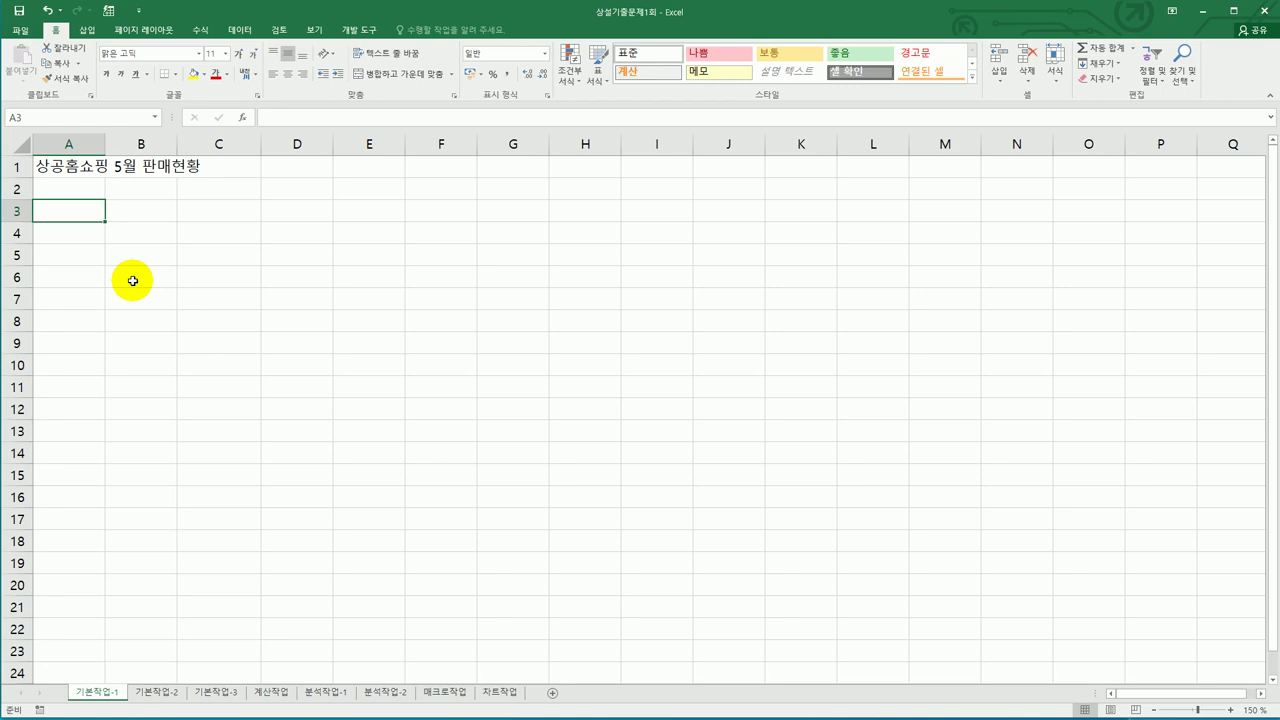
{"action": "left_click_drag", "start_coordinate": [52, 211], "coordinate": [421, 342]}
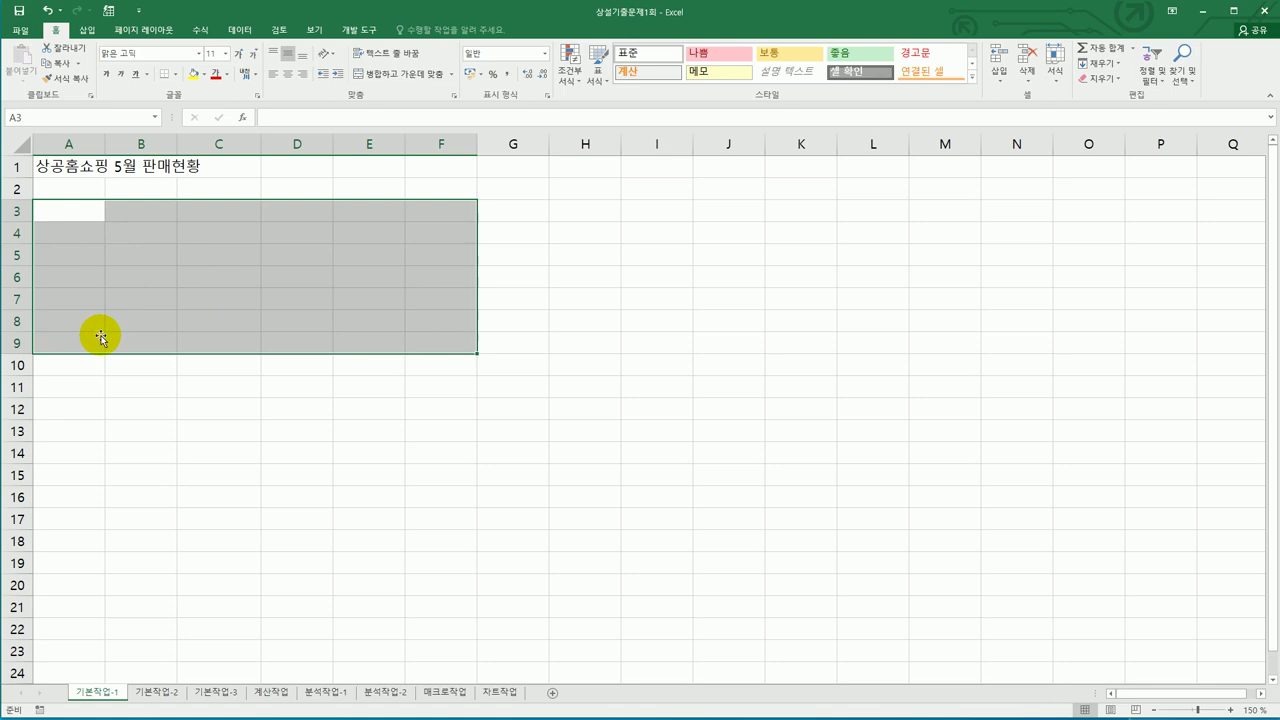
Step: On the 기본작업-2 sheet, merge and center the title across A1:H1
{"action": "left_click", "coordinate": [145, 697]}
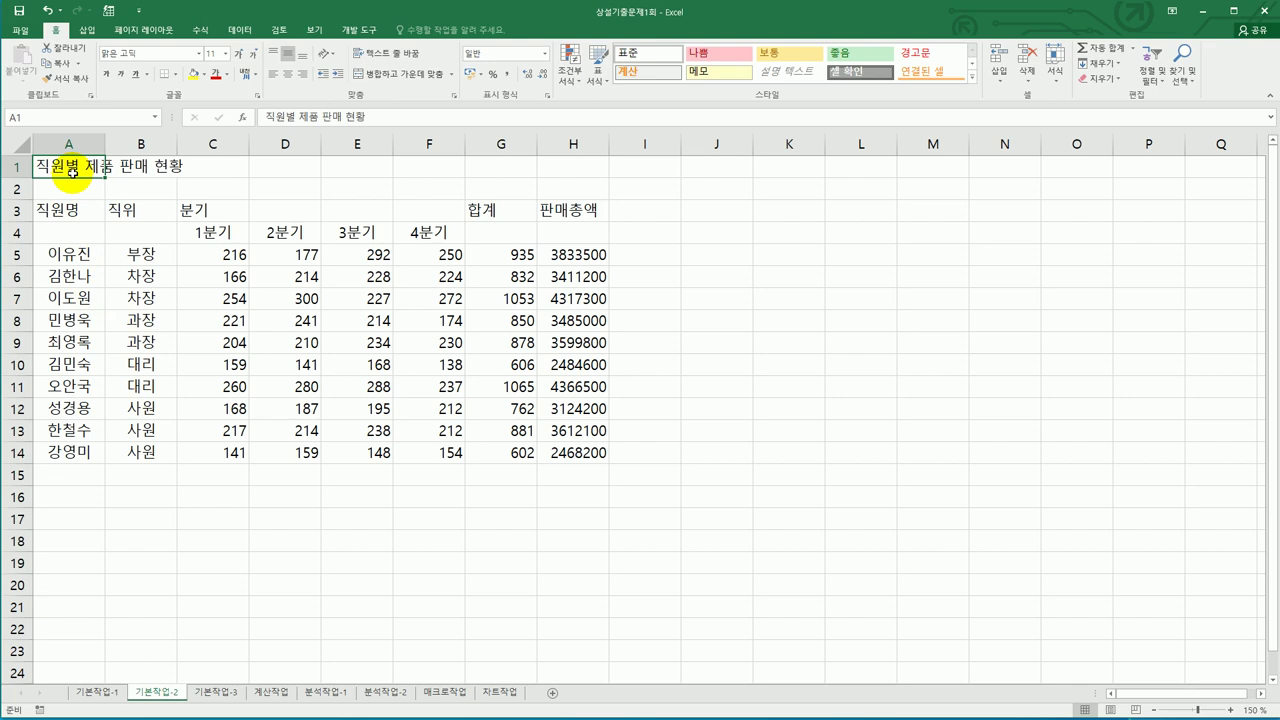
{"action": "left_click_drag", "start_coordinate": [86, 163], "coordinate": [549, 170]}
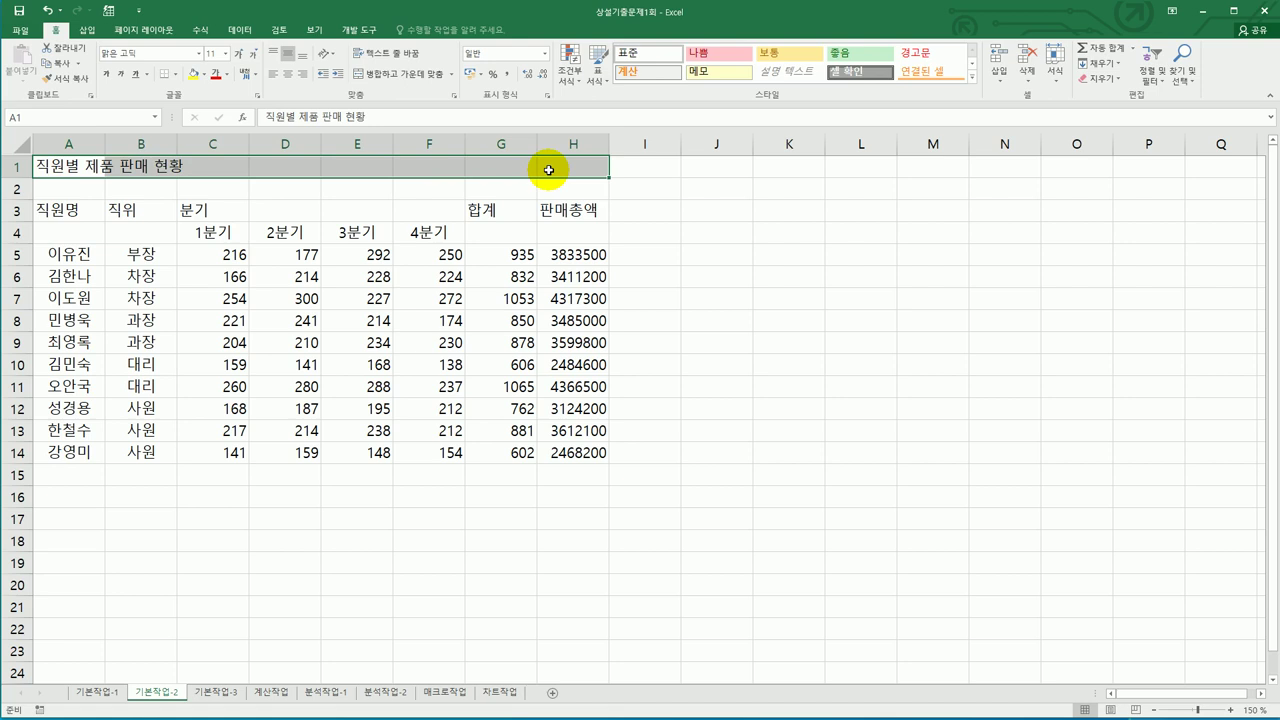
{"action": "left_click", "coordinate": [389, 80]}
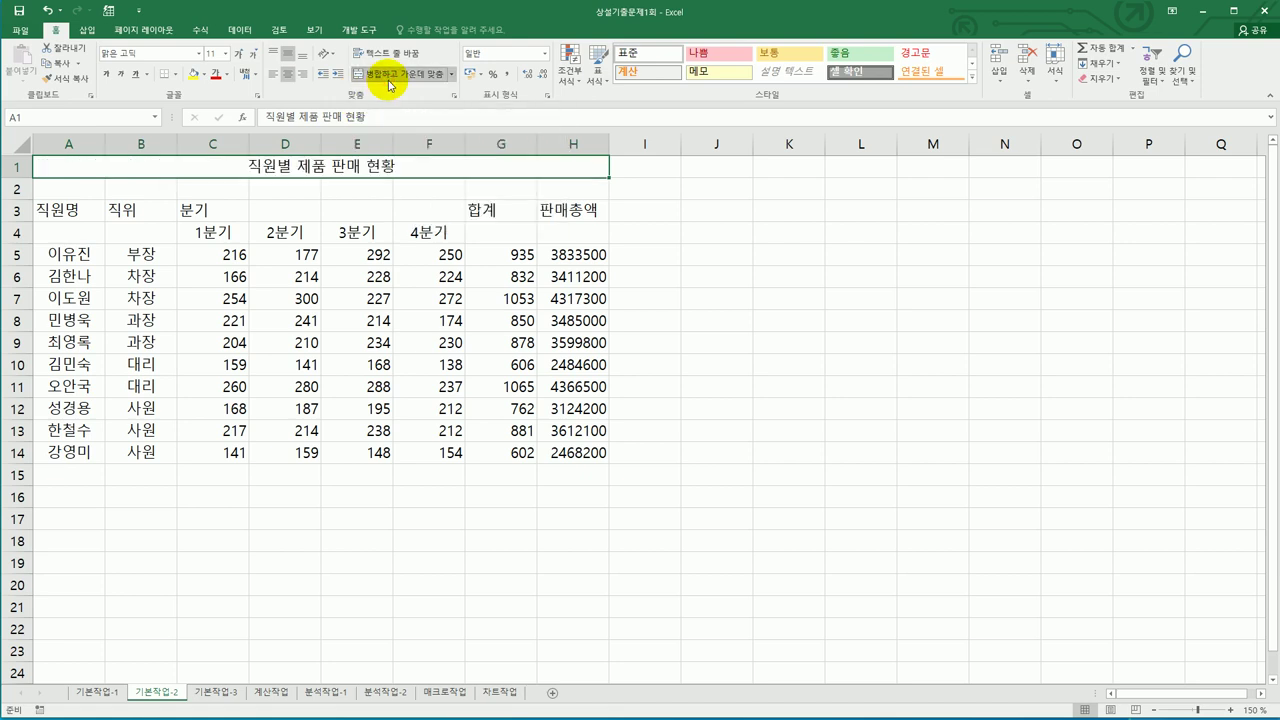
Step: Format the title in A1 with the 궁서 font at size 18, bold and underlined
{"action": "left_click", "coordinate": [200, 57]}
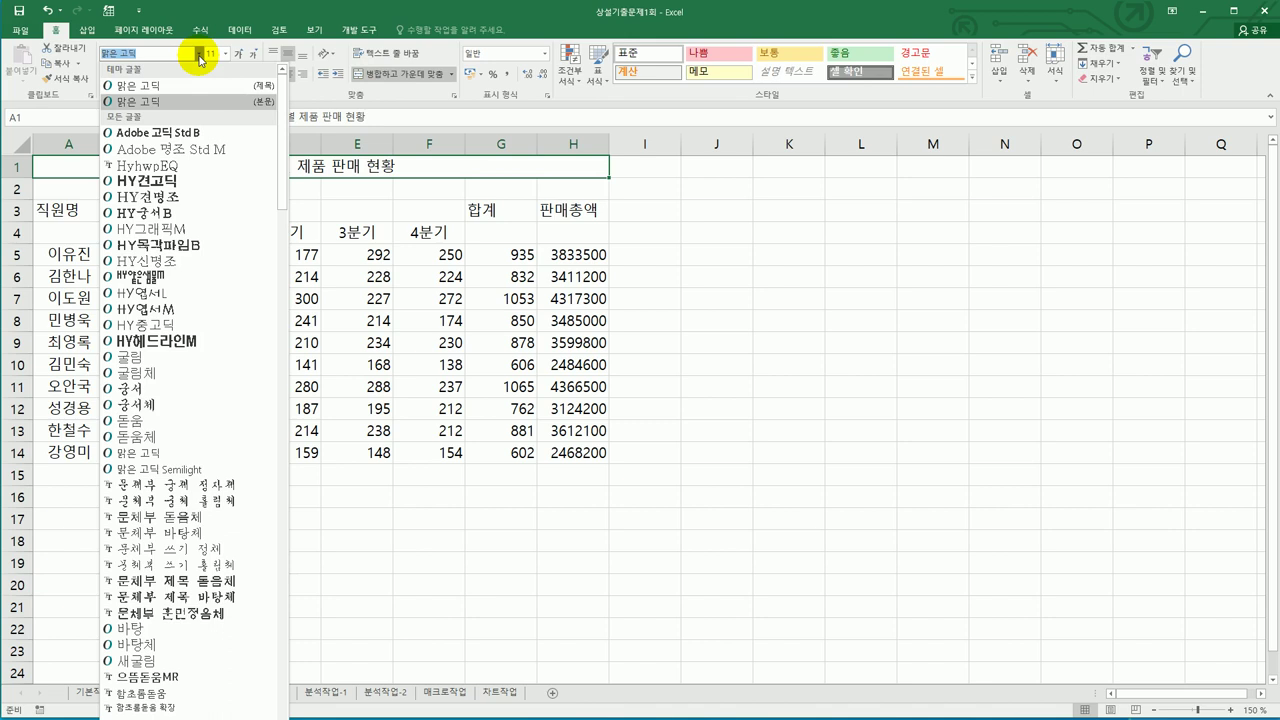
{"action": "left_click", "coordinate": [168, 389]}
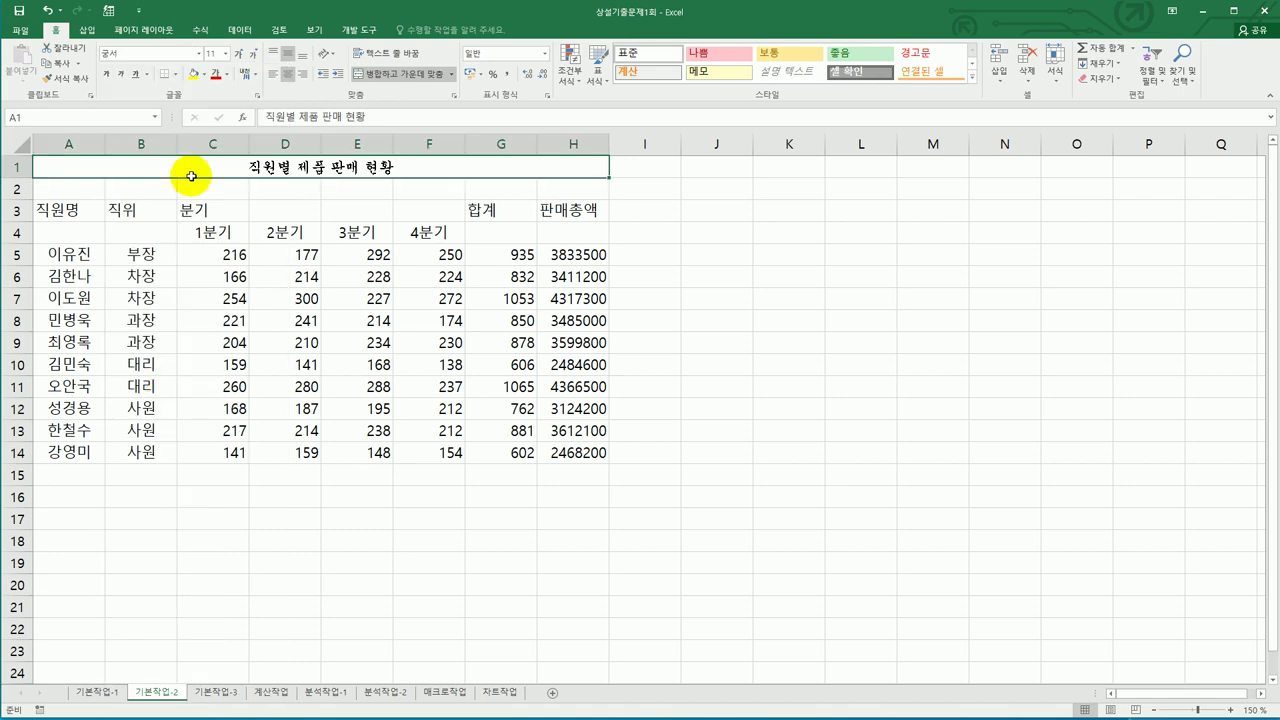
{"action": "left_click", "coordinate": [226, 54]}
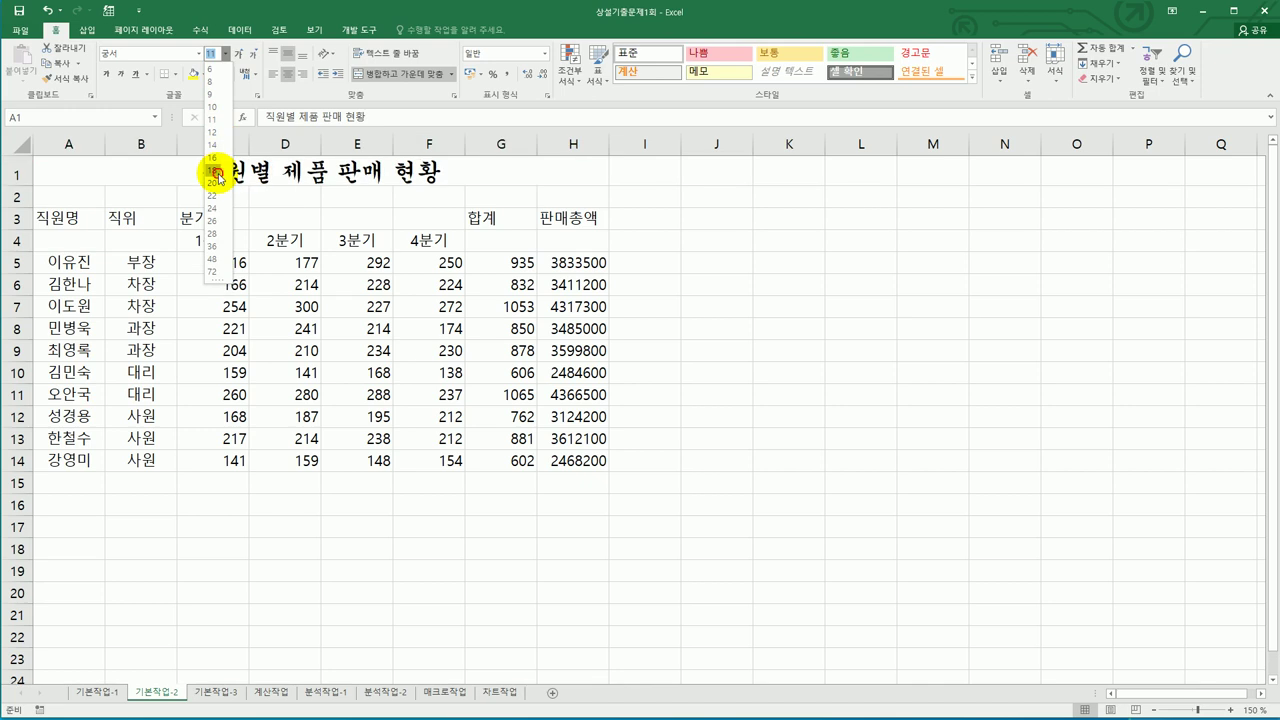
{"action": "left_click", "coordinate": [214, 171]}
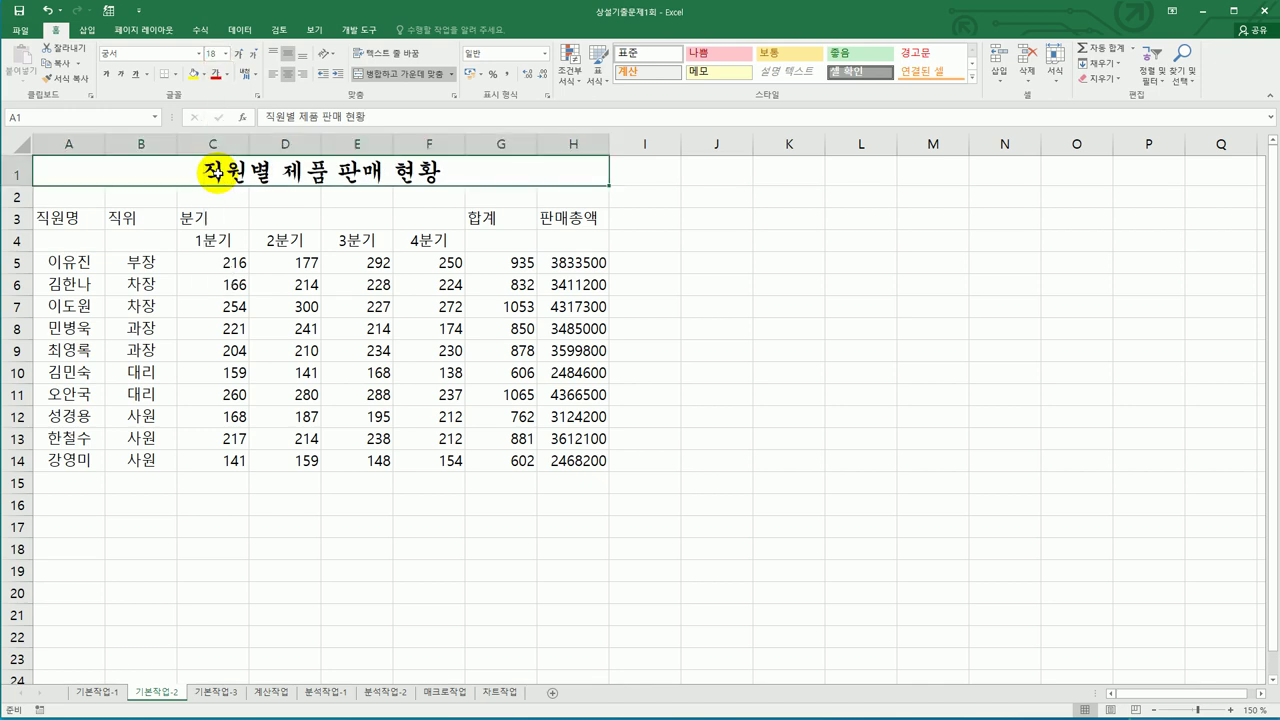
{"action": "left_click", "coordinate": [108, 77]}
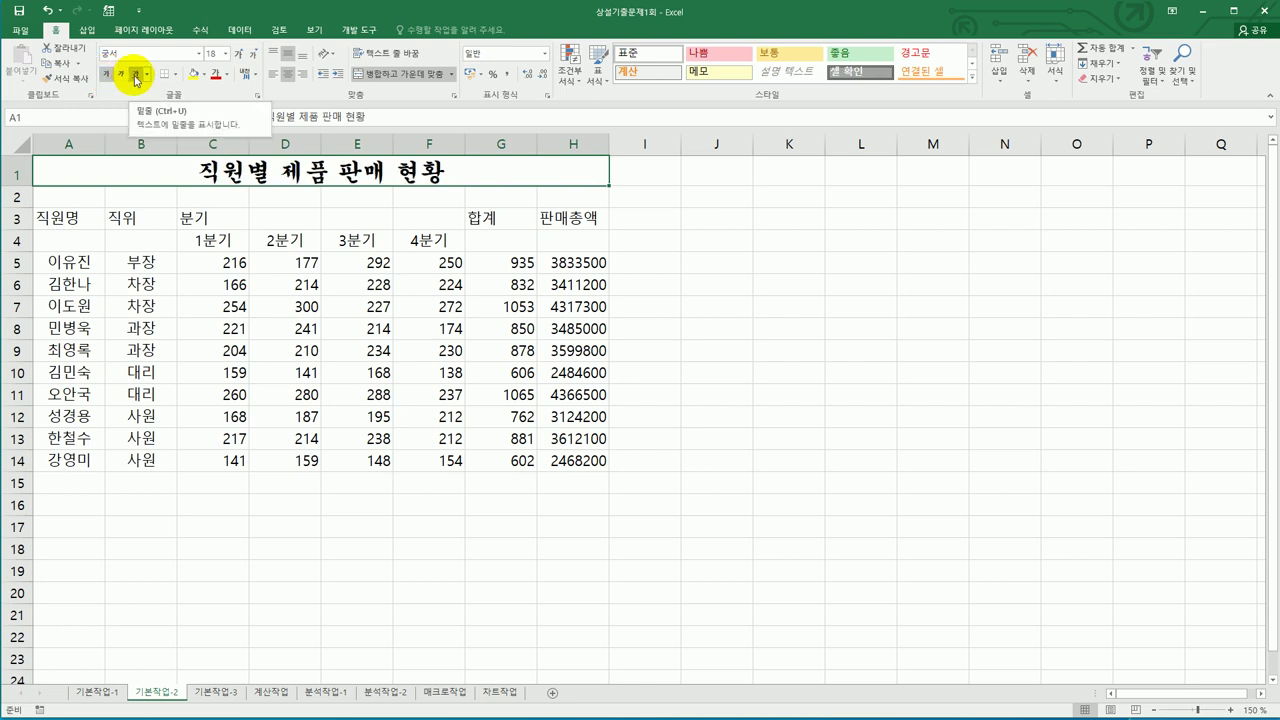
{"action": "left_click", "coordinate": [136, 77]}
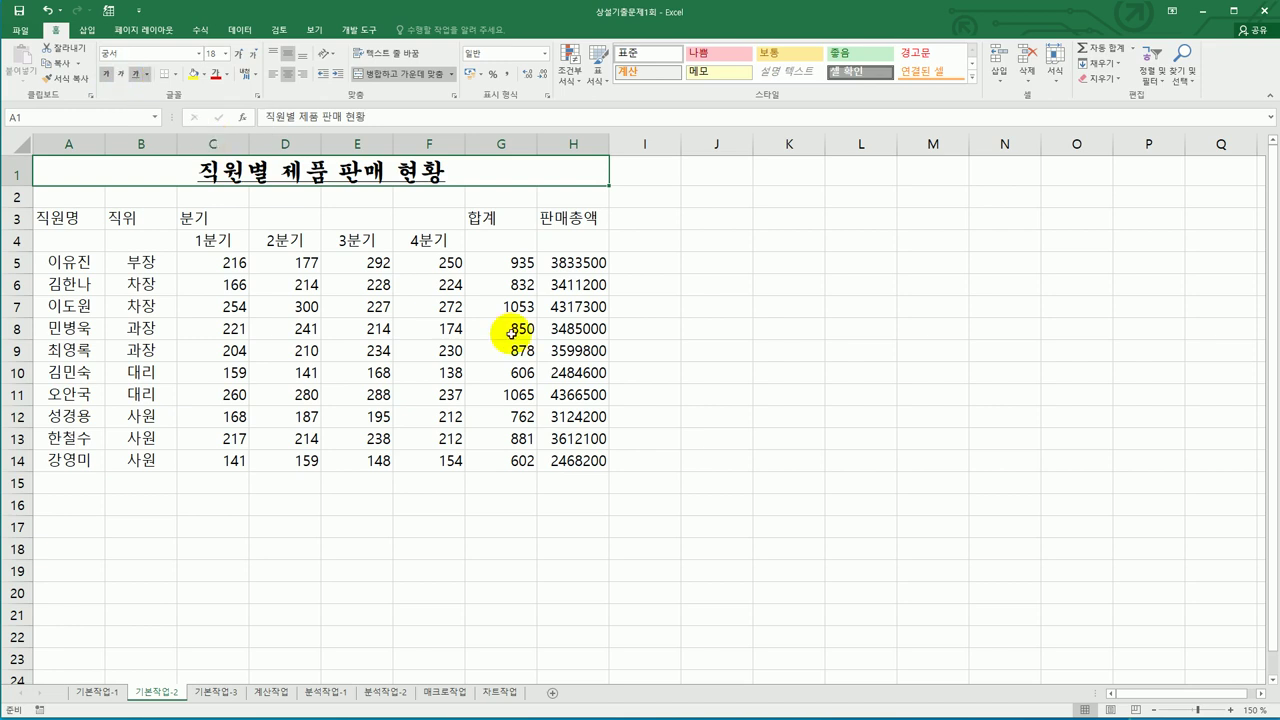
{"action": "left_click", "coordinate": [652, 368]}
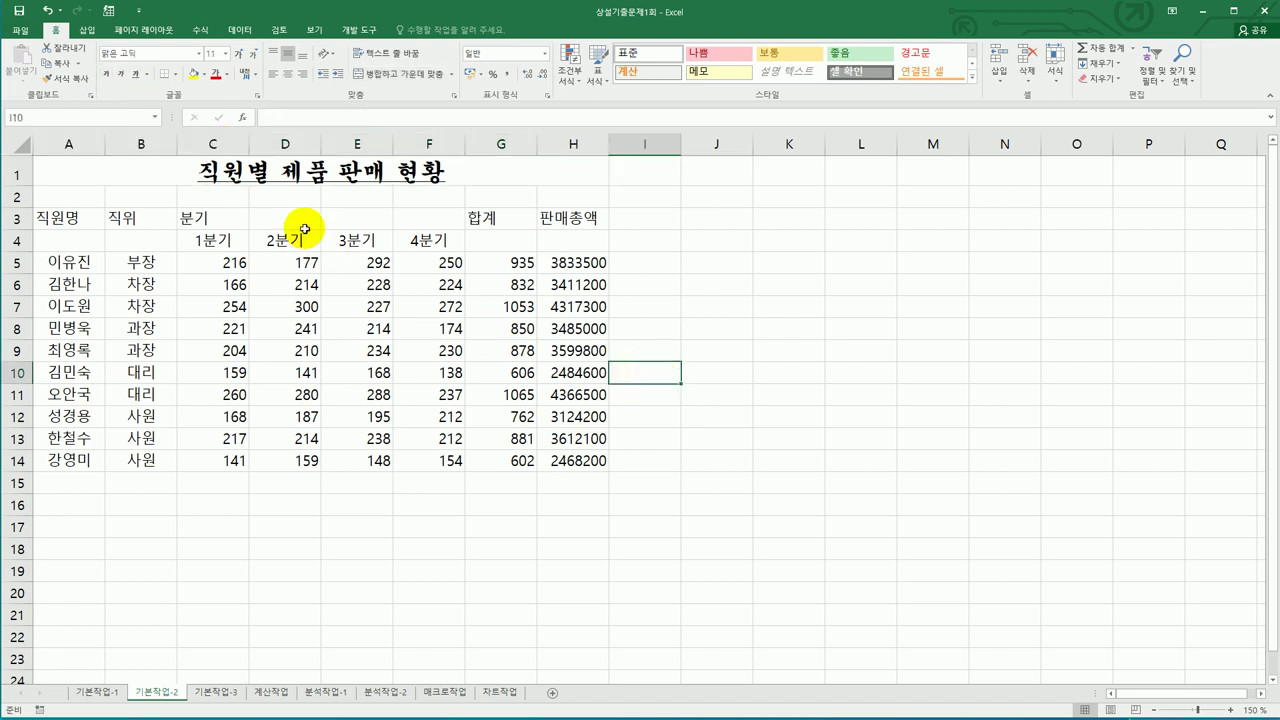
{"action": "left_click", "coordinate": [293, 180]}
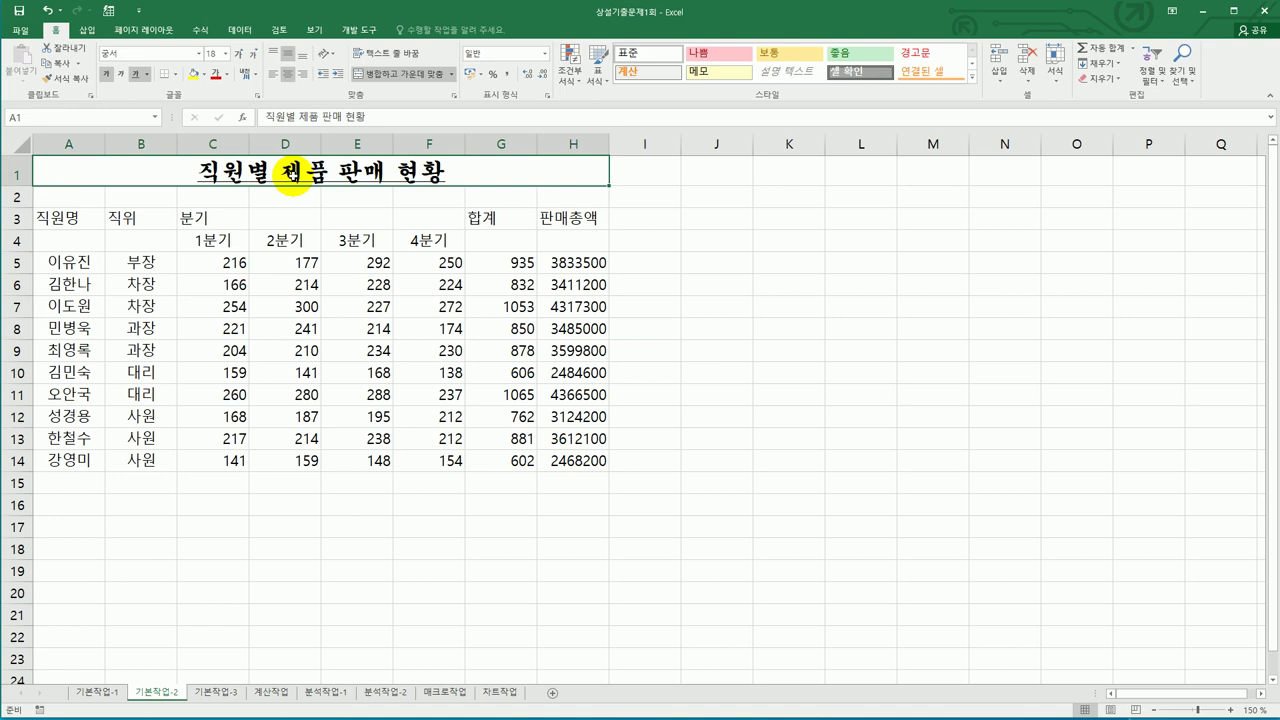
Step: Merge and center the header ranges A3:A4, B3:B4, C3:F3, G3:G4 and H3:H4
{"action": "left_click_drag", "start_coordinate": [89, 216], "coordinate": [86, 241]}
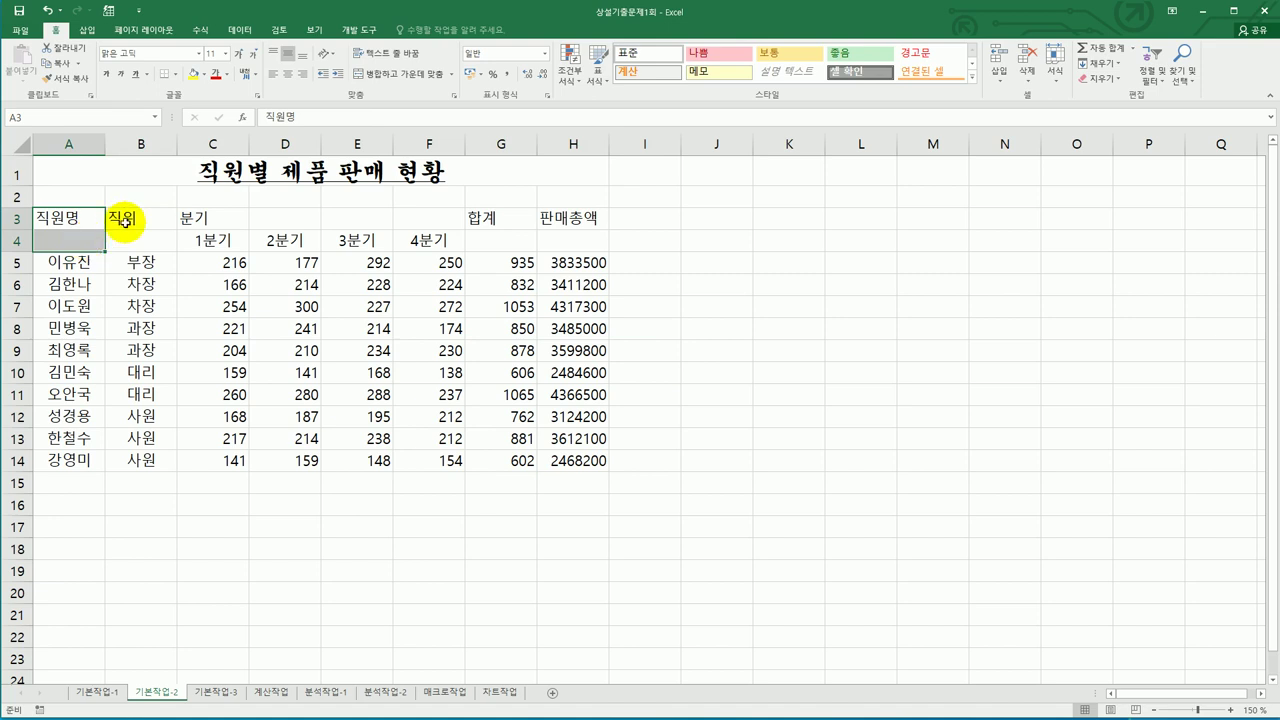
{"action": "left_click_drag", "start_coordinate": [122, 216], "coordinate": [131, 240]}
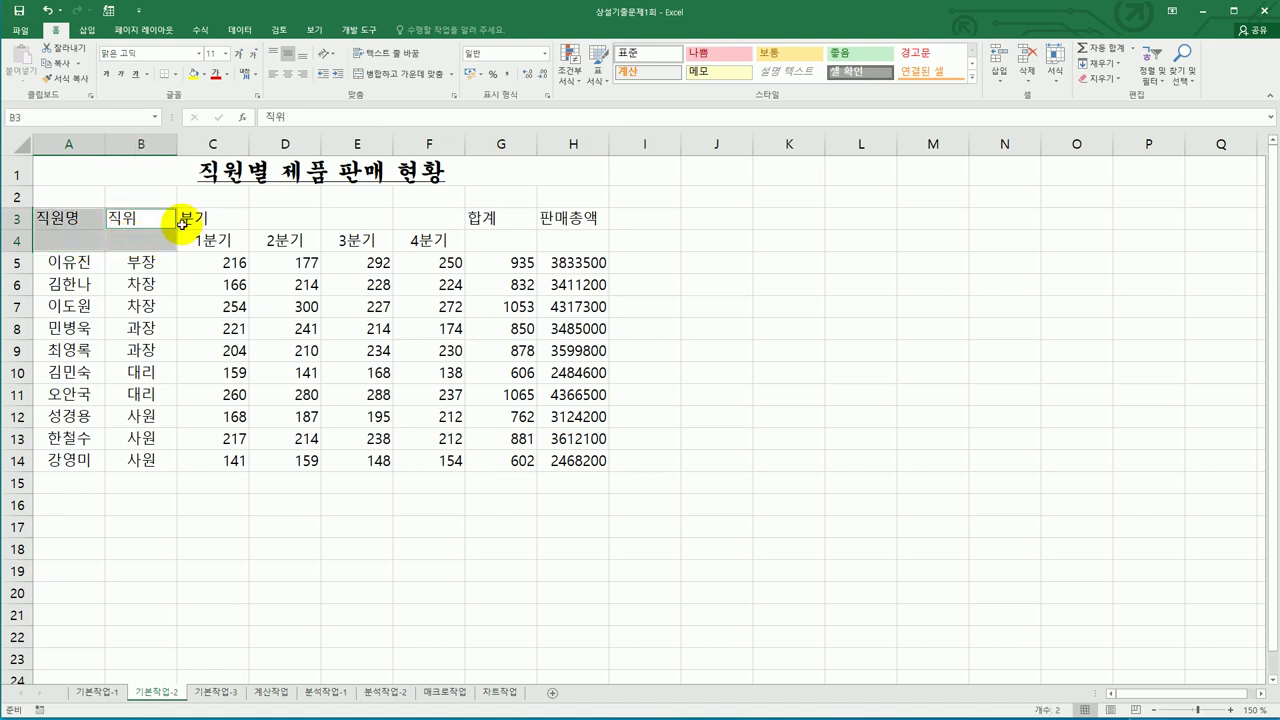
{"action": "left_click_drag", "start_coordinate": [191, 213], "coordinate": [410, 215]}
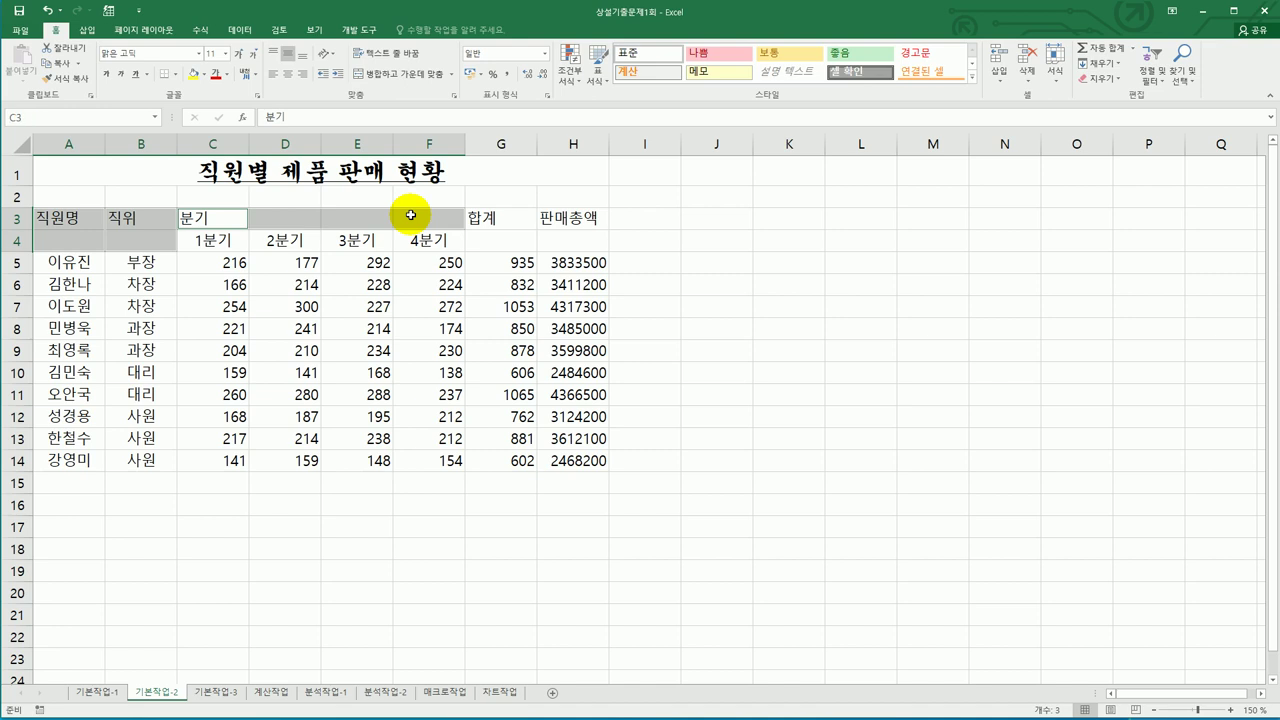
{"action": "left_click_drag", "start_coordinate": [487, 215], "coordinate": [490, 236]}
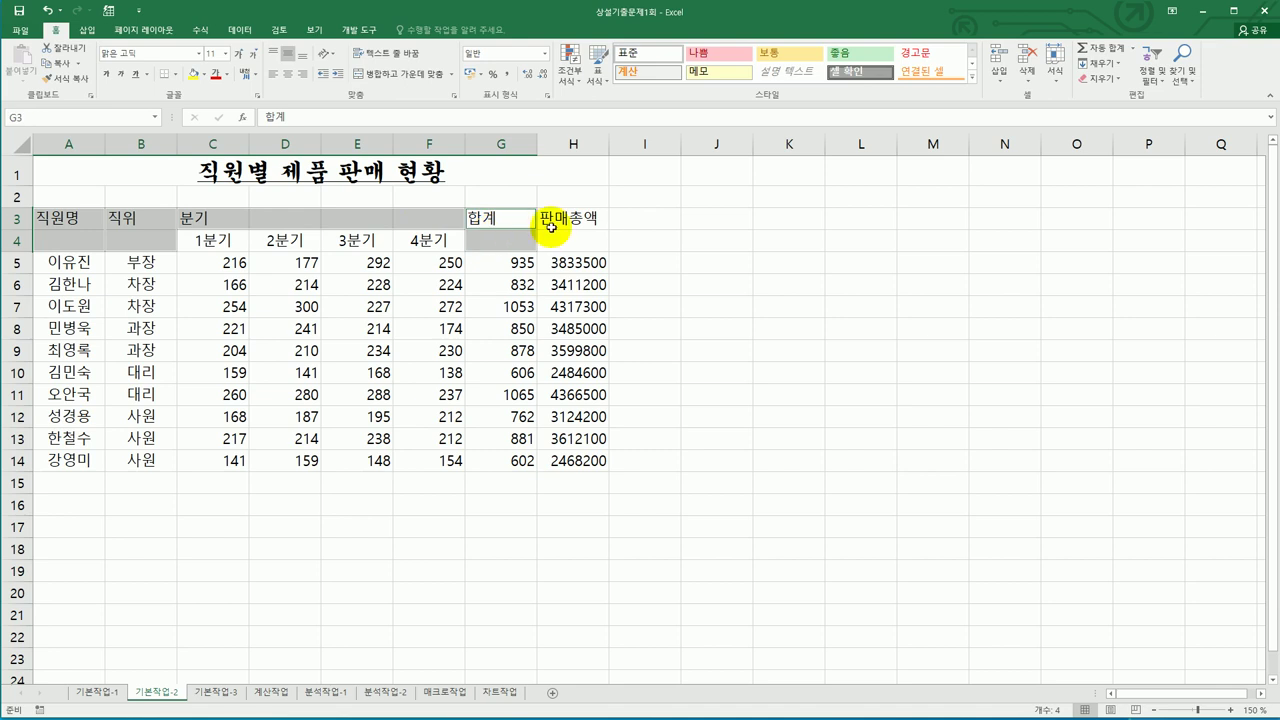
{"action": "left_click_drag", "start_coordinate": [567, 216], "coordinate": [567, 240]}
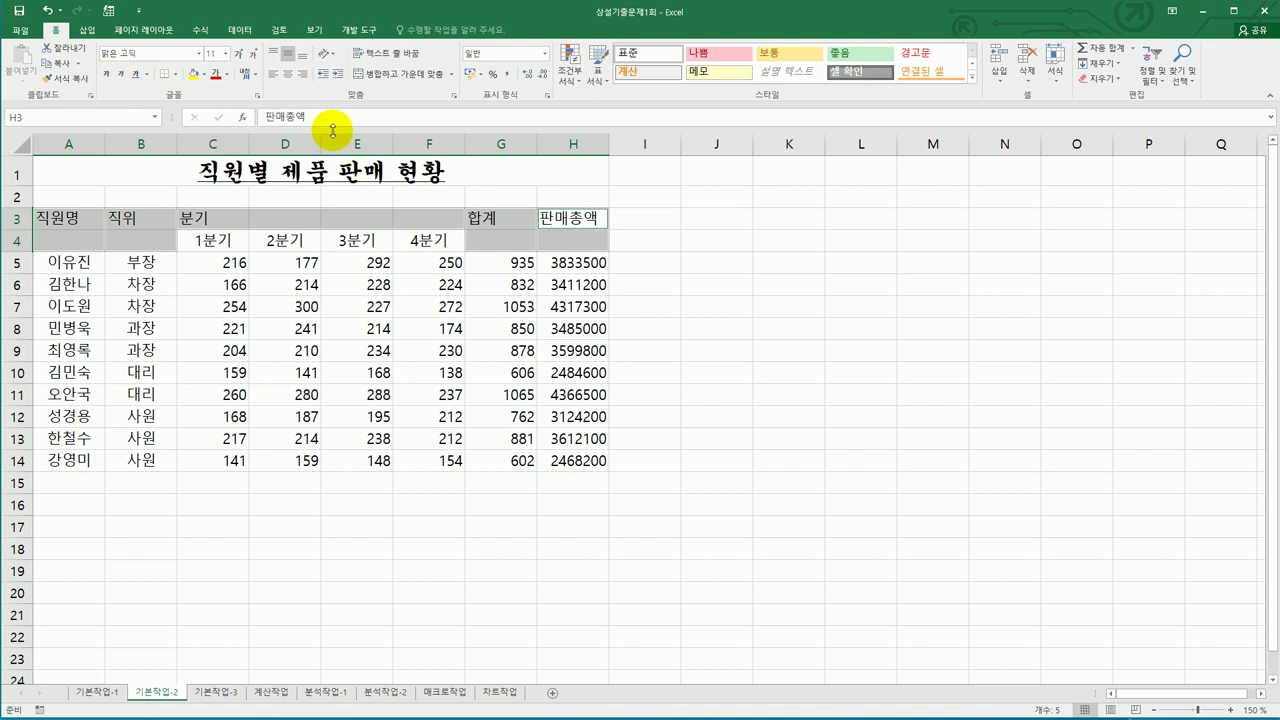
{"action": "left_click", "coordinate": [371, 84]}
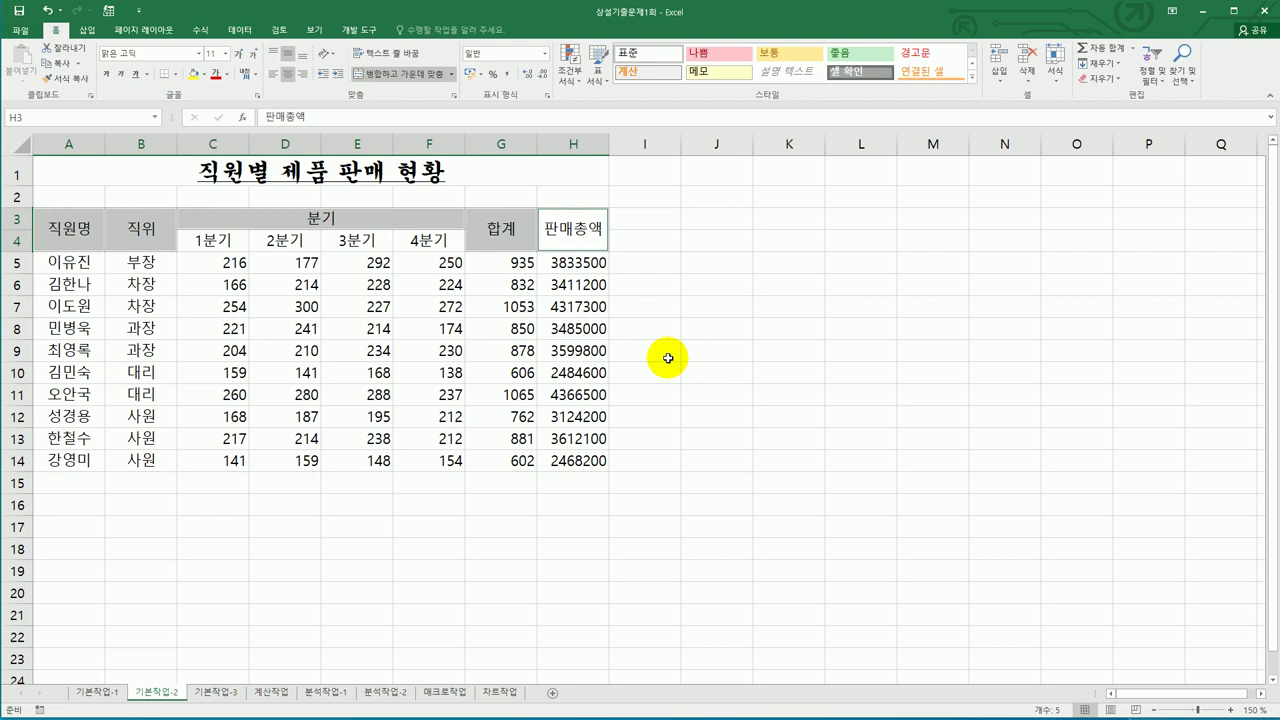
Step: Apply the cell style 강조색6 to the header range A3:H4
{"action": "left_click_drag", "start_coordinate": [88, 238], "coordinate": [554, 239]}
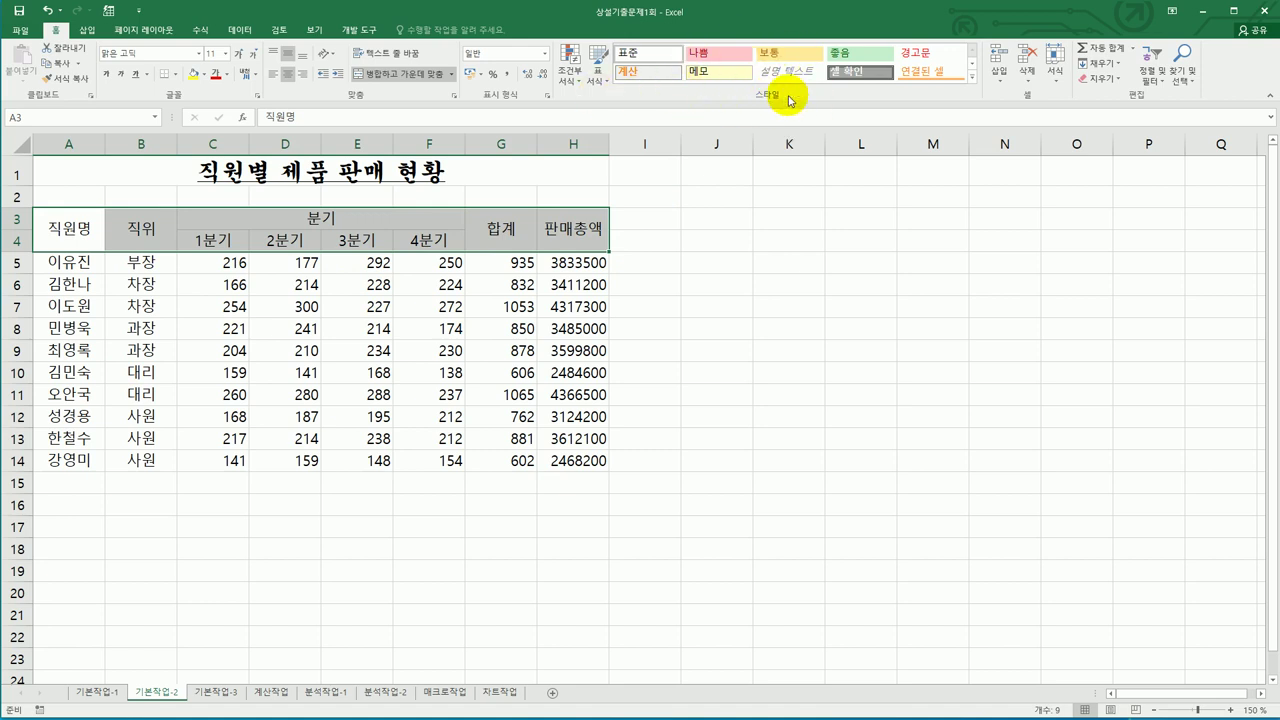
{"action": "left_click", "coordinate": [972, 80]}
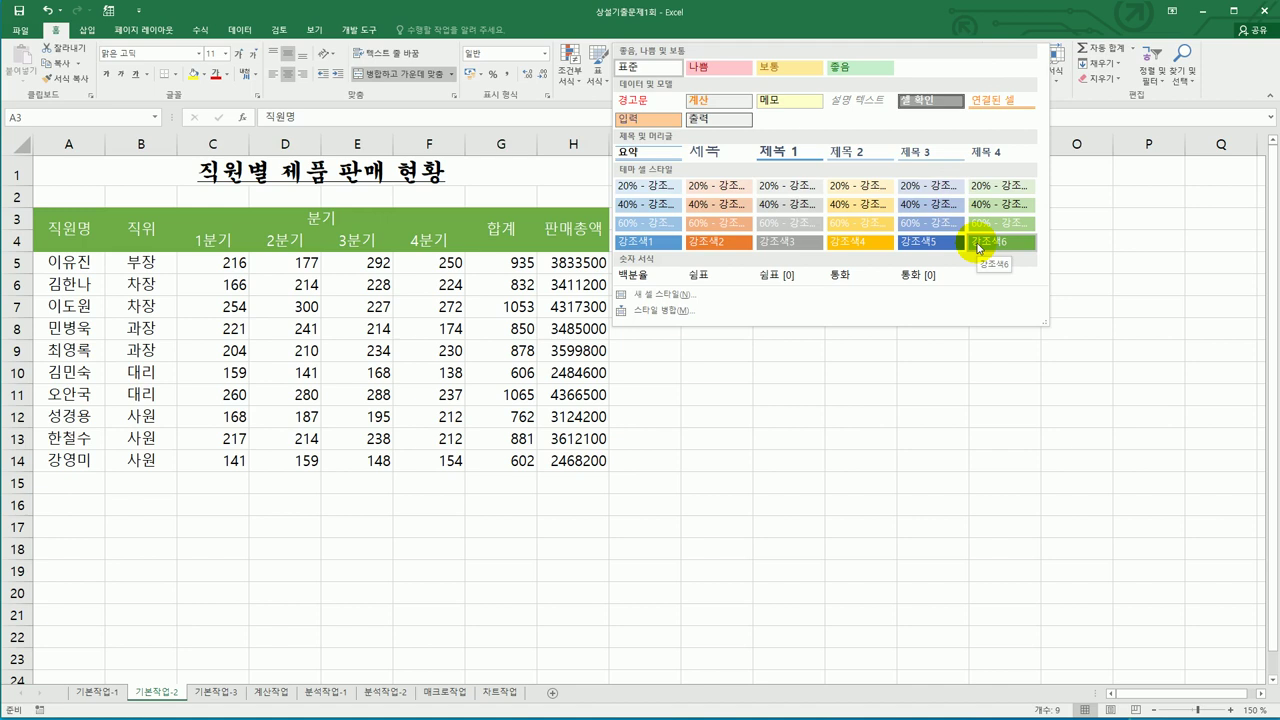
{"action": "left_click", "coordinate": [977, 247]}
{"action": "left_click", "coordinate": [899, 475]}
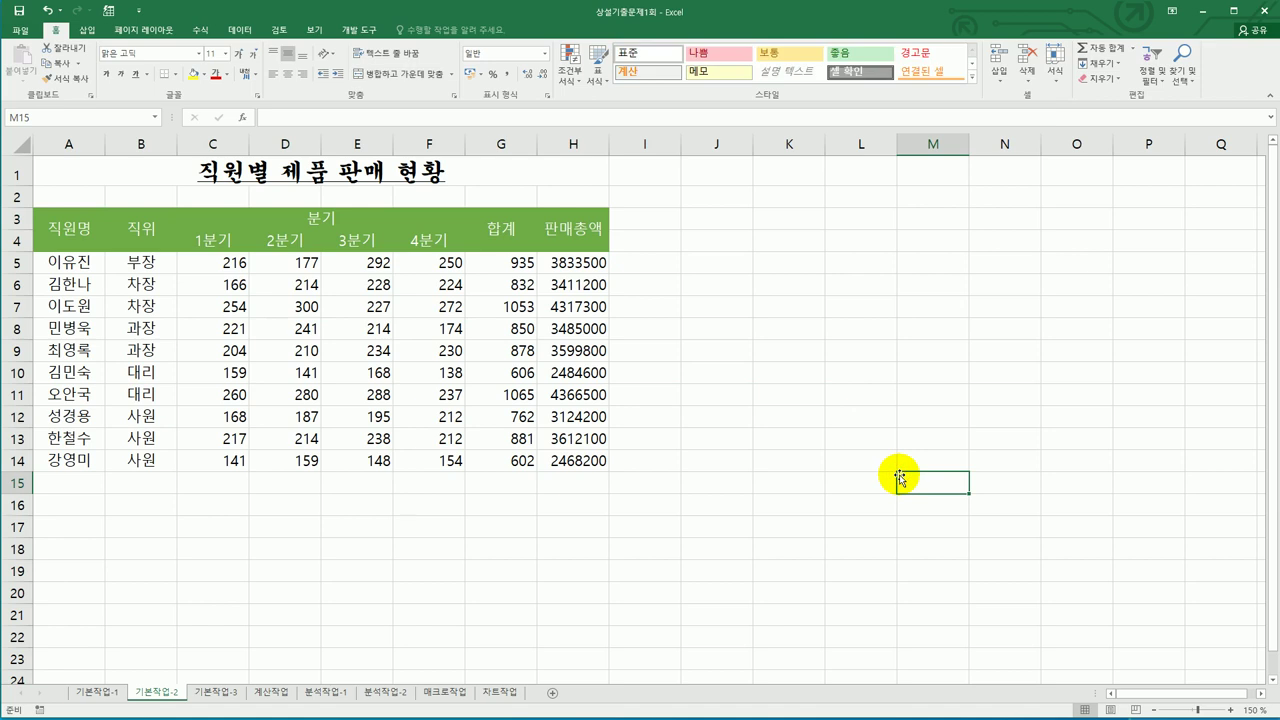
Step: Insert the special character ♠ in front of the title text in A1
{"action": "left_click", "coordinate": [290, 175]}
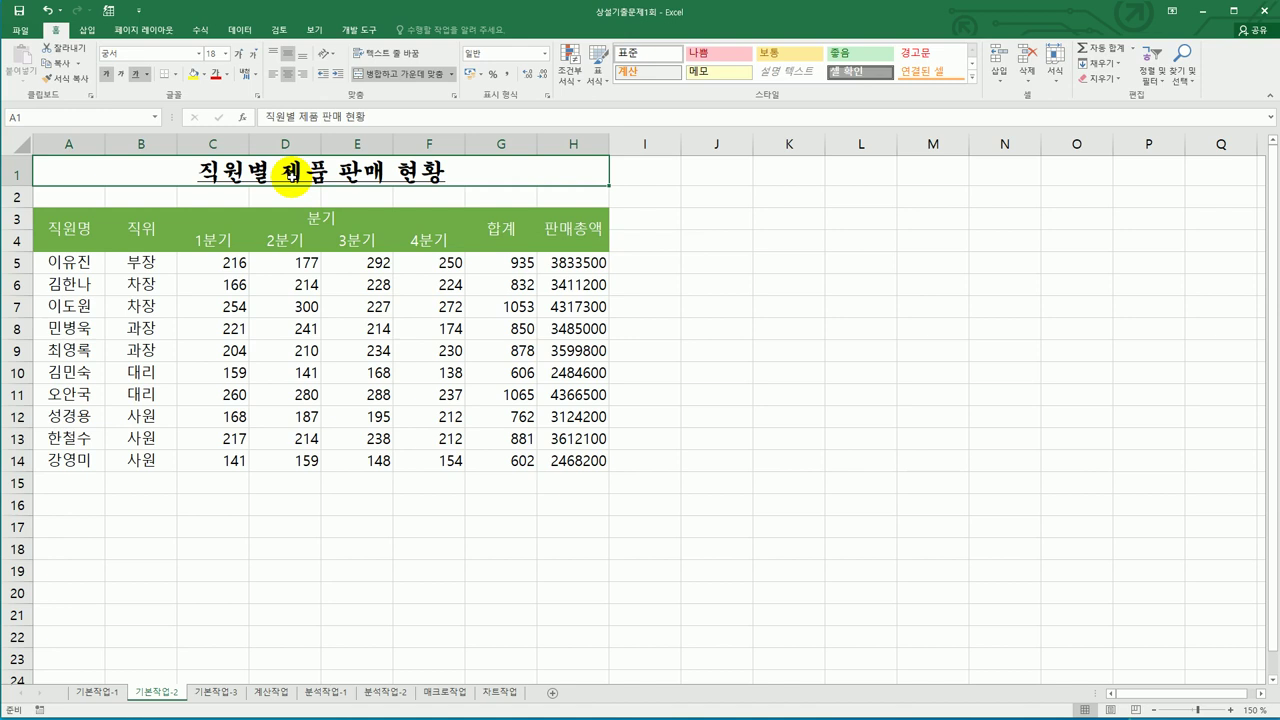
{"action": "double_click", "coordinate": [189, 173]}
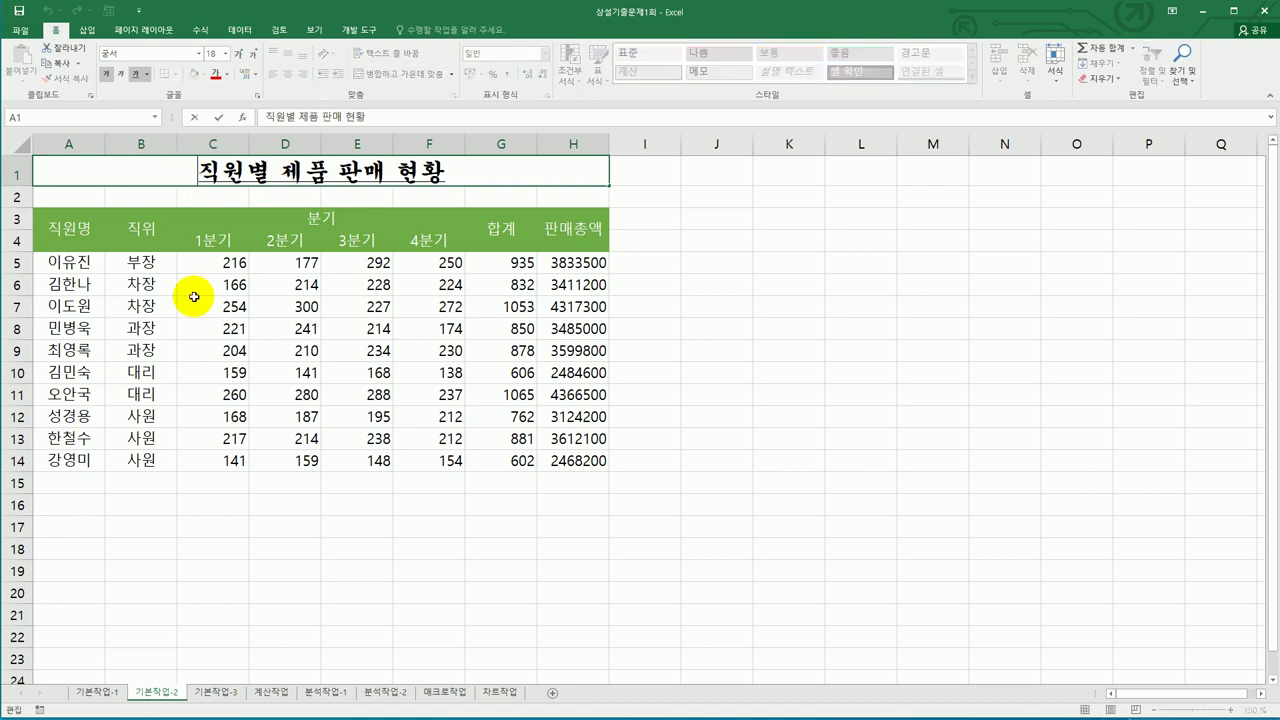
{"action": "left_click", "coordinate": [262, 114]}
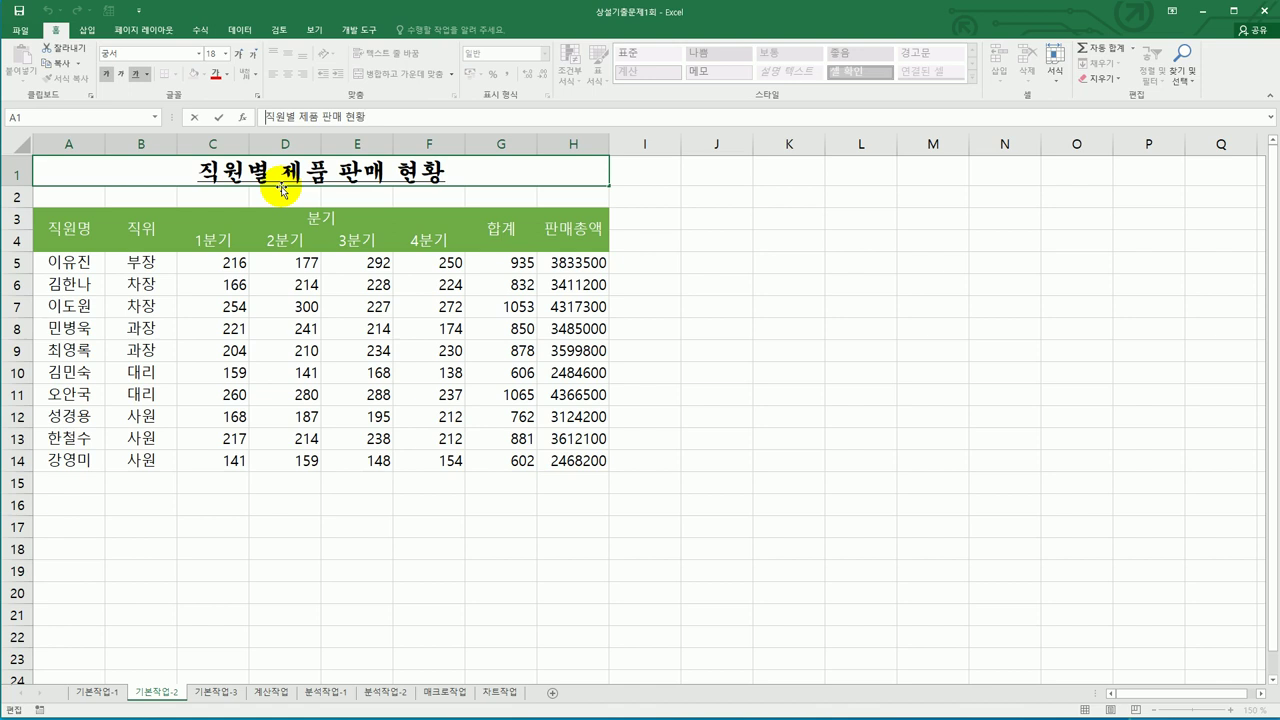
{"action": "type", "text": "a"}
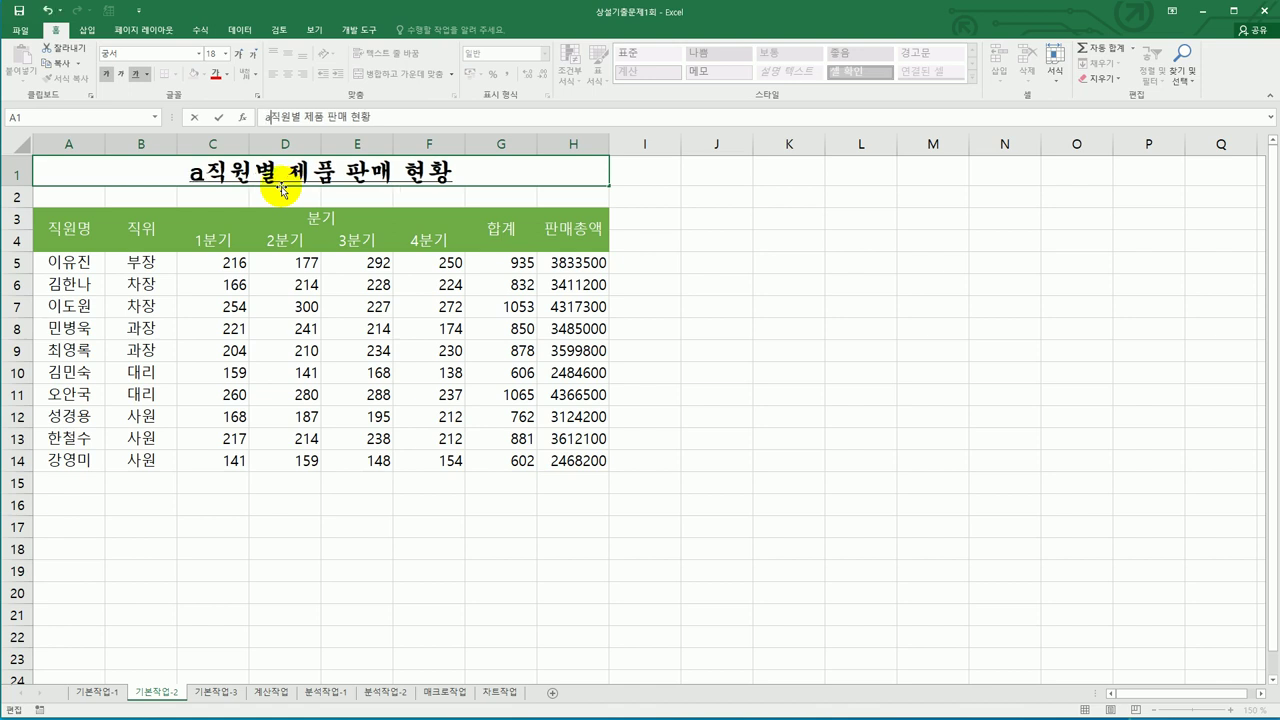
{"action": "key", "text": "BackSpace"}
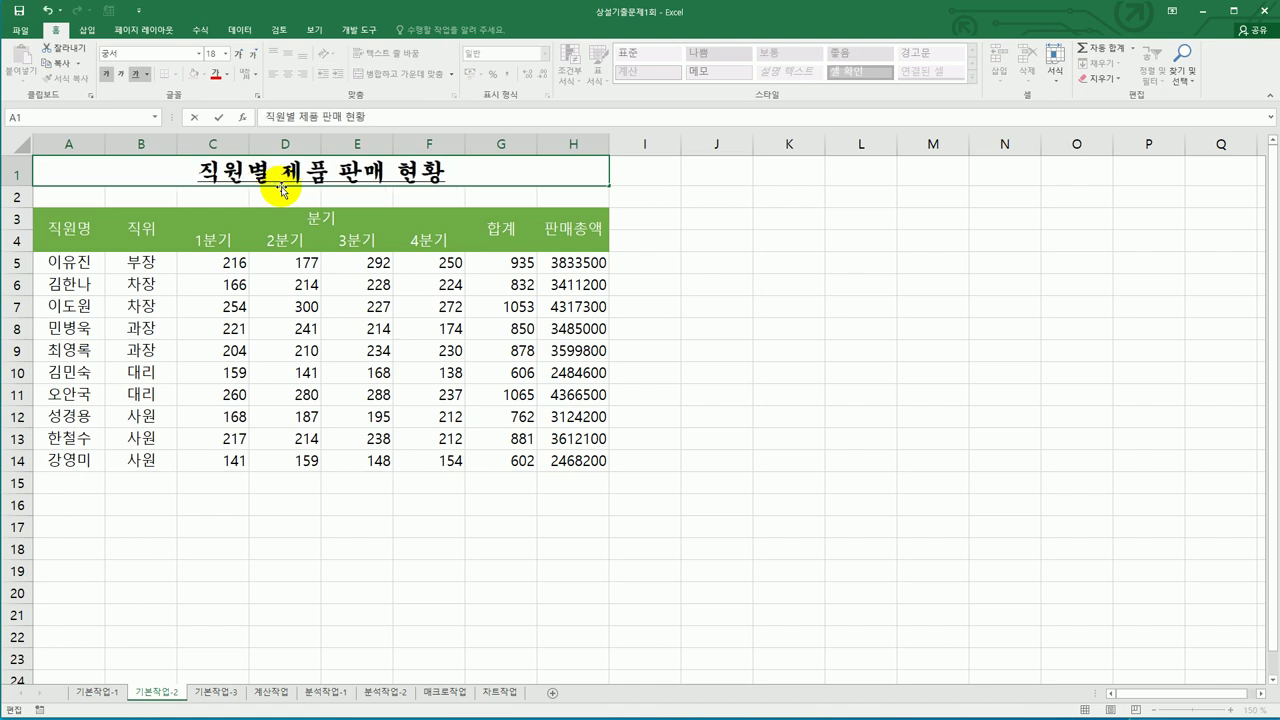
{"action": "type", "text": "ㅁ"}
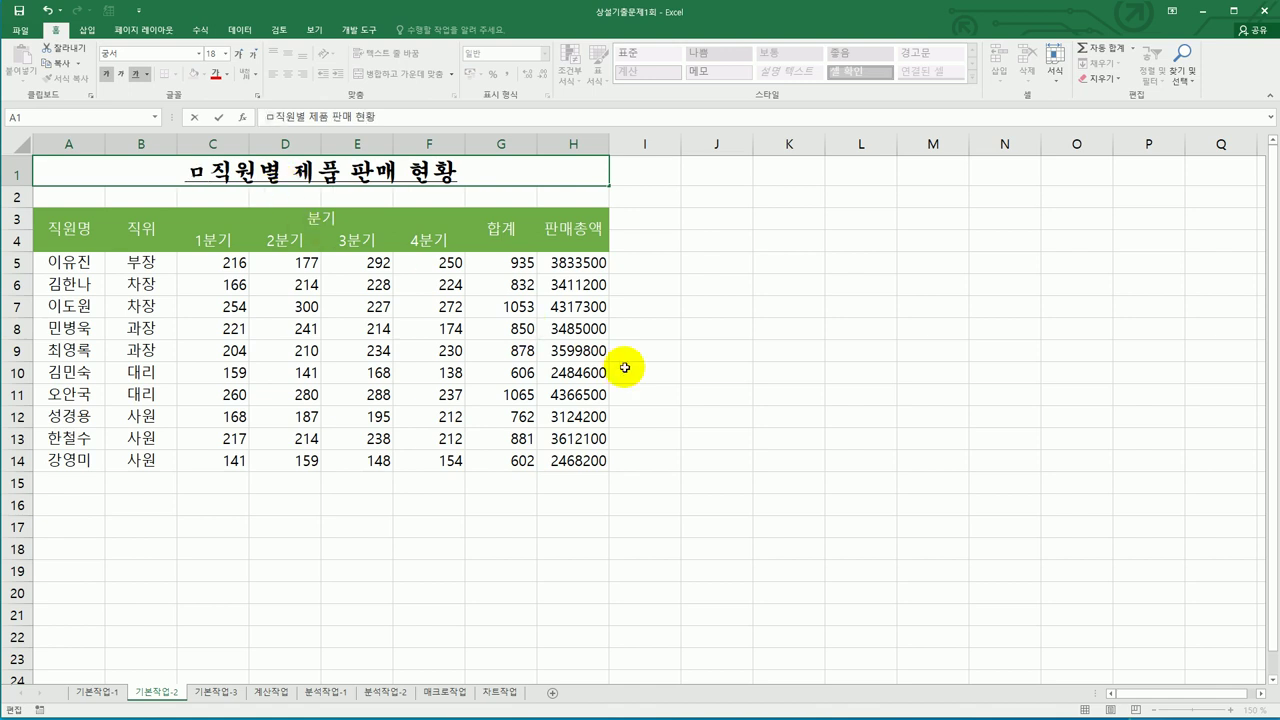
{"action": "key", "text": "Hangul_Hanja"}
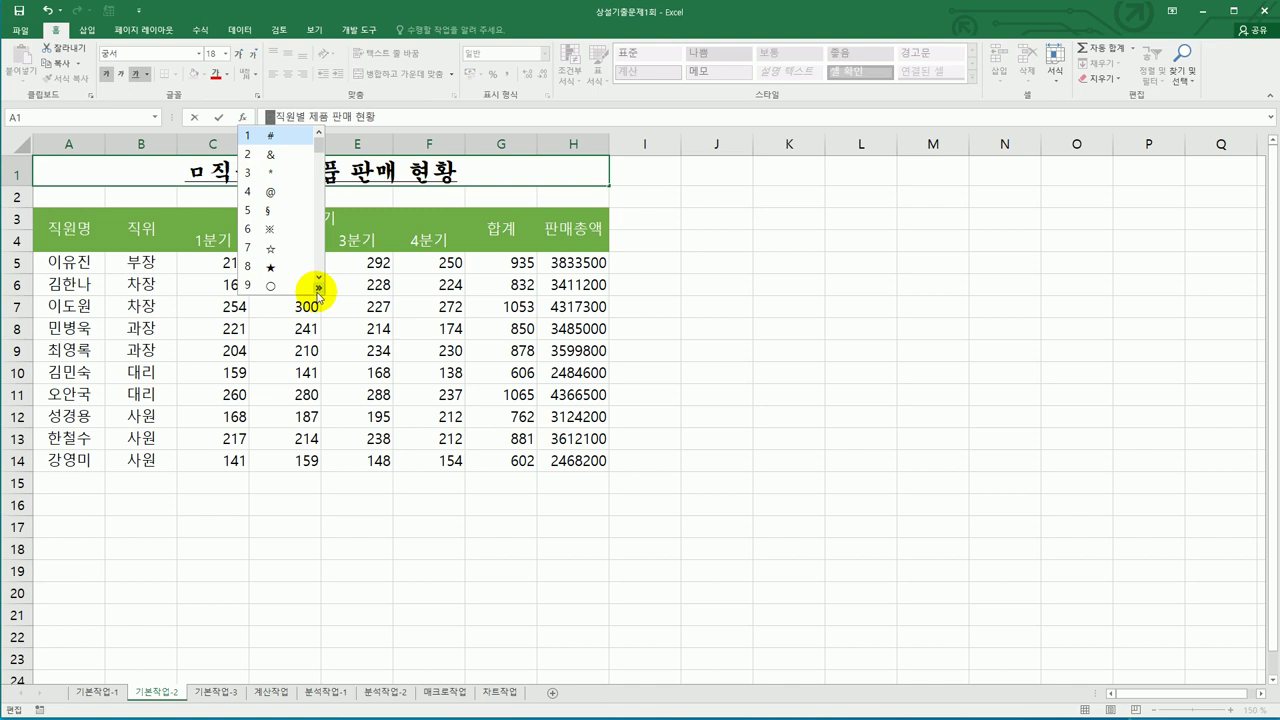
{"action": "left_click", "coordinate": [318, 289]}
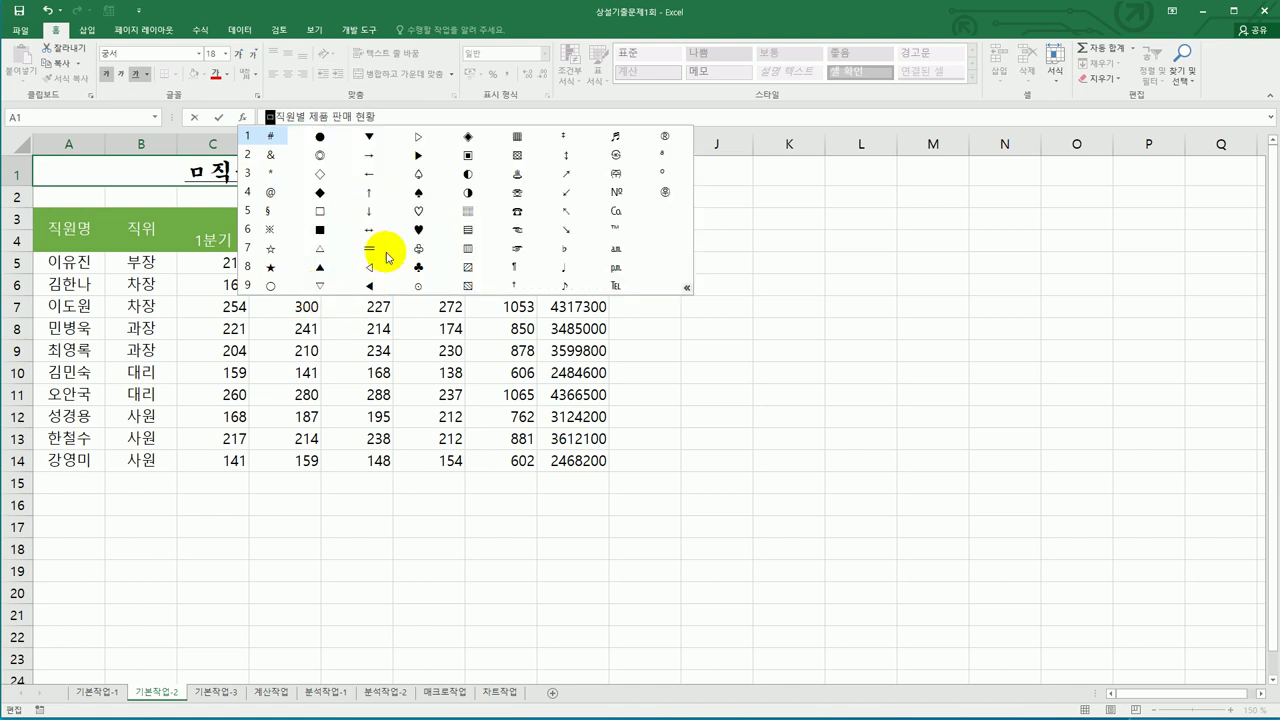
{"action": "left_click", "coordinate": [418, 196]}
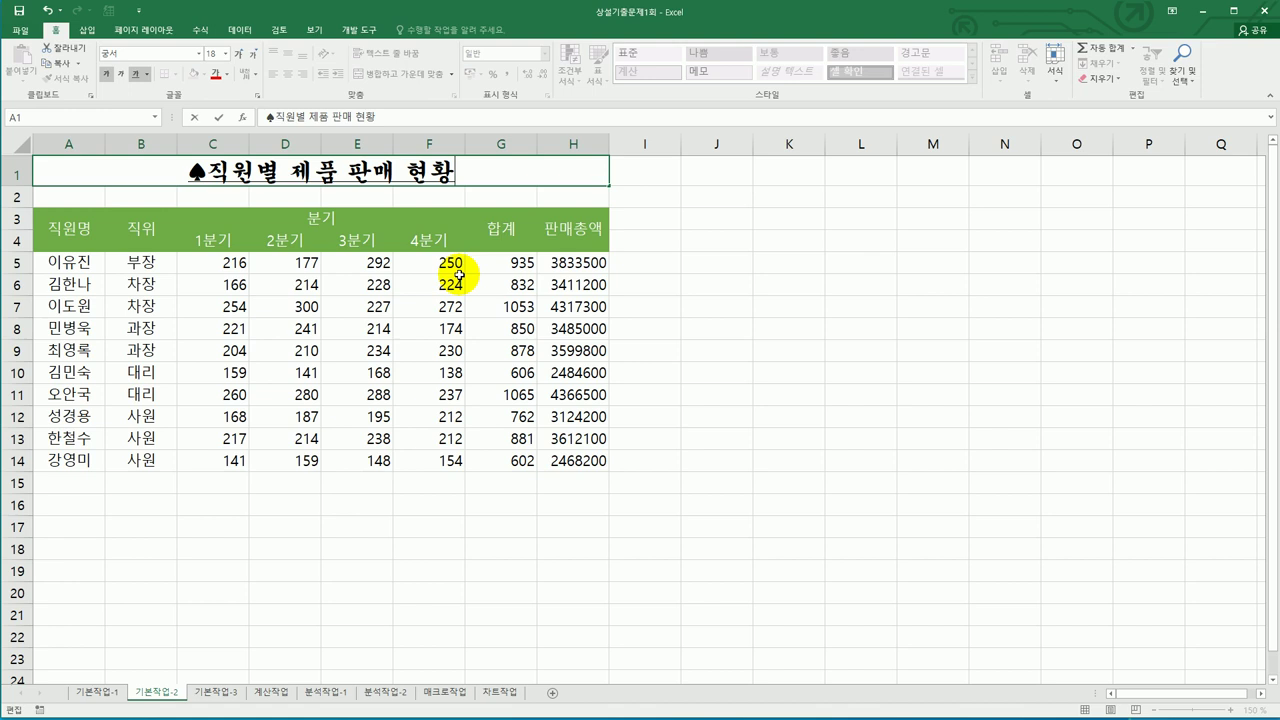
Step: Add the special character ♠ at the end of the title text in A1
{"action": "type", "text": "ㅁ"}
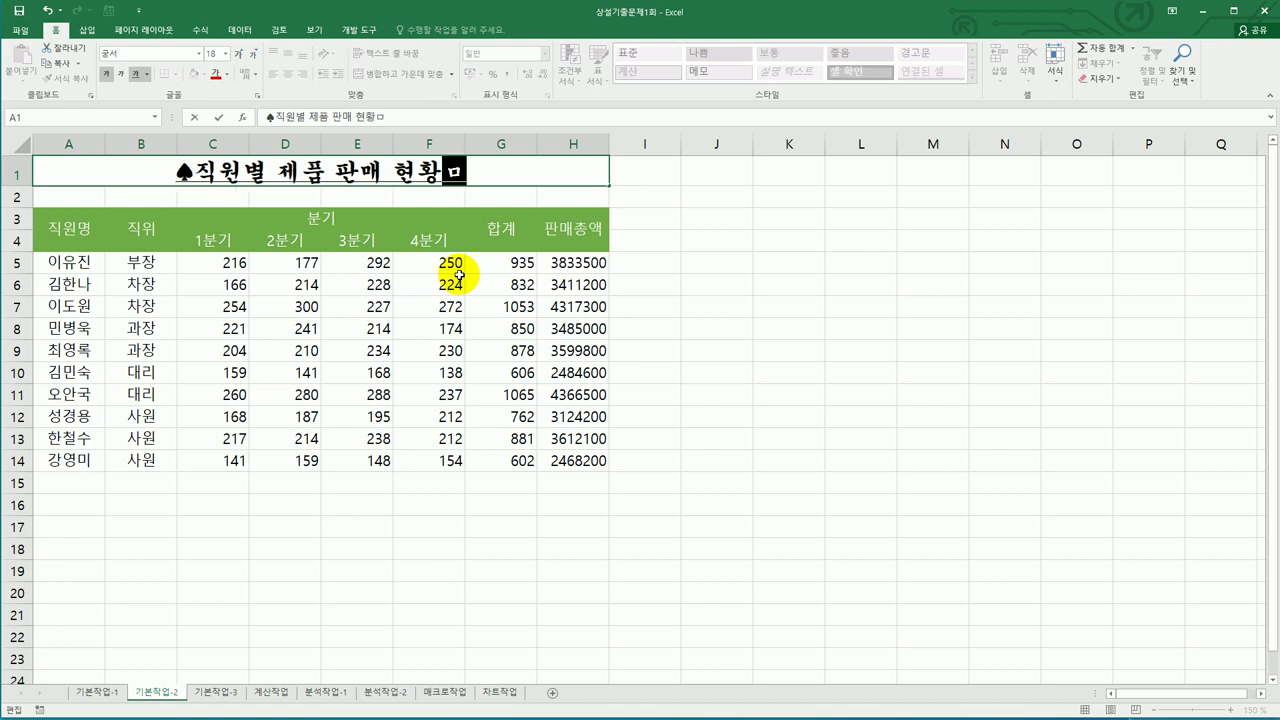
{"action": "key", "text": "Hangul_Hanja"}
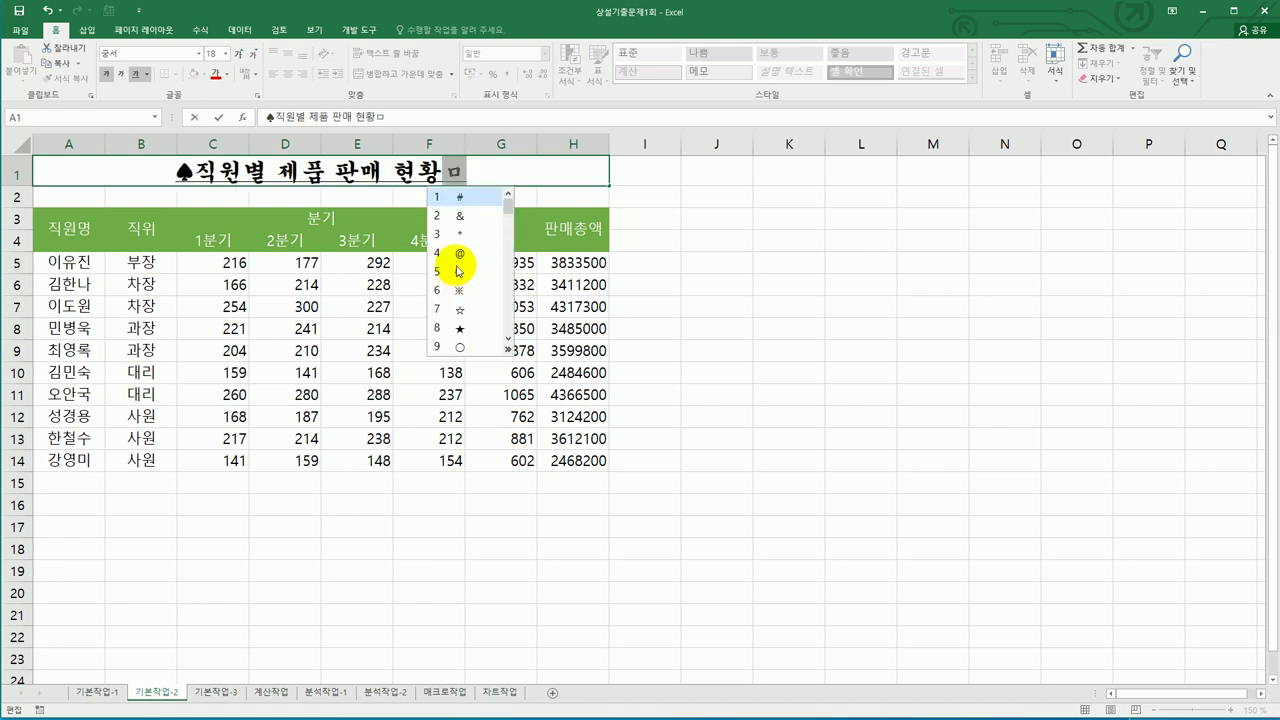
{"action": "left_click", "coordinate": [509, 350]}
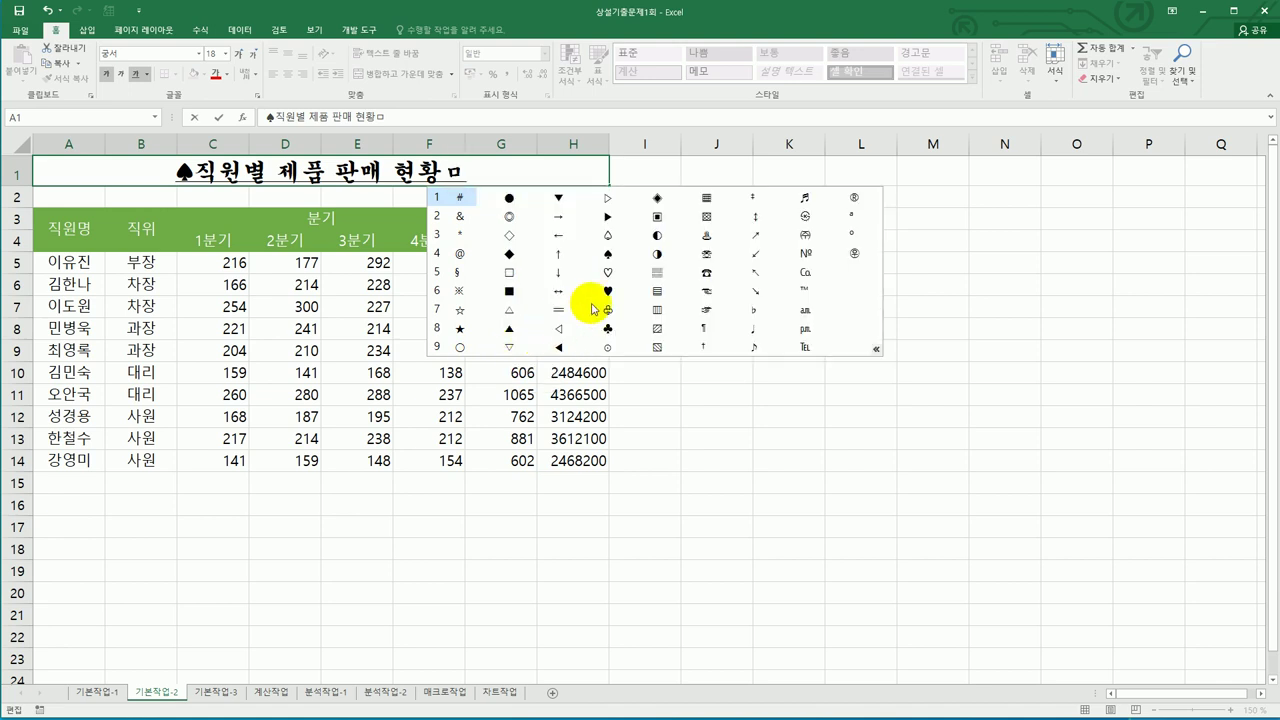
{"action": "left_click", "coordinate": [607, 256]}
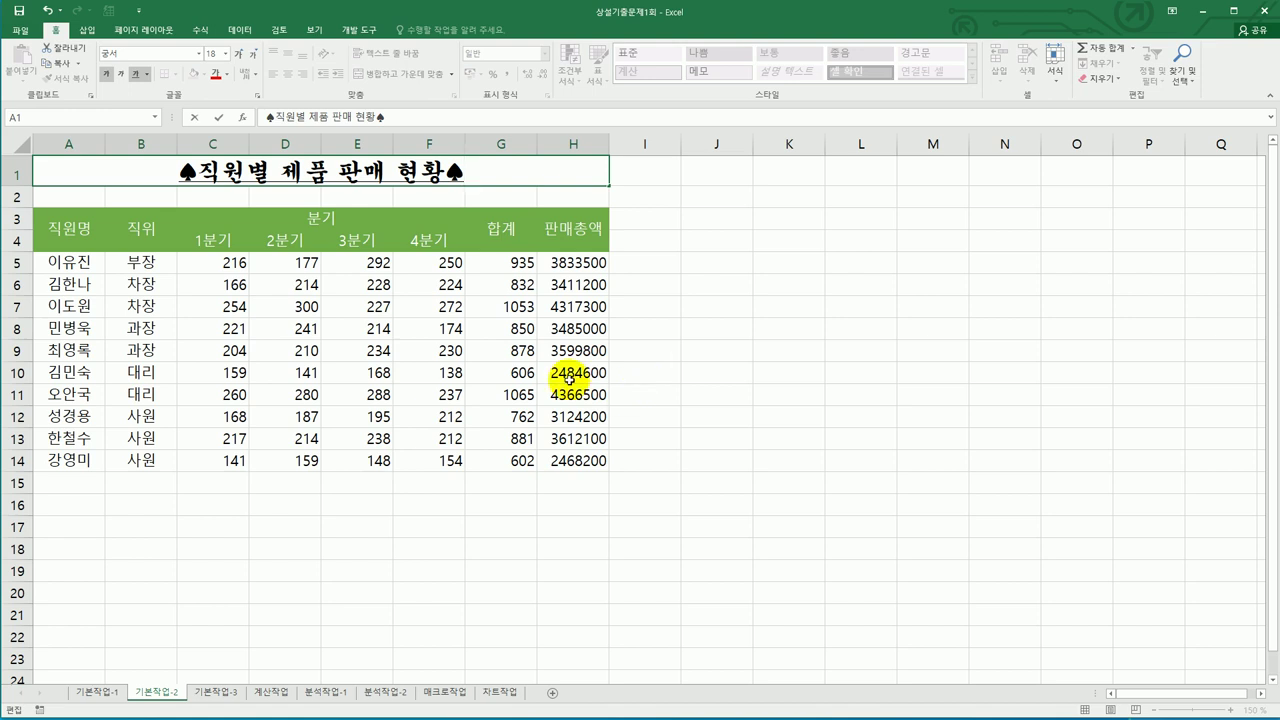
Step: Start a custom number format for the sales totals in H5:H14 with the code #,##0
{"action": "left_click_drag", "start_coordinate": [565, 262], "coordinate": [570, 458]}
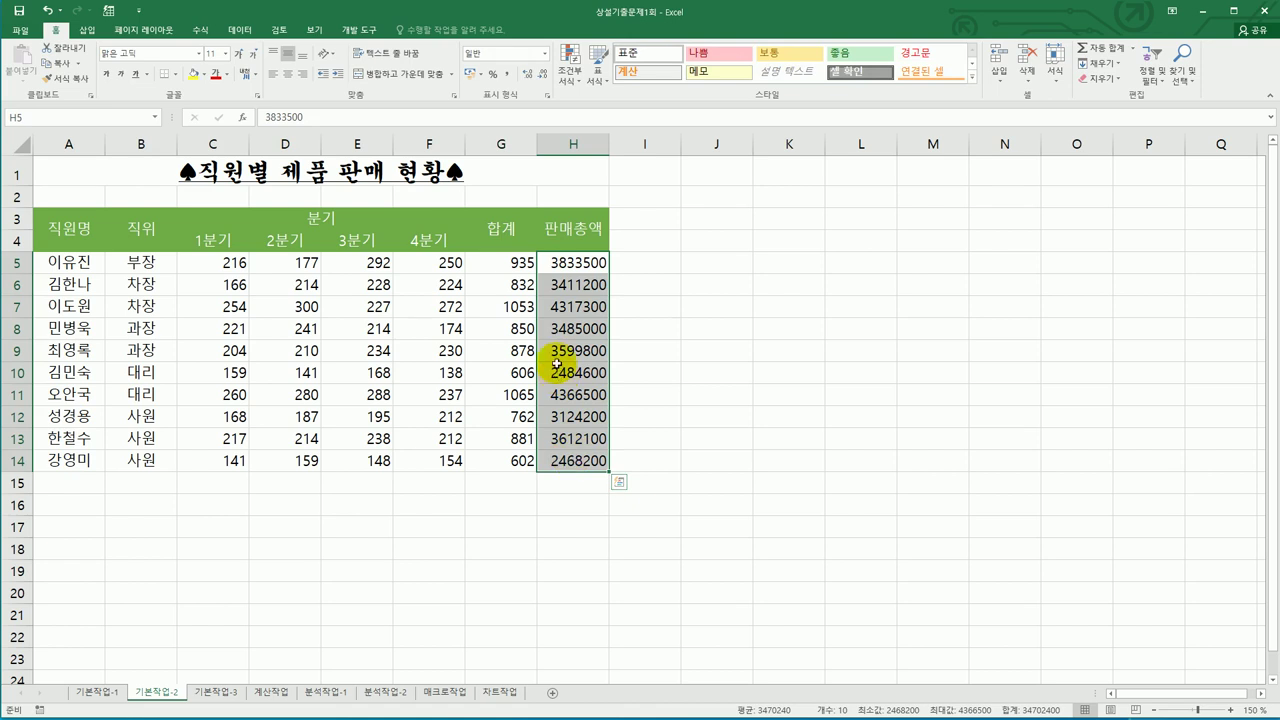
{"action": "right_click", "coordinate": [572, 307]}
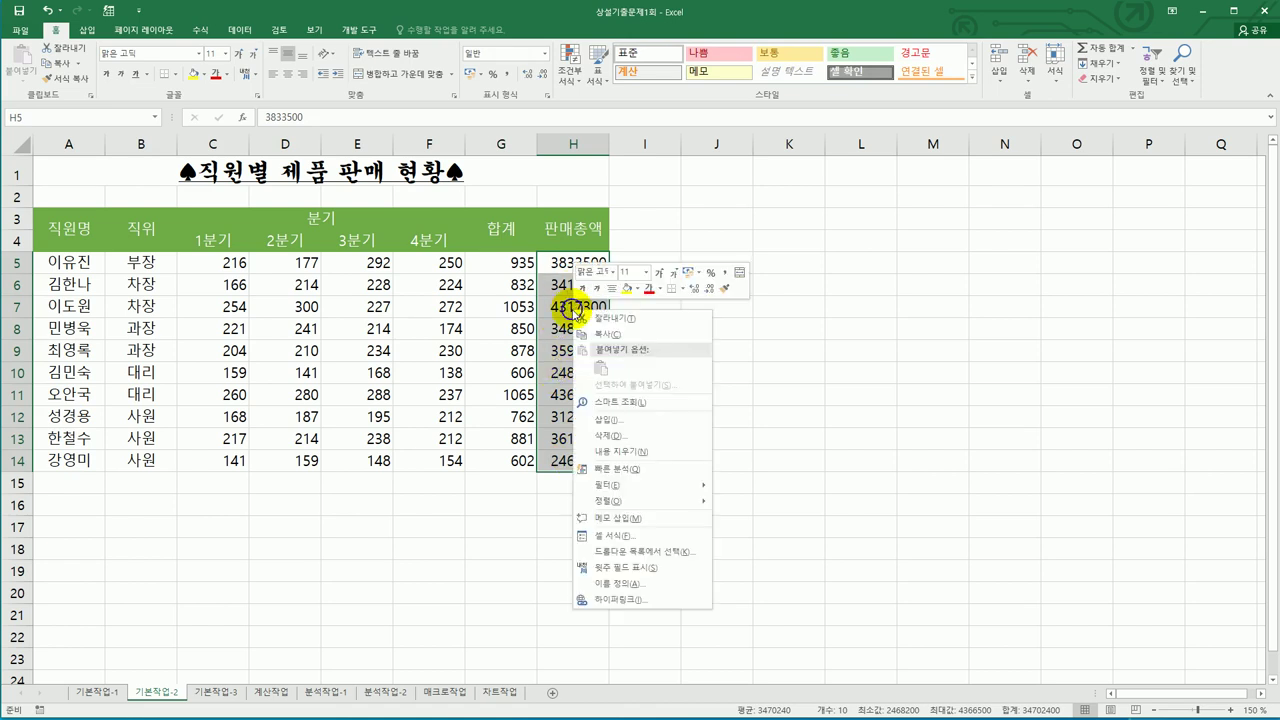
{"action": "left_click", "coordinate": [668, 537]}
{"action": "left_click_drag", "start_coordinate": [652, 362], "coordinate": [813, 213]}
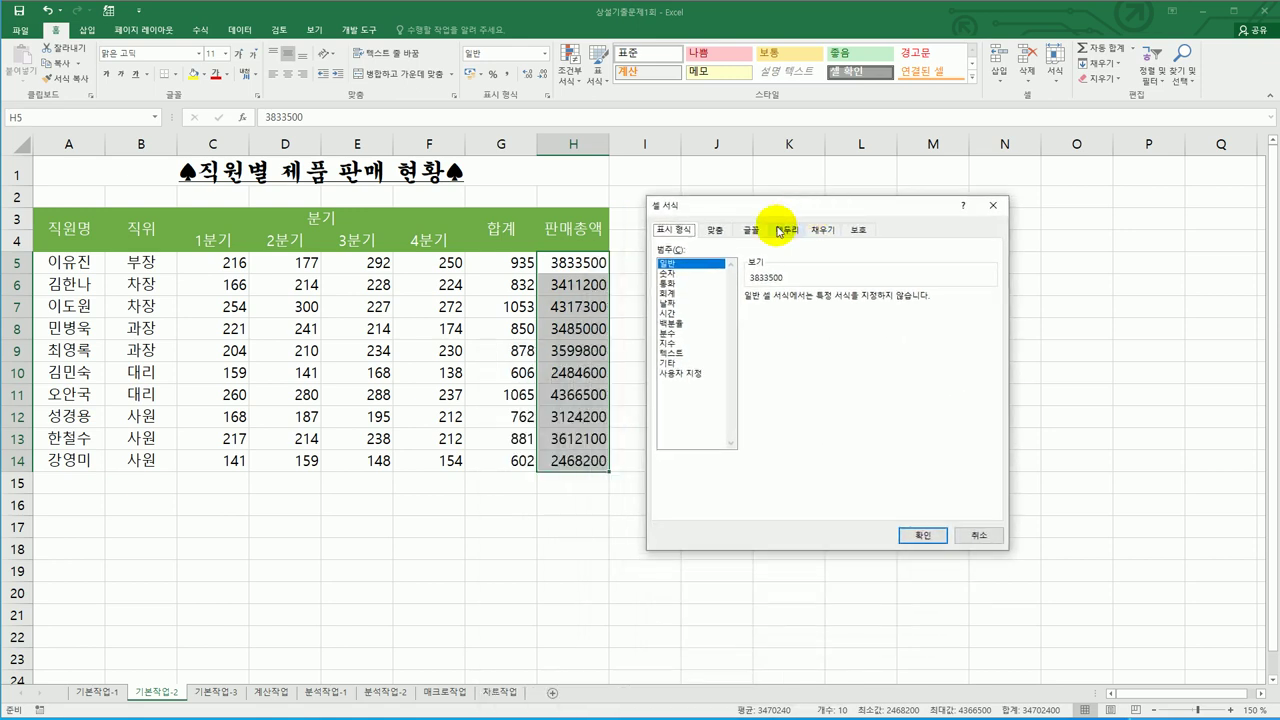
{"action": "left_click", "coordinate": [692, 375]}
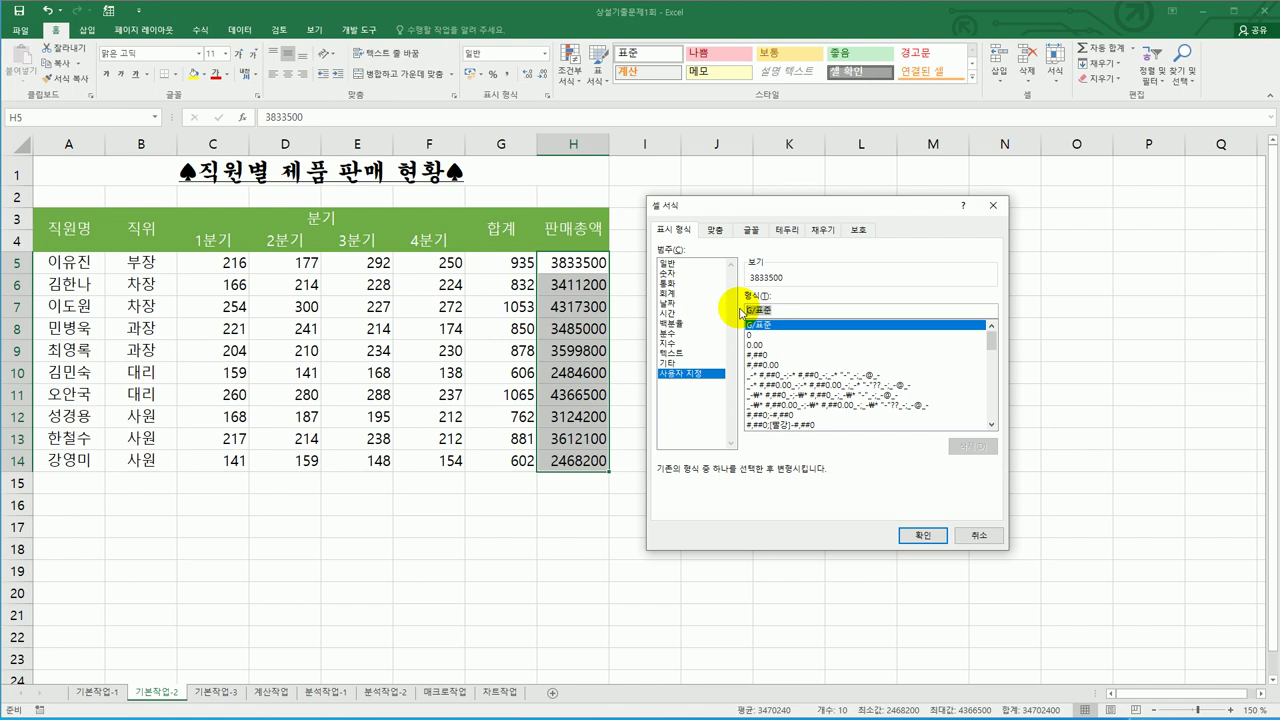
{"action": "type", "text": "#"}
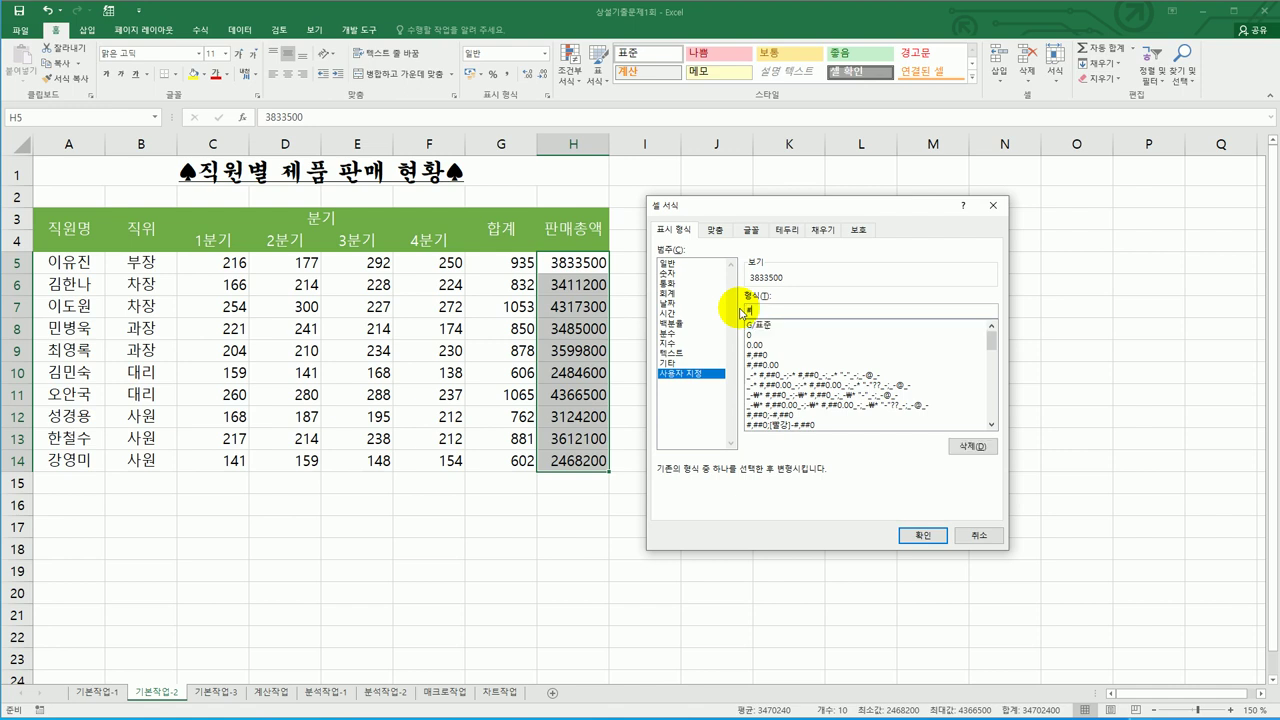
{"action": "type", "text": ",###"}
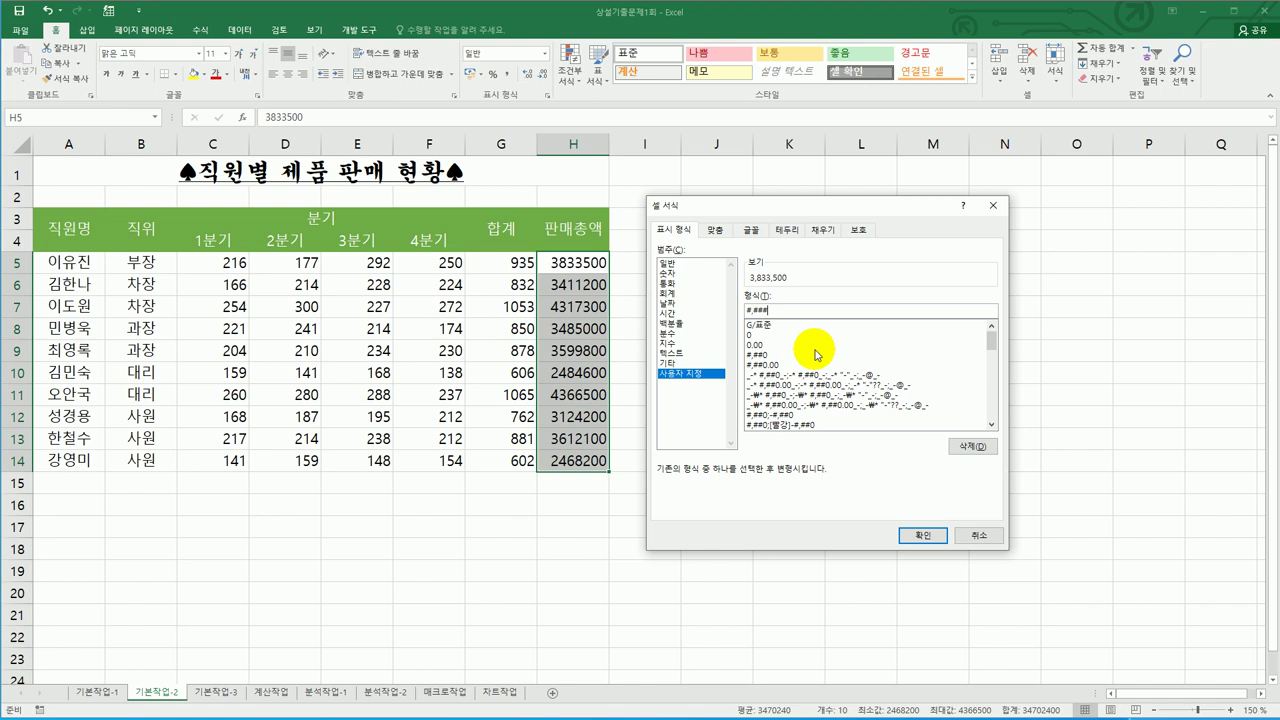
{"action": "key", "text": "BackSpace"}
{"action": "type", "text": "0"}
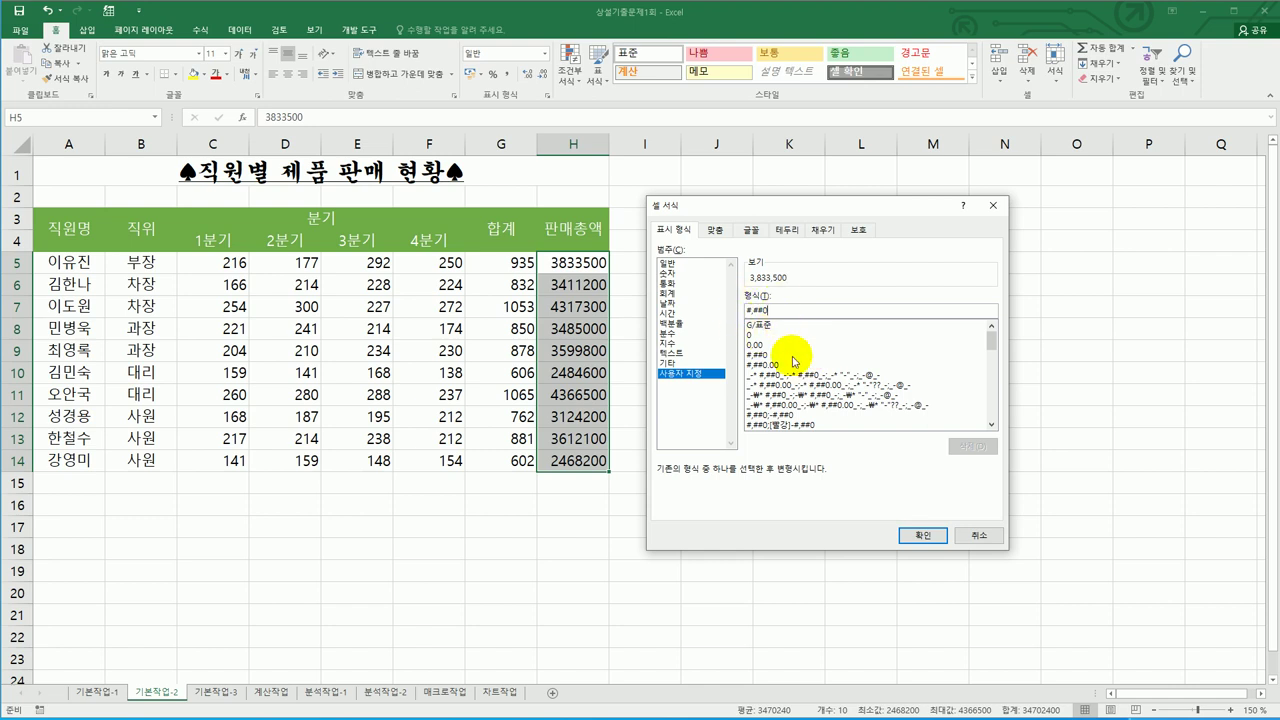
Step: Append the quoted unit "원" to the custom format code and apply #,##0"원" to the selected sales totals
{"action": "type", "text": "우"}
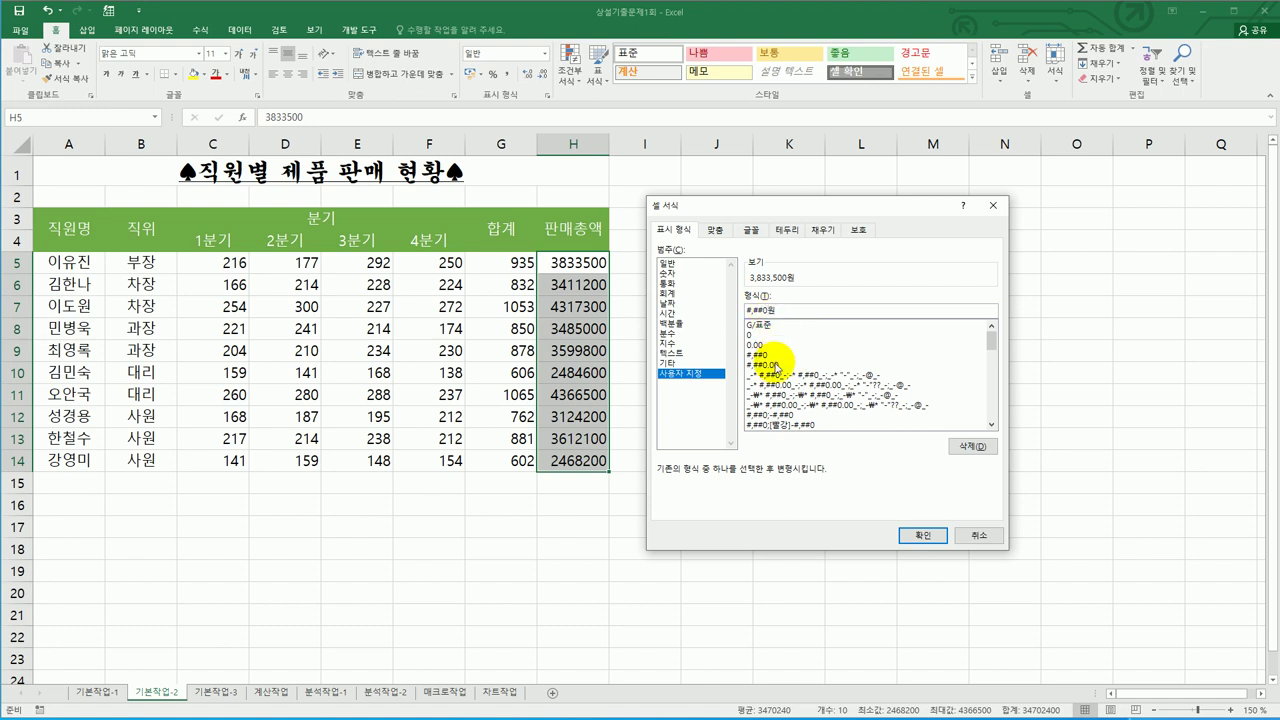
{"action": "key", "text": "Left"}
{"action": "type", "text": "\""}
{"action": "key", "text": "Right"}
{"action": "type", "text": "\""}
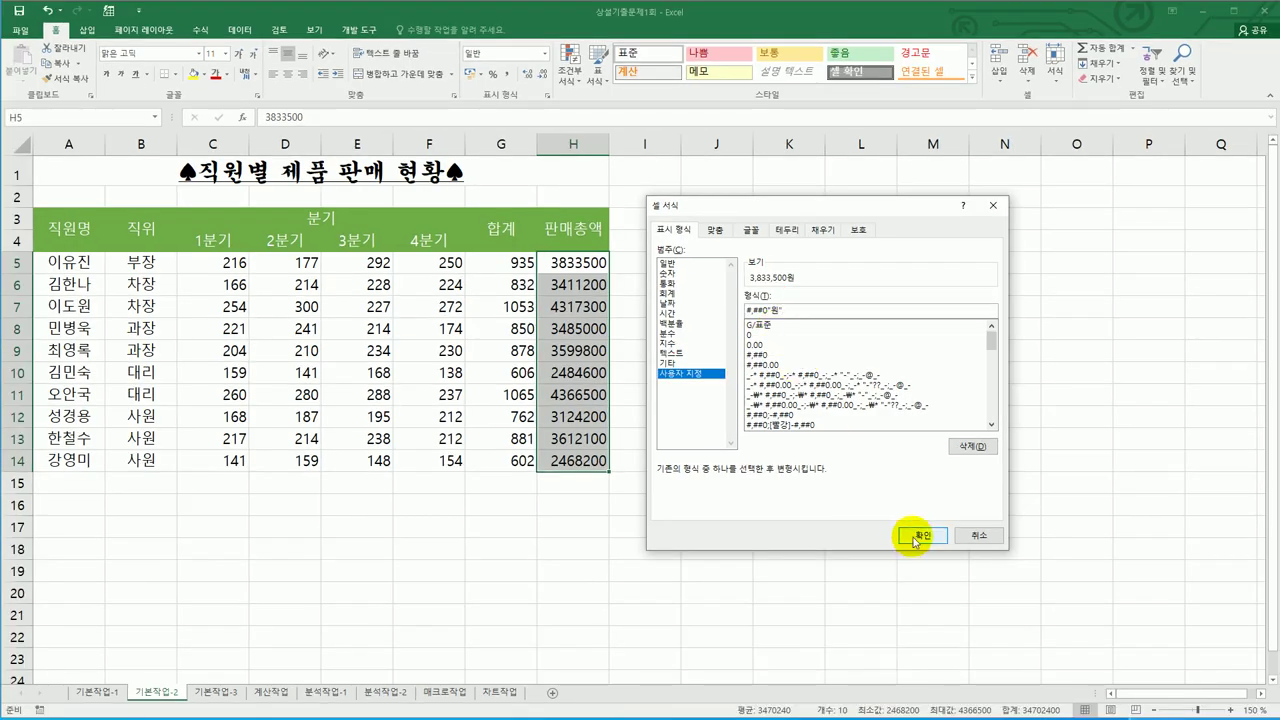
{"action": "left_click", "coordinate": [914, 540]}
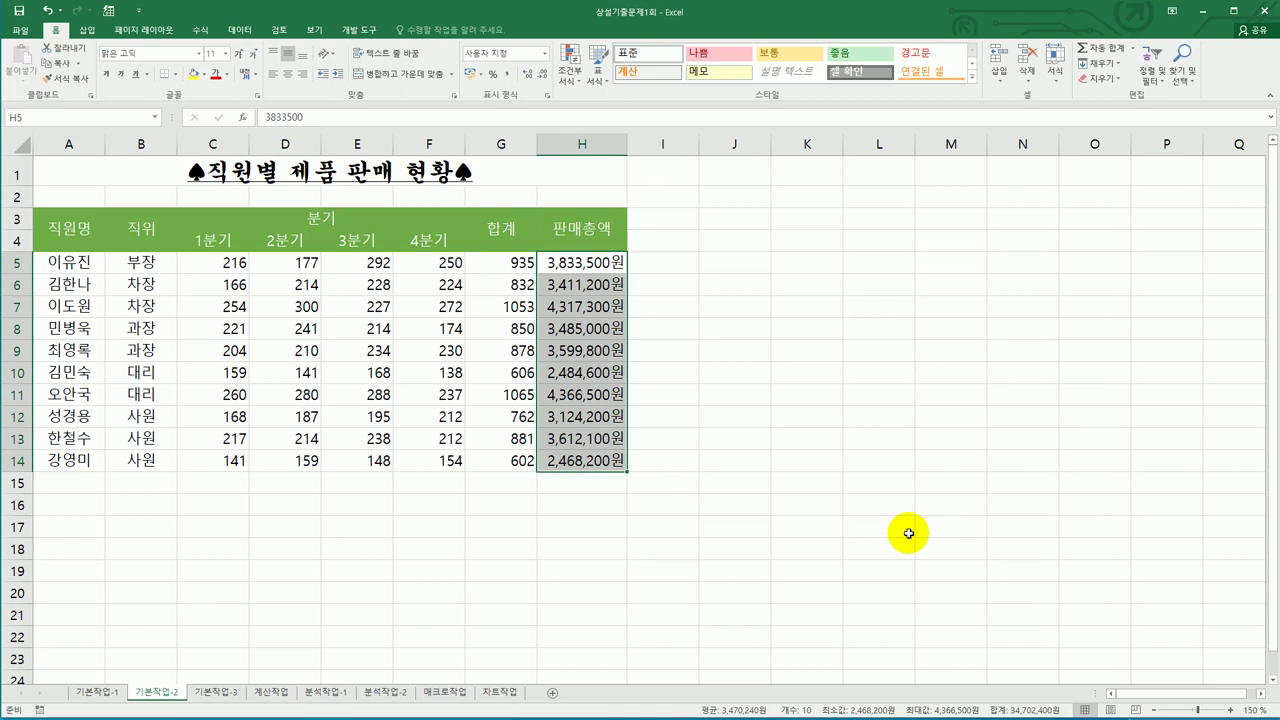
Step: Apply all borders and a thick outside border to the table range A3:H14
{"action": "left_click_drag", "start_coordinate": [46, 215], "coordinate": [578, 458]}
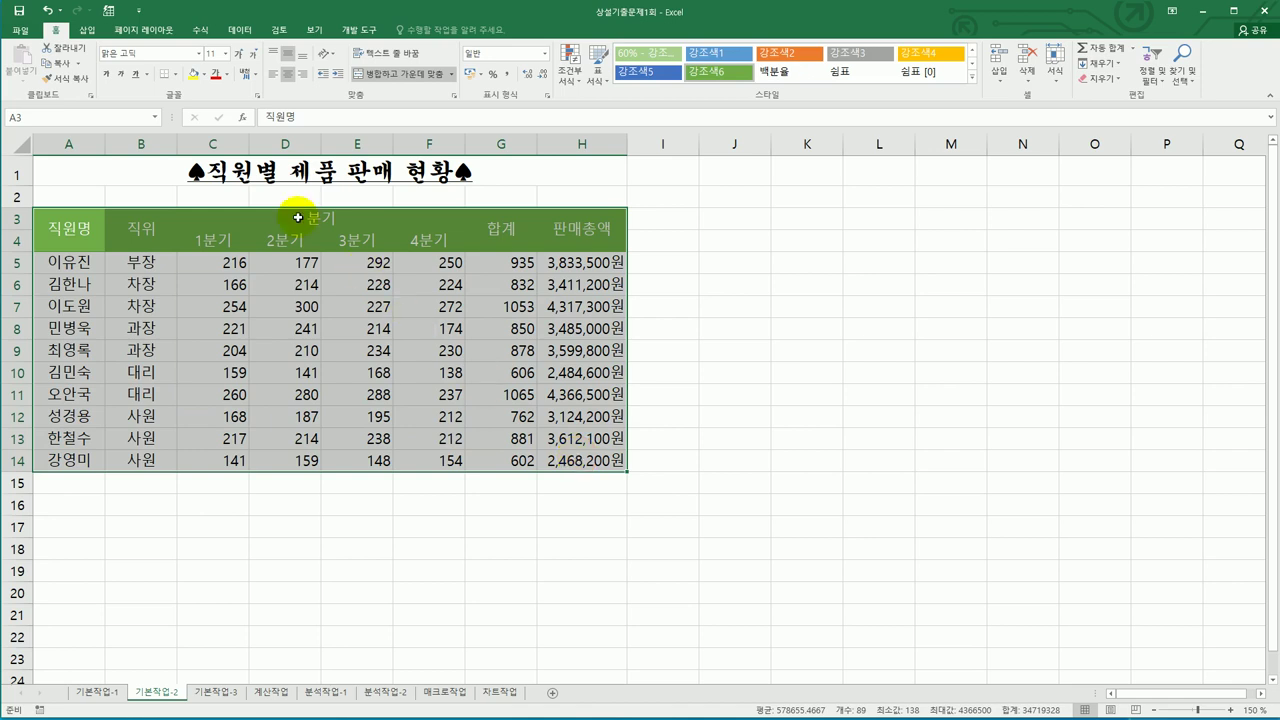
{"action": "left_click", "coordinate": [177, 76]}
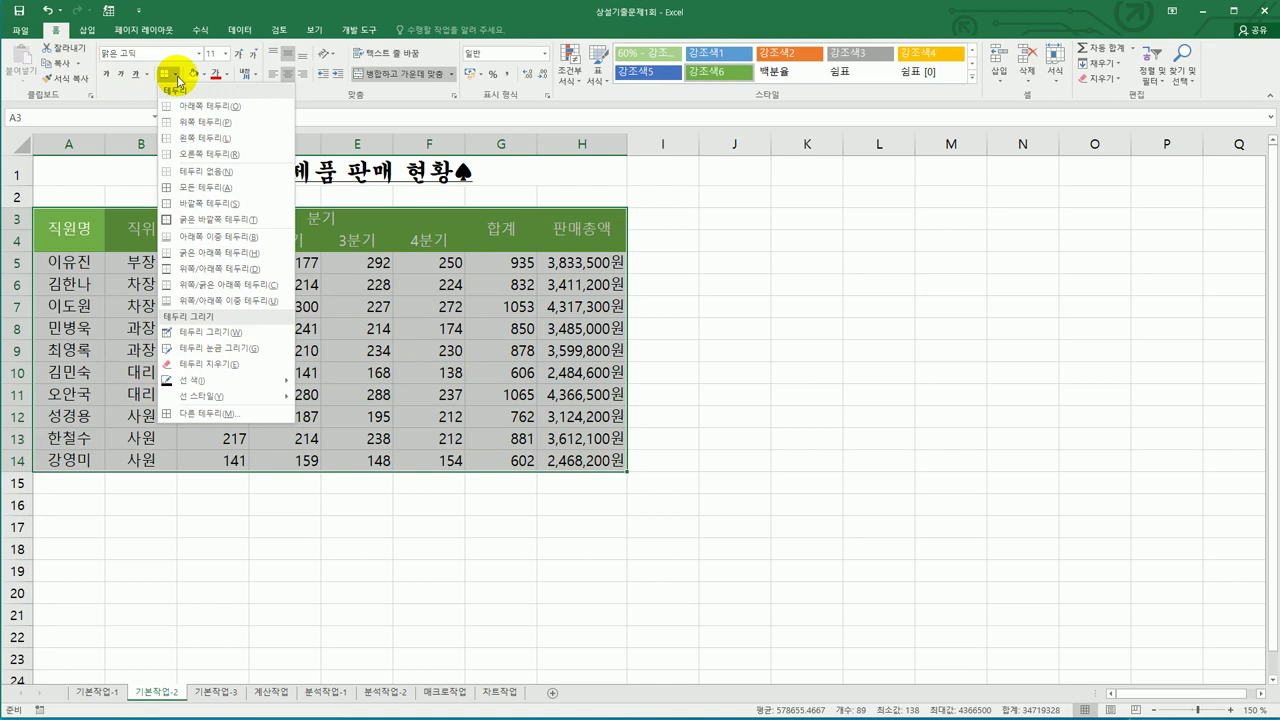
{"action": "left_click", "coordinate": [205, 188]}
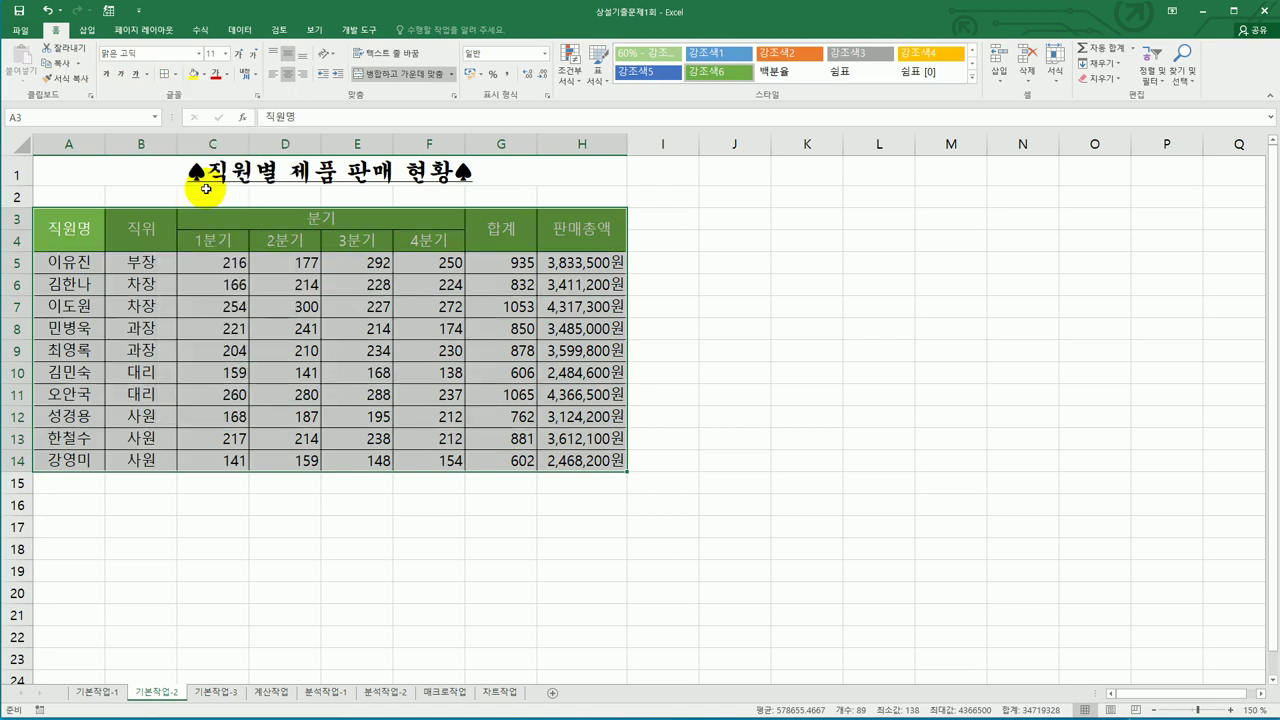
{"action": "left_click", "coordinate": [176, 76]}
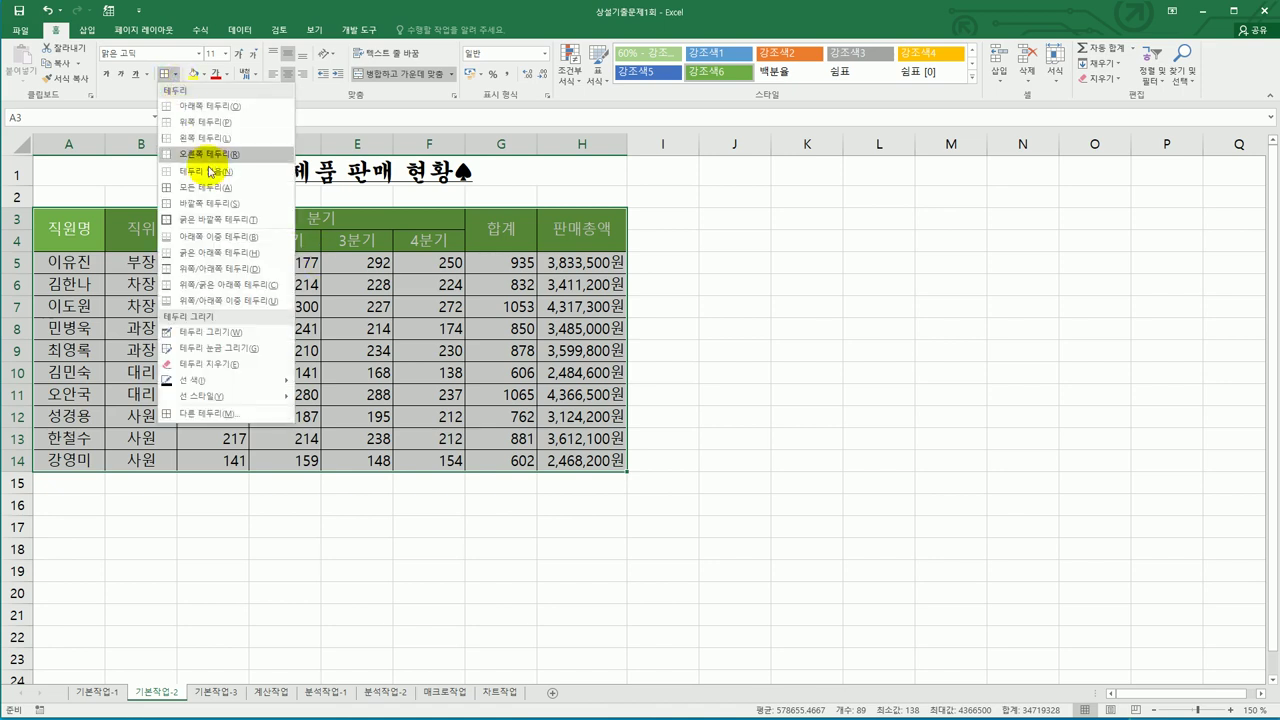
{"action": "left_click", "coordinate": [222, 220]}
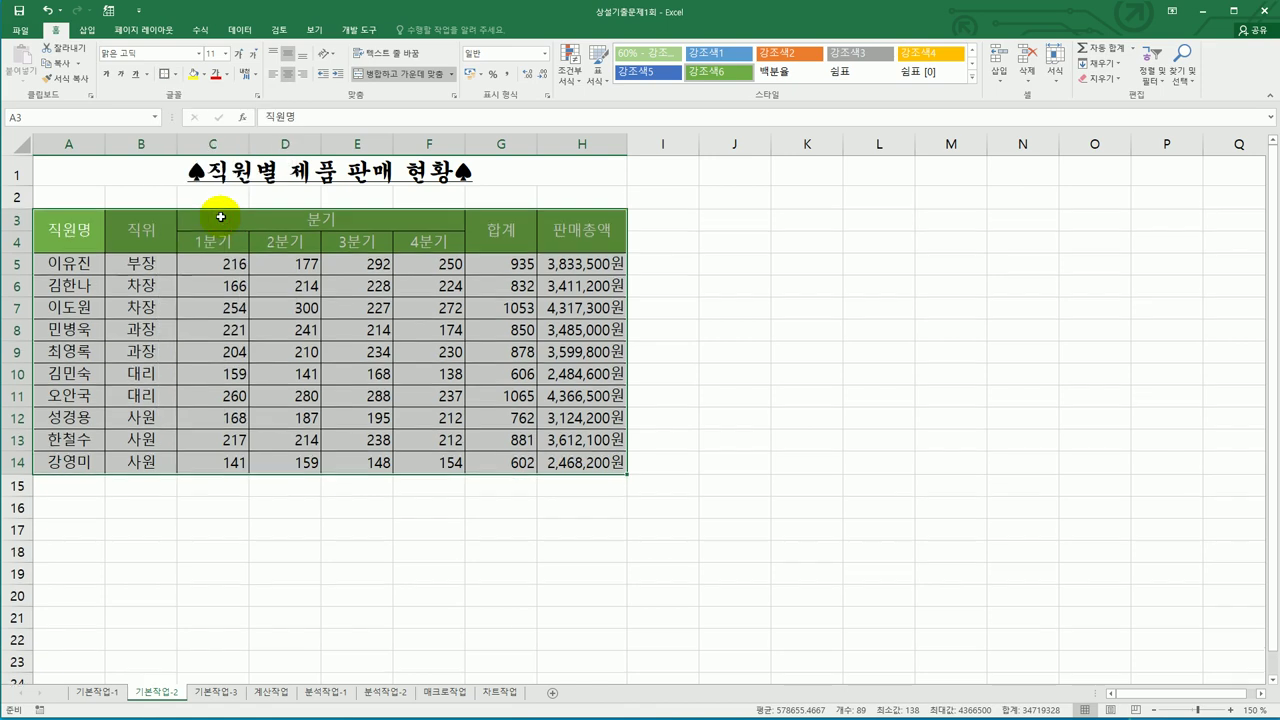
{"action": "left_click", "coordinate": [697, 509]}
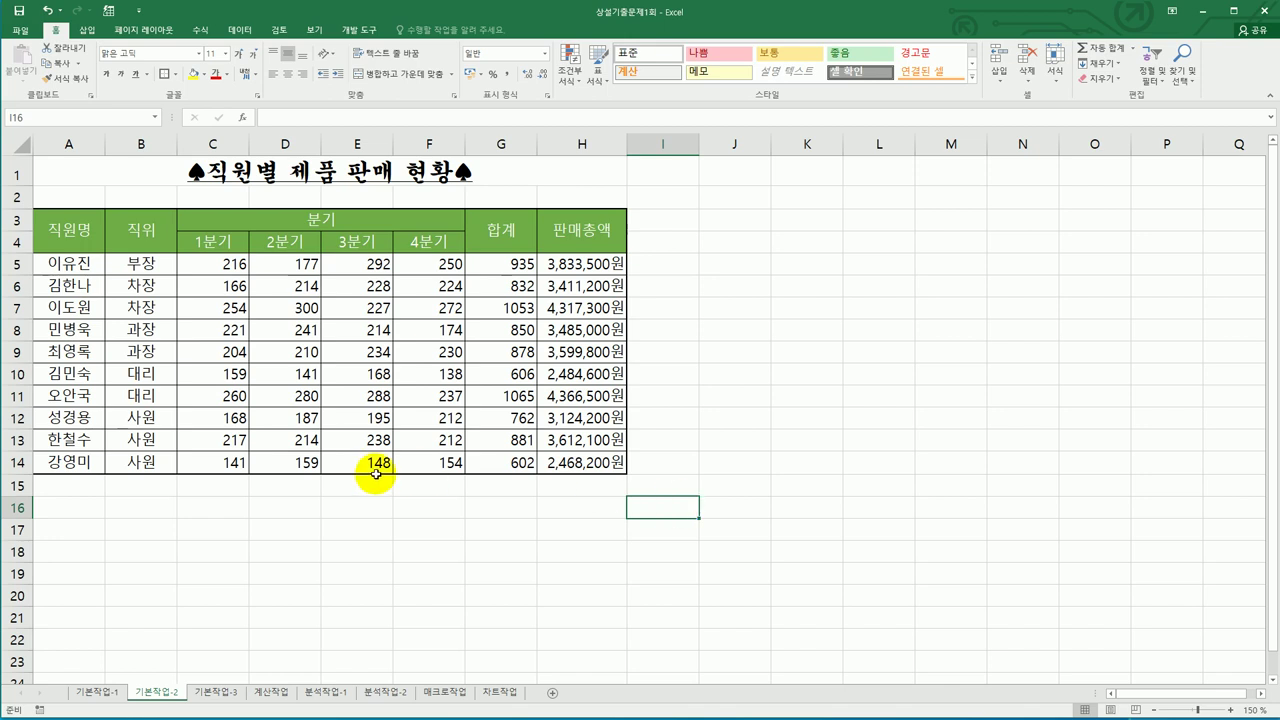
Step: Go to the sheet 기본작업-3 and examine the 직급 and 지급액 columns and the empty area below the salary table
{"action": "left_click", "coordinate": [229, 693]}
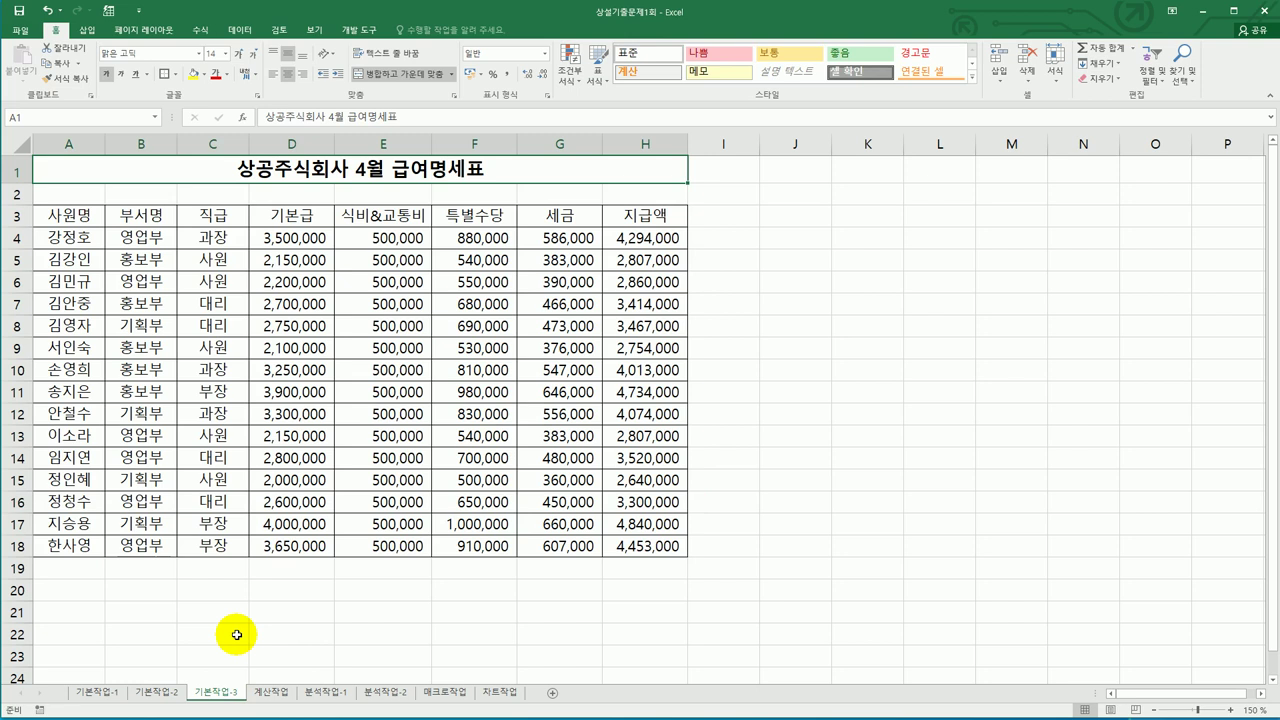
{"action": "left_click", "coordinate": [209, 218]}
{"action": "left_click", "coordinate": [217, 242]}
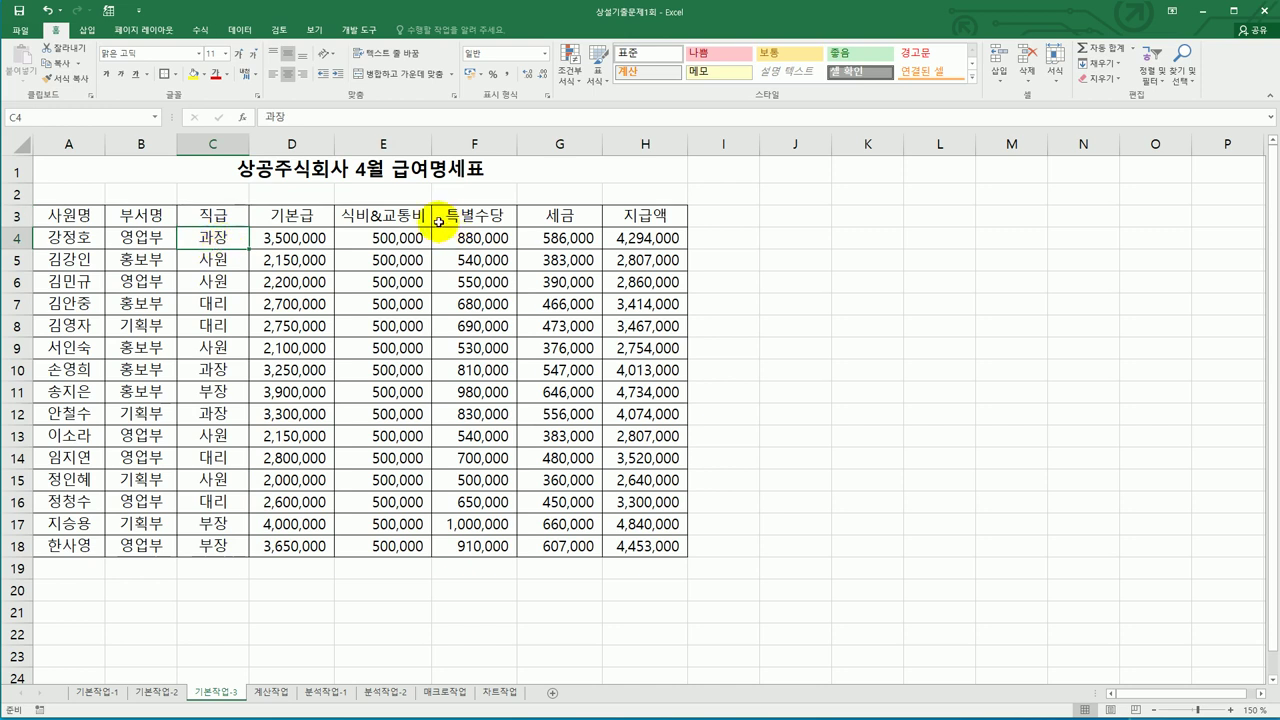
{"action": "left_click", "coordinate": [620, 218]}
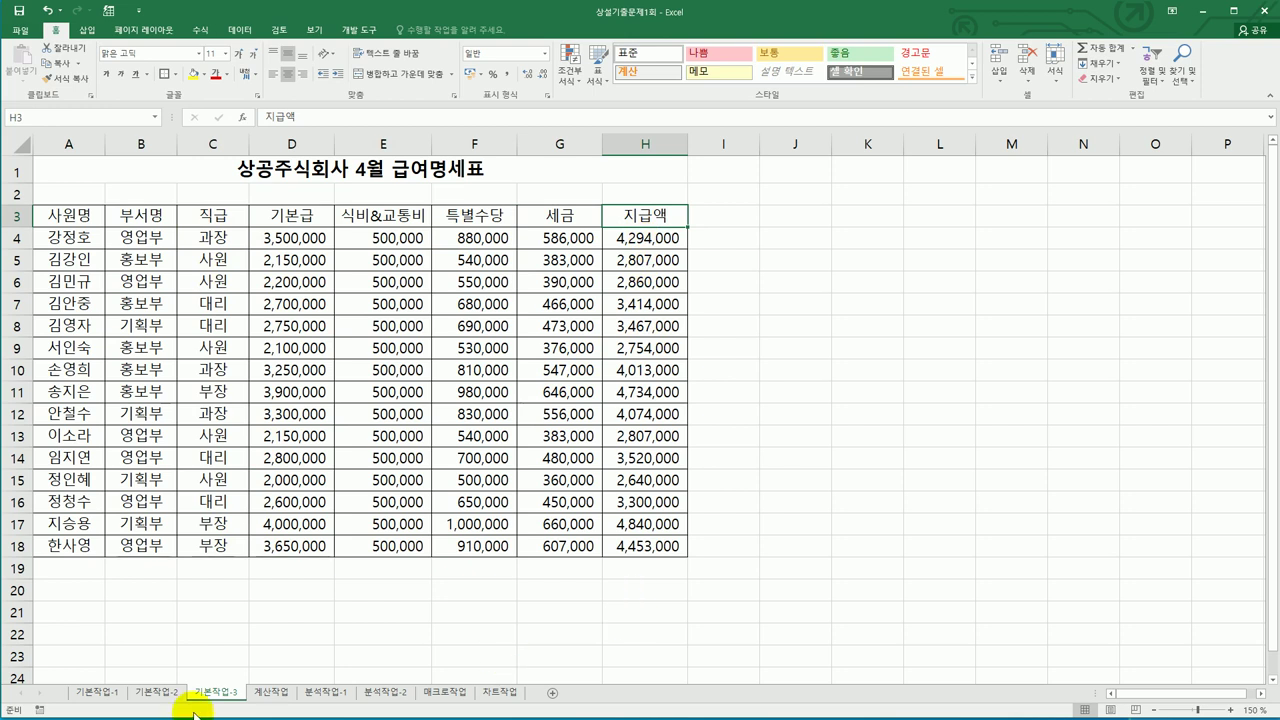
{"action": "scroll", "coordinate": [100, 627], "scroll_direction": "down", "scroll_amount": 2}
{"action": "left_click", "coordinate": [65, 564]}
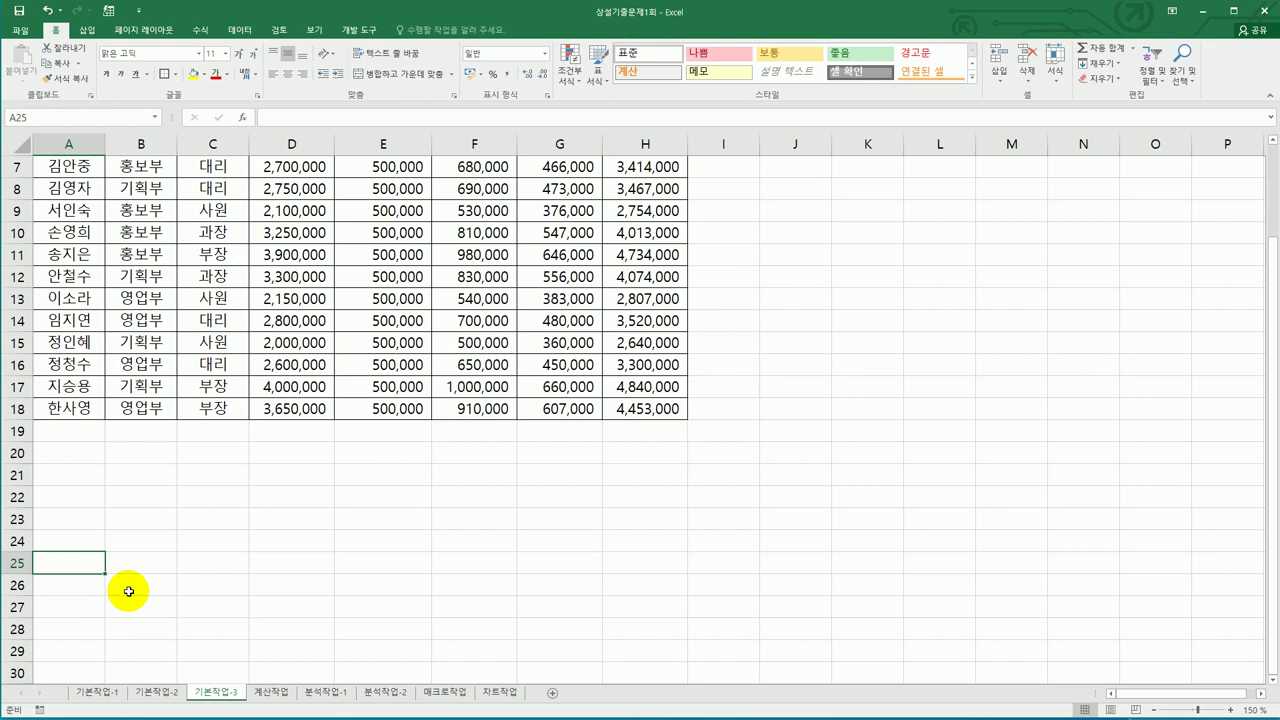
{"action": "scroll", "coordinate": [129, 592], "scroll_direction": "up", "scroll_amount": 2}
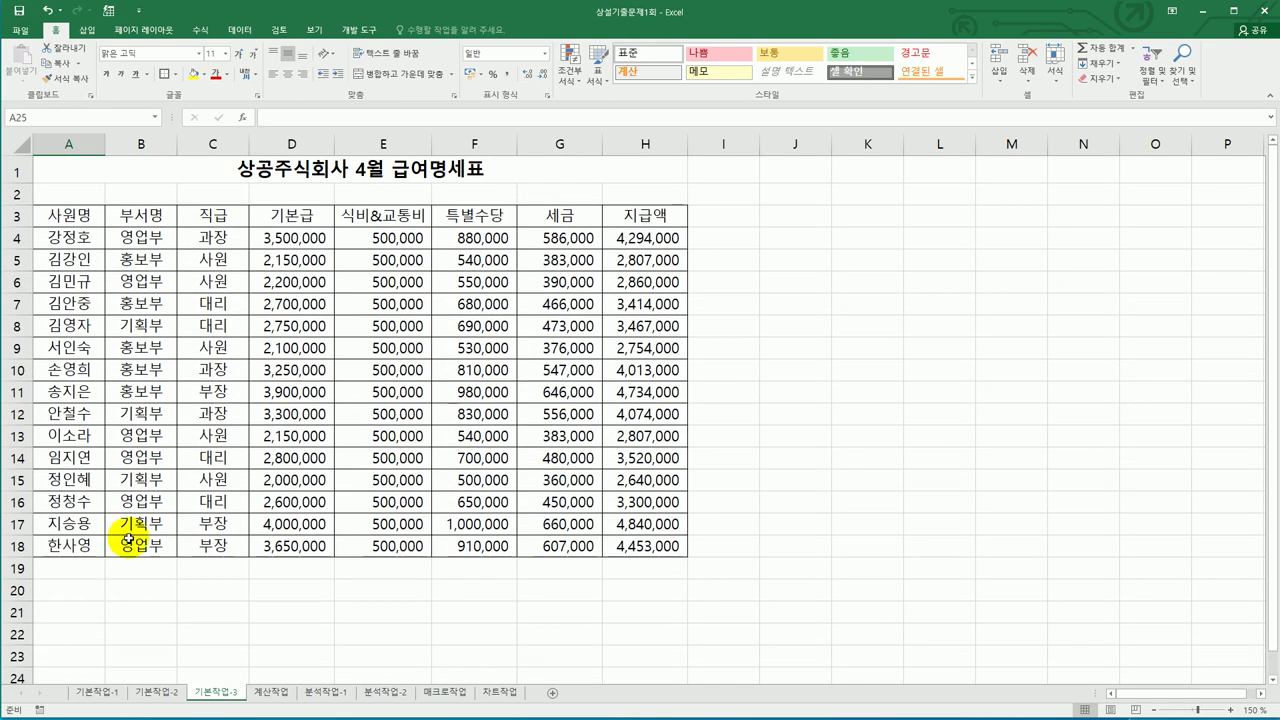
Step: Copy the 직급 header and its 과장 entry from C3:C4 to the criteria area starting at A20
{"action": "left_click_drag", "start_coordinate": [213, 212], "coordinate": [222, 236]}
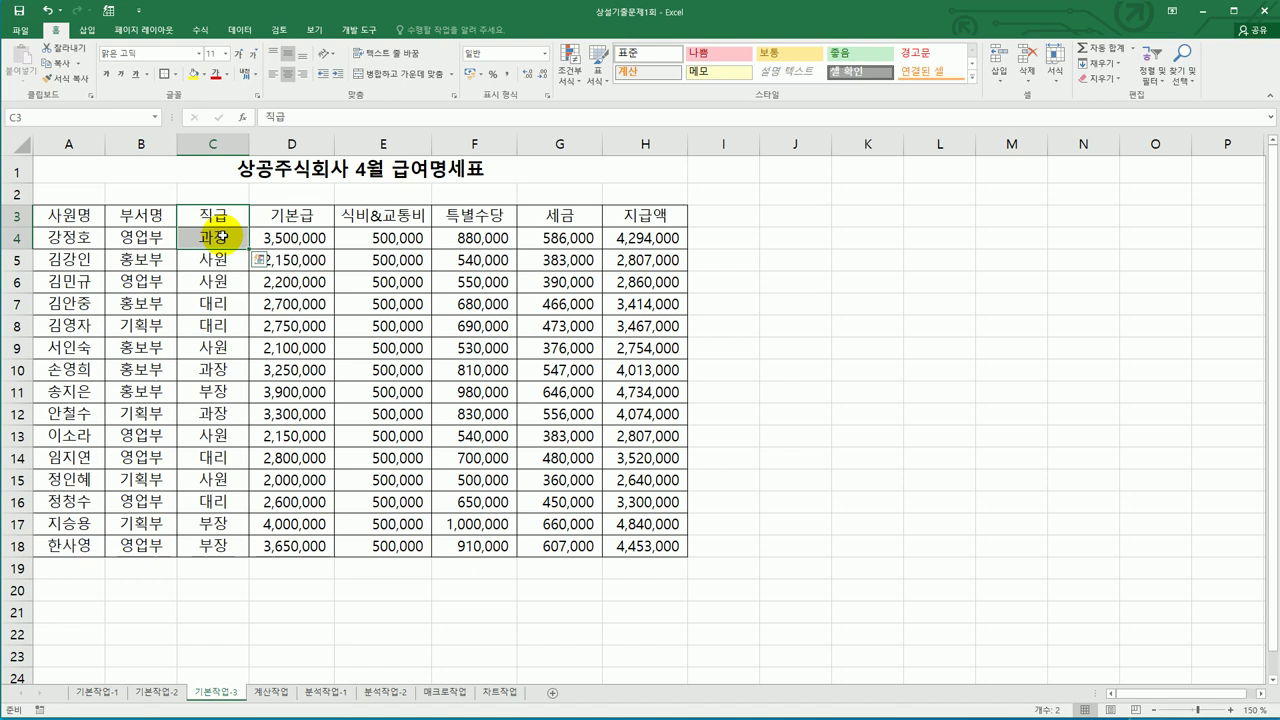
{"action": "key", "text": "ctrl+c"}
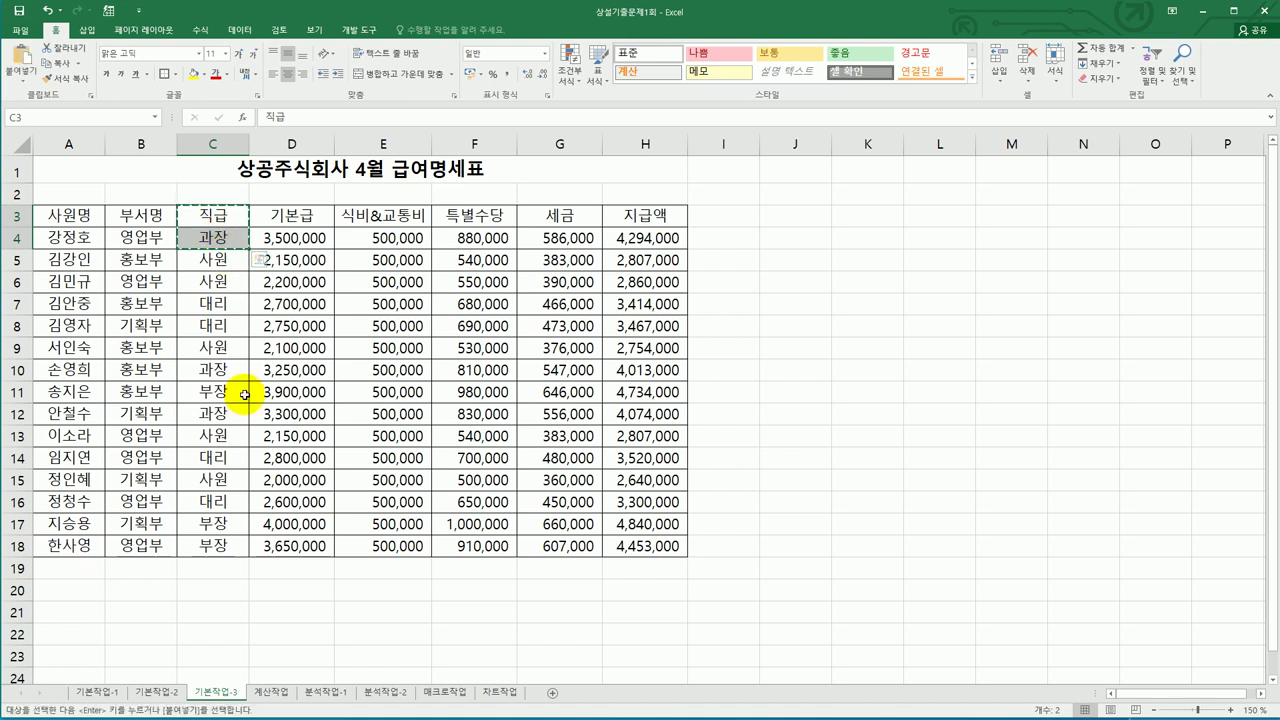
{"action": "scroll", "coordinate": [245, 394], "scroll_direction": "down", "scroll_amount": 2}
{"action": "left_click", "coordinate": [57, 451]}
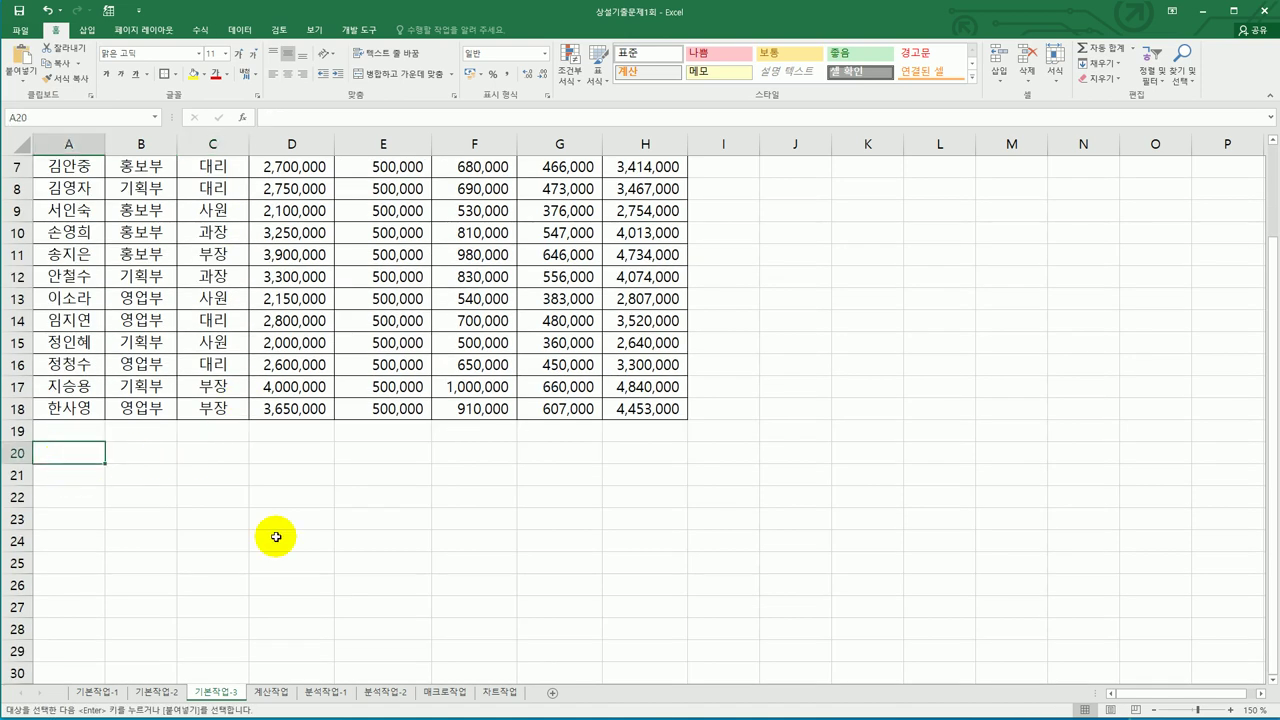
{"action": "key", "text": "ctrl+v"}
Step: Copy the 지급액 header from H3 into cell B20 of the criteria area
{"action": "scroll", "coordinate": [386, 549], "scroll_direction": "up", "scroll_amount": 2}
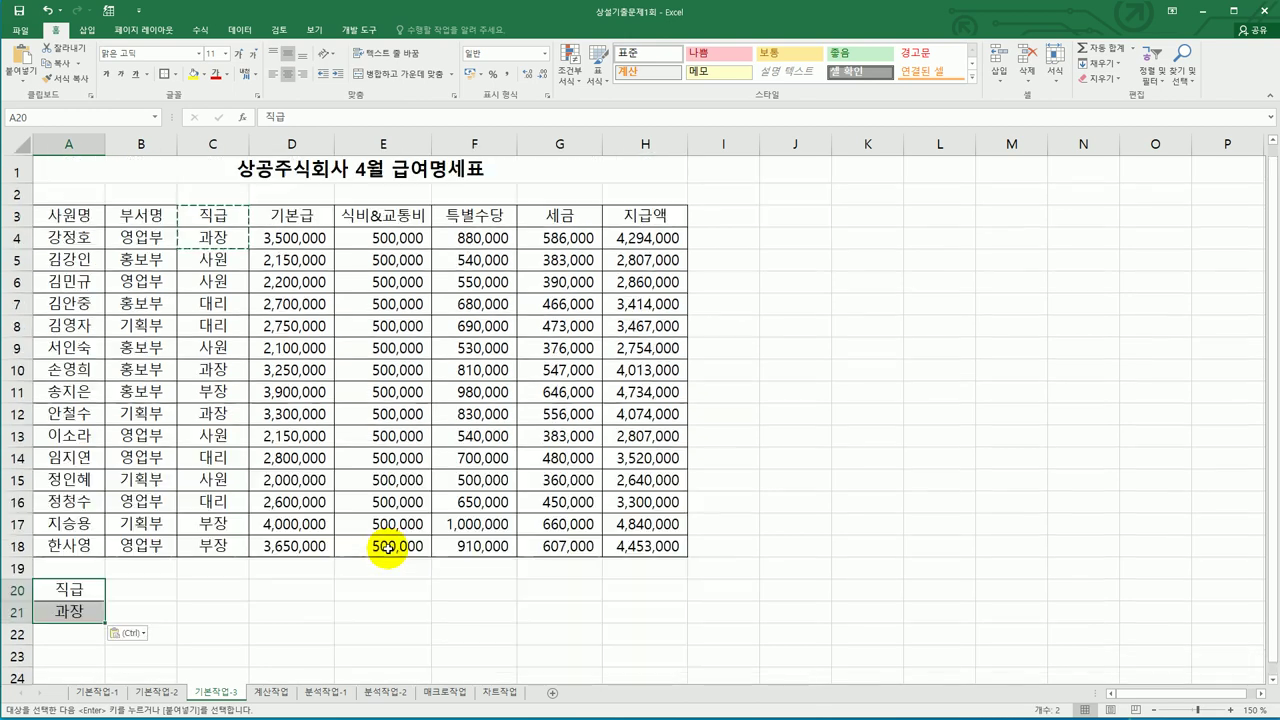
{"action": "left_click", "coordinate": [635, 215]}
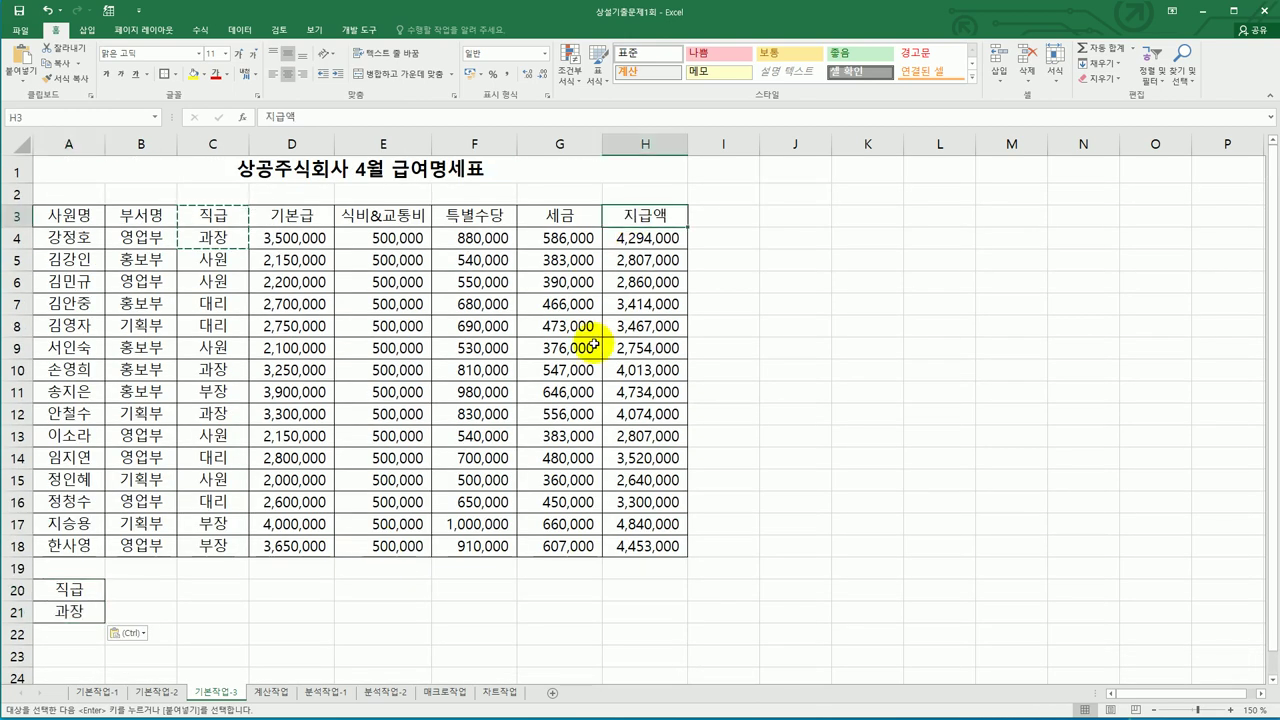
{"action": "key", "text": "ctrl+c"}
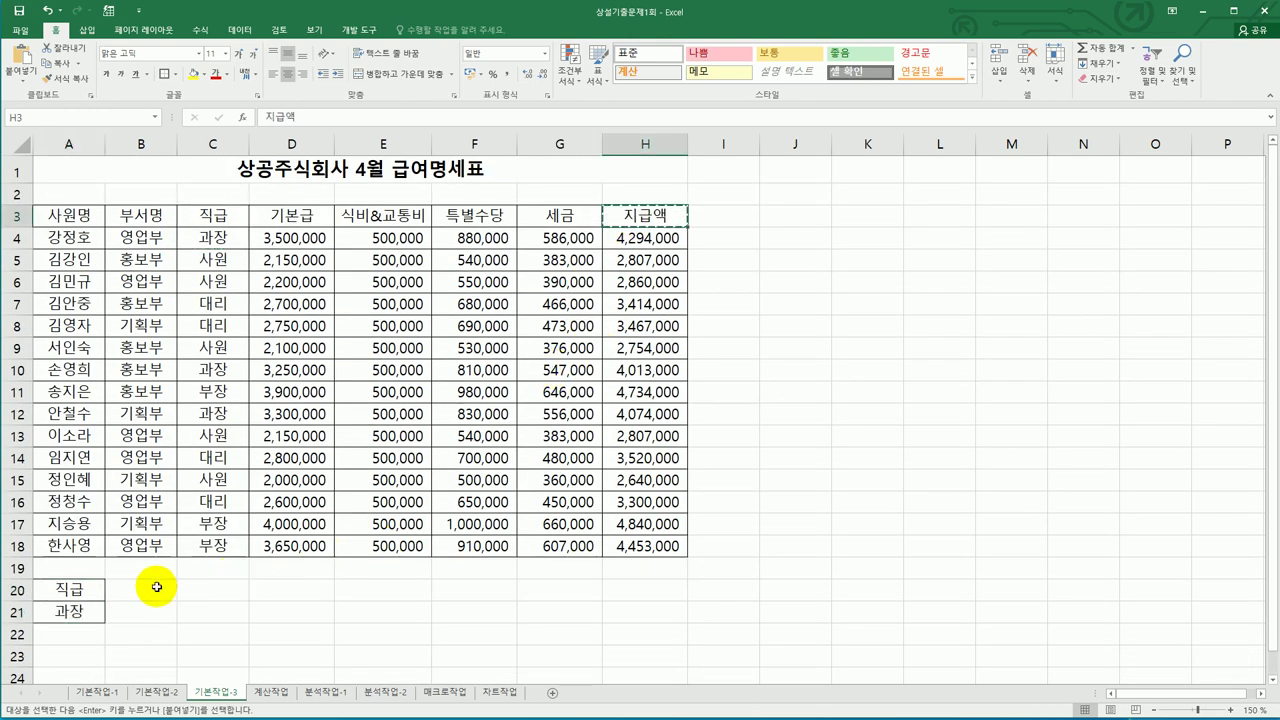
{"action": "left_click", "coordinate": [118, 598]}
{"action": "key", "text": "ctrl+v"}
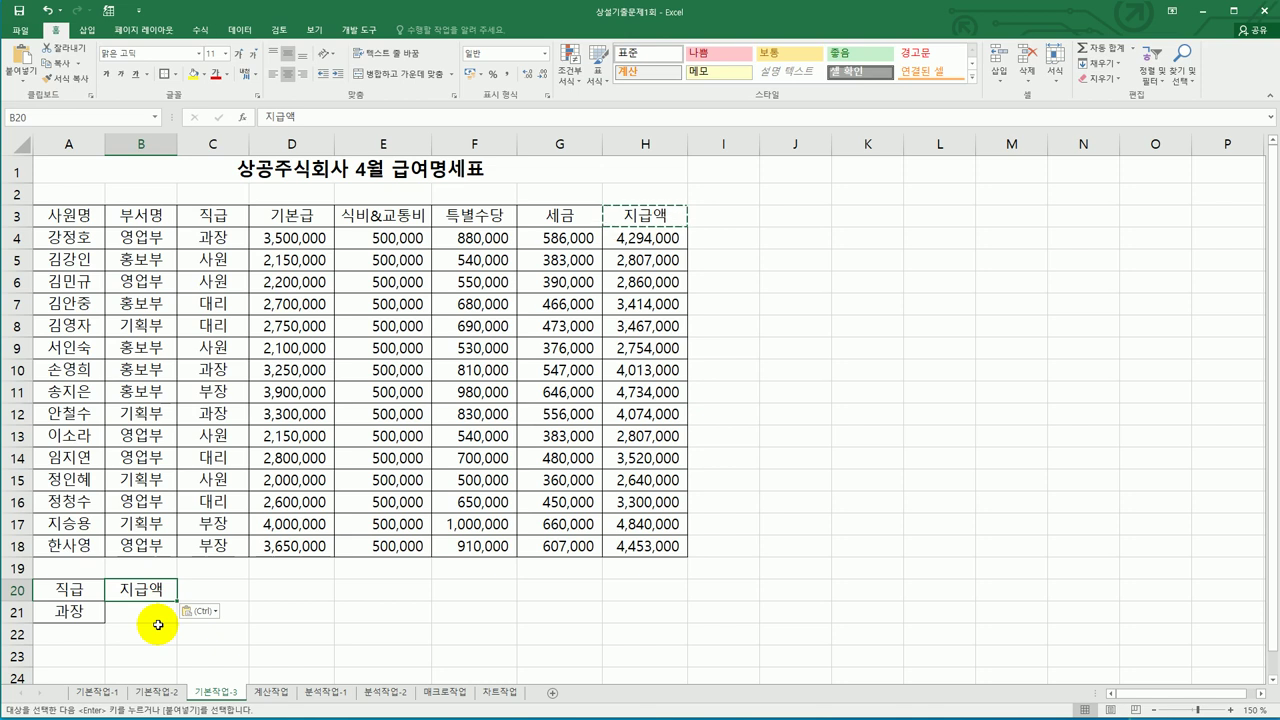
Step: Enter the criterion <3500000 in cell B22 under the 지급액 criteria header
{"action": "left_click", "coordinate": [131, 635]}
{"action": "scroll", "coordinate": [131, 635], "scroll_direction": "down", "scroll_amount": 1}
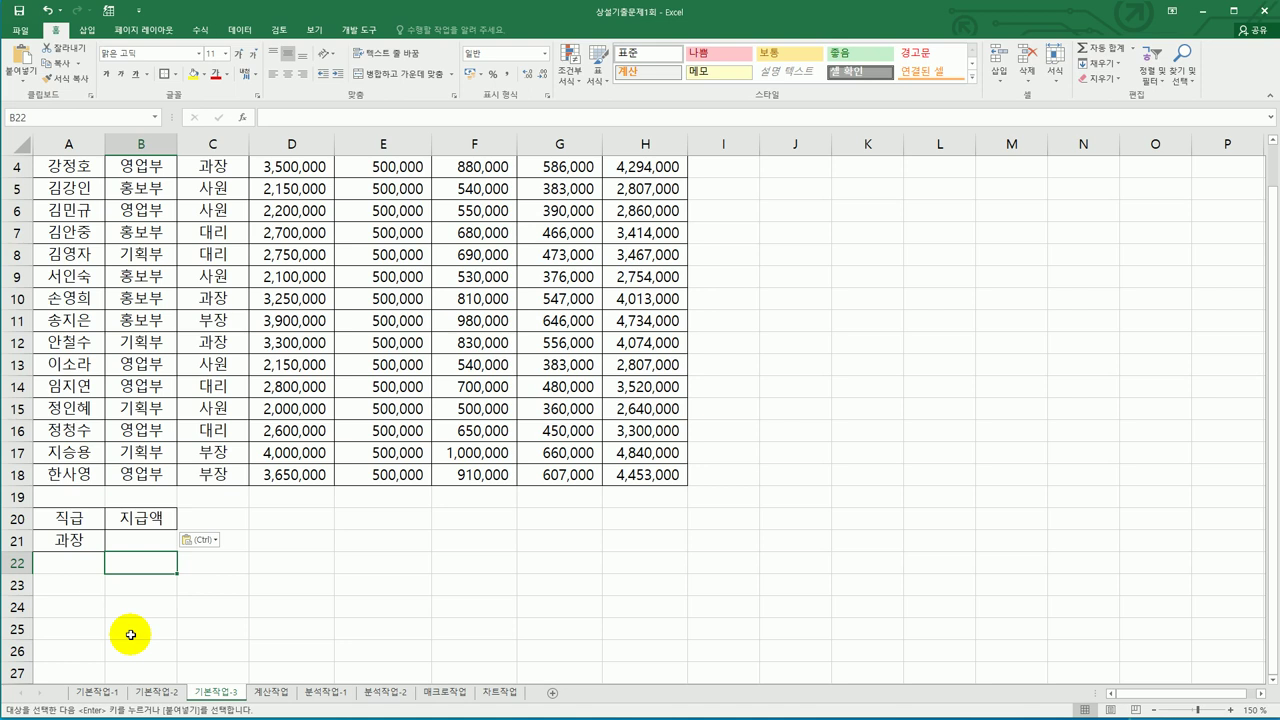
{"action": "scroll", "coordinate": [130, 635], "scroll_direction": "up", "scroll_amount": 1}
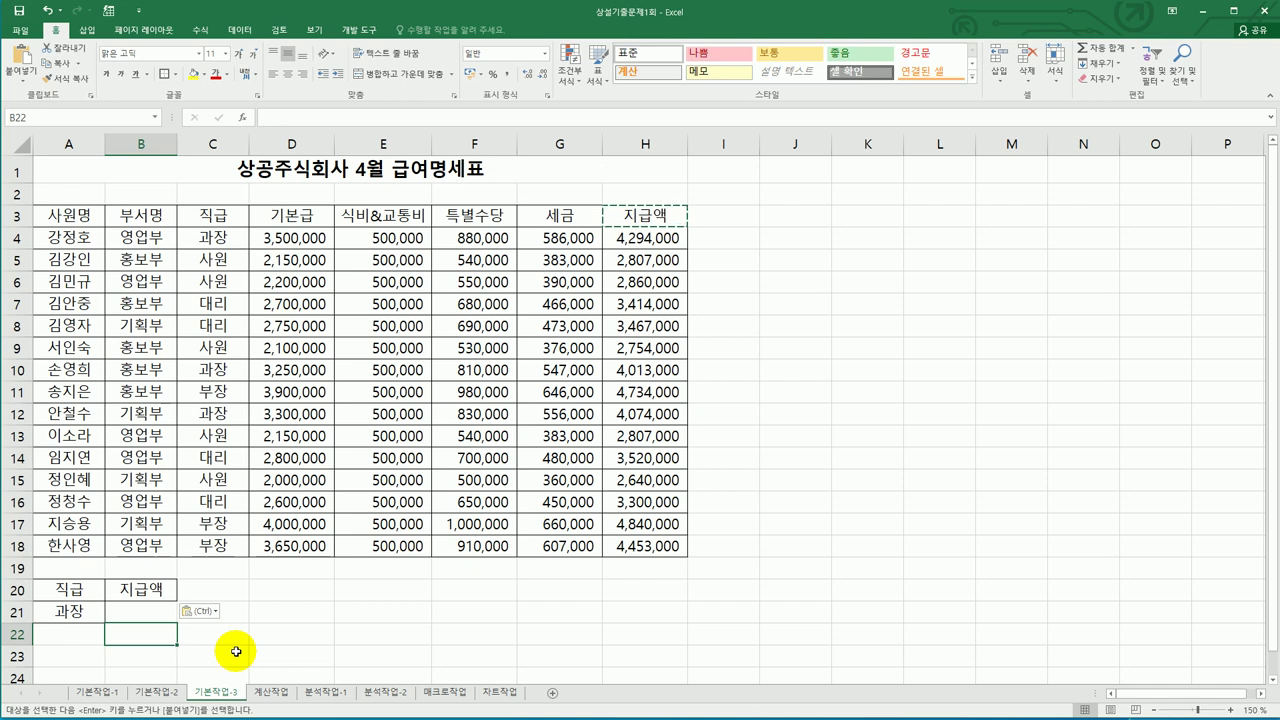
{"action": "type", "text": "<"}
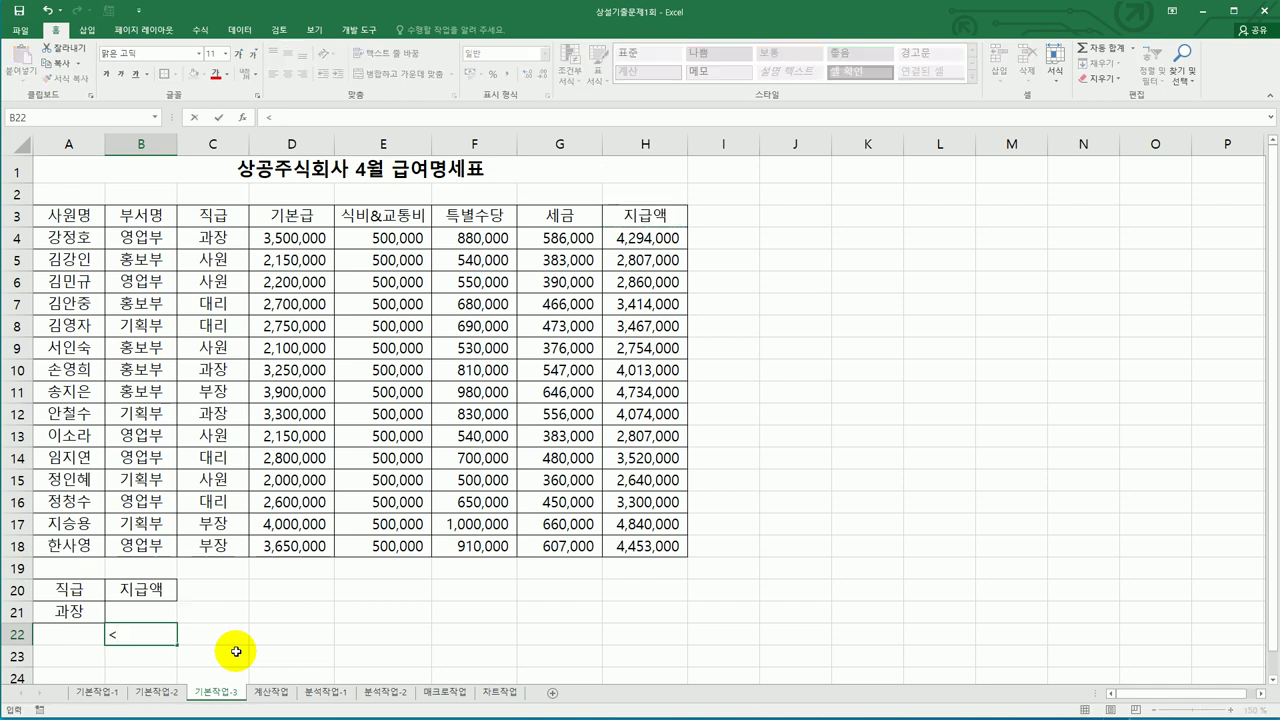
{"action": "type", "text": "3500000"}
{"action": "key", "text": "Return"}
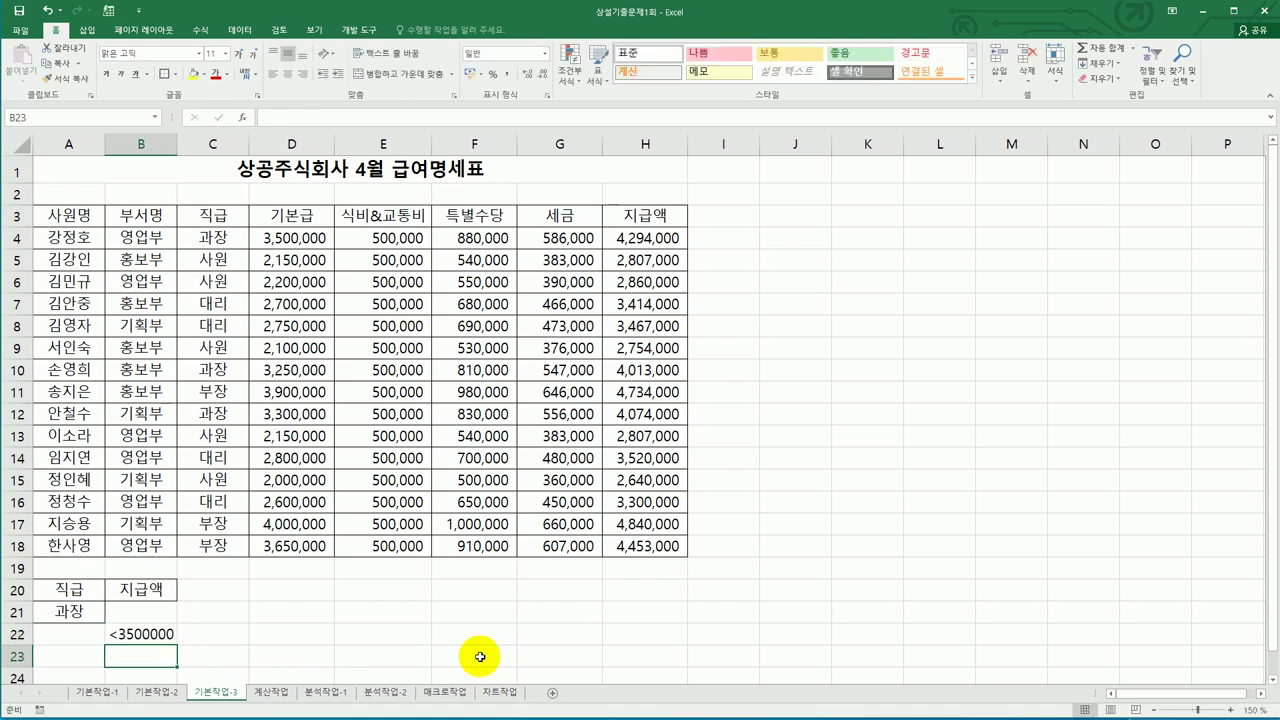
Step: Write a comparison operator note beside the criteria, with 이하 in E22 and <= in F22
{"action": "left_click", "coordinate": [401, 636]}
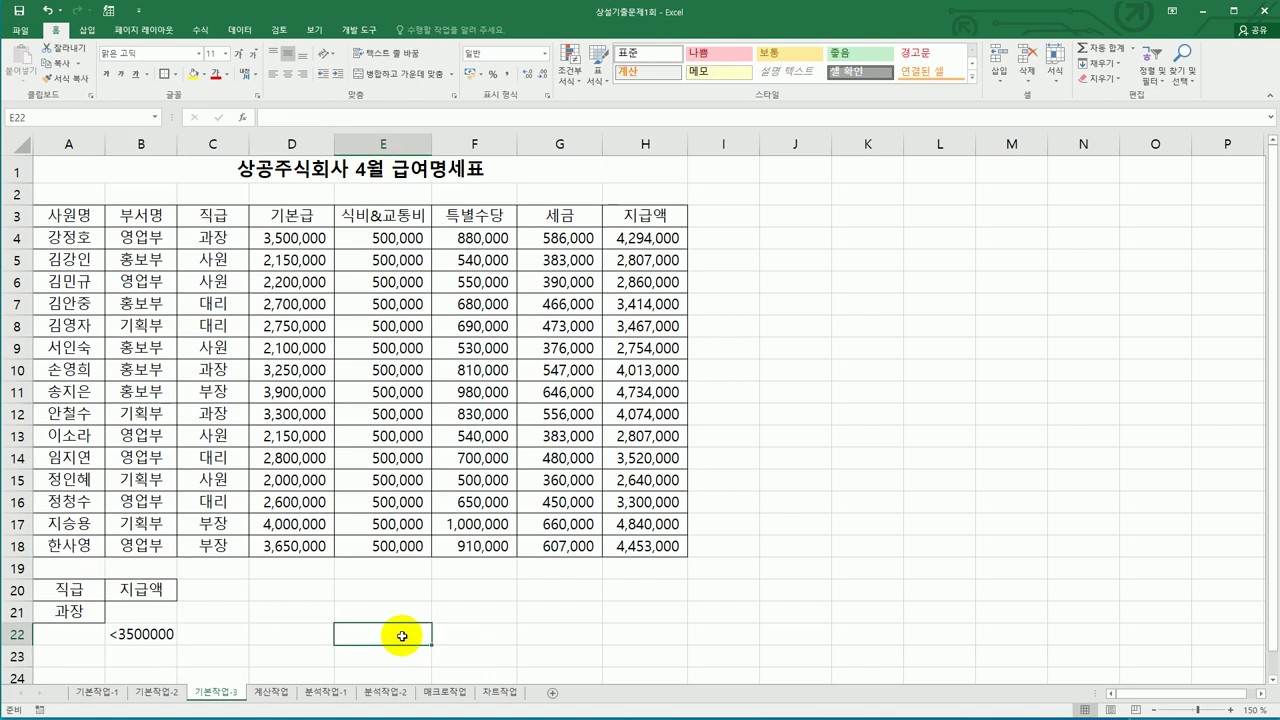
{"action": "type", "text": "이하"}
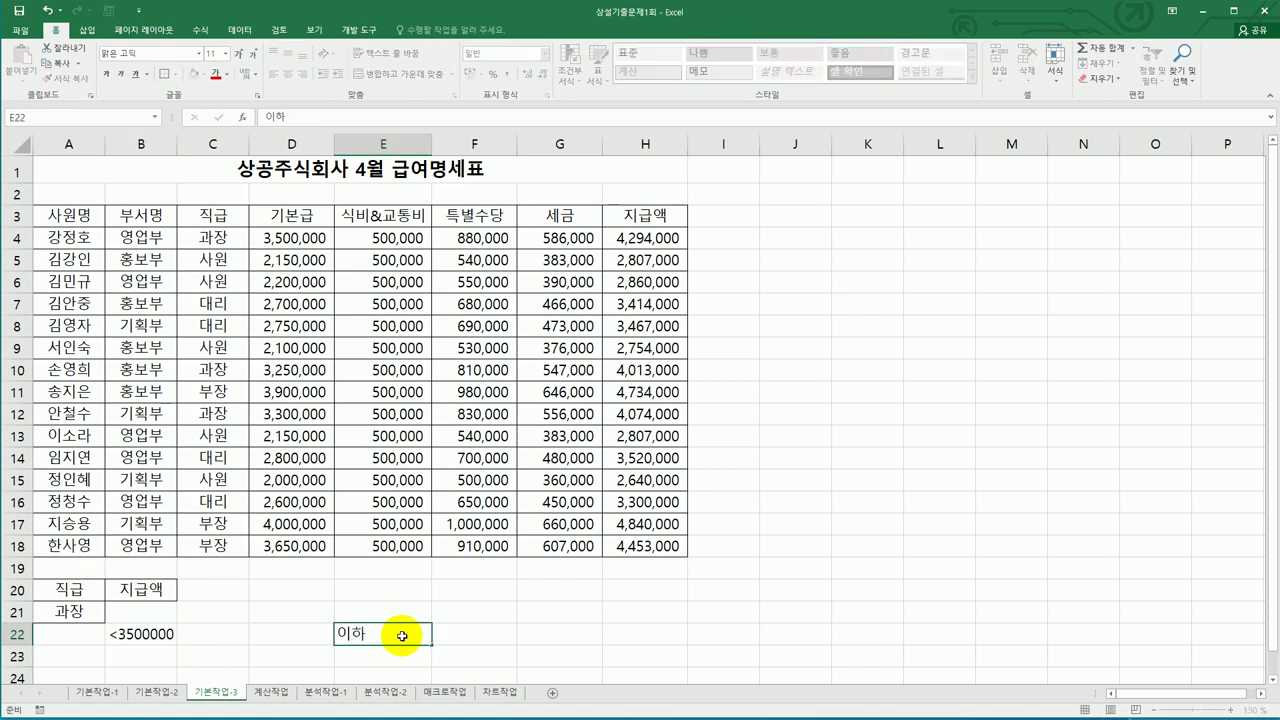
{"action": "key", "text": "Tab"}
{"action": "type", "text": "<="}
{"action": "key", "text": "Return"}
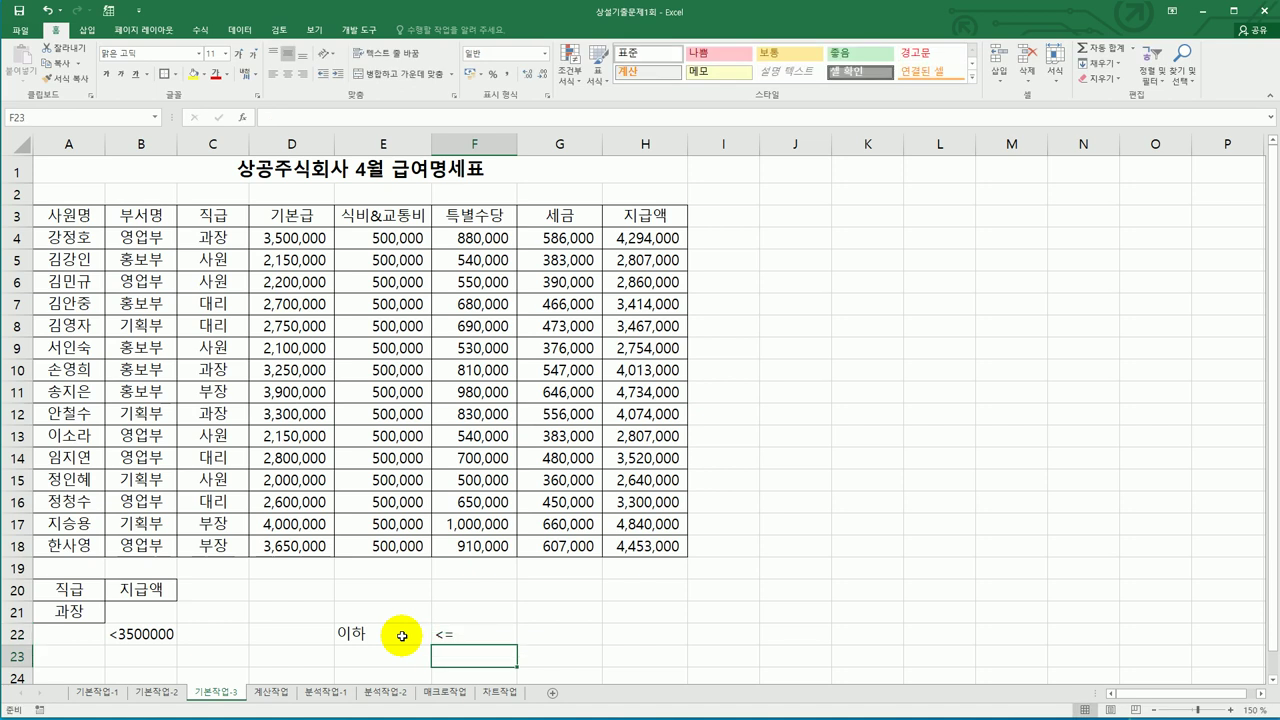
Step: Delete the comparison operator note from cells E22:F22
{"action": "key", "text": "Up"}
{"action": "key", "text": "Left"}
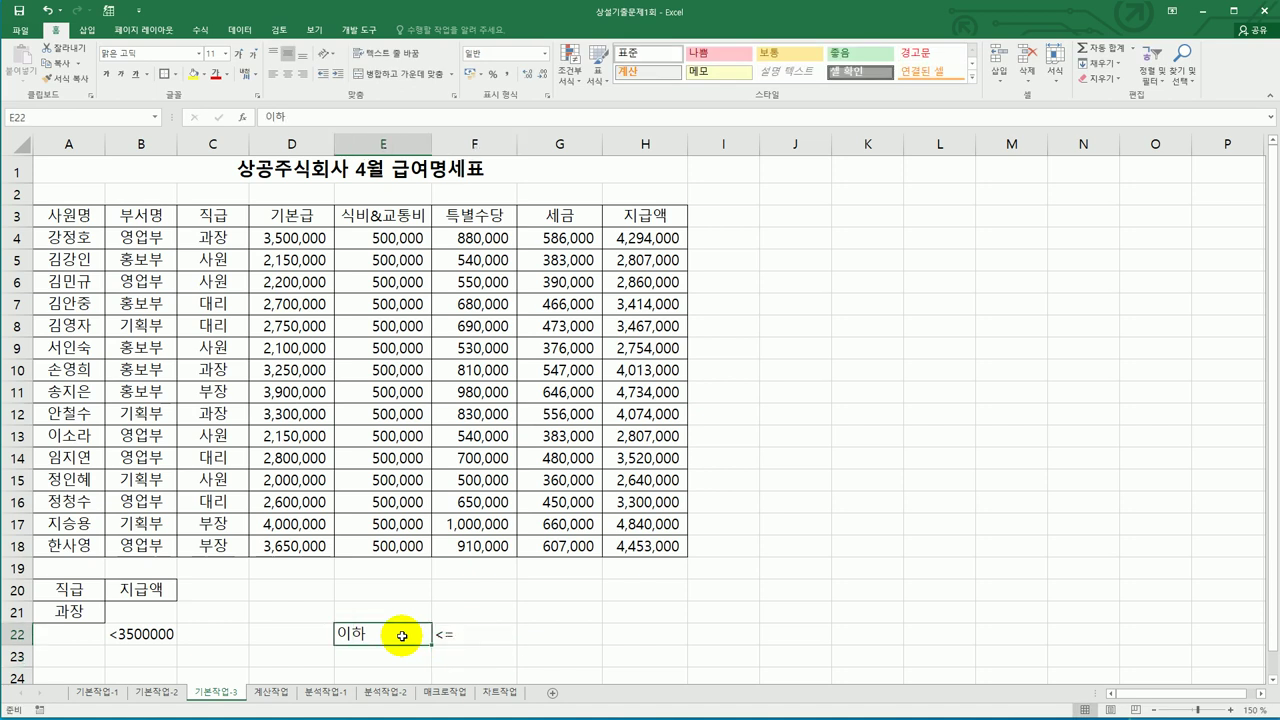
{"action": "key", "text": "Left"}
{"action": "key", "text": "Left"}
{"action": "key", "text": "Left"}
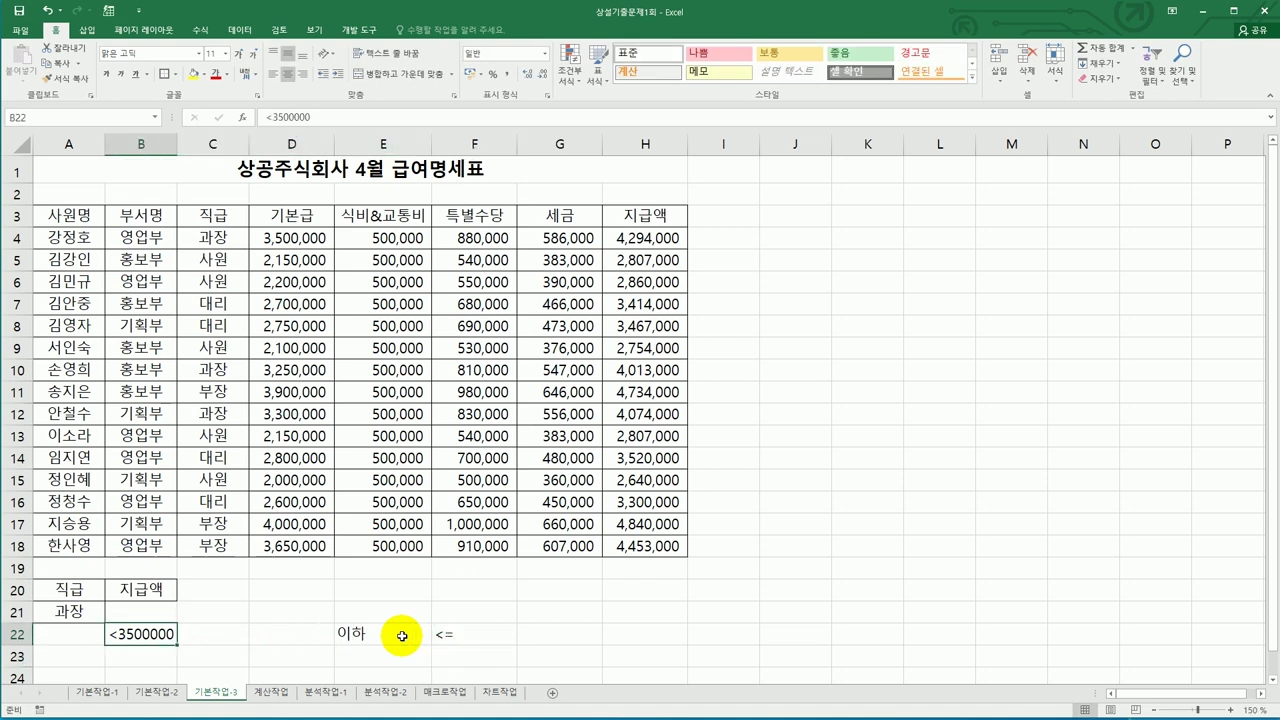
{"action": "key", "text": "Right"}
{"action": "key", "text": "Right"}
{"action": "key", "text": "Right"}
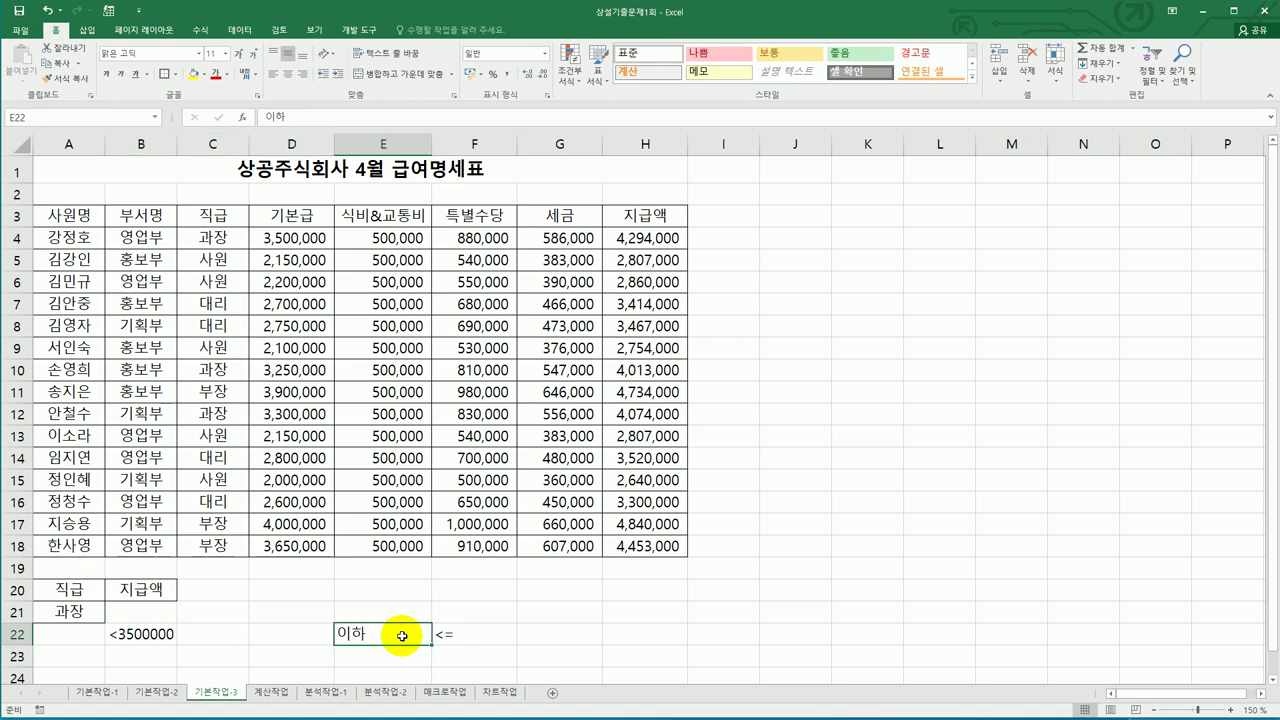
{"action": "key", "text": "shift+Right"}
{"action": "key", "text": "Delete"}
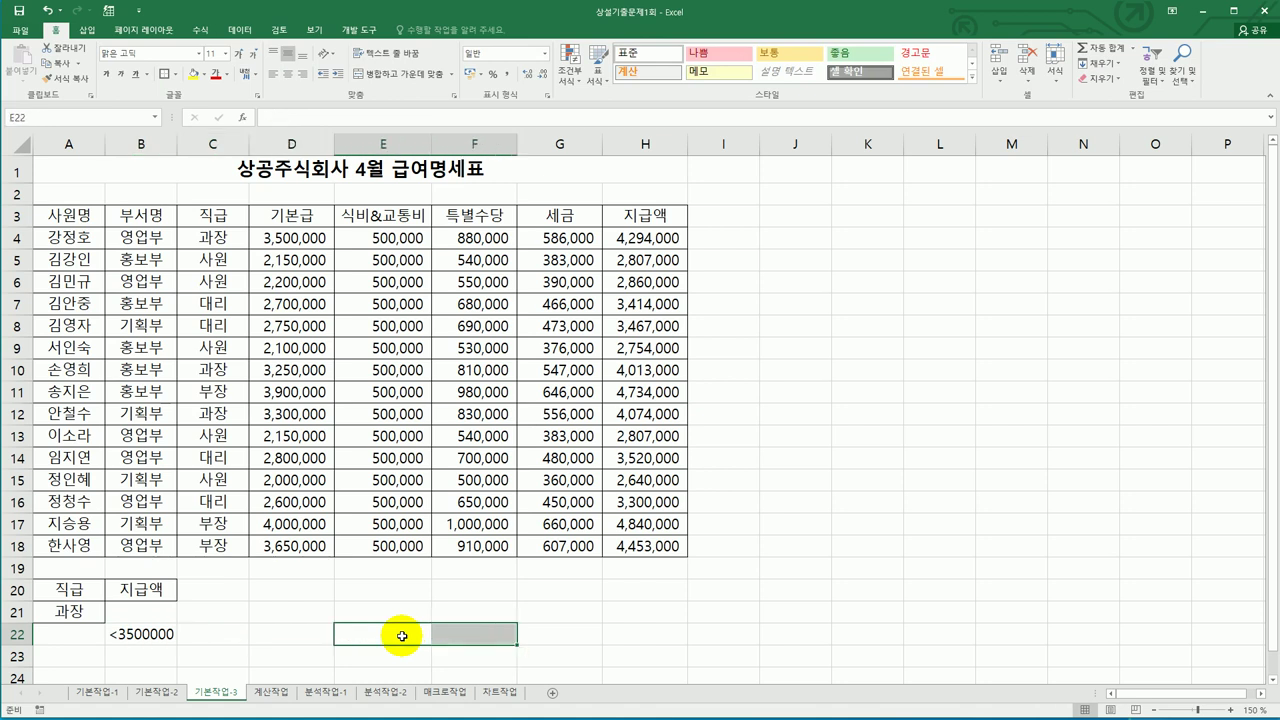
Step: Start an Advanced Filter on the salary table A3:H18 with the results copied to another location
{"action": "left_click", "coordinate": [307, 391]}
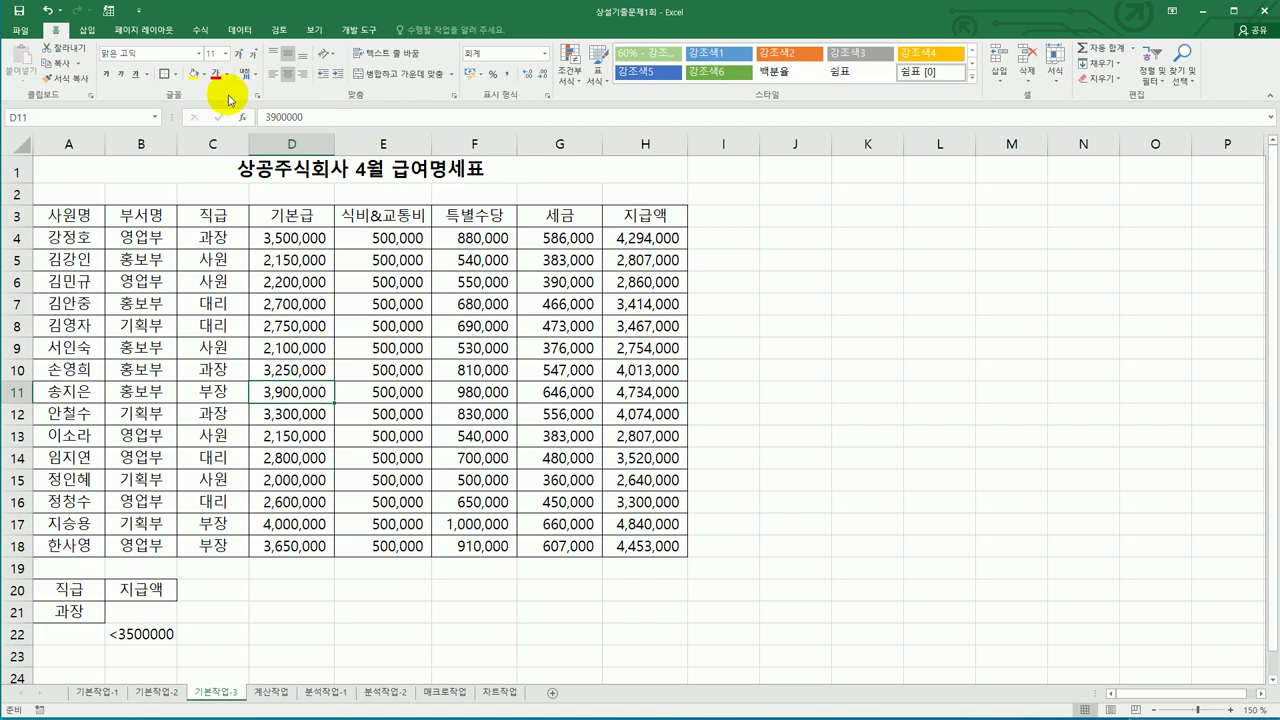
{"action": "left_click", "coordinate": [236, 31]}
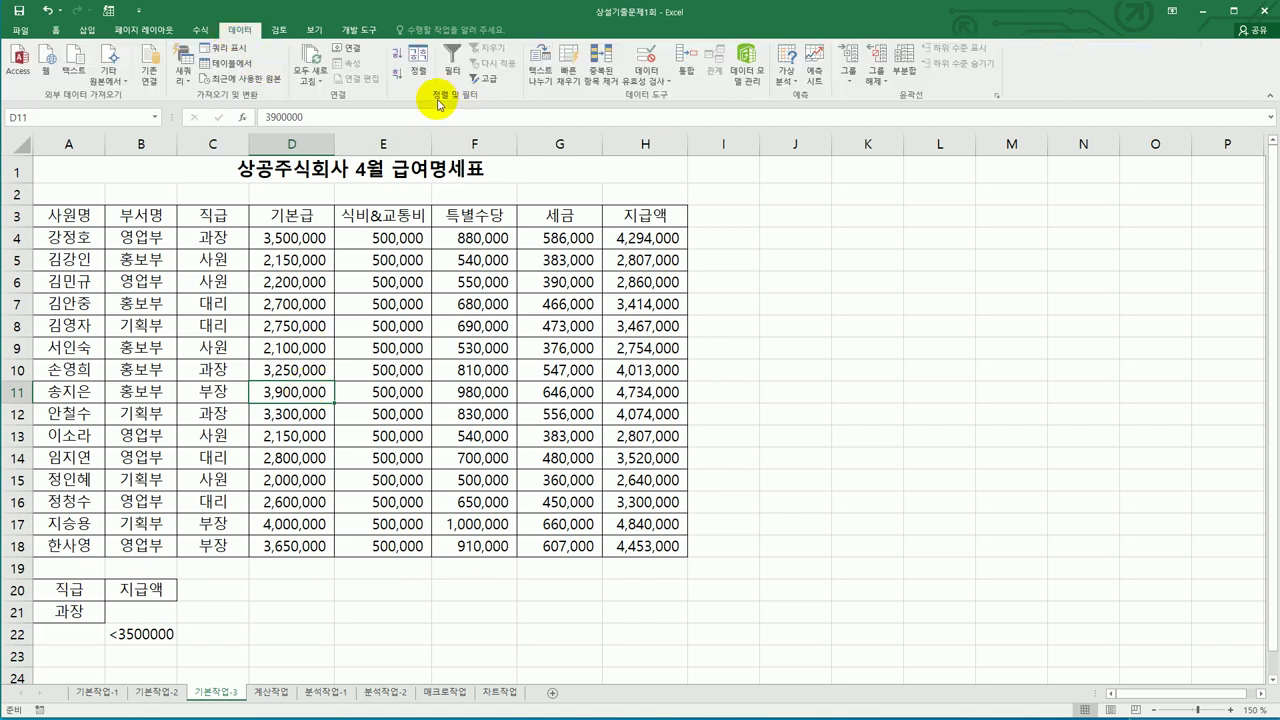
{"action": "left_click", "coordinate": [476, 90]}
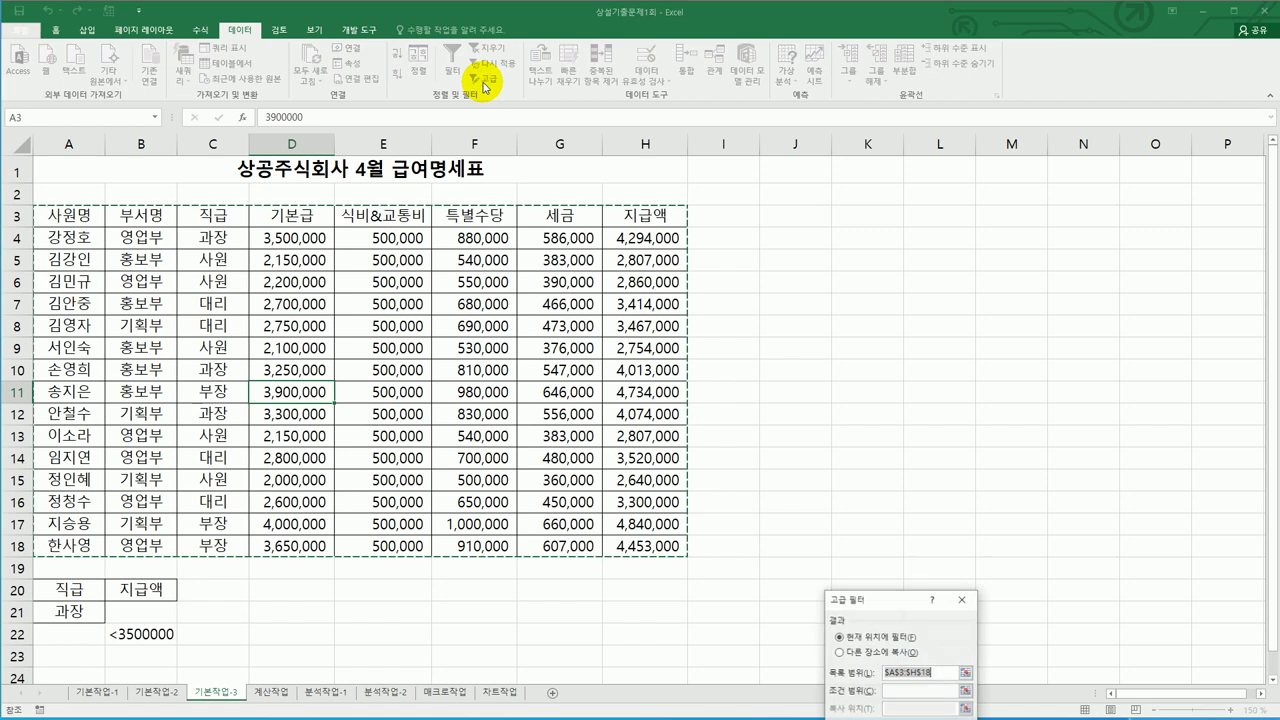
{"action": "left_click_drag", "start_coordinate": [871, 602], "coordinate": [765, 272]}
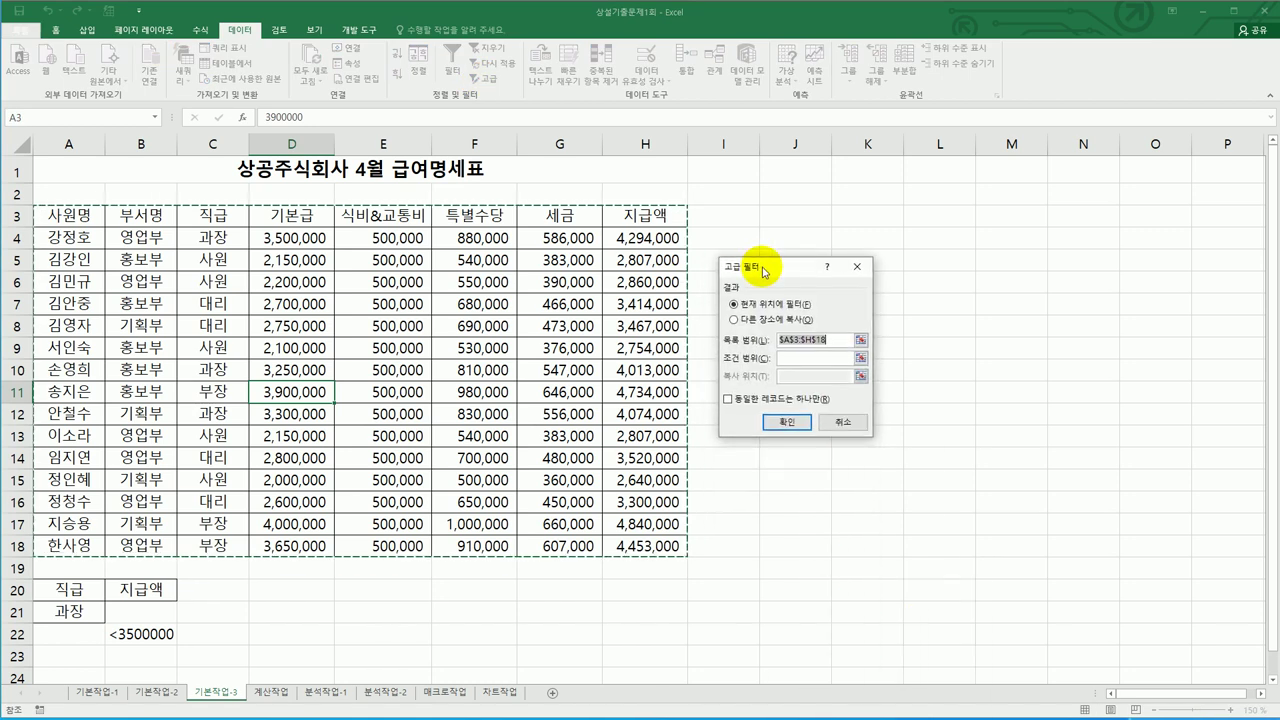
{"action": "left_click", "coordinate": [765, 322]}
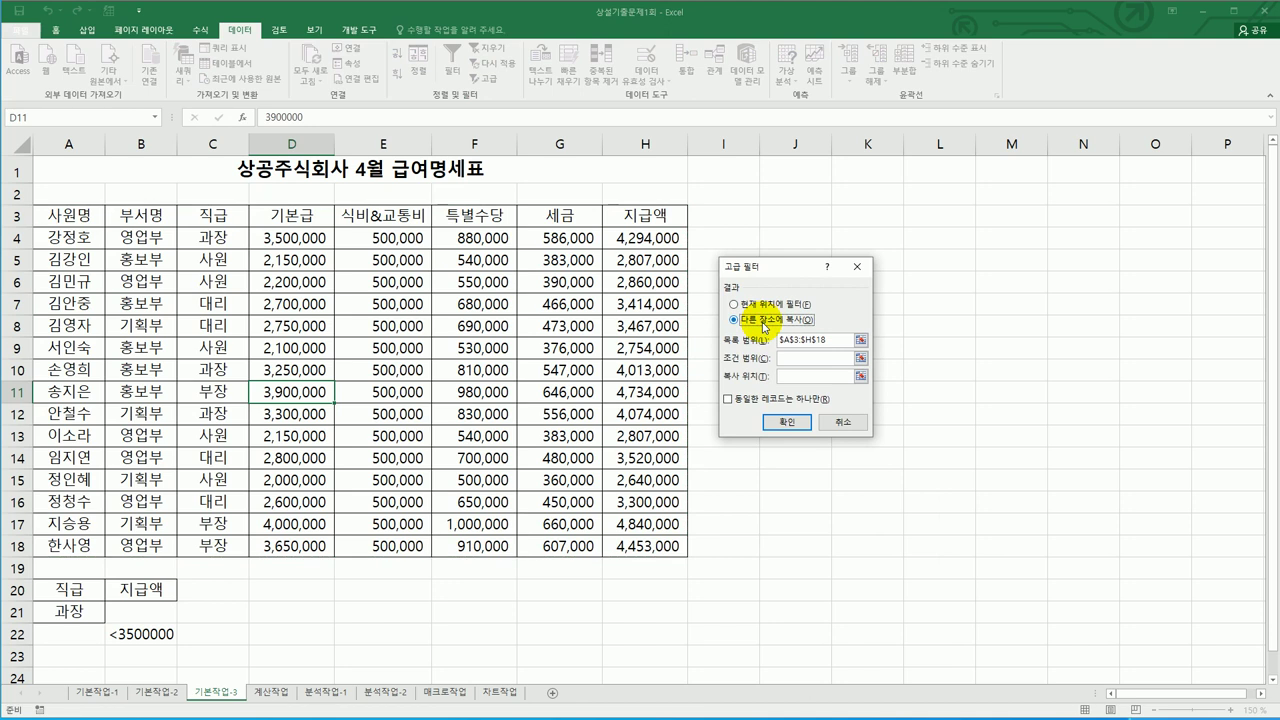
{"action": "left_click", "coordinate": [832, 341]}
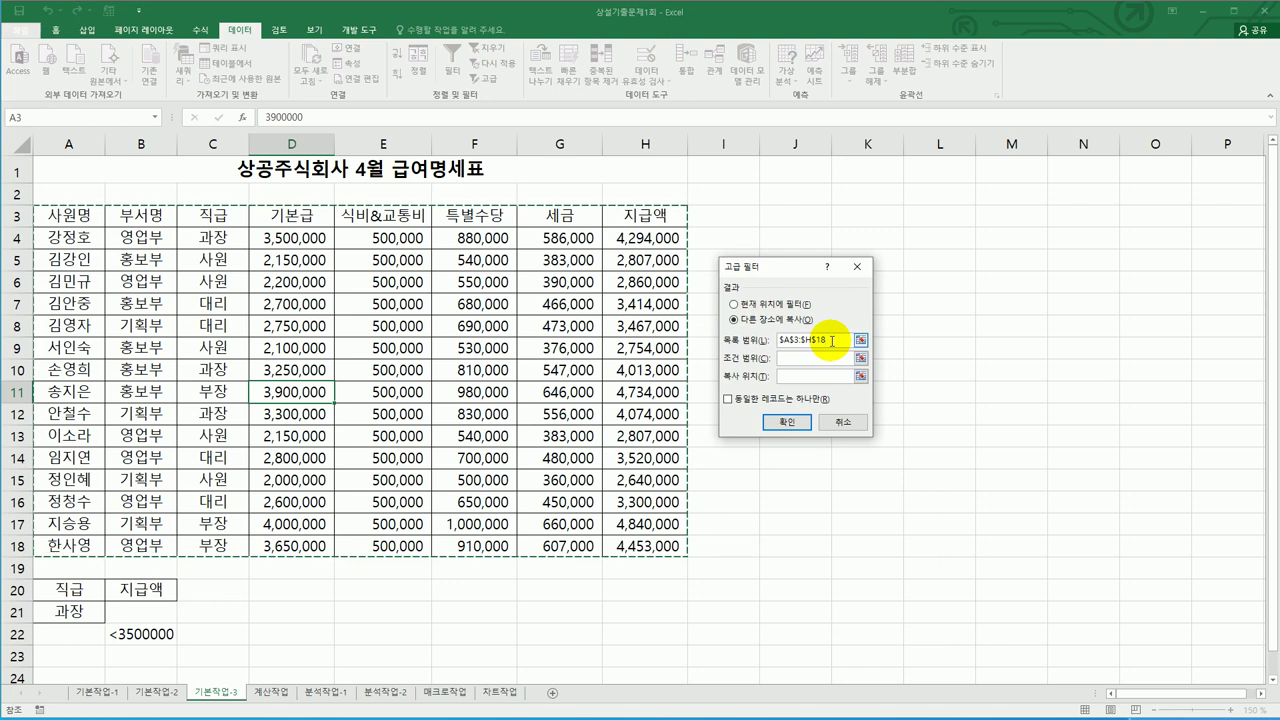
Step: Set the advanced filter's criteria range to A20:B22 and its copy destination to A25, and run the filter
{"action": "left_click", "coordinate": [810, 355]}
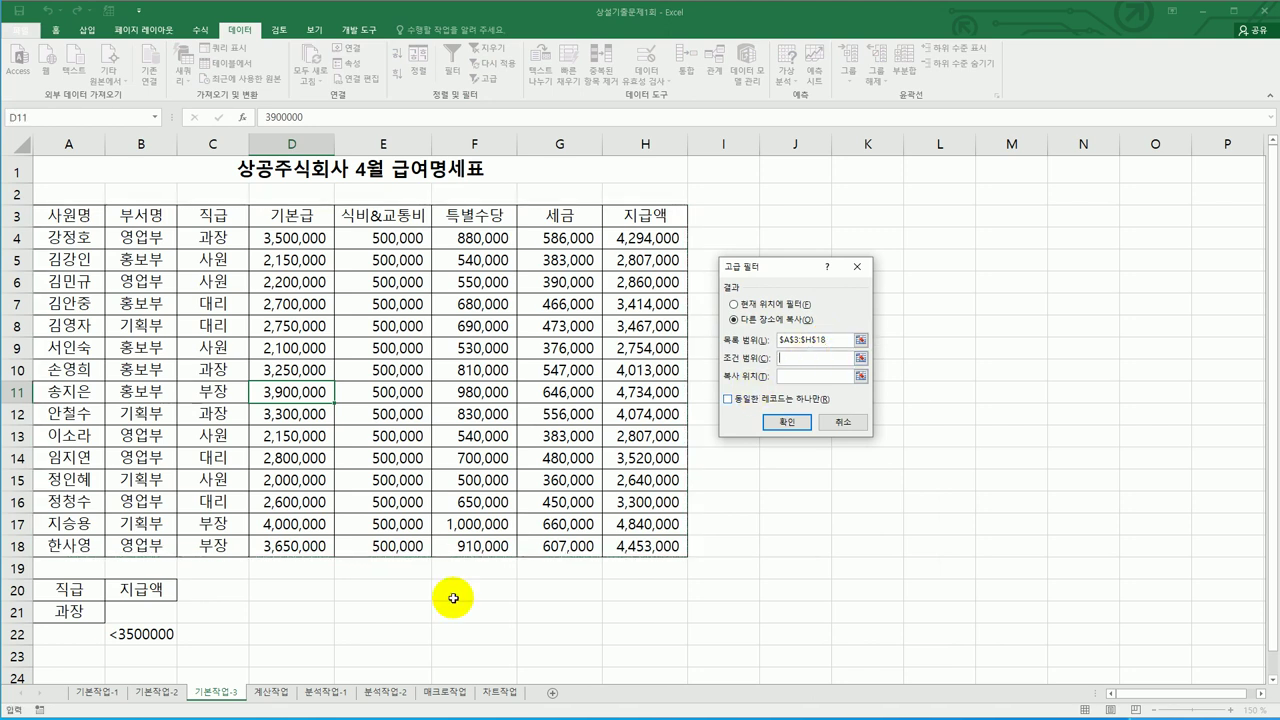
{"action": "left_click_drag", "start_coordinate": [72, 591], "coordinate": [141, 622]}
{"action": "left_click_drag", "start_coordinate": [65, 588], "coordinate": [141, 634]}
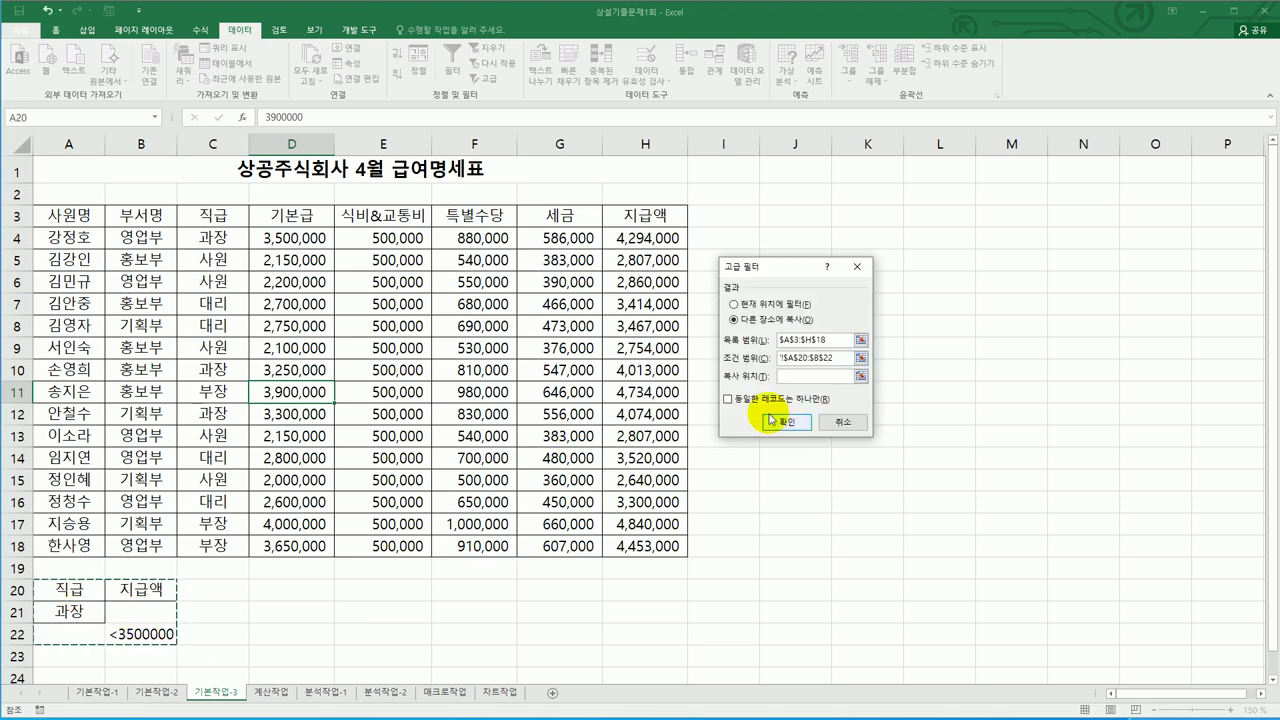
{"action": "left_click", "coordinate": [784, 377]}
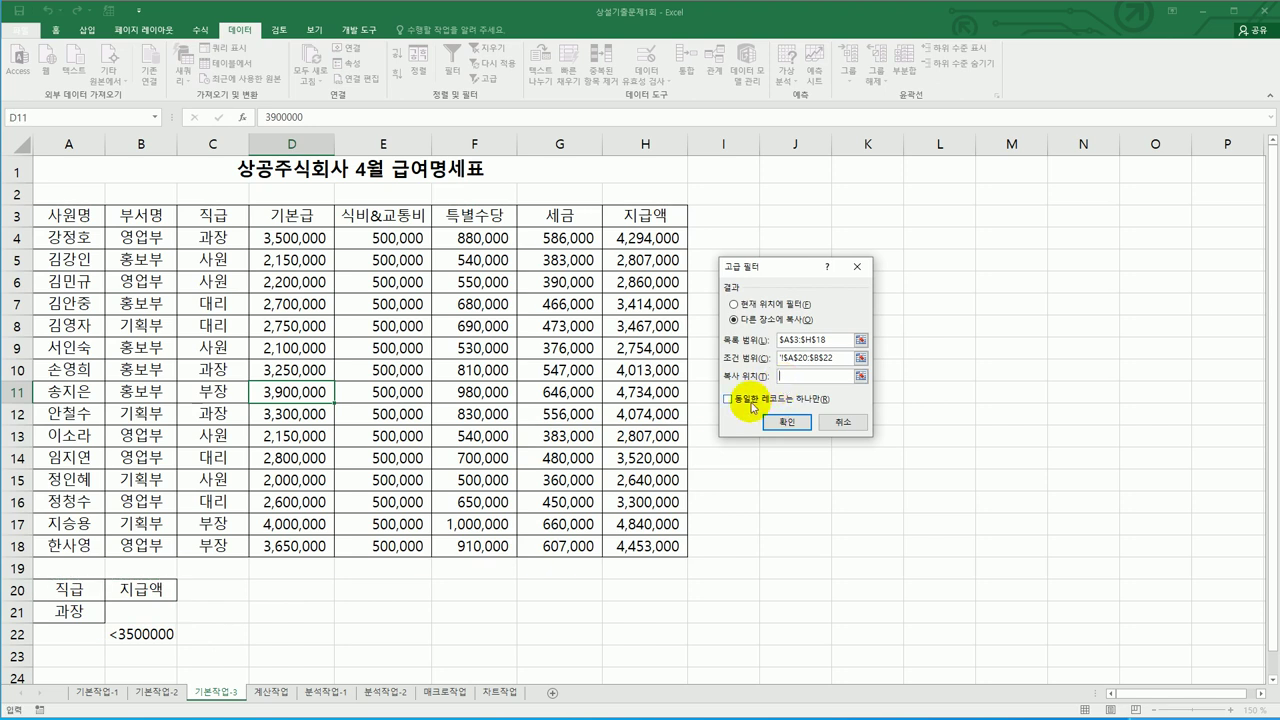
{"action": "scroll", "coordinate": [380, 514], "scroll_direction": "down", "scroll_amount": 2}
{"action": "left_click", "coordinate": [74, 556]}
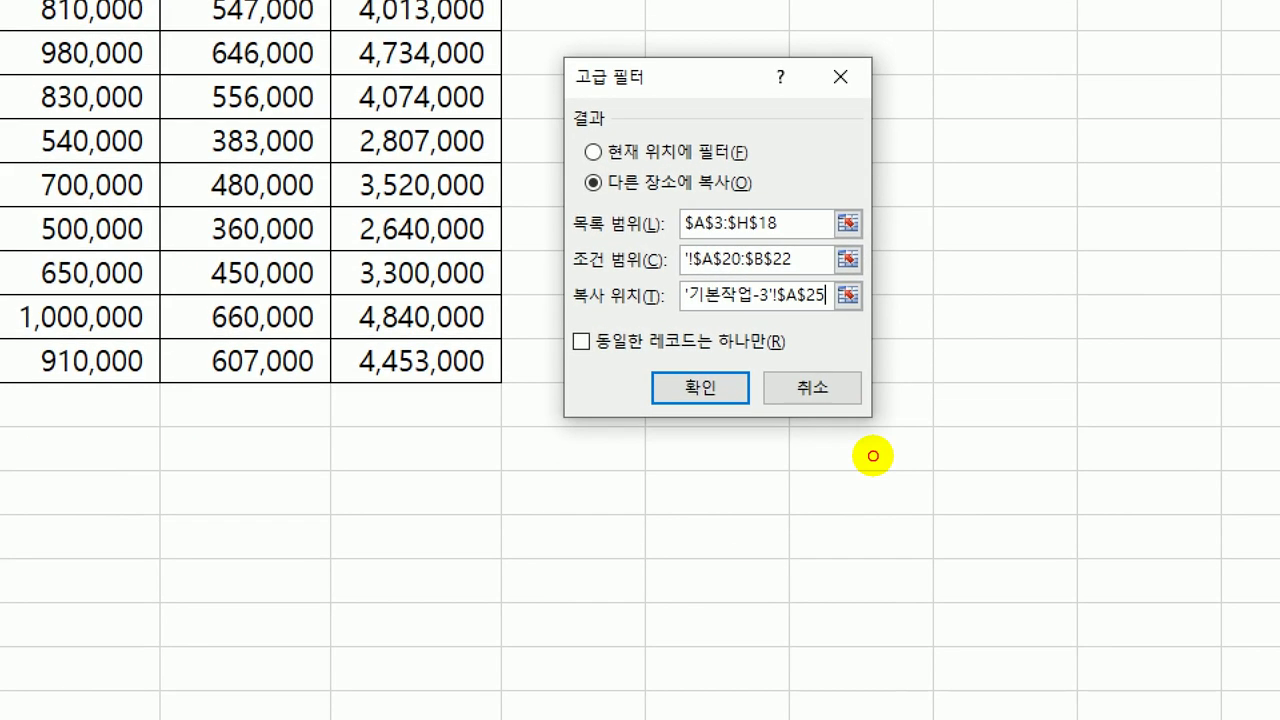
{"action": "left_click_drag", "start_coordinate": [580, 202], "coordinate": [757, 198]}
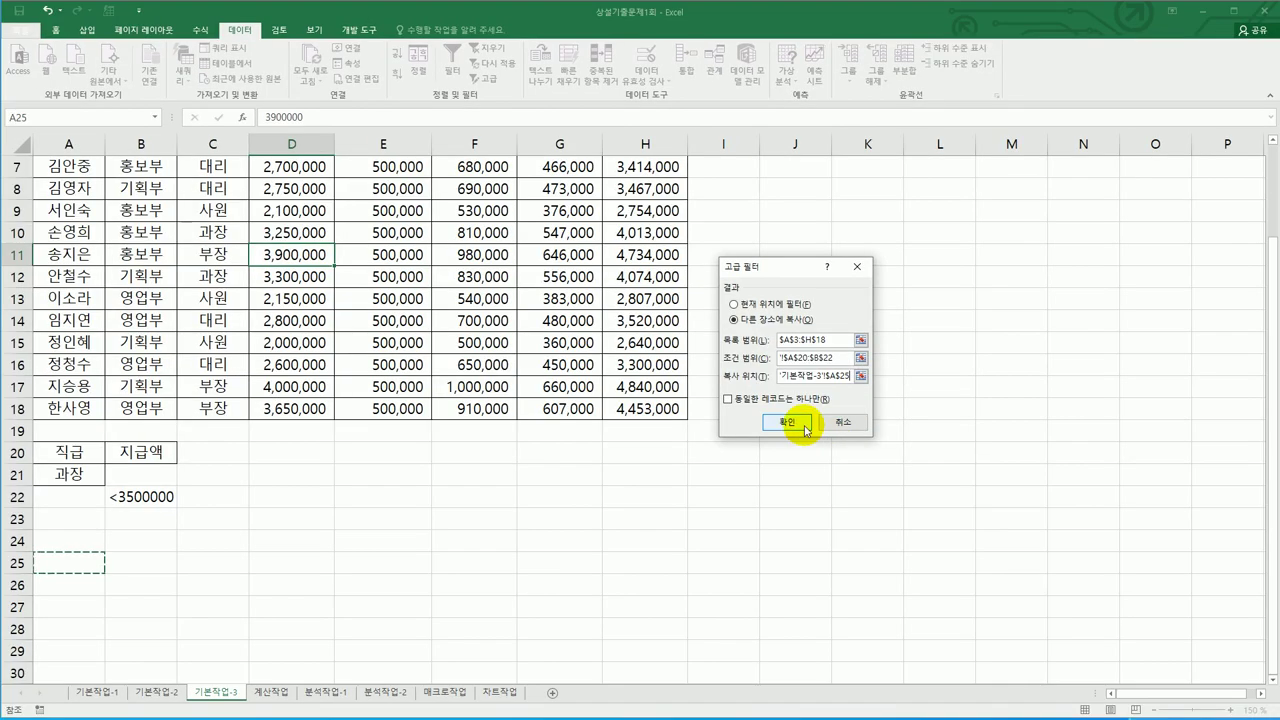
{"action": "left_click", "coordinate": [716, 397]}
Step: Check the filtered rows below A25 against the 과장 and <3500000 criteria in the 직급 and 지급액 columns
{"action": "scroll", "coordinate": [856, 477], "scroll_direction": "down", "scroll_amount": 3}
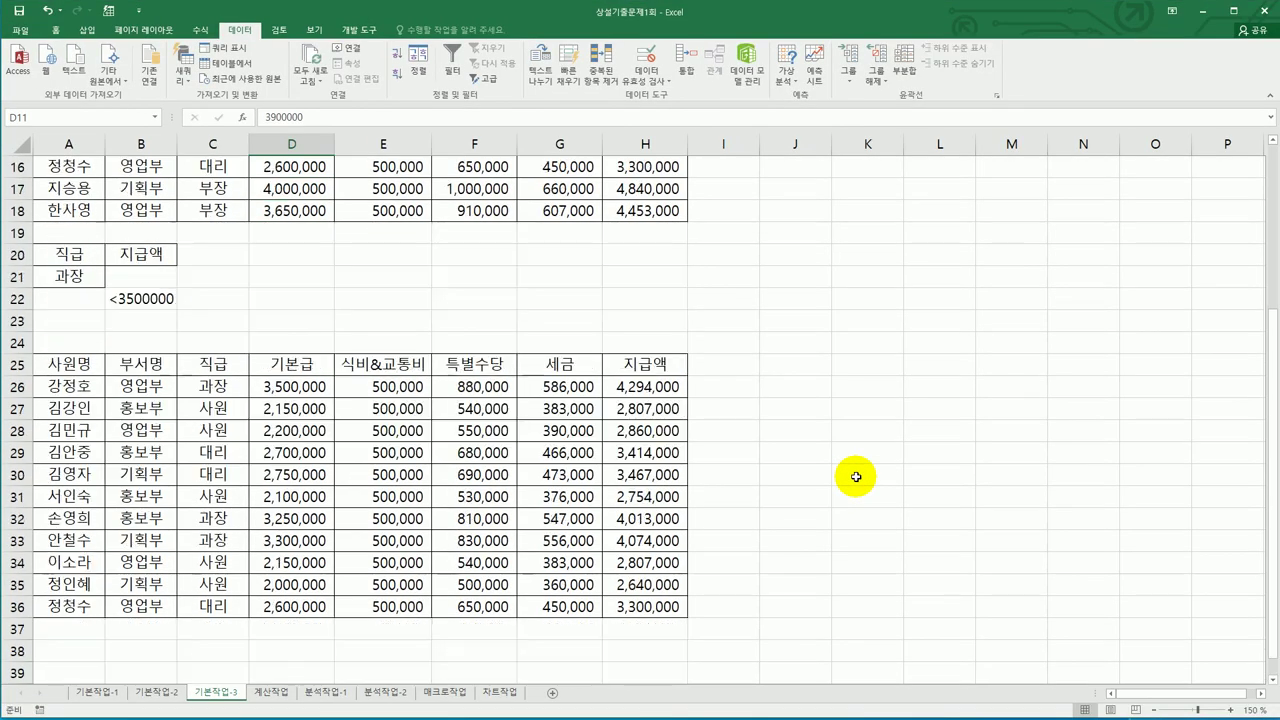
{"action": "scroll", "coordinate": [856, 477], "scroll_direction": "up", "scroll_amount": 5}
{"action": "scroll", "coordinate": [856, 477], "scroll_direction": "down", "scroll_amount": 5}
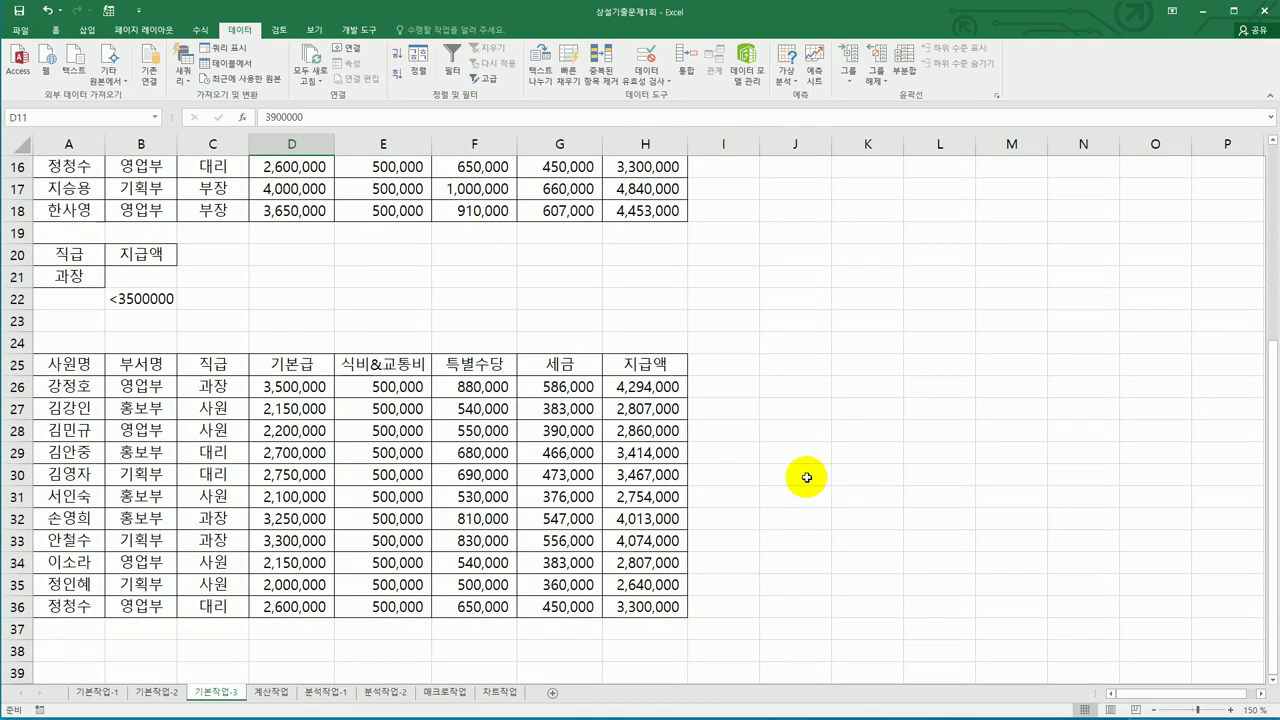
{"action": "left_click", "coordinate": [214, 387]}
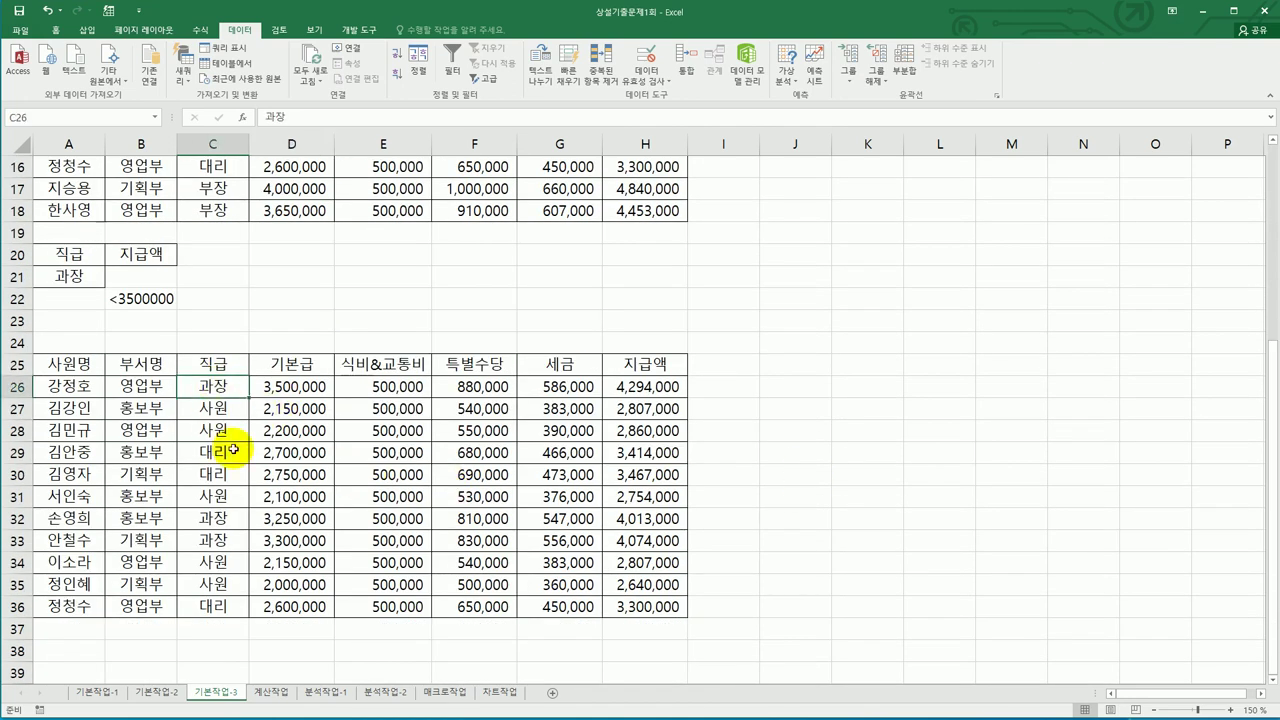
{"action": "left_click", "coordinate": [220, 521]}
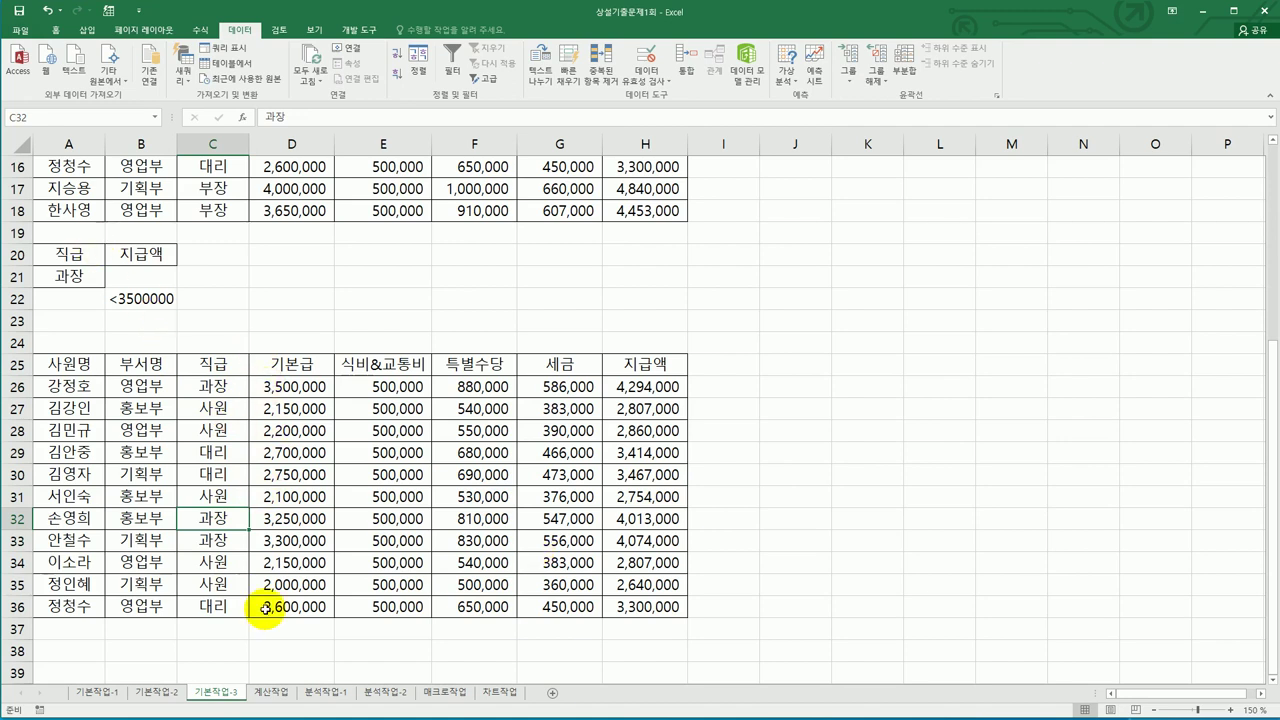
{"action": "left_click_drag", "start_coordinate": [660, 410], "coordinate": [660, 492]}
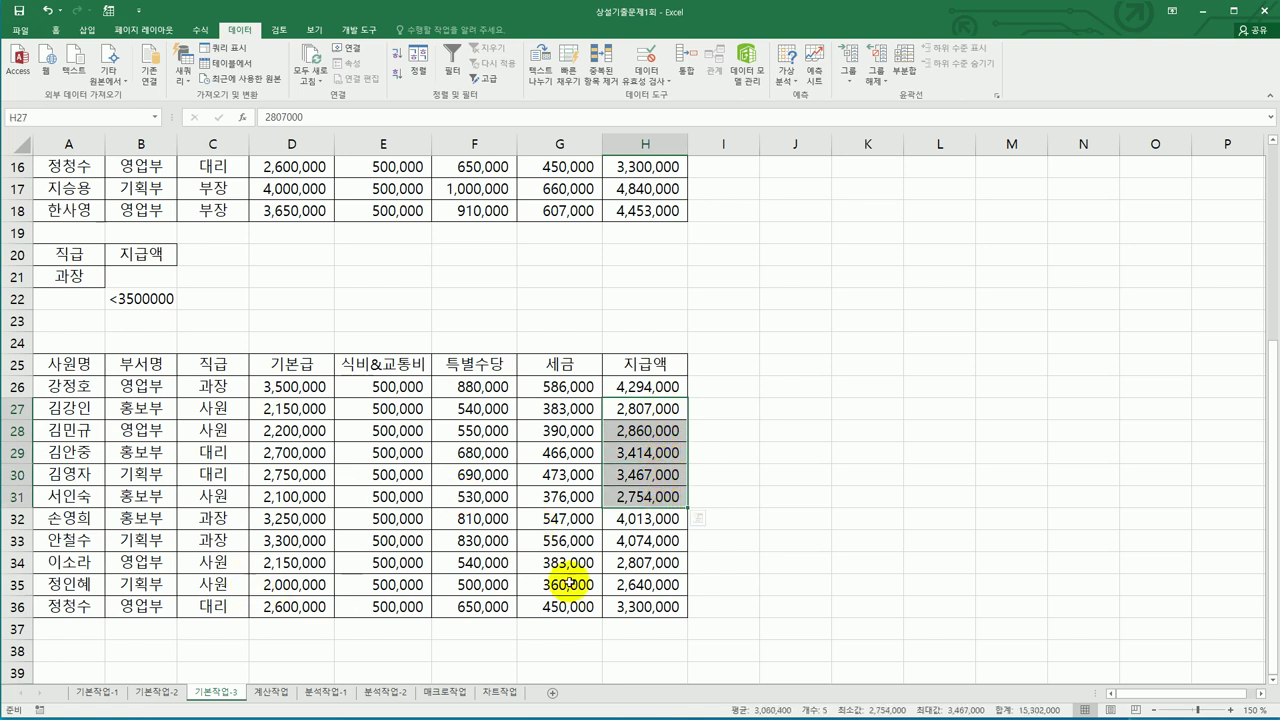
{"action": "left_click_drag", "start_coordinate": [648, 563], "coordinate": [648, 586]}
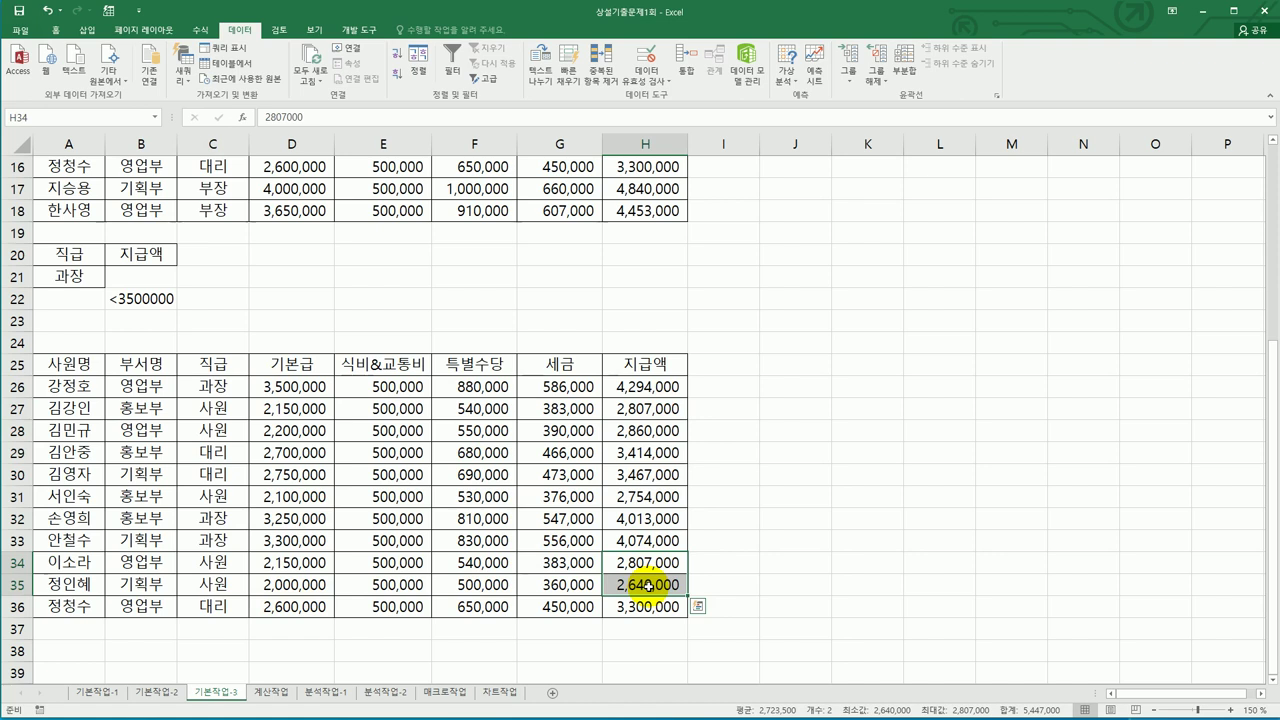
{"action": "scroll", "coordinate": [648, 585], "scroll_direction": "up", "scroll_amount": 5}
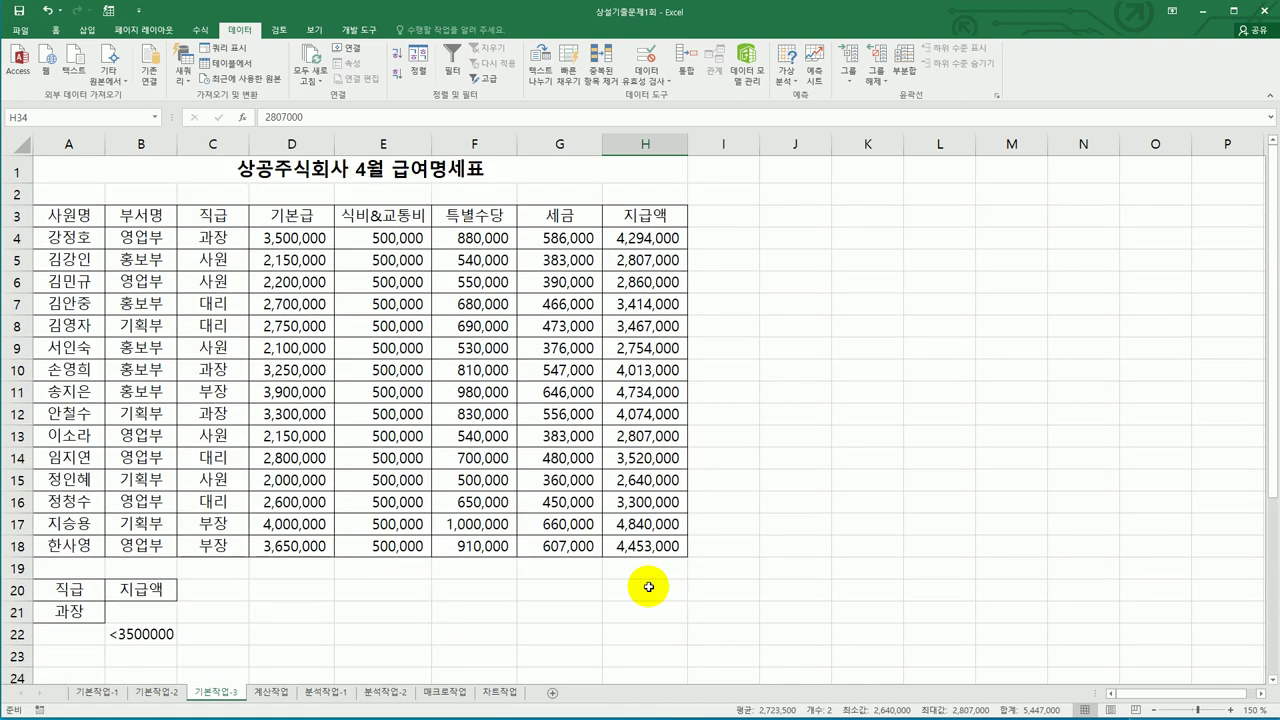
{"action": "left_click", "coordinate": [97, 691]}
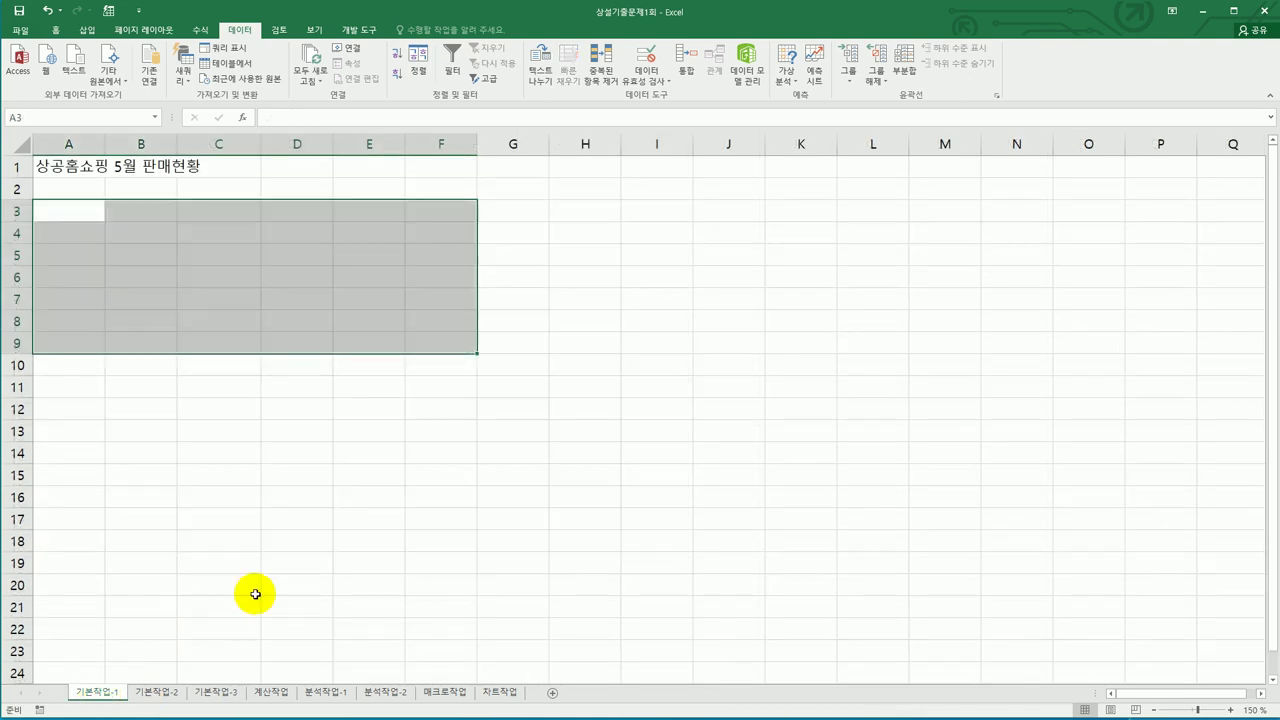
{"action": "left_click", "coordinate": [170, 695]}
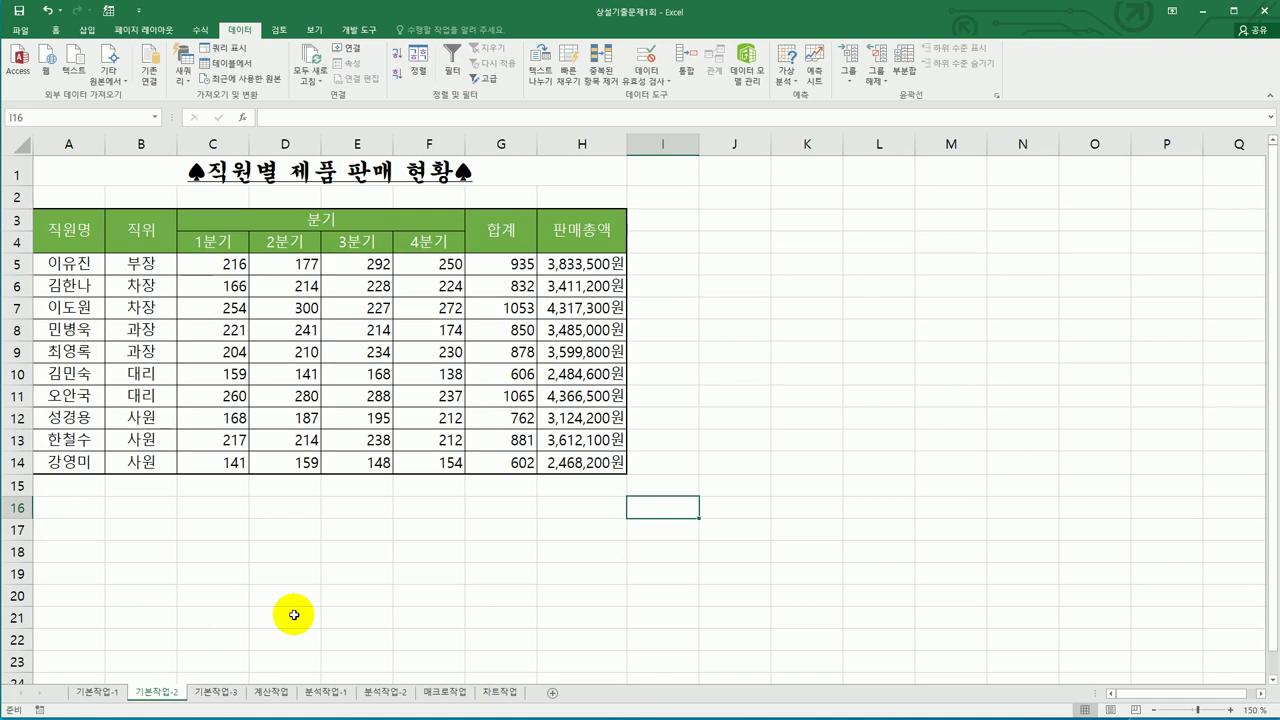
{"action": "left_click", "coordinate": [216, 691]}
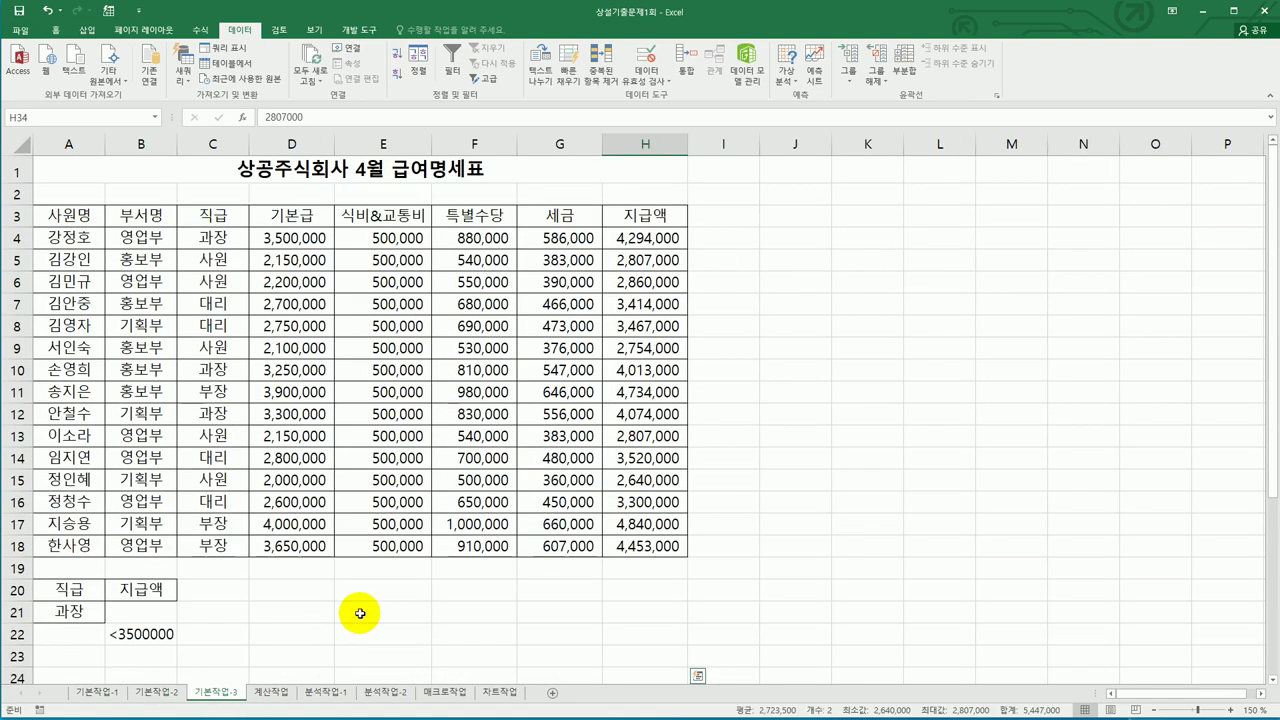
{"action": "left_click", "coordinate": [370, 551]}
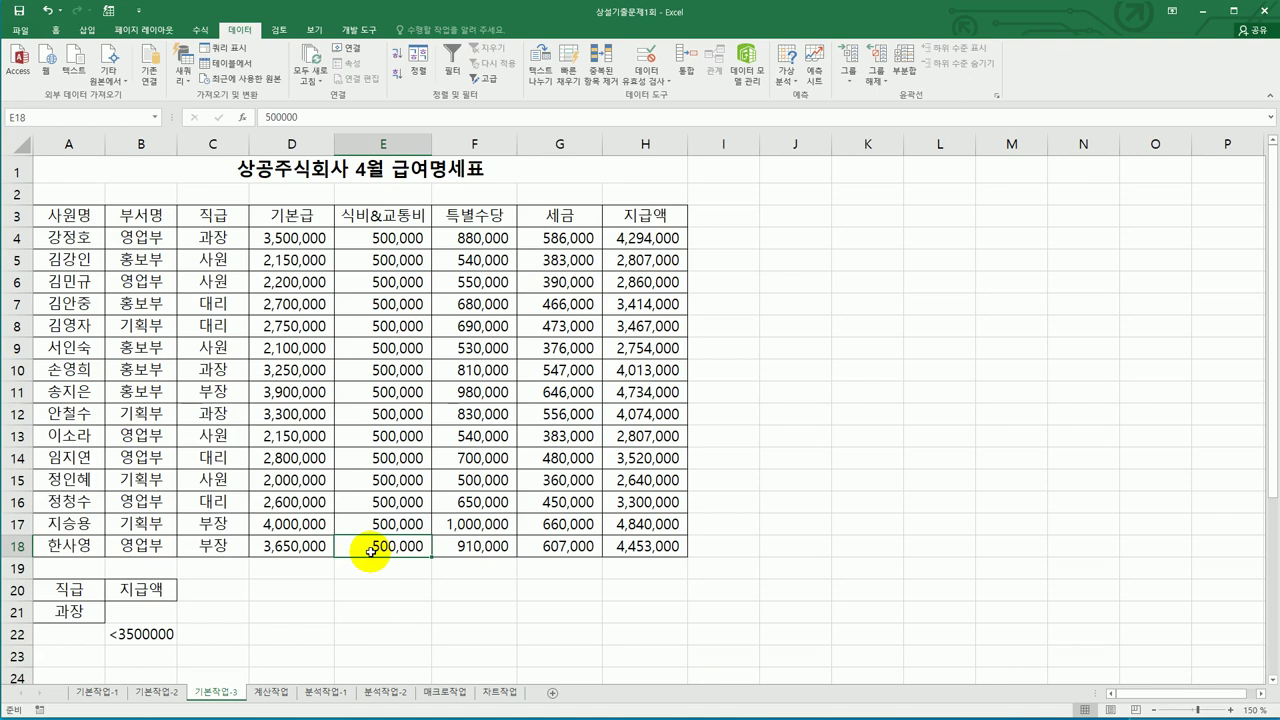
Step: On the 계산작업 sheet, examine the 서류 and 시험 scores in the 신입사원 채용결과 table and select the 합격자수 result cell E12
{"action": "left_click", "coordinate": [256, 693]}
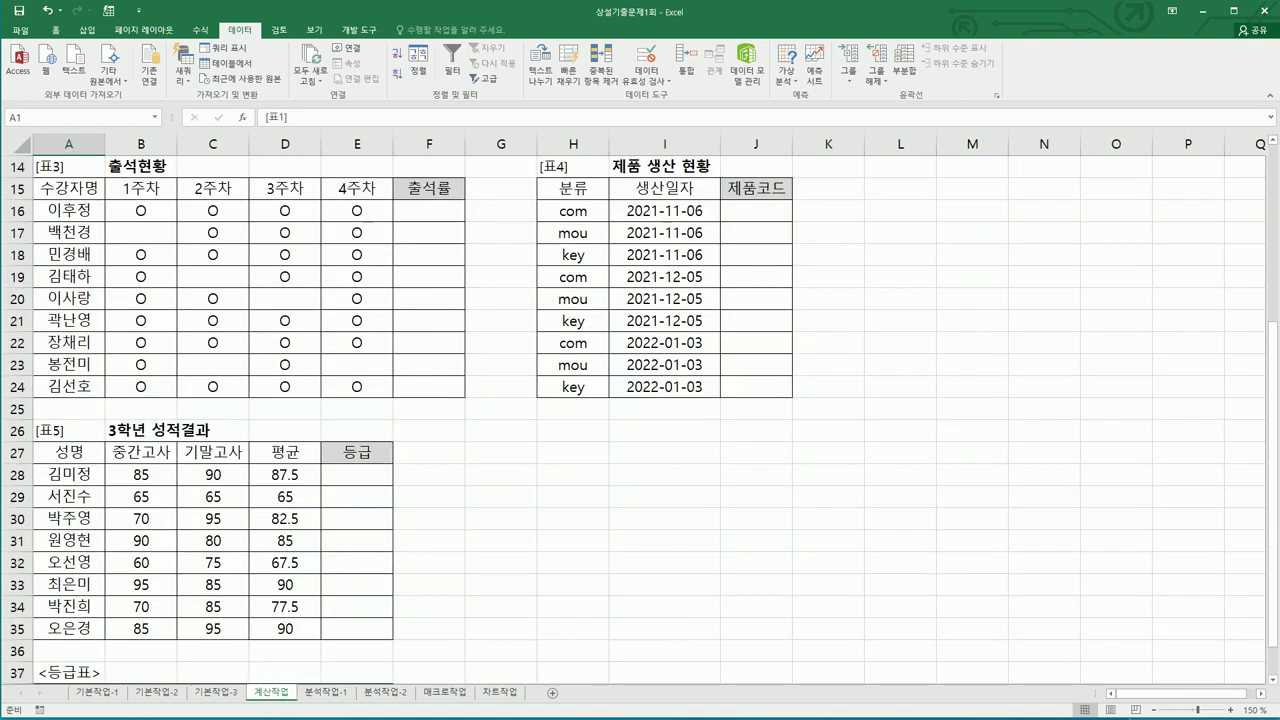
{"action": "scroll", "coordinate": [640, 400], "scroll_direction": "up", "scroll_amount": 5}
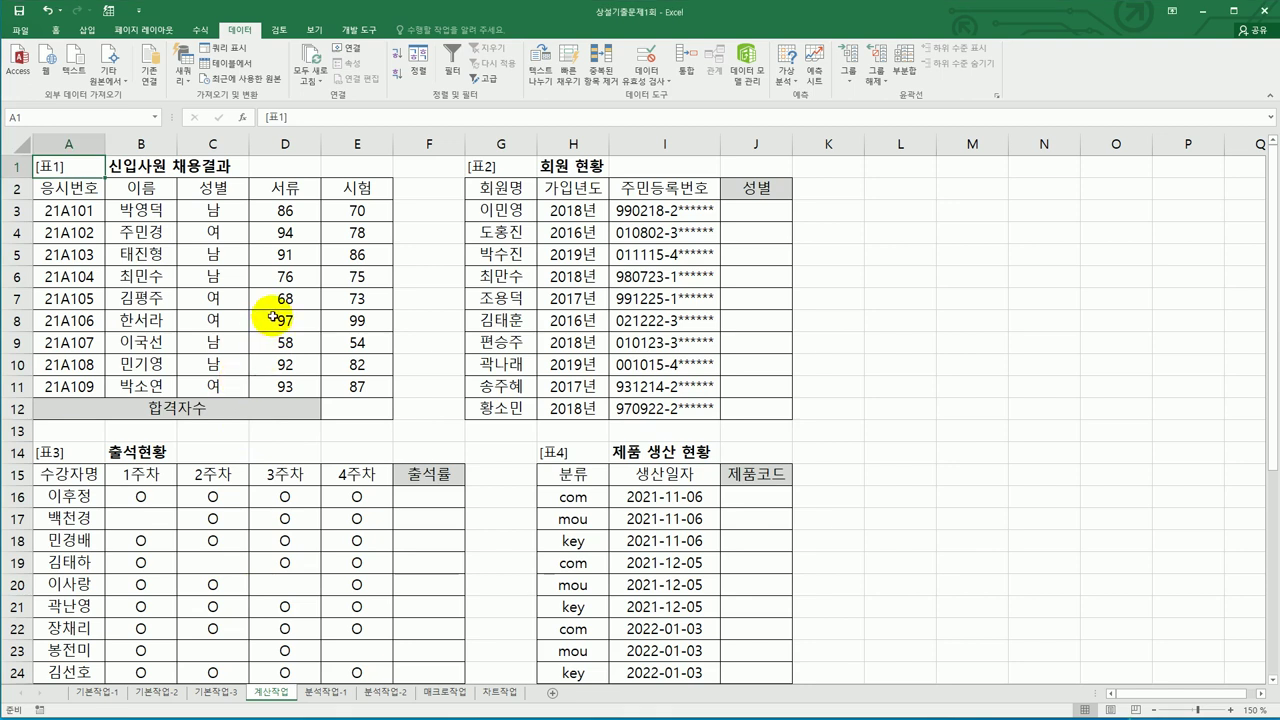
{"action": "left_click_drag", "start_coordinate": [288, 208], "coordinate": [297, 380]}
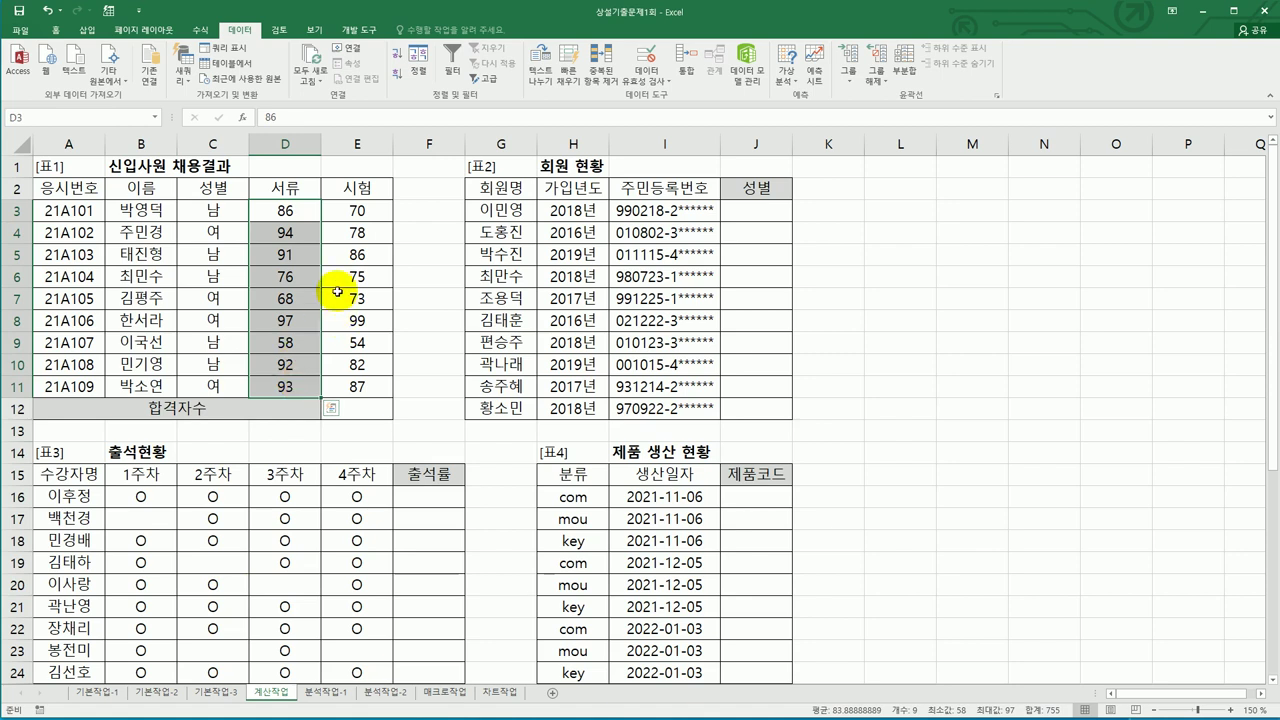
{"action": "left_click_drag", "start_coordinate": [363, 220], "coordinate": [363, 388]}
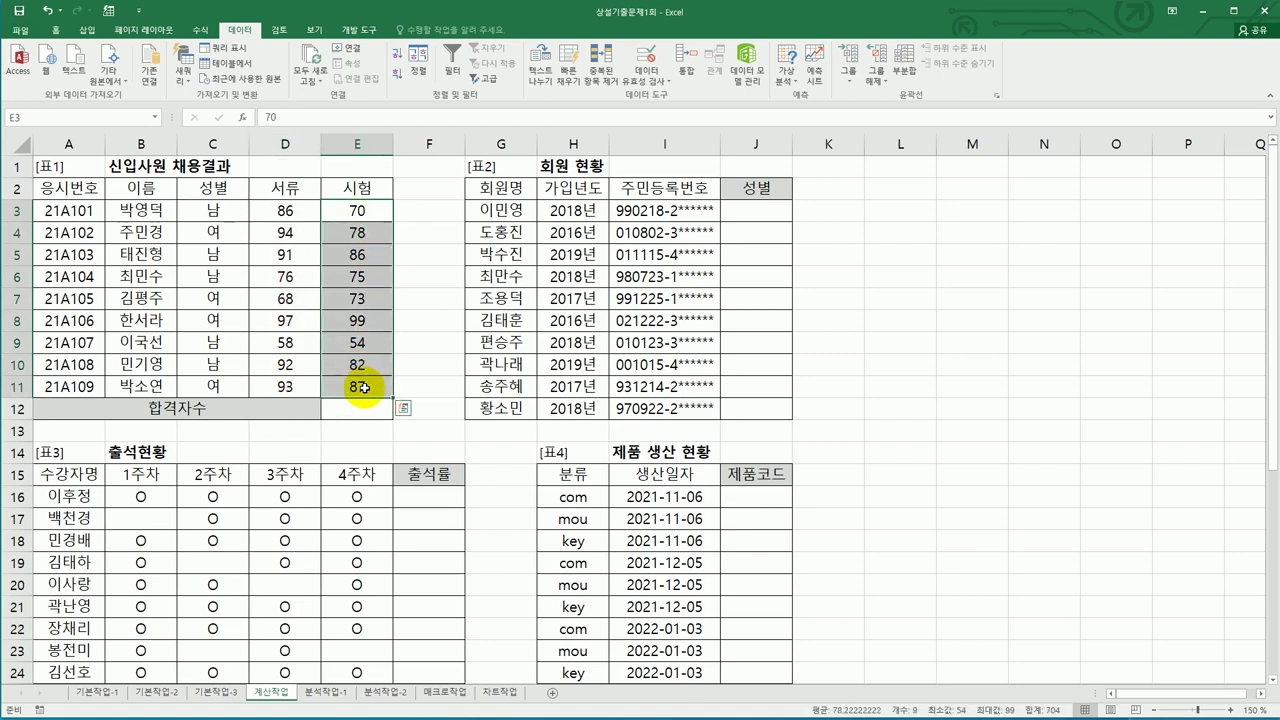
{"action": "left_click", "coordinate": [297, 214]}
{"action": "left_click", "coordinate": [345, 209]}
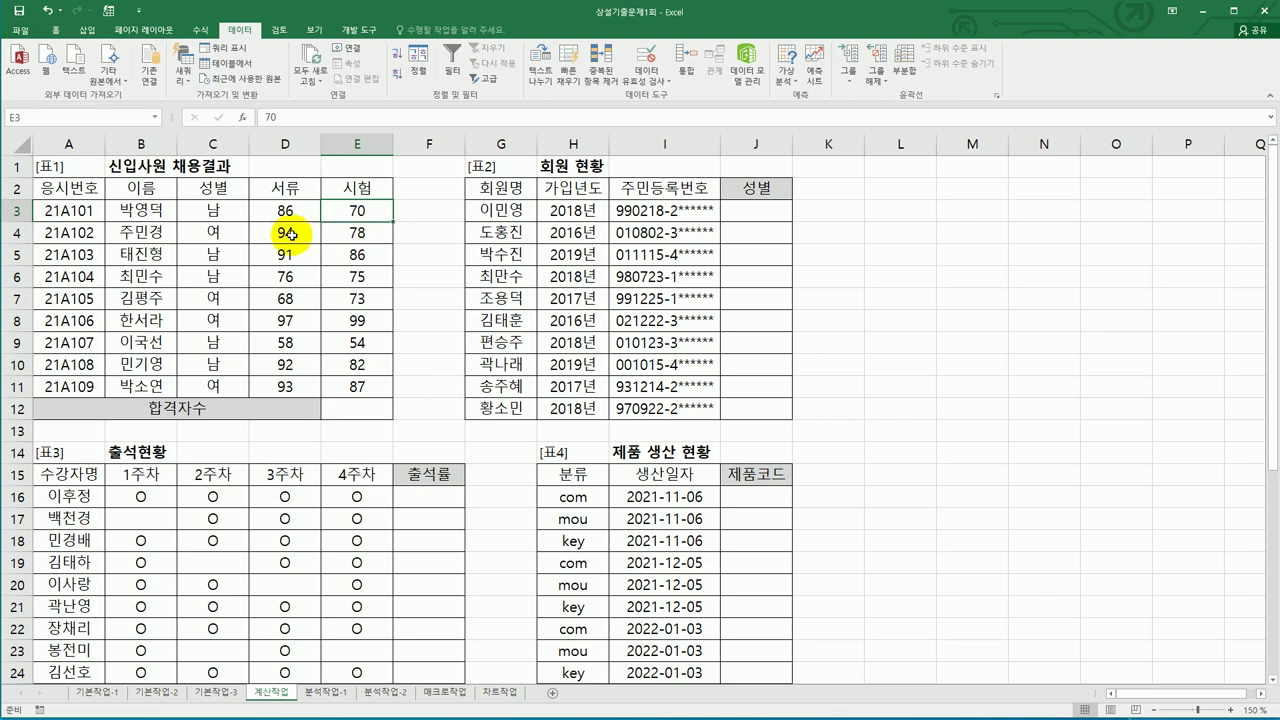
{"action": "left_click_drag", "start_coordinate": [286, 232], "coordinate": [335, 257]}
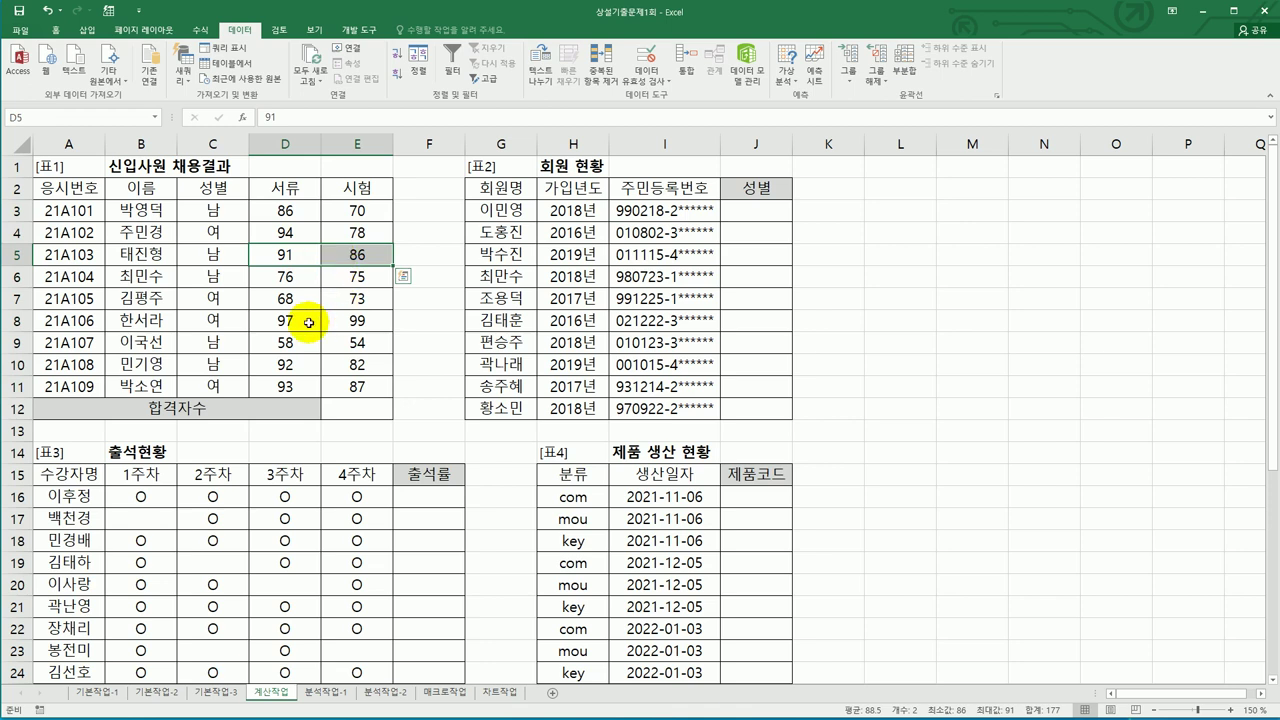
{"action": "left_click_drag", "start_coordinate": [307, 322], "coordinate": [343, 321], "text": "ctrl"}
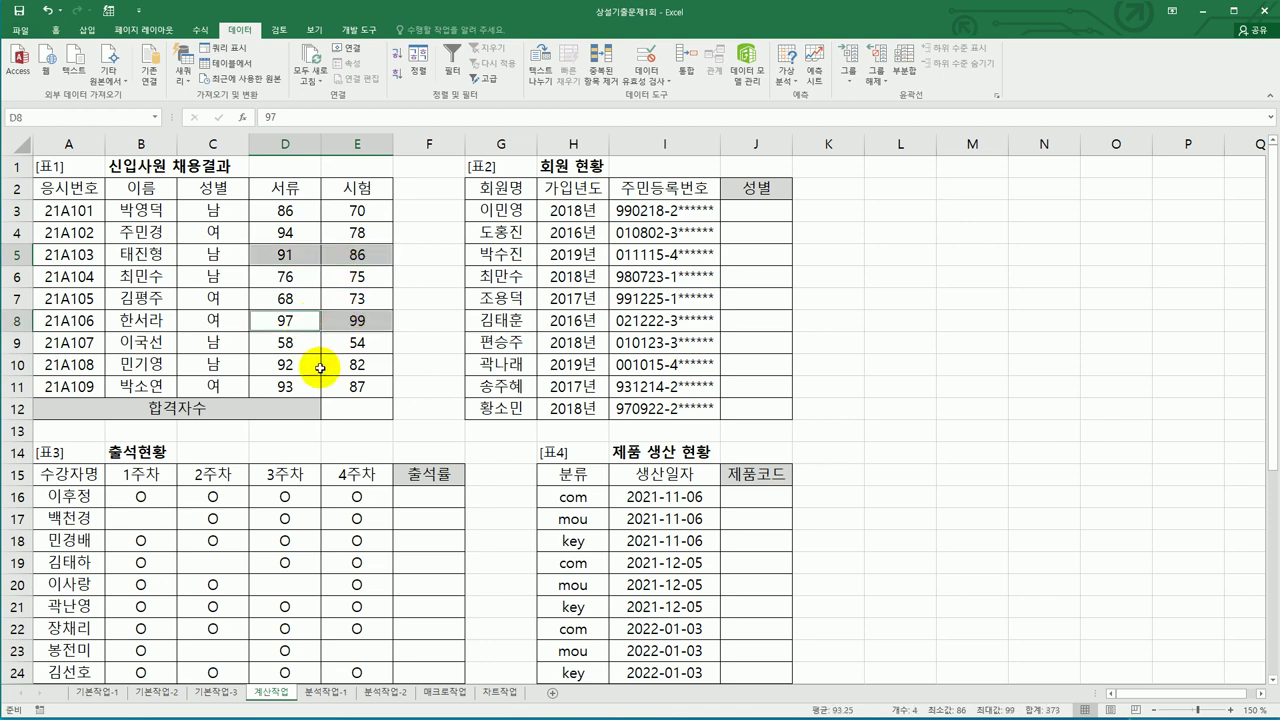
{"action": "left_click_drag", "start_coordinate": [301, 369], "coordinate": [340, 394], "text": "ctrl"}
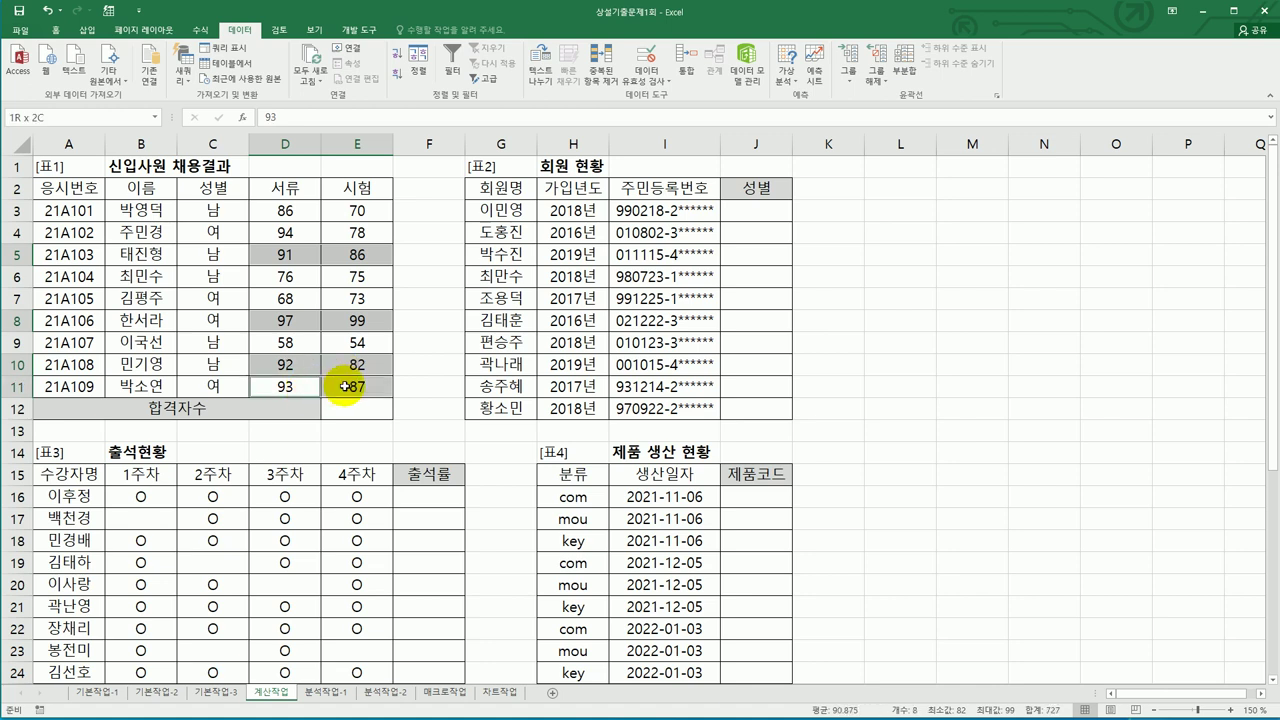
{"action": "left_click", "coordinate": [352, 414]}
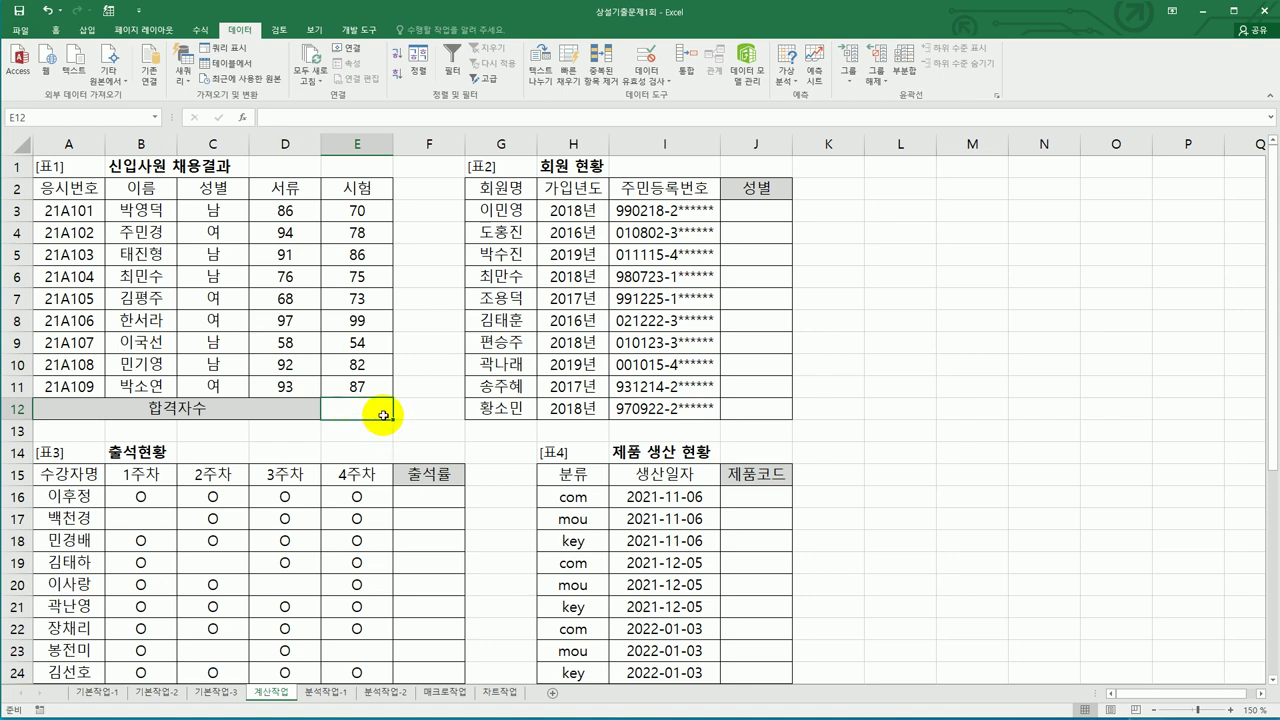
Step: Start a COUNTIFS formula in E12 that tests the 서류 scores D3:D11 against the criterion ">=85"
{"action": "type", "text": "="}
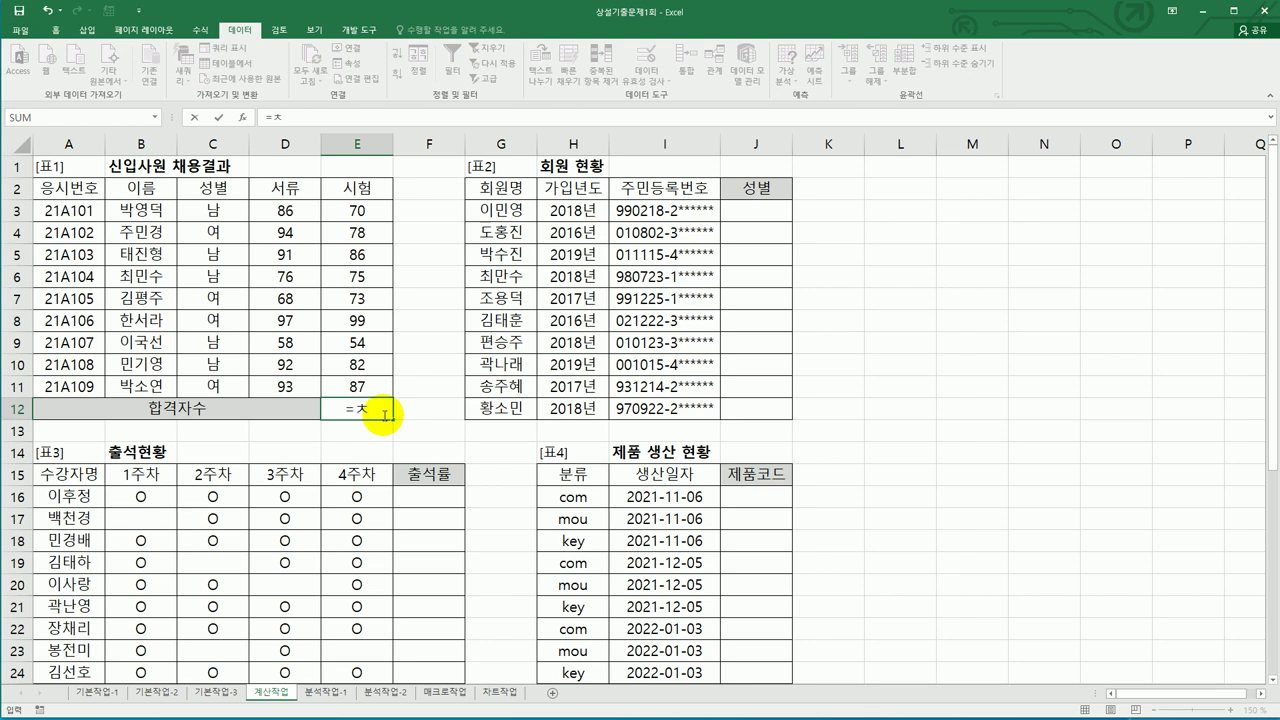
{"action": "type", "text": "coun"}
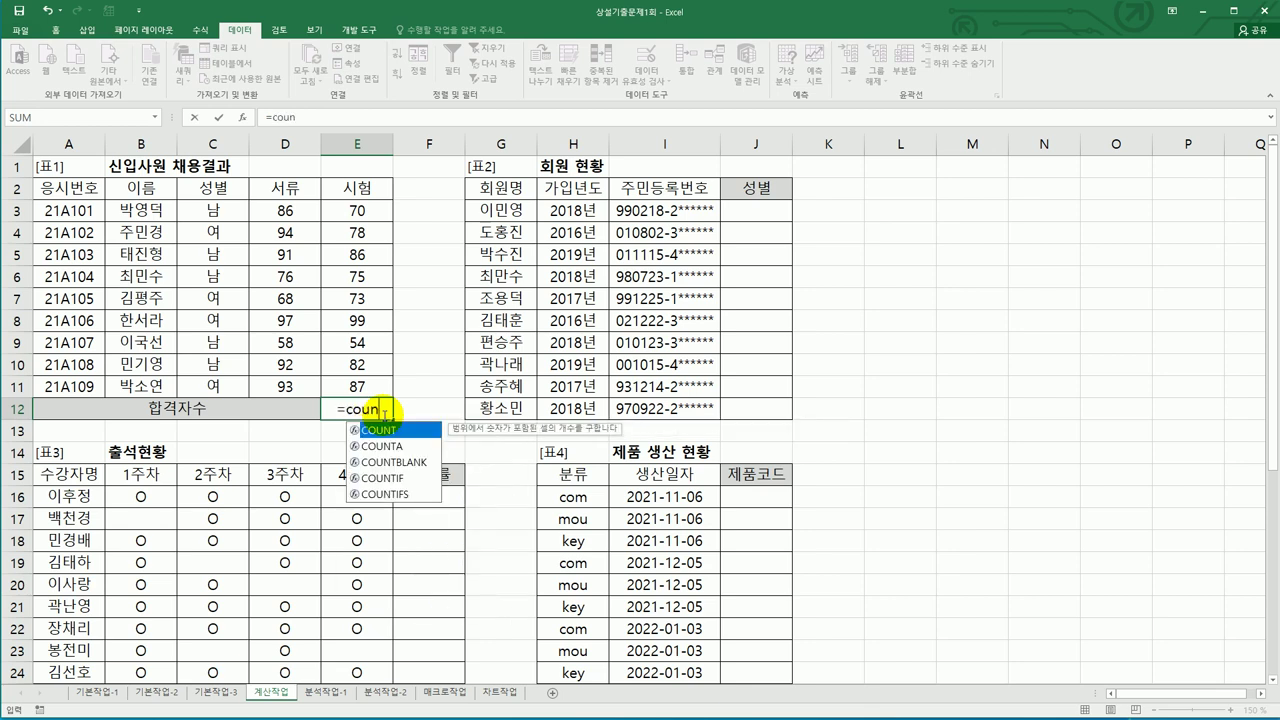
{"action": "type", "text": "tif"}
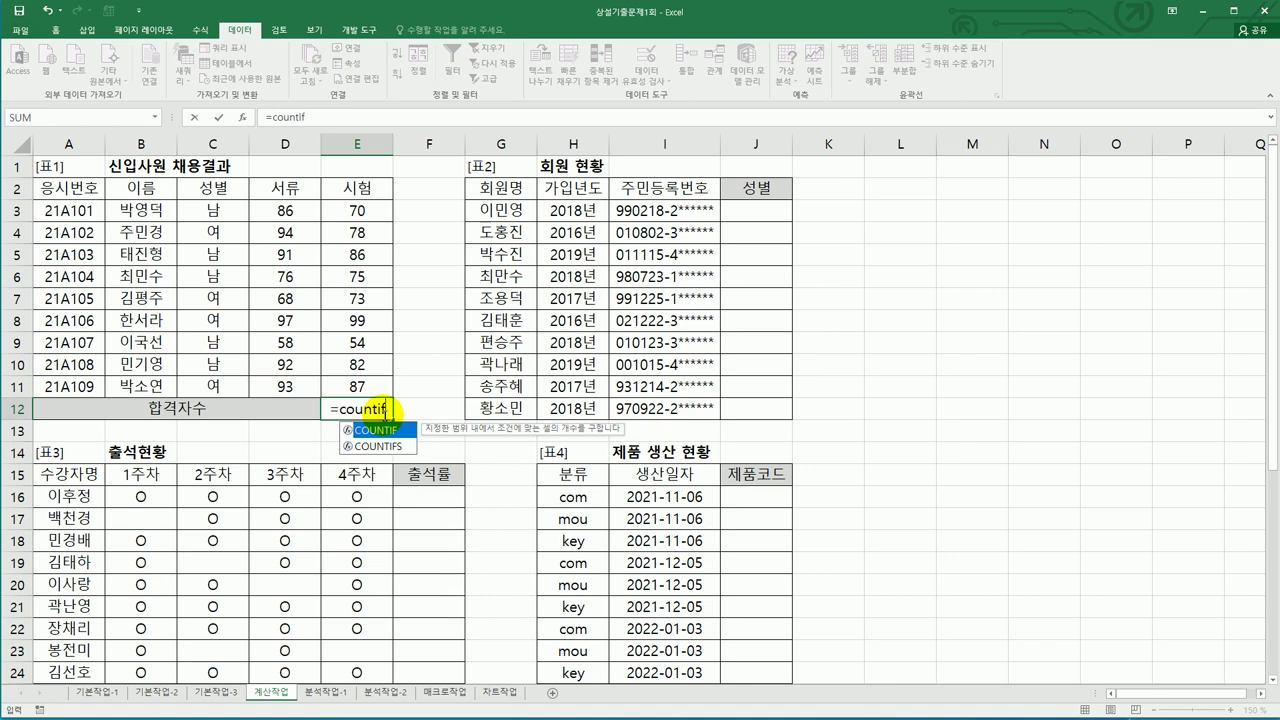
{"action": "key", "text": "Down"}
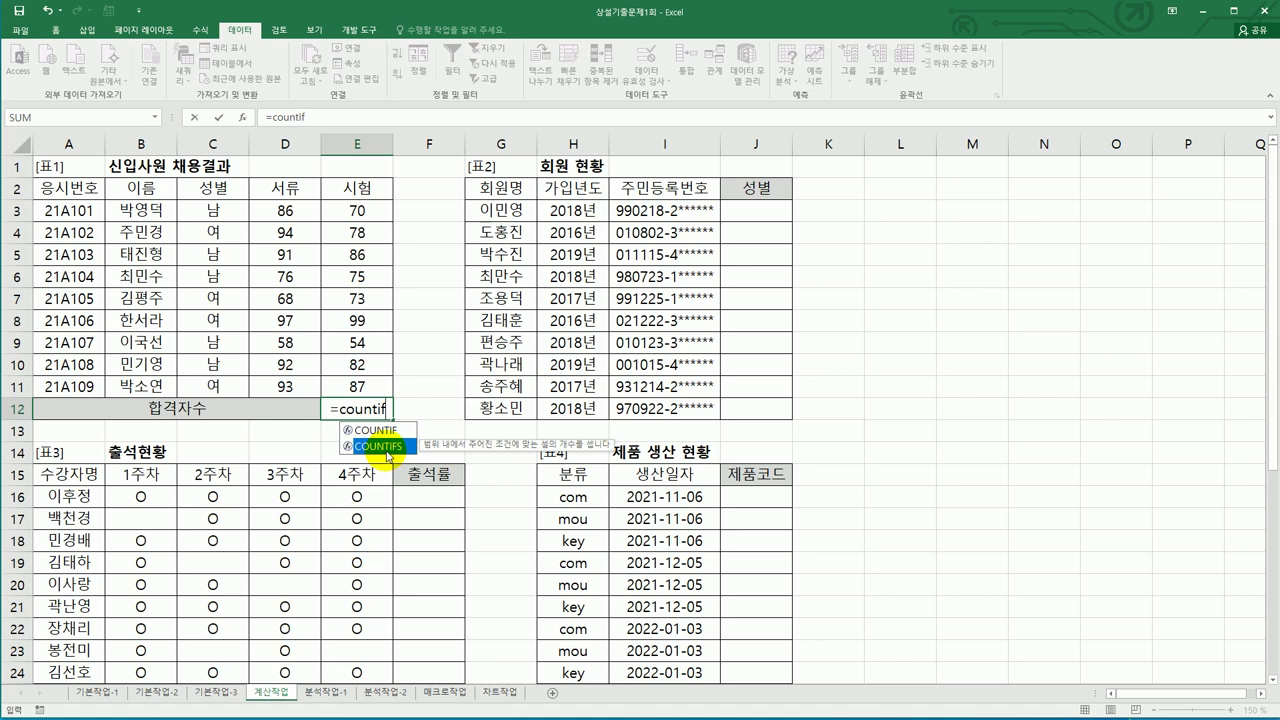
{"action": "double_click", "coordinate": [387, 452]}
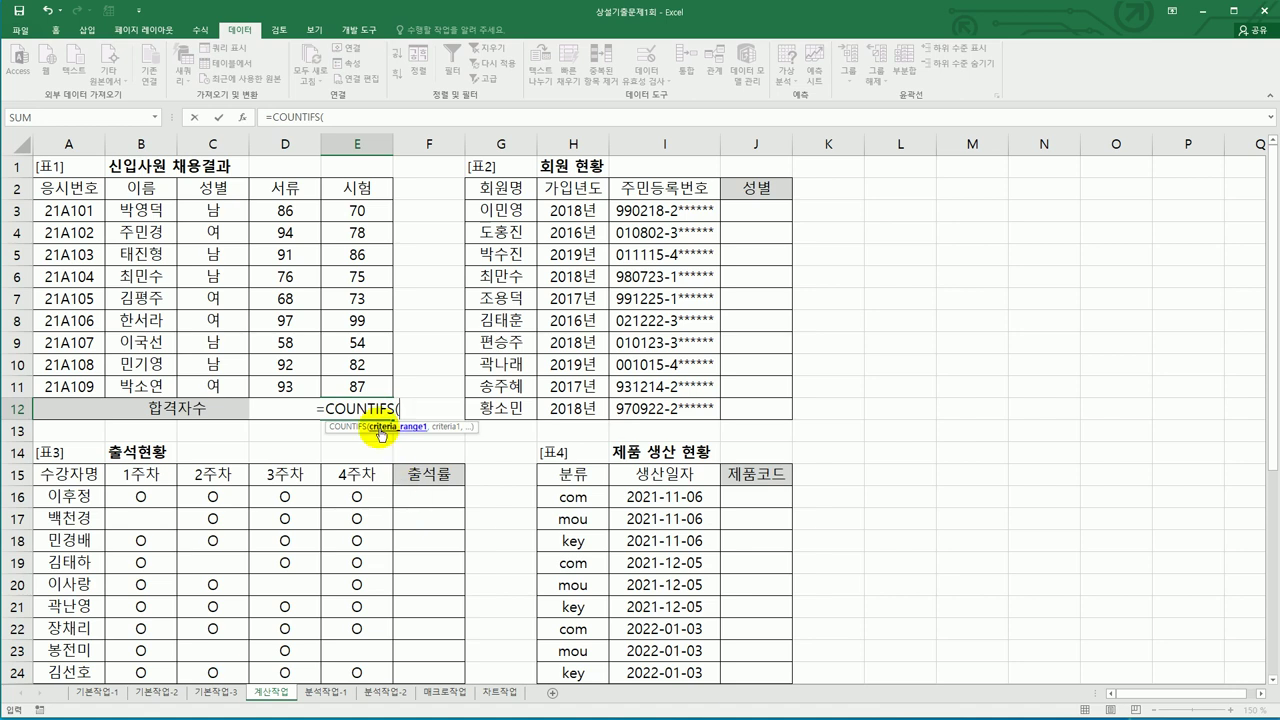
{"action": "left_click_drag", "start_coordinate": [280, 210], "coordinate": [266, 388]}
{"action": "type", "text": ","}
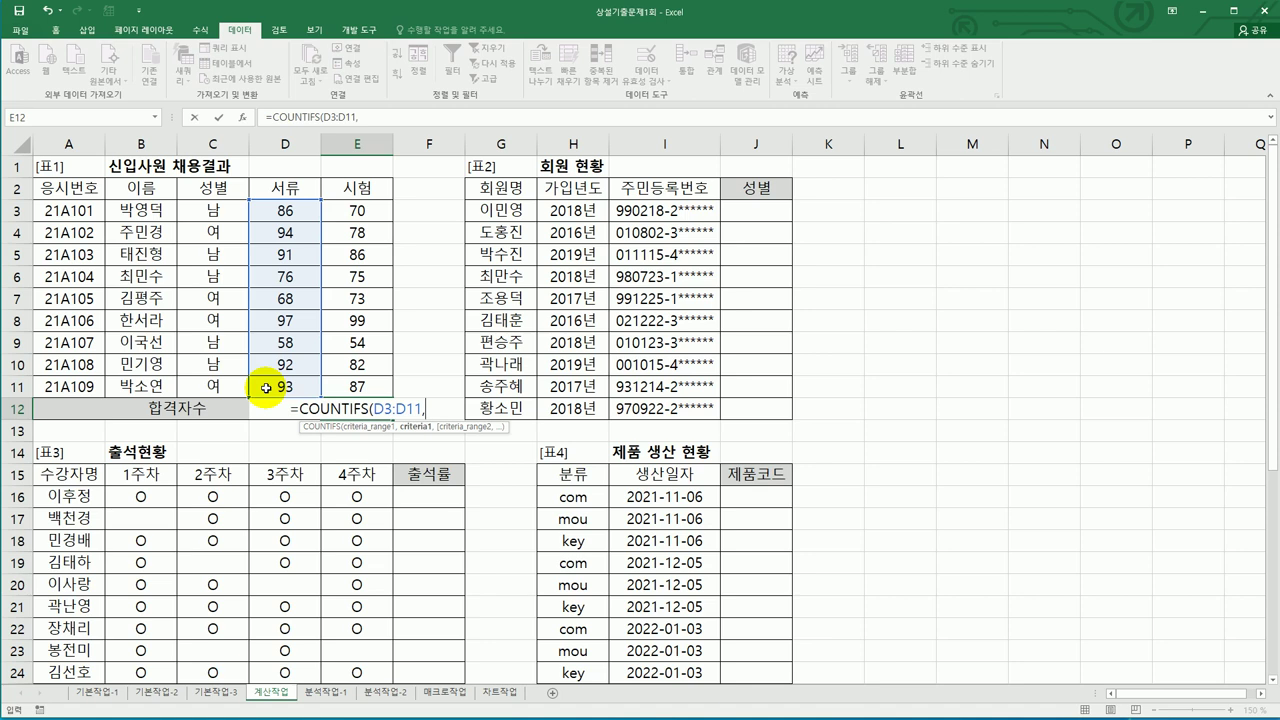
{"action": "type", "text": "\""}
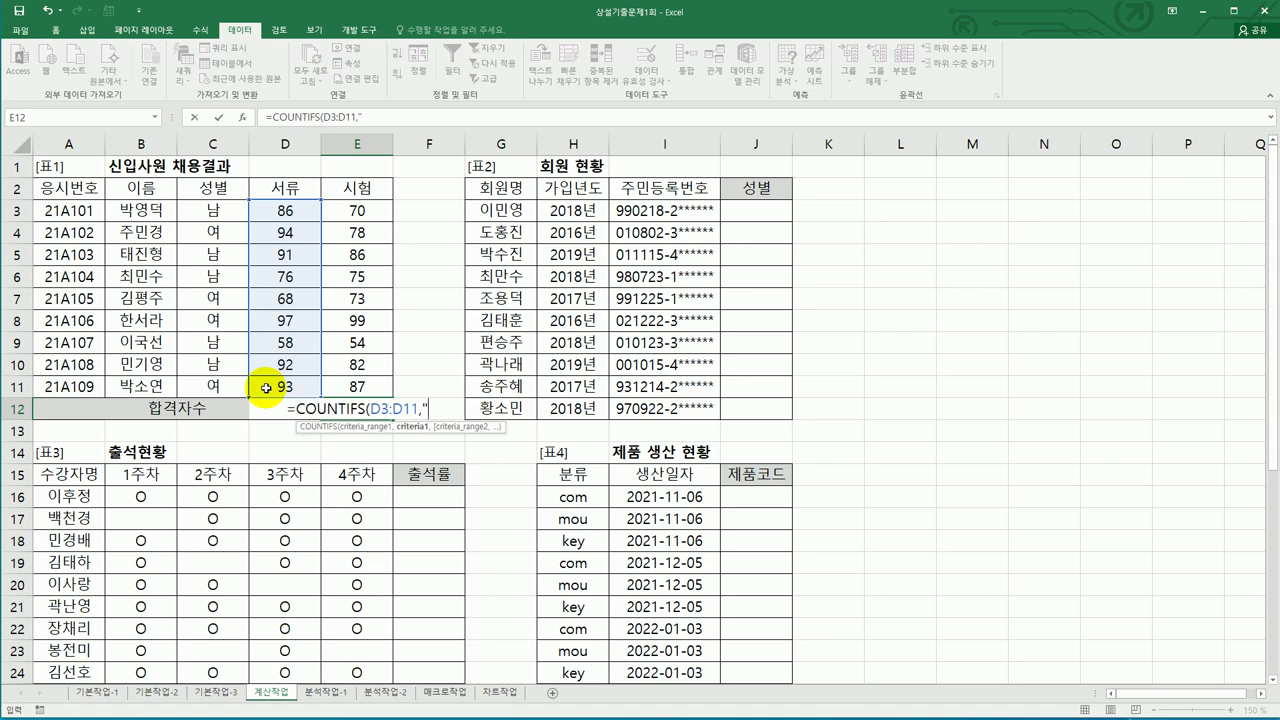
{"action": "type", "text": ">=85\","}
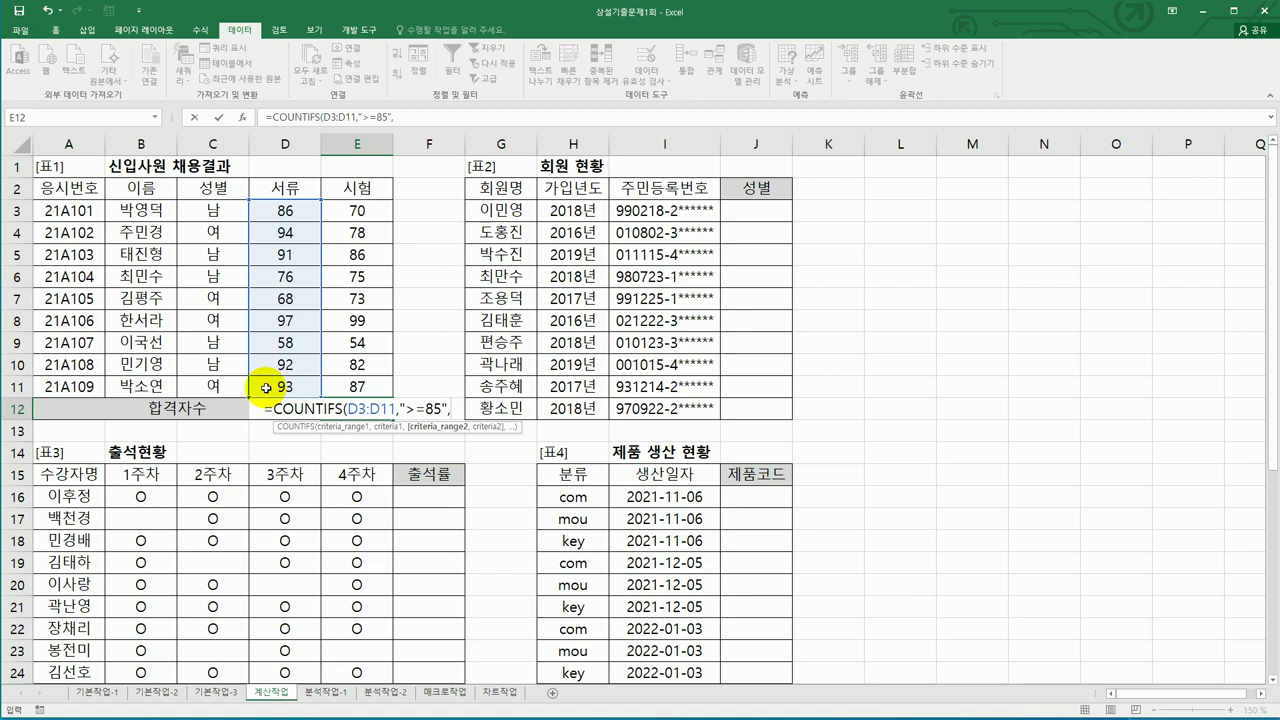
Step: Add the 시험 scores E3:E11 with the criterion ">=80" as the second COUNTIFS condition and enter the formula in E12
{"action": "left_click_drag", "start_coordinate": [355, 208], "coordinate": [350, 386]}
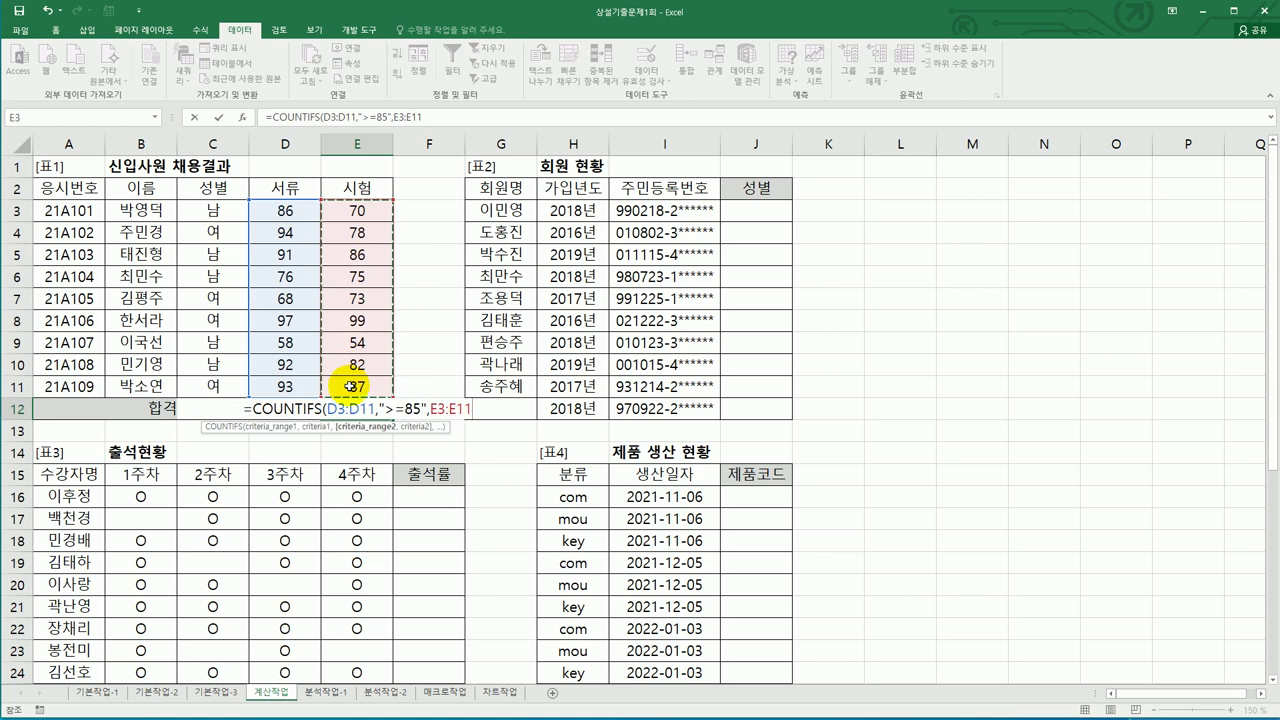
{"action": "type", "text": ","}
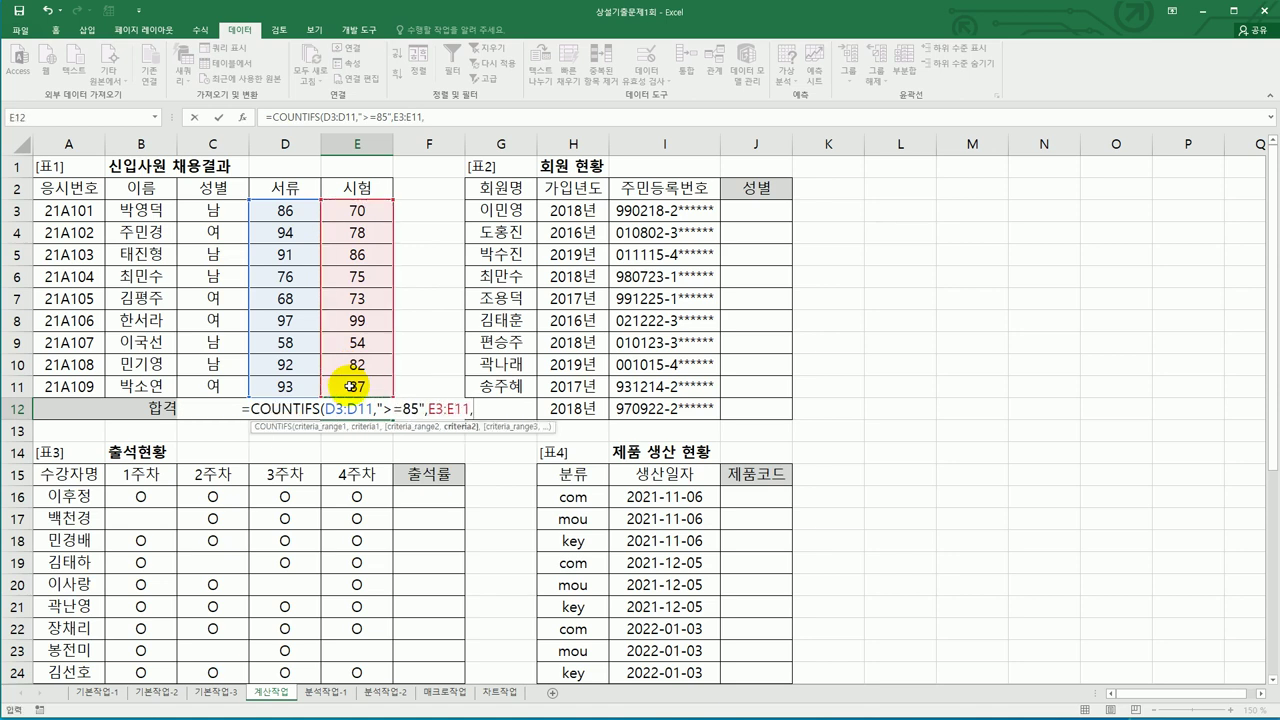
{"action": "type", "text": "\">=80"}
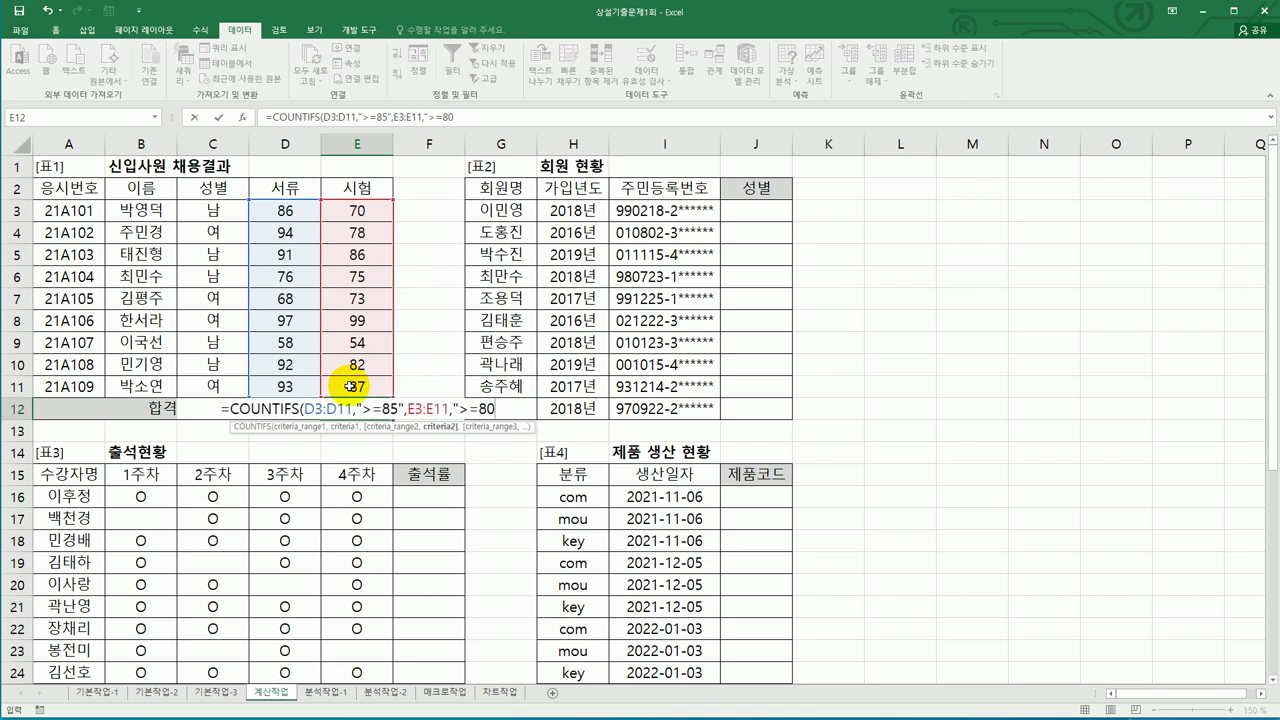
{"action": "type", "text": "\")"}
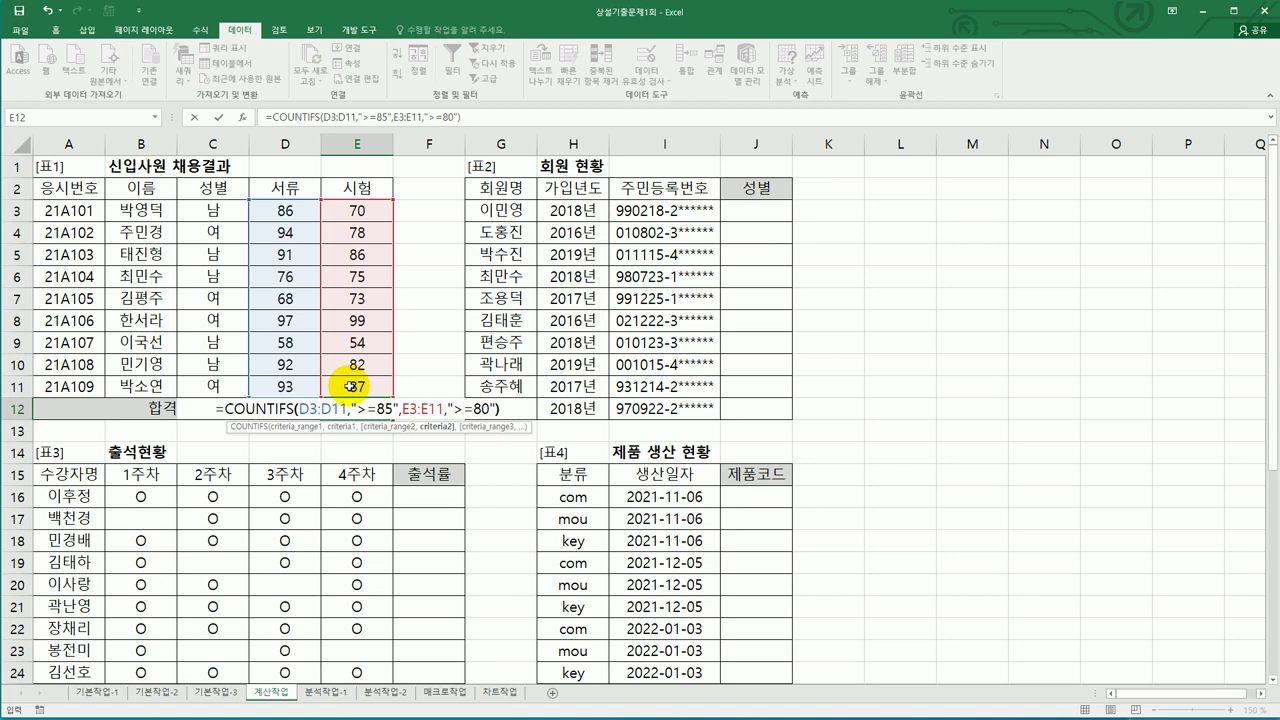
{"action": "key", "text": "ctrl+Return"}
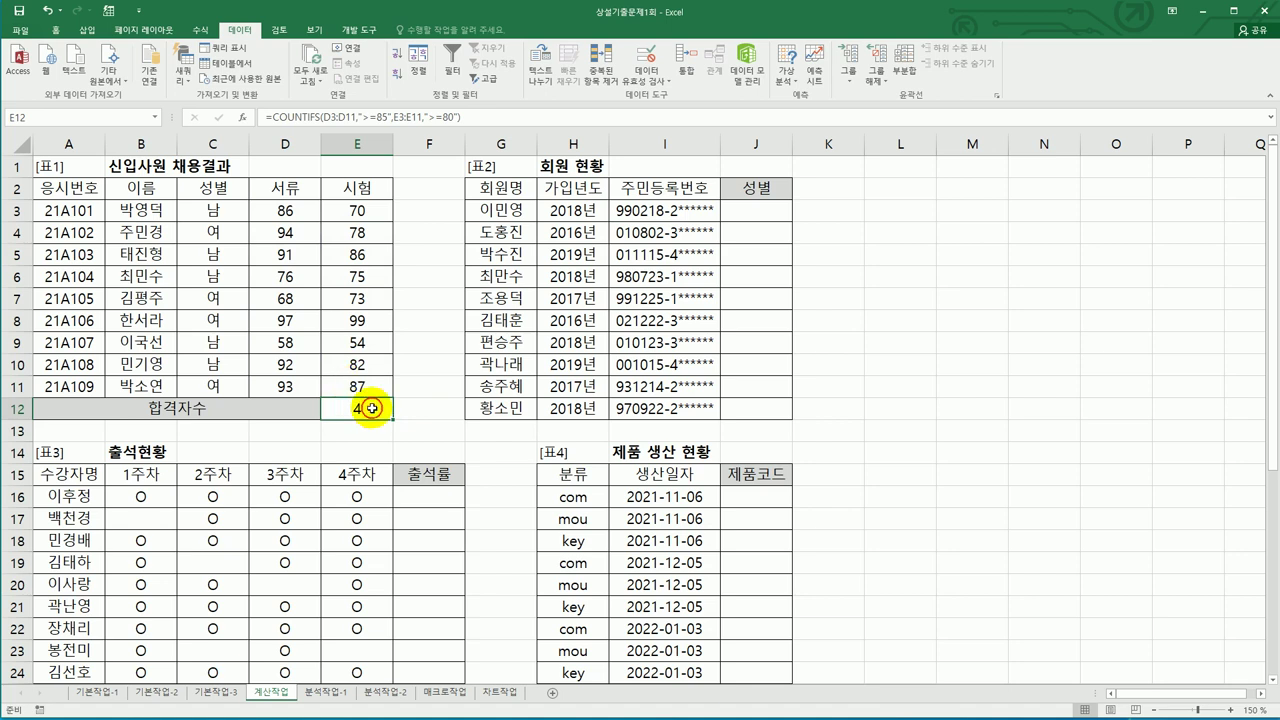
Step: Append &"명" to the end of the COUNTIFS formula in E12
{"action": "double_click", "coordinate": [372, 408]}
{"action": "left_click", "coordinate": [505, 408]}
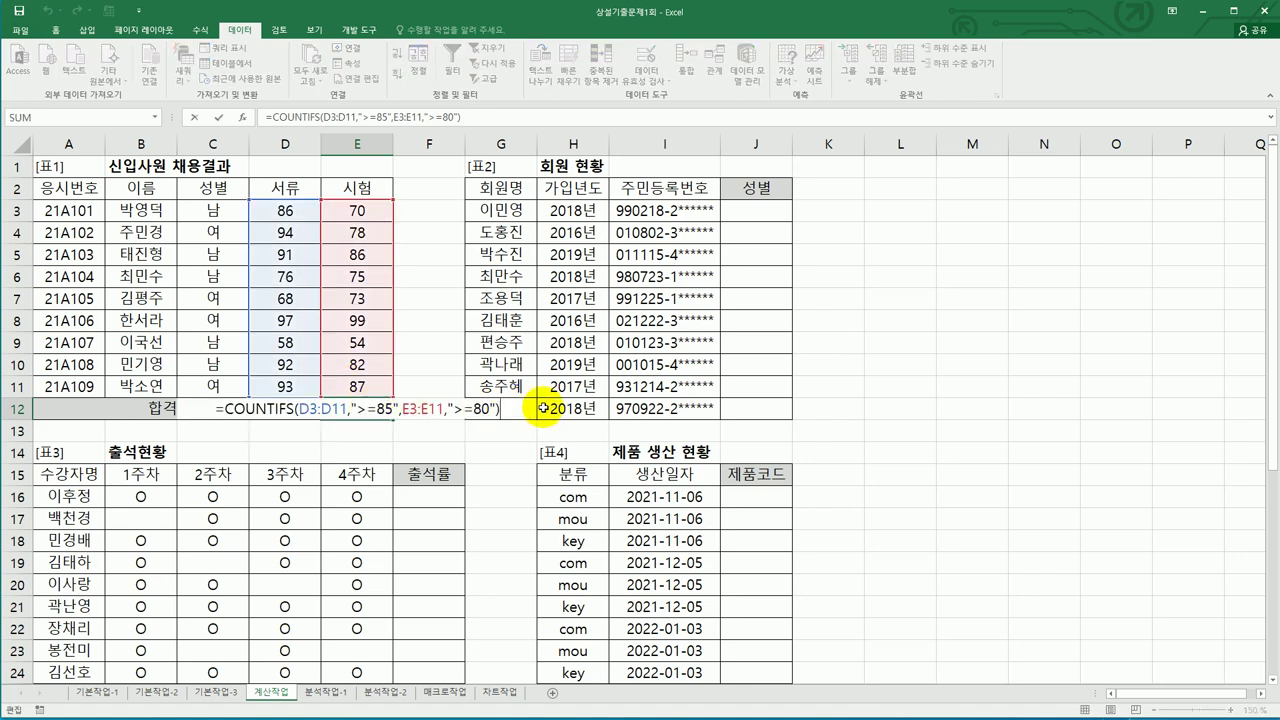
{"action": "type", "text": "&\""}
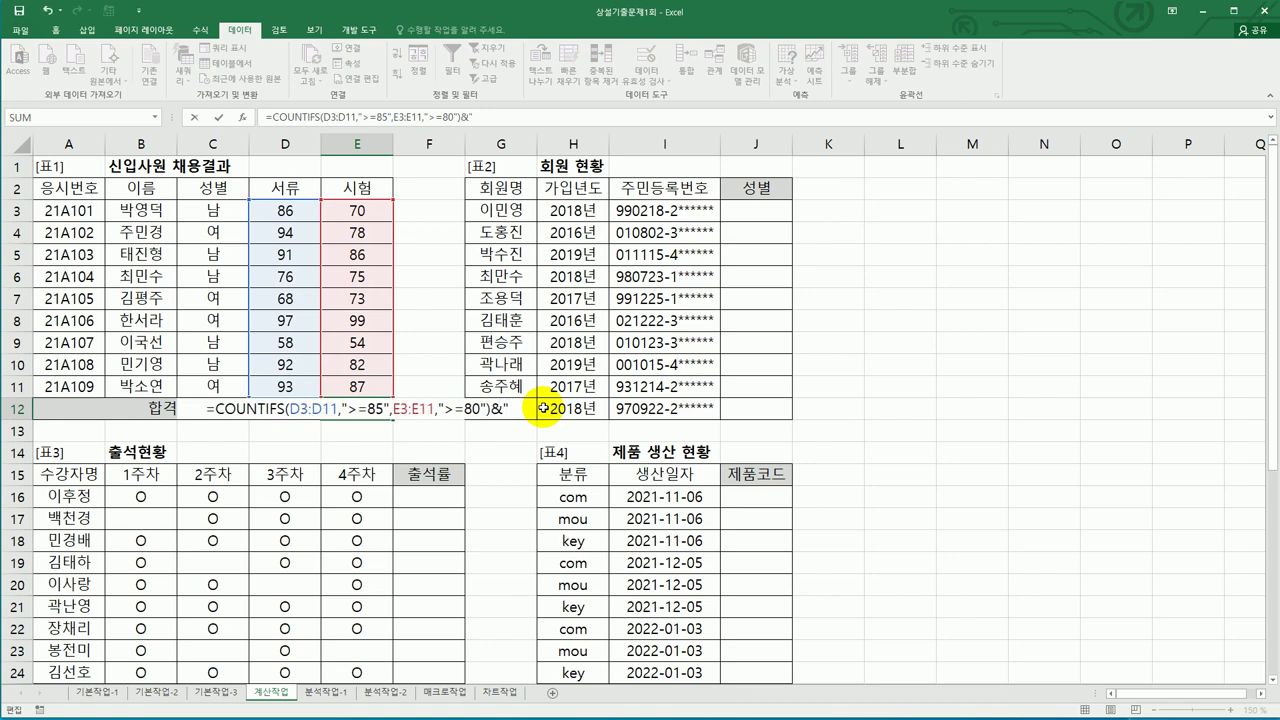
{"action": "type", "text": "명"}
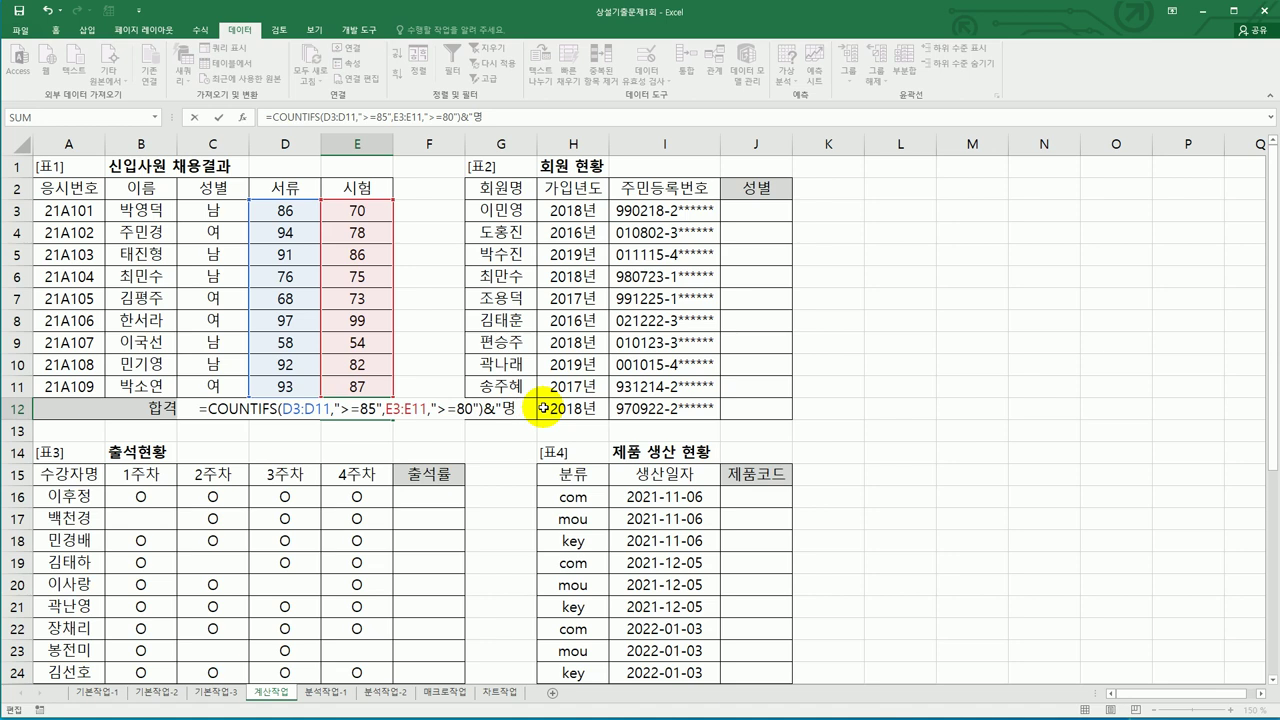
{"action": "type", "text": "\""}
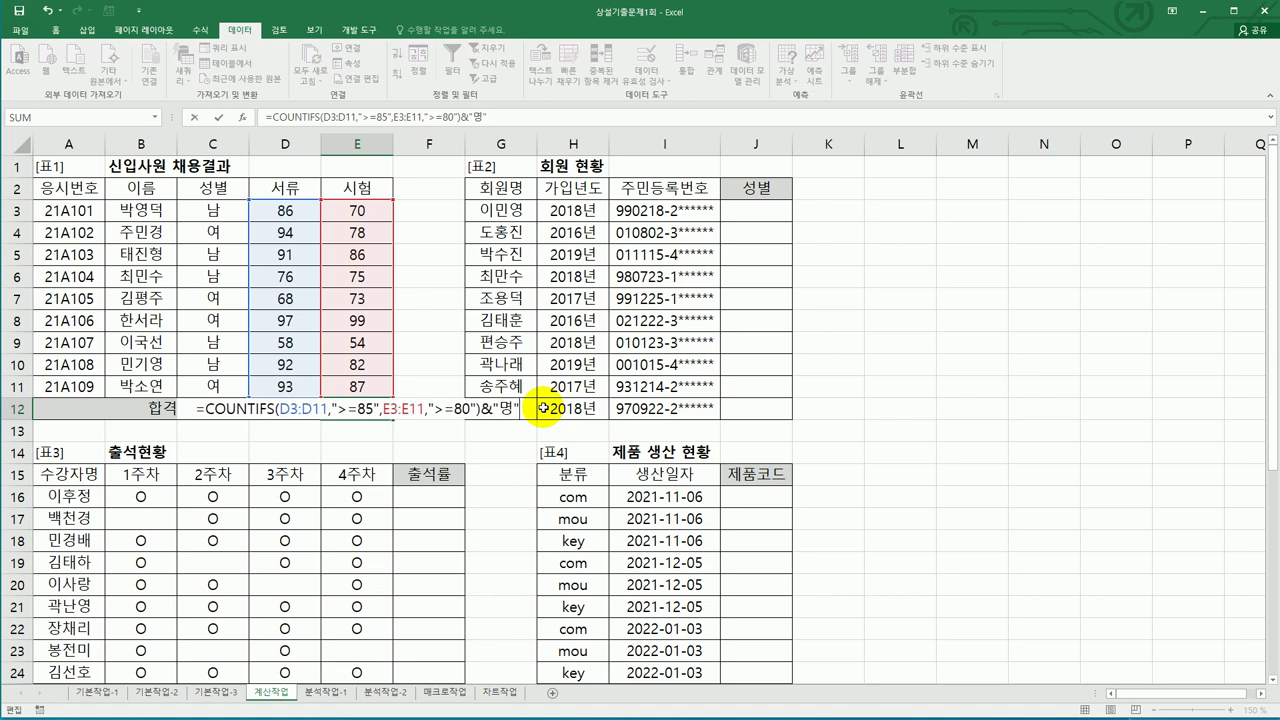
{"action": "key", "text": "ctrl+Return"}
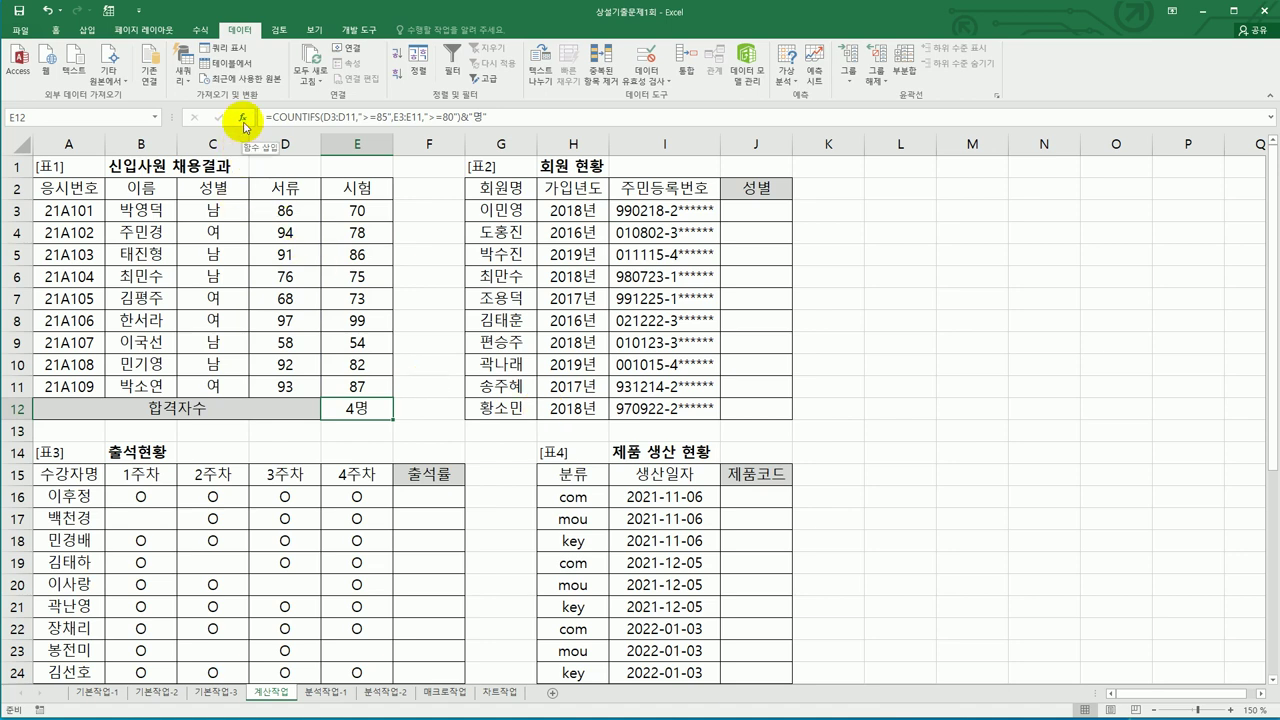
Step: Review the ranges and criteria of E12's COUNTIFS function in its function arguments dialog, and close the dialog
{"action": "left_click", "coordinate": [243, 121]}
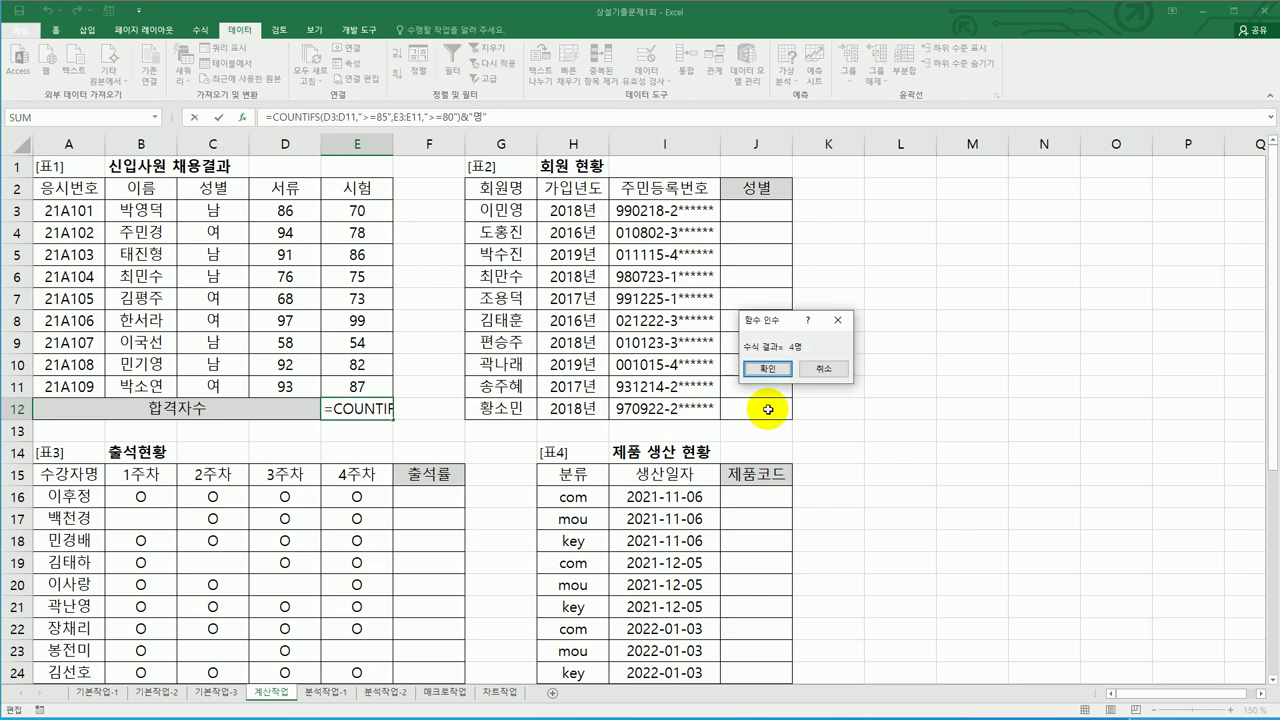
{"action": "left_click", "coordinate": [818, 372]}
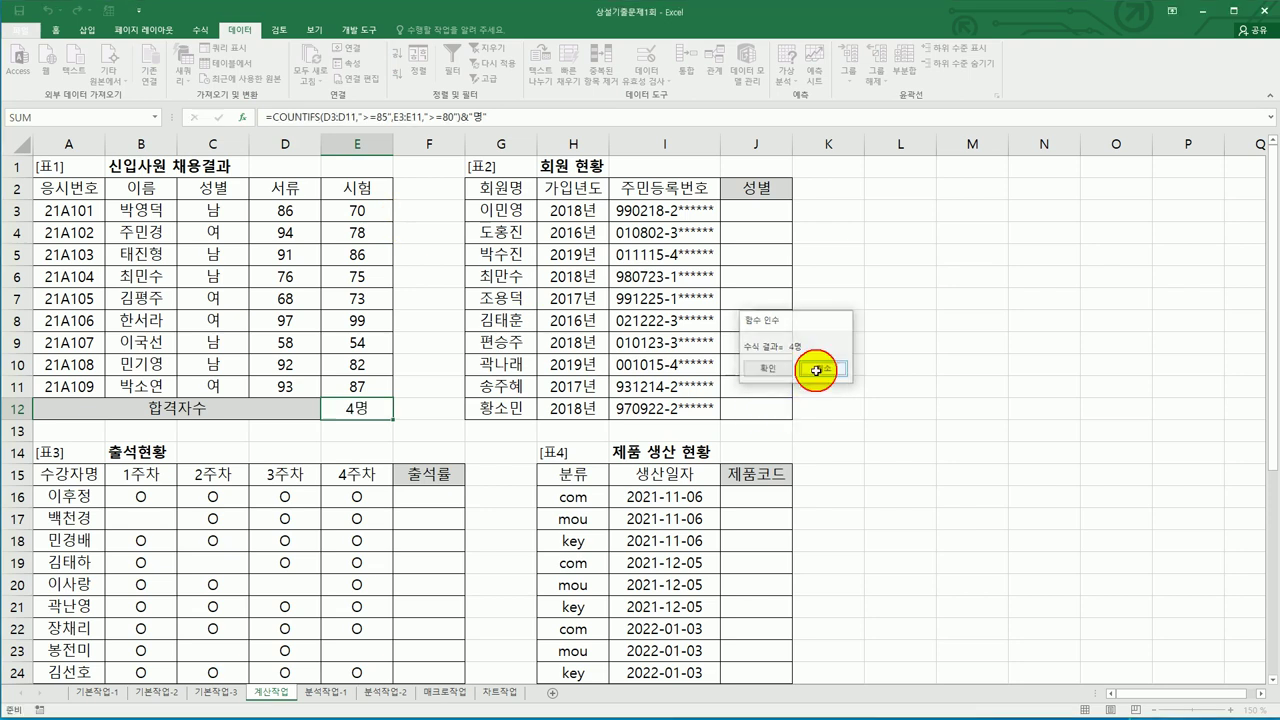
{"action": "left_click", "coordinate": [355, 117]}
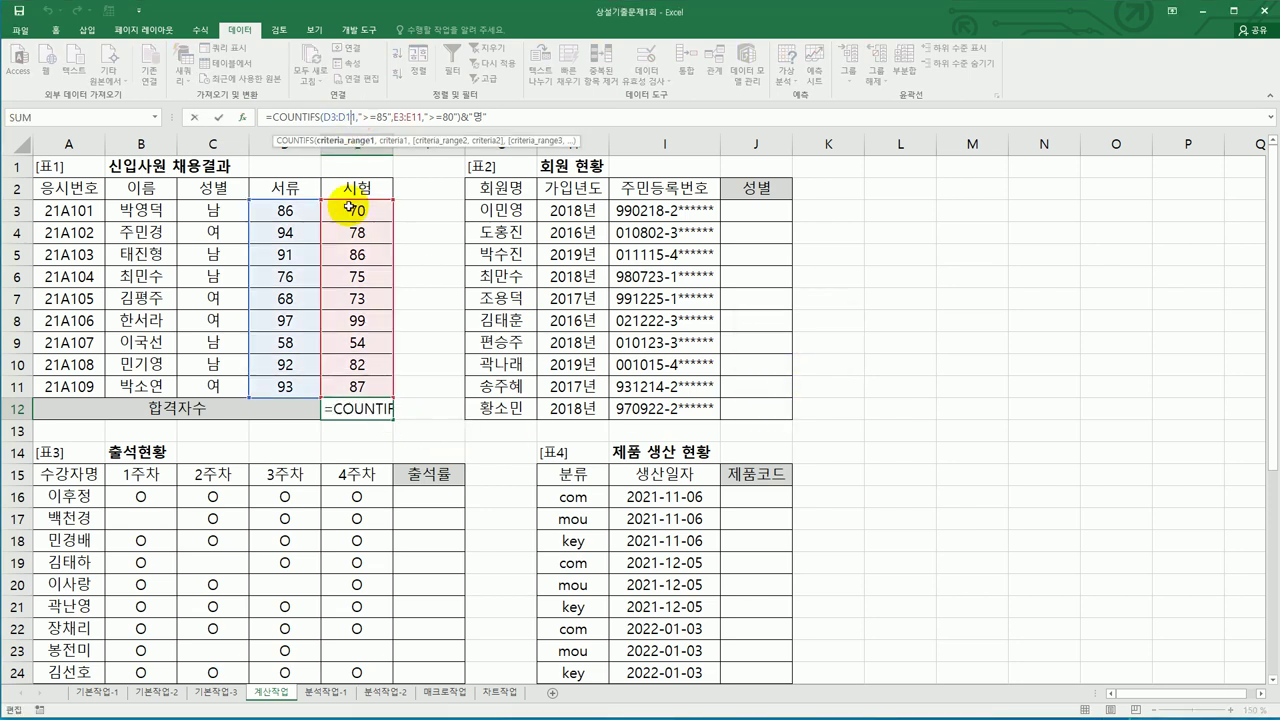
{"action": "left_click", "coordinate": [243, 117]}
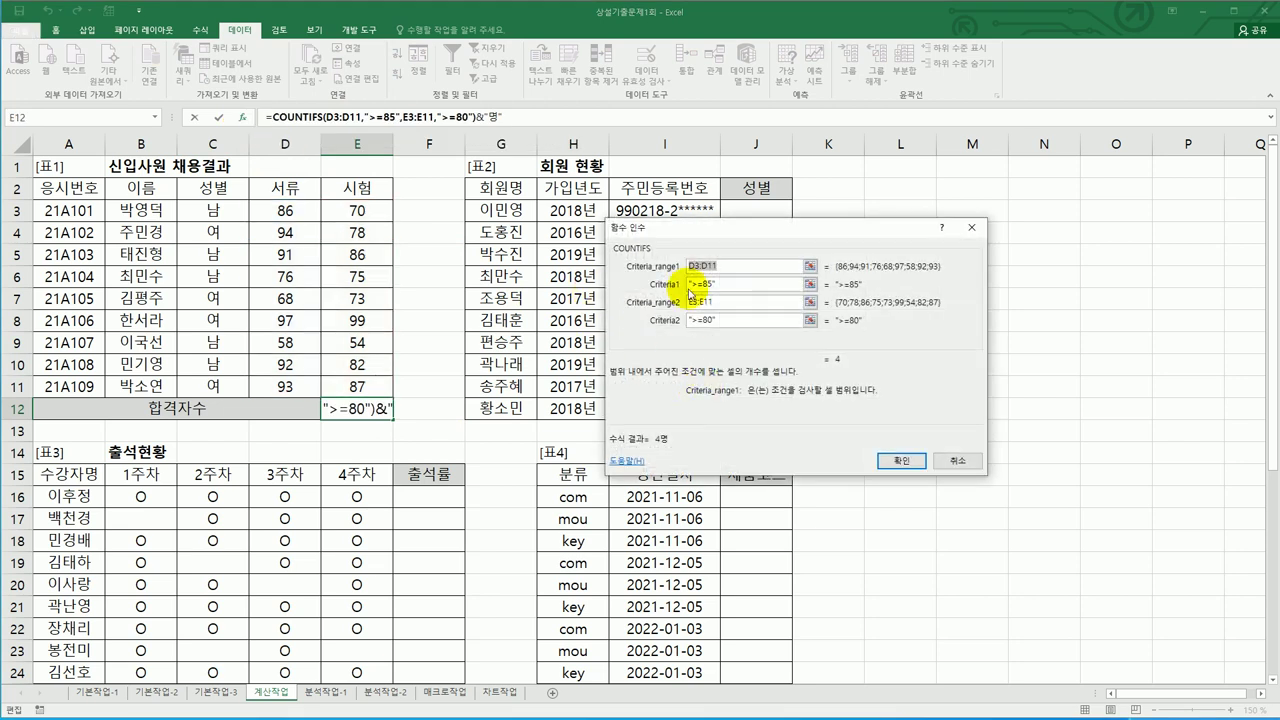
{"action": "left_click", "coordinate": [716, 266]}
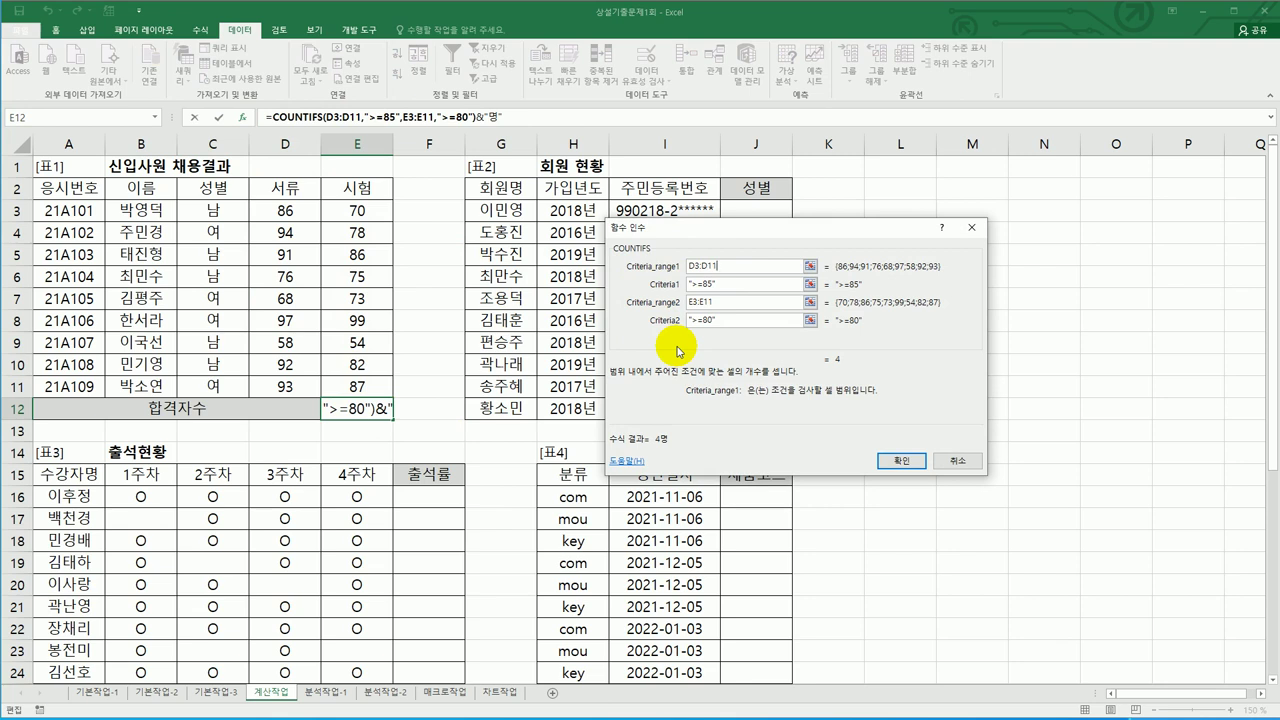
{"action": "left_click", "coordinate": [901, 462]}
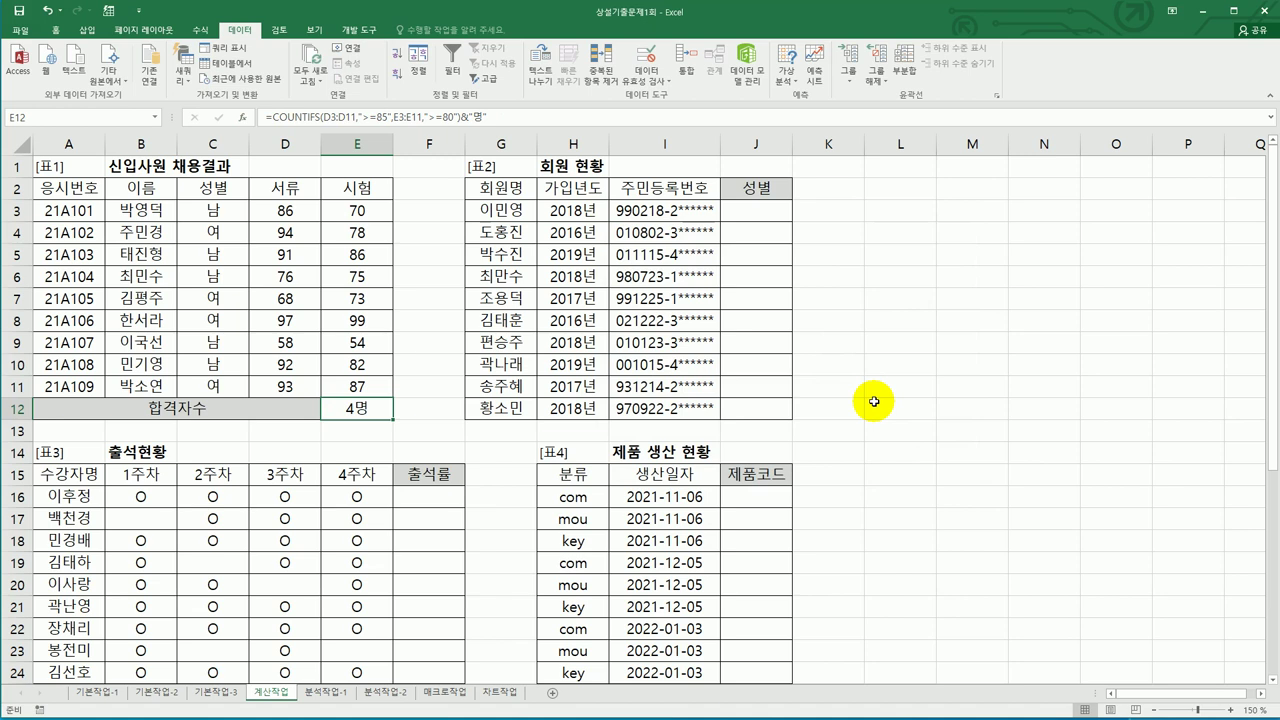
Step: In the 성별 cell J3, enter =MID(I3,8,1) to extract the eighth character of the 주민등록번호
{"action": "left_click", "coordinate": [697, 214]}
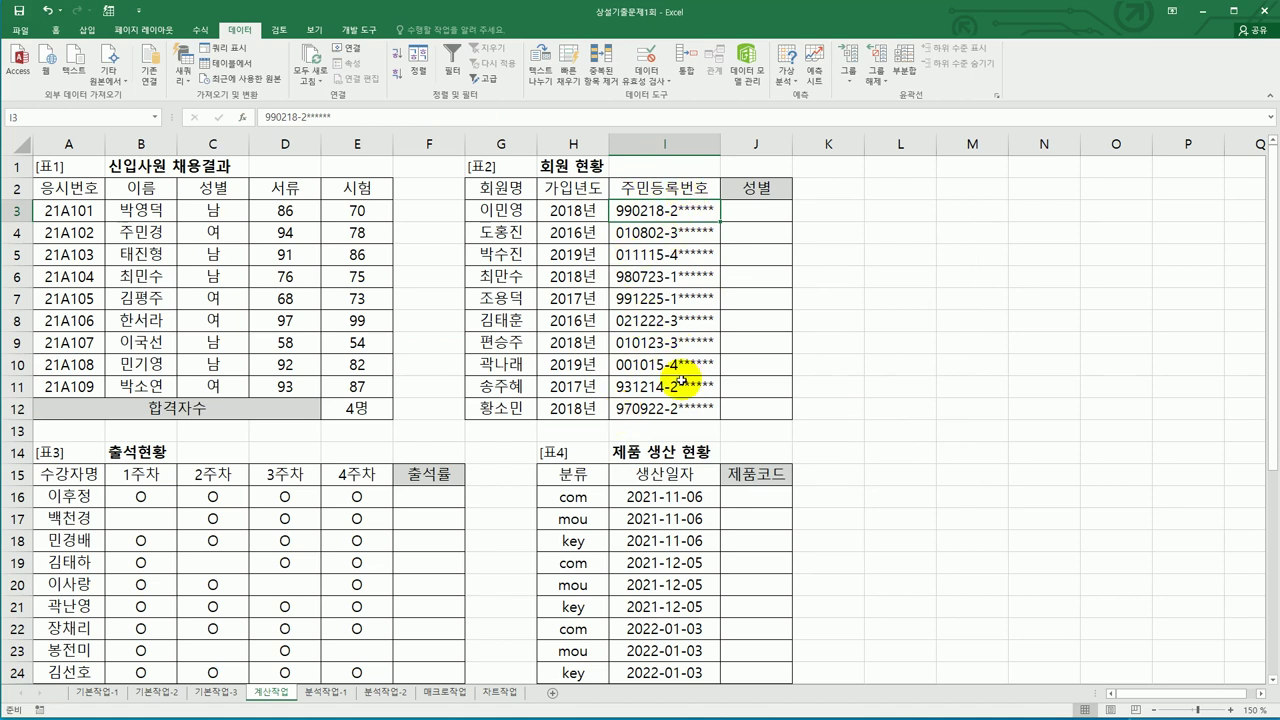
{"action": "left_click", "coordinate": [745, 212]}
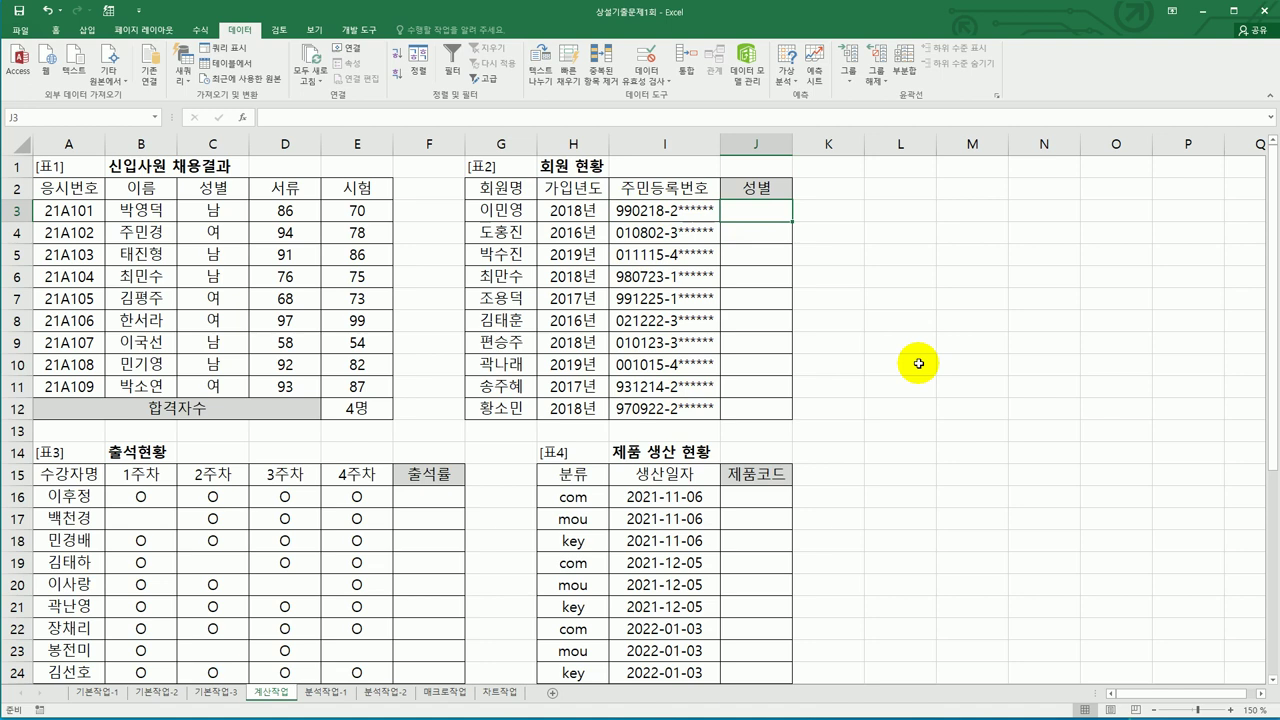
{"action": "type", "text": "="}
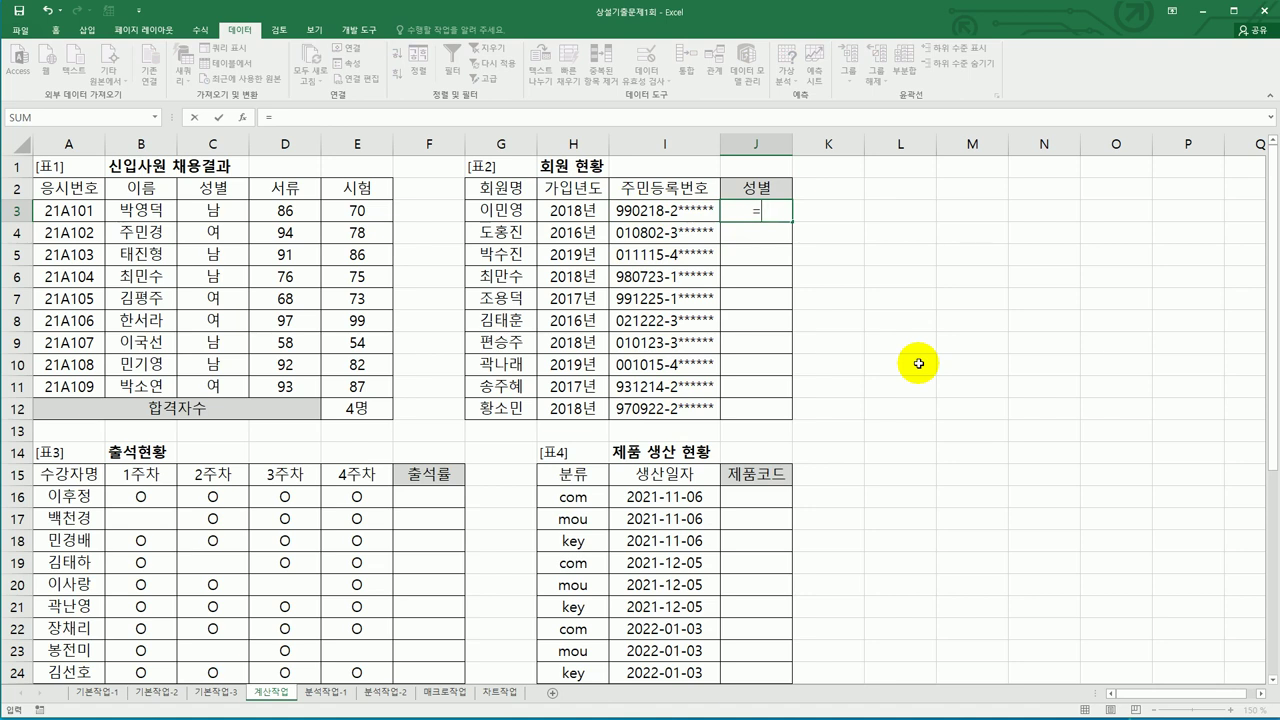
{"action": "type", "text": "mi"}
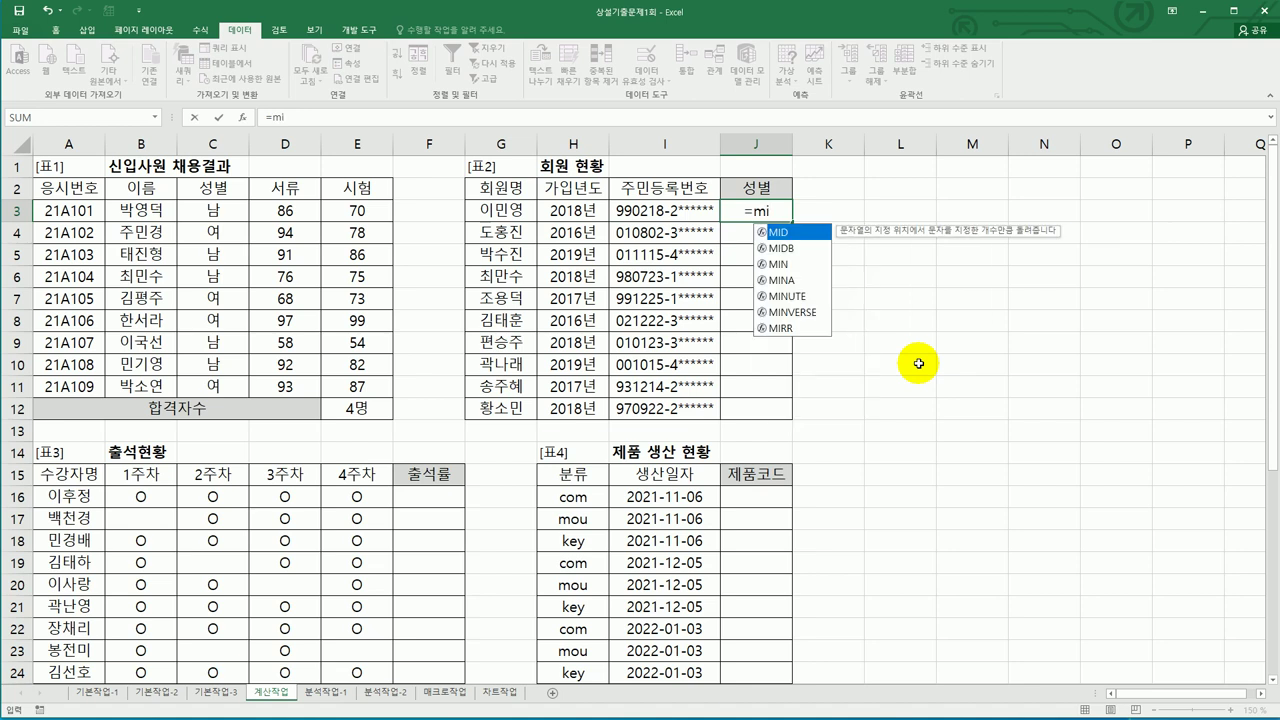
{"action": "type", "text": "d"}
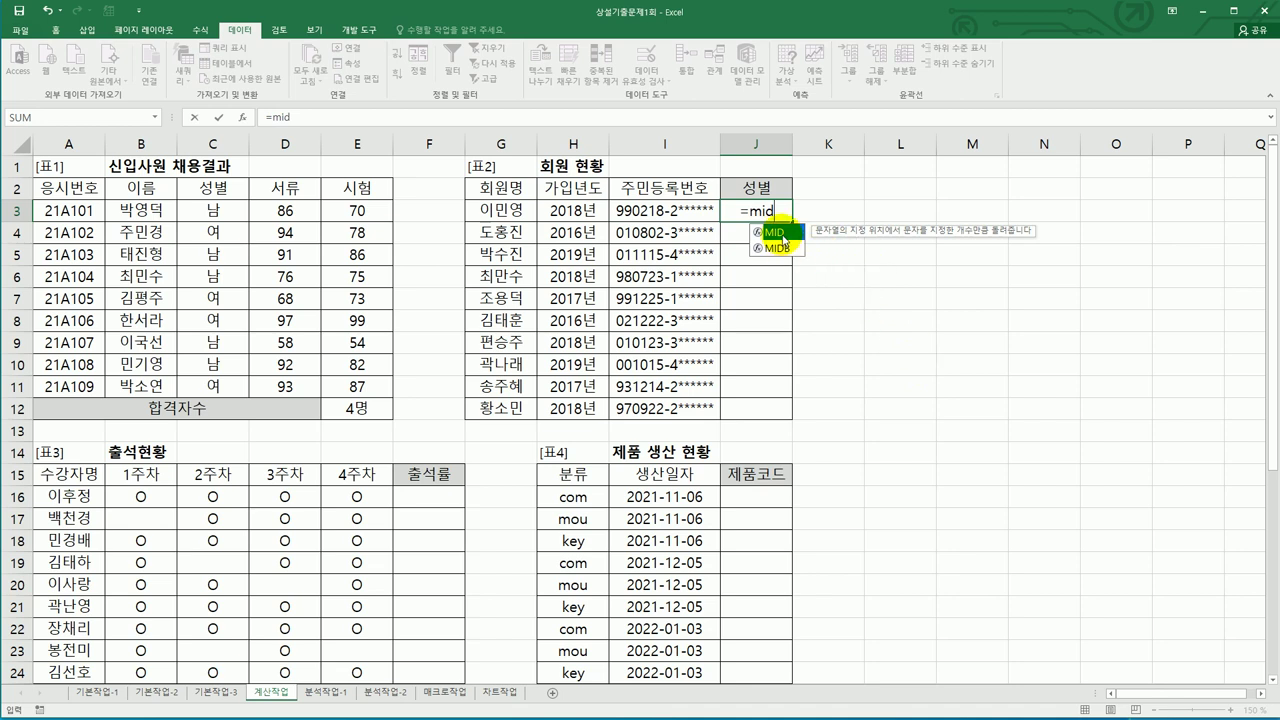
{"action": "double_click", "coordinate": [783, 235]}
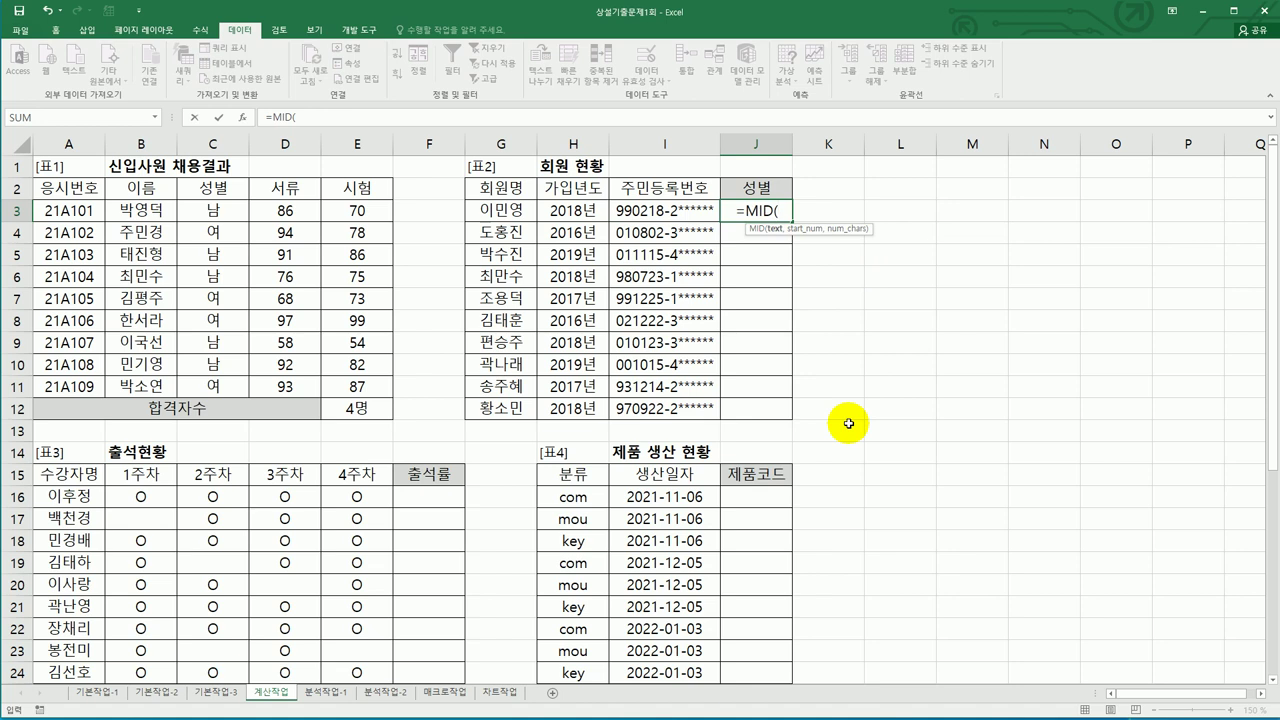
{"action": "left_click", "coordinate": [690, 211]}
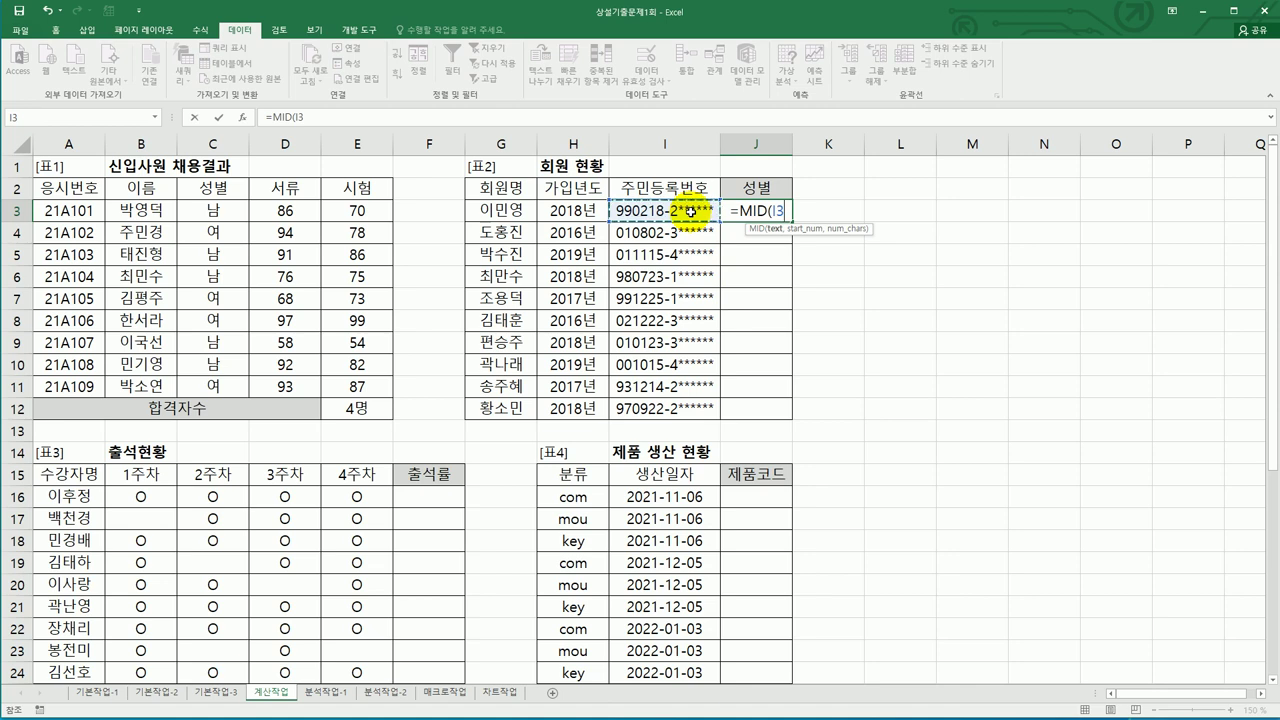
{"action": "type", "text": ","}
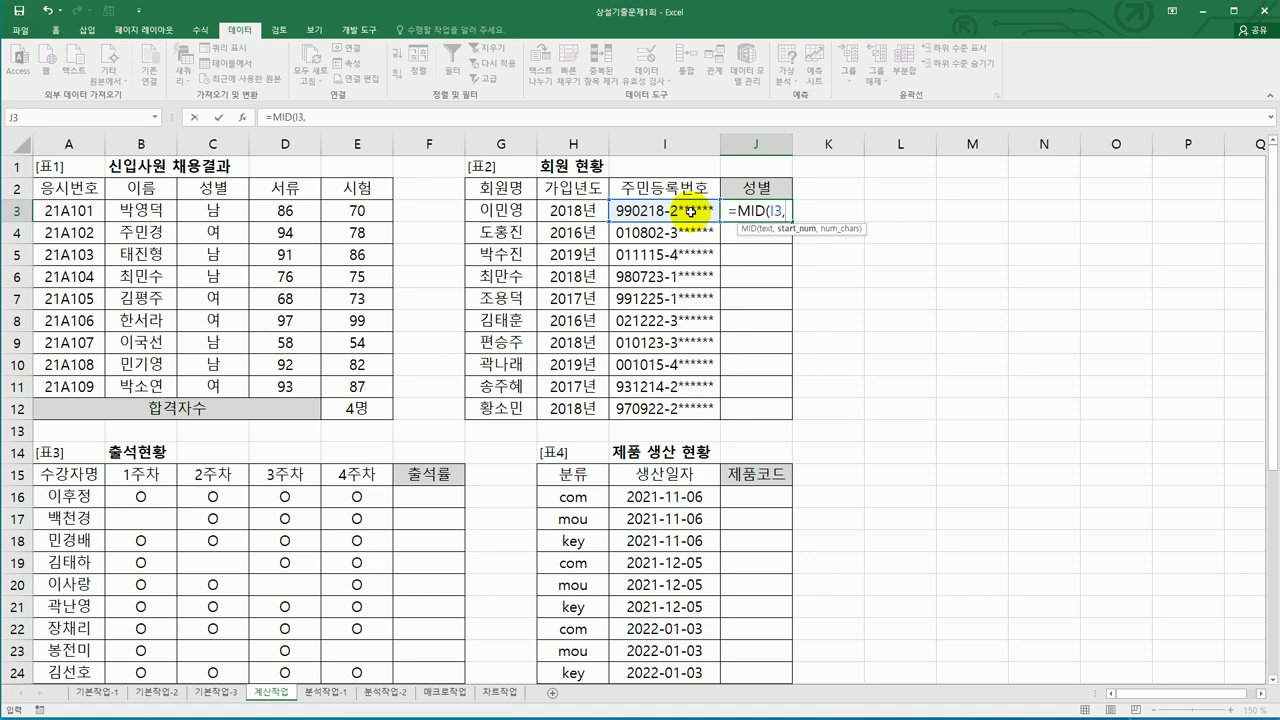
{"action": "type", "text": "8"}
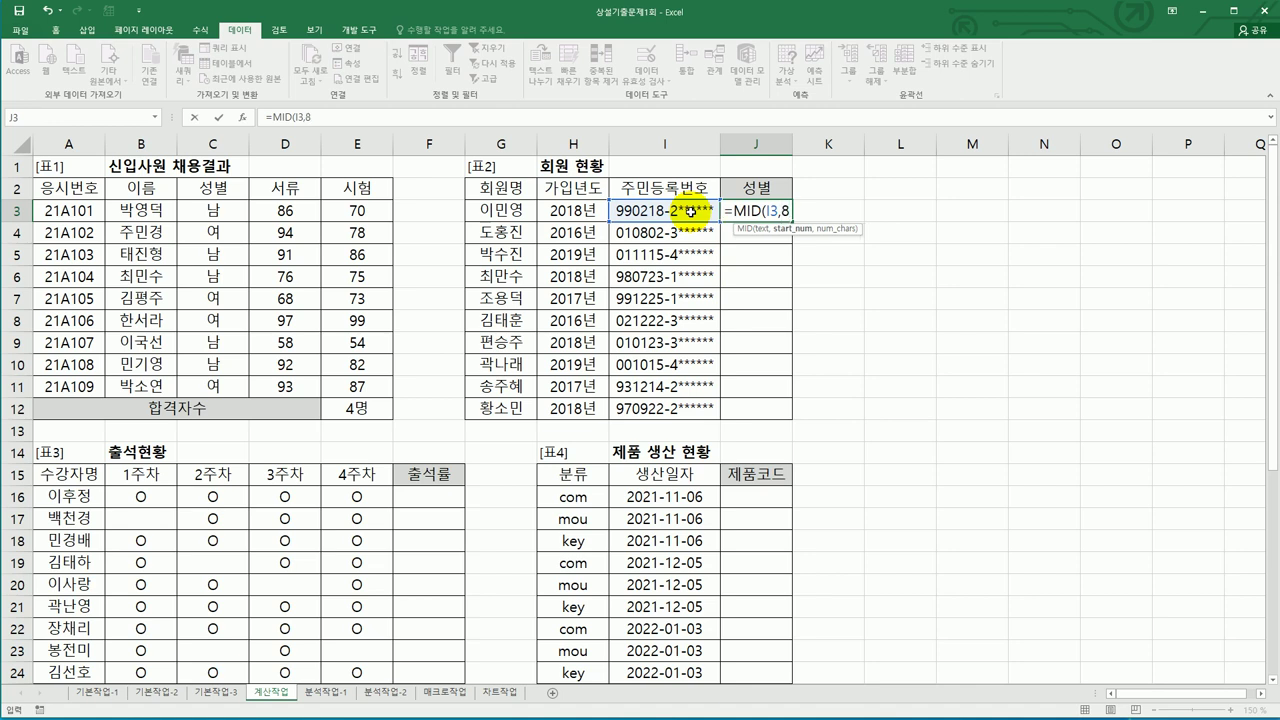
{"action": "type", "text": ","}
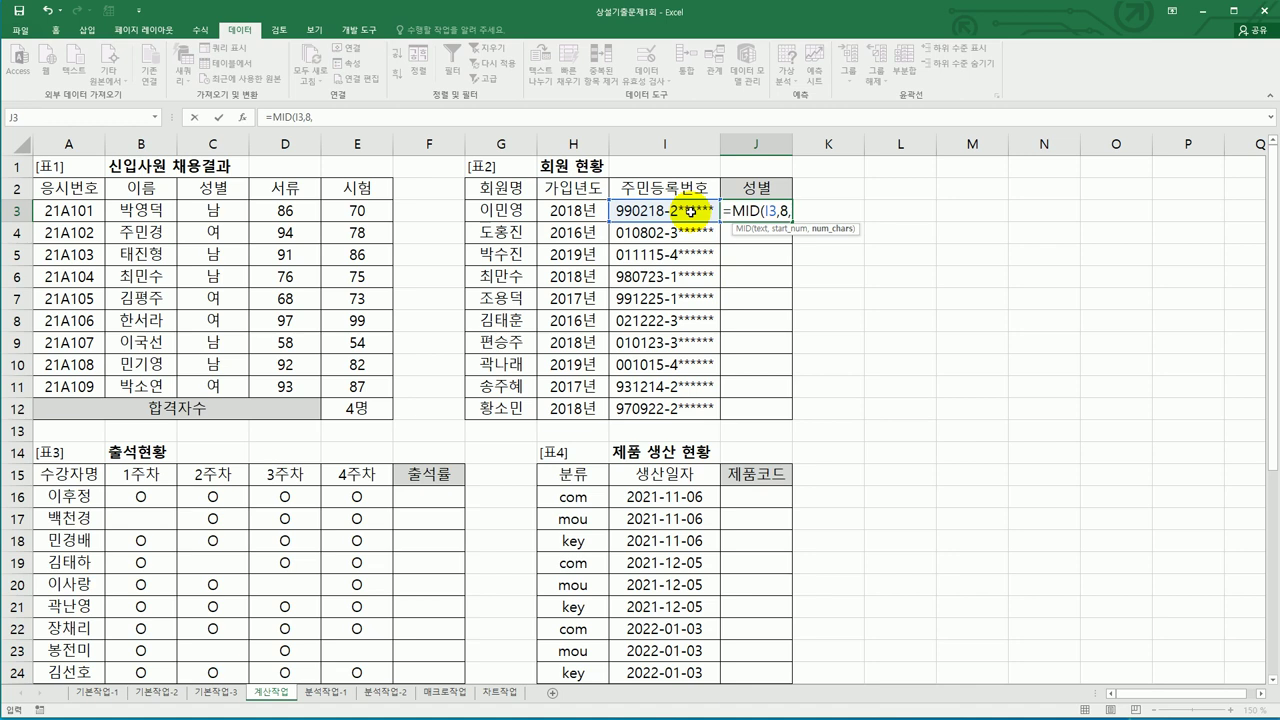
{"action": "type", "text": "1)"}
{"action": "key", "text": "Return"}
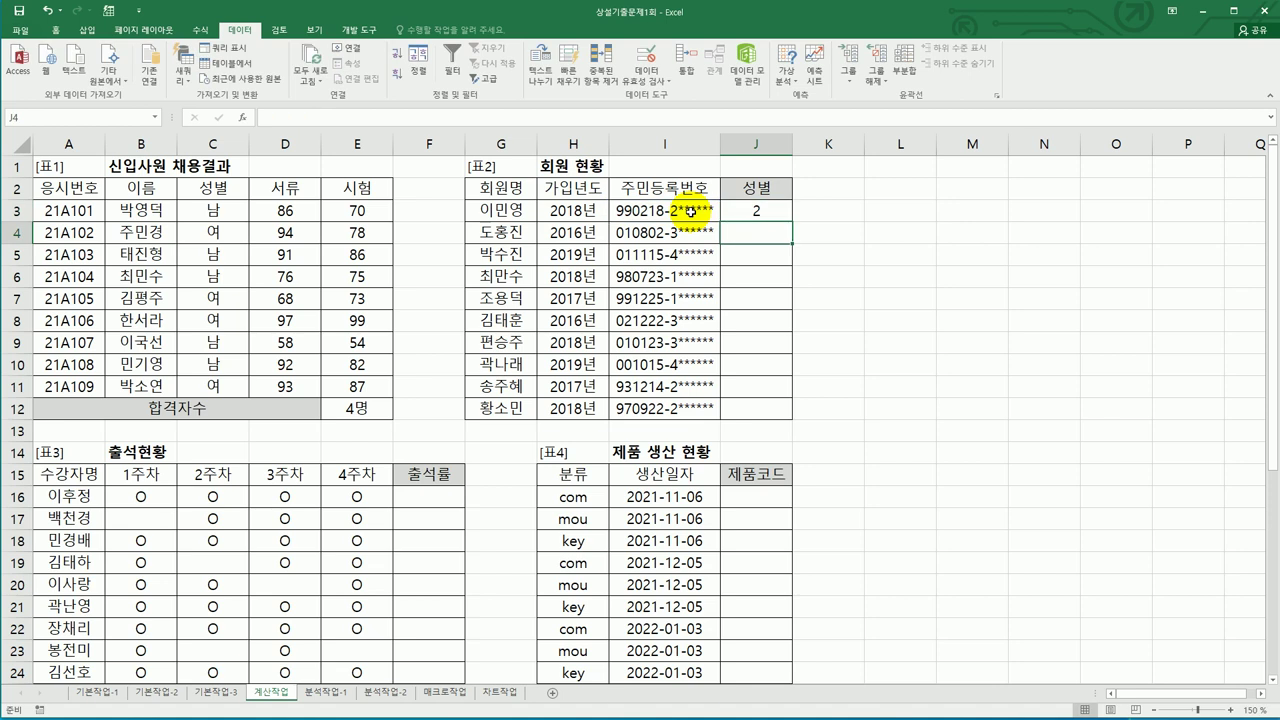
Step: Fill J3's MID formula down the 성별 column through J12
{"action": "left_click", "coordinate": [742, 211]}
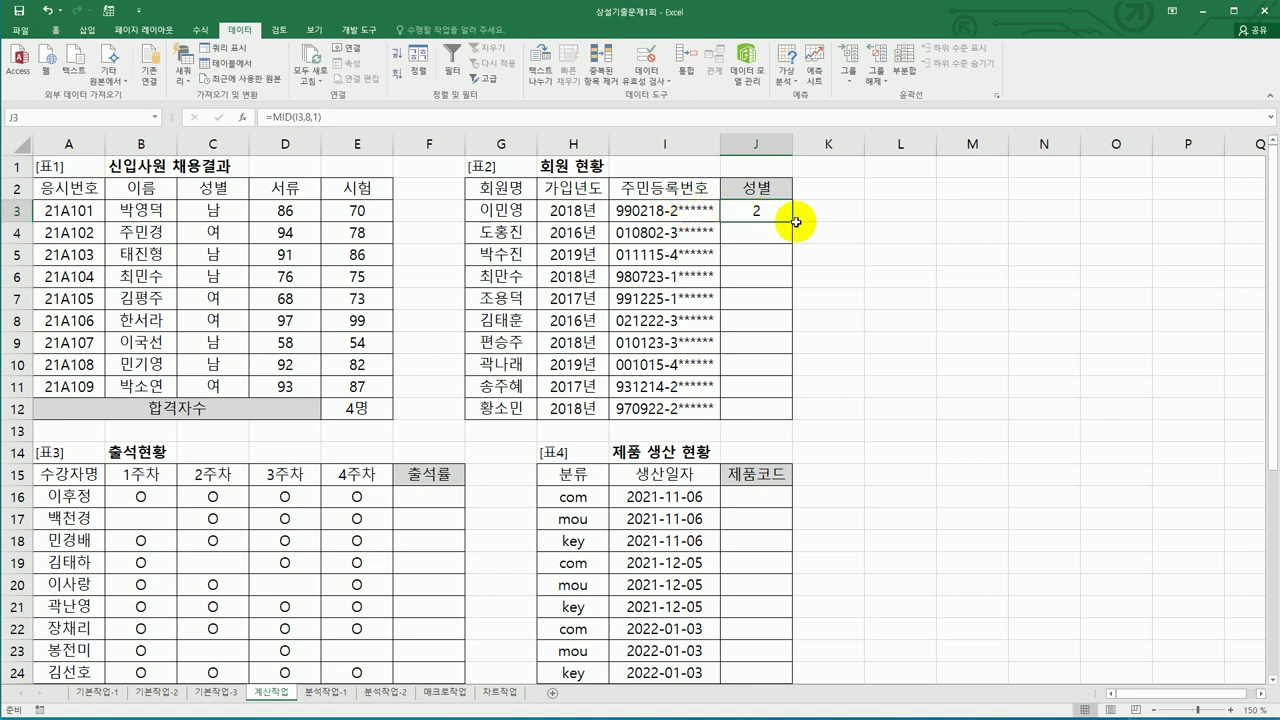
{"action": "left_click_drag", "start_coordinate": [793, 224], "coordinate": [770, 414]}
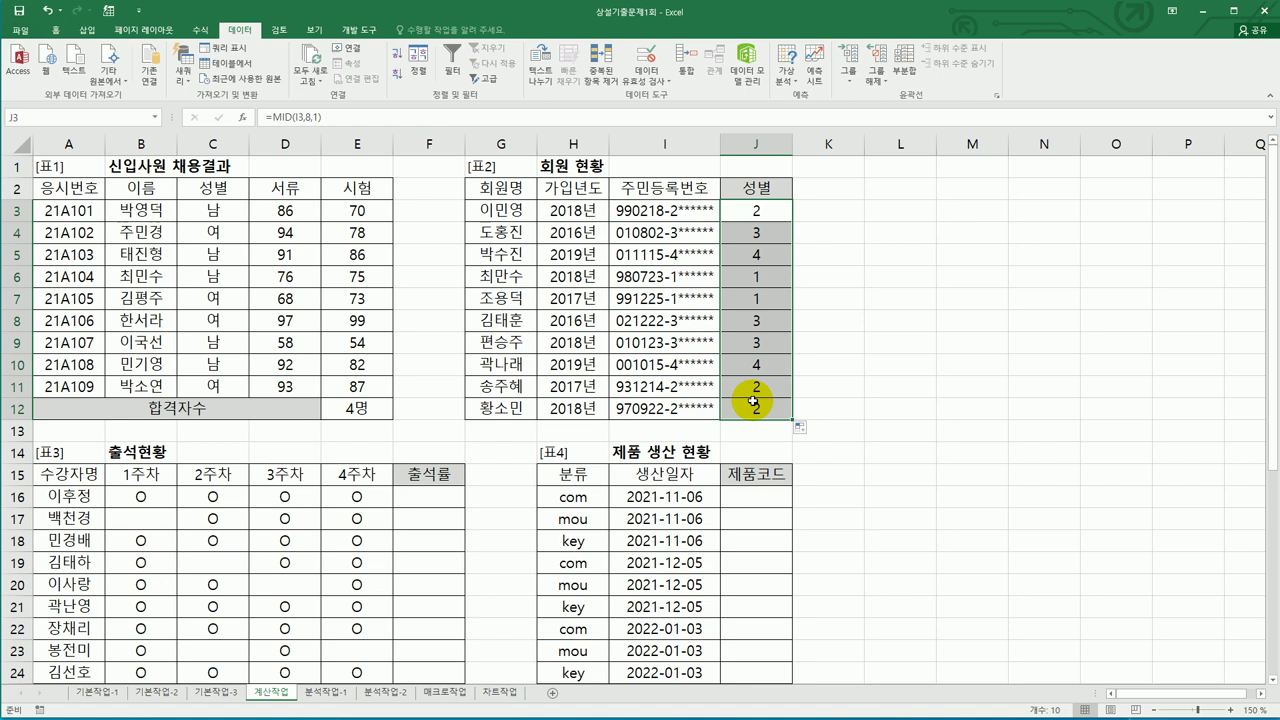
Step: Wrap J3's MID function in MOD with divisor 2, making the formula =MOD(MID(I3,8,1),2)
{"action": "left_click", "coordinate": [755, 212]}
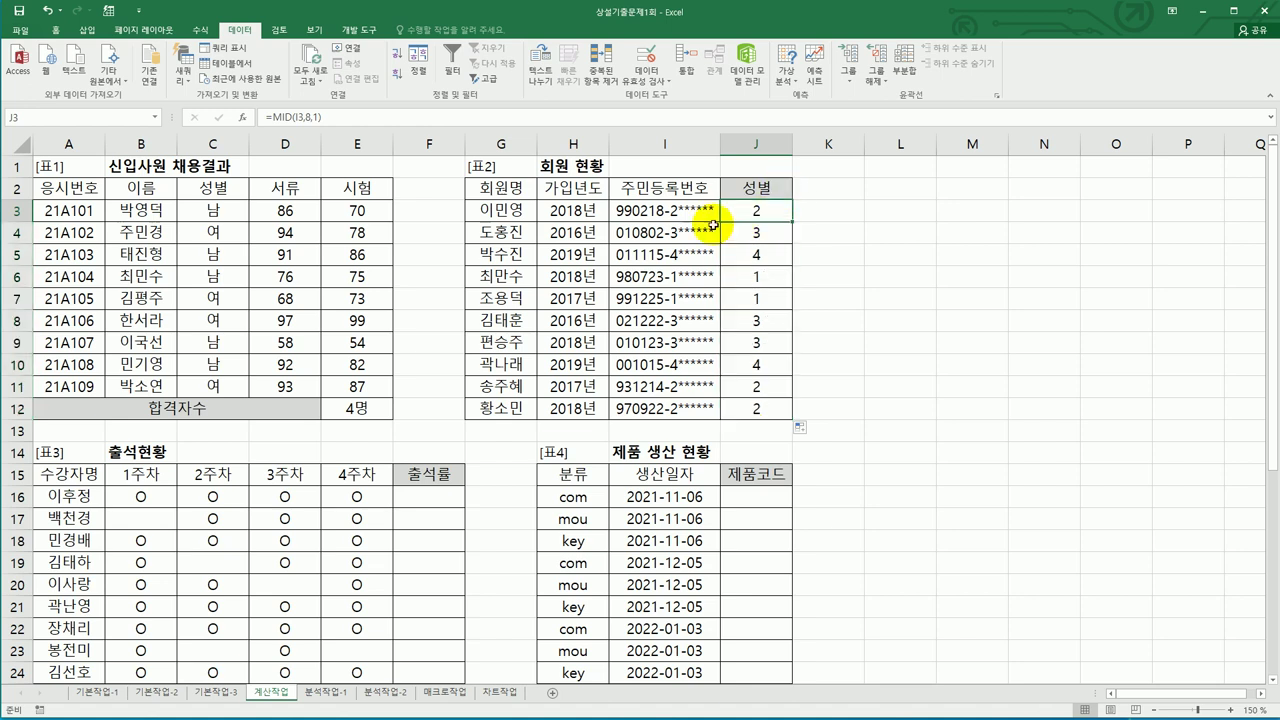
{"action": "double_click", "coordinate": [753, 210]}
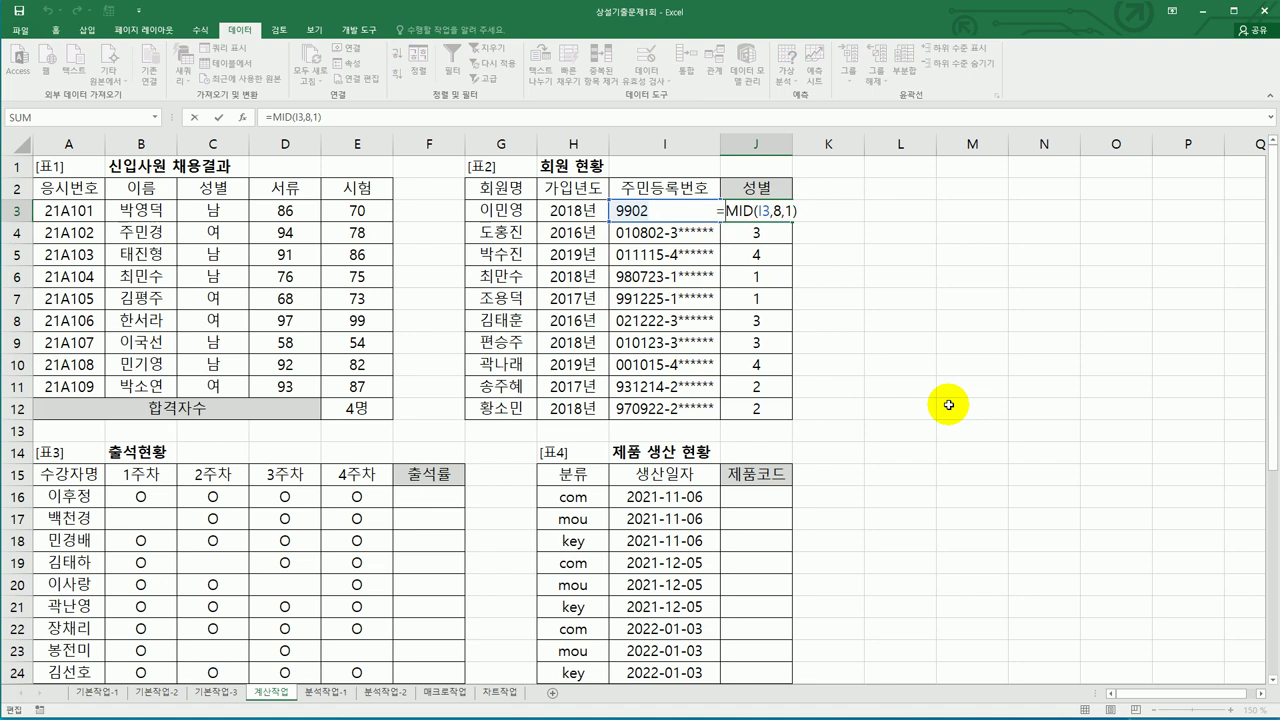
{"action": "type", "text": "mod"}
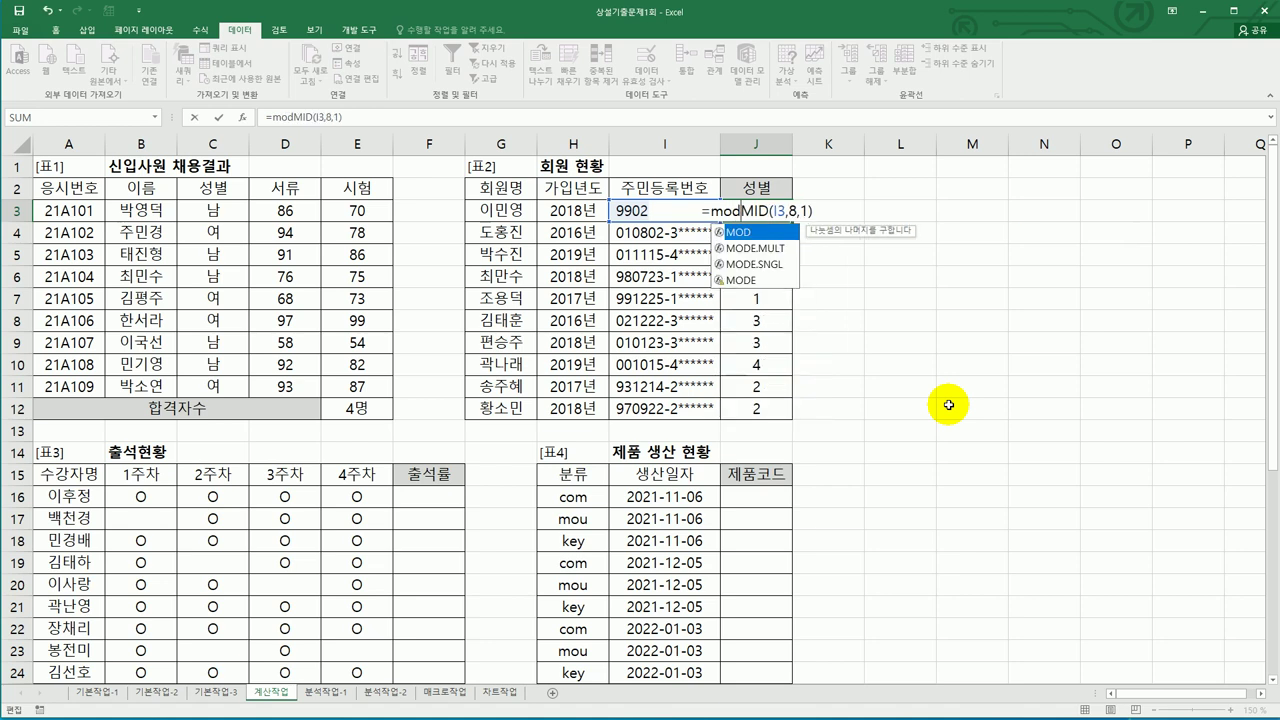
{"action": "key", "text": "Tab"}
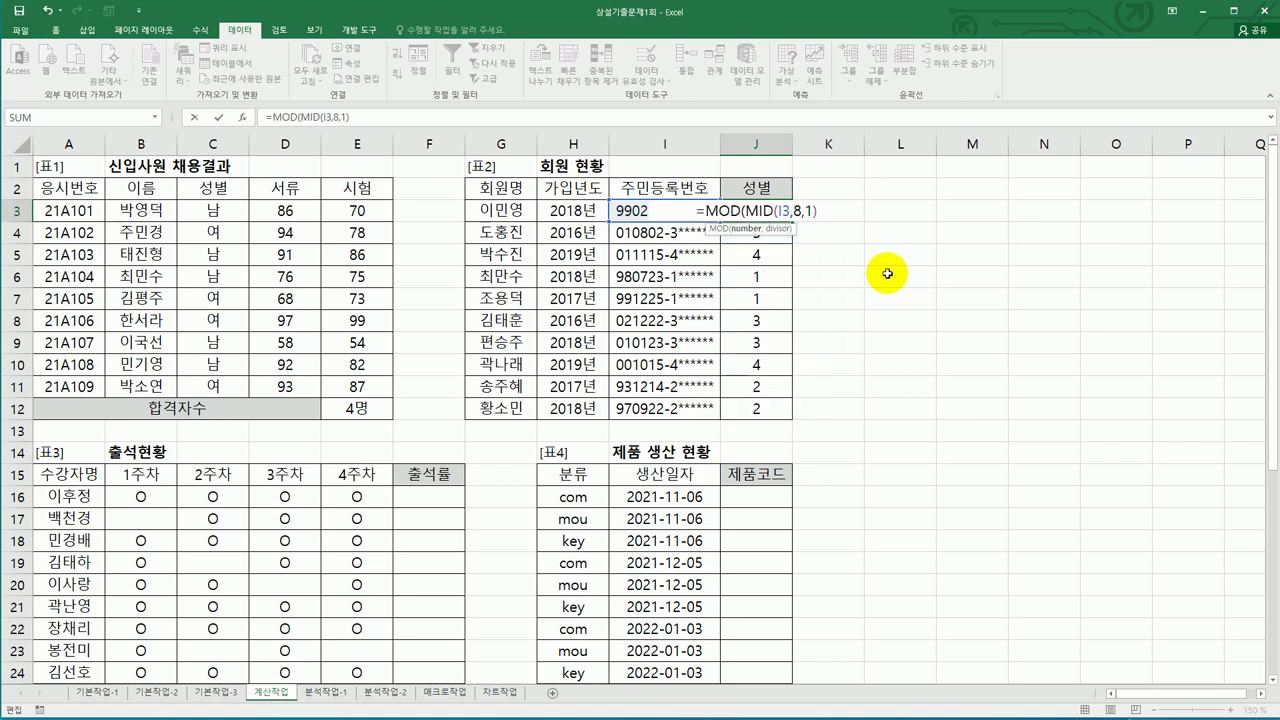
{"action": "type", "text": ","}
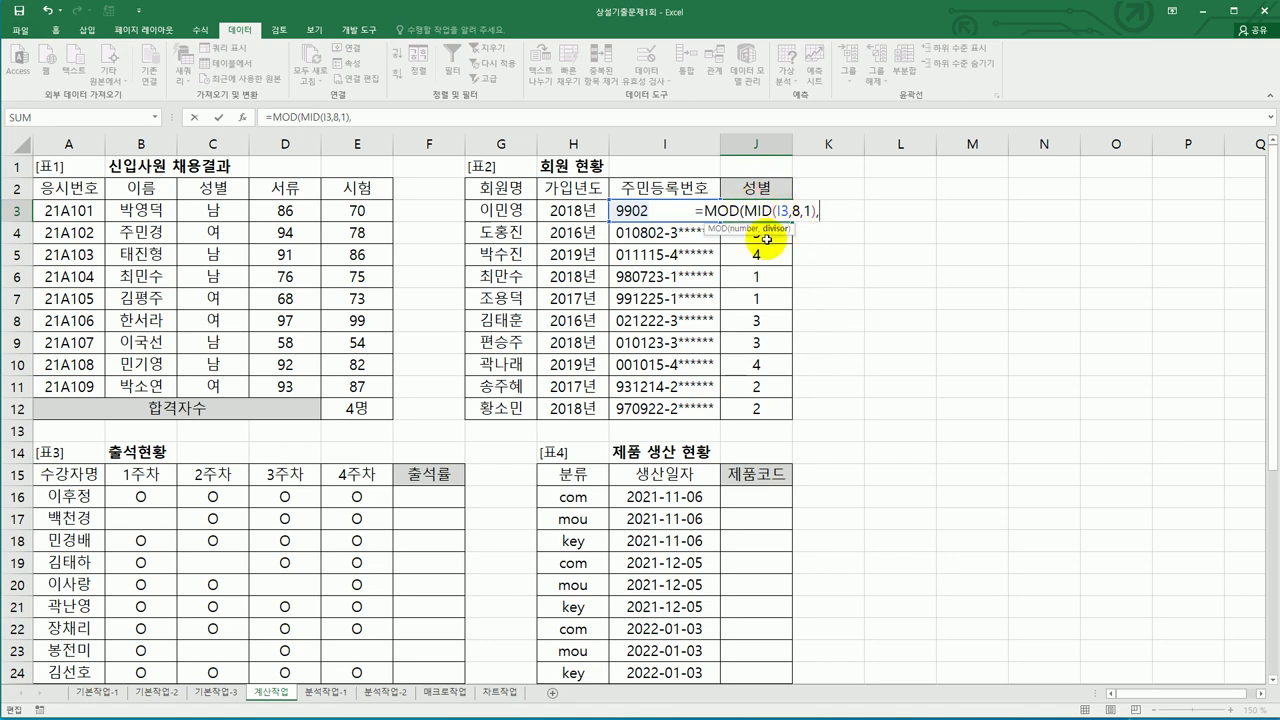
{"action": "type", "text": "2"}
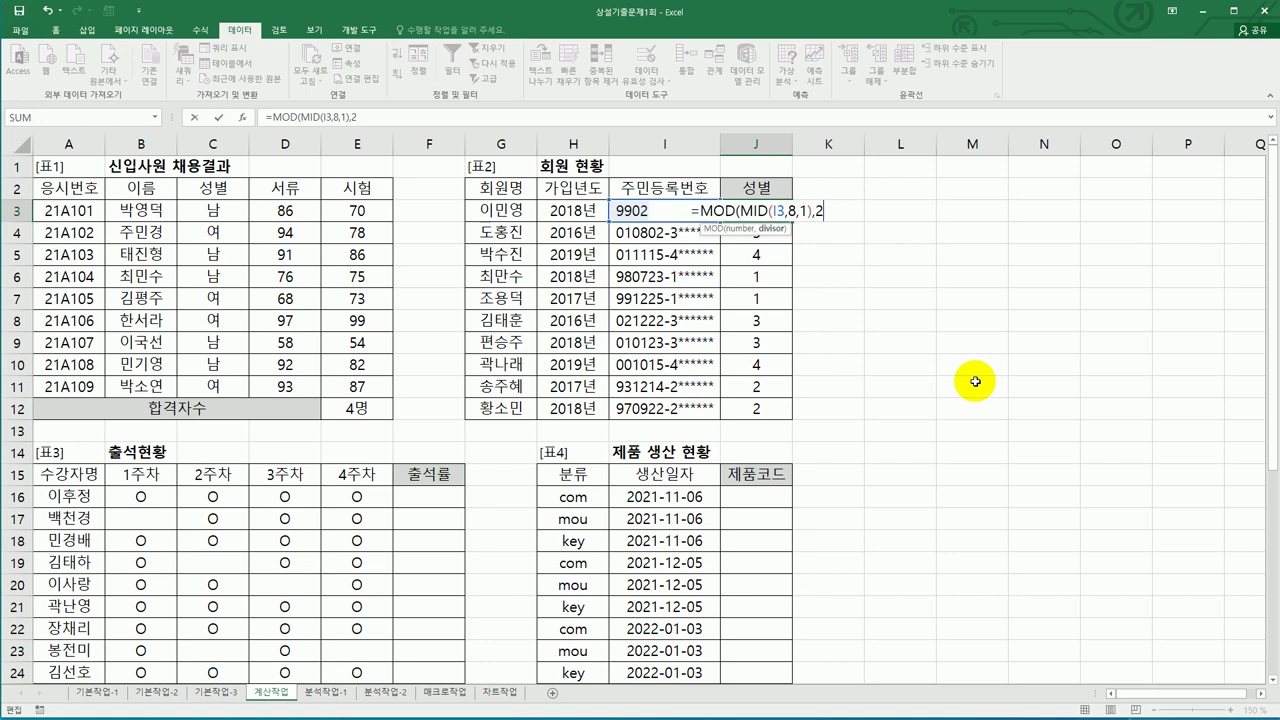
{"action": "type", "text": ")"}
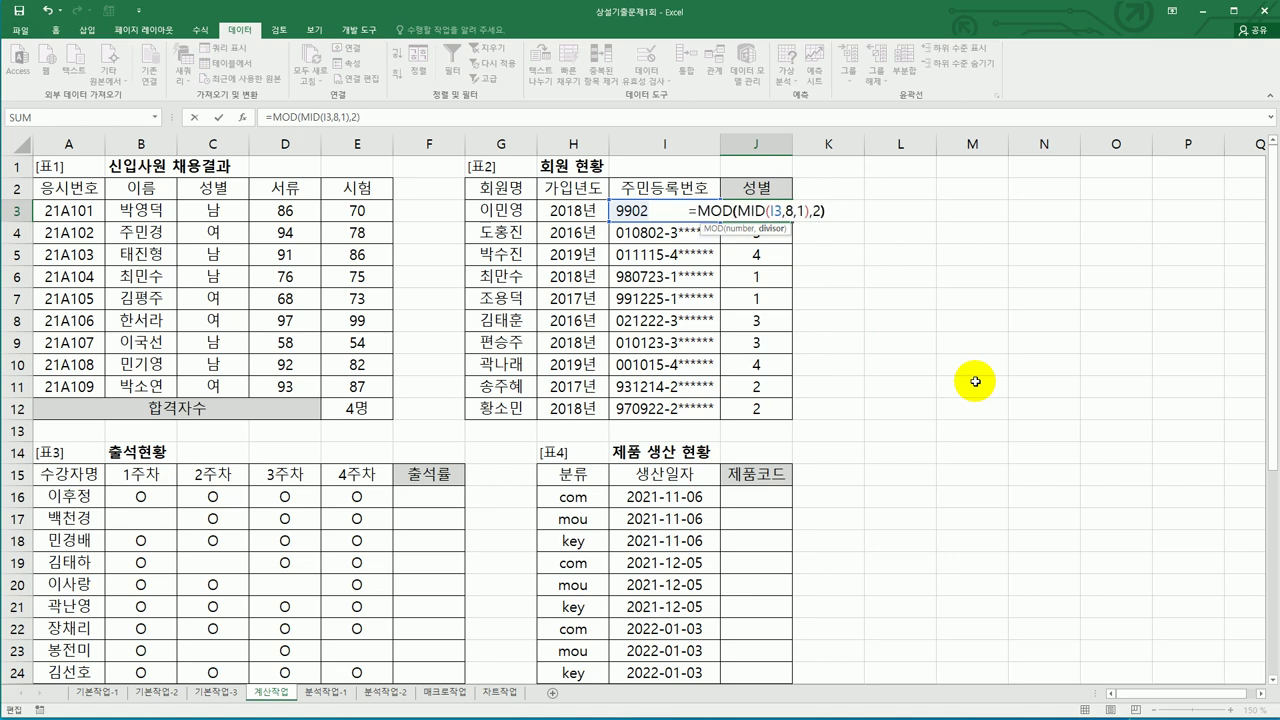
{"action": "key", "text": "Return"}
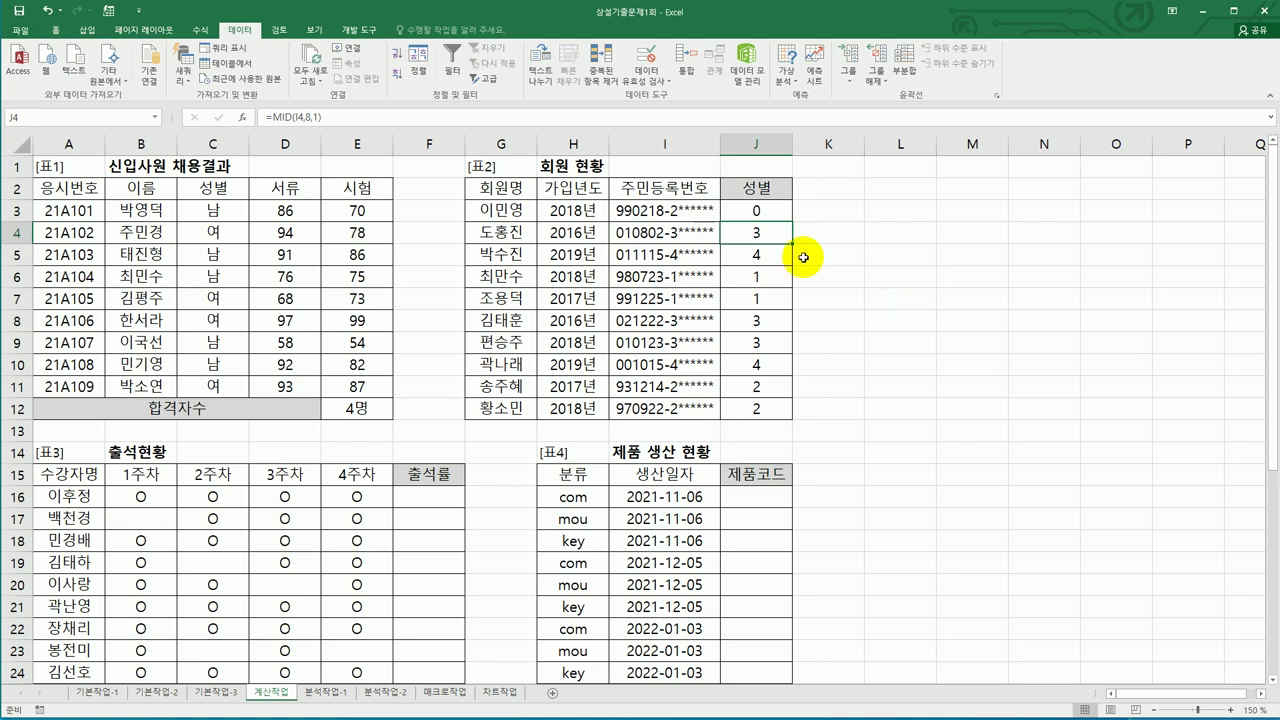
Step: Fill J3's MOD formula down the 성별 column through J12 and return to J3
{"action": "left_click", "coordinate": [759, 211]}
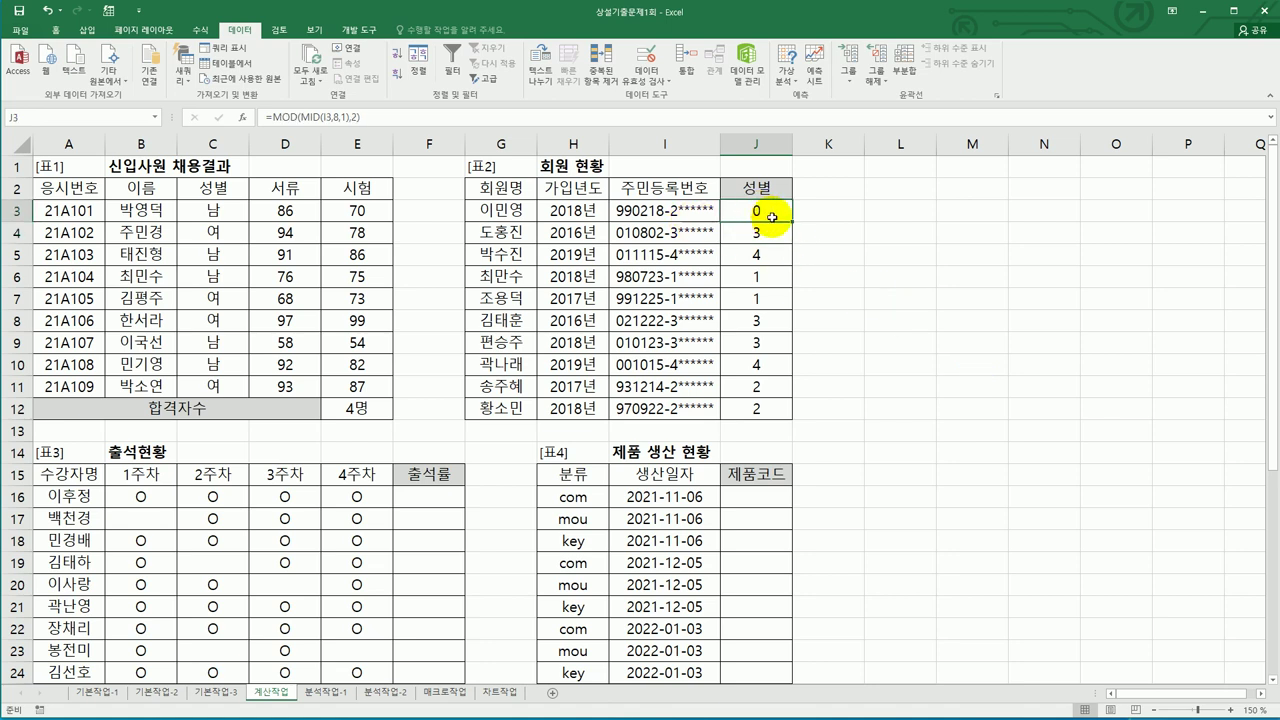
{"action": "left_click_drag", "start_coordinate": [793, 223], "coordinate": [777, 410]}
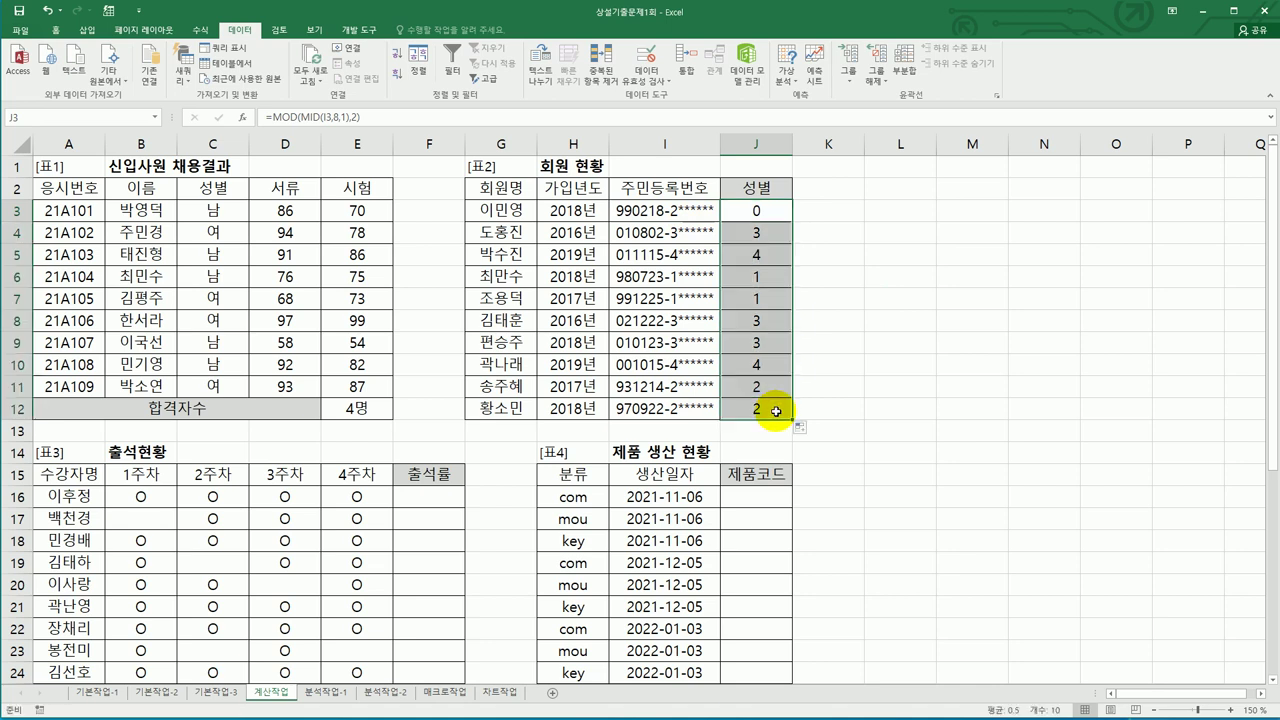
{"action": "left_click", "coordinate": [759, 253]}
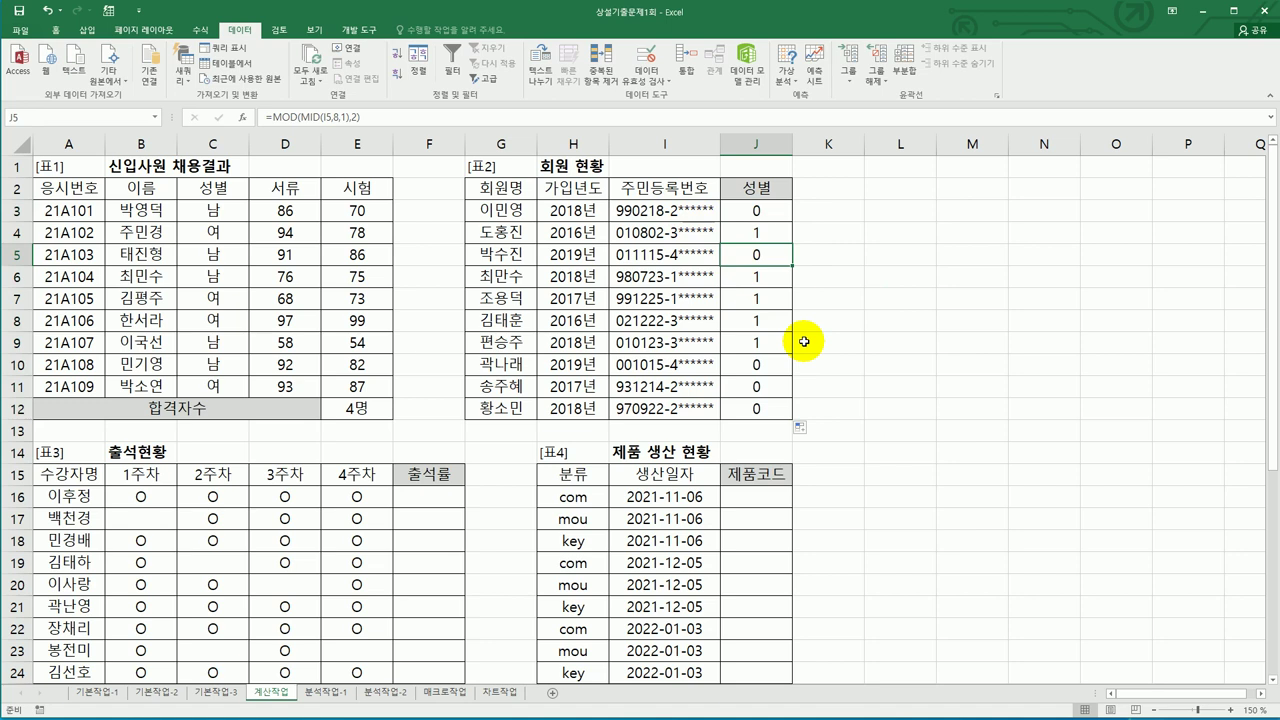
{"action": "left_click", "coordinate": [751, 210]}
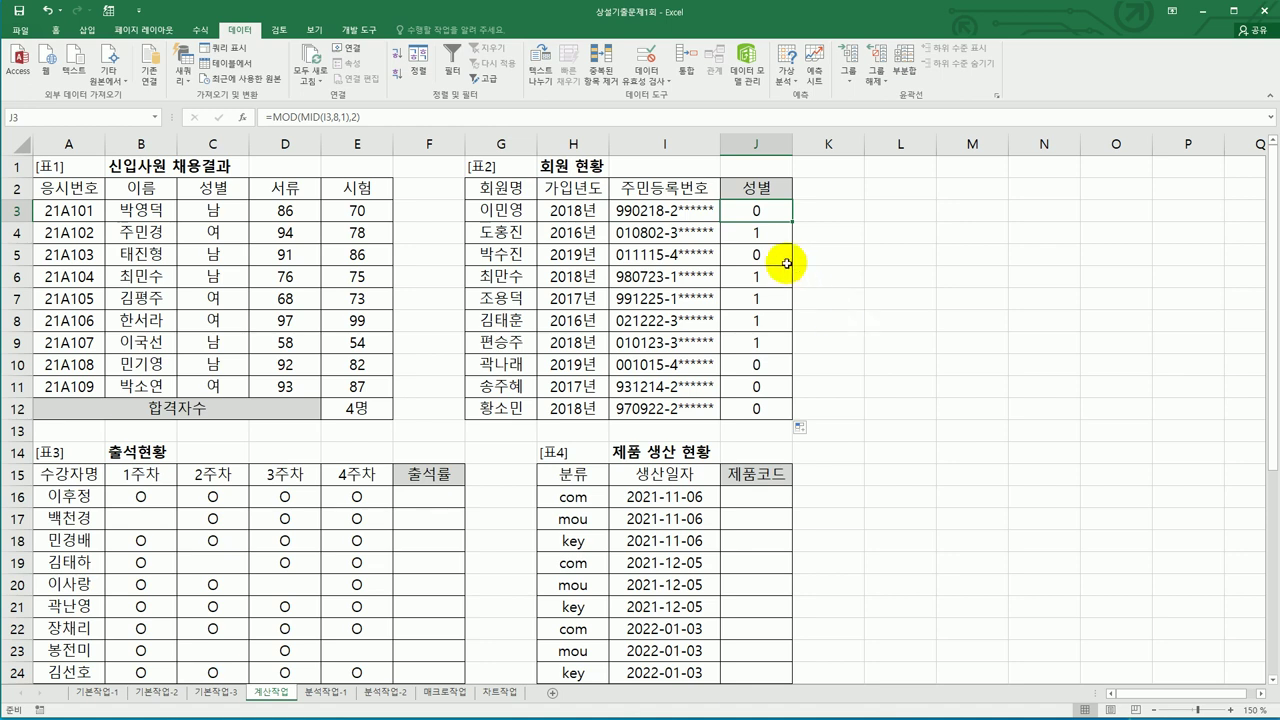
Step: Wrap J3's MOD formula in an IF function with the logical test MOD(MID(I3,8,1),2)=1
{"action": "double_click", "coordinate": [756, 211]}
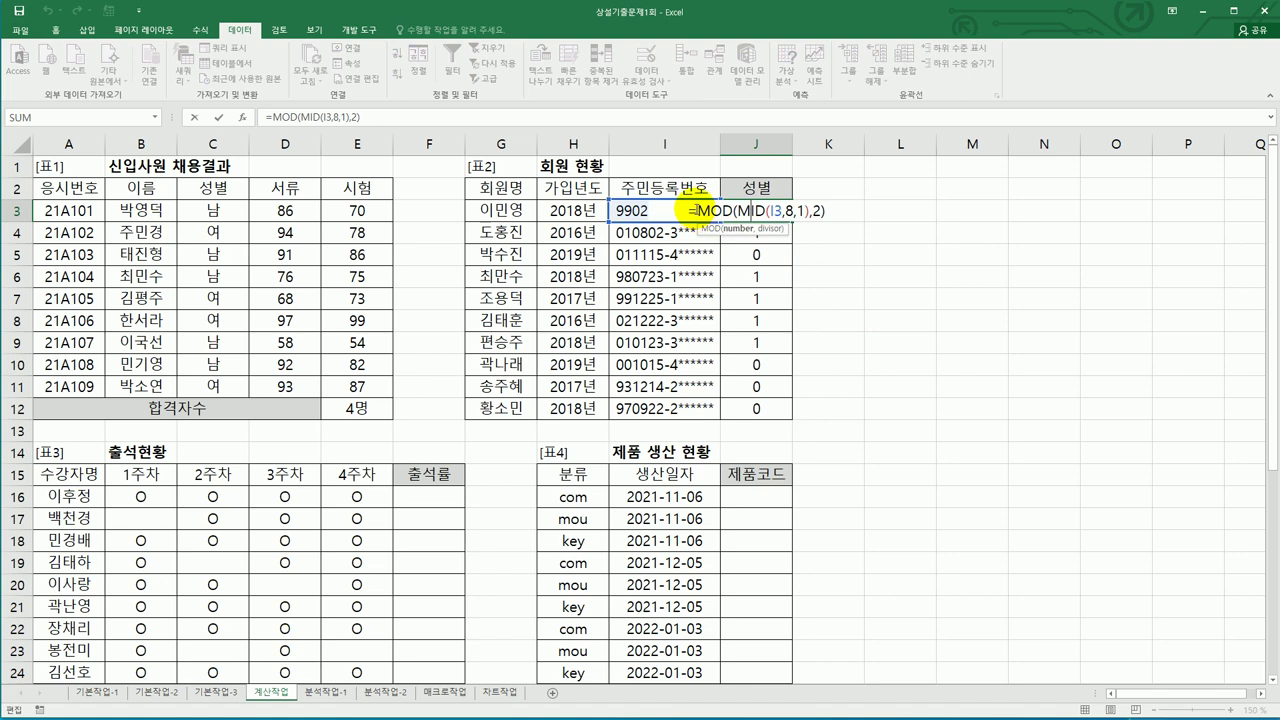
{"action": "type", "text": "if("}
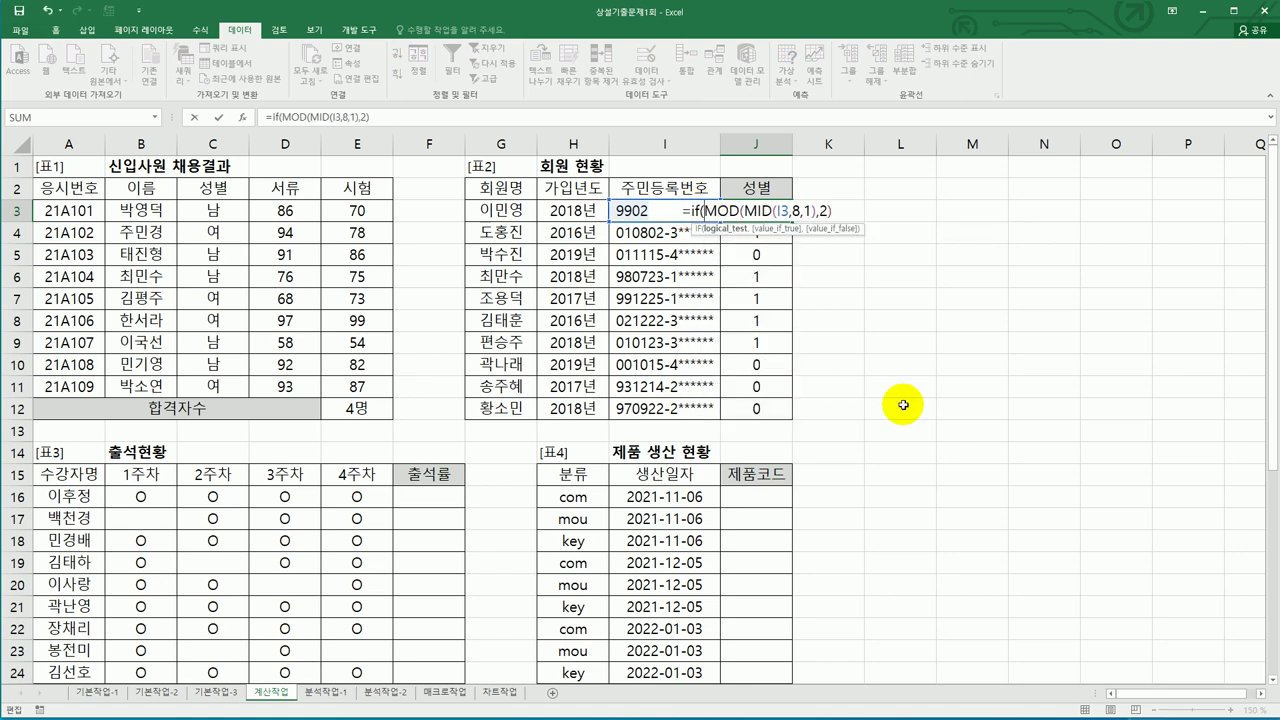
{"action": "left_click", "coordinate": [842, 212]}
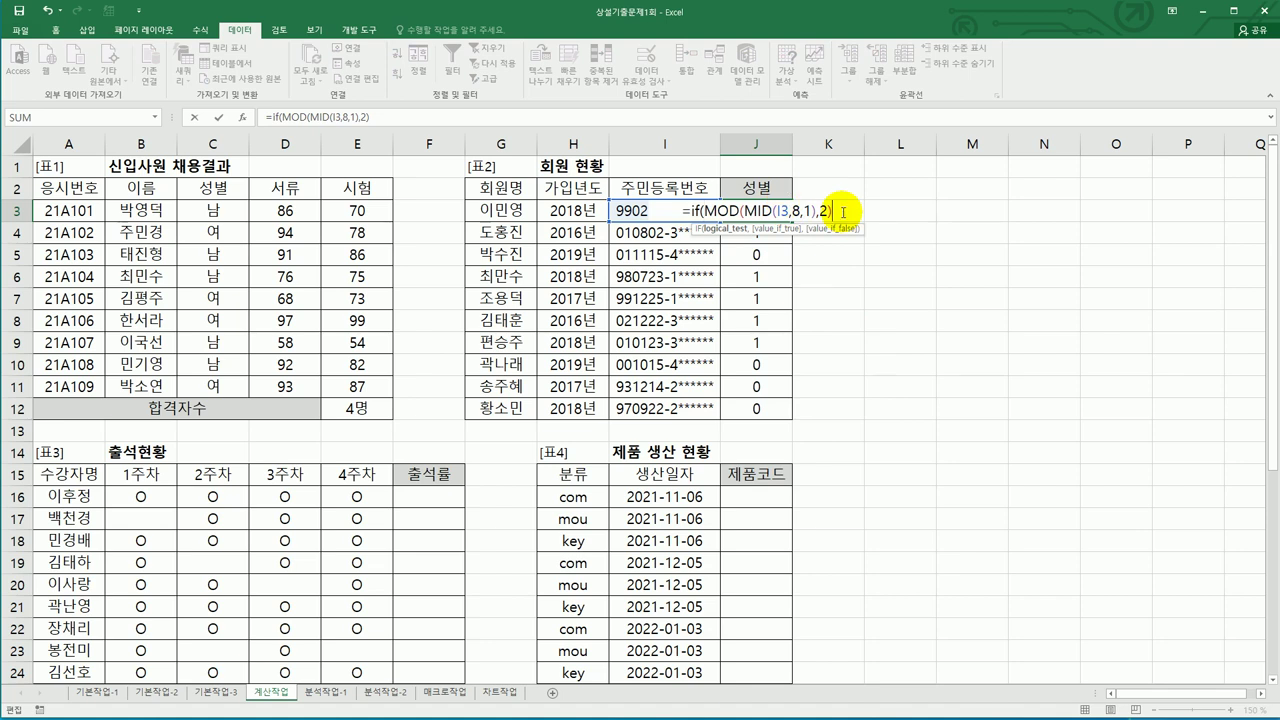
{"action": "type", "text": "="}
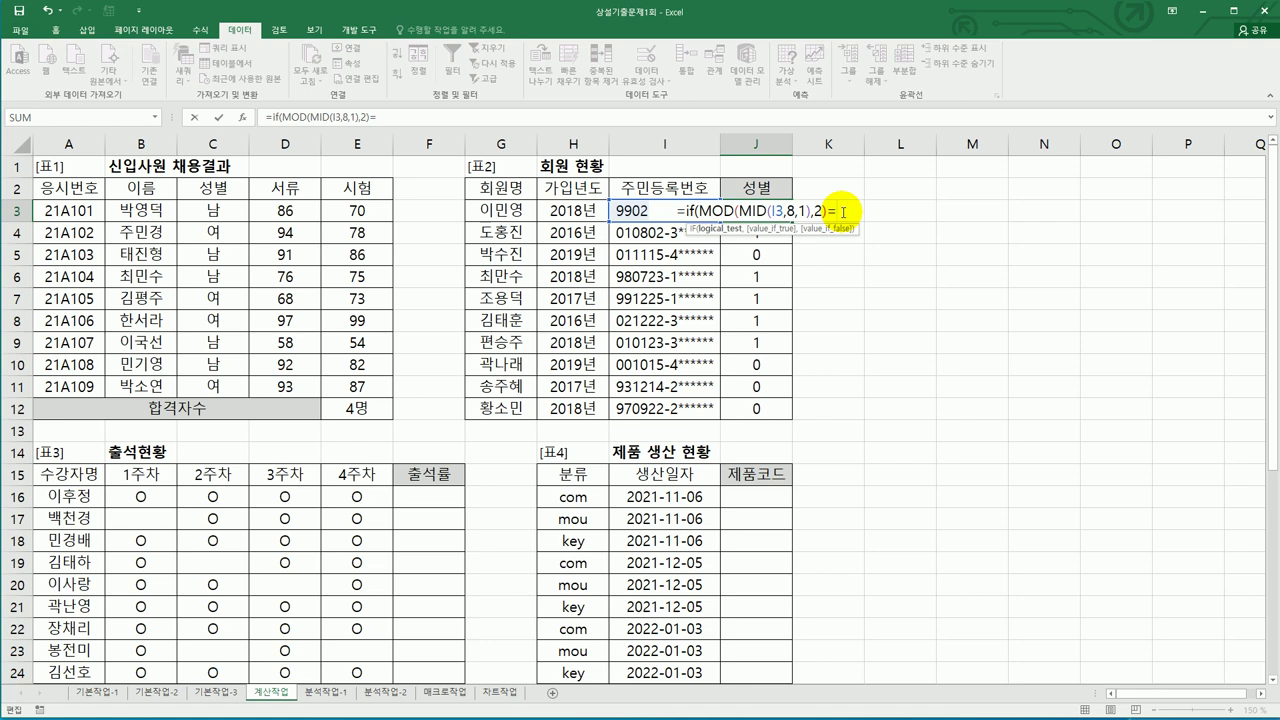
{"action": "type", "text": "1,\""}
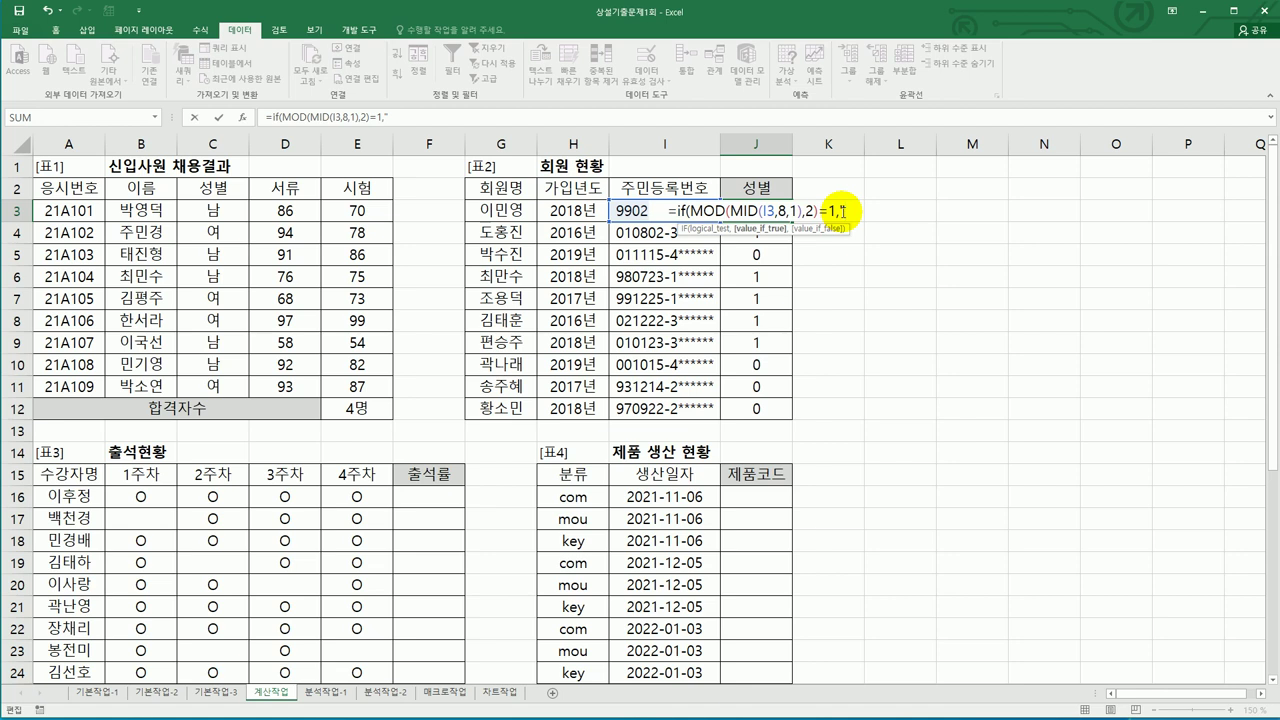
{"action": "type", "text": "남자"}
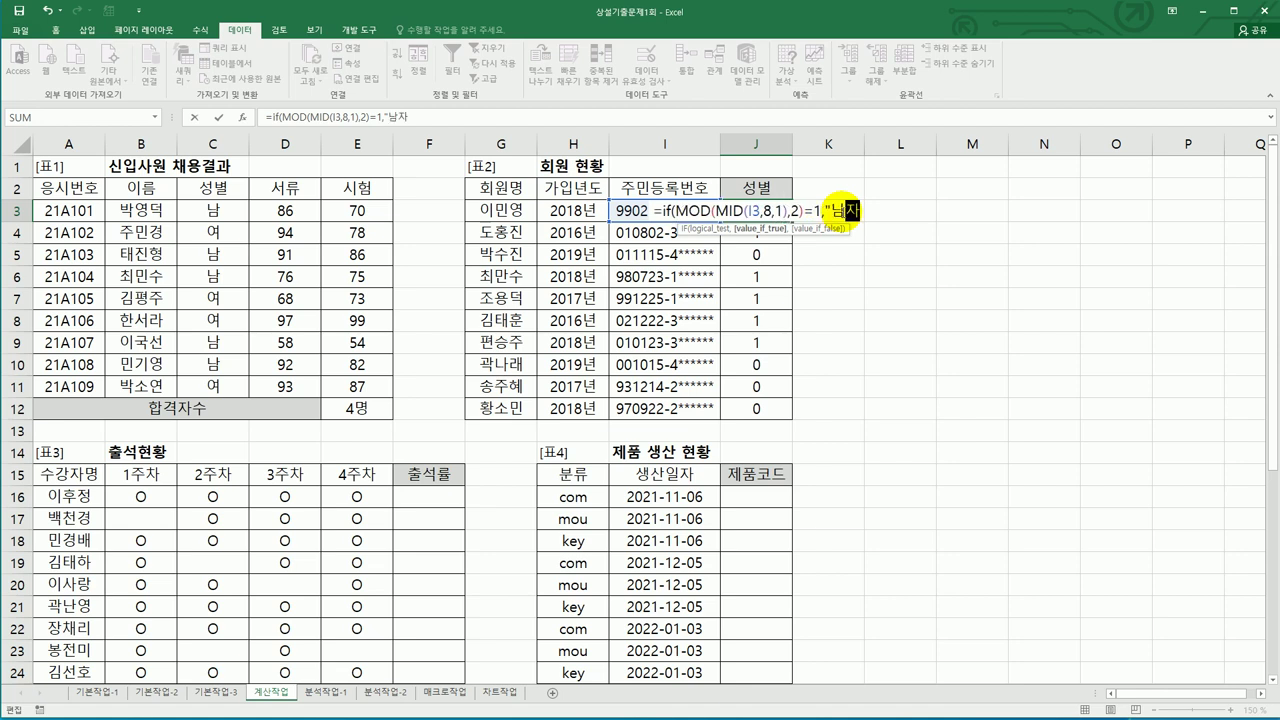
{"action": "type", "text": "\",\"여자\""}
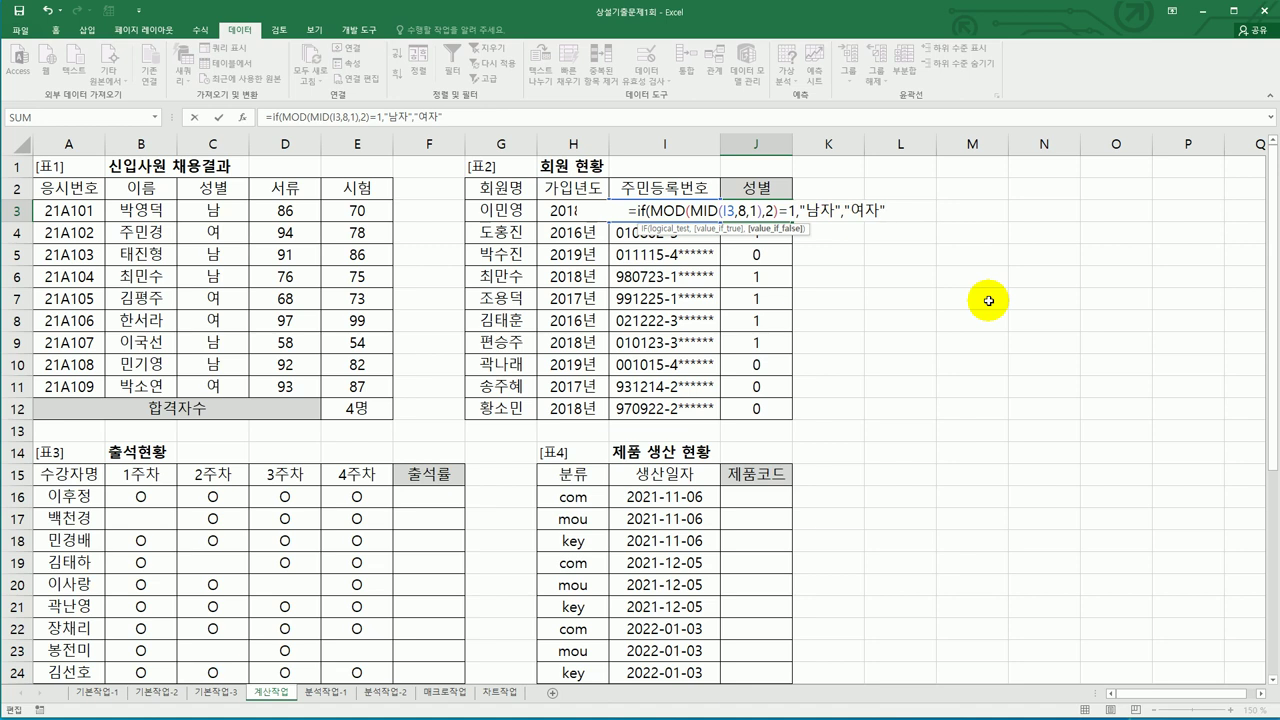
{"action": "key", "text": "BackSpace"}
{"action": "key", "text": "BackSpace"}
{"action": "key", "text": "BackSpace"}
{"action": "key", "text": "BackSpace"}
{"action": "key", "text": "BackSpace"}
{"action": "key", "text": "BackSpace"}
{"action": "key", "text": "BackSpace"}
{"action": "key", "text": "BackSpace"}
{"action": "key", "text": "BackSpace"}
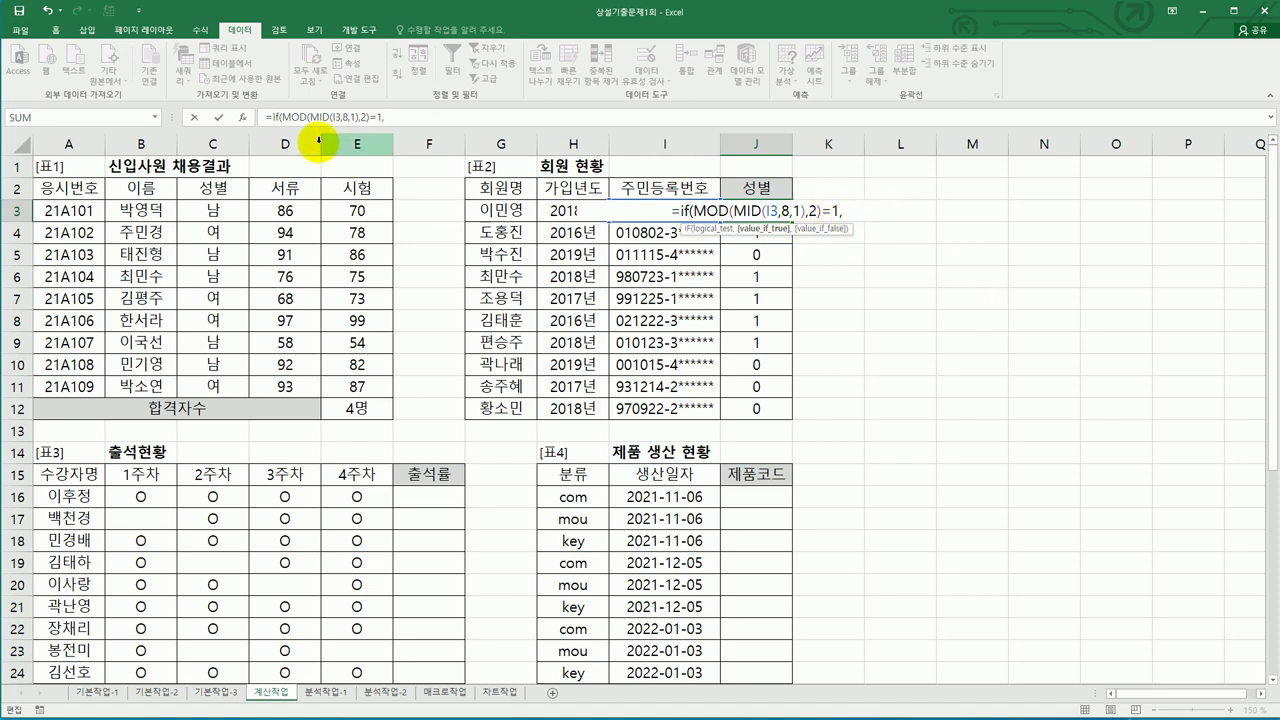
Step: Using the function arguments dialog, set J3's IF results to "남자" for true and "여자" for false, and fill the formula down through J12
{"action": "left_click", "coordinate": [243, 118]}
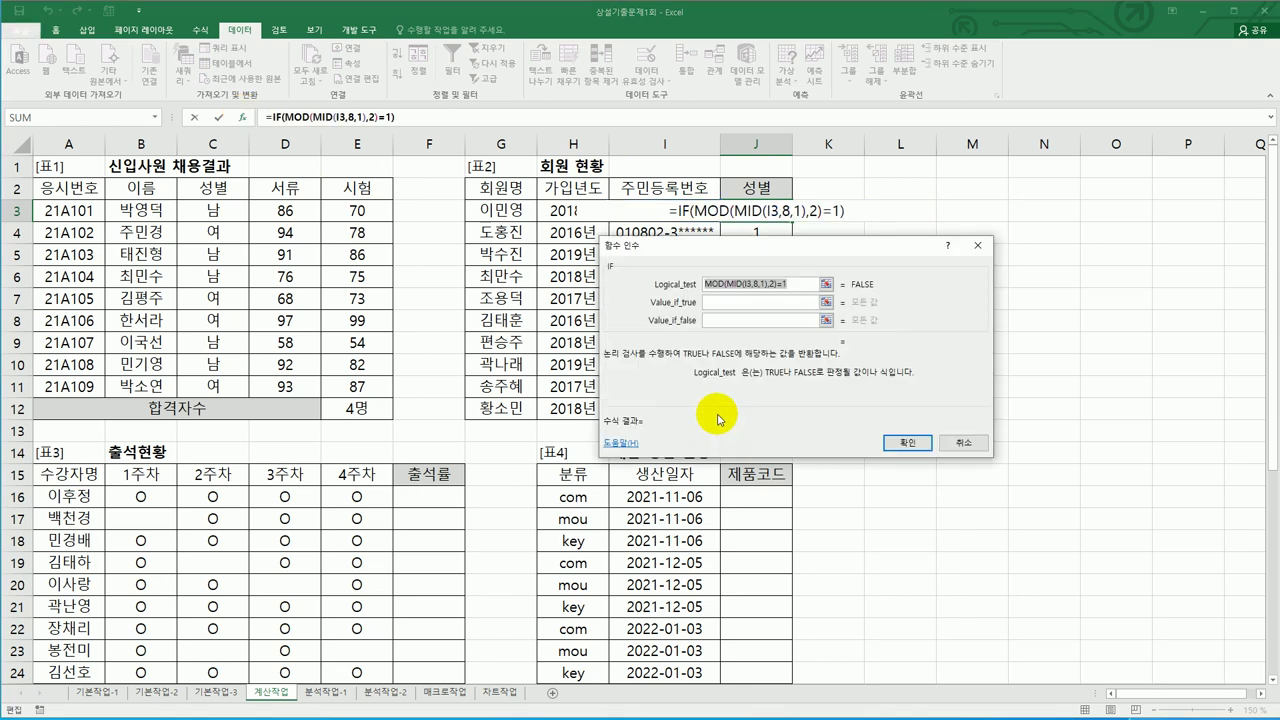
{"action": "left_click_drag", "start_coordinate": [743, 258], "coordinate": [813, 316]}
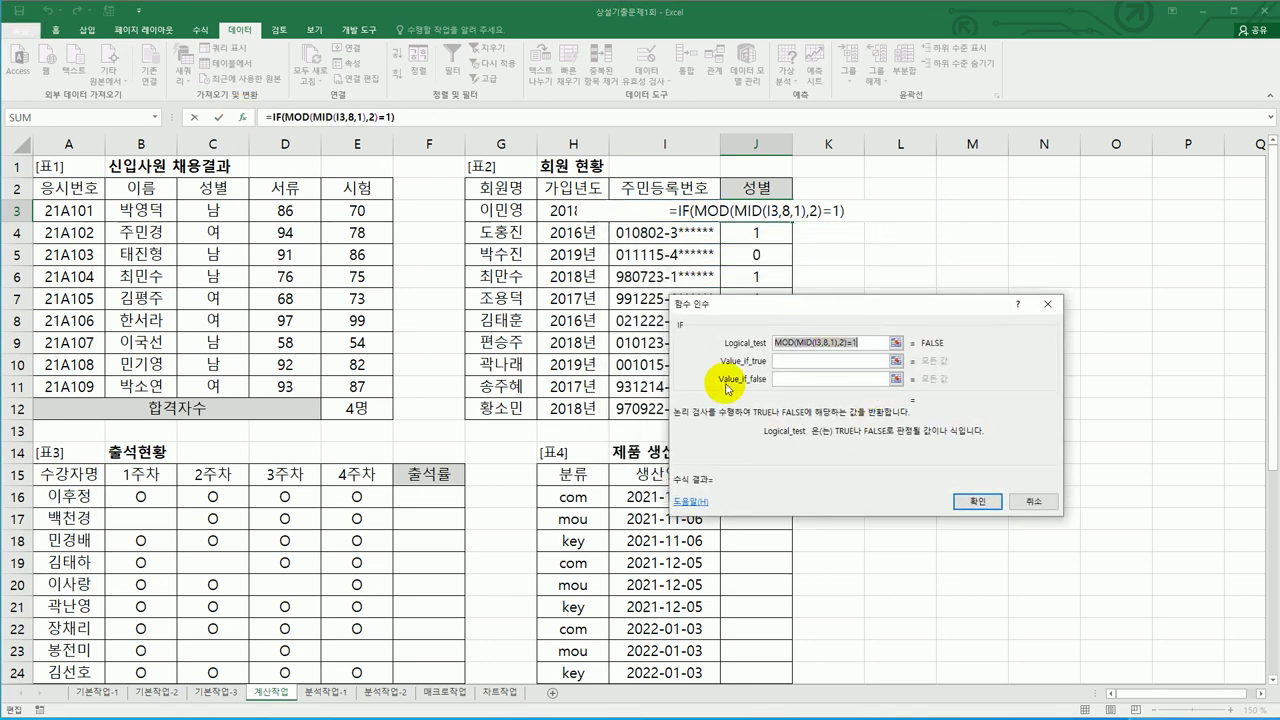
{"action": "left_click", "coordinate": [845, 362]}
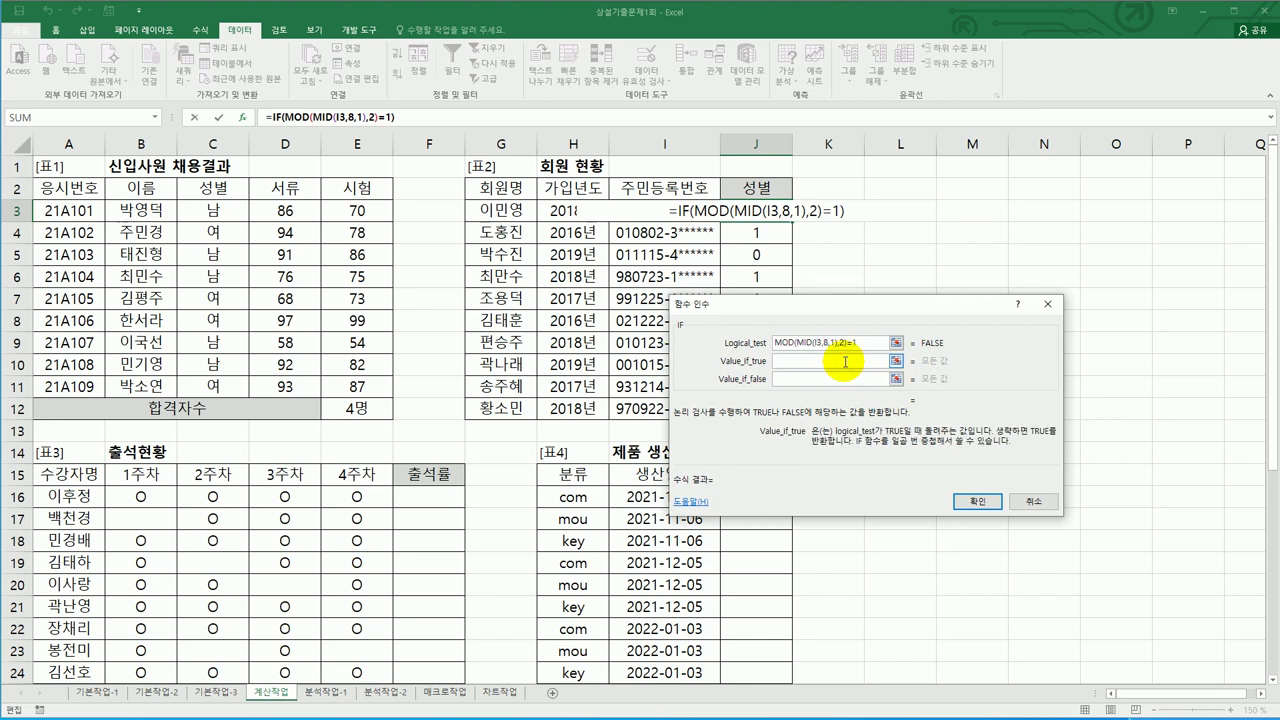
{"action": "type", "text": "남자"}
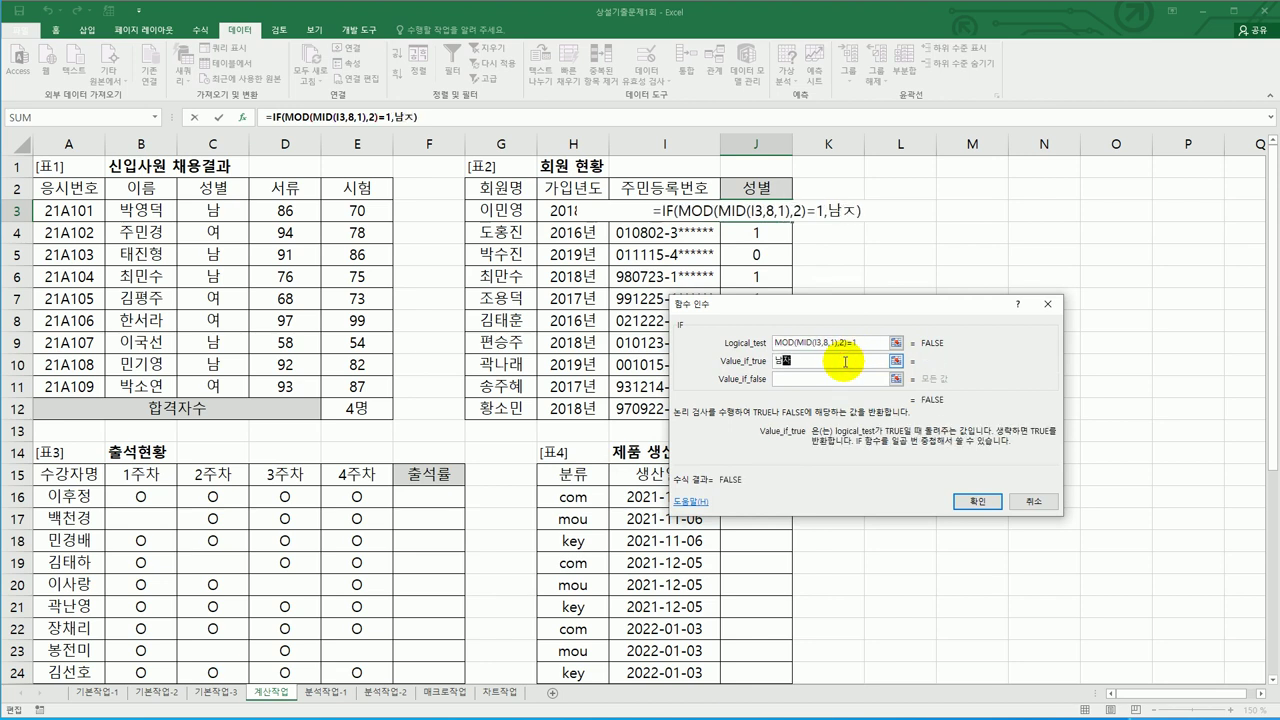
{"action": "key", "text": "Tab"}
{"action": "type", "text": "여자"}
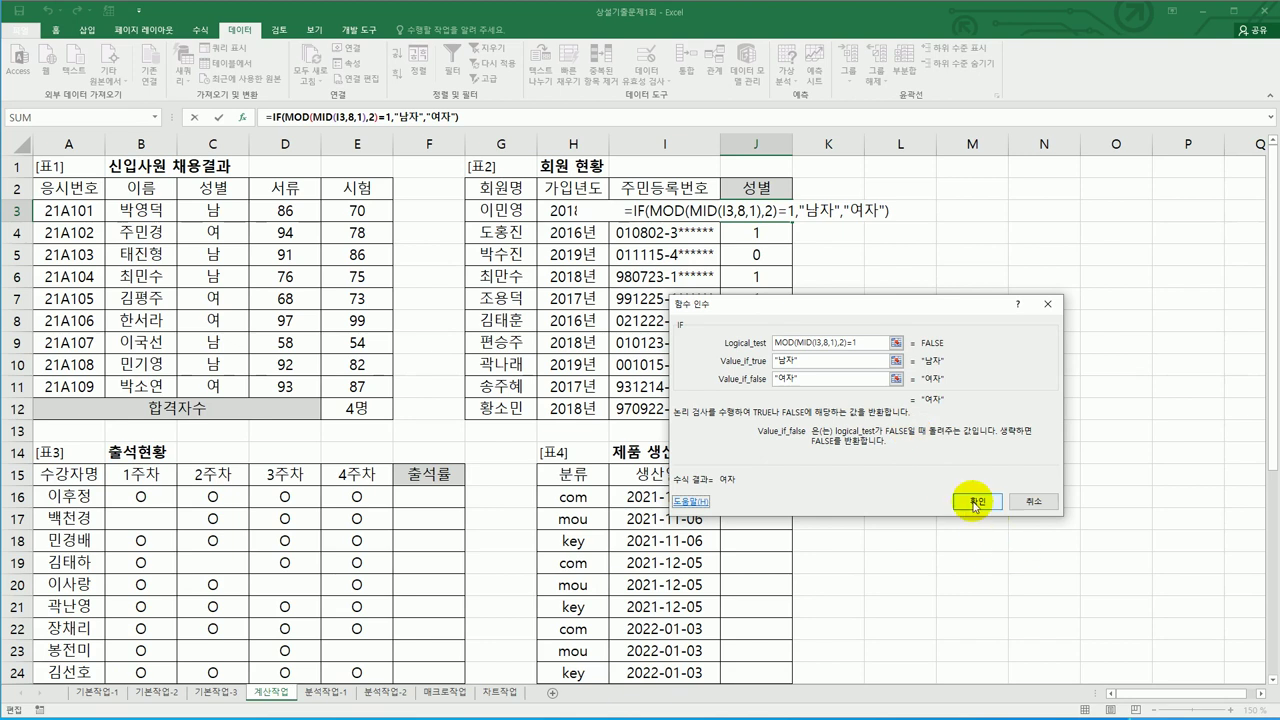
{"action": "left_click", "coordinate": [999, 451]}
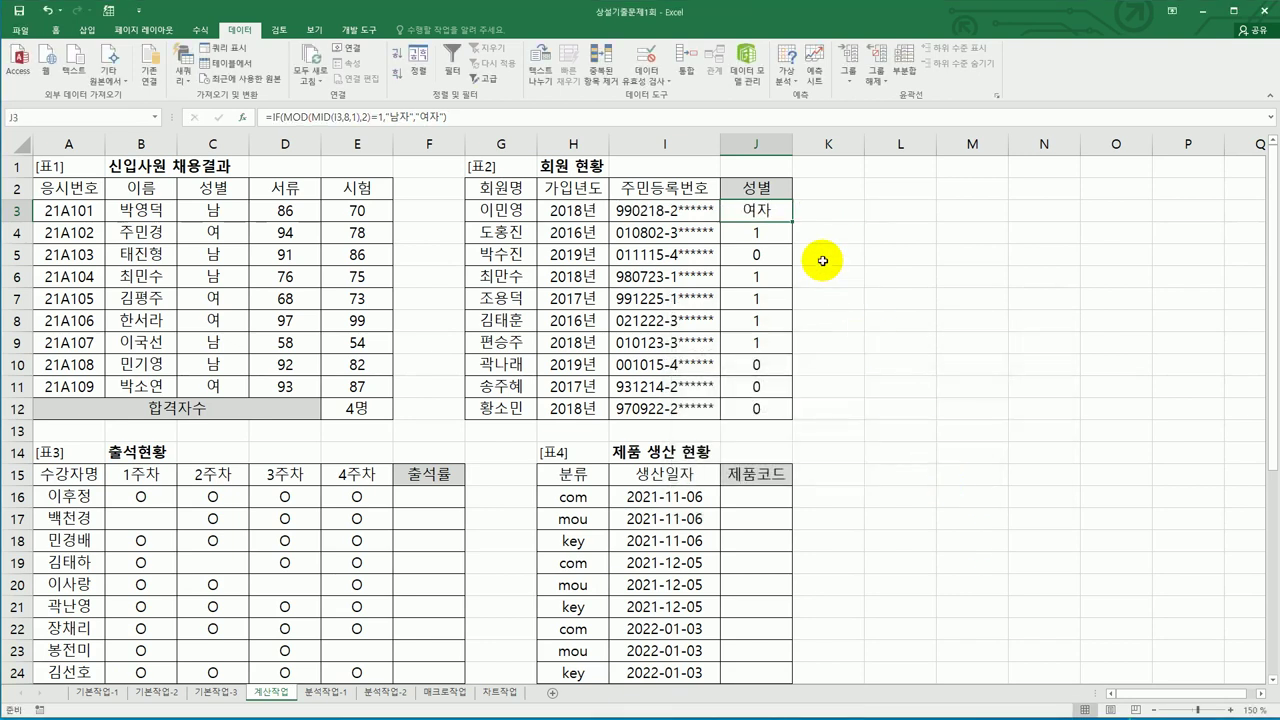
{"action": "left_click_drag", "start_coordinate": [792, 221], "coordinate": [779, 410]}
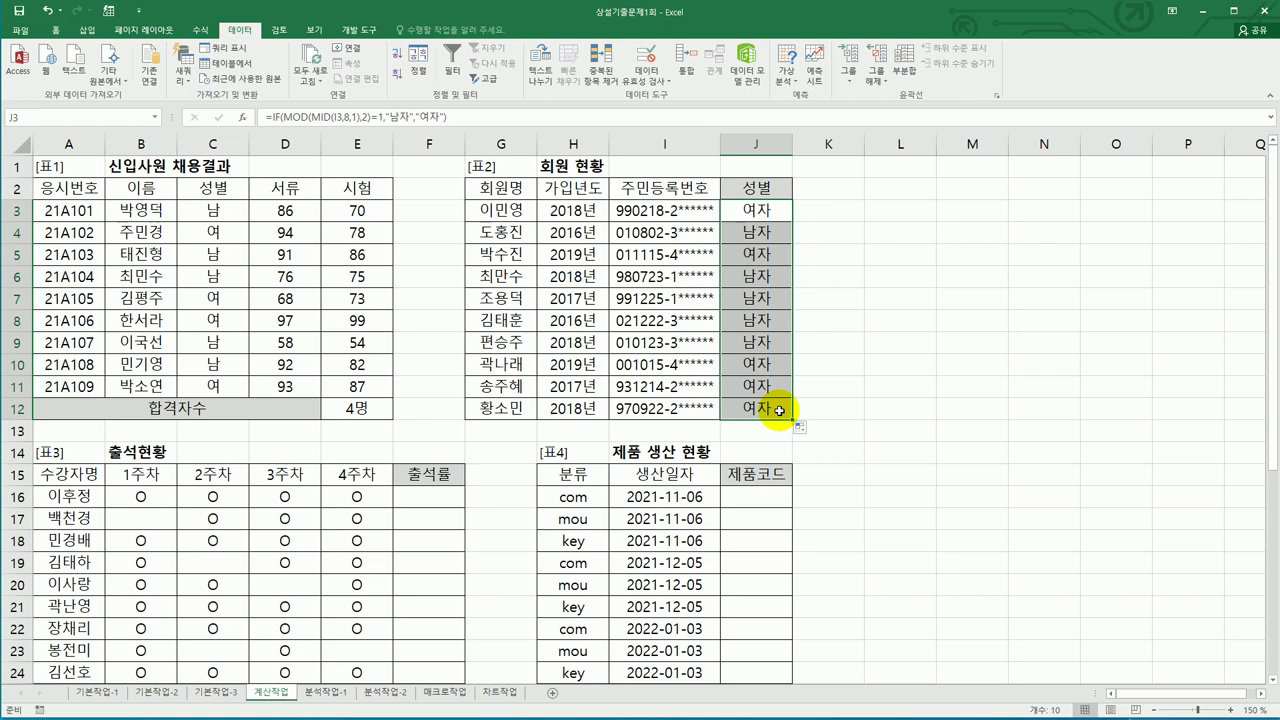
Step: Enter =COUNTA(B16:E16) in F16, the first 출석률 cell of 표3, to count the attended weeks
{"action": "scroll", "coordinate": [500, 440], "scroll_direction": "down", "scroll_amount": 4}
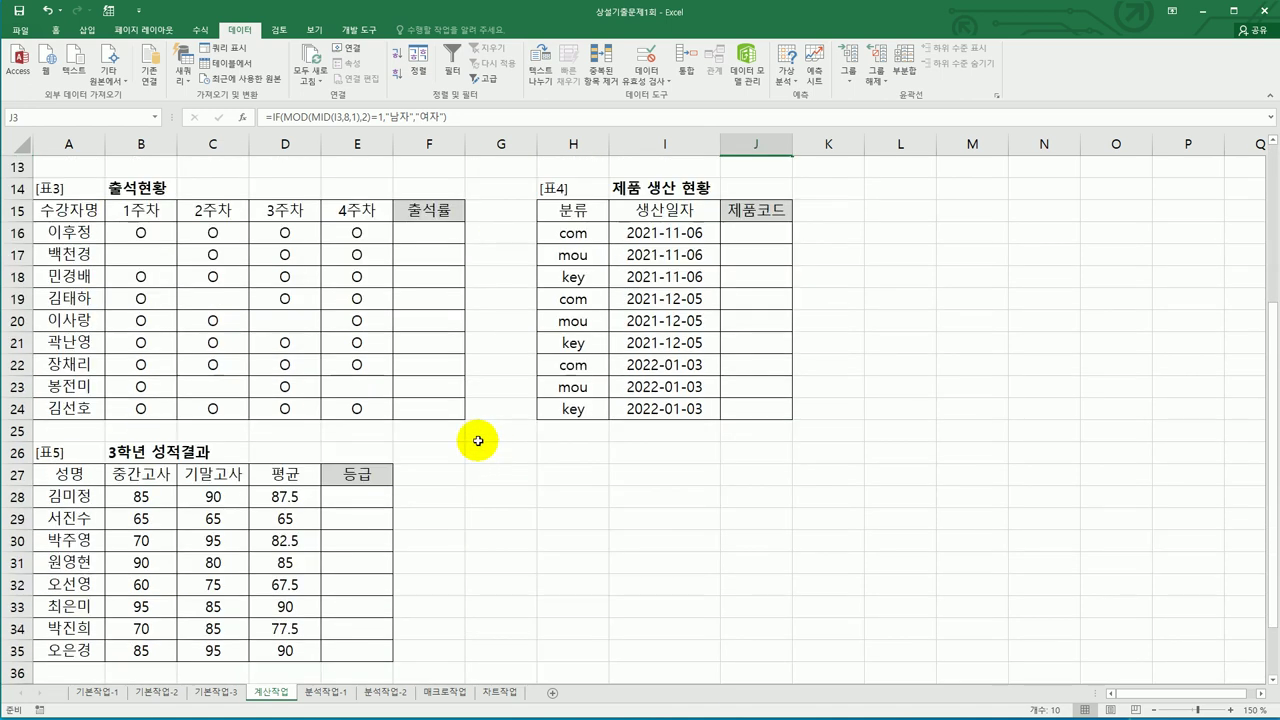
{"action": "left_click", "coordinate": [440, 233]}
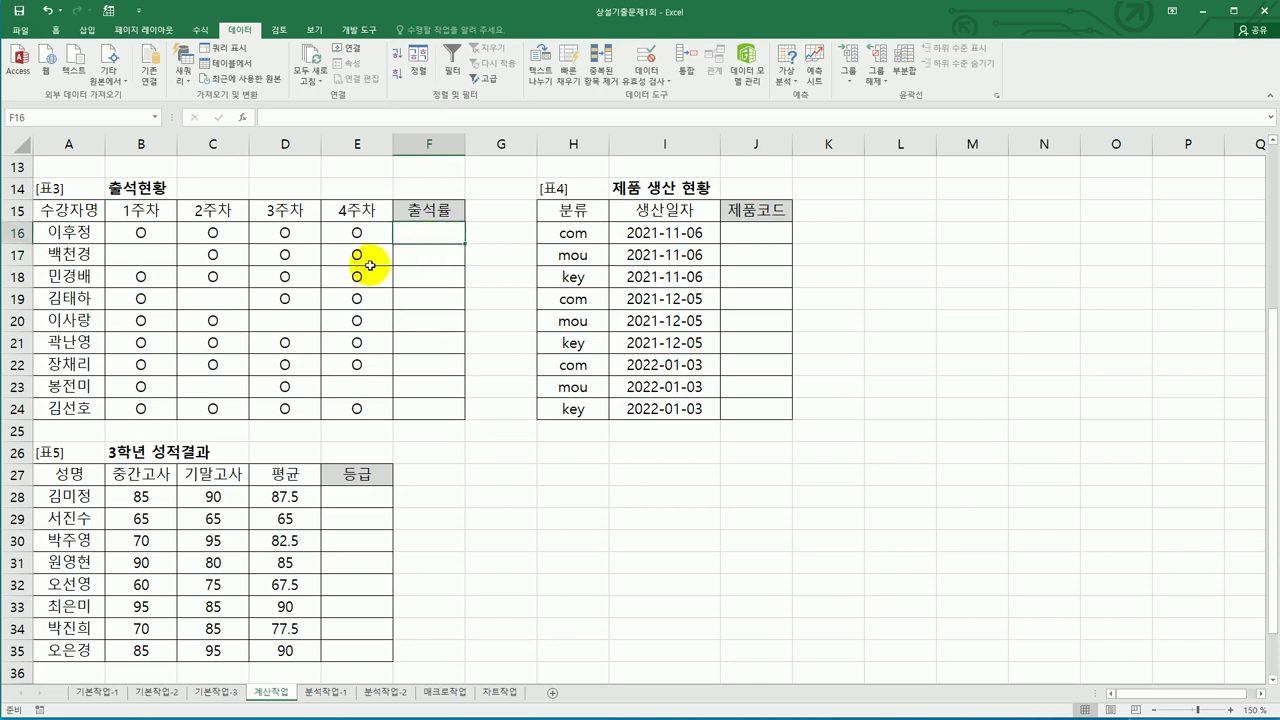
{"action": "left_click", "coordinate": [162, 233]}
{"action": "left_click", "coordinate": [226, 232]}
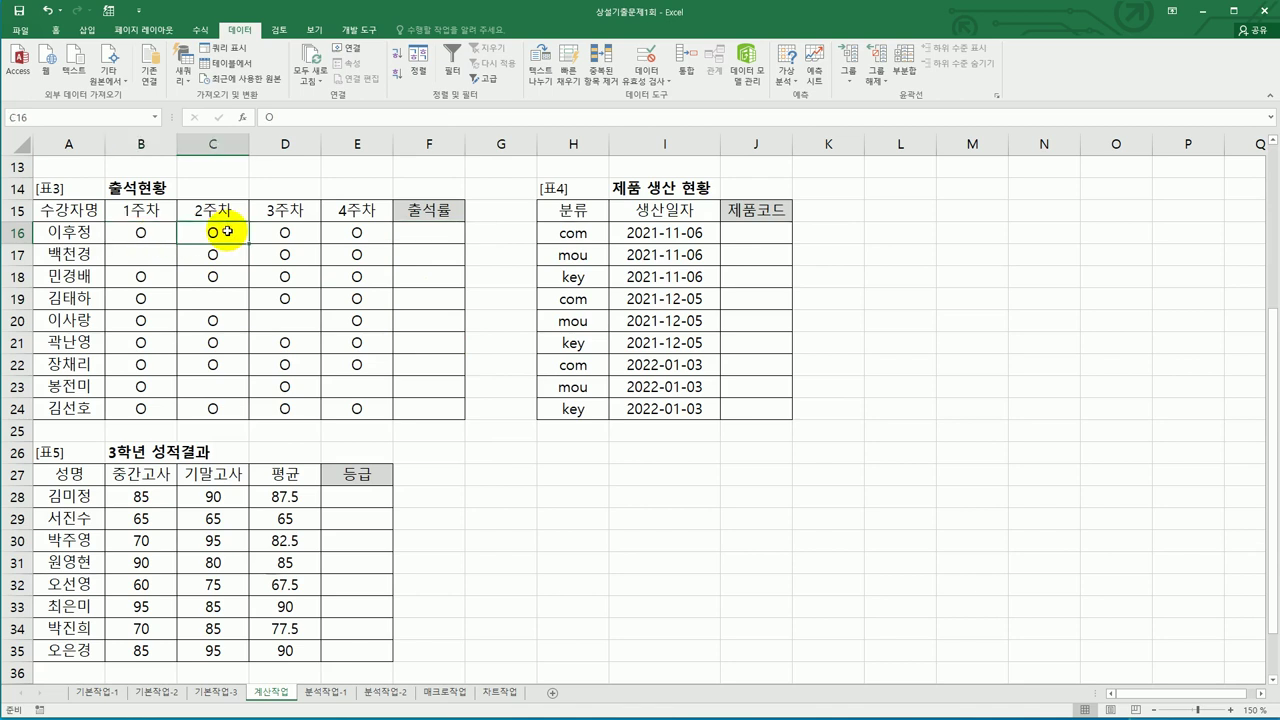
{"action": "left_click", "coordinate": [421, 233]}
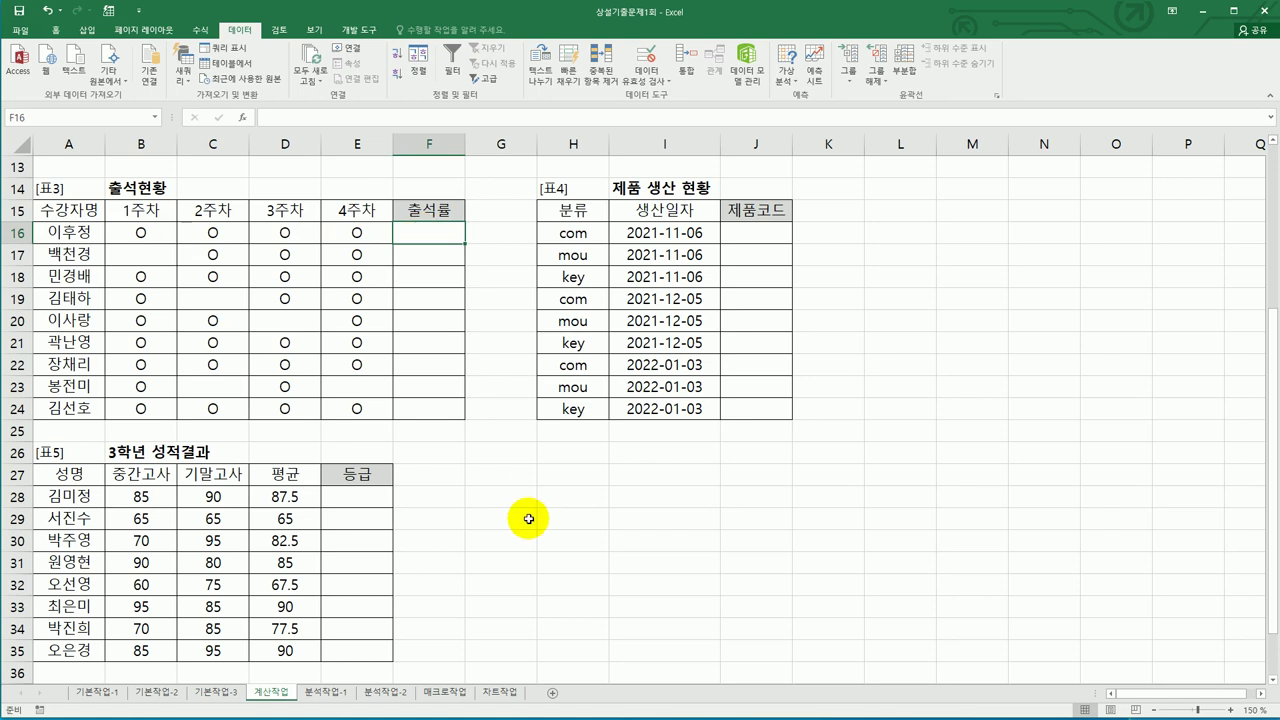
{"action": "type", "text": "="}
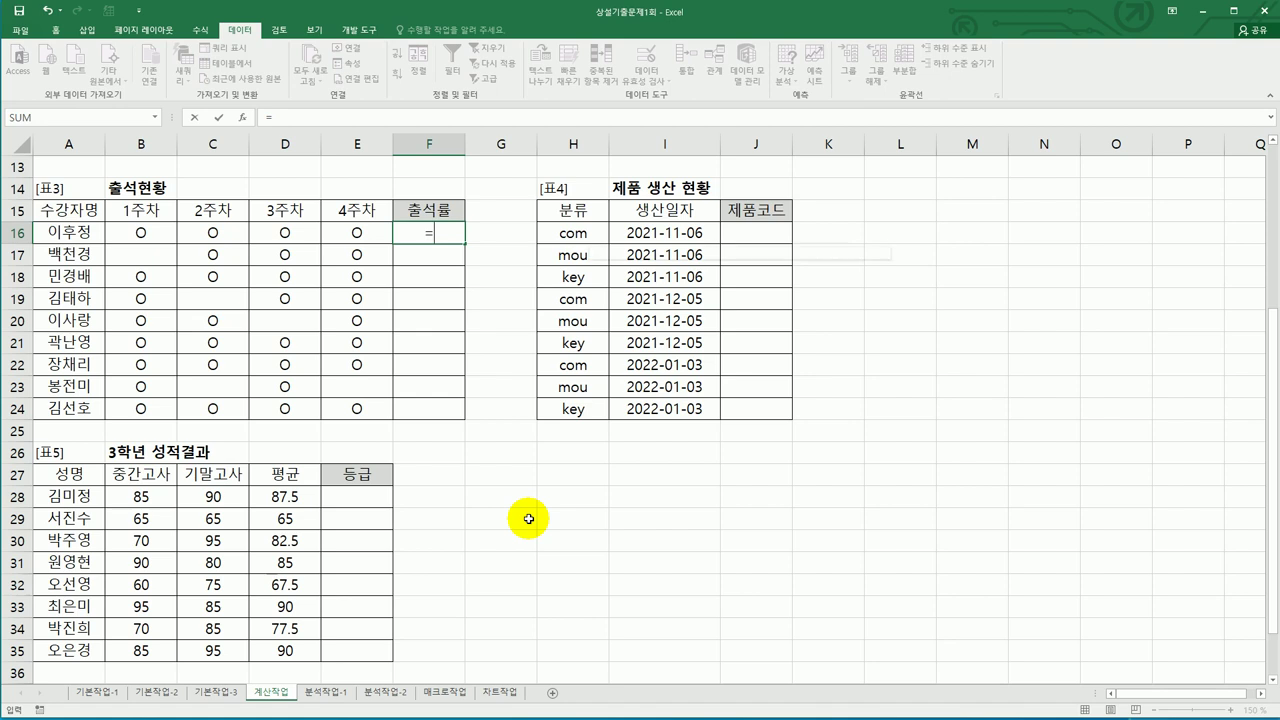
{"action": "type", "text": "cou"}
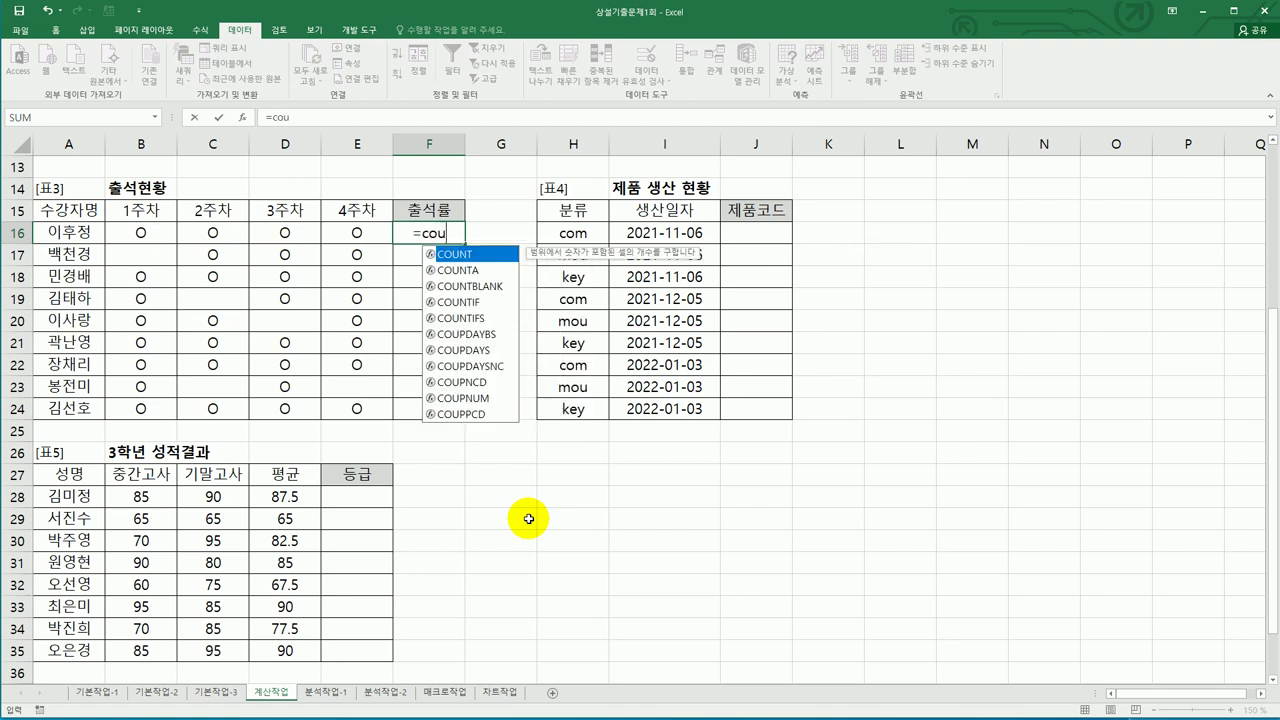
{"action": "key", "text": "Down"}
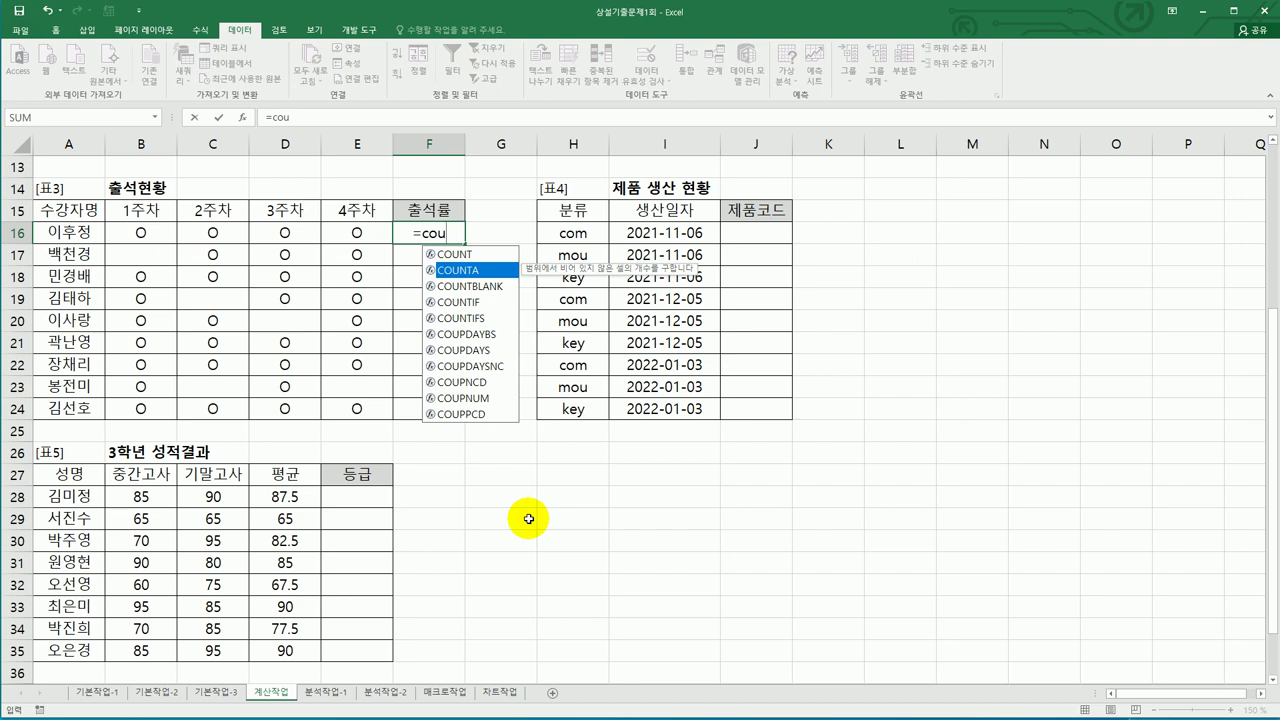
{"action": "key", "text": "Tab"}
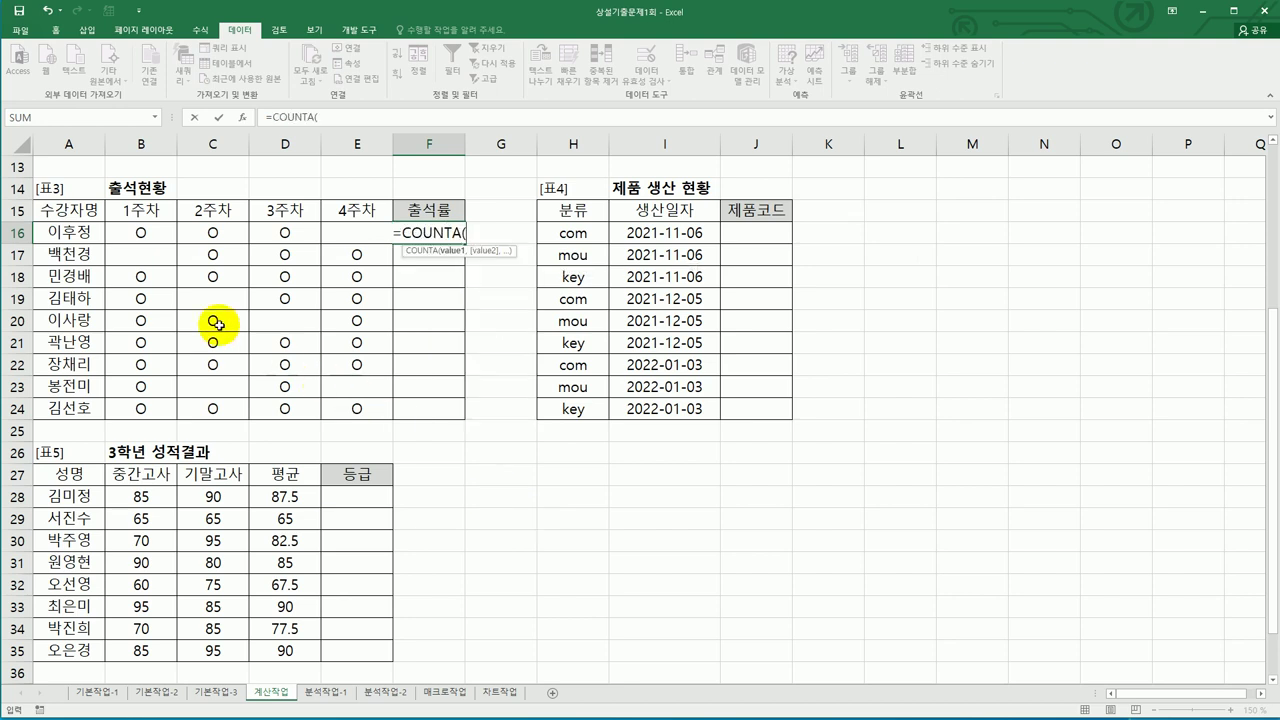
{"action": "left_click_drag", "start_coordinate": [141, 240], "coordinate": [353, 235]}
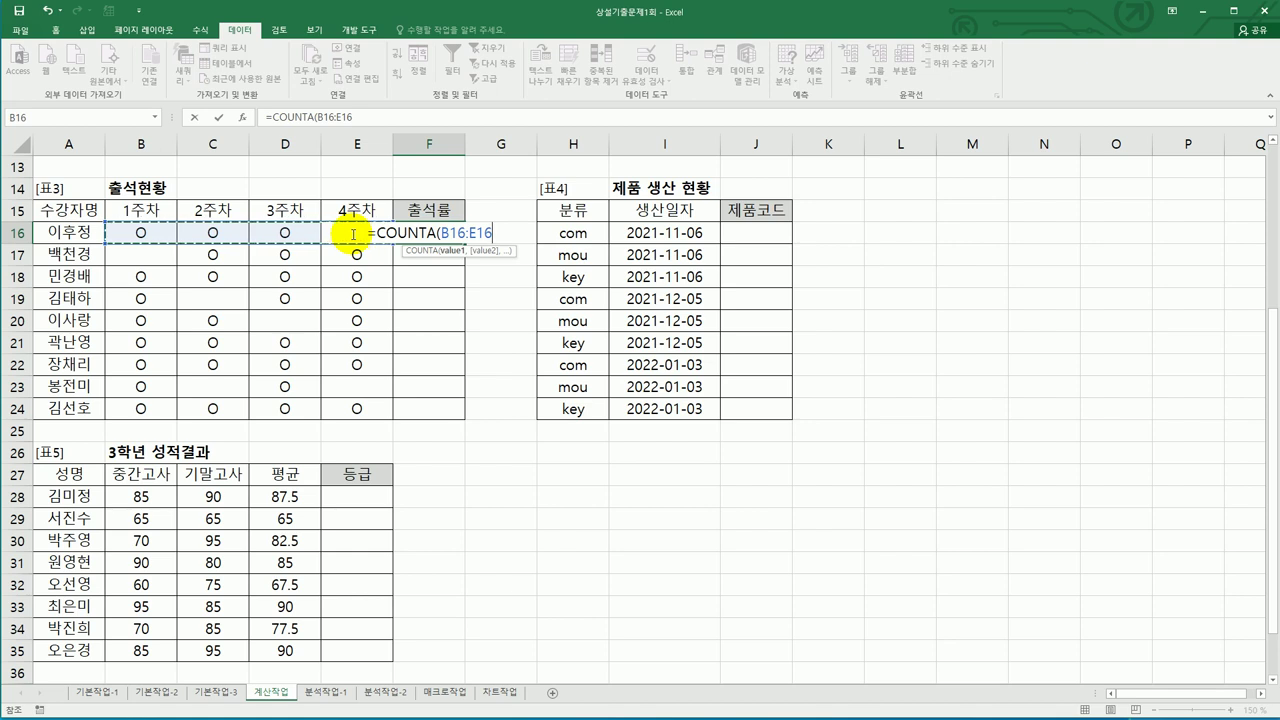
{"action": "type", "text": ")"}
{"action": "key", "text": "Return"}
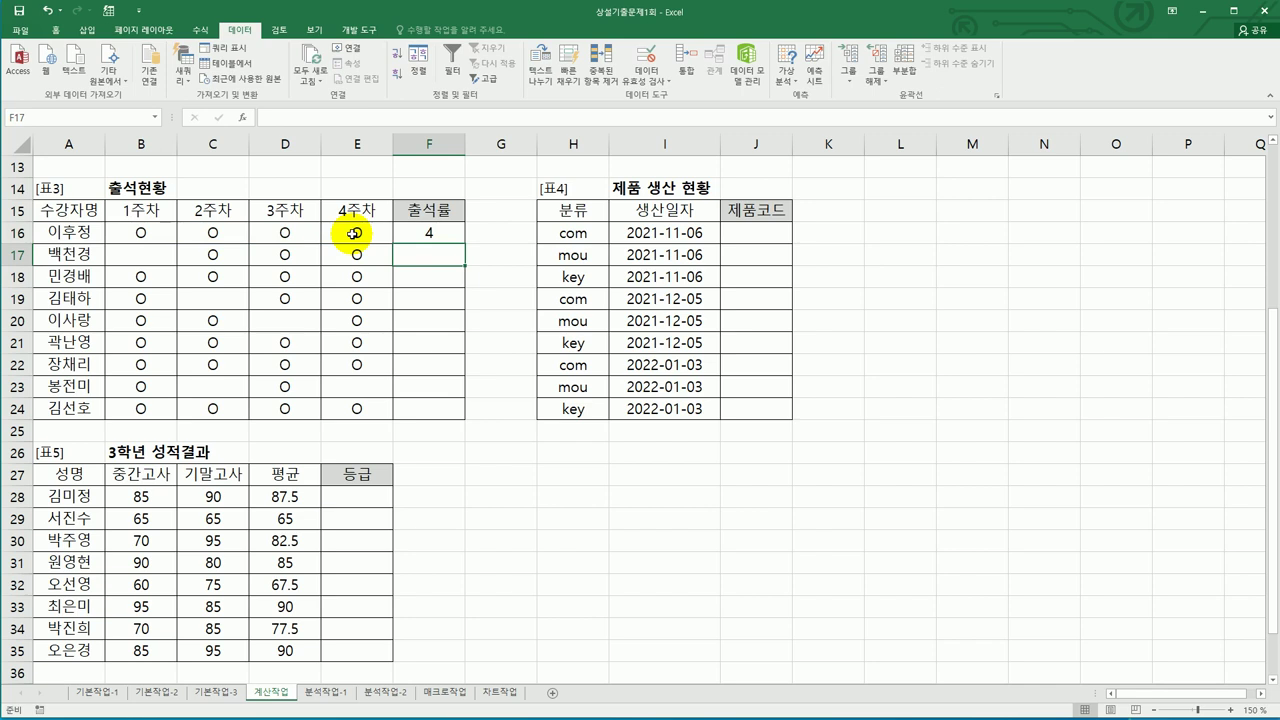
Step: Fill F16's COUNTA formula down the 출석률 column through F24 and return to F16
{"action": "left_click", "coordinate": [432, 235]}
{"action": "left_click_drag", "start_coordinate": [468, 244], "coordinate": [455, 424]}
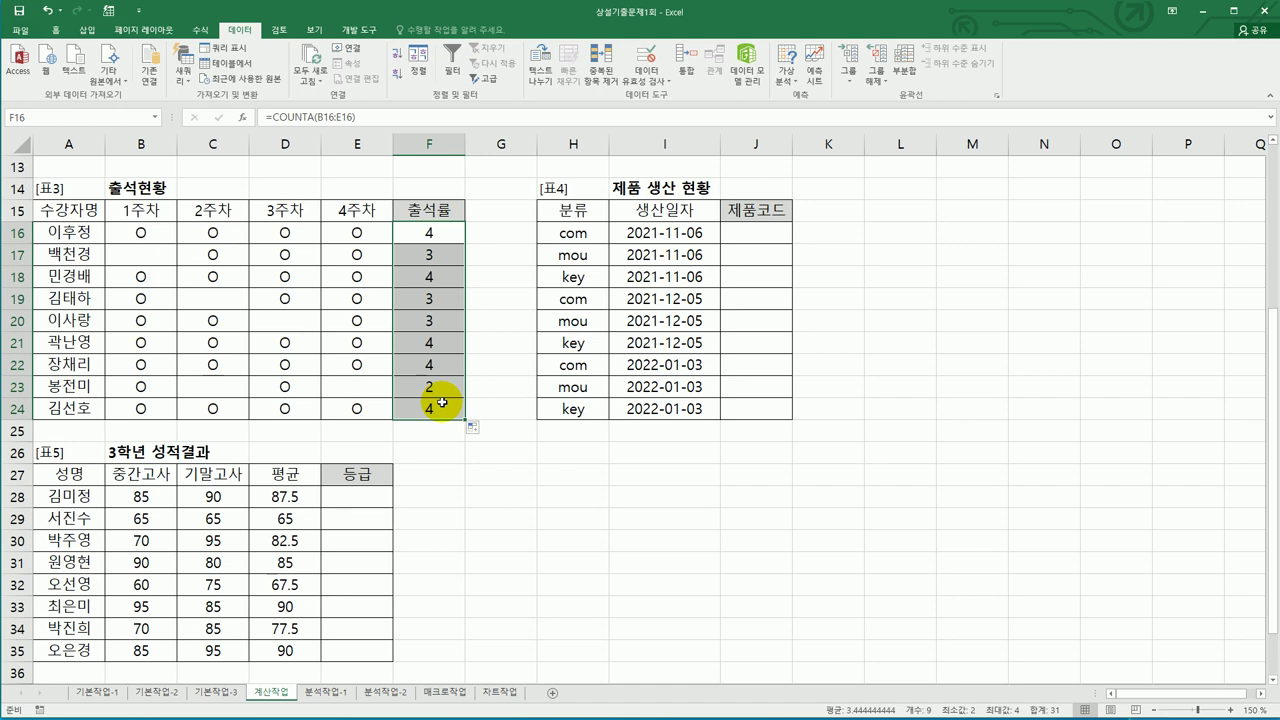
{"action": "left_click", "coordinate": [424, 236]}
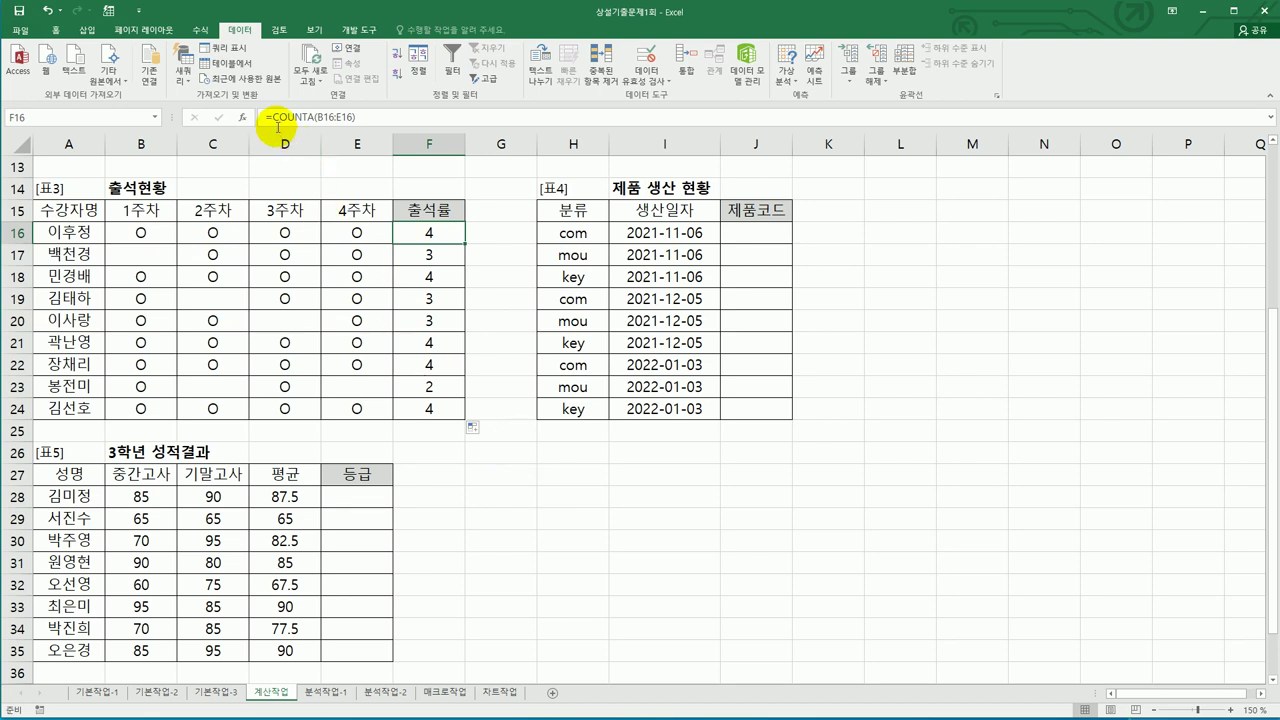
Step: Wrap F16's COUNTA function in CHOOSE, using COUNTA(B16:E16) as the index number
{"action": "double_click", "coordinate": [410, 234]}
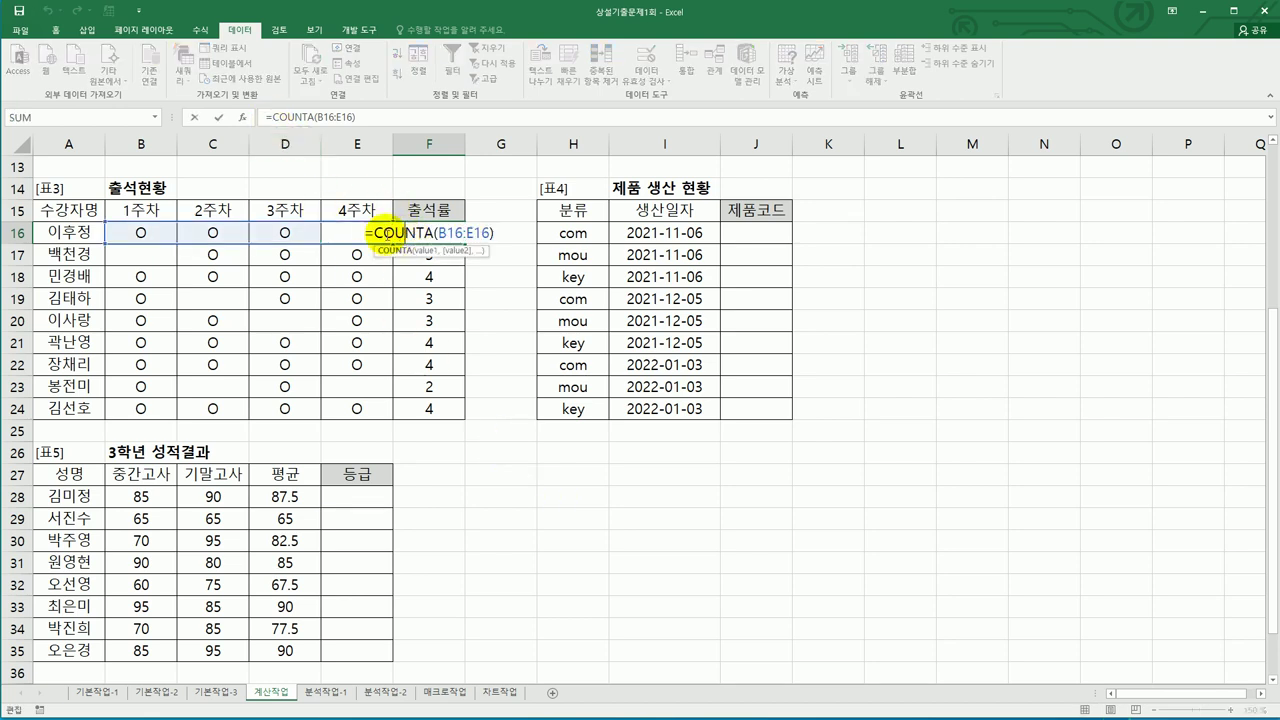
{"action": "left_click", "coordinate": [375, 232]}
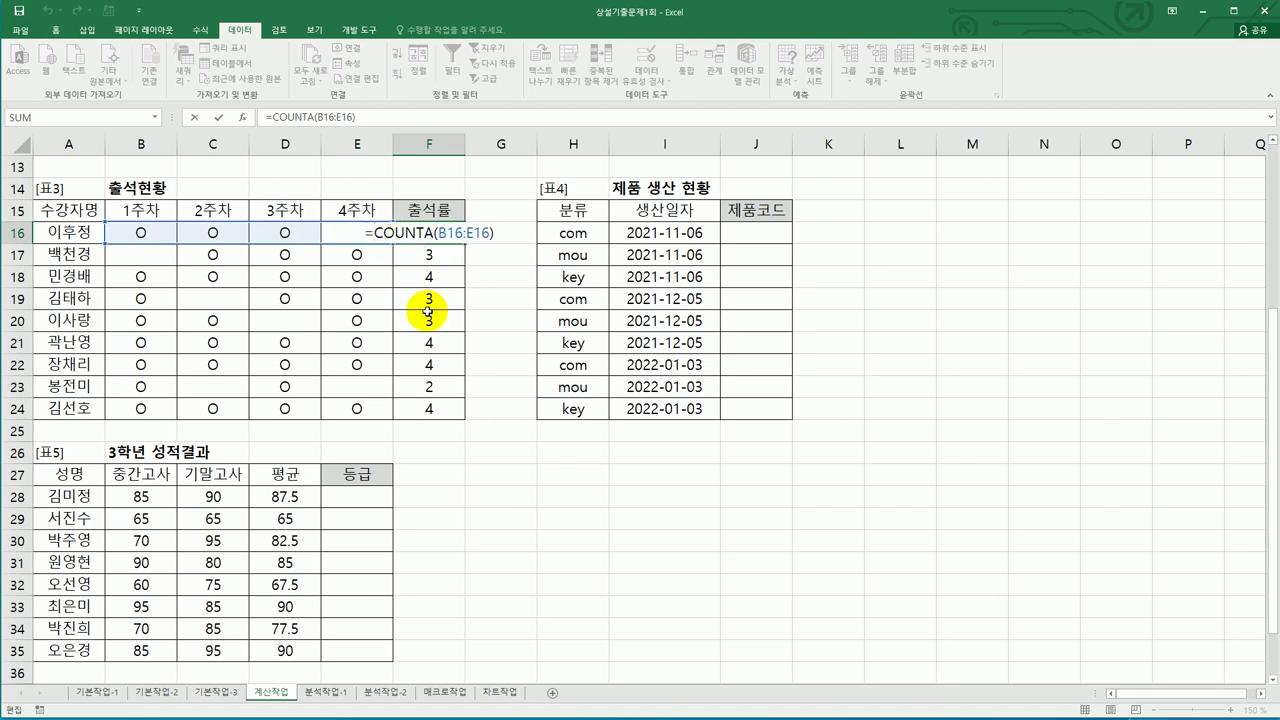
{"action": "type", "text": "cho"}
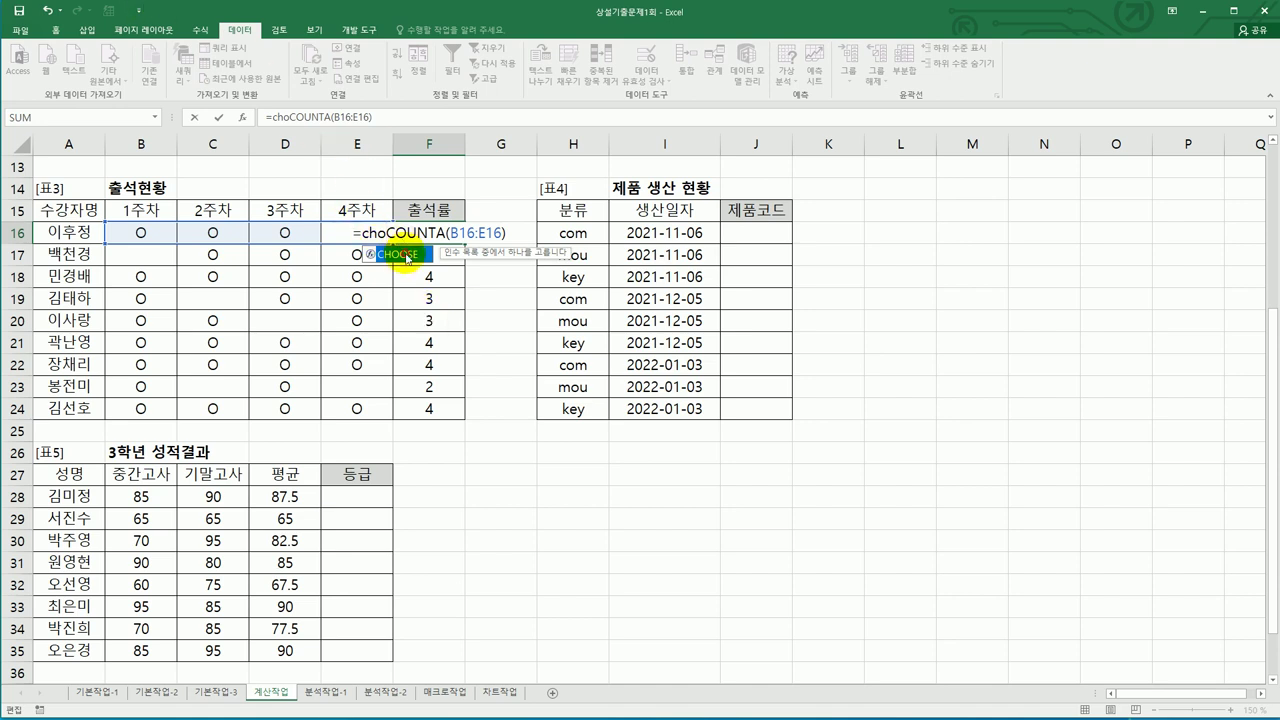
{"action": "double_click", "coordinate": [407, 255]}
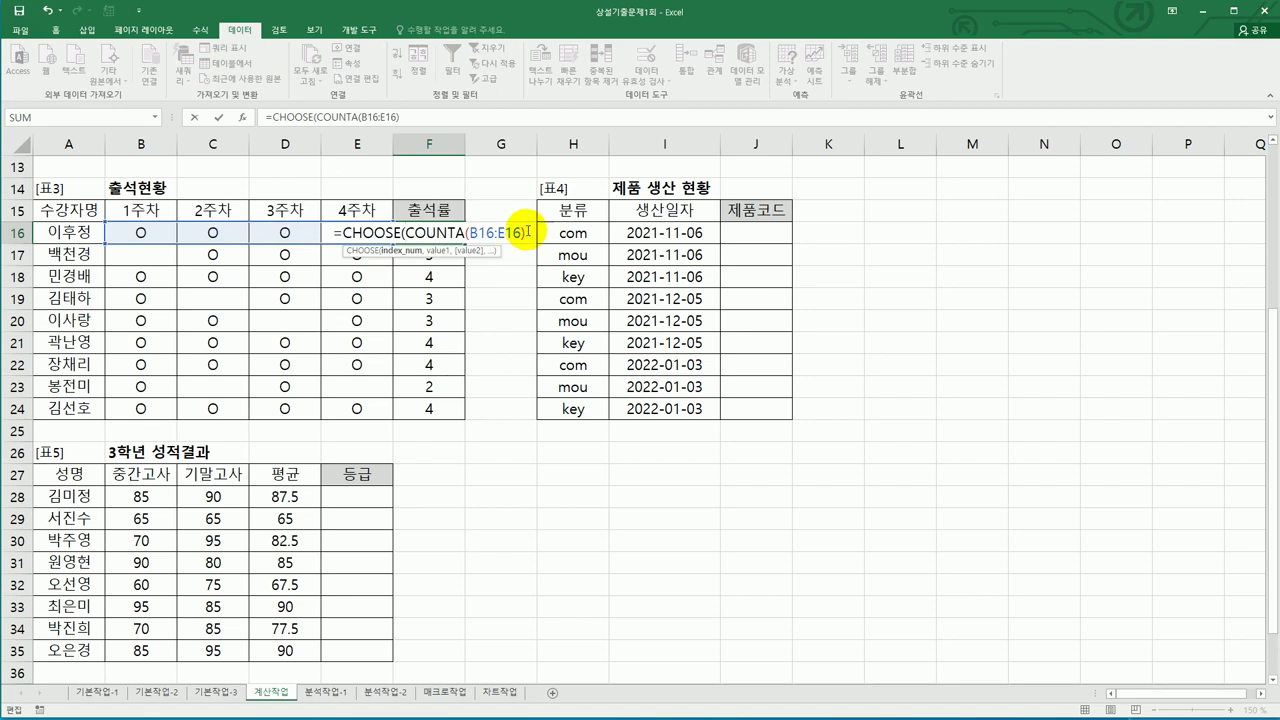
{"action": "type", "text": ","}
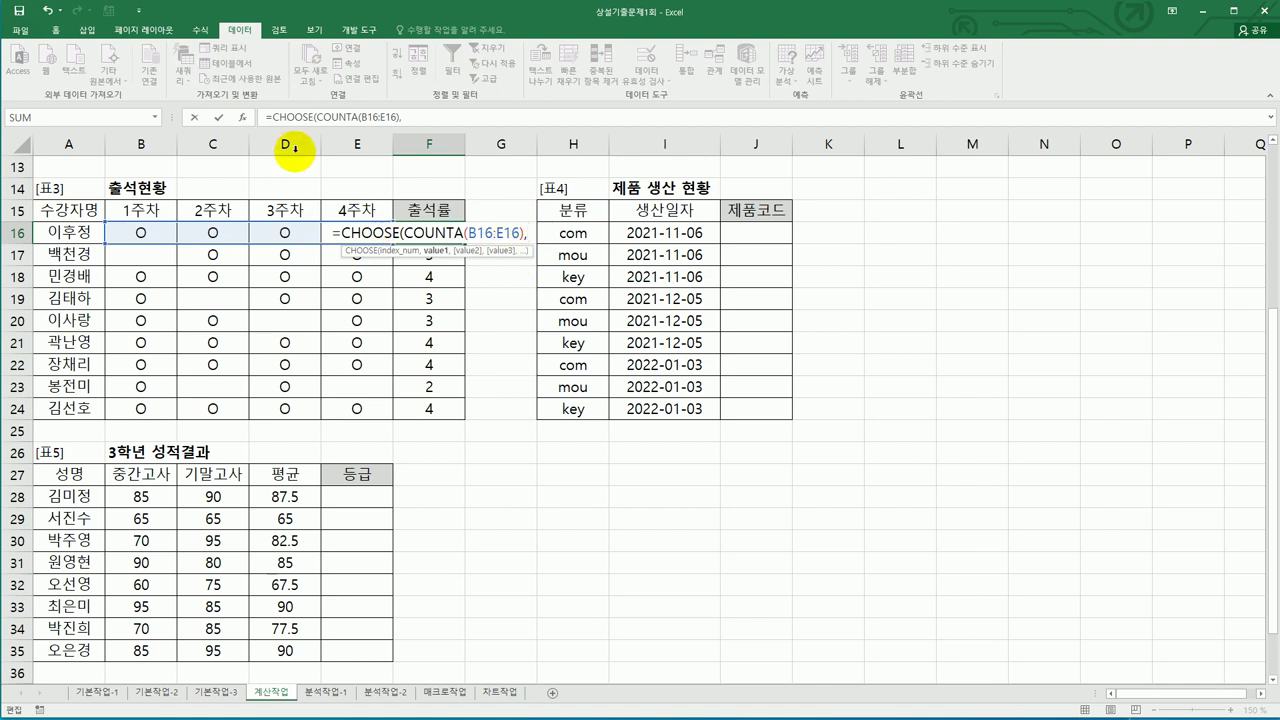
Step: Using the function arguments dialog, set F16's CHOOSE values 1 to 4 to 25%, 50%, 75% and 100%
{"action": "left_click", "coordinate": [242, 120]}
{"action": "left_click_drag", "start_coordinate": [764, 291], "coordinate": [686, 245]}
{"action": "left_click", "coordinate": [702, 294]}
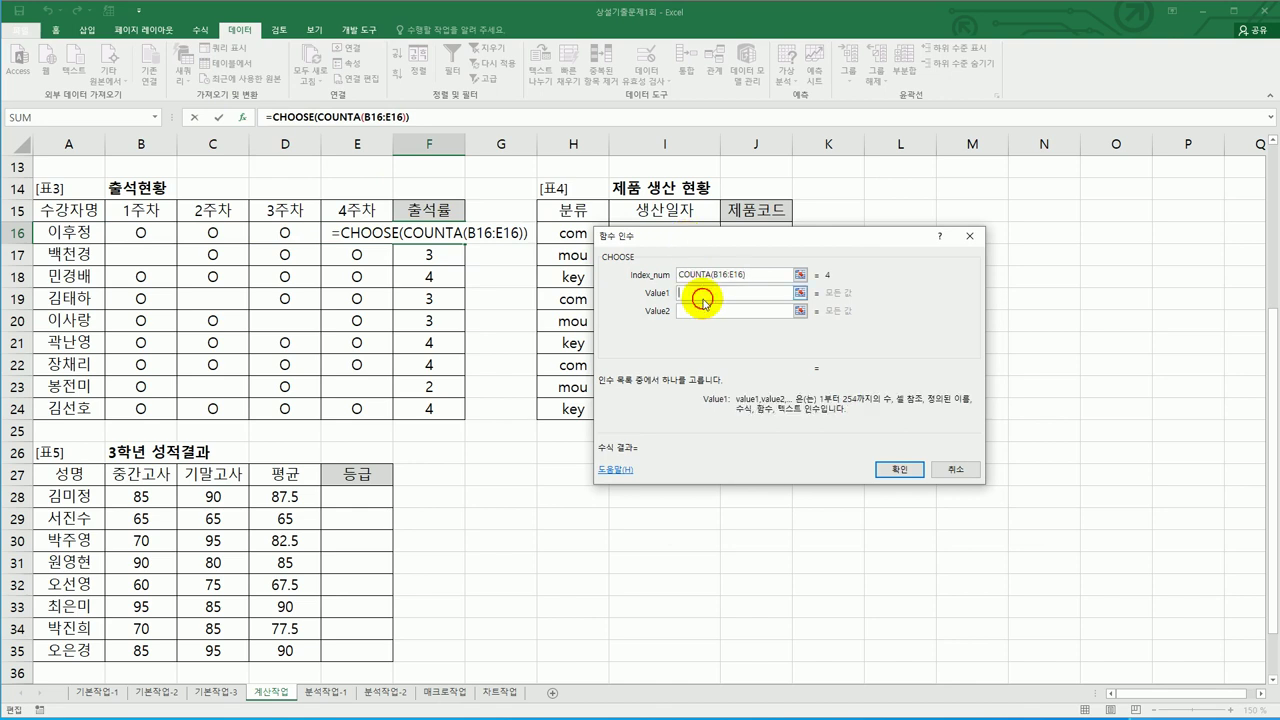
{"action": "type", "text": "25%"}
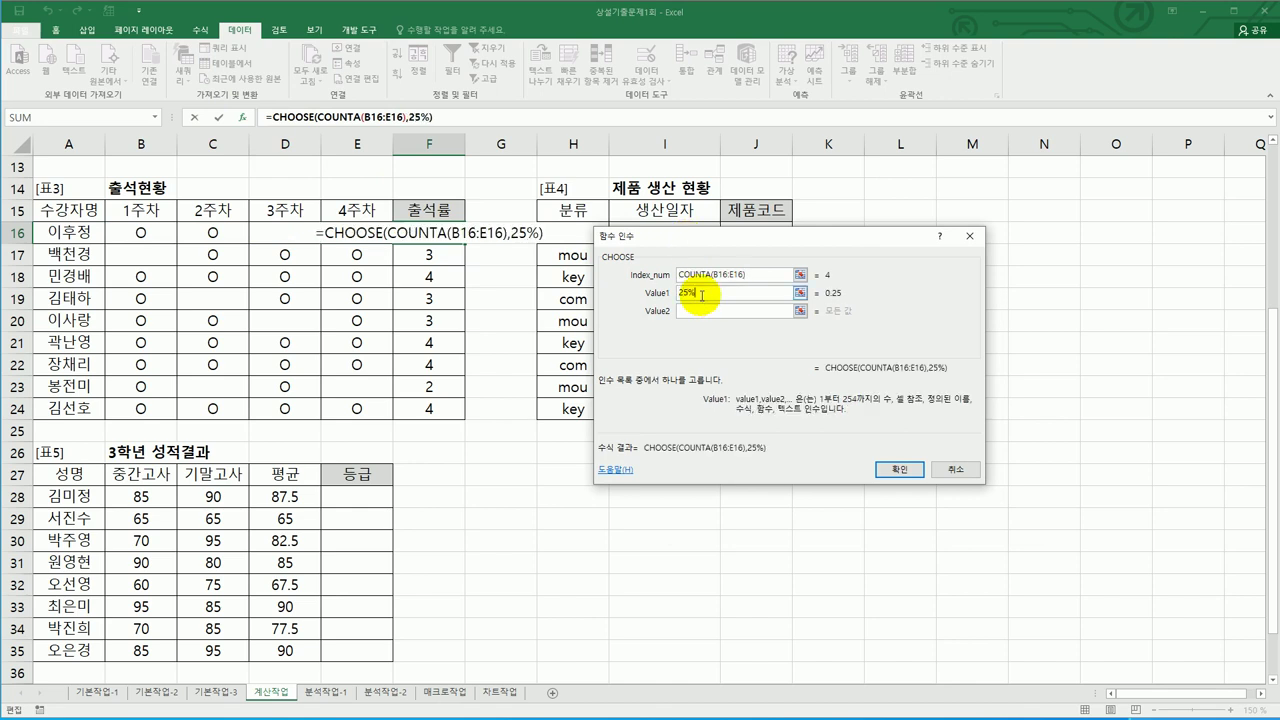
{"action": "key", "text": "Tab"}
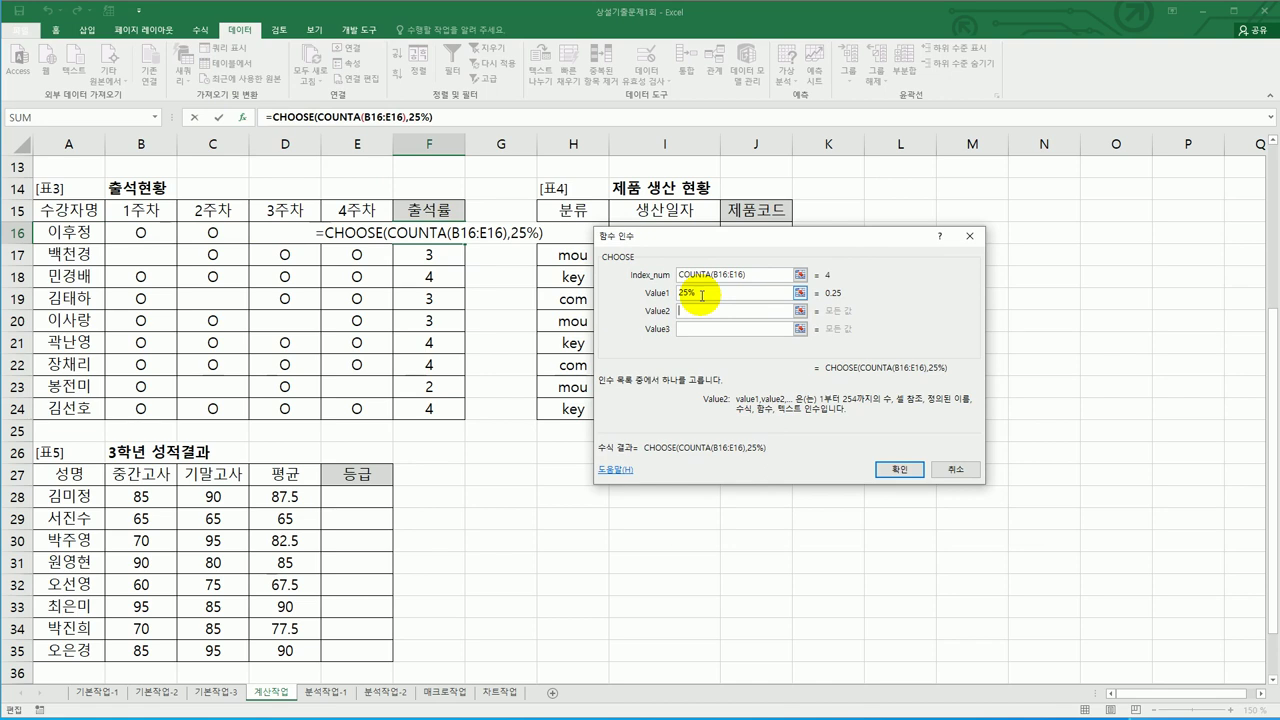
{"action": "type", "text": "50%"}
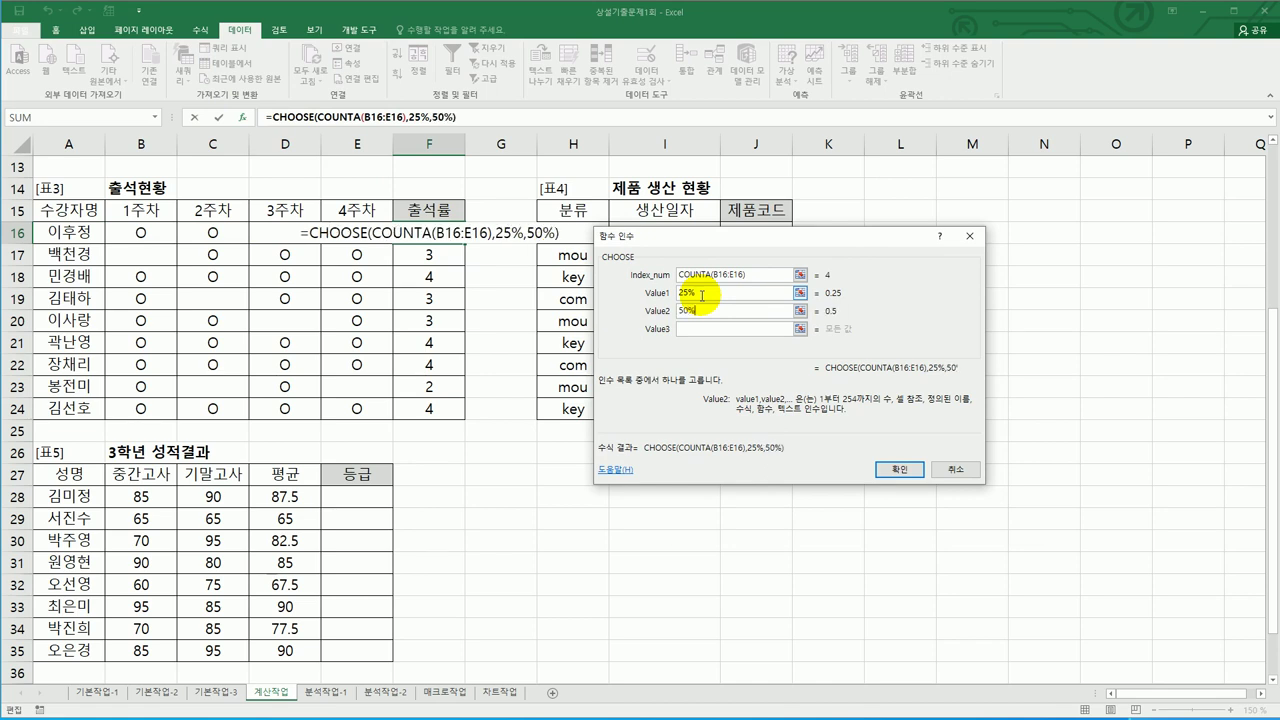
{"action": "key", "text": "Tab"}
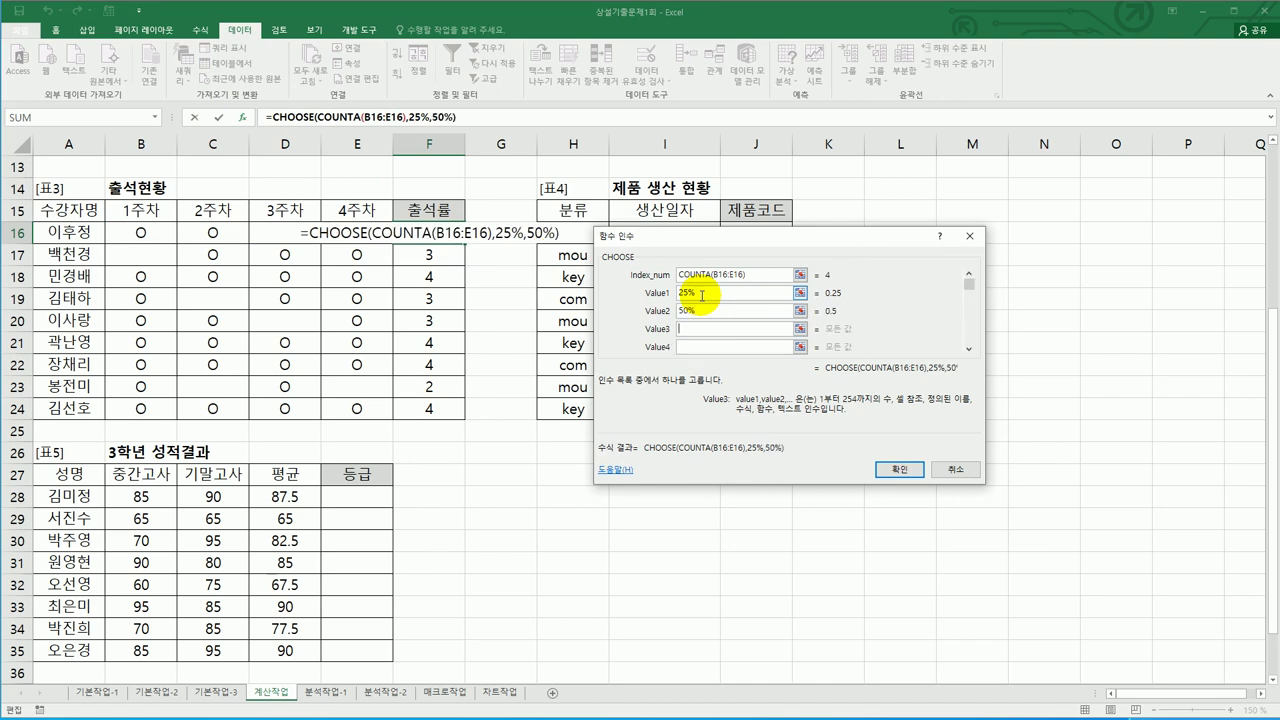
{"action": "type", "text": "75%"}
{"action": "key", "text": "Tab"}
{"action": "type", "text": "100%"}
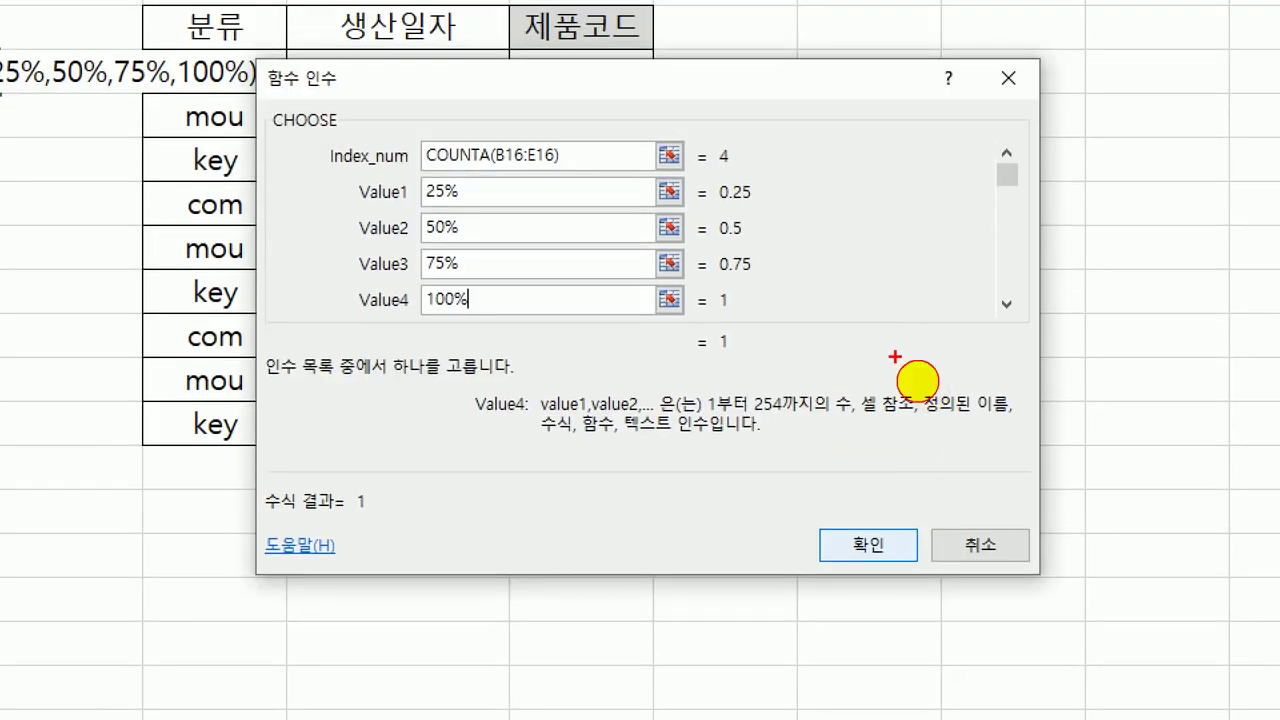
{"action": "left_click_drag", "start_coordinate": [705, 201], "coordinate": [785, 193]}
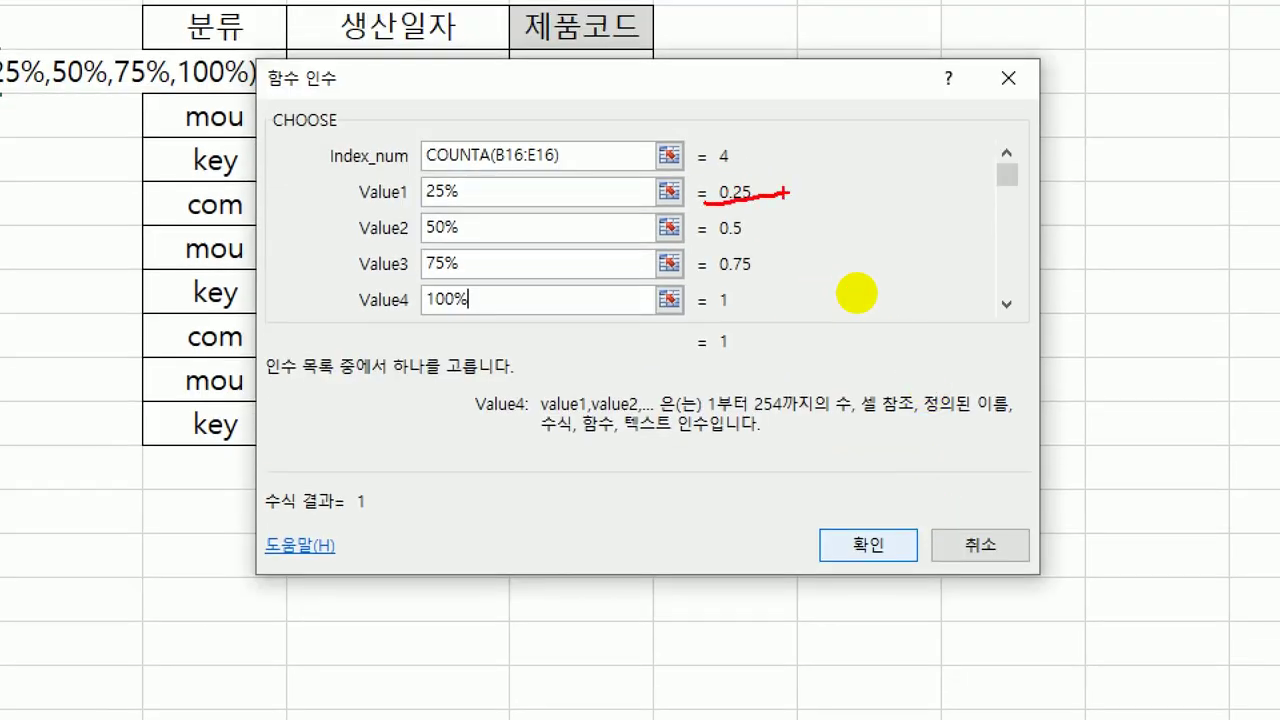
{"action": "left_click_drag", "start_coordinate": [707, 239], "coordinate": [772, 240]}
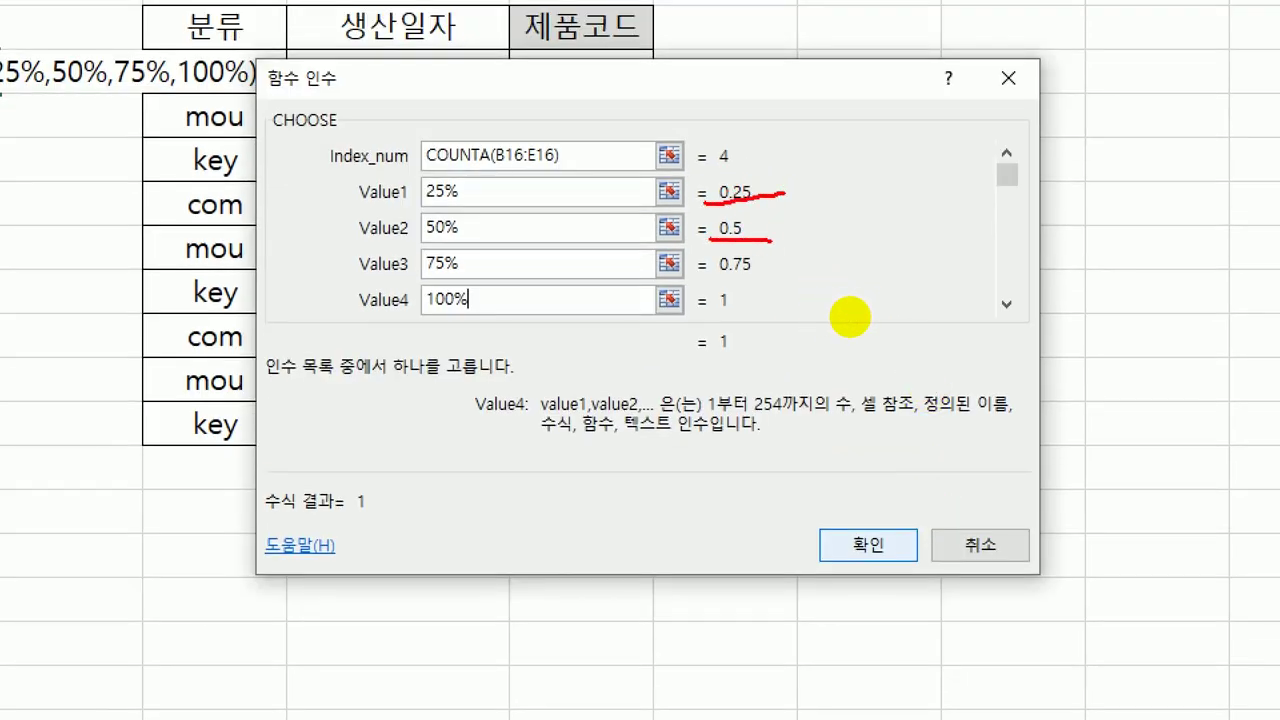
{"action": "left_click_drag", "start_coordinate": [703, 272], "coordinate": [795, 265]}
{"action": "left_click_drag", "start_coordinate": [703, 320], "coordinate": [771, 316]}
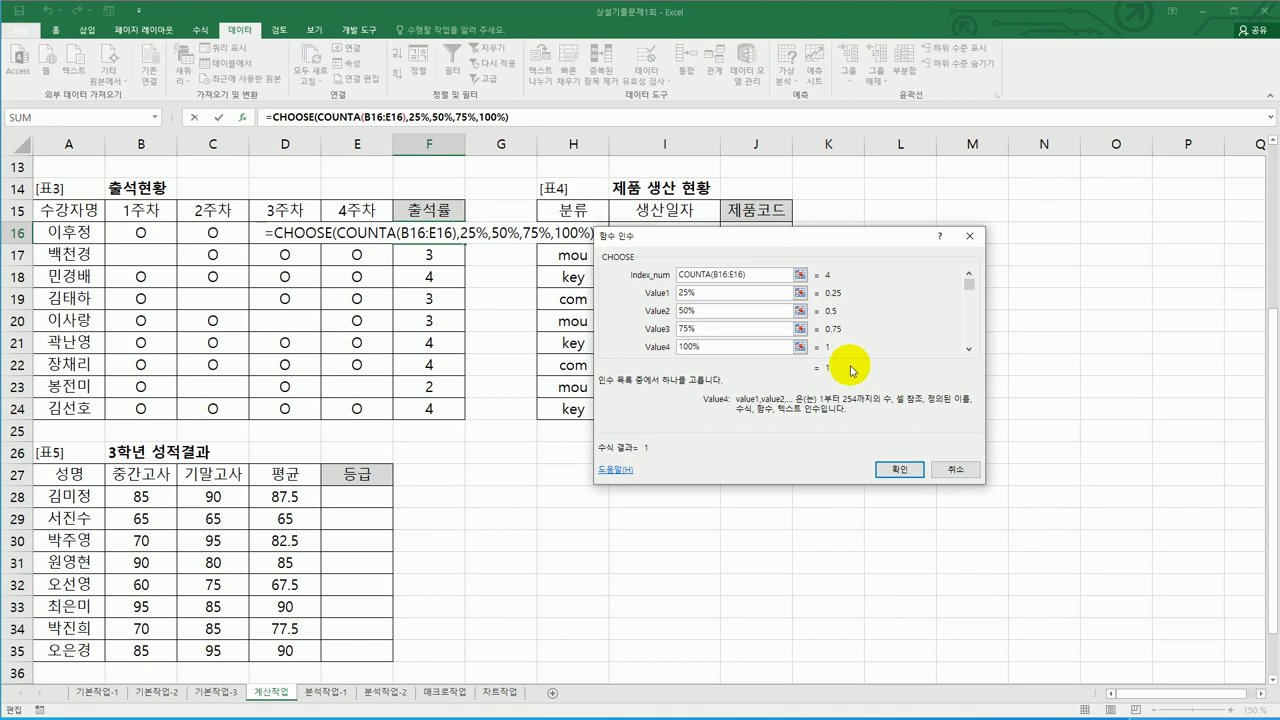
Step: Enclose CHOOSE's Value1 and Value2 in quotation marks, making them "25%" and "50%"
{"action": "left_click", "coordinate": [681, 293]}
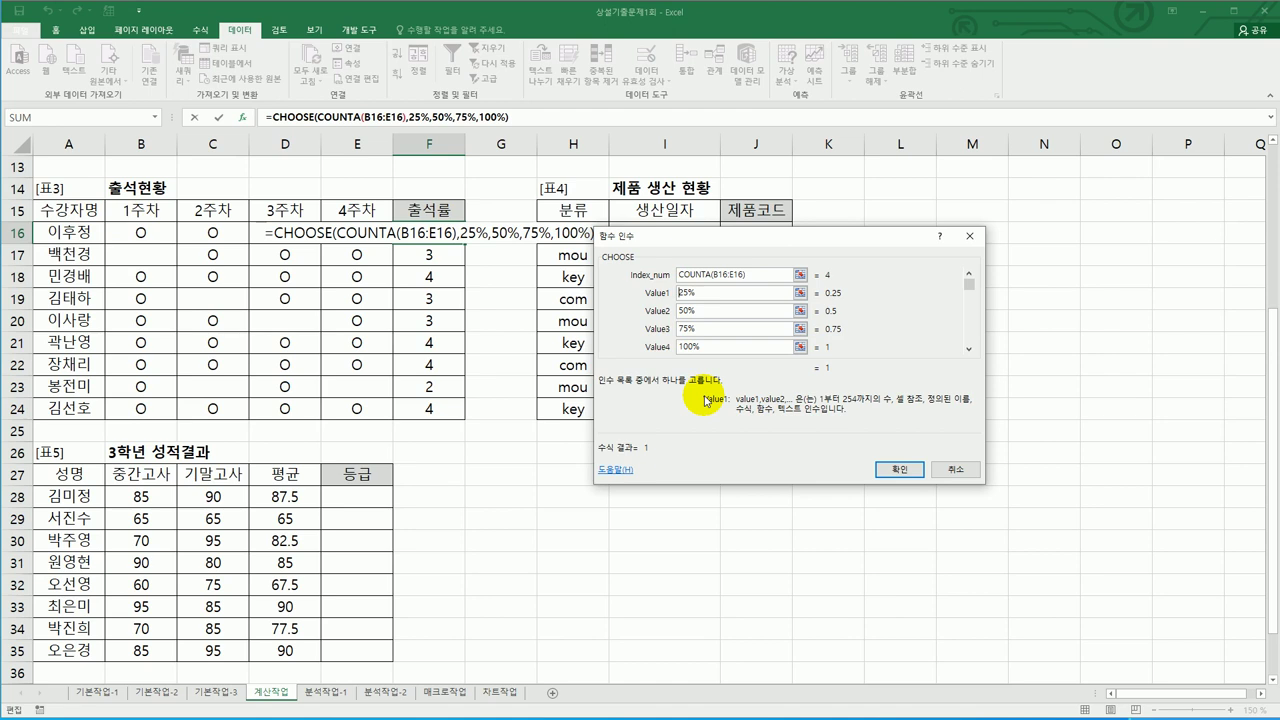
{"action": "type", "text": "\""}
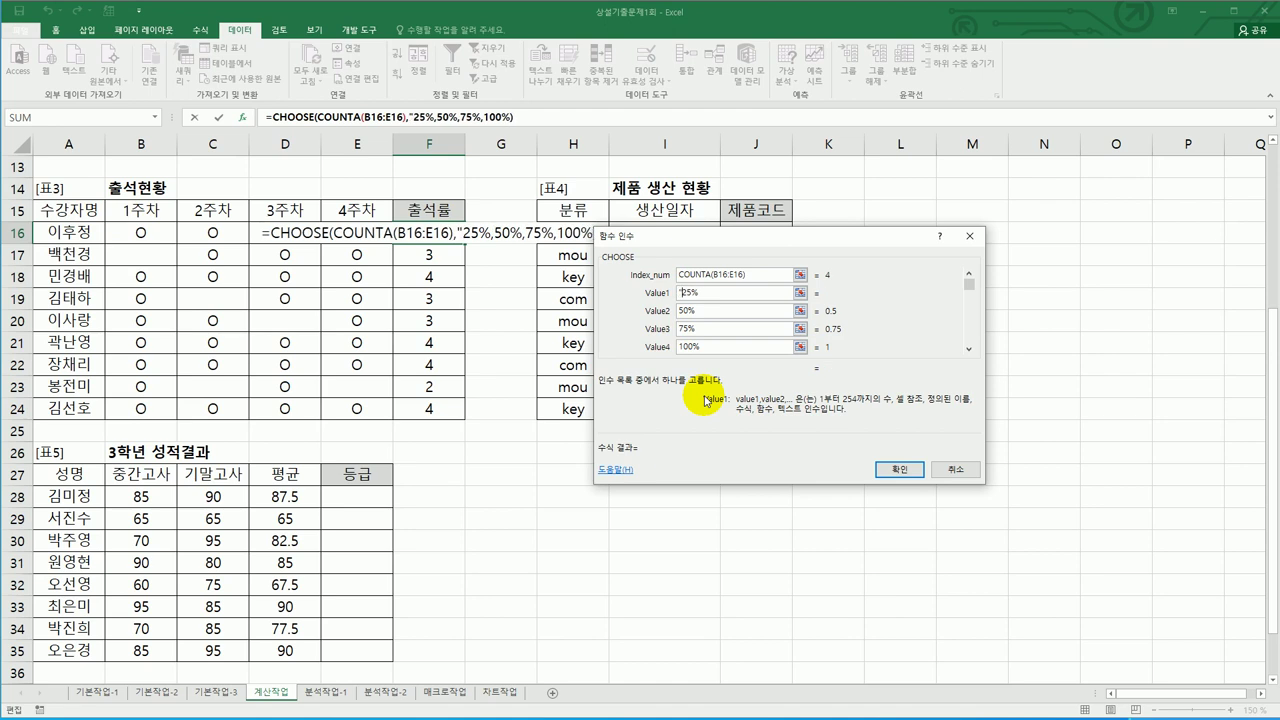
{"action": "left_click", "coordinate": [702, 296]}
{"action": "type", "text": "\""}
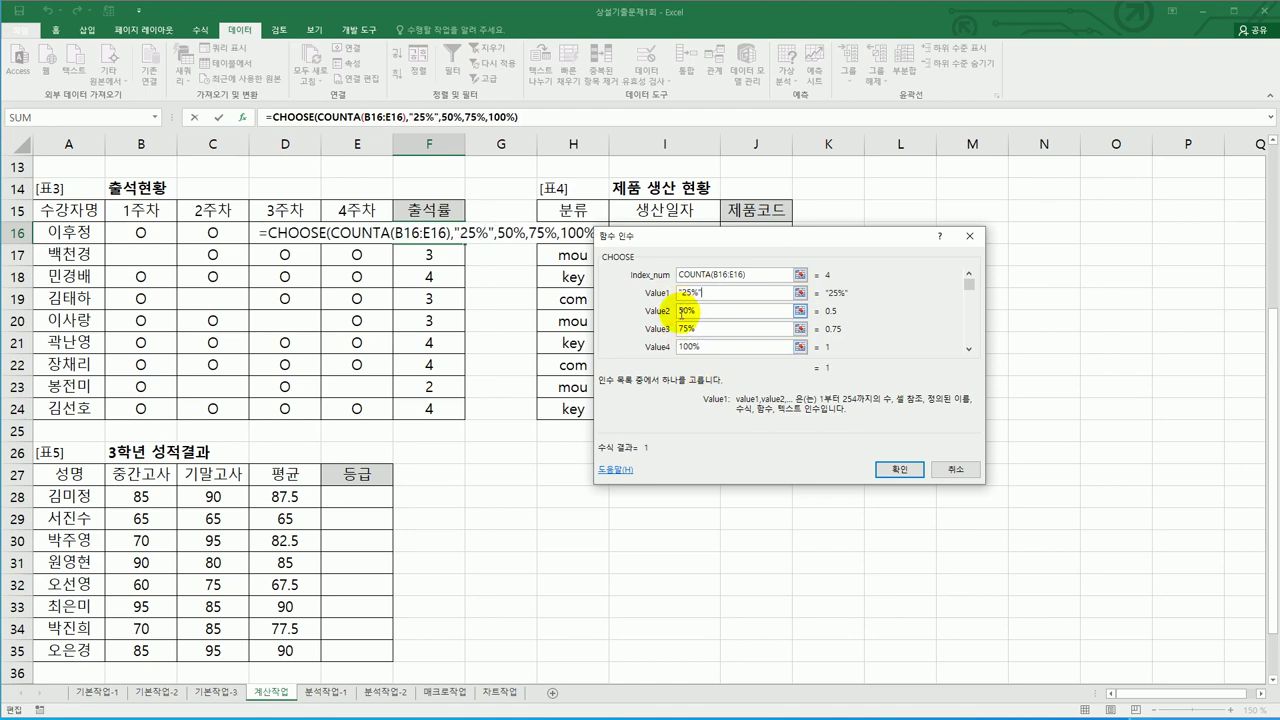
{"action": "left_click", "coordinate": [680, 311]}
{"action": "type", "text": "\""}
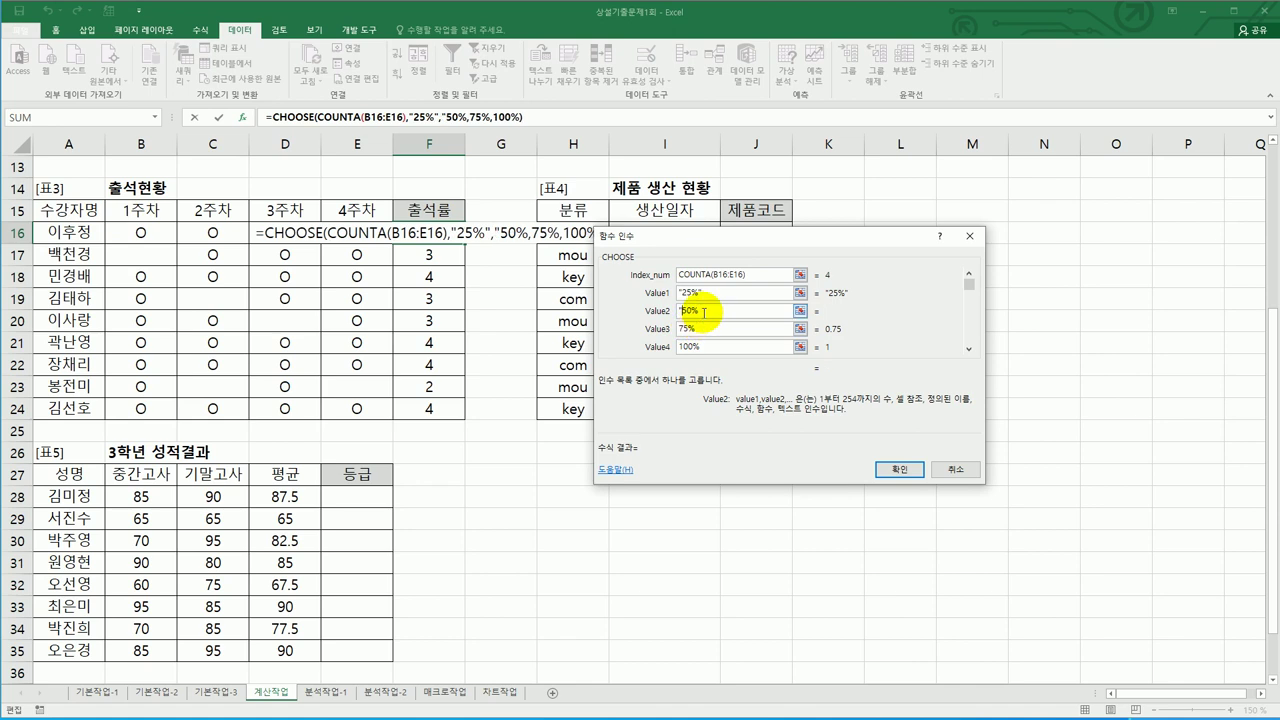
{"action": "left_click", "coordinate": [704, 320]}
{"action": "type", "text": "\""}
Step: Enclose CHOOSE's Value3 and Value4 in quotation marks, making them "75%" and "100%"
{"action": "left_click", "coordinate": [680, 328]}
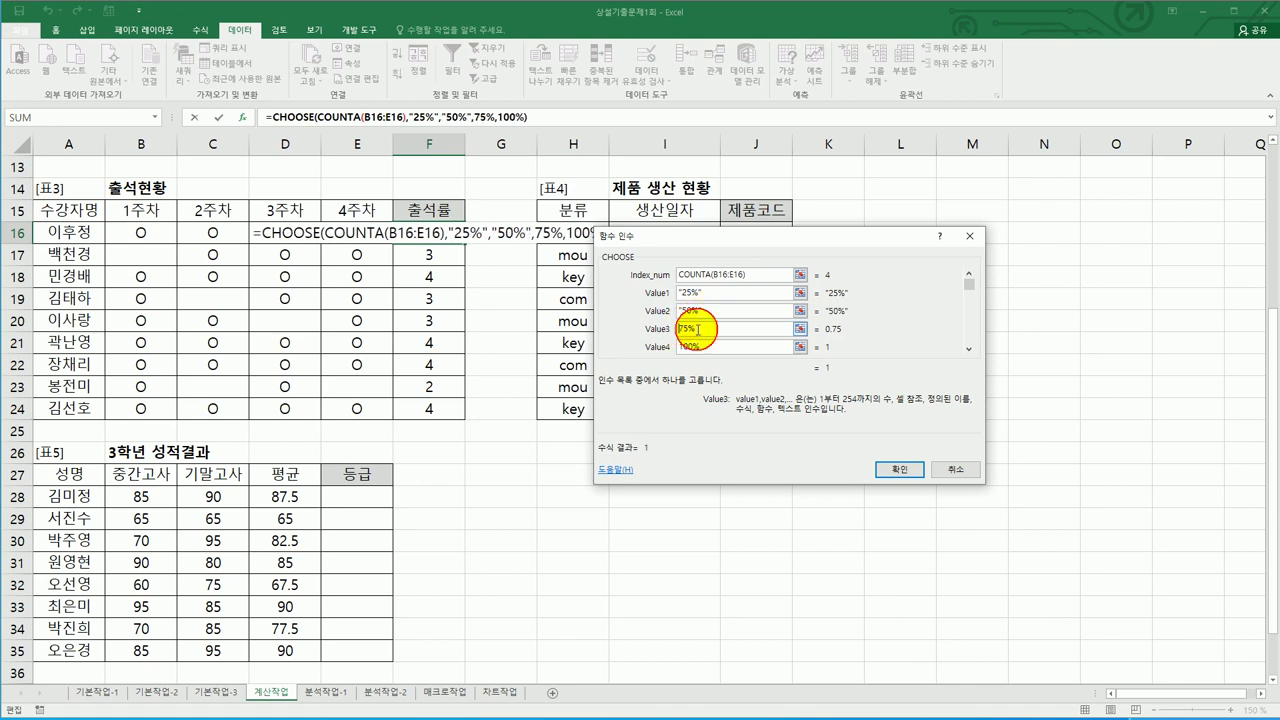
{"action": "type", "text": "\""}
{"action": "left_click", "coordinate": [704, 328]}
{"action": "type", "text": "\""}
{"action": "left_click", "coordinate": [683, 346]}
{"action": "type", "text": "\""}
{"action": "left_click", "coordinate": [704, 346]}
{"action": "type", "text": "\"100%"}
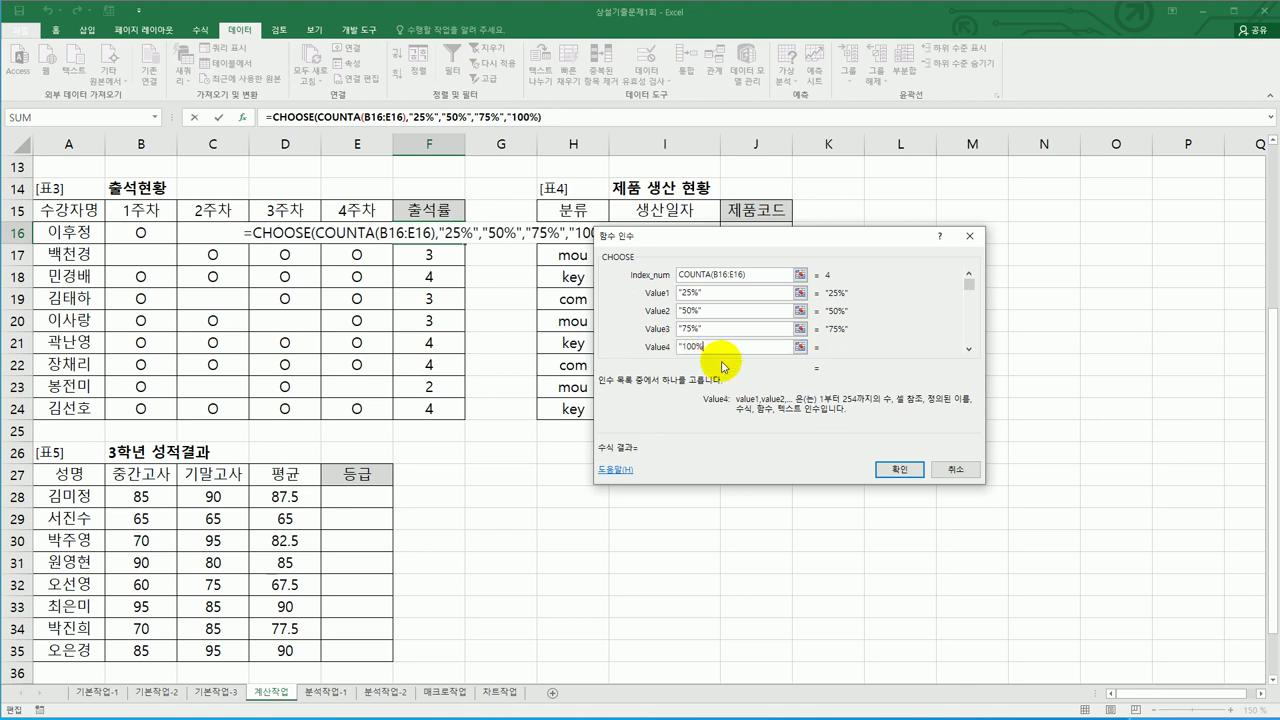
{"action": "type", "text": "\""}
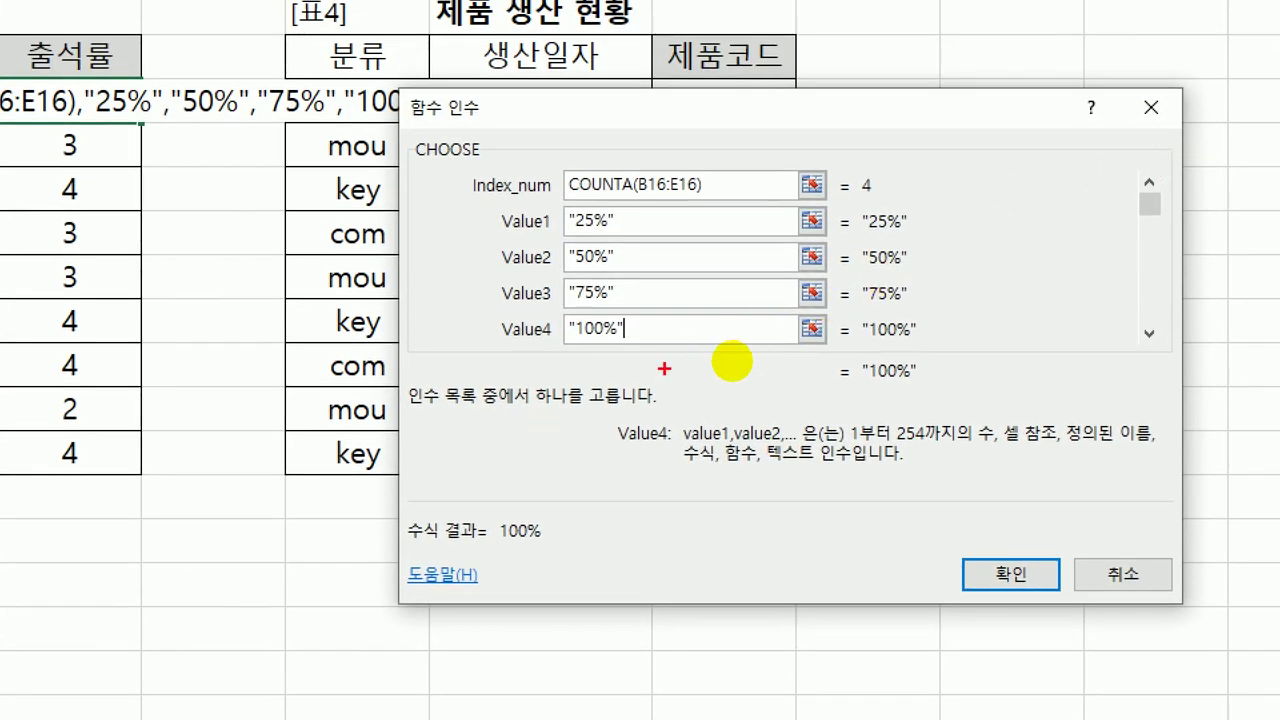
{"action": "mouse_move", "coordinate": [620, 383]}
{"action": "left_mouse_down"}
{"action": "mouse_move", "coordinate": [512, 290]}
{"action": "mouse_move", "coordinate": [651, 210]}
{"action": "mouse_move", "coordinate": [675, 268]}
{"action": "left_mouse_up"}
{"action": "left_click_drag", "start_coordinate": [731, 316], "coordinate": [698, 374]}
{"action": "mouse_move", "coordinate": [988, 540]}
{"action": "left_mouse_down"}
{"action": "mouse_move", "coordinate": [1006, 574]}
{"action": "mouse_move", "coordinate": [1055, 522]}
{"action": "left_mouse_up"}
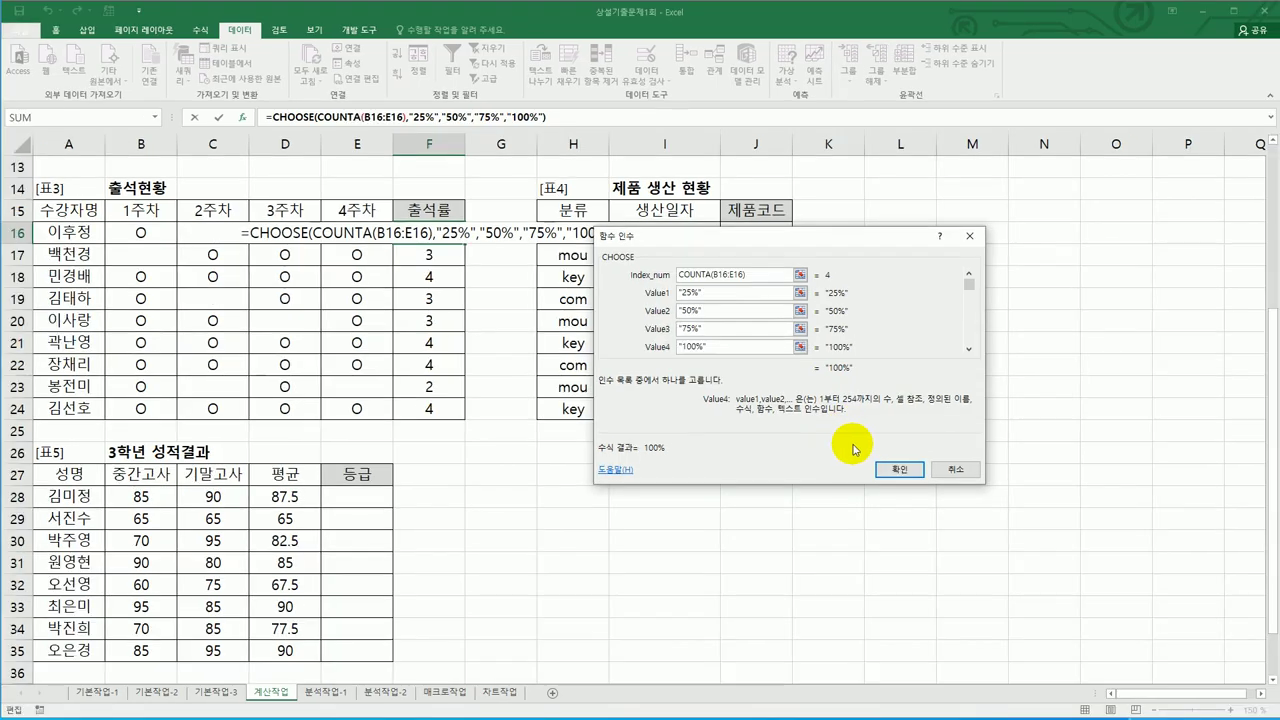
Step: Accept the CHOOSE function arguments to enter the finished formula in F16
{"action": "left_click", "coordinate": [982, 567]}
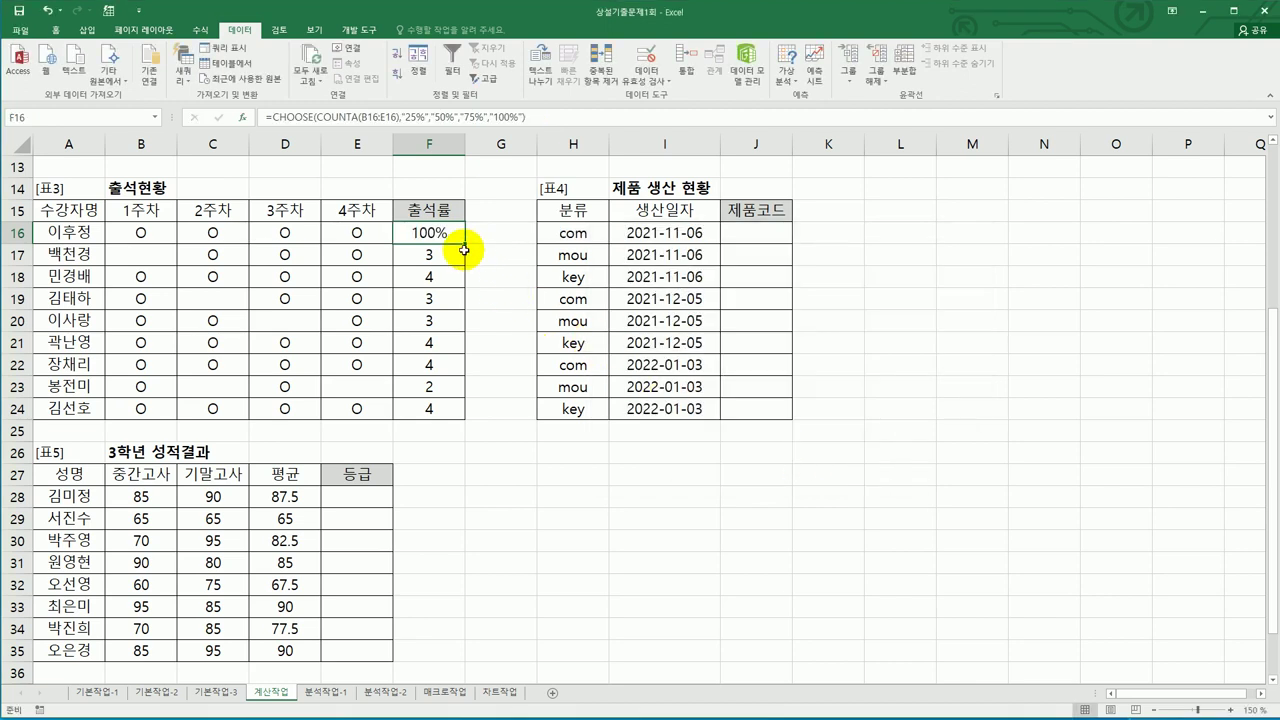
Step: Fill the 출석률 formula from F16 down through F24
{"action": "left_click_drag", "start_coordinate": [464, 245], "coordinate": [473, 425]}
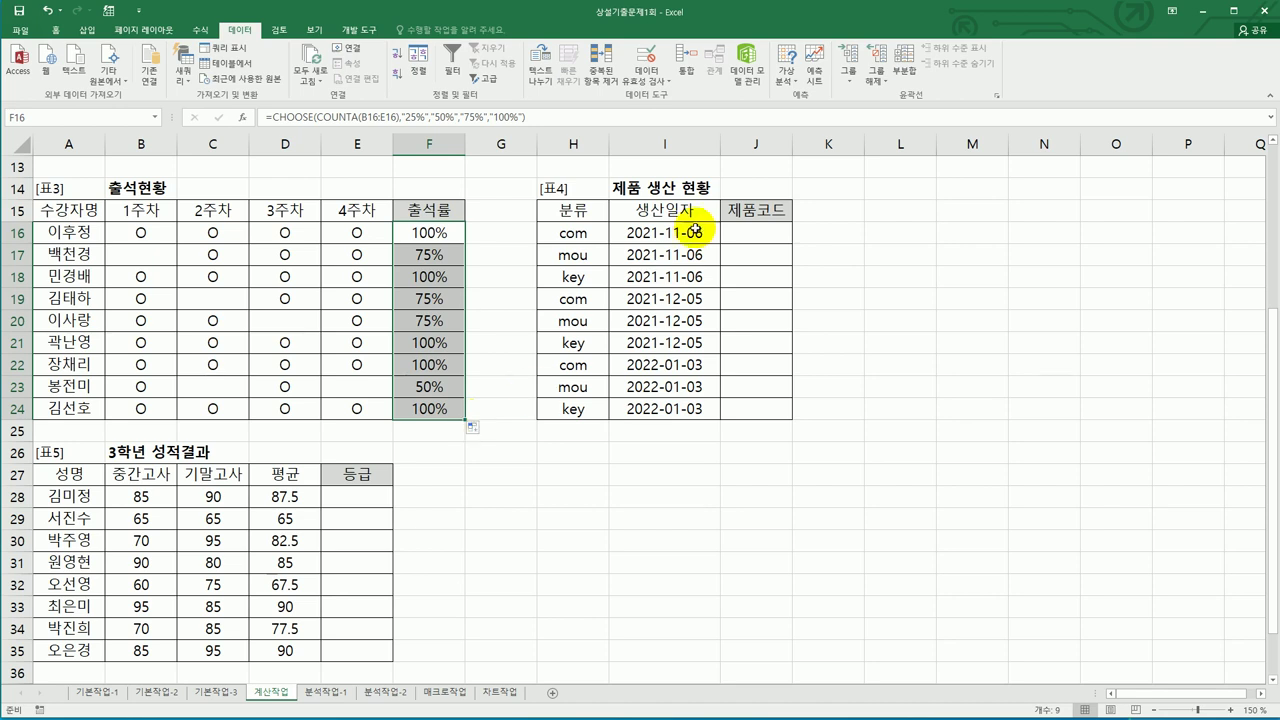
Step: Enter =UPPER(H16) in J16 under 제품코드 and fill the formula down through J24
{"action": "left_click", "coordinate": [740, 231]}
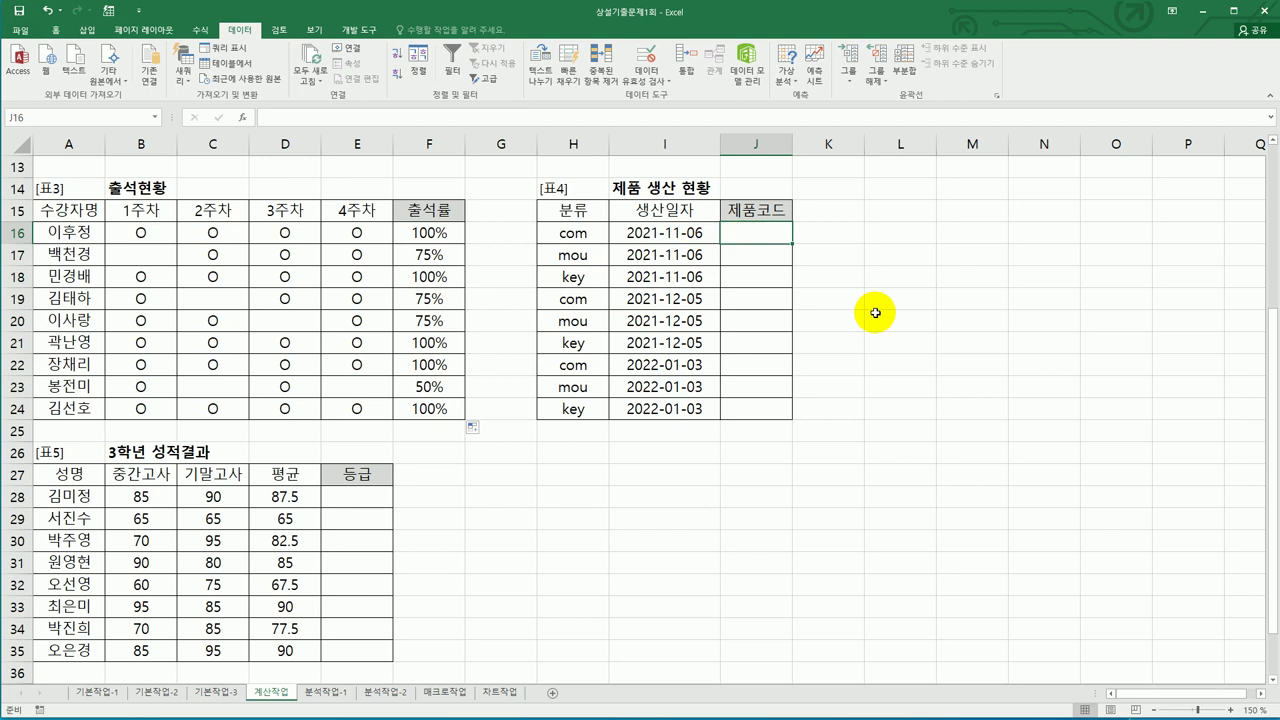
{"action": "type", "text": "=up"}
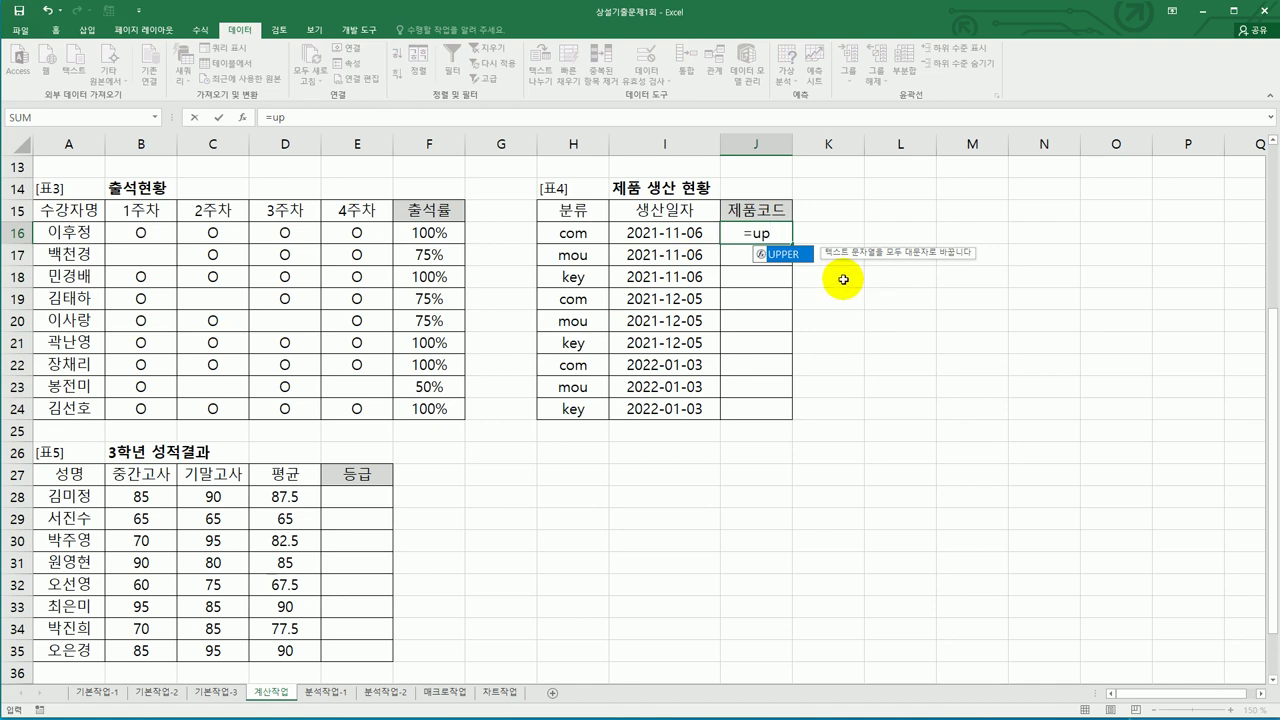
{"action": "double_click", "coordinate": [779, 256]}
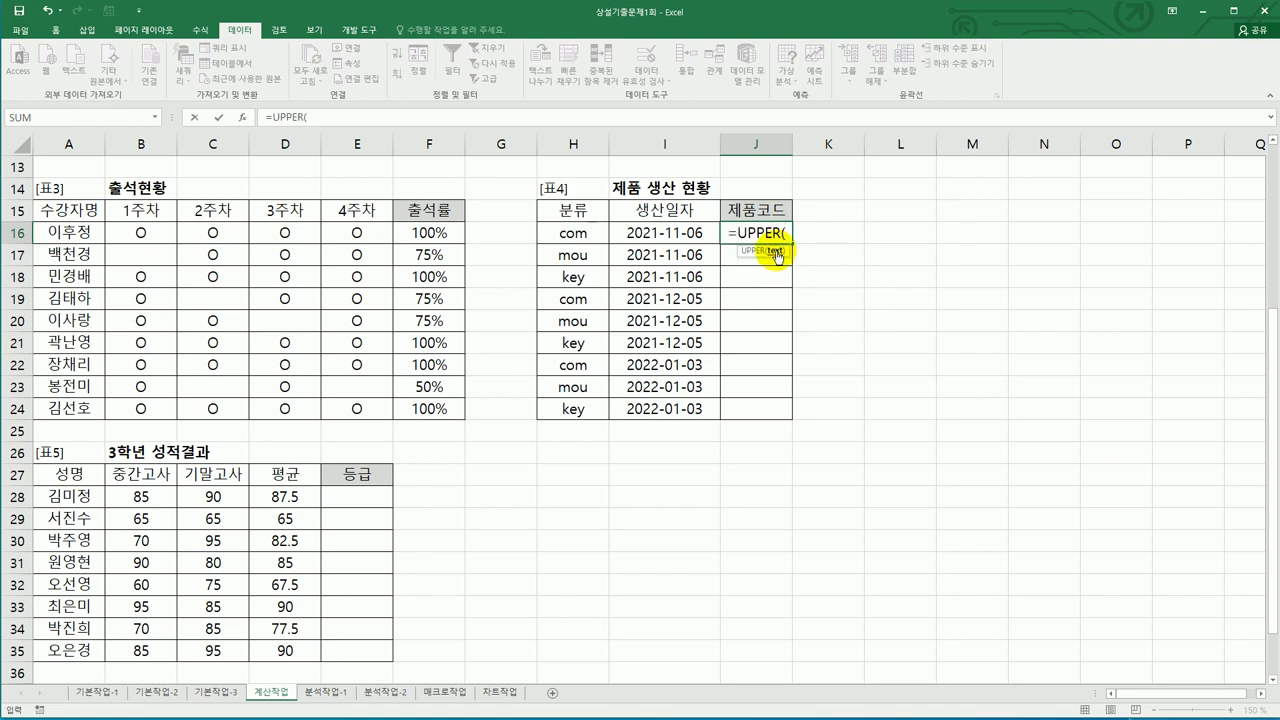
{"action": "left_click", "coordinate": [593, 232]}
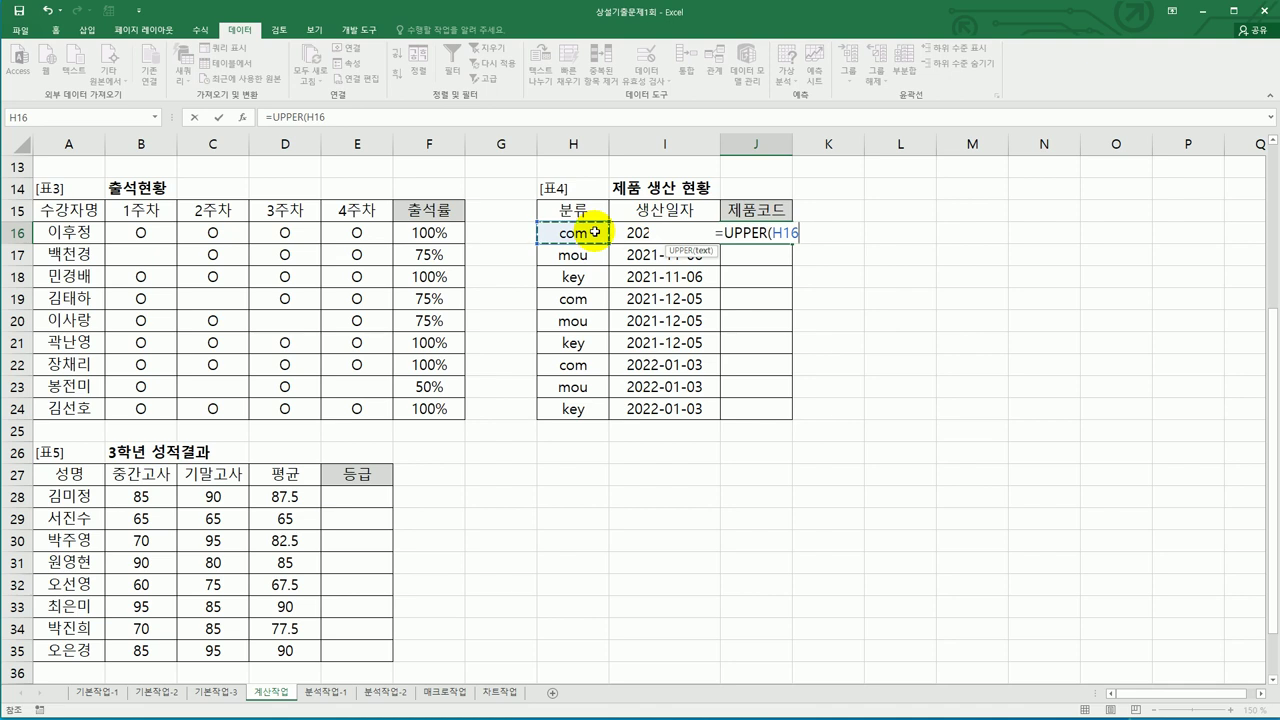
{"action": "type", "text": ")"}
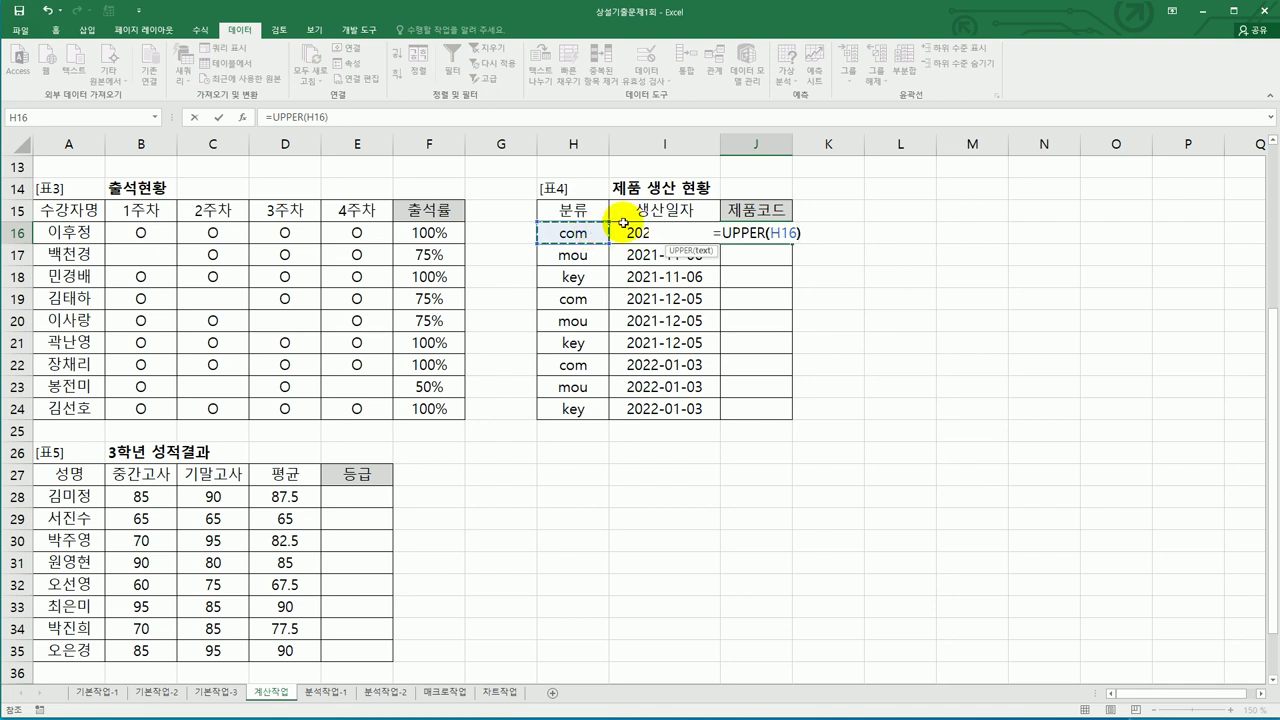
{"action": "key", "text": "Return"}
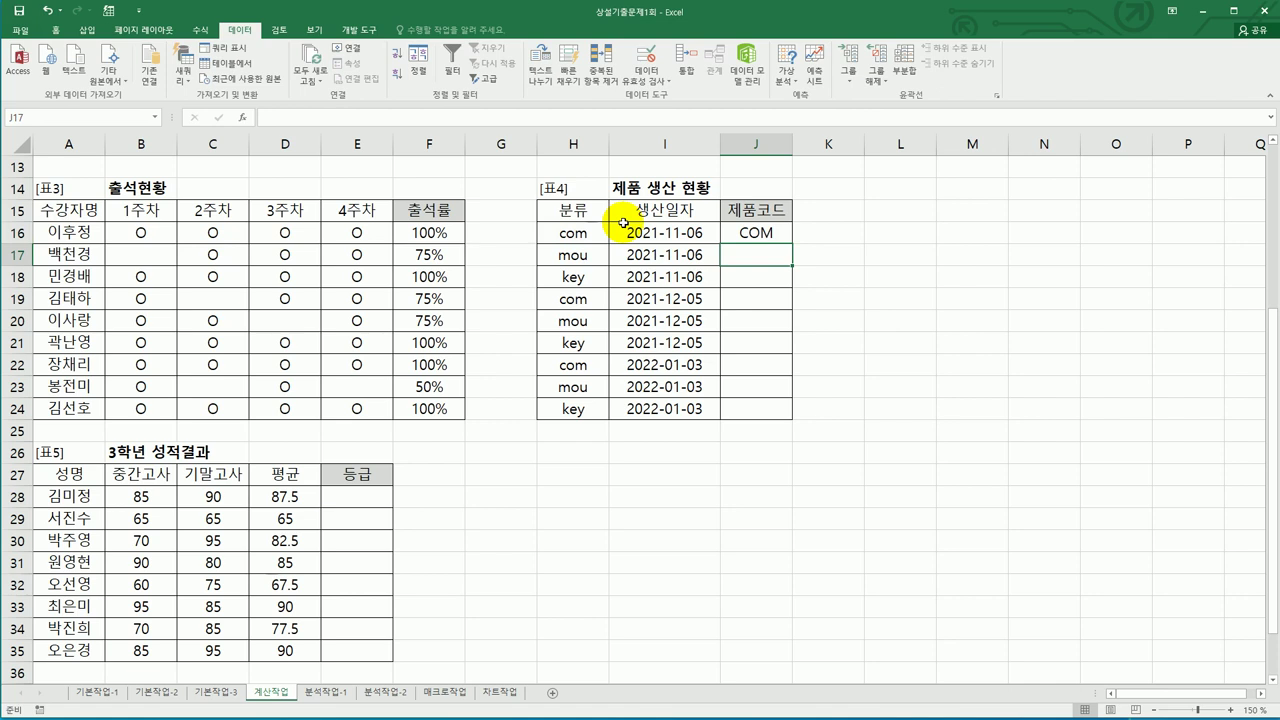
{"action": "left_click", "coordinate": [755, 232]}
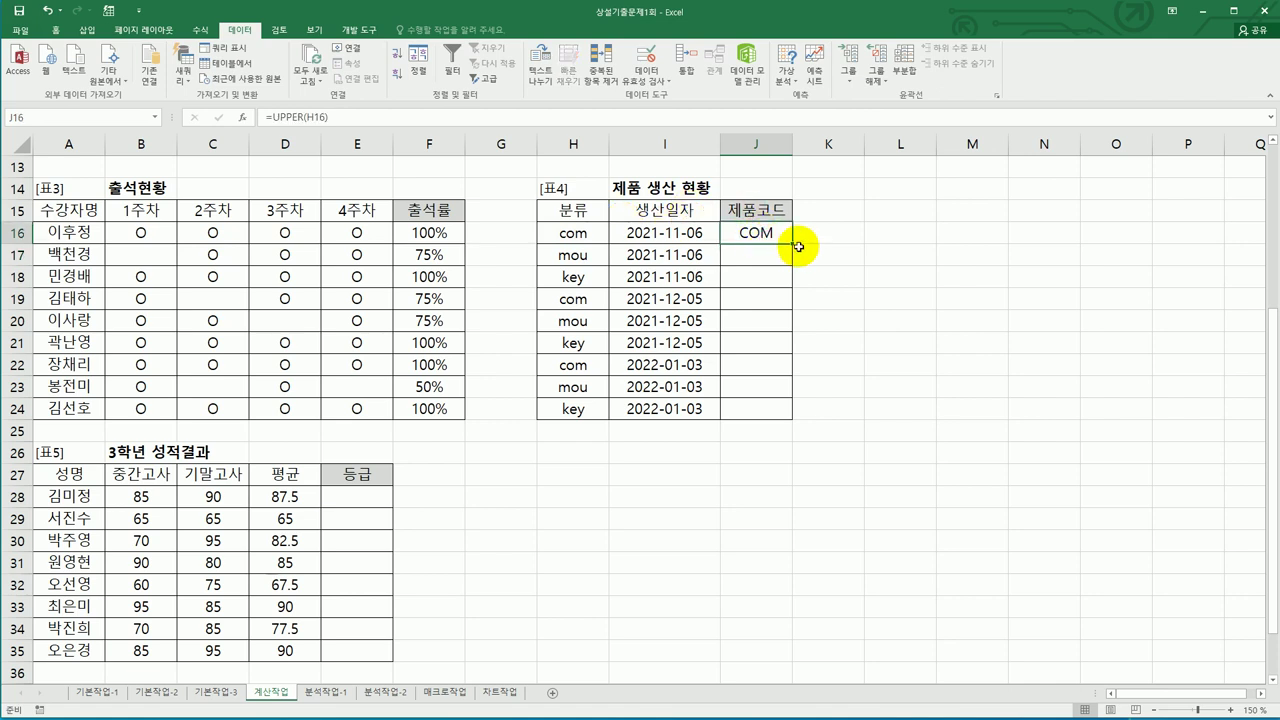
{"action": "left_click_drag", "start_coordinate": [793, 244], "coordinate": [795, 412]}
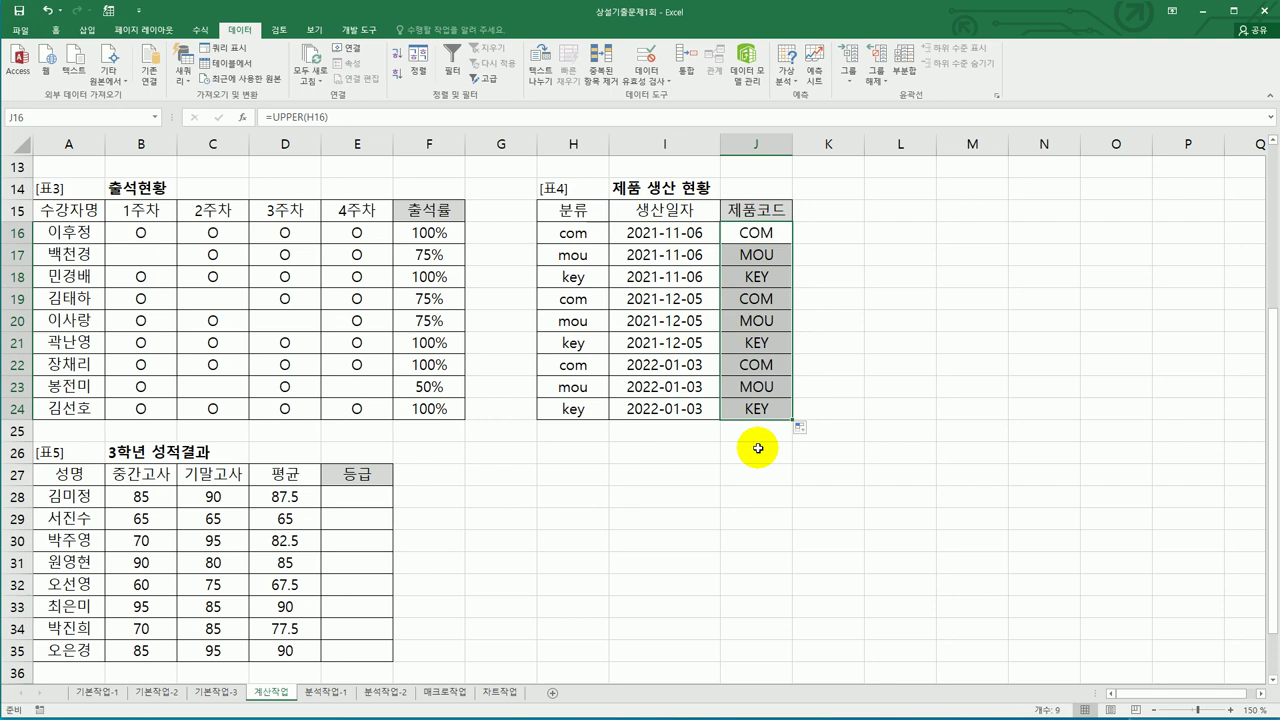
Step: Extend J16's formula with a hyphen and the production month, making it =UPPER(H16)&"-"&MONTH(I16)
{"action": "left_click", "coordinate": [753, 231]}
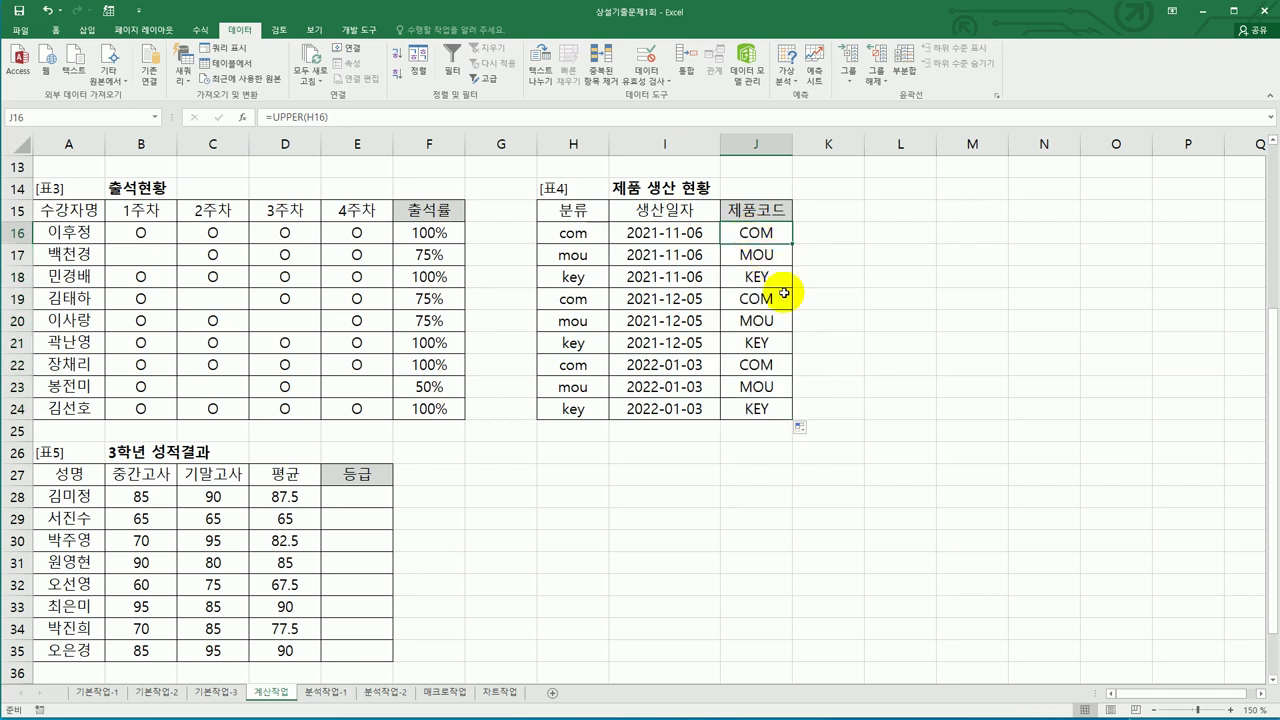
{"action": "double_click", "coordinate": [781, 238]}
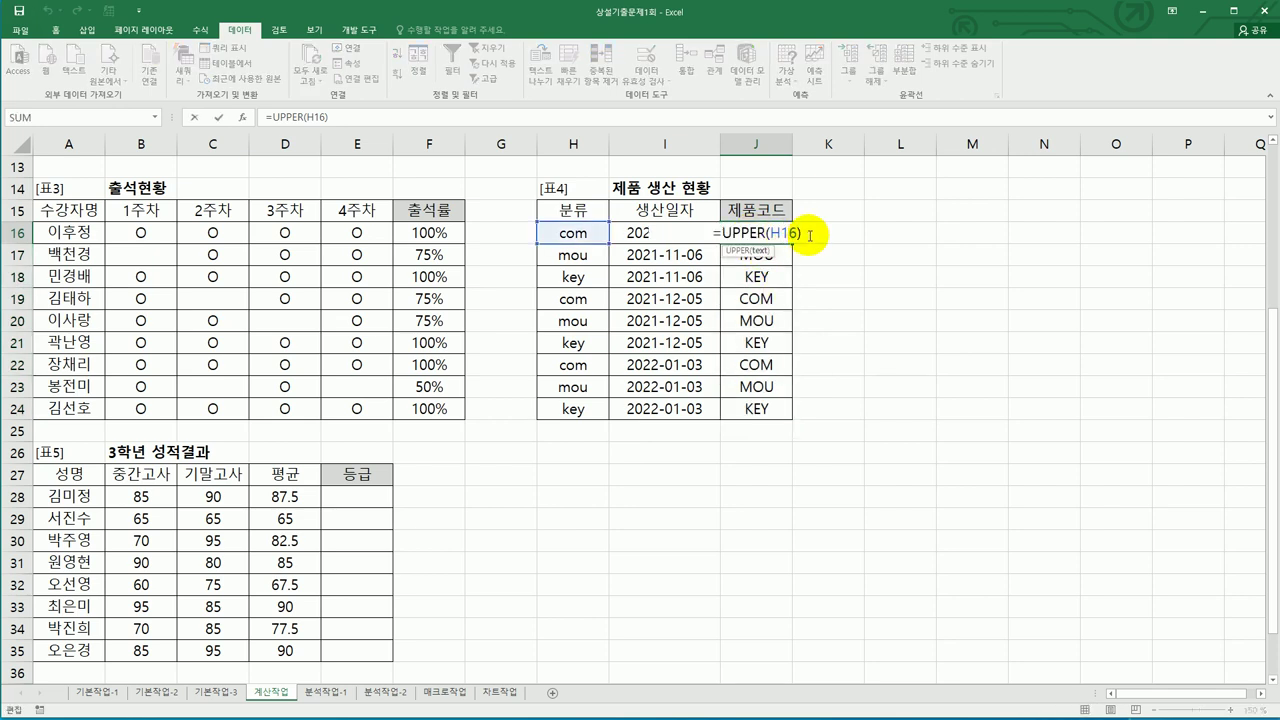
{"action": "left_click", "coordinate": [806, 237]}
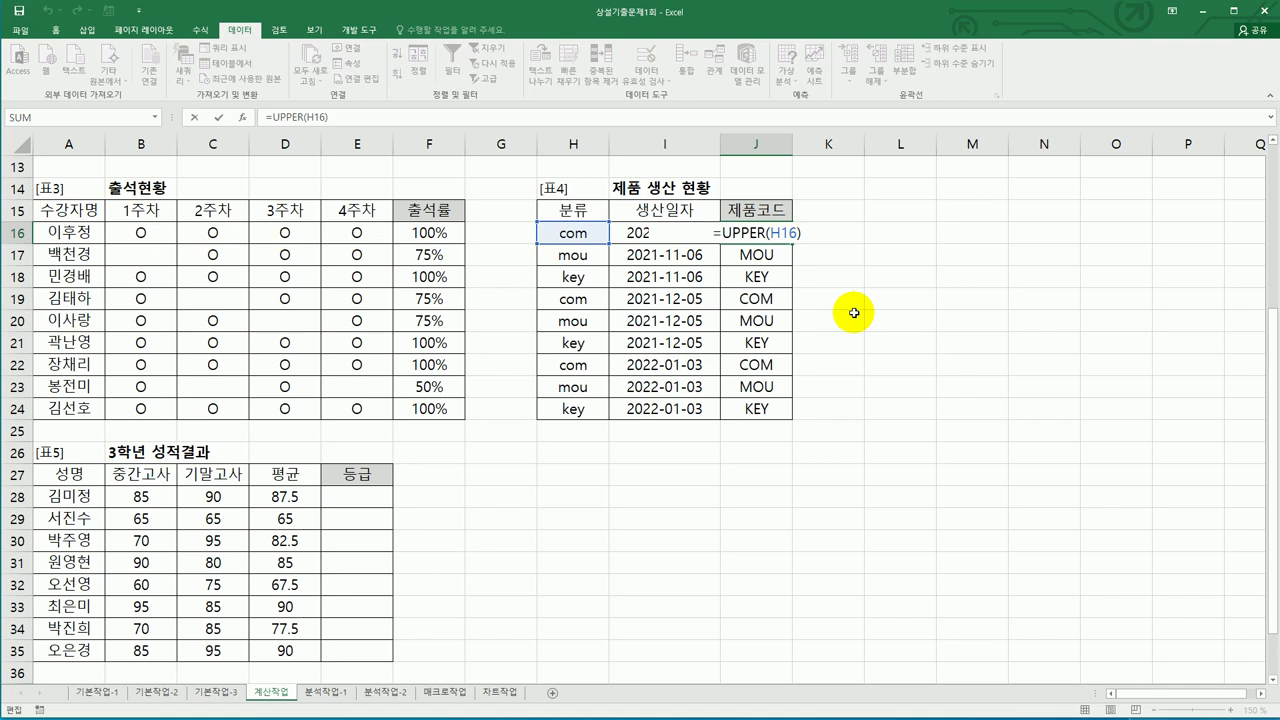
{"action": "type", "text": "&"}
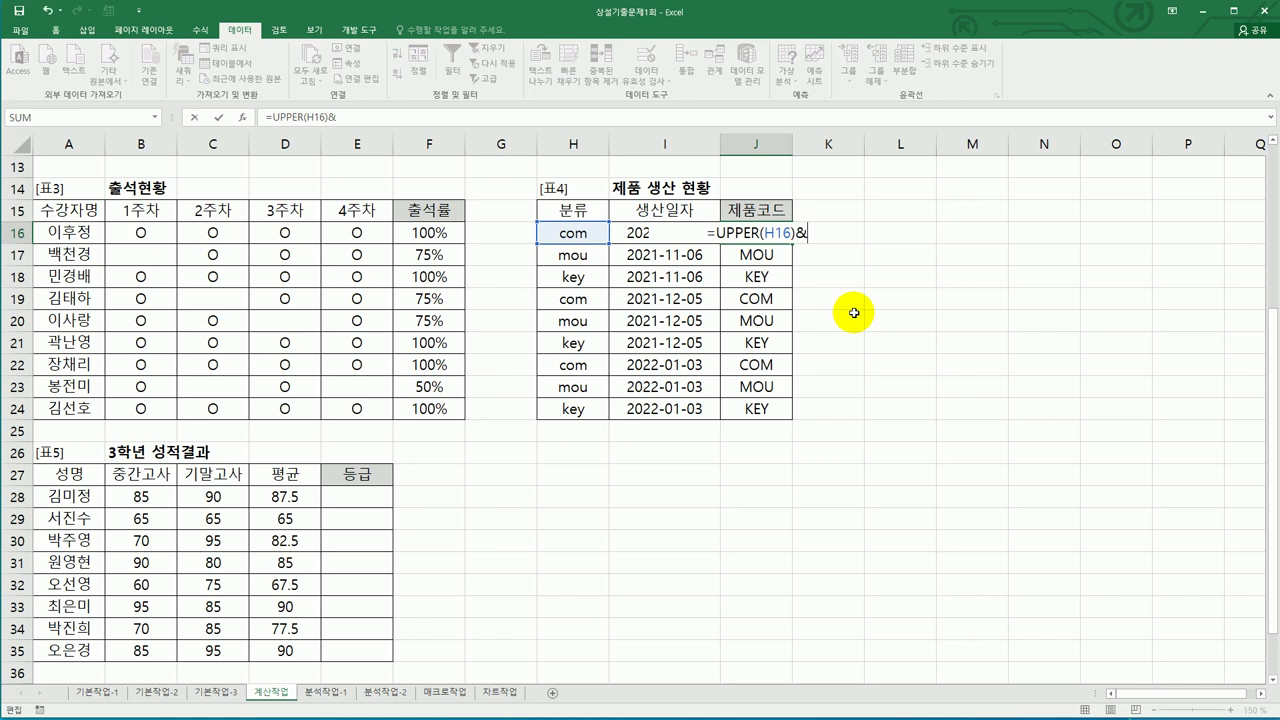
{"action": "type", "text": "\"-"}
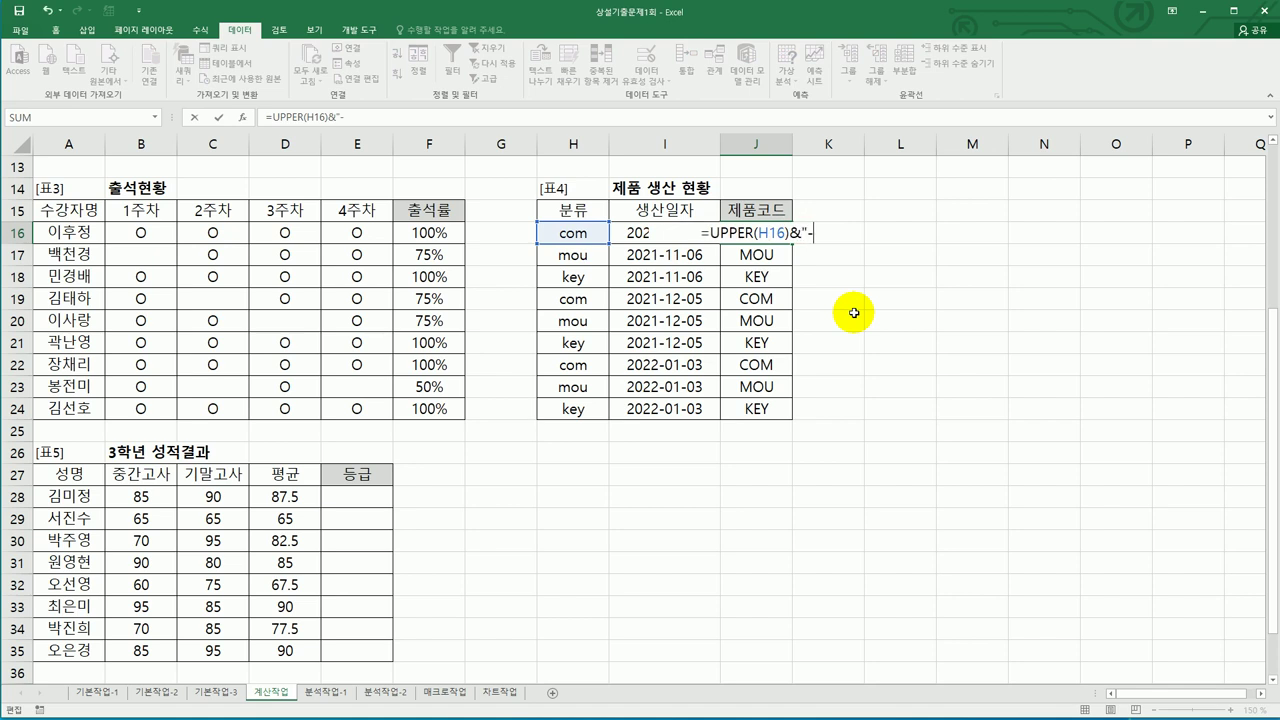
{"action": "type", "text": "\"&"}
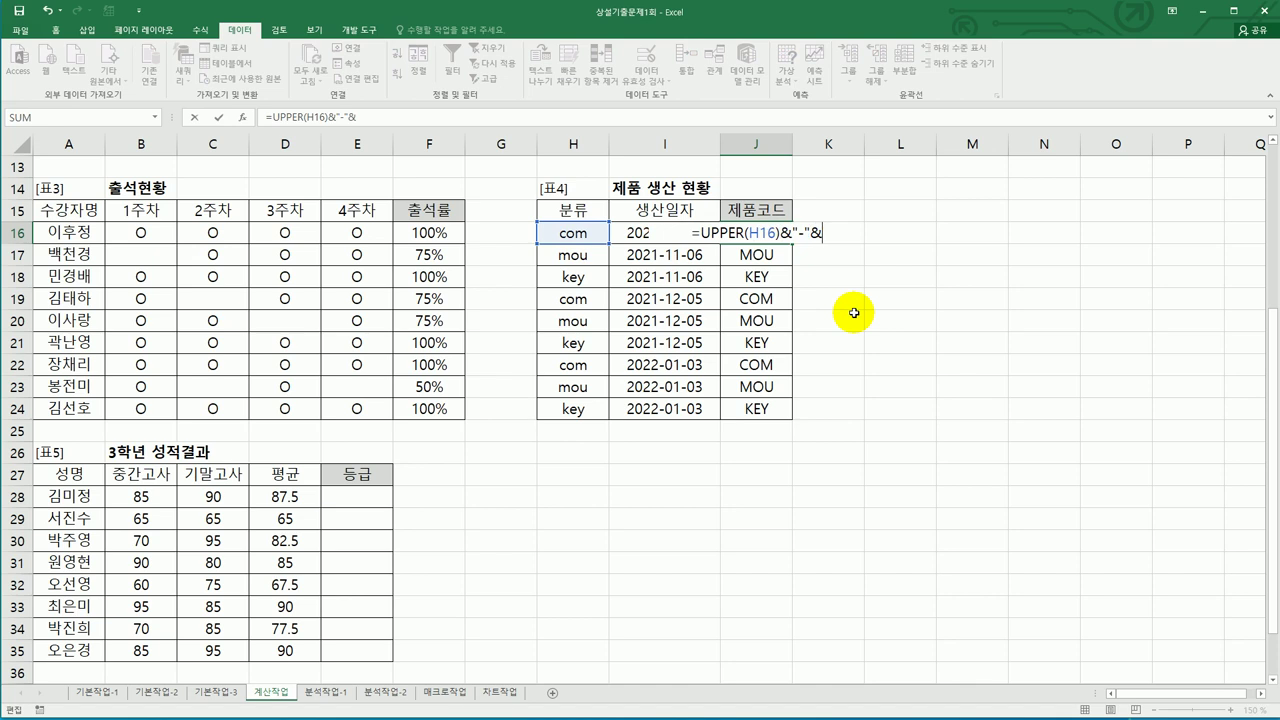
{"action": "type", "text": "m"}
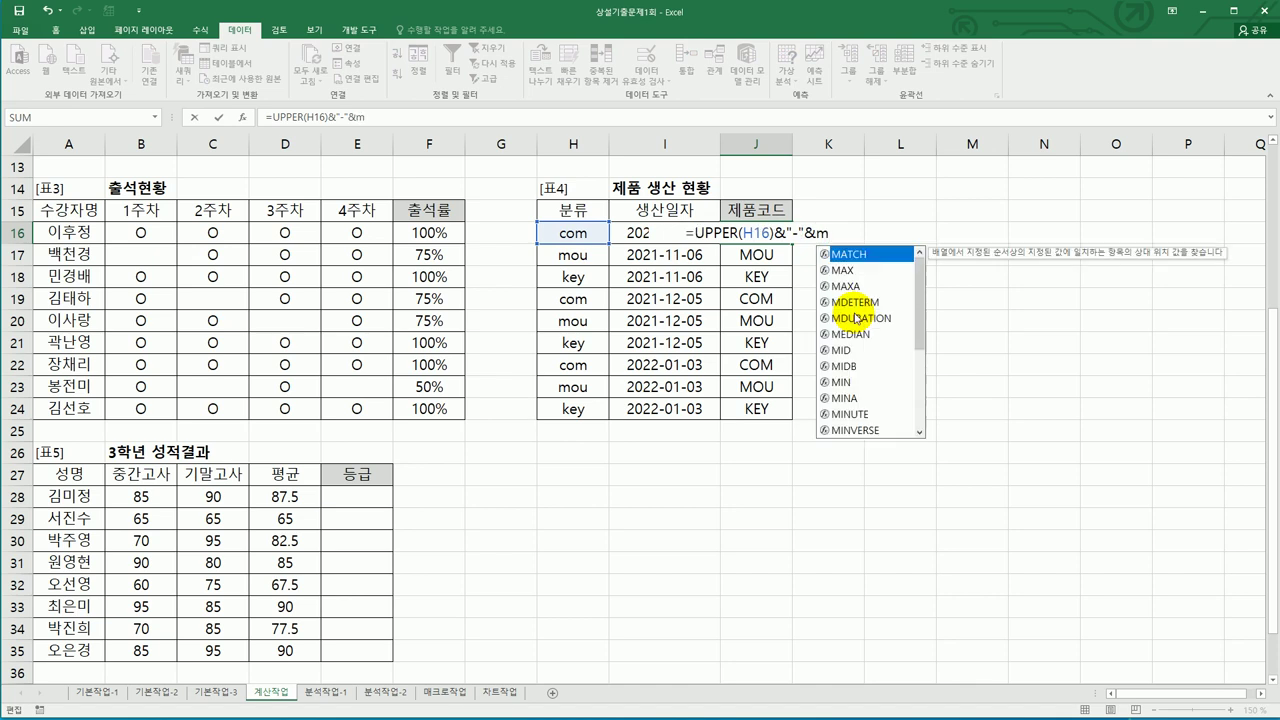
{"action": "type", "text": "o"}
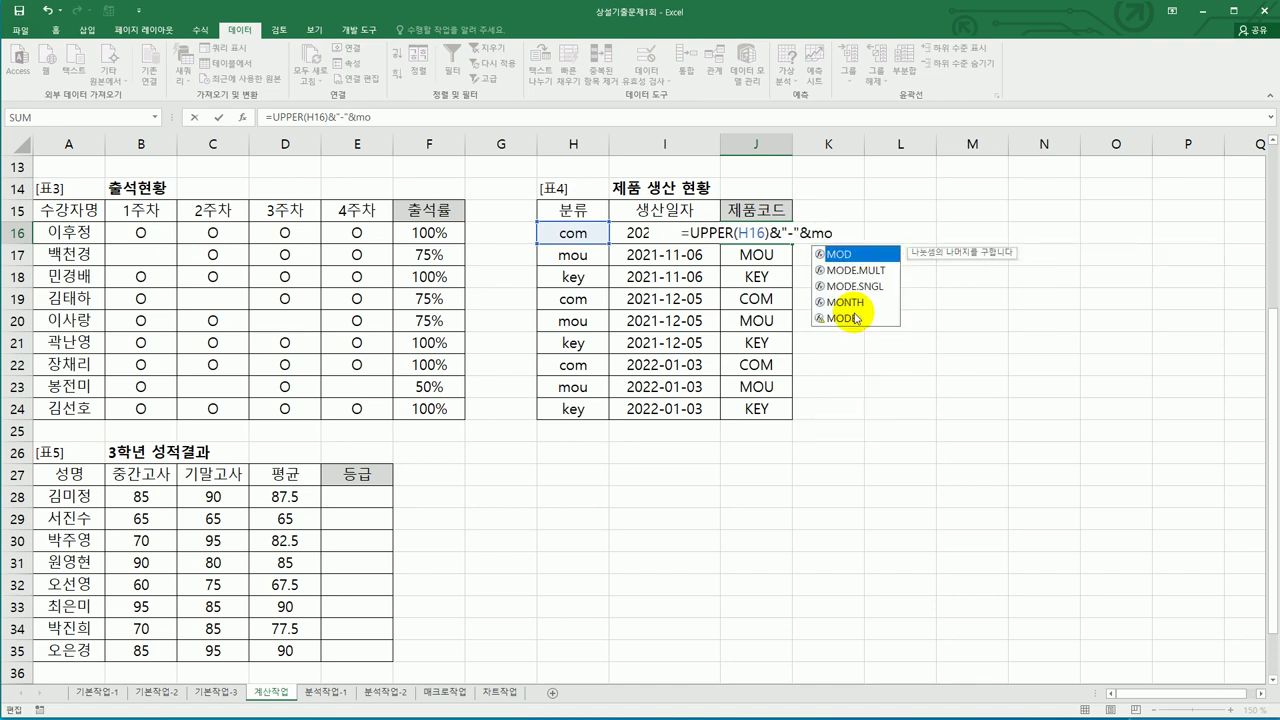
{"action": "left_click", "coordinate": [850, 302]}
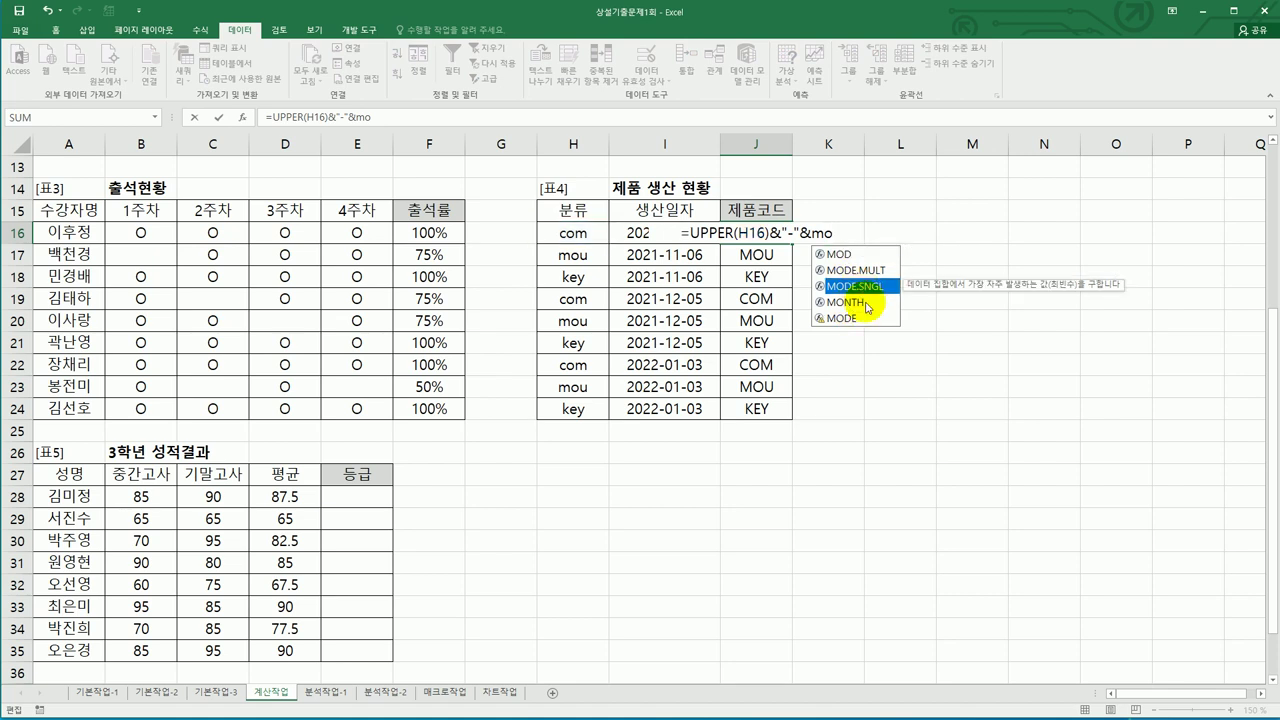
{"action": "double_click", "coordinate": [860, 302]}
{"action": "left_click", "coordinate": [627, 233]}
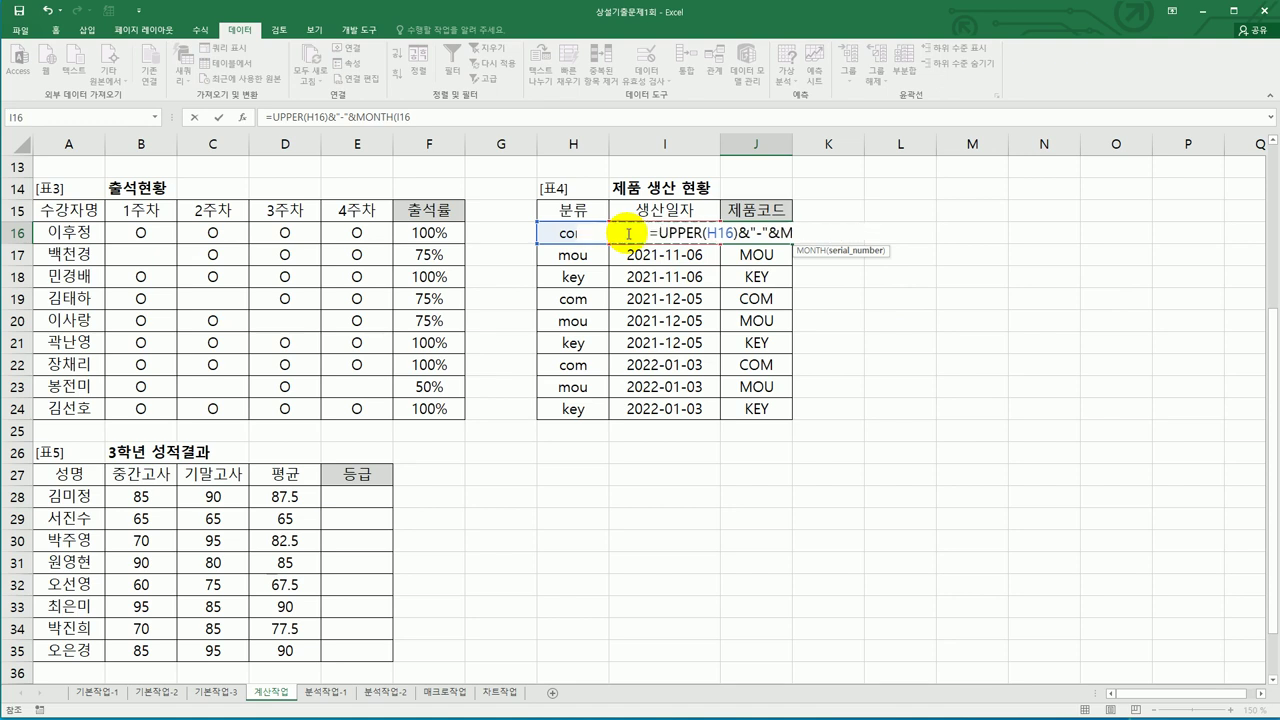
{"action": "key", "text": "Return"}
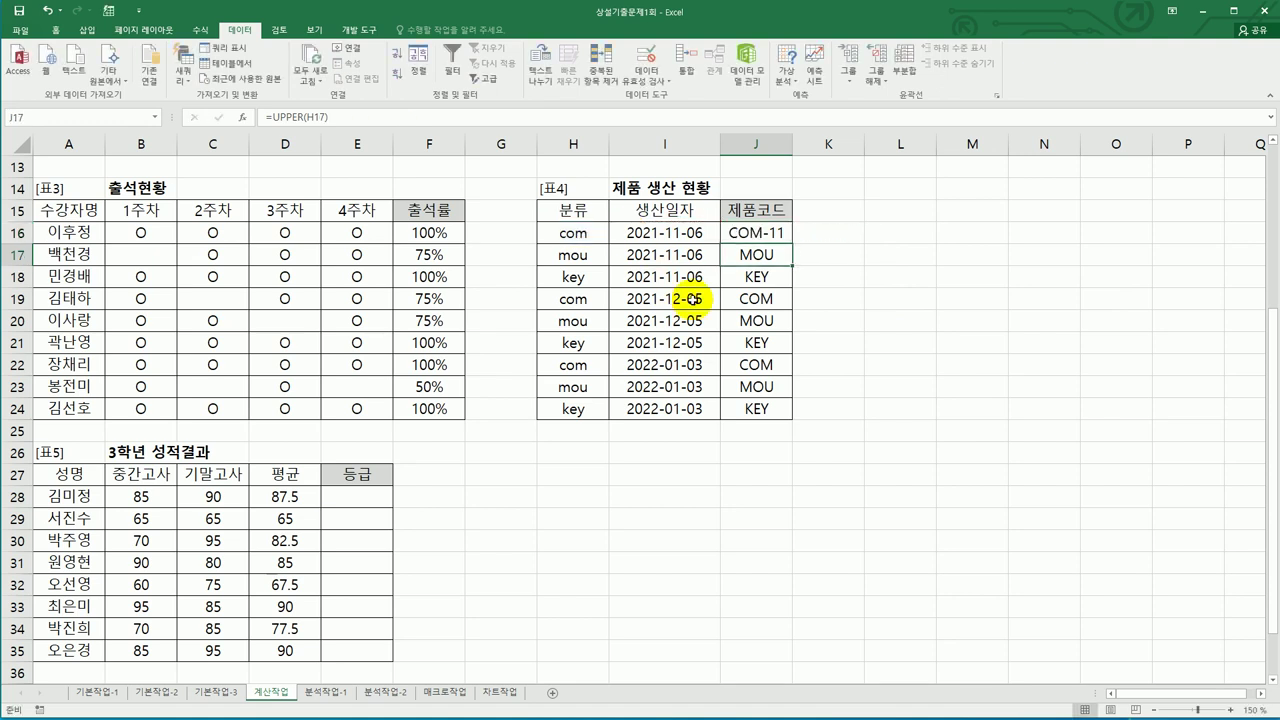
Step: Fill the extended 제품코드 formula from J16 down through J24
{"action": "left_click", "coordinate": [771, 236]}
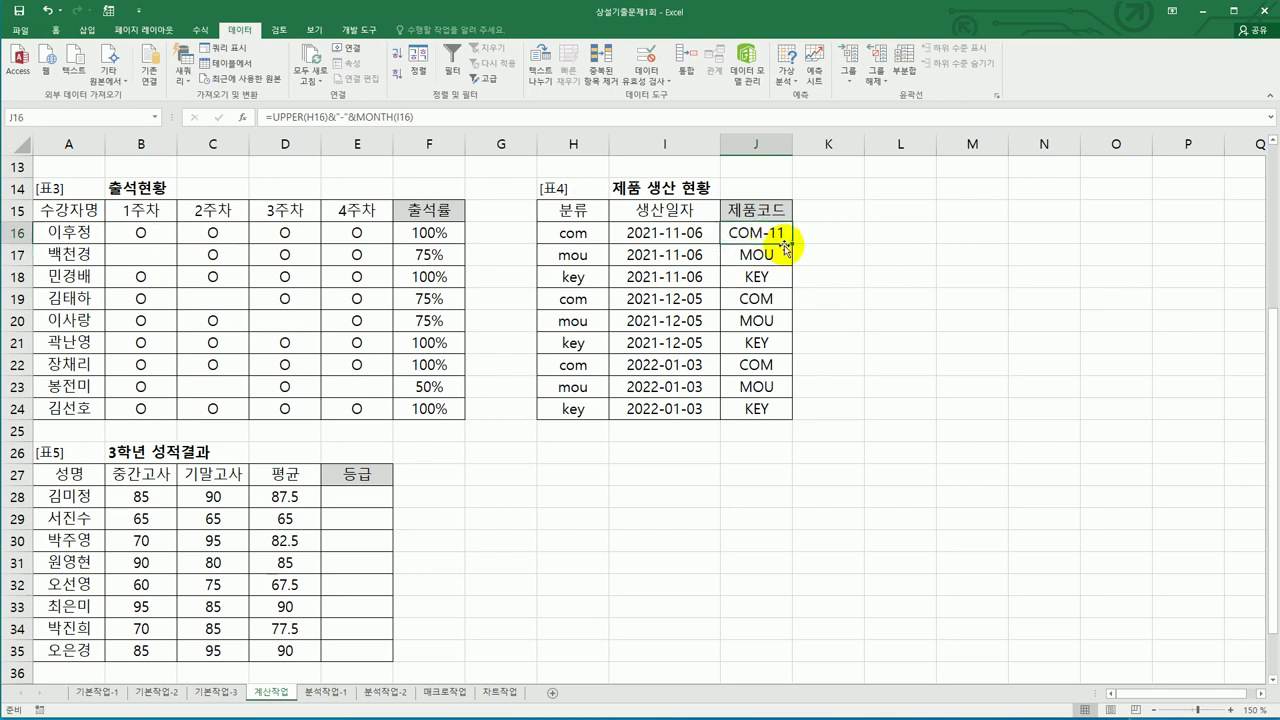
{"action": "left_click_drag", "start_coordinate": [791, 257], "coordinate": [777, 423]}
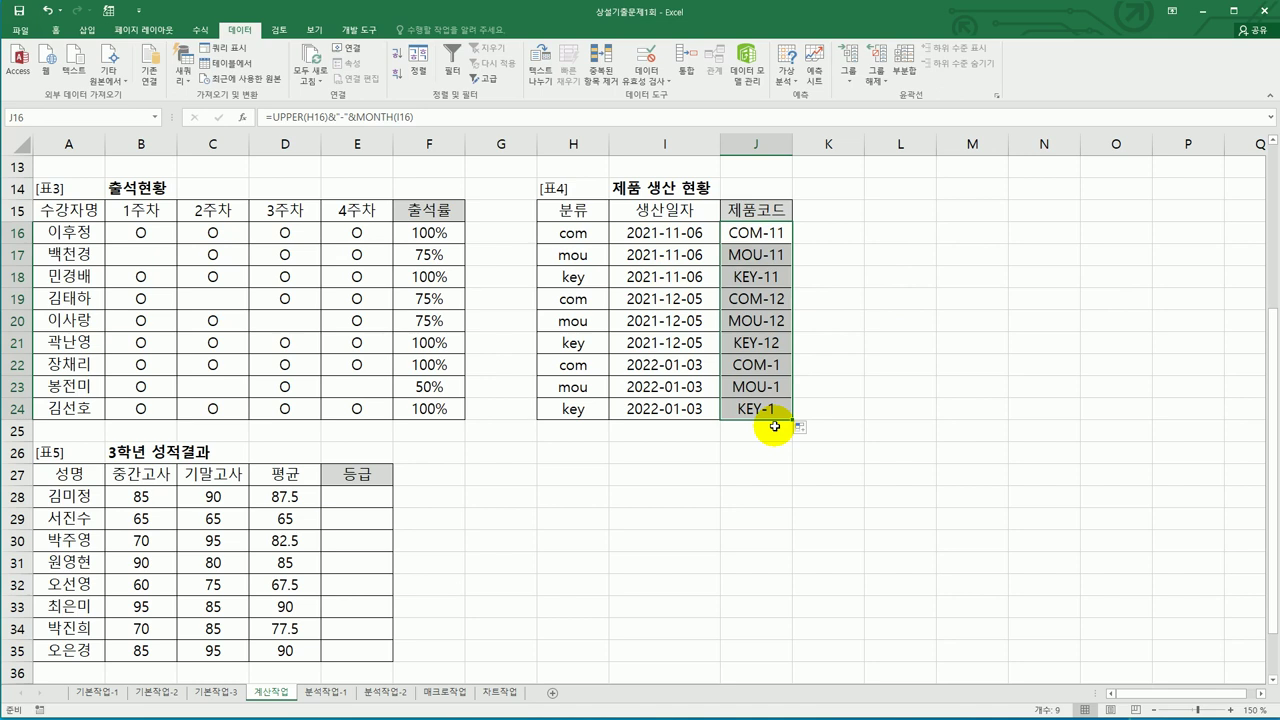
{"action": "left_click", "coordinate": [765, 410]}
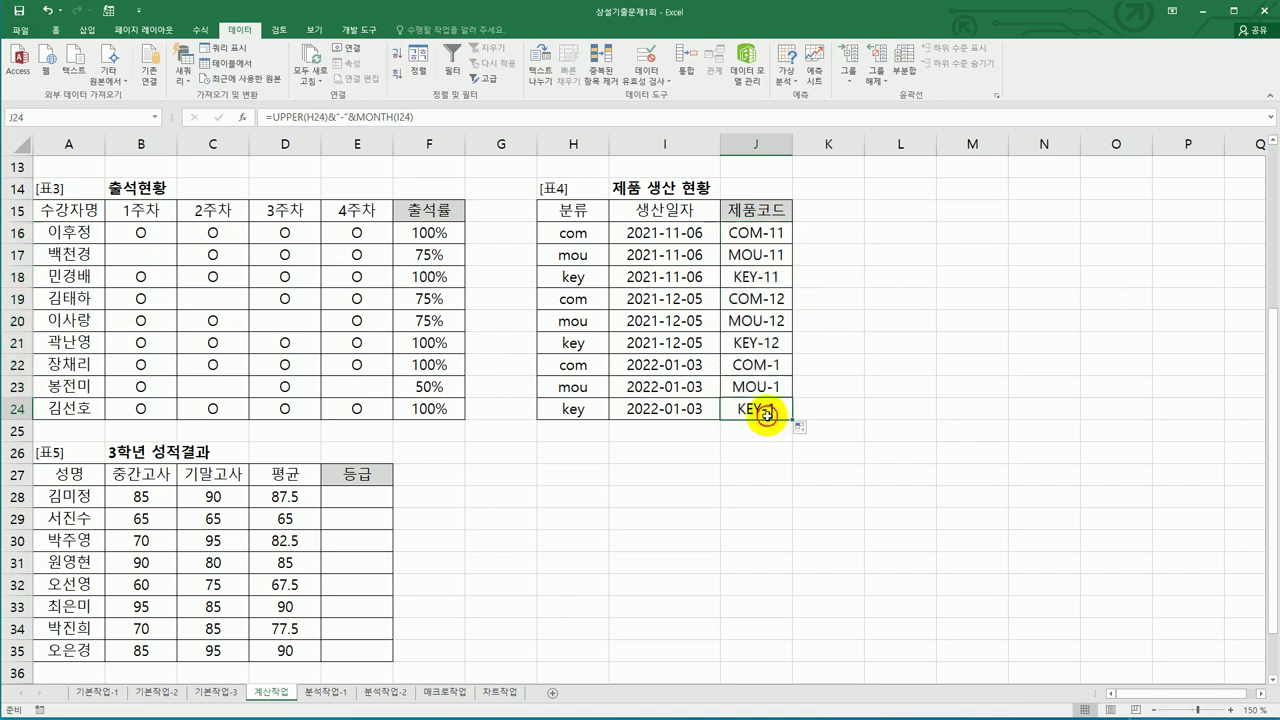
Step: Select E28, the first 등급 cell in the 3학년 성적결과 table, with the 등급표 in view
{"action": "left_click", "coordinate": [371, 495]}
{"action": "scroll", "coordinate": [371, 493], "scroll_direction": "down", "scroll_amount": 2}
{"action": "scroll", "coordinate": [571, 477], "scroll_direction": "down", "scroll_amount": 2}
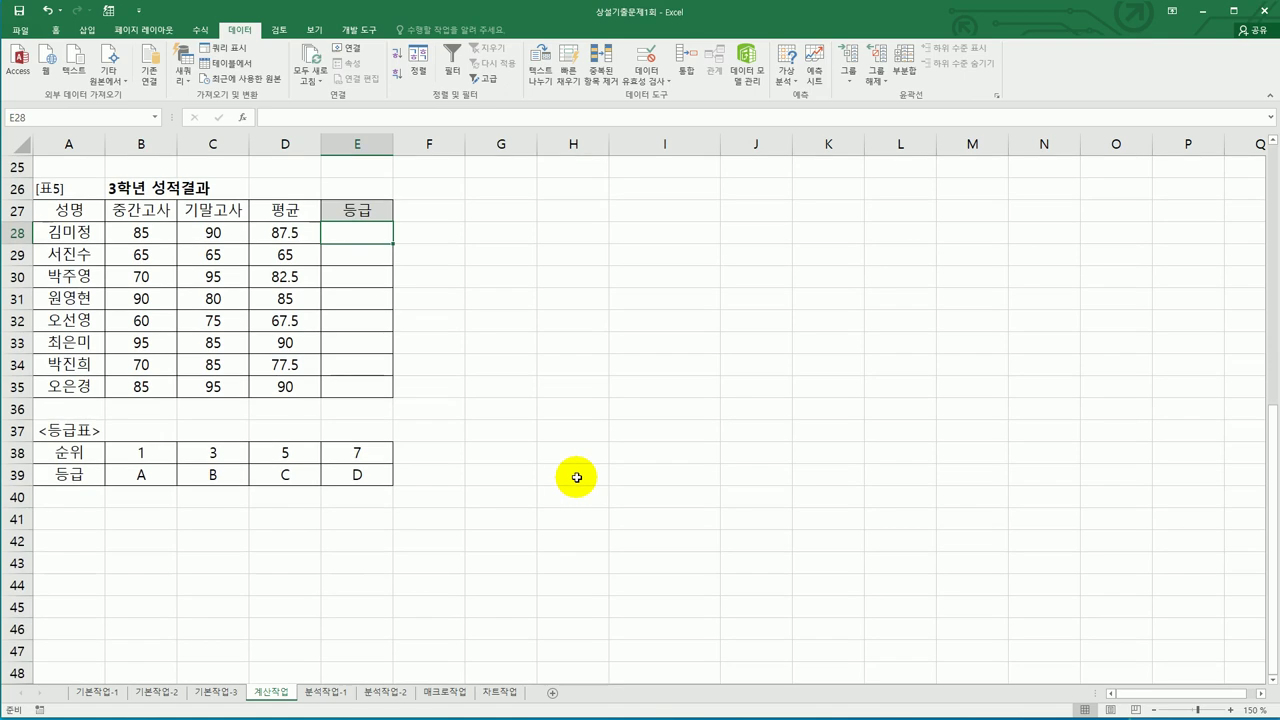
Step: Examine the rank-to-grade lookup table in B38:E39 against the average in D28 and the empty grade cell E28
{"action": "left_click_drag", "start_coordinate": [125, 455], "coordinate": [343, 476]}
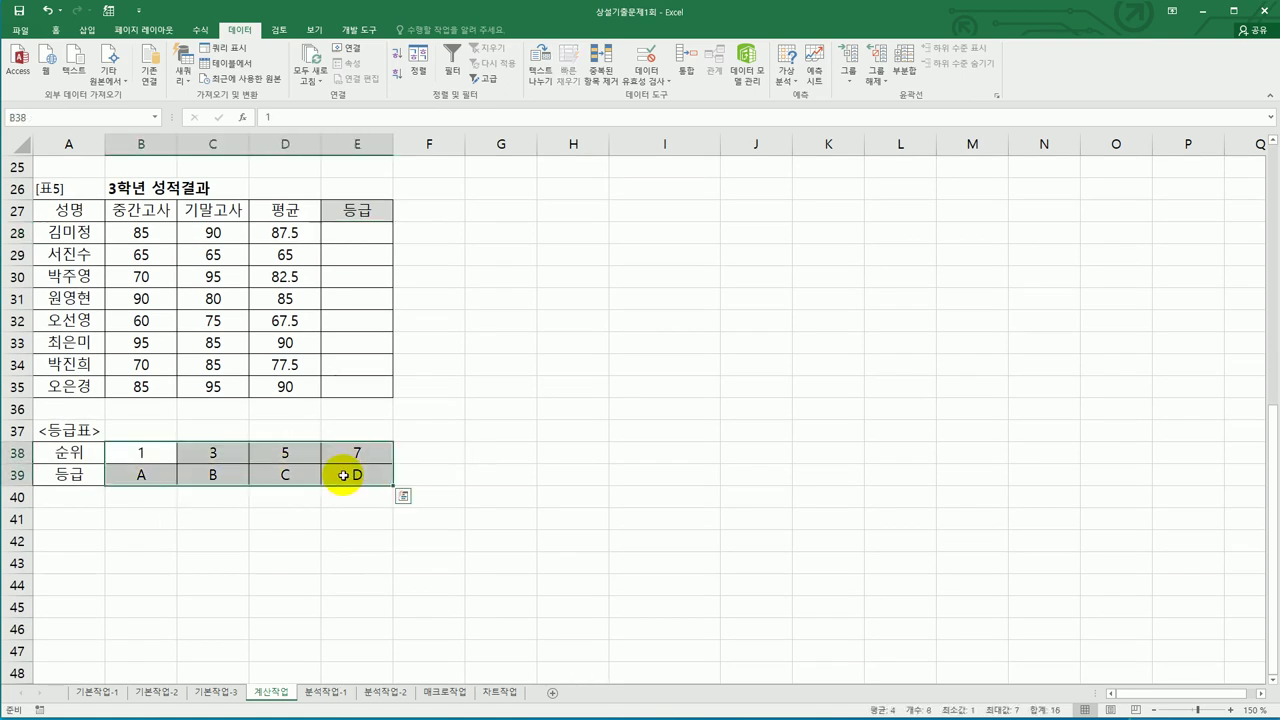
{"action": "left_click", "coordinate": [285, 234]}
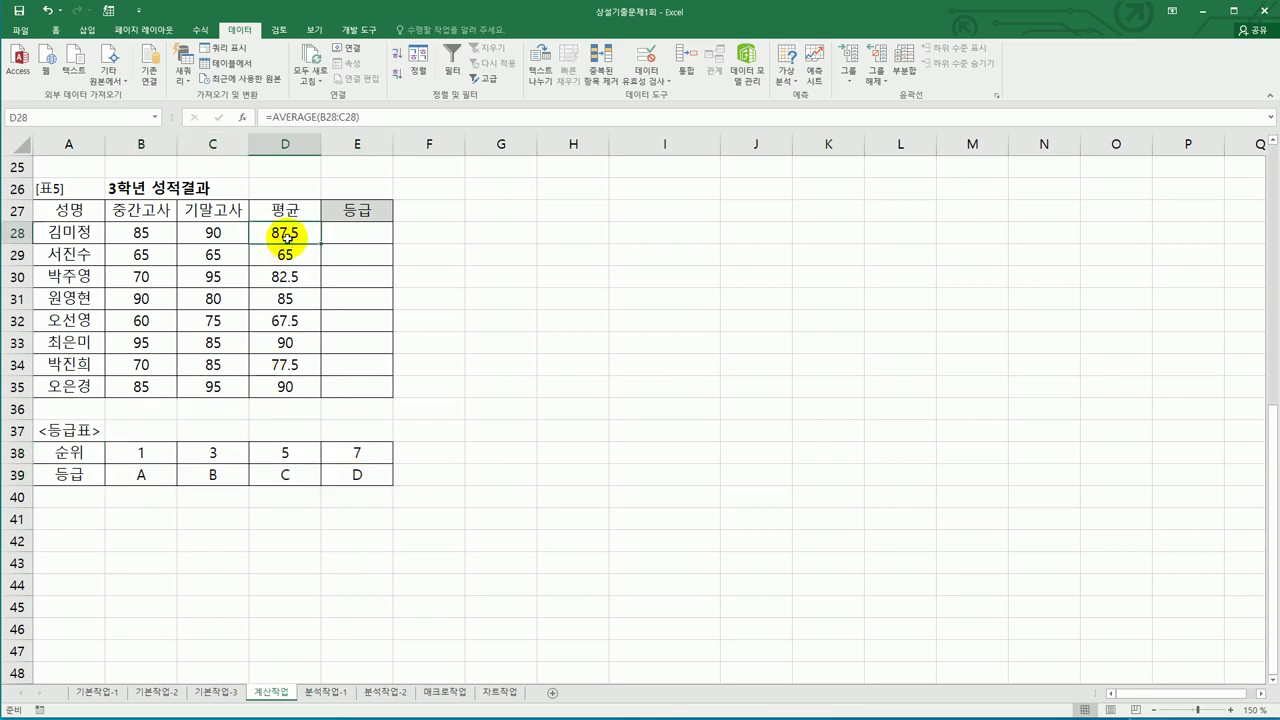
{"action": "left_click_drag", "start_coordinate": [160, 451], "coordinate": [340, 480]}
{"action": "left_click", "coordinate": [349, 236]}
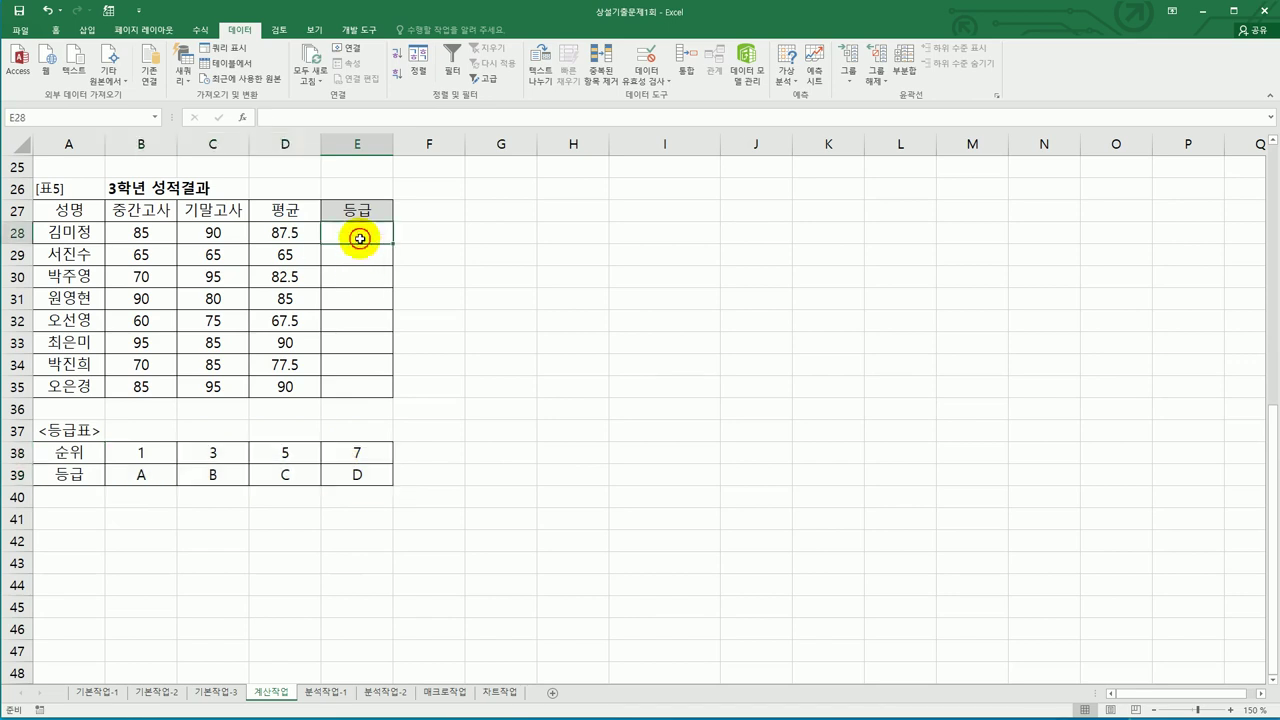
{"action": "left_click", "coordinate": [298, 236]}
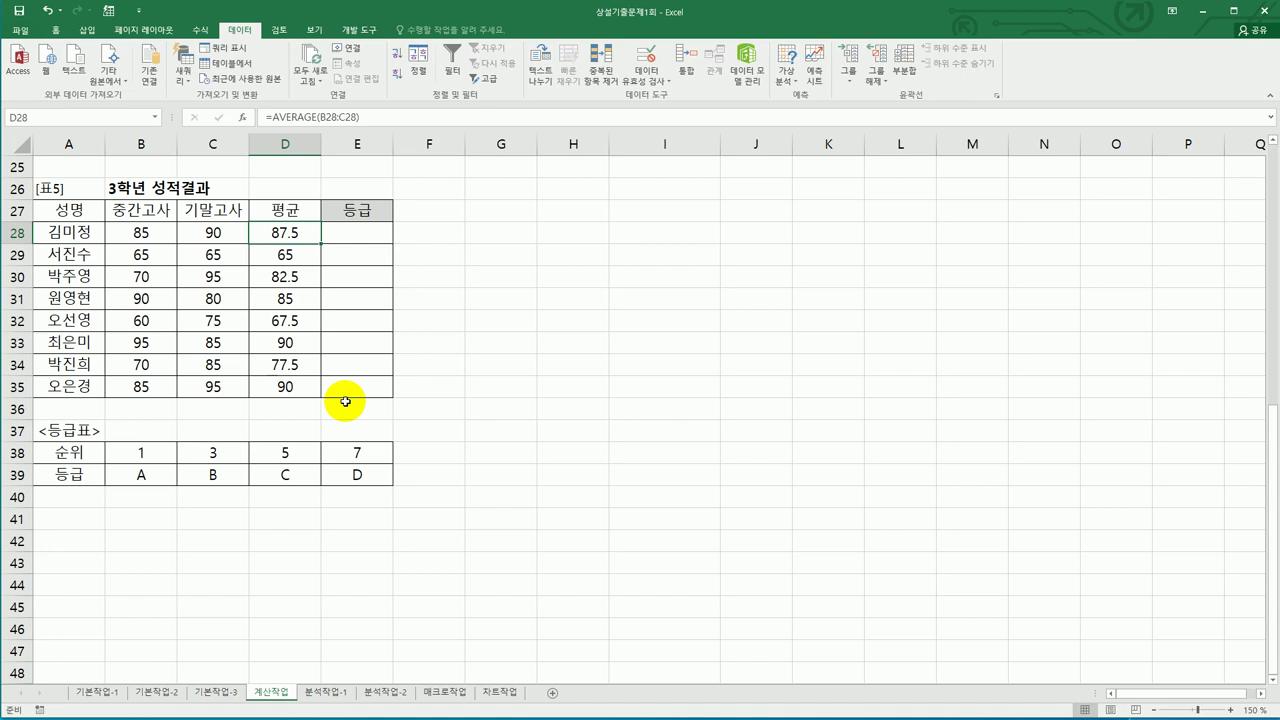
{"action": "left_click", "coordinate": [142, 455]}
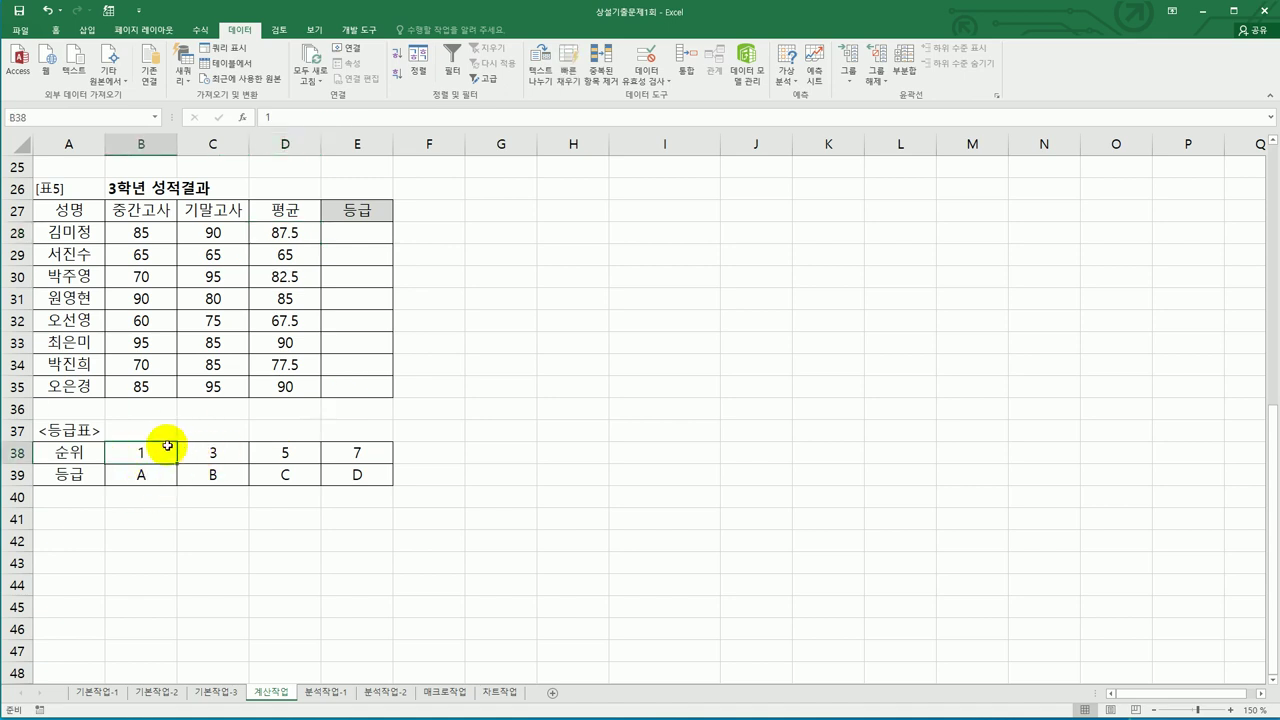
{"action": "left_click_drag", "start_coordinate": [198, 458], "coordinate": [233, 469]}
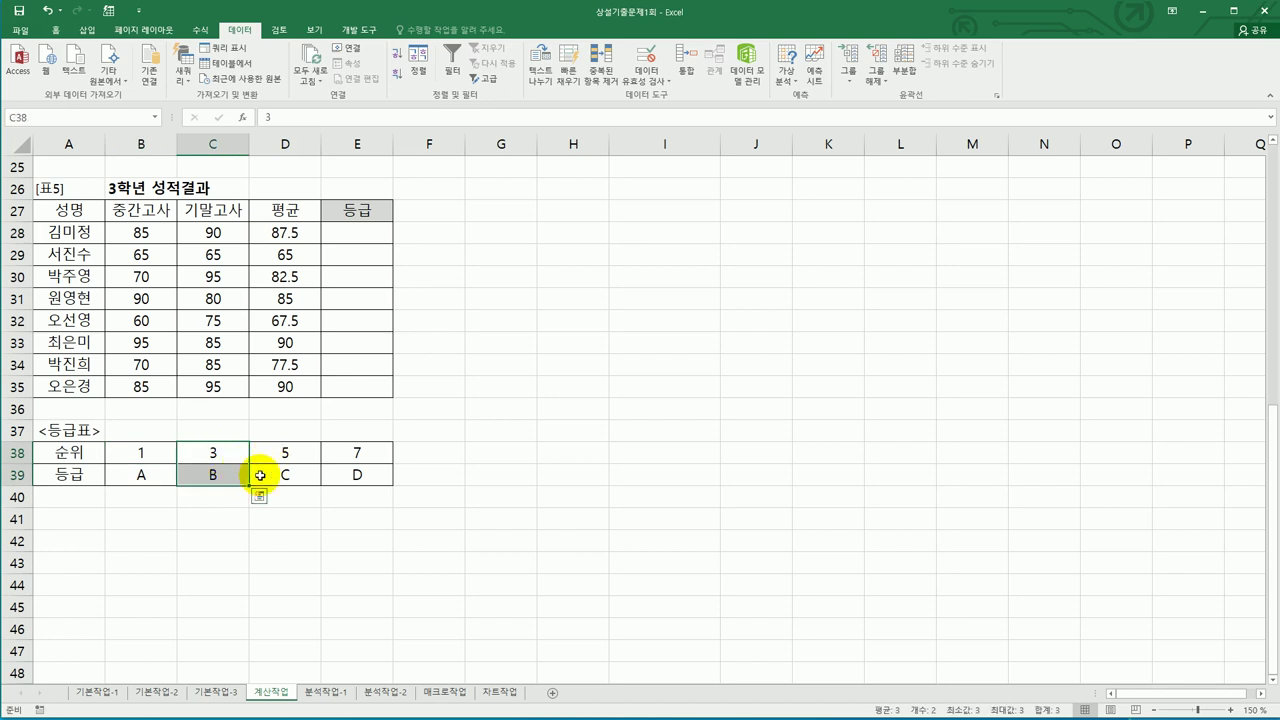
{"action": "left_click", "coordinate": [286, 452]}
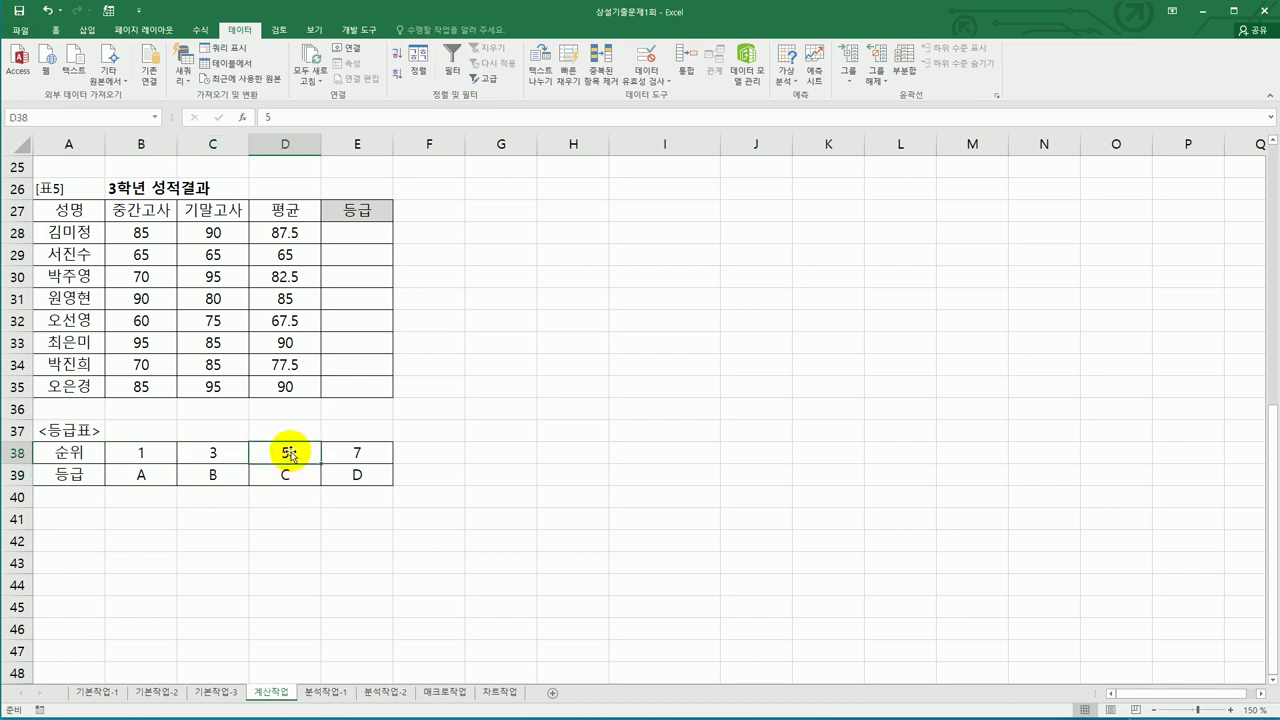
{"action": "left_click_drag", "start_coordinate": [300, 457], "coordinate": [286, 468]}
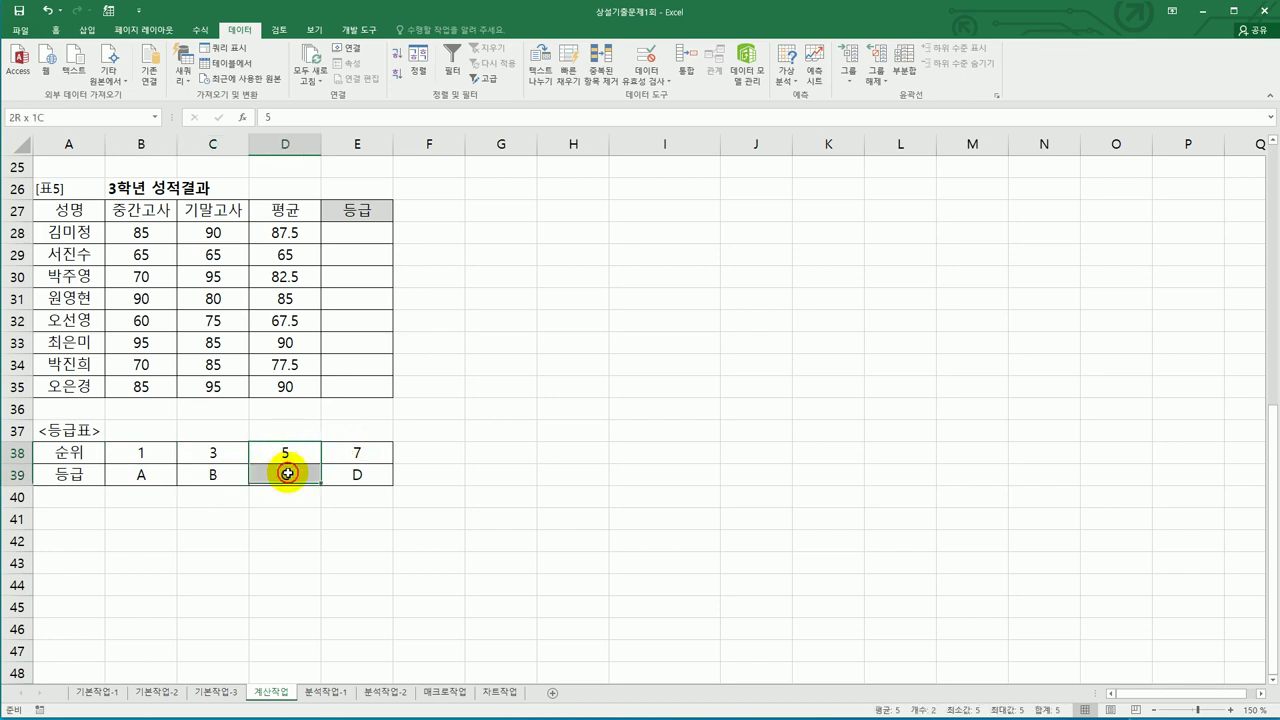
{"action": "left_click", "coordinate": [338, 452]}
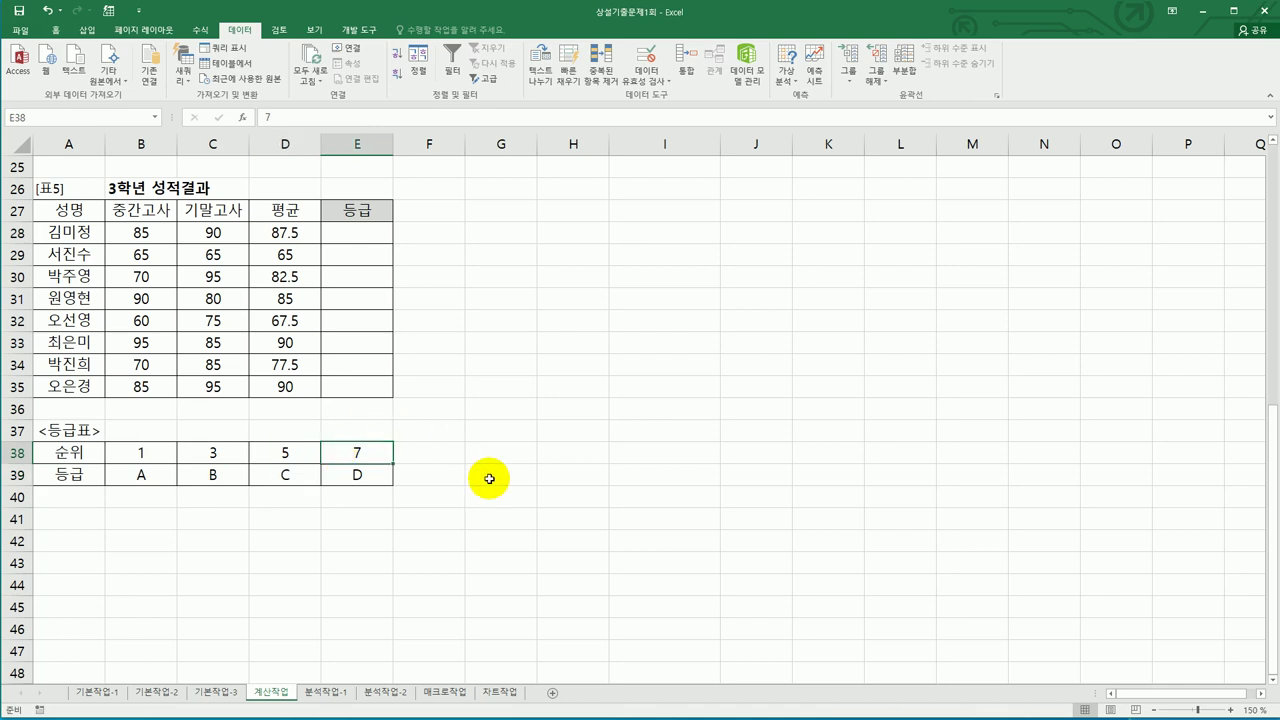
{"action": "left_click", "coordinate": [277, 234]}
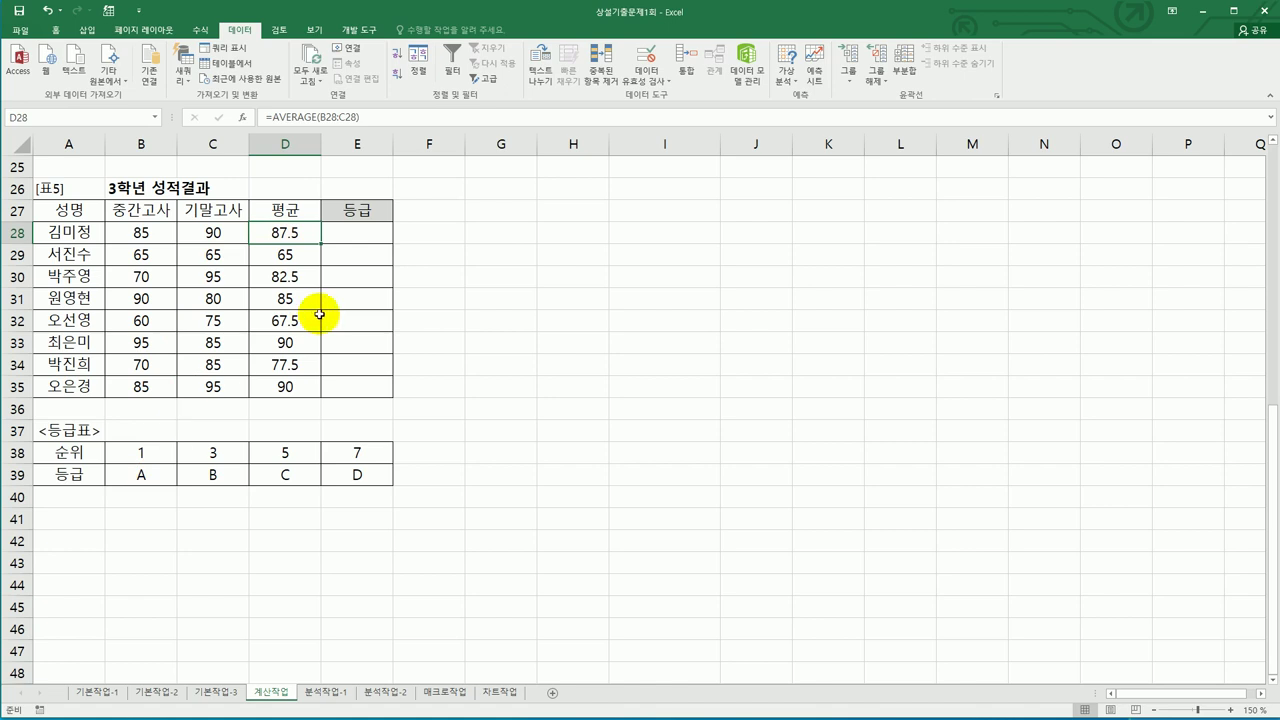
Step: Start a RANK.EQ formula in E28 with the average in D28 as the number to rank
{"action": "left_click", "coordinate": [354, 241]}
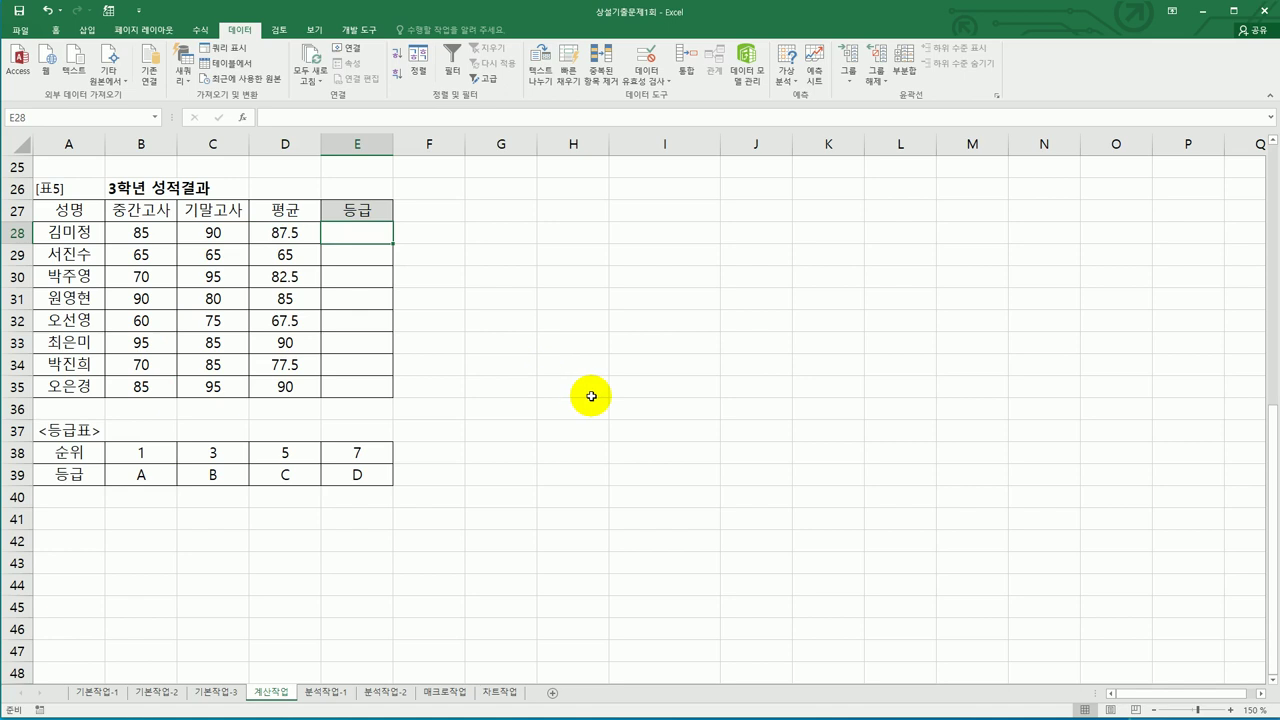
{"action": "type", "text": "=r"}
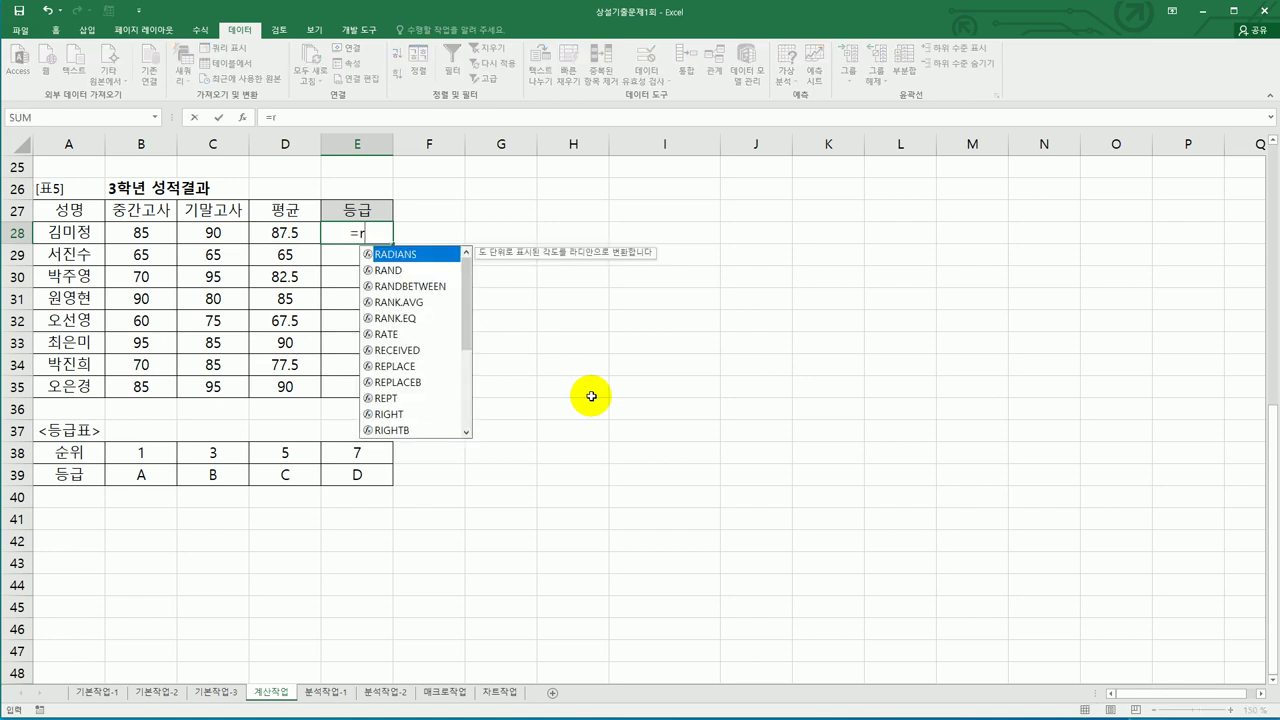
{"action": "type", "text": "ank"}
{"action": "key", "text": "Down"}
{"action": "key", "text": "Down"}
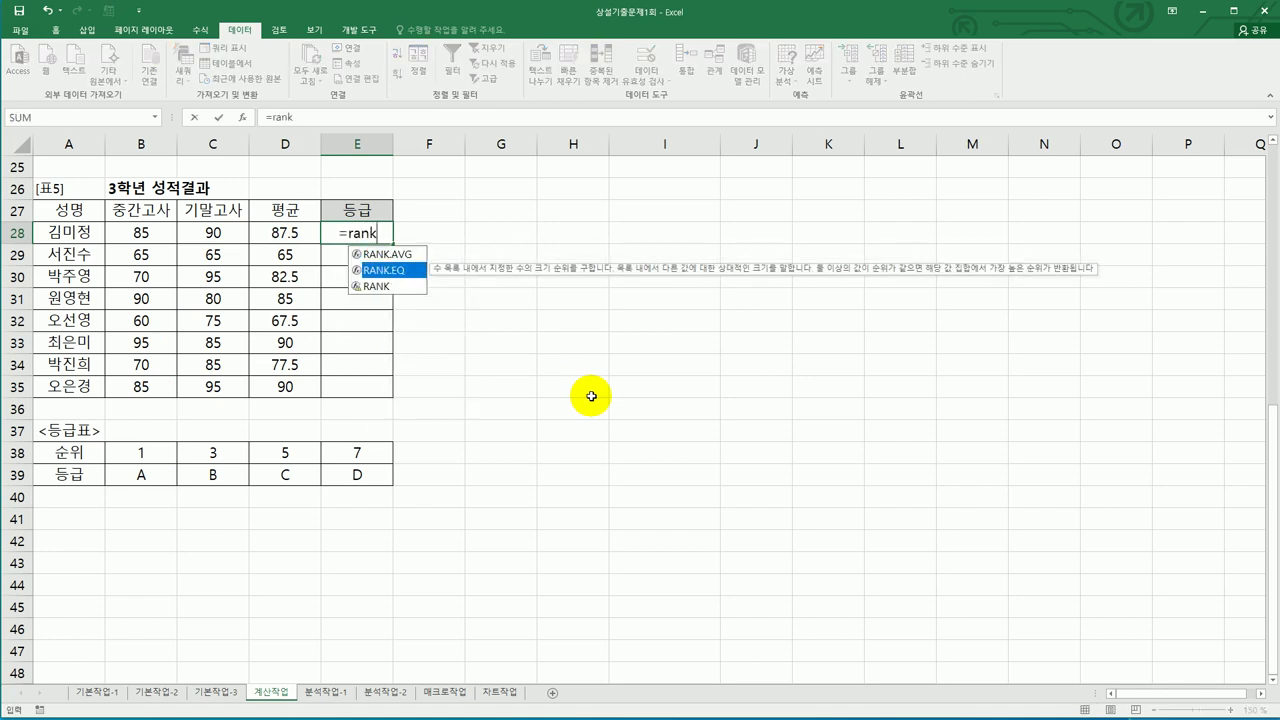
{"action": "key", "text": "Up"}
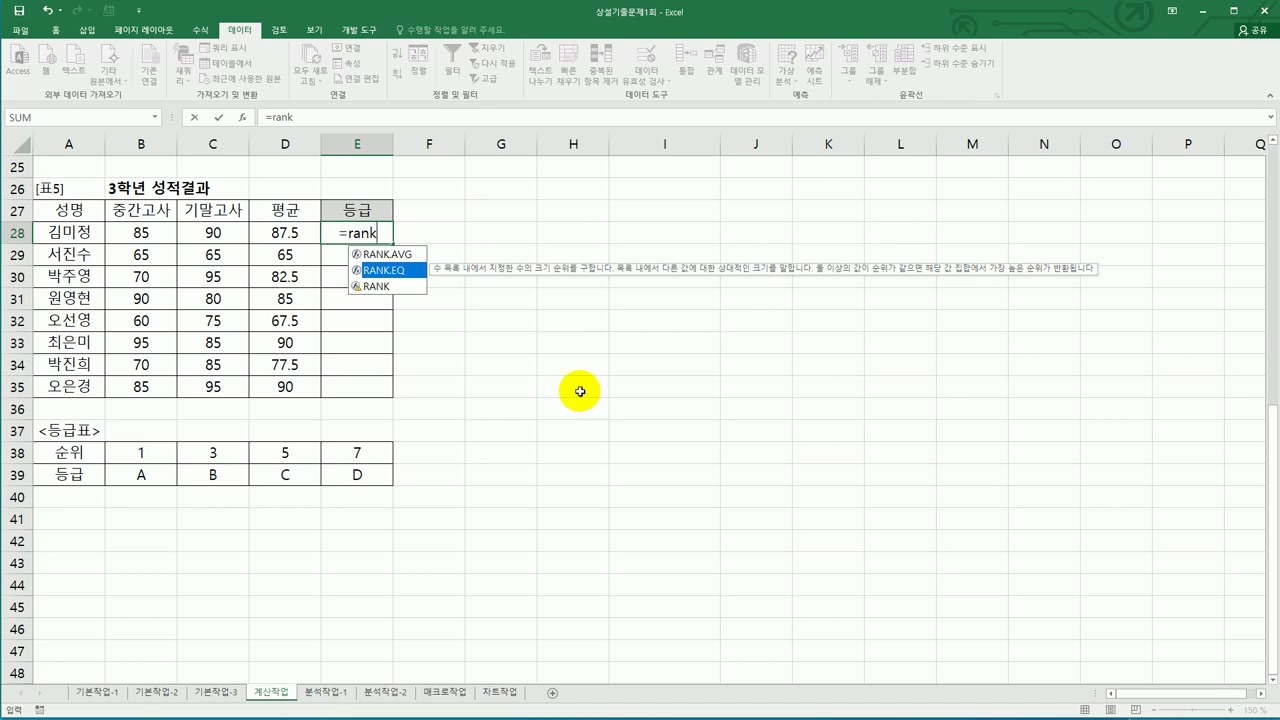
{"action": "double_click", "coordinate": [391, 278]}
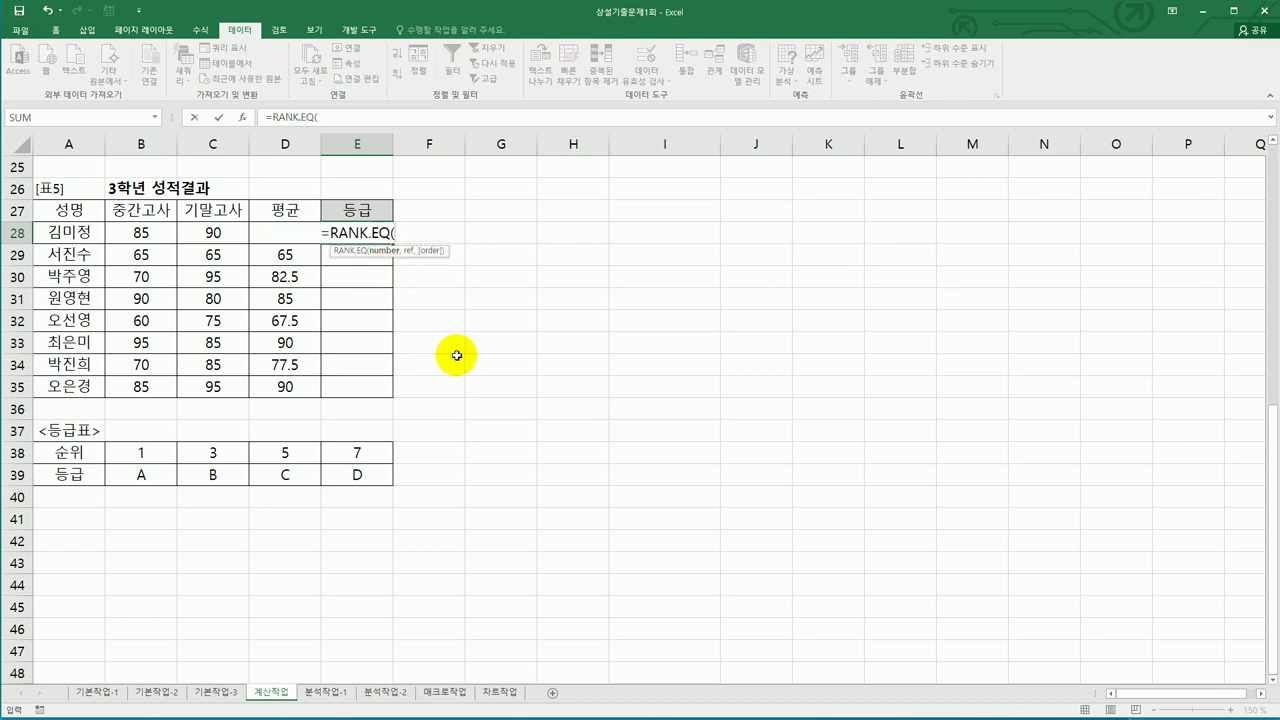
{"action": "left_click", "coordinate": [264, 232]}
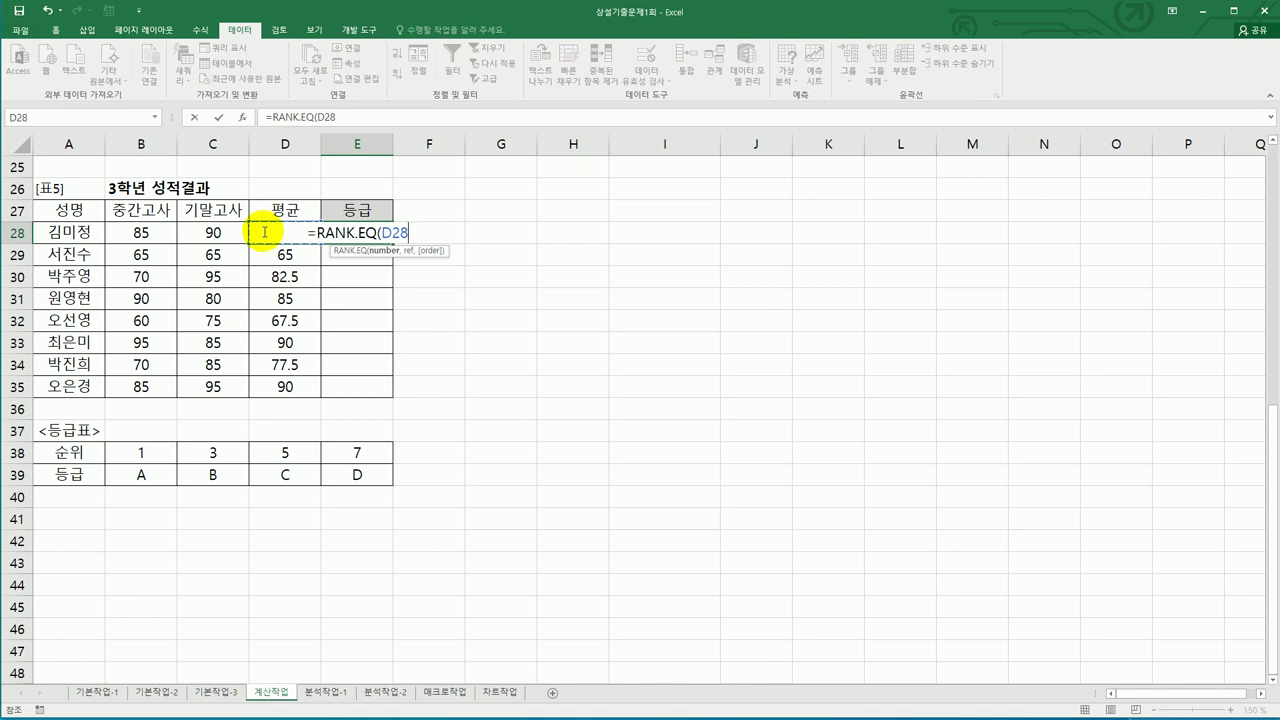
{"action": "type", "text": ","}
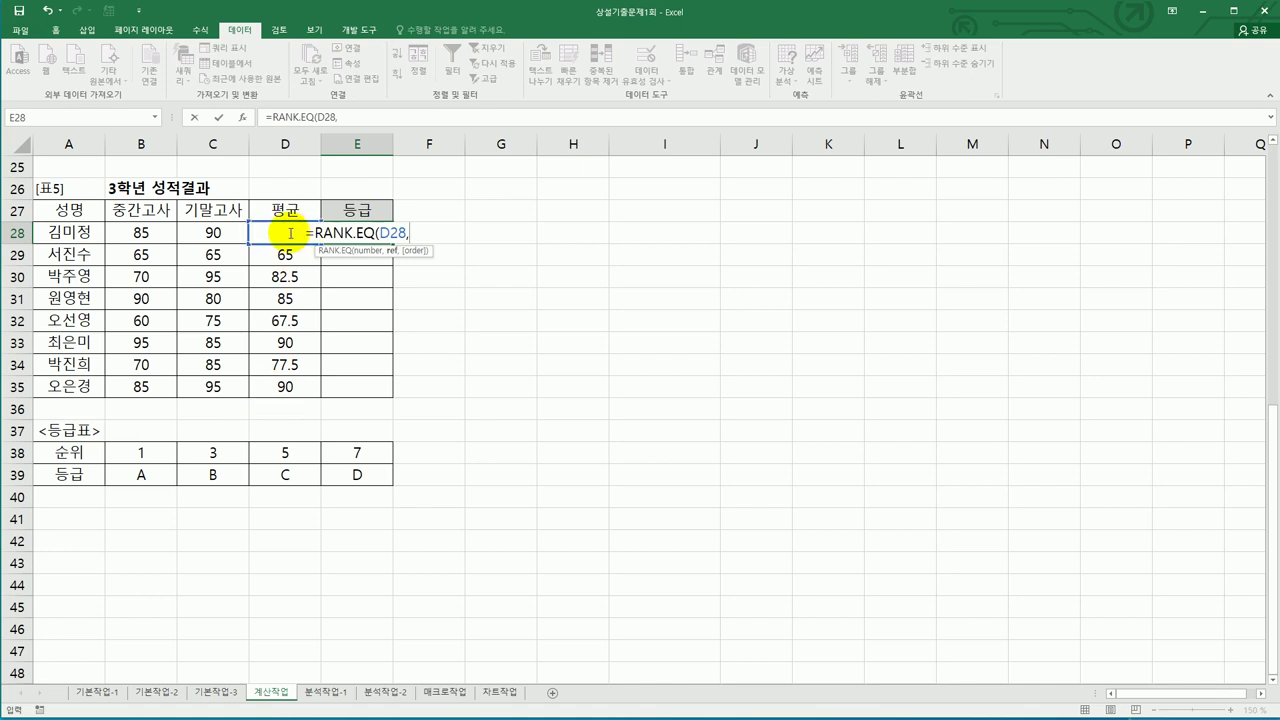
Step: Complete the RANK.EQ formula with the absolute range $D$28:$D$35 and descending order 0
{"action": "left_click_drag", "start_coordinate": [297, 386], "coordinate": [281, 233]}
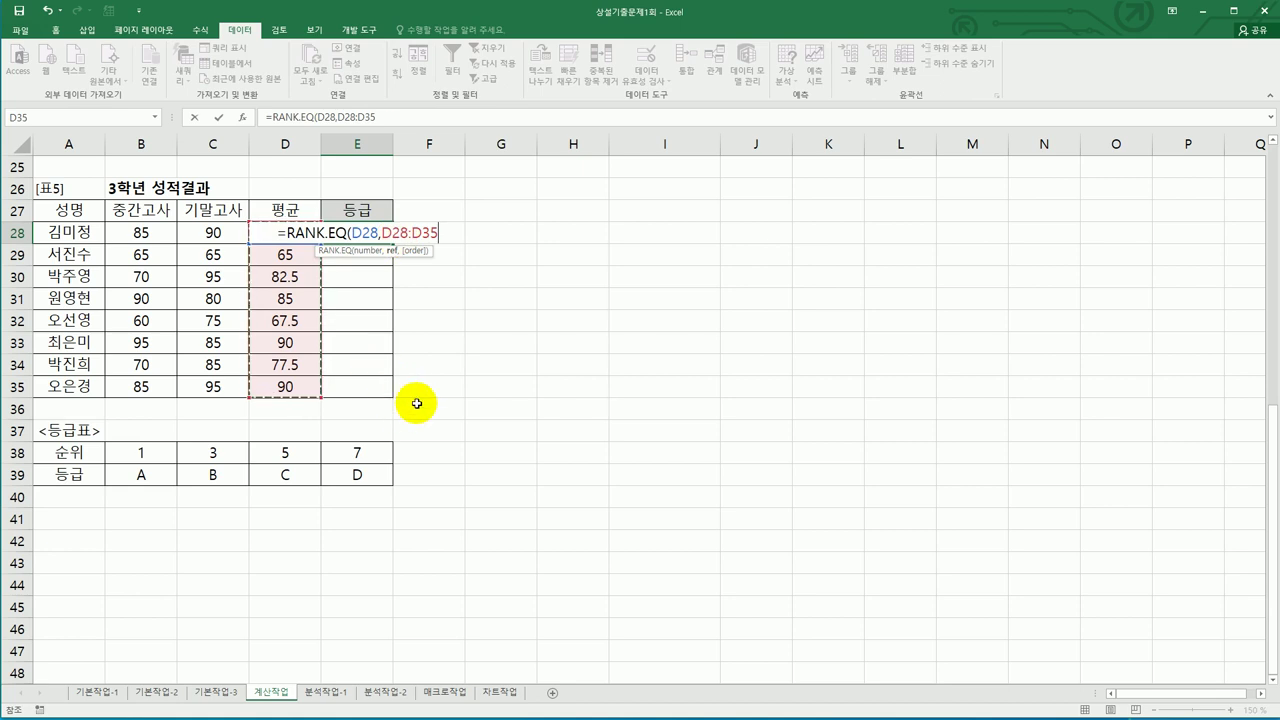
{"action": "key", "text": "F4"}
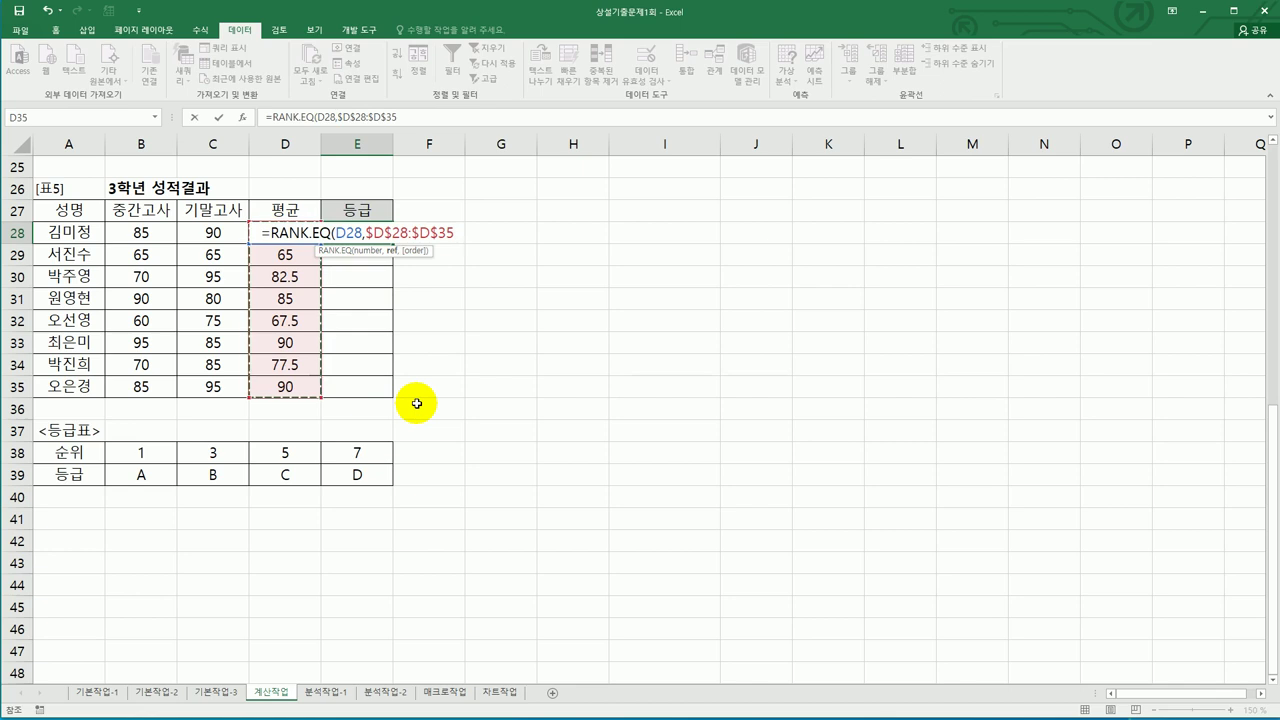
{"action": "type", "text": ","}
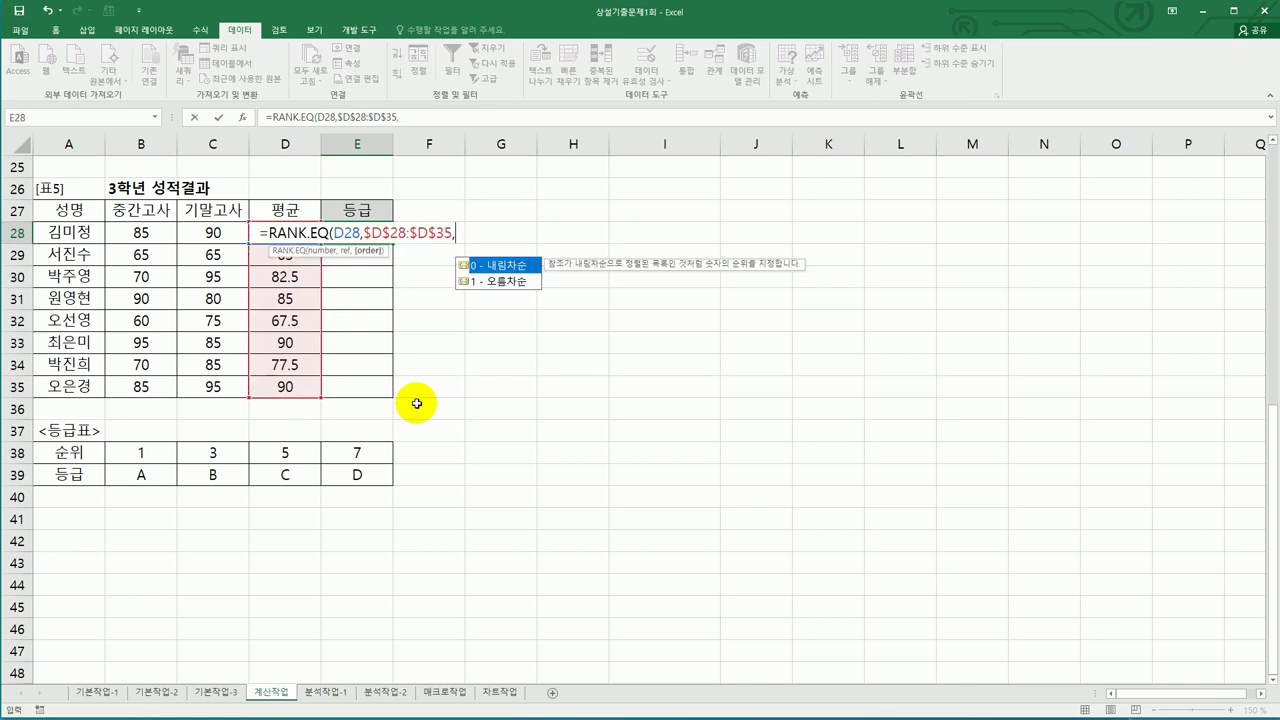
{"action": "type", "text": "0"}
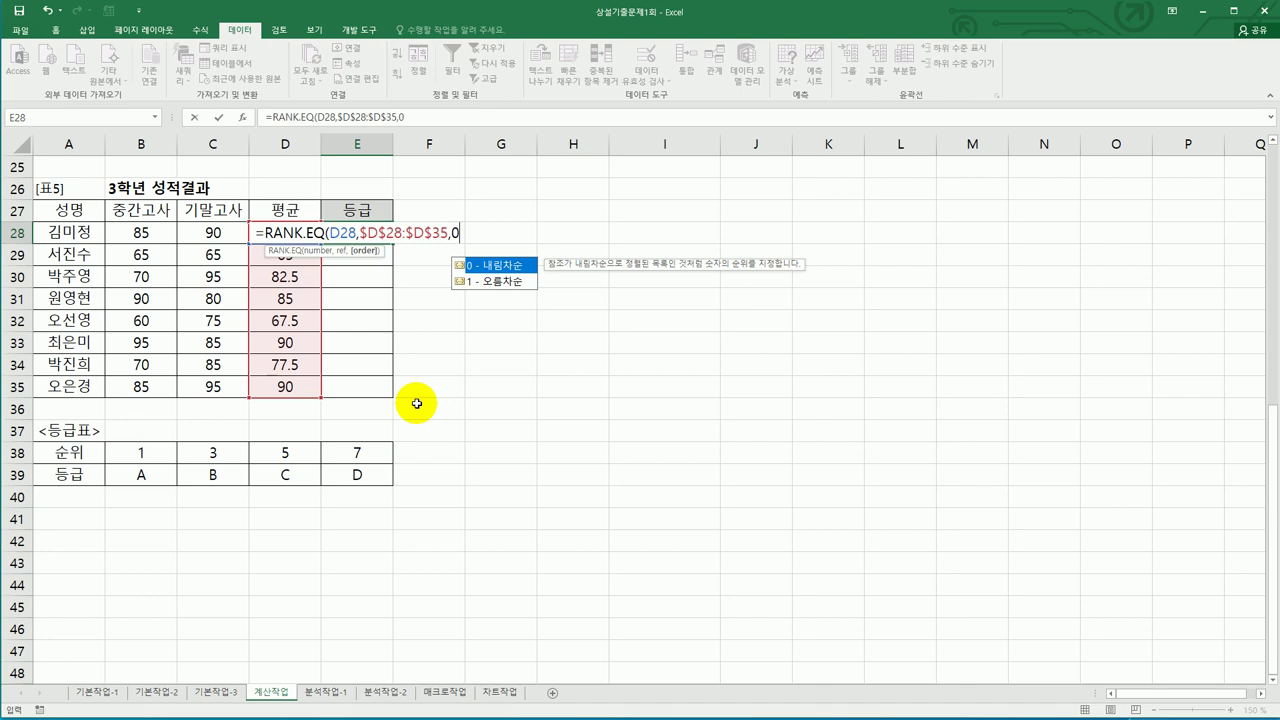
{"action": "type", "text": ")"}
{"action": "key", "text": "Return"}
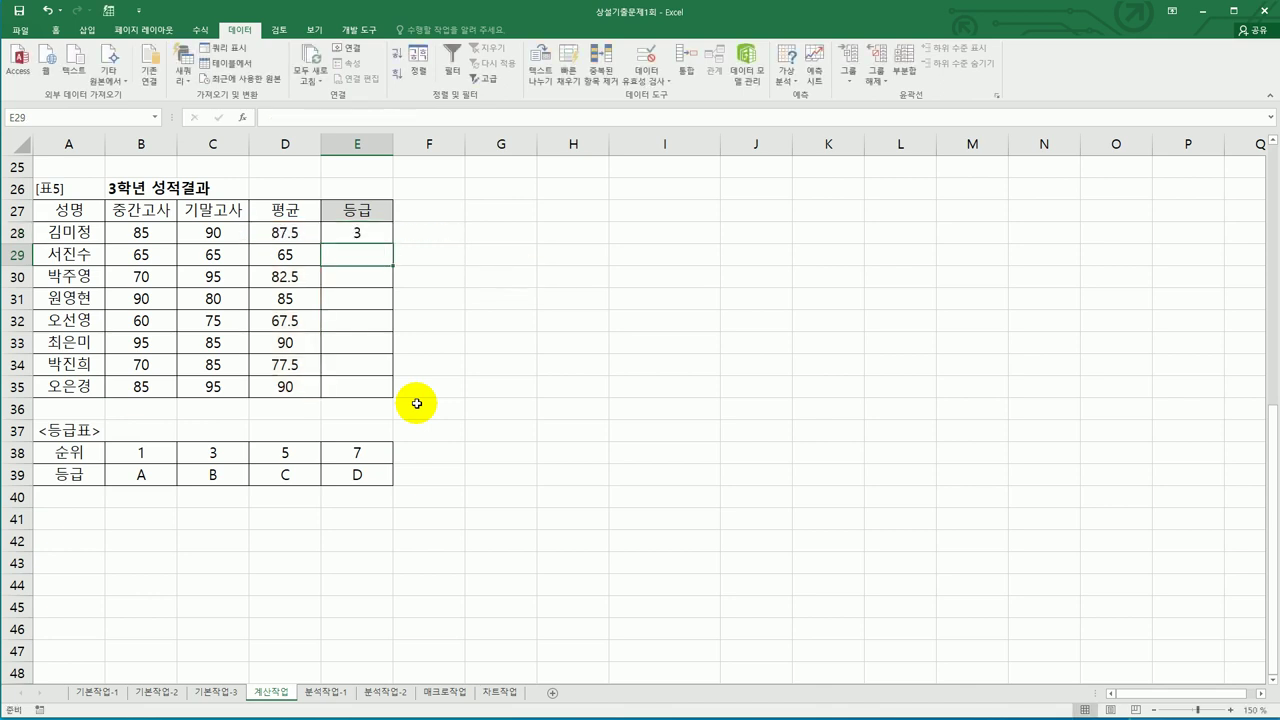
Step: Fill the rank formula from E28 down to E35 and compare the ranks with the grade table B38:E39
{"action": "left_click", "coordinate": [362, 236]}
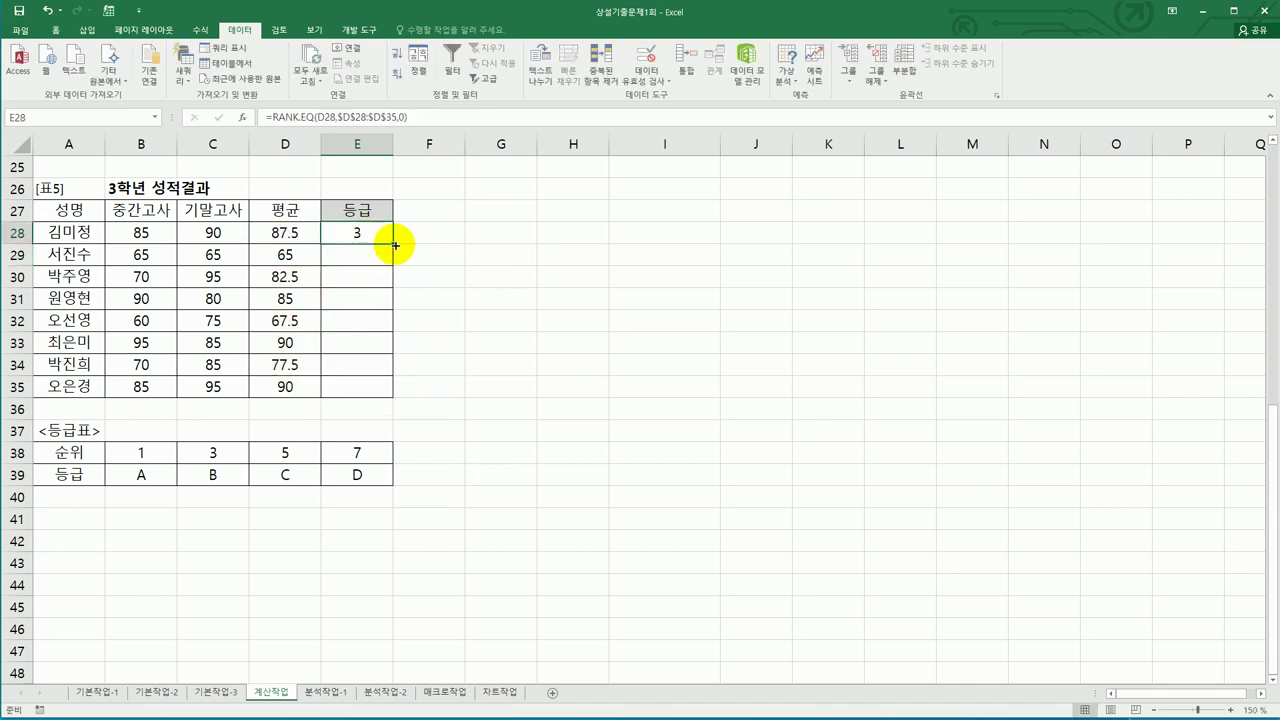
{"action": "left_click_drag", "start_coordinate": [394, 244], "coordinate": [385, 402]}
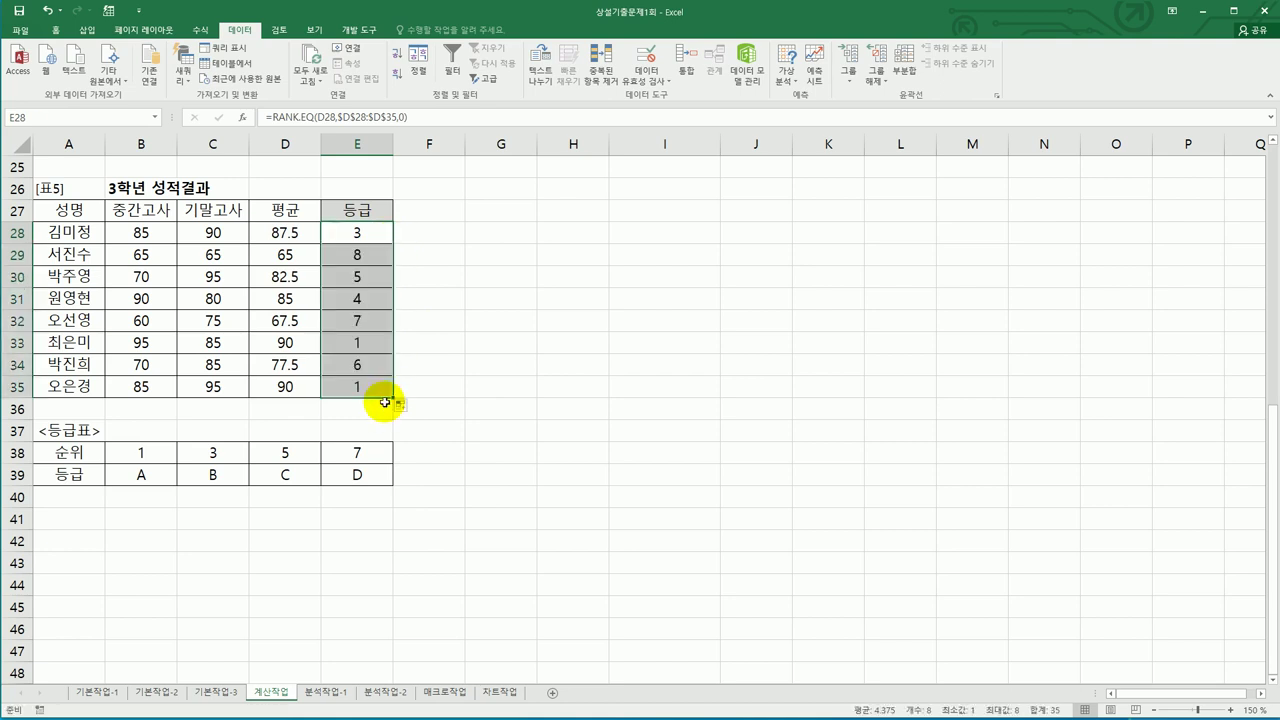
{"action": "left_click_drag", "start_coordinate": [148, 455], "coordinate": [330, 481]}
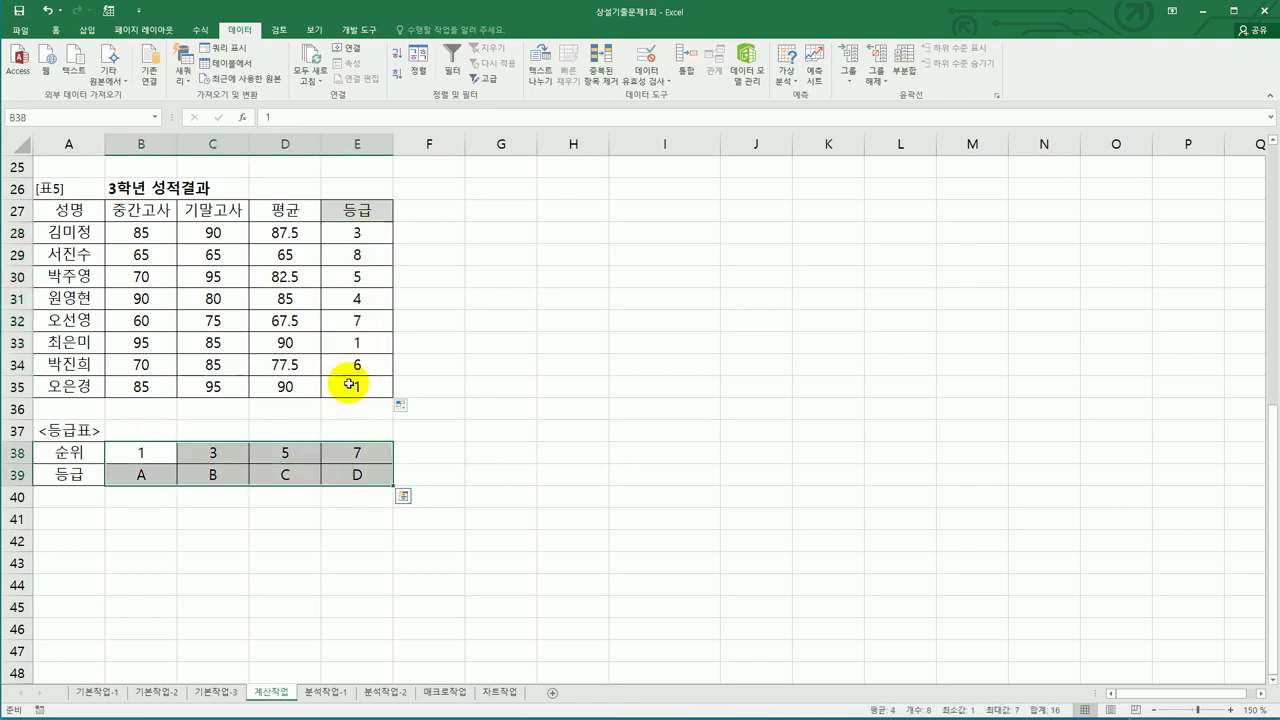
{"action": "left_click", "coordinate": [358, 234]}
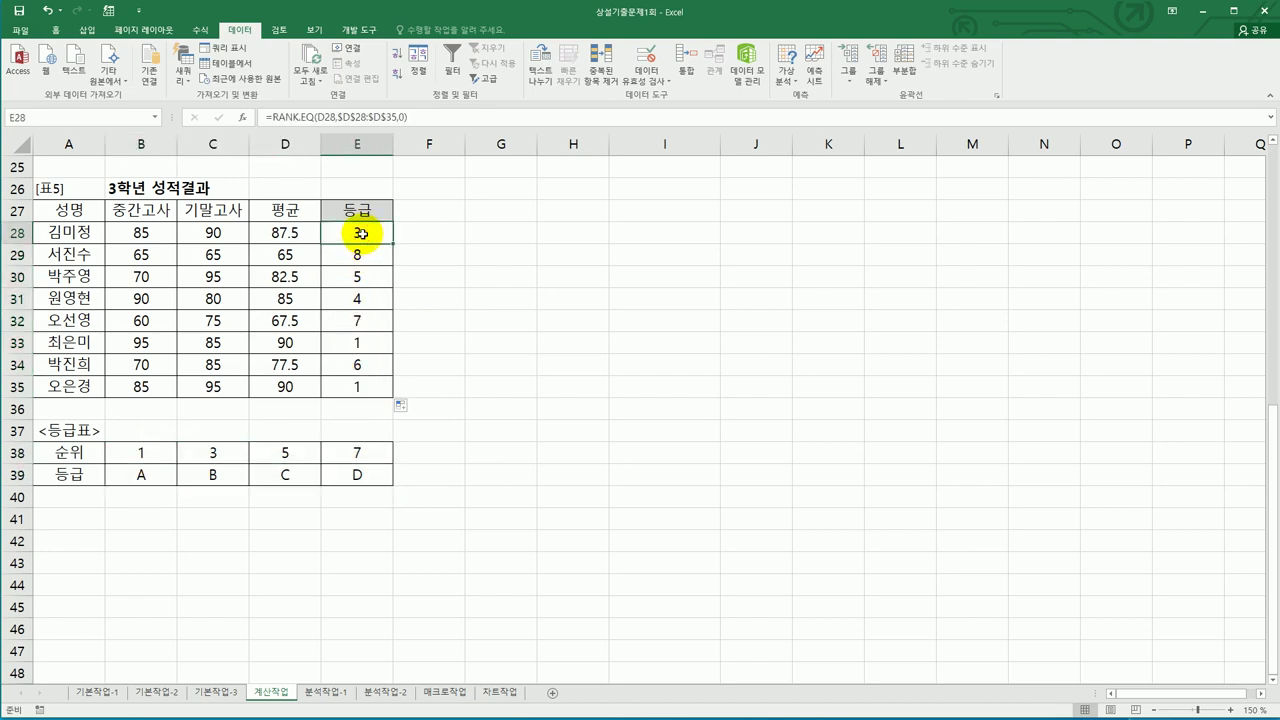
{"action": "left_click_drag", "start_coordinate": [140, 449], "coordinate": [345, 478]}
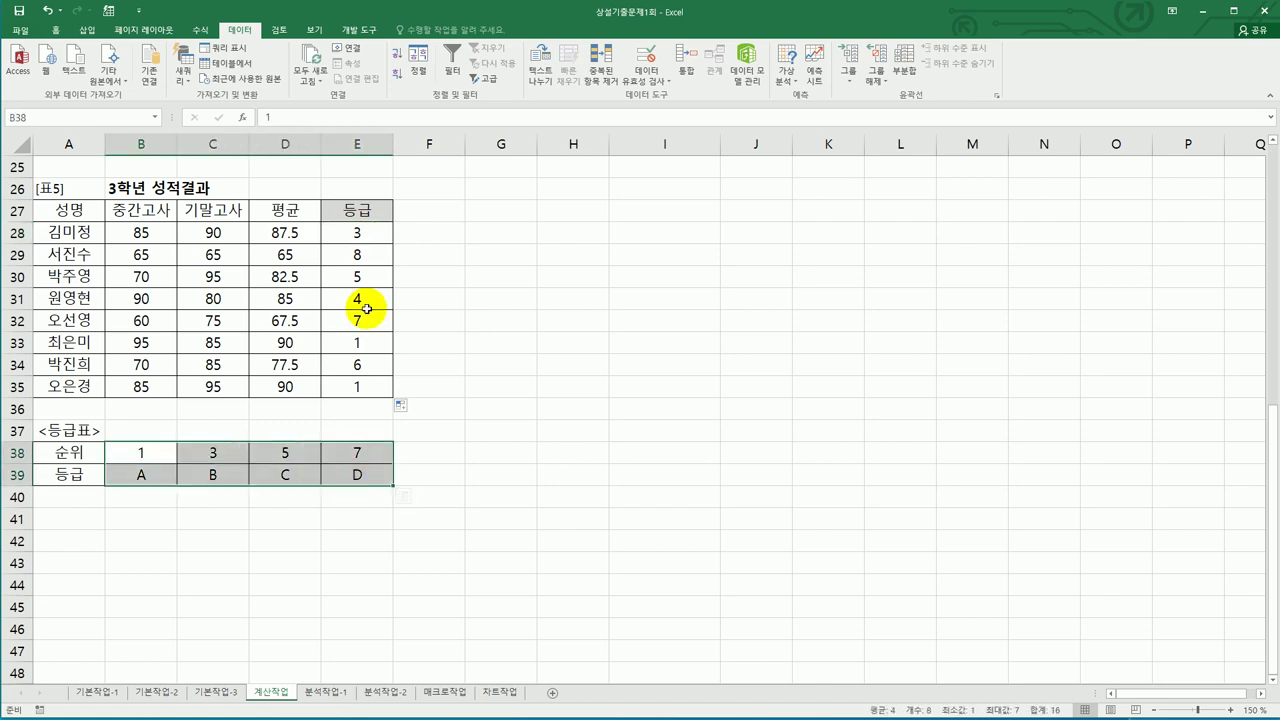
{"action": "left_click", "coordinate": [368, 234]}
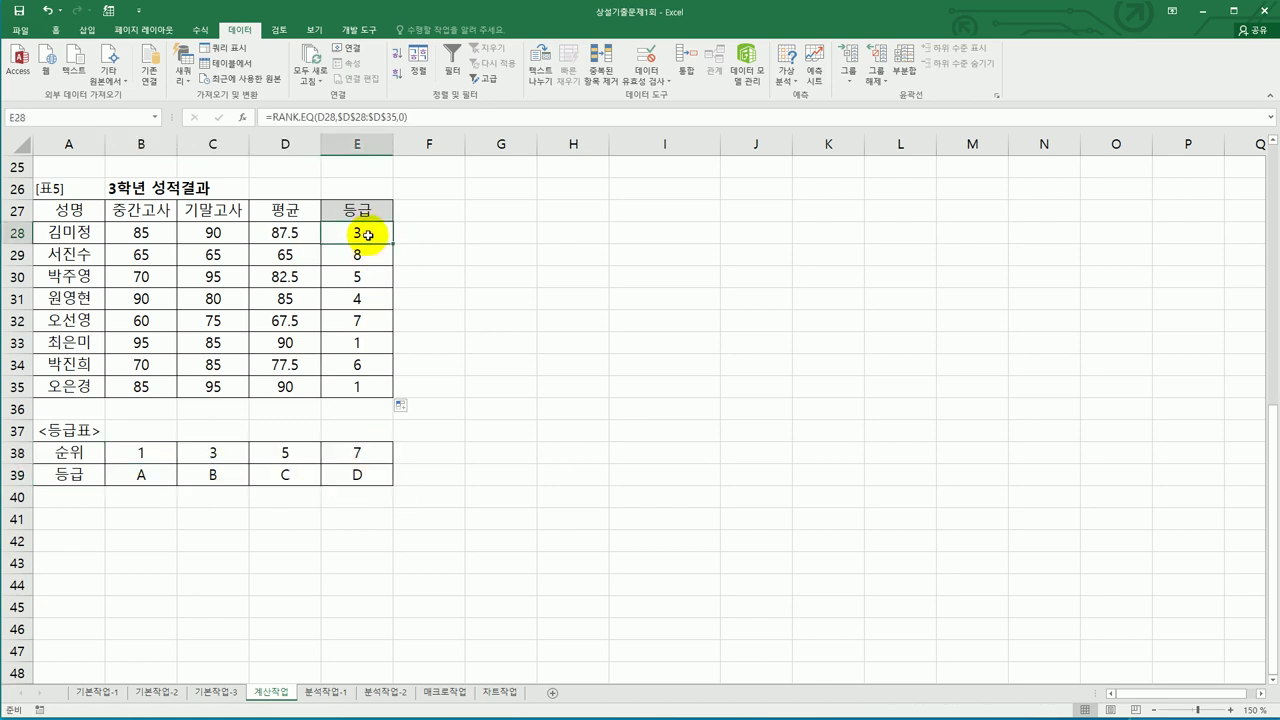
Step: Wrap the RANK.EQ formula in E28 inside HLOOKUP so that the rank serves as the lookup value
{"action": "double_click", "coordinate": [340, 234]}
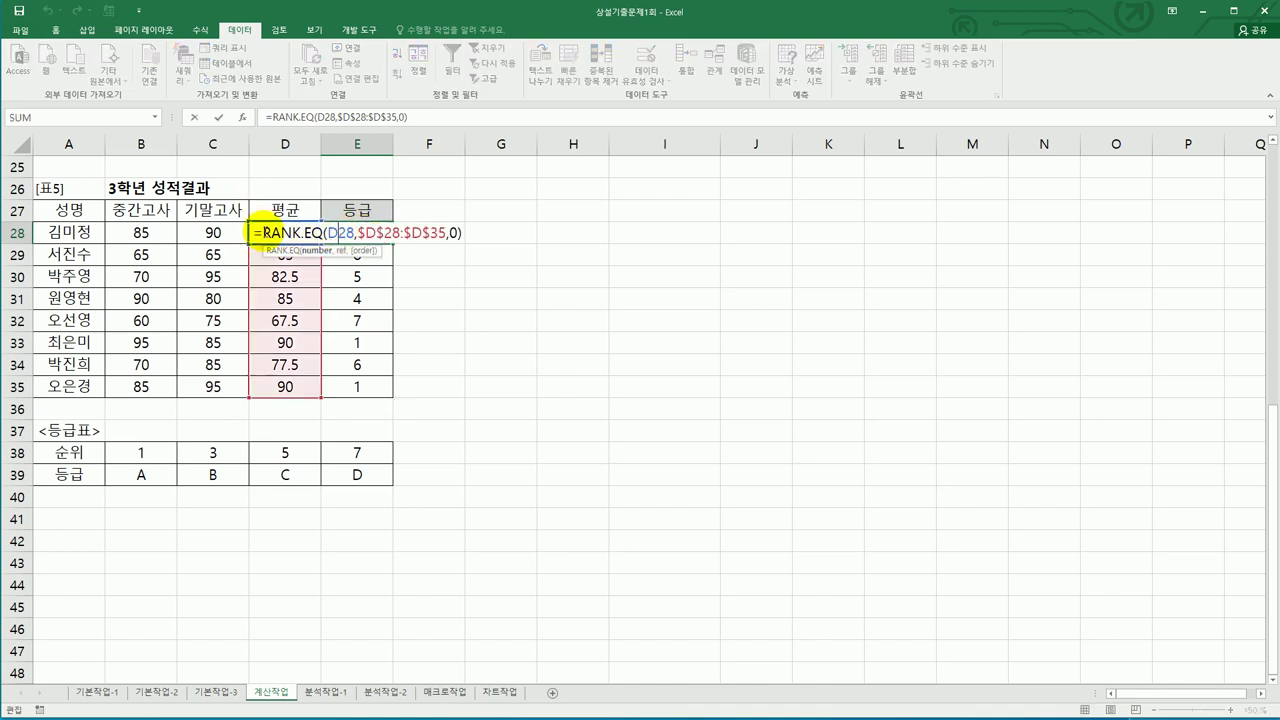
{"action": "left_click", "coordinate": [297, 238]}
{"action": "type", "text": "hl"}
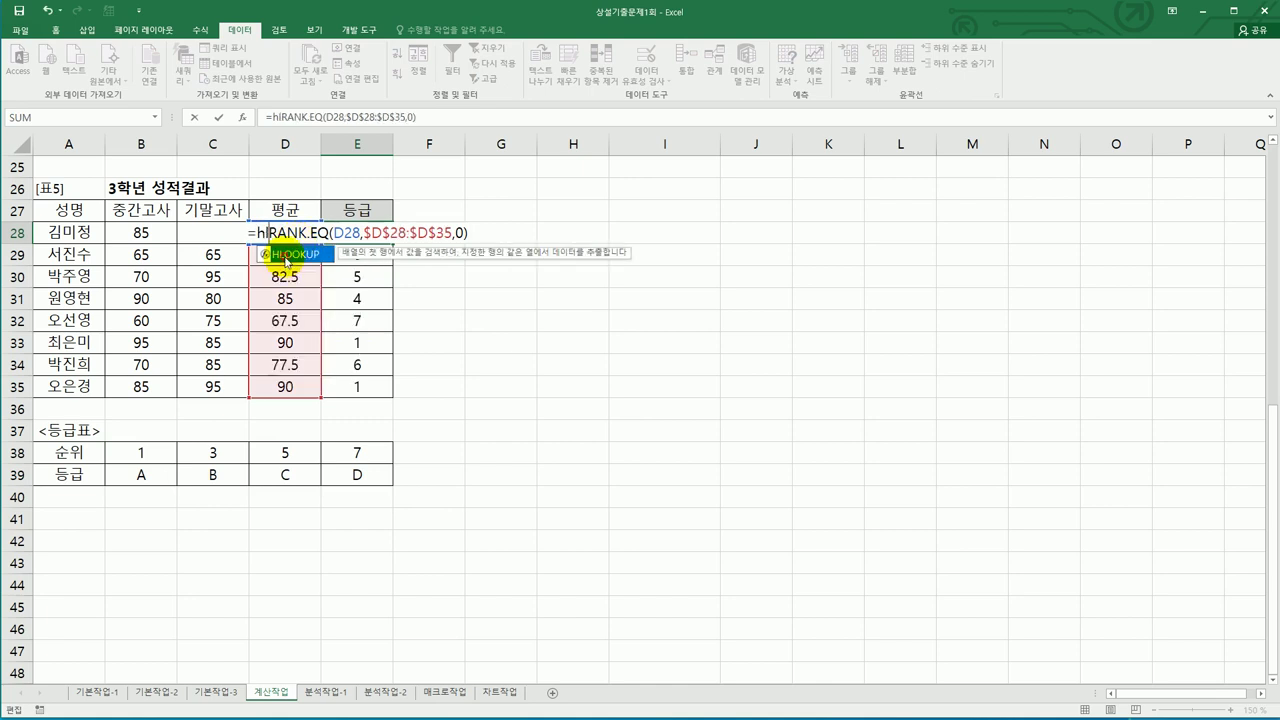
{"action": "double_click", "coordinate": [287, 259]}
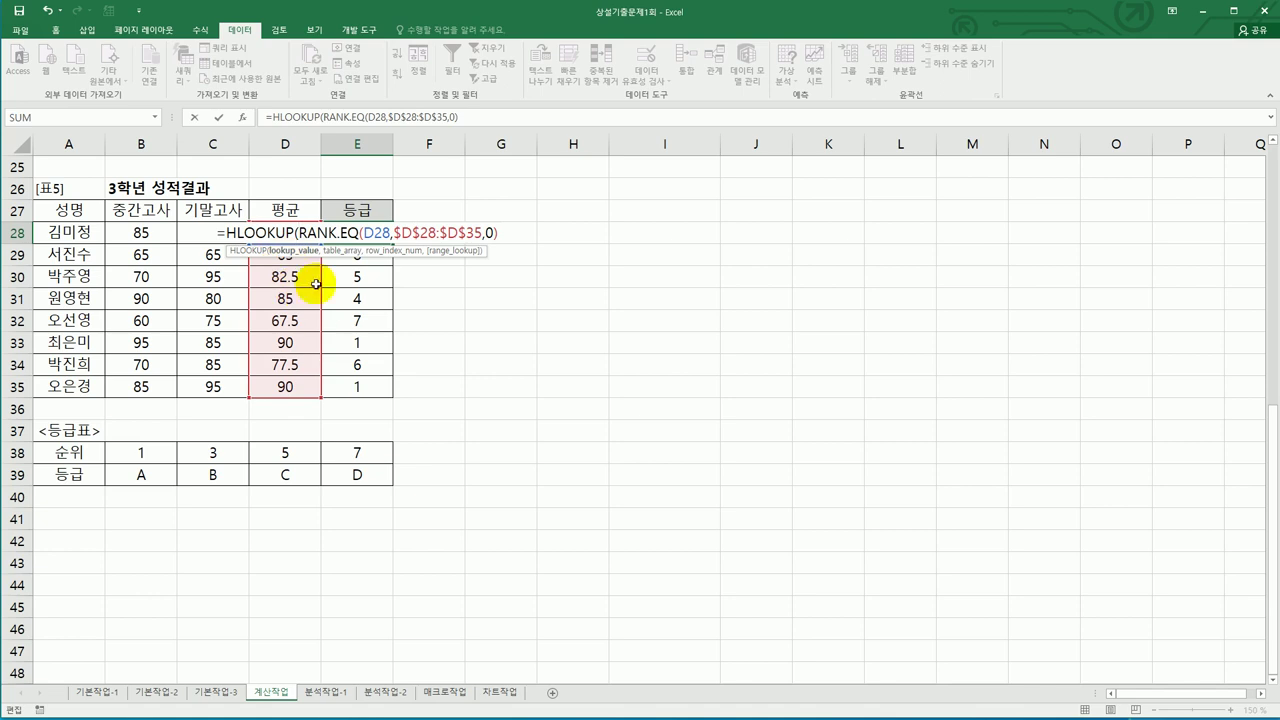
{"action": "left_click", "coordinate": [500, 232]}
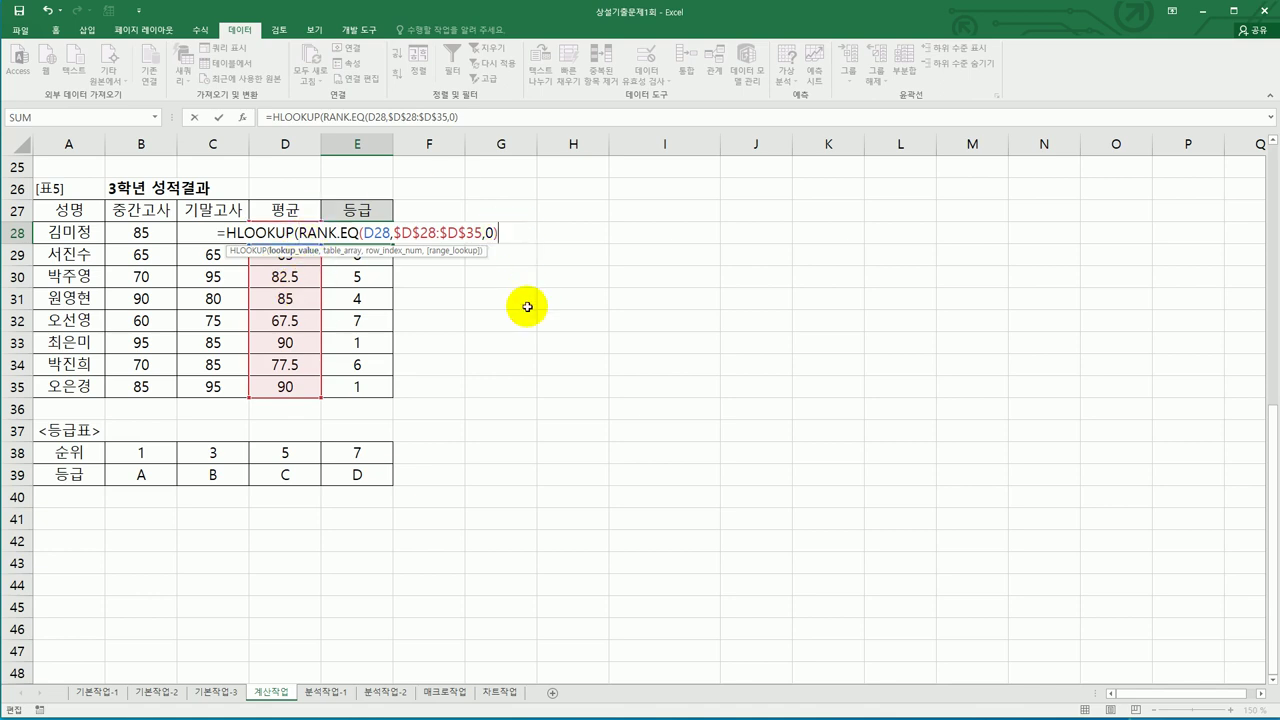
Step: Set the HLOOKUP table array in E28 to the grade table without its row labels, as absolute range $B$38:$E$39
{"action": "type", "text": ","}
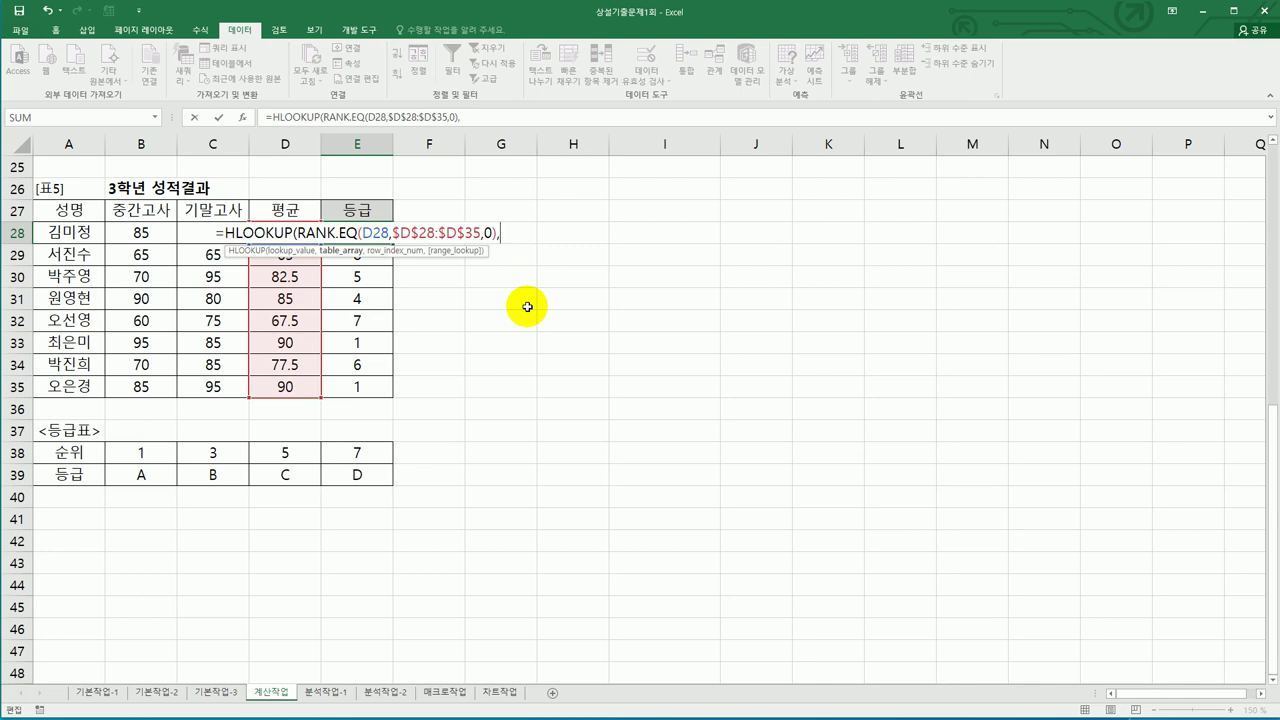
{"action": "left_click_drag", "start_coordinate": [150, 452], "coordinate": [340, 471]}
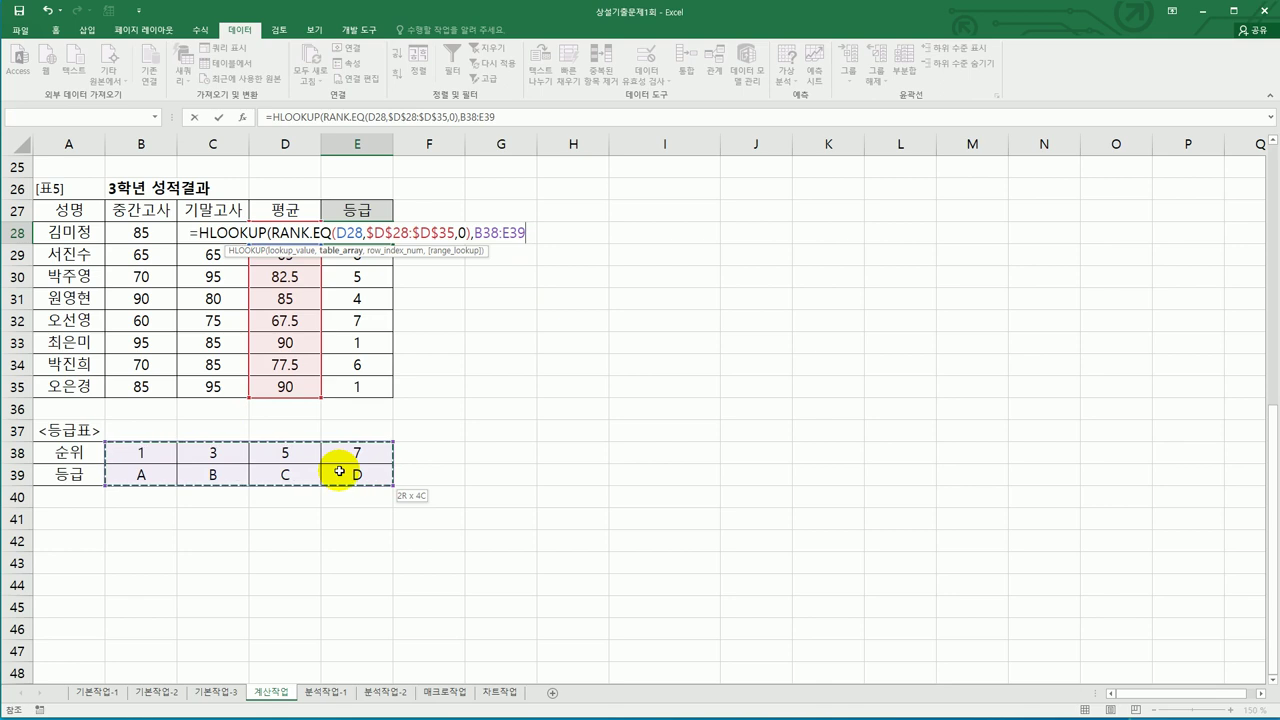
{"action": "left_click_drag", "start_coordinate": [62, 455], "coordinate": [63, 472]}
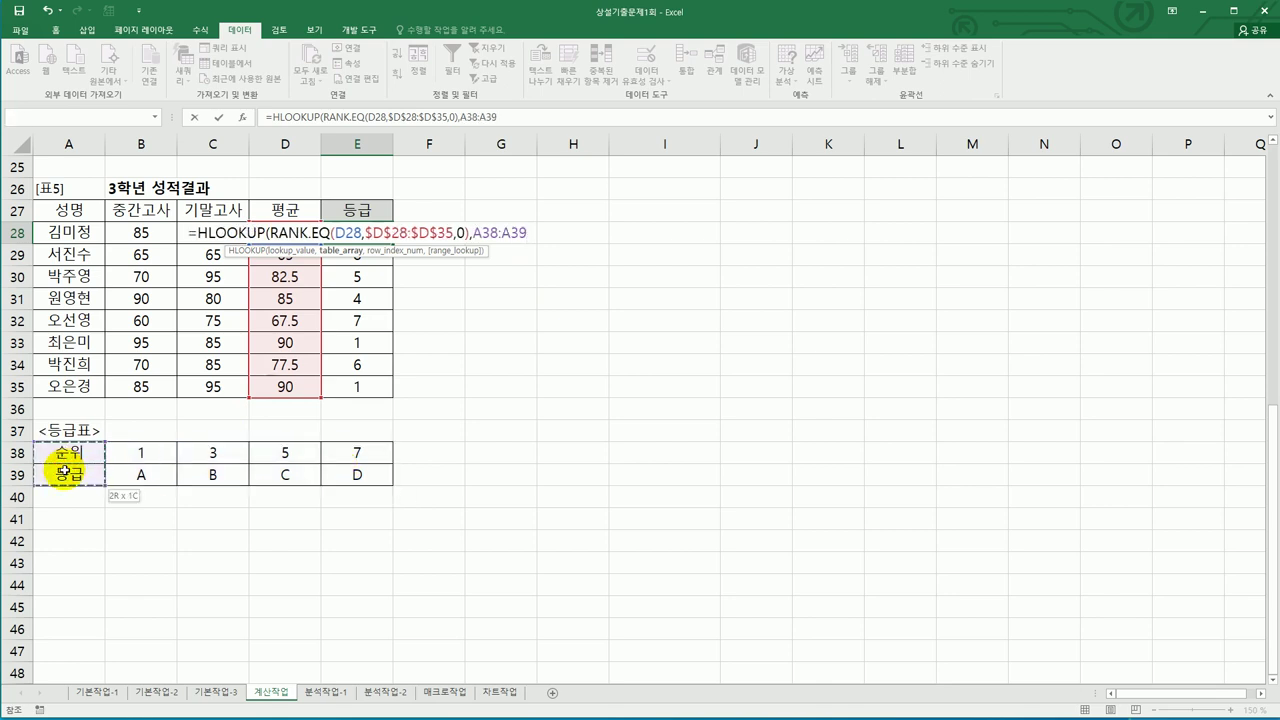
{"action": "left_click_drag", "start_coordinate": [63, 472], "coordinate": [336, 474]}
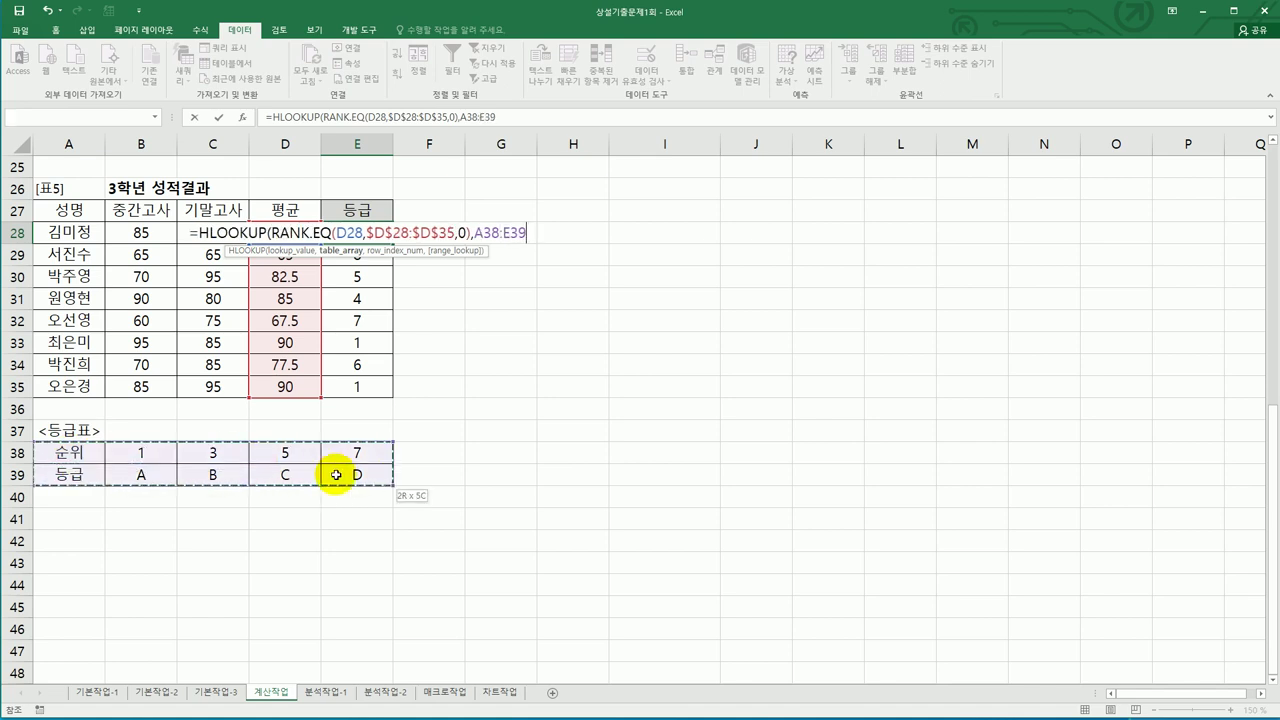
{"action": "left_click_drag", "start_coordinate": [168, 450], "coordinate": [374, 480]}
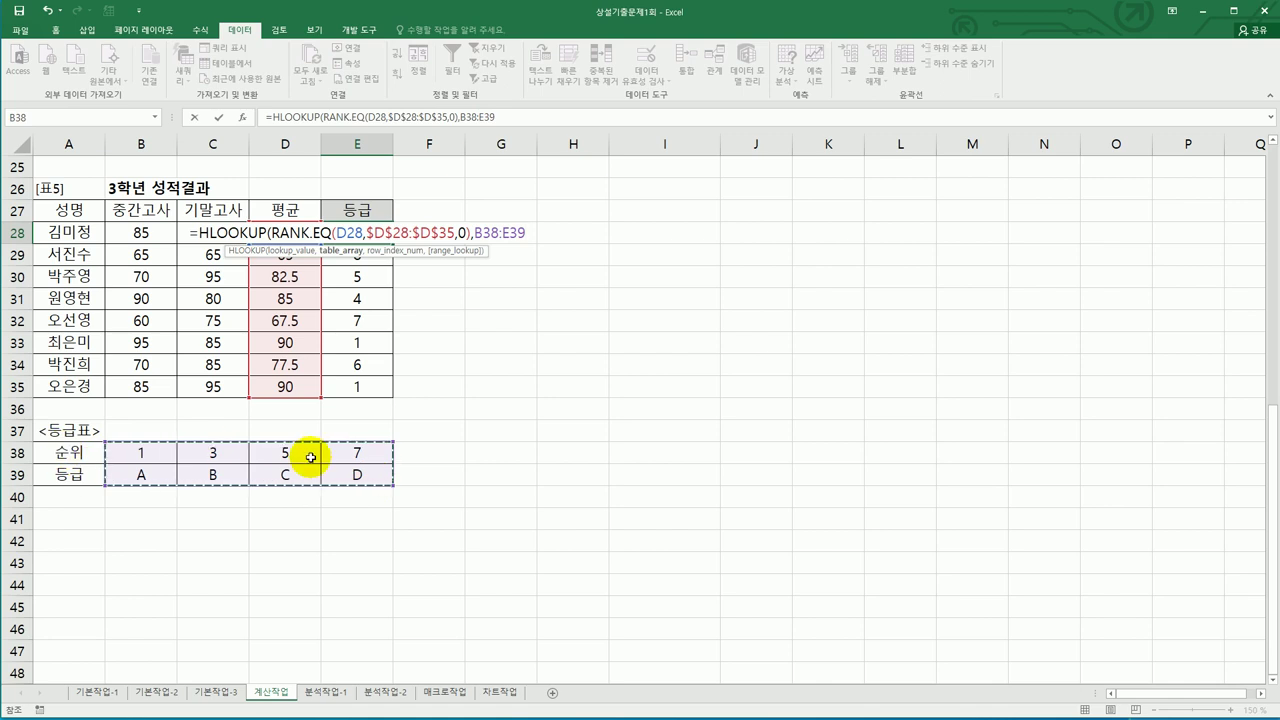
{"action": "left_click_drag", "start_coordinate": [90, 450], "coordinate": [330, 474]}
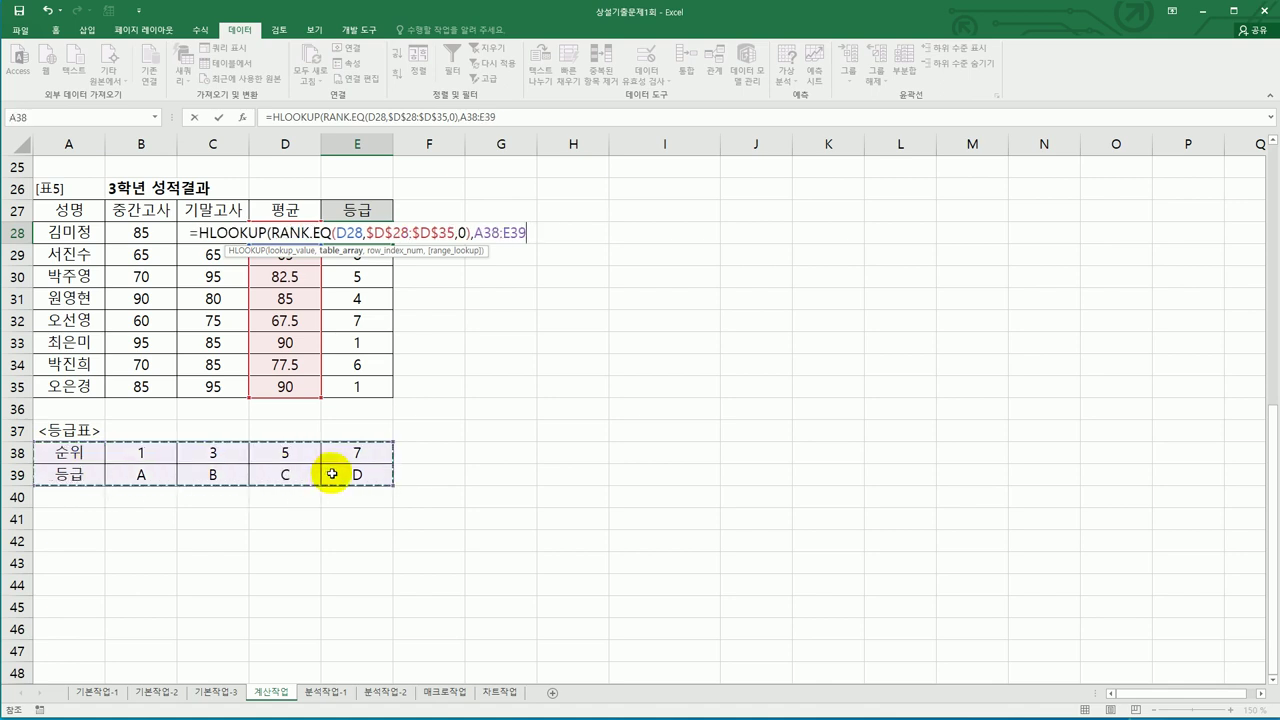
{"action": "left_click_drag", "start_coordinate": [129, 451], "coordinate": [335, 474]}
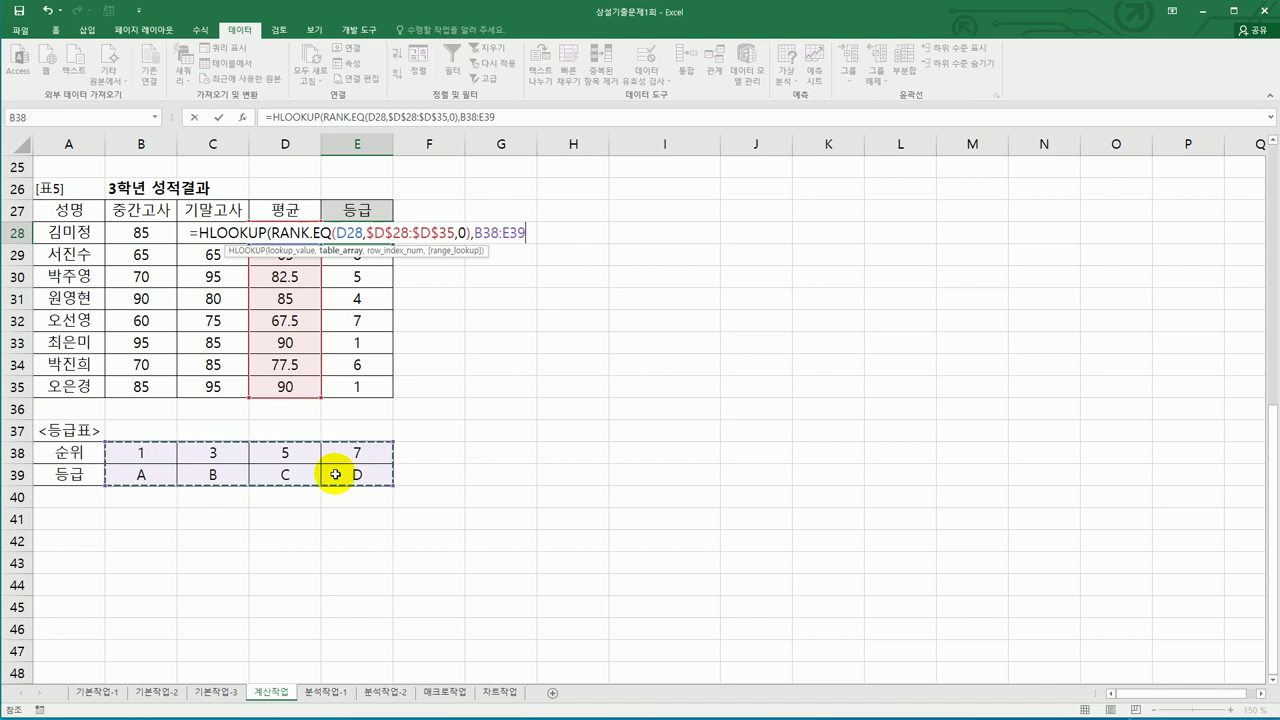
{"action": "key", "text": "F4"}
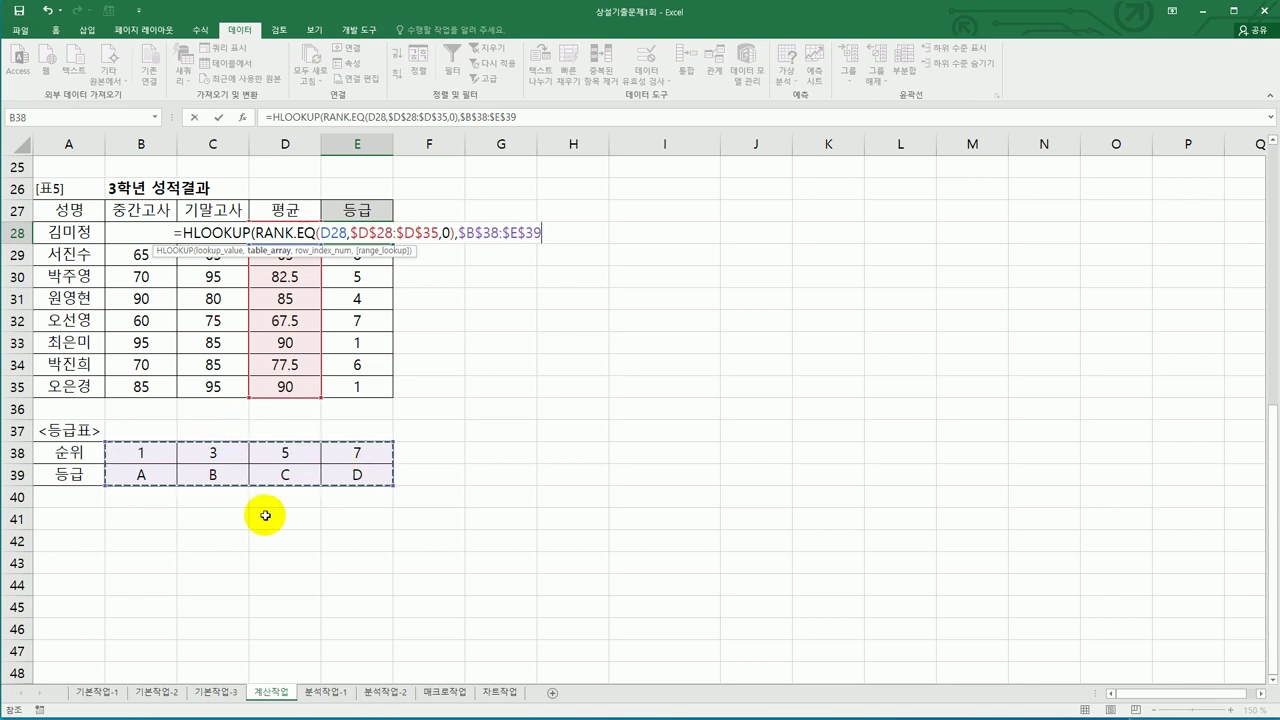
Step: Finish the HLOOKUP formula with row index 2 and approximate match TRUE, and fill it from E28 down to E35
{"action": "type", "text": ","}
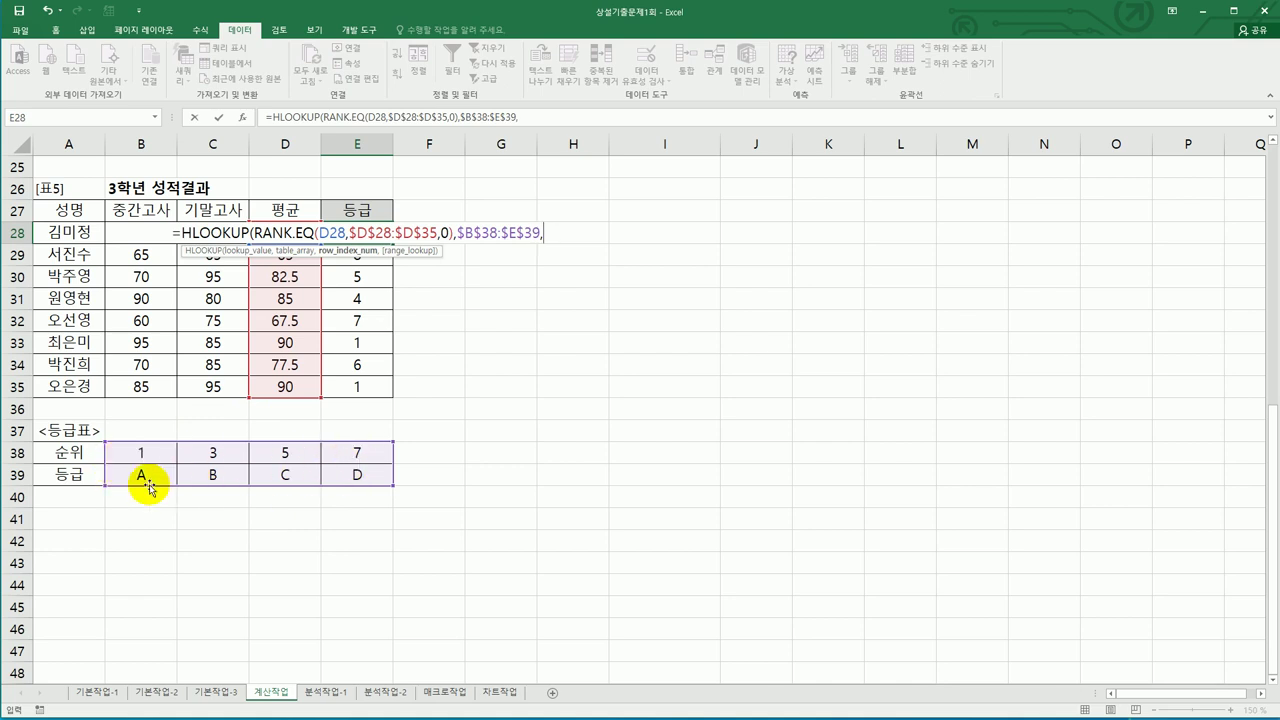
{"action": "type", "text": "2"}
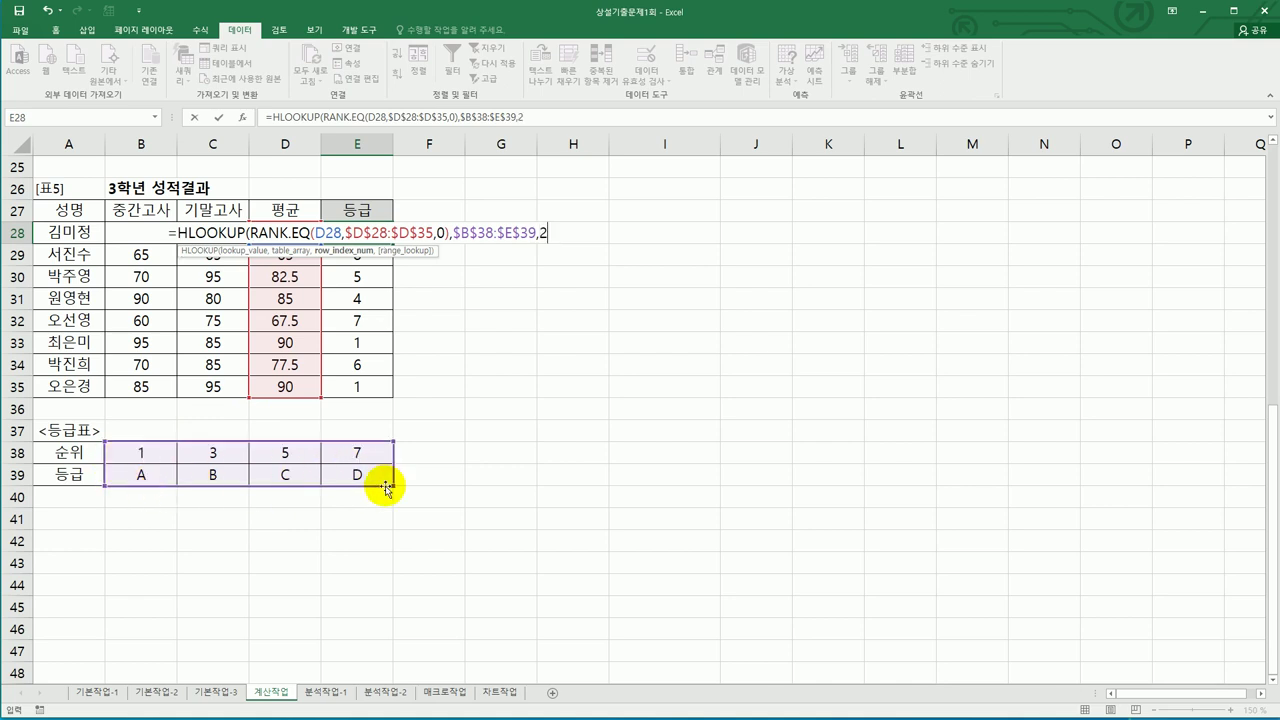
{"action": "type", "text": ","}
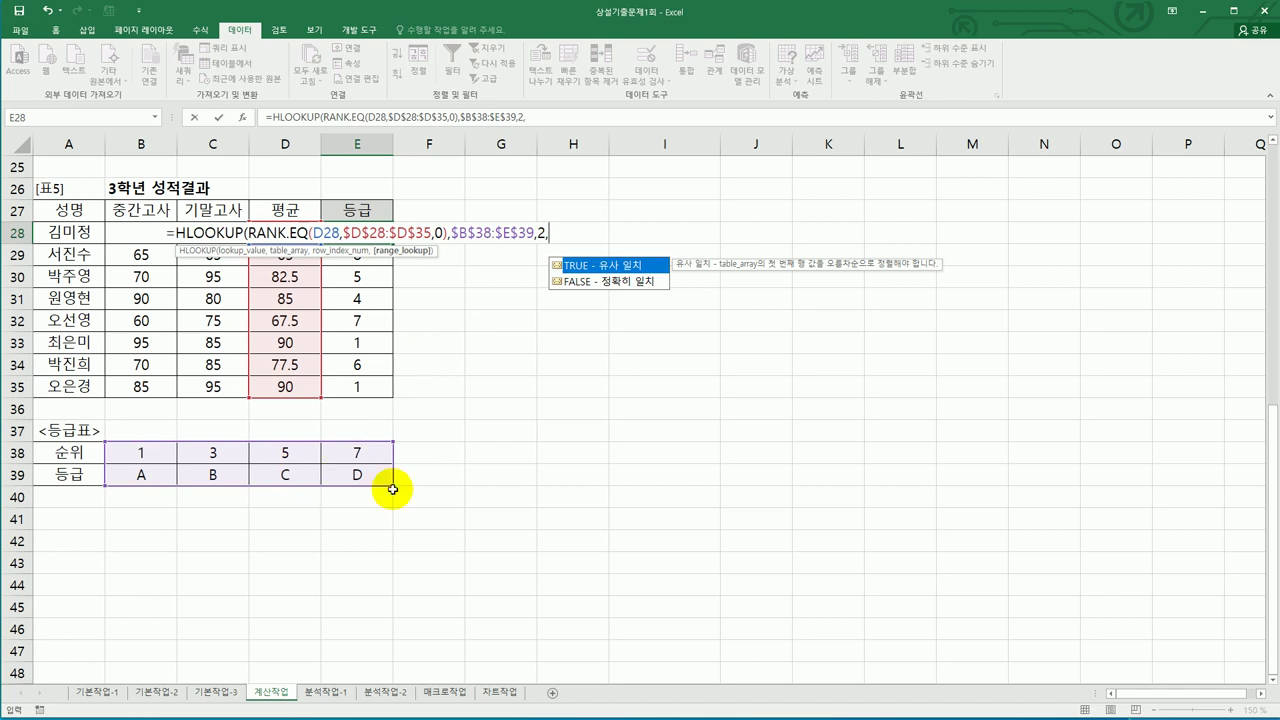
{"action": "double_click", "coordinate": [595, 265]}
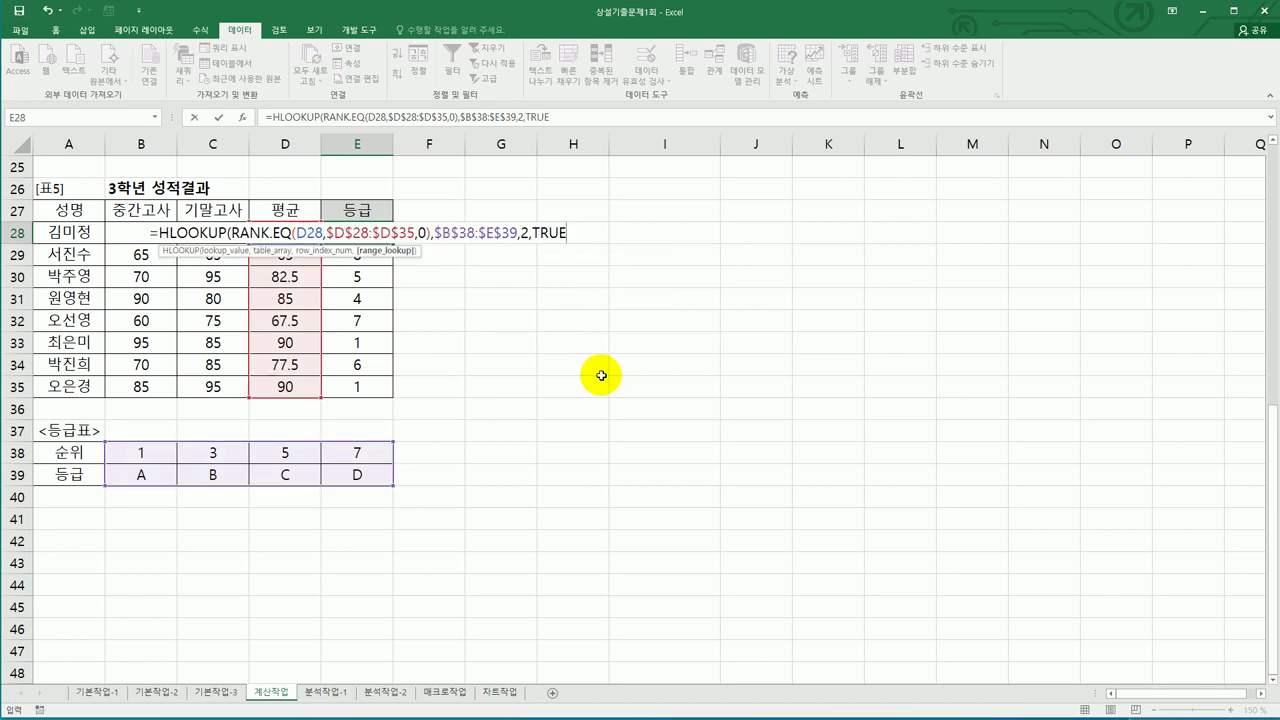
{"action": "type", "text": ")"}
{"action": "key", "text": "Return"}
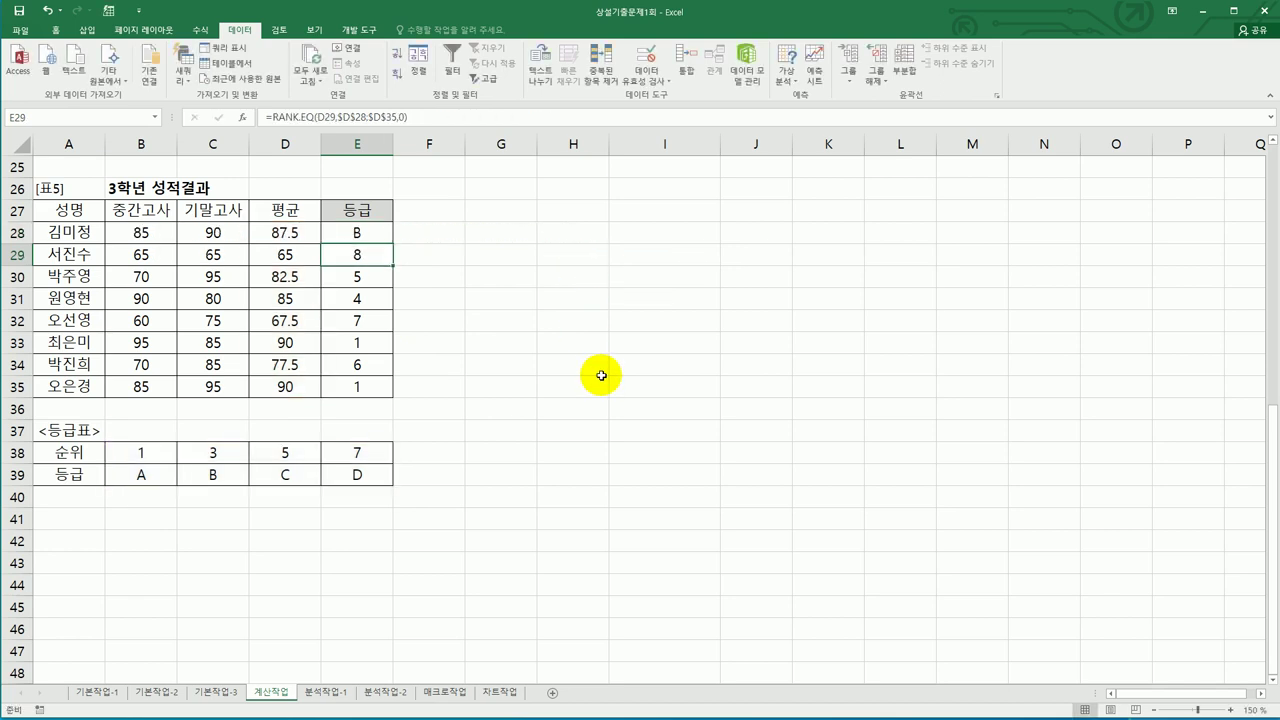
{"action": "left_click", "coordinate": [372, 233]}
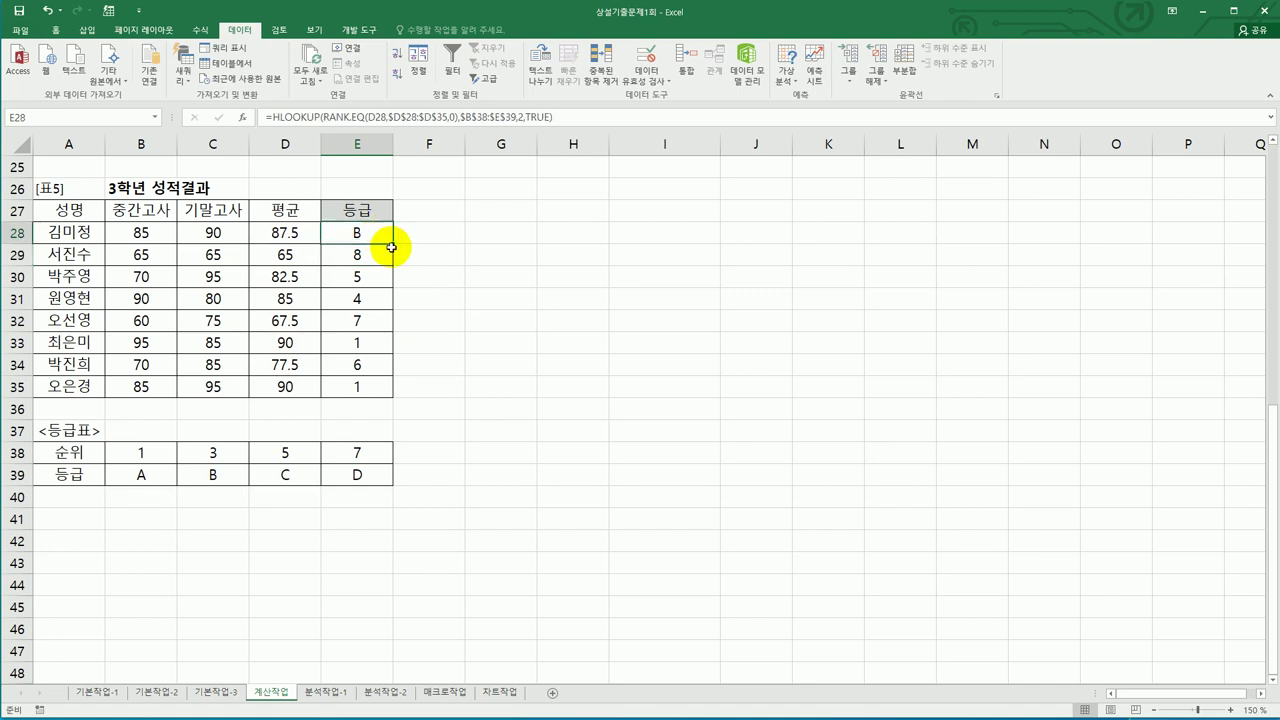
{"action": "left_click_drag", "start_coordinate": [393, 246], "coordinate": [390, 393]}
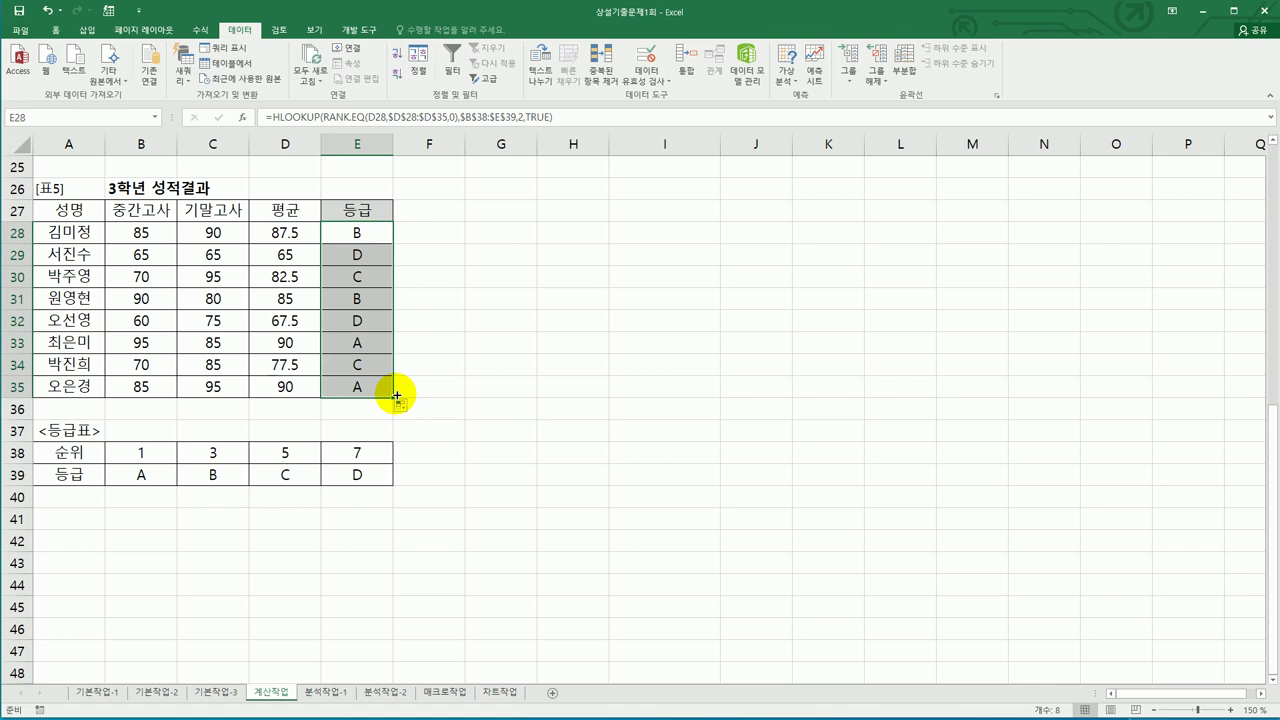
Step: On sheet 분석작업-1, create a pivot table from the salary table A3:H15 in the existing worksheet at cell A20
{"action": "left_click", "coordinate": [340, 692]}
{"action": "left_click", "coordinate": [429, 463]}
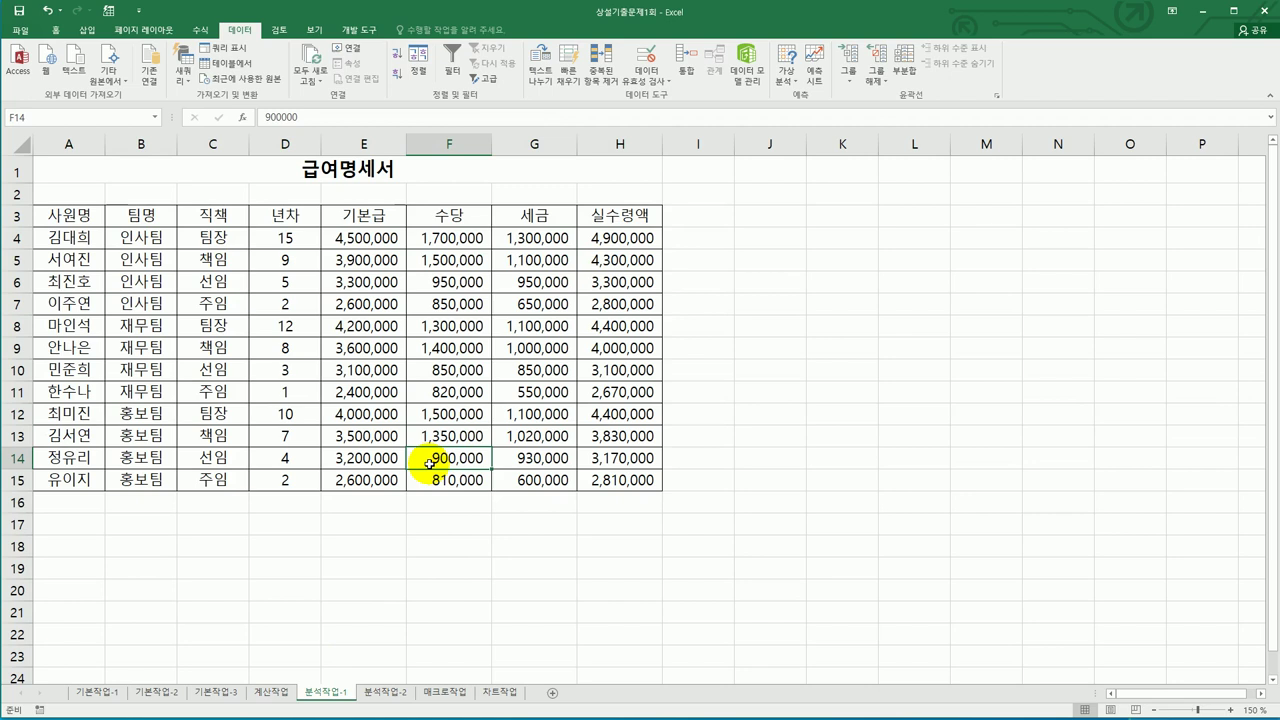
{"action": "left_click", "coordinate": [214, 345]}
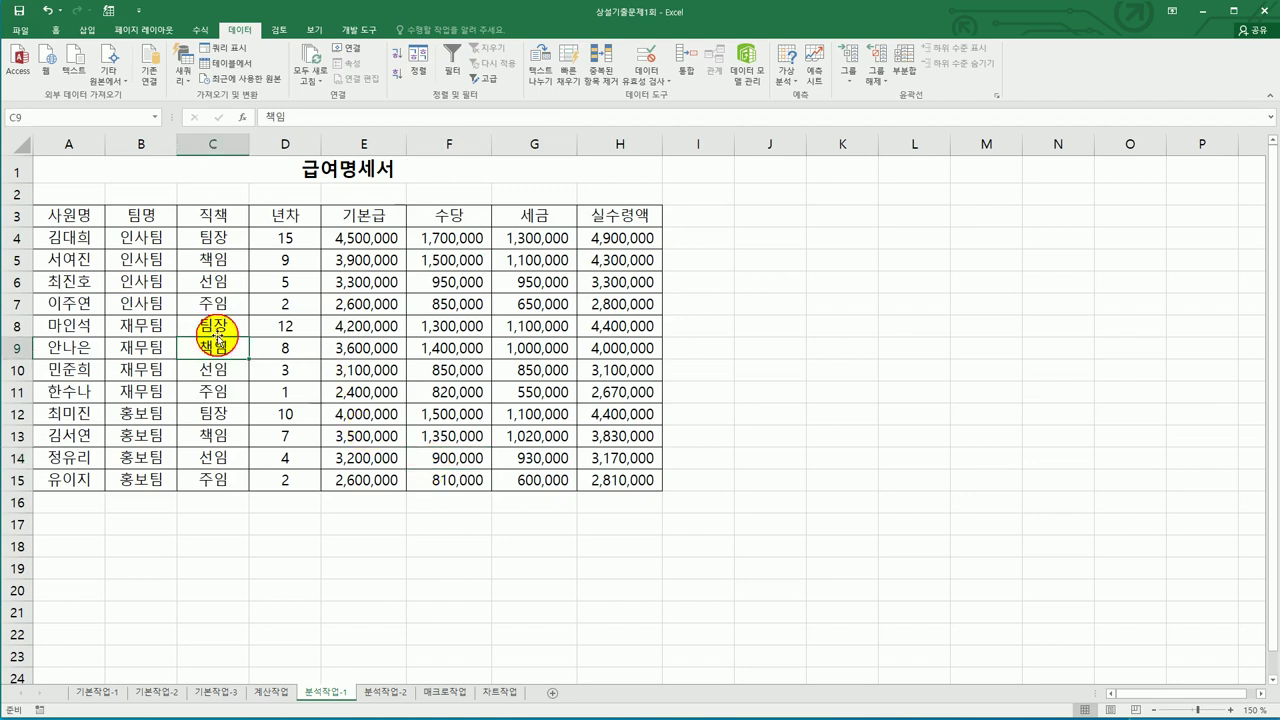
{"action": "left_click", "coordinate": [86, 31]}
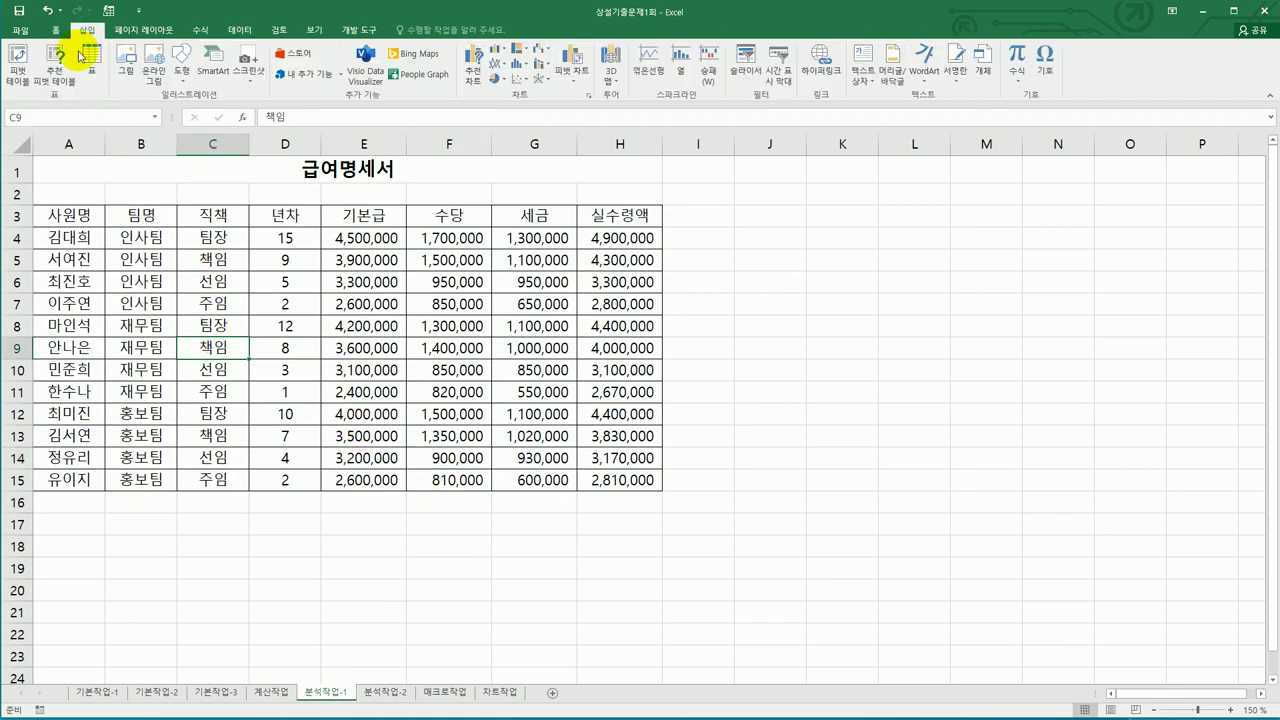
{"action": "left_click", "coordinate": [19, 70]}
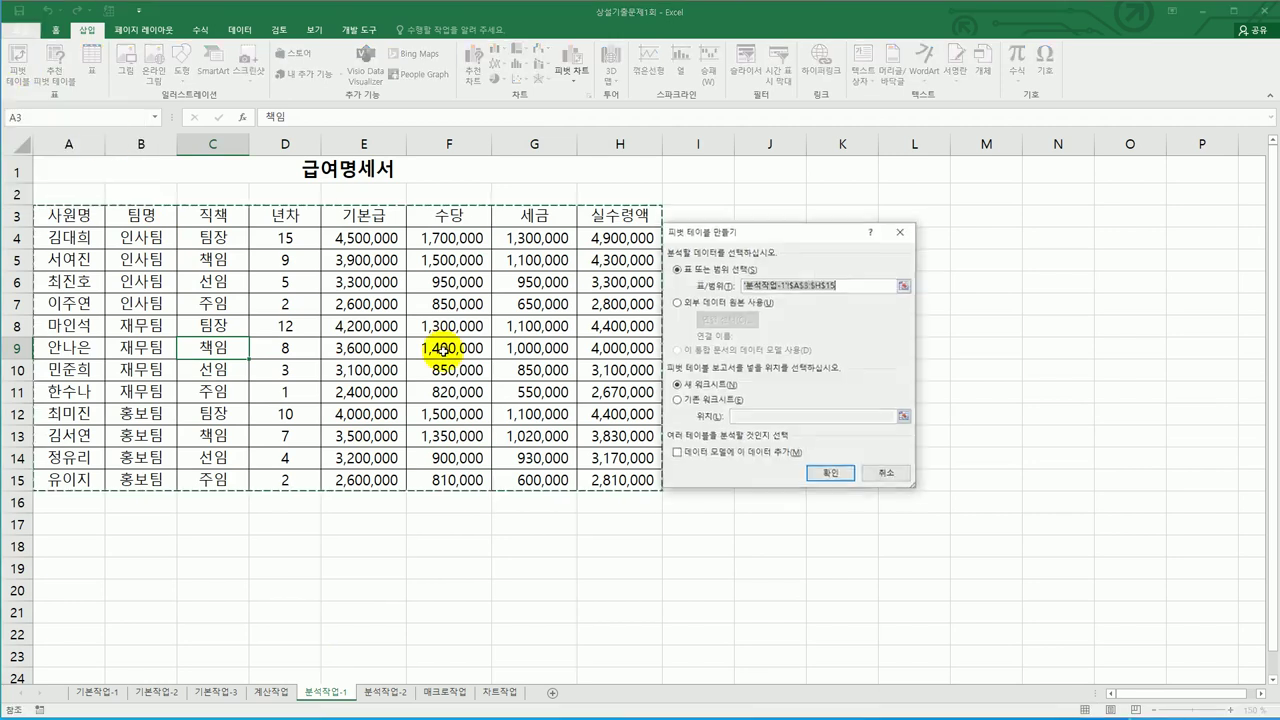
{"action": "left_click_drag", "start_coordinate": [773, 233], "coordinate": [853, 230]}
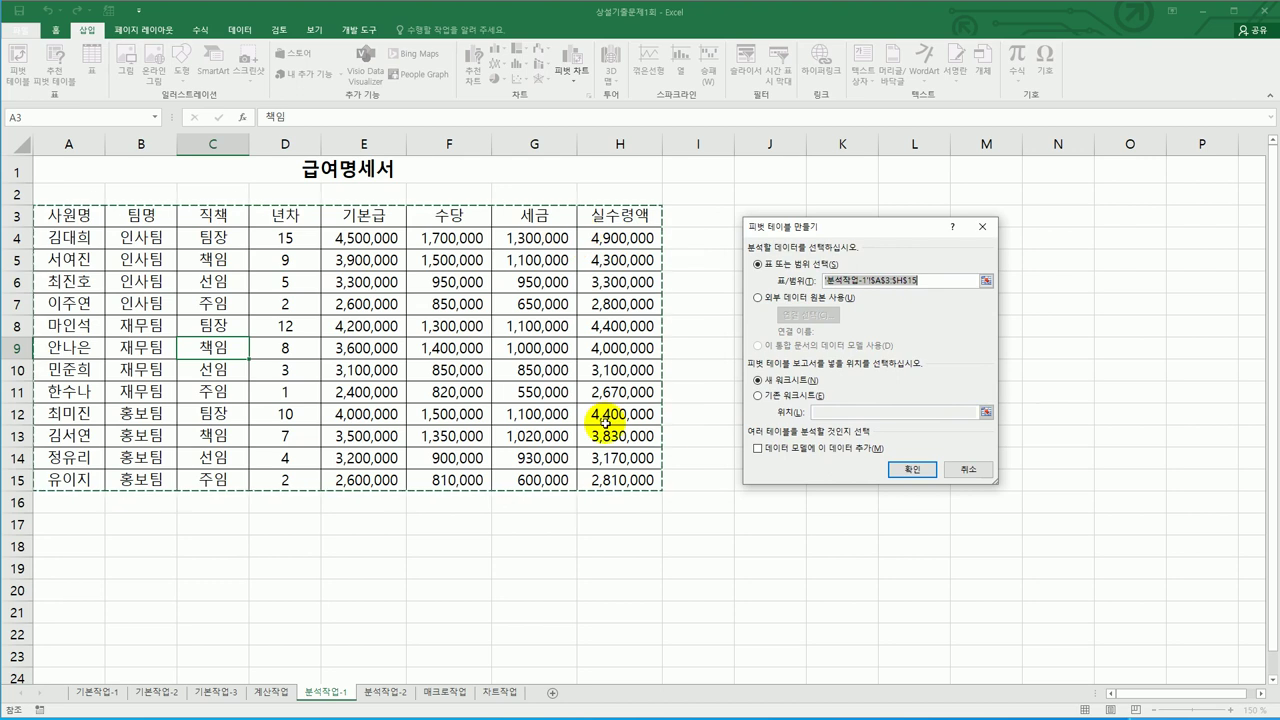
{"action": "left_click", "coordinate": [757, 395]}
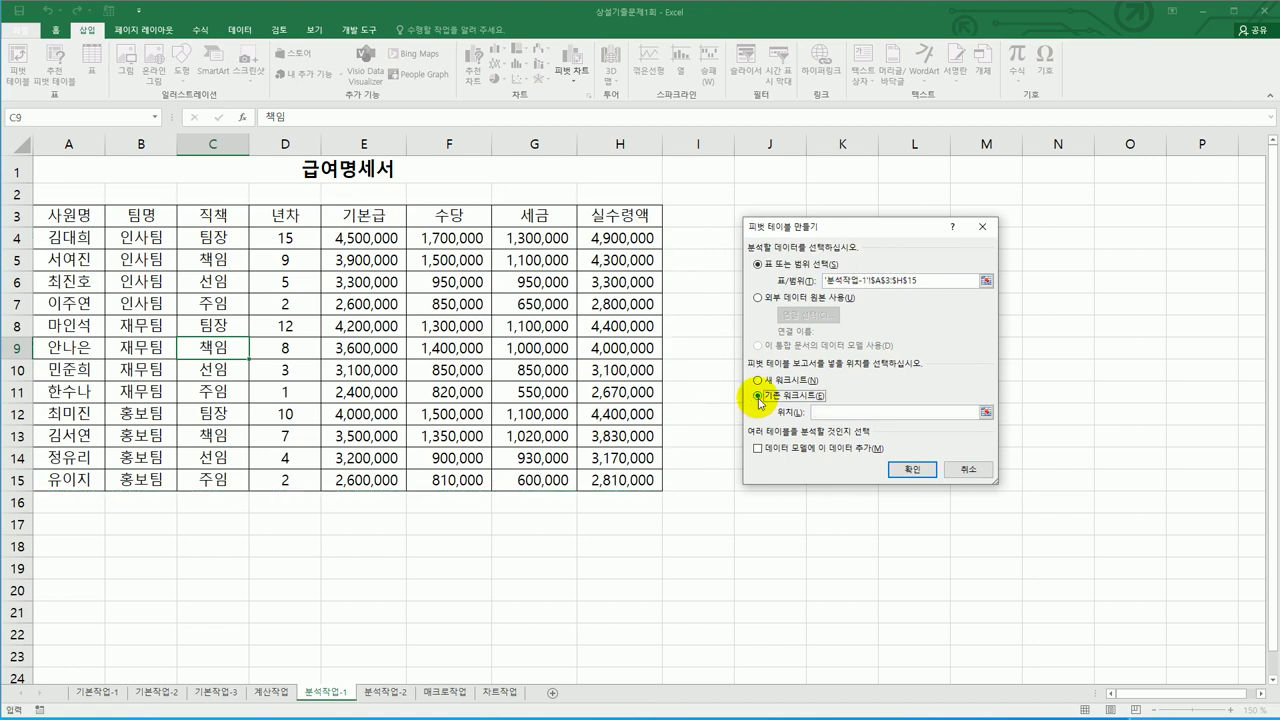
{"action": "left_click", "coordinate": [822, 412]}
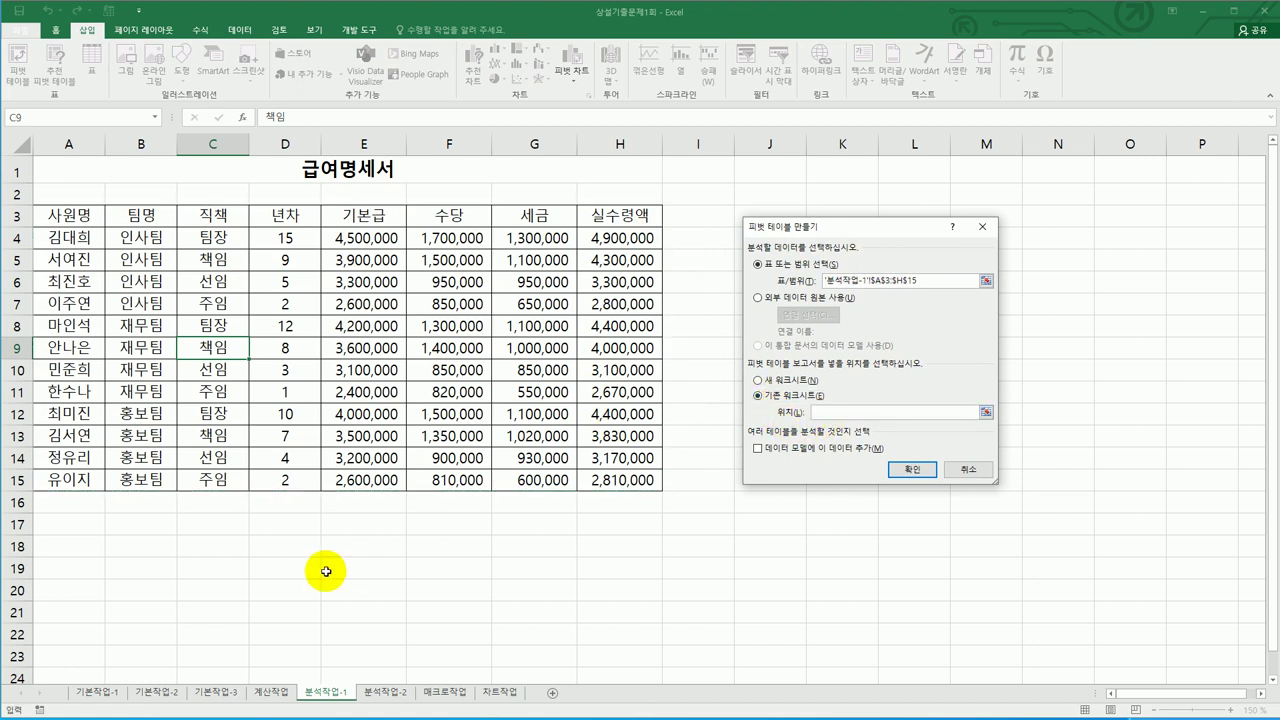
{"action": "left_click", "coordinate": [85, 592]}
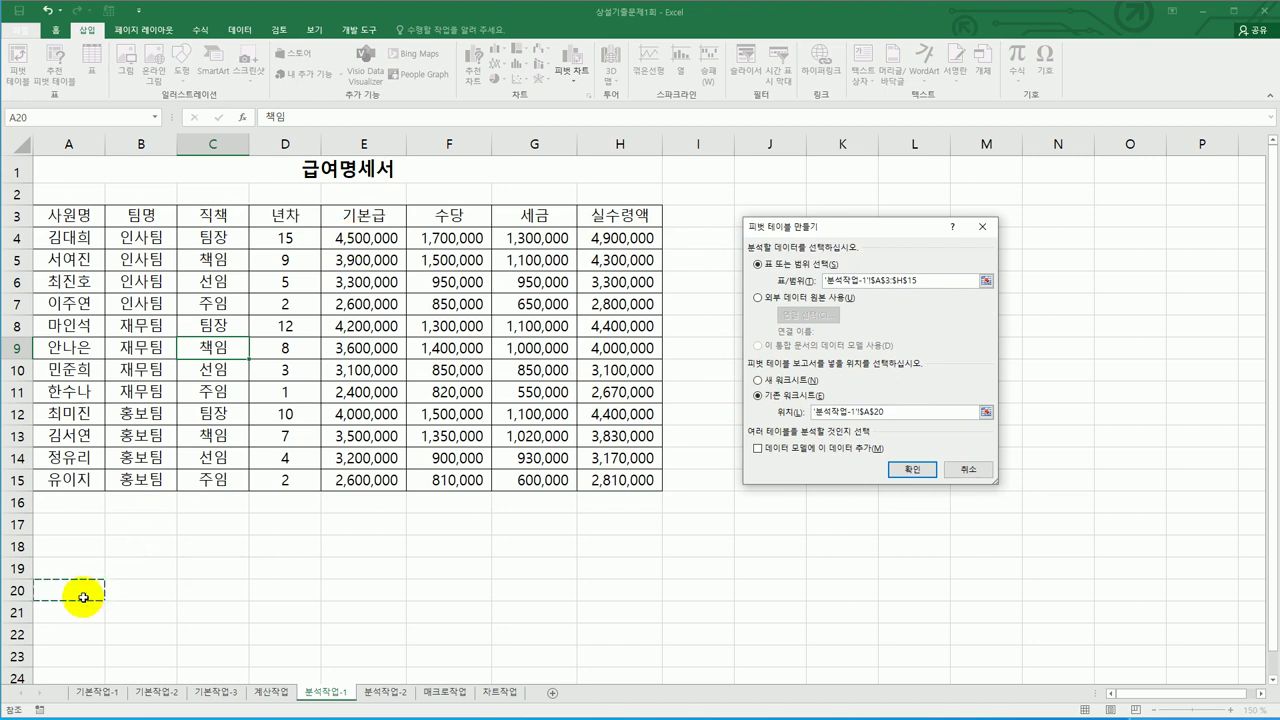
{"action": "left_click", "coordinate": [893, 469]}
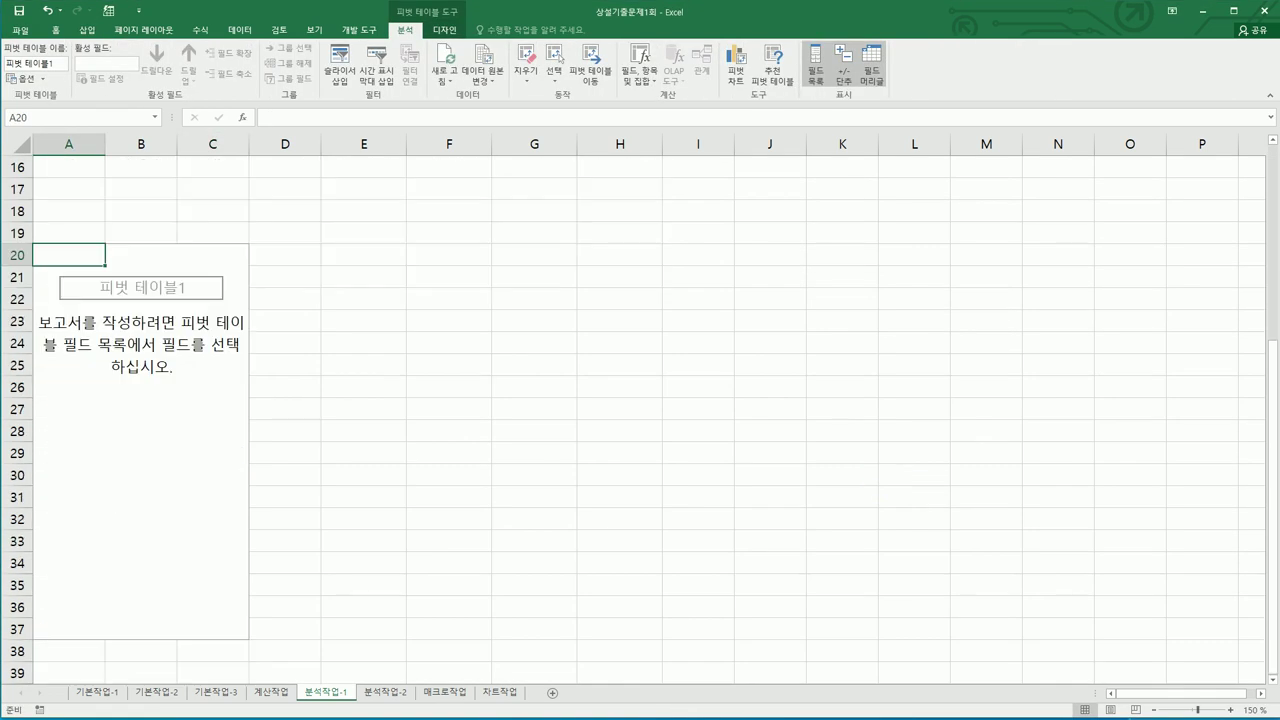
Step: Lay out the pivot table with 직책 as rows, 팀명 as columns and 실수령액 as values, keeping the field list clear of it
{"action": "left_click_drag", "start_coordinate": [829, 134], "coordinate": [814, 40]}
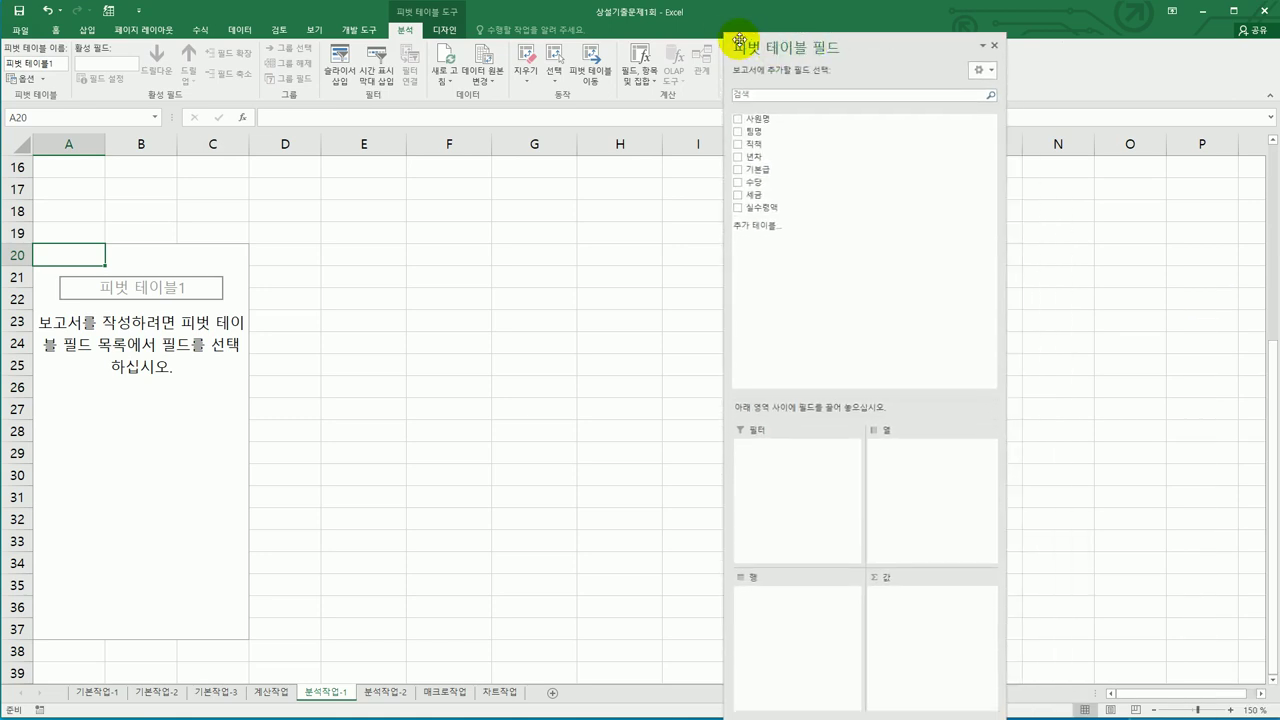
{"action": "left_click_drag", "start_coordinate": [726, 37], "coordinate": [760, 160]}
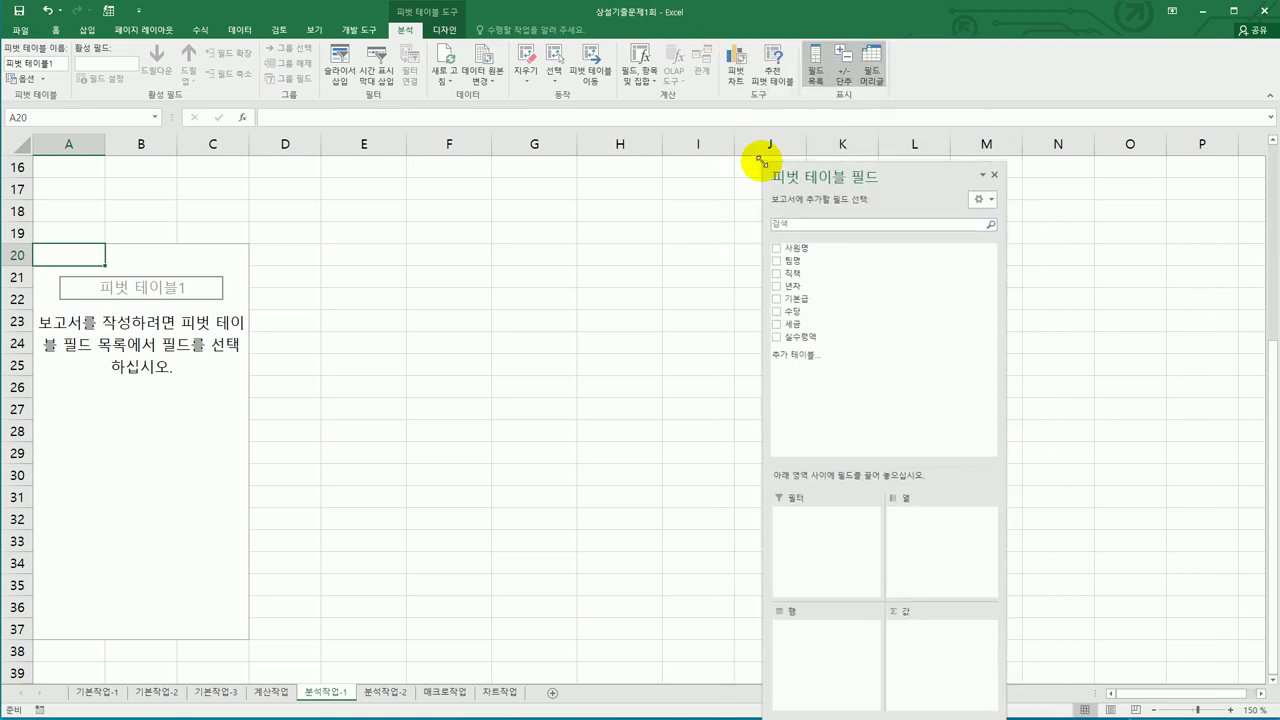
{"action": "left_click_drag", "start_coordinate": [863, 177], "coordinate": [428, 158]}
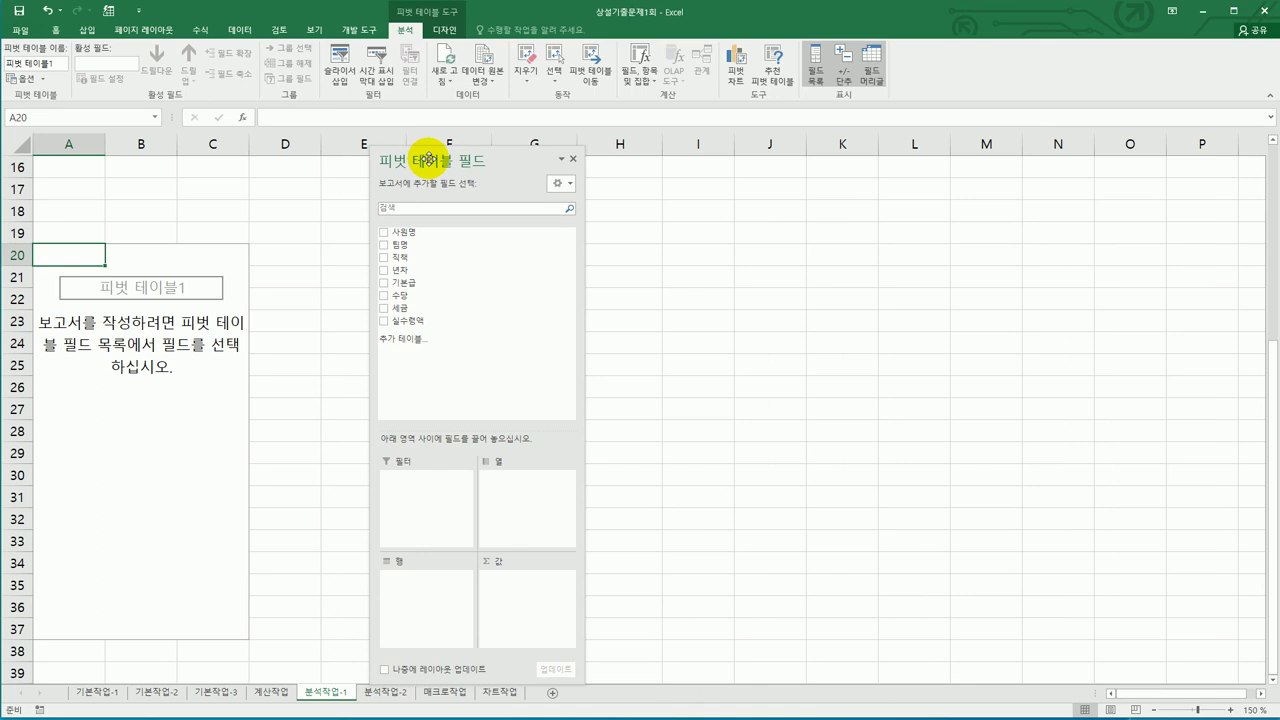
{"action": "left_click_drag", "start_coordinate": [424, 257], "coordinate": [437, 596]}
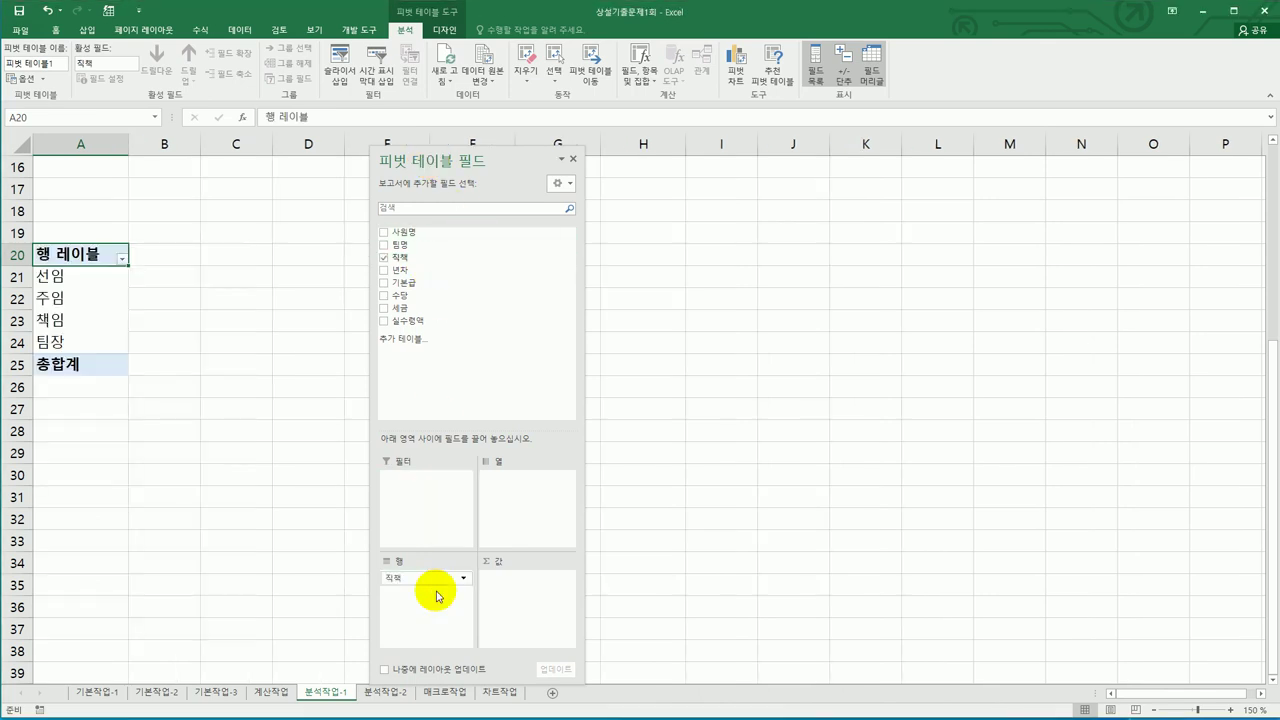
{"action": "left_click_drag", "start_coordinate": [412, 245], "coordinate": [516, 492]}
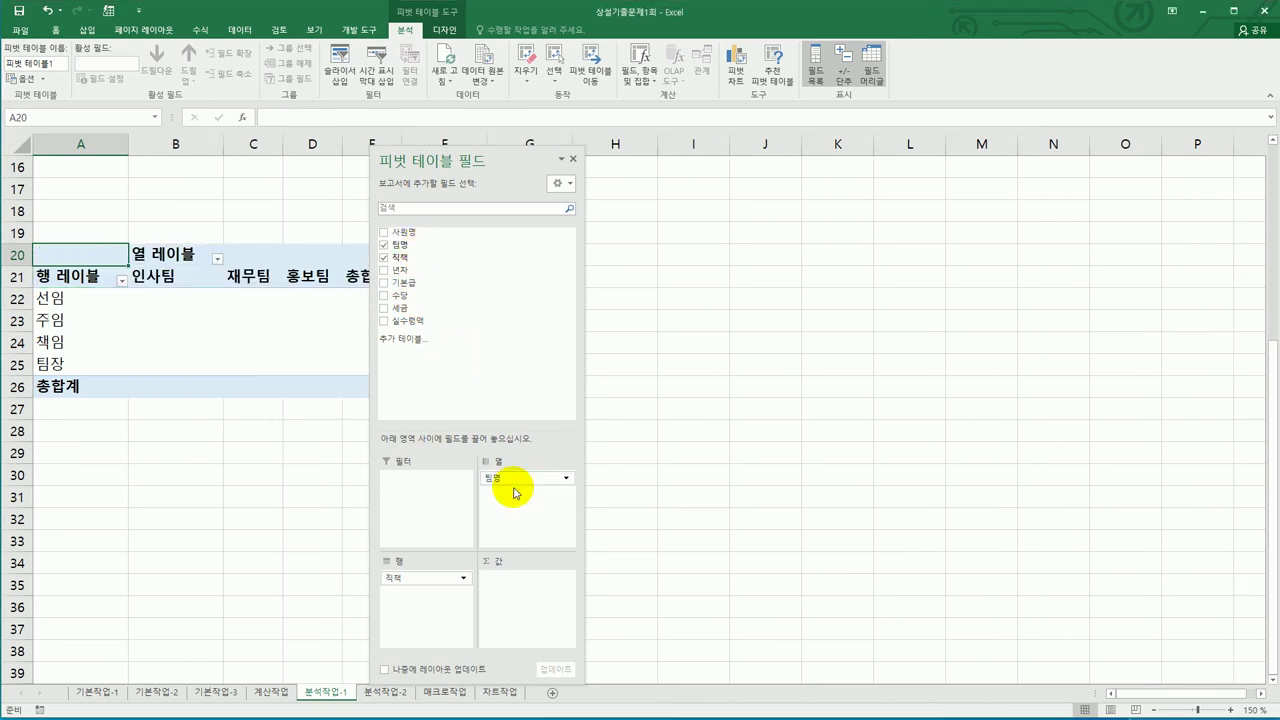
{"action": "left_click_drag", "start_coordinate": [420, 321], "coordinate": [535, 613]}
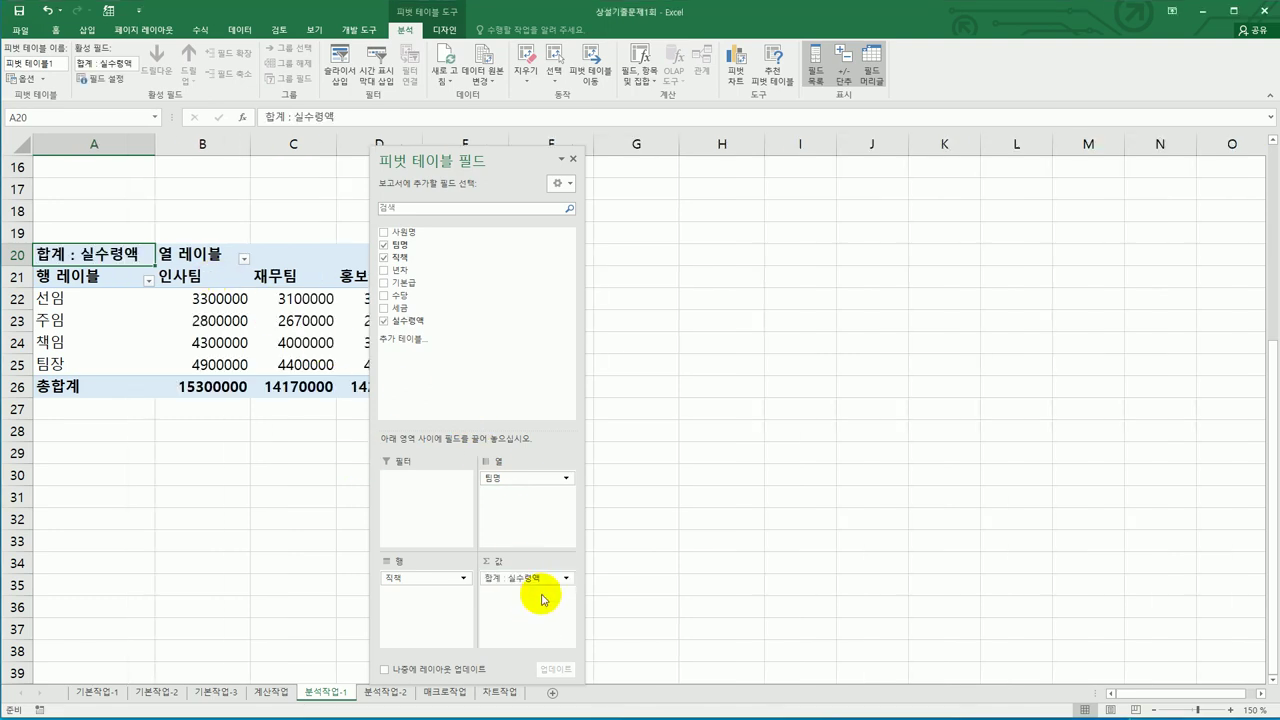
{"action": "left_click_drag", "start_coordinate": [477, 162], "coordinate": [756, 99]}
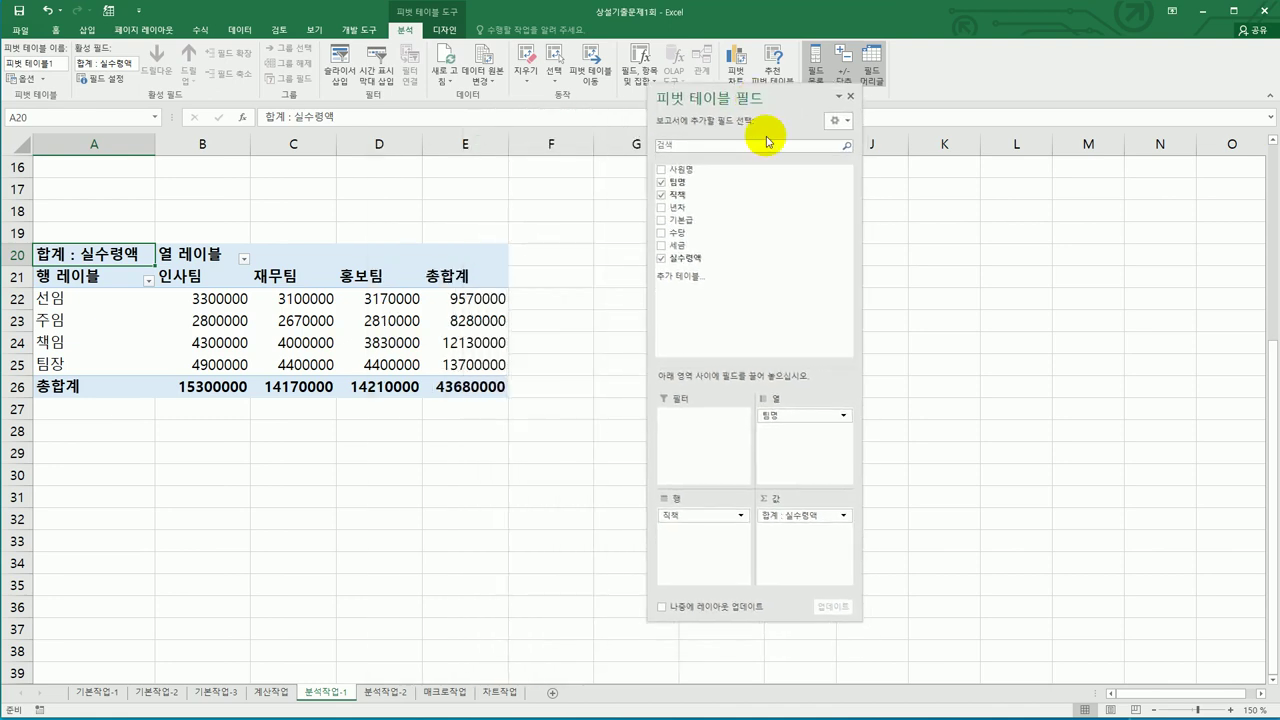
{"action": "left_click", "coordinate": [843, 517]}
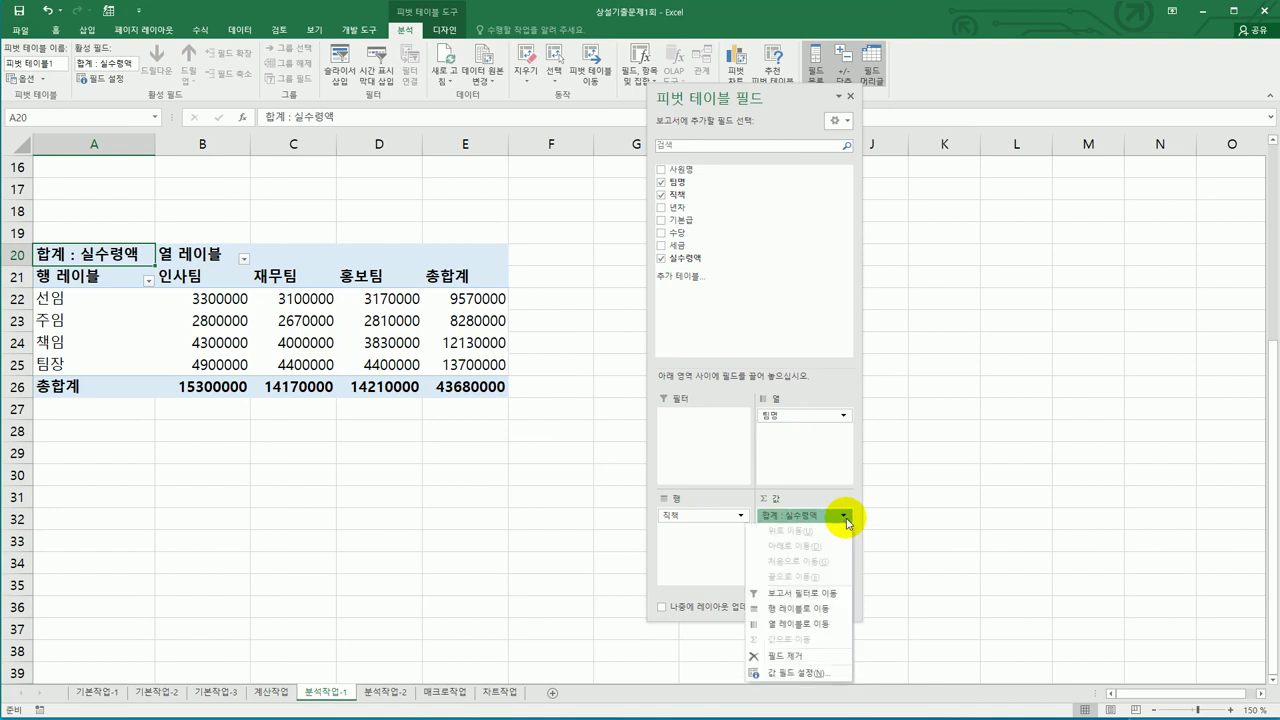
{"action": "left_click", "coordinate": [818, 676]}
{"action": "left_click", "coordinate": [784, 386]}
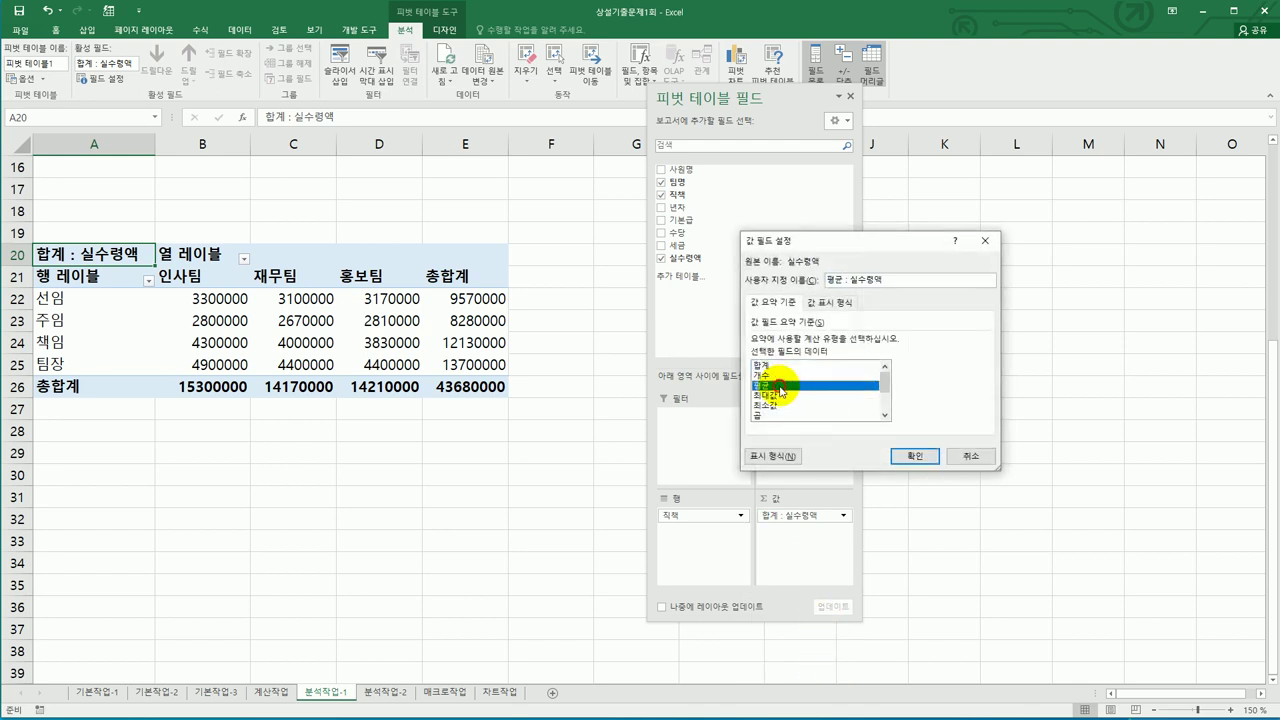
{"action": "left_click", "coordinate": [985, 470]}
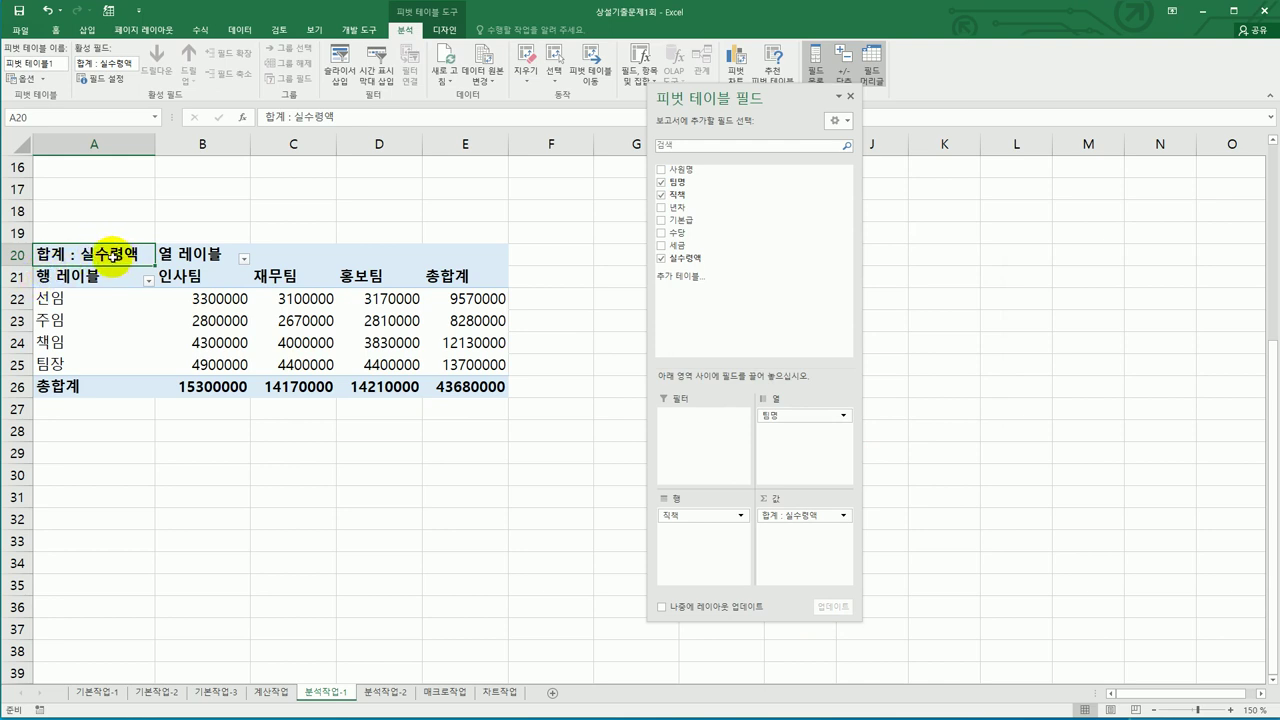
{"action": "right_click", "coordinate": [116, 259]}
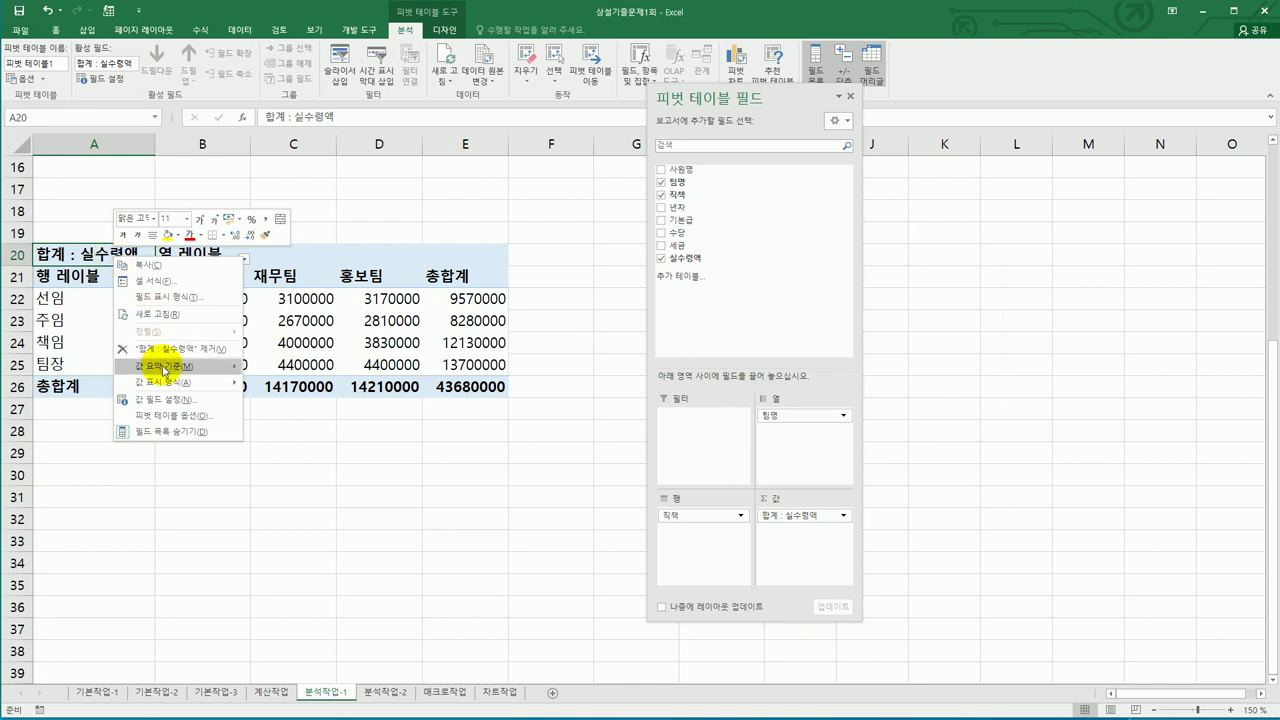
{"action": "mouse_move", "coordinate": [170, 368]}
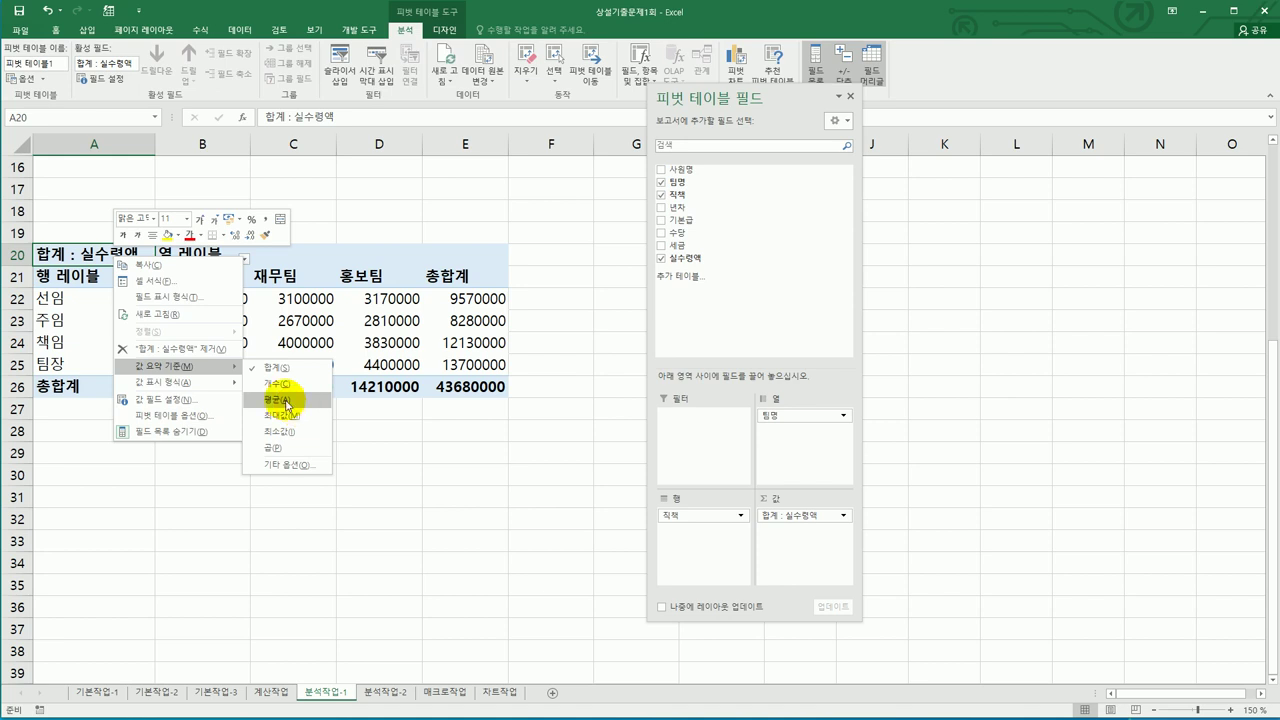
{"action": "right_click", "coordinate": [91, 257]}
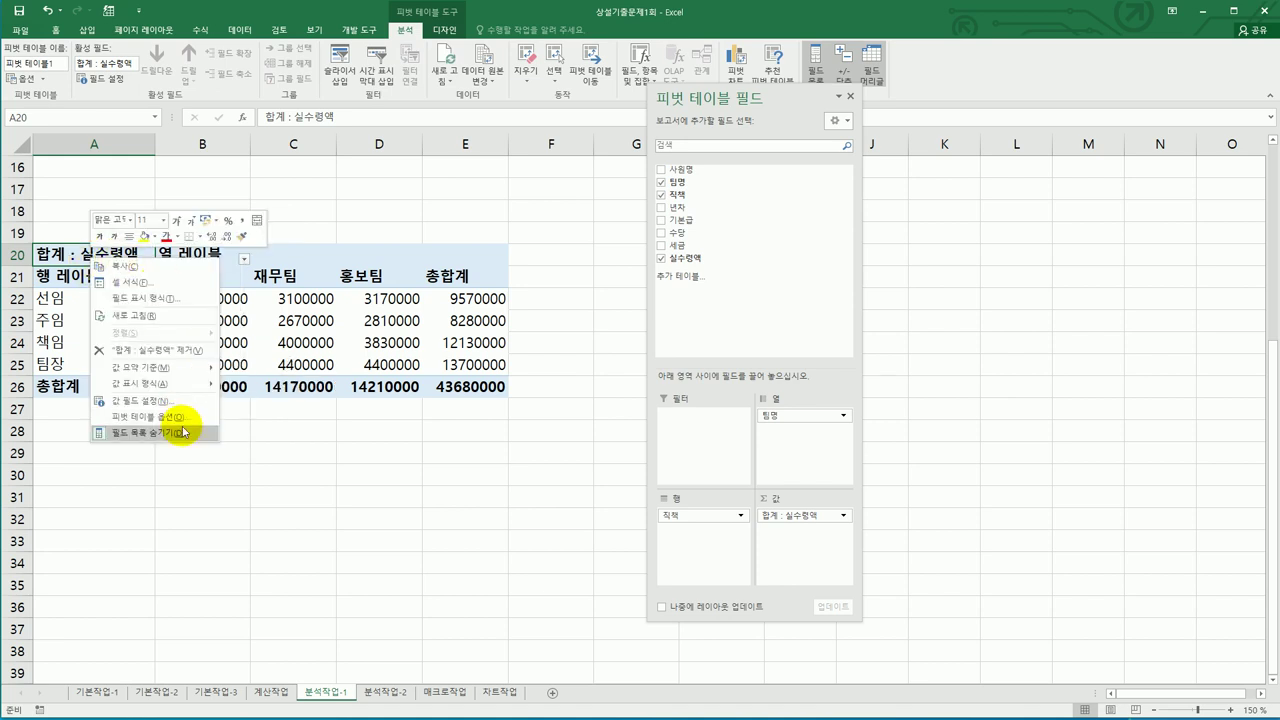
{"action": "left_click", "coordinate": [176, 401]}
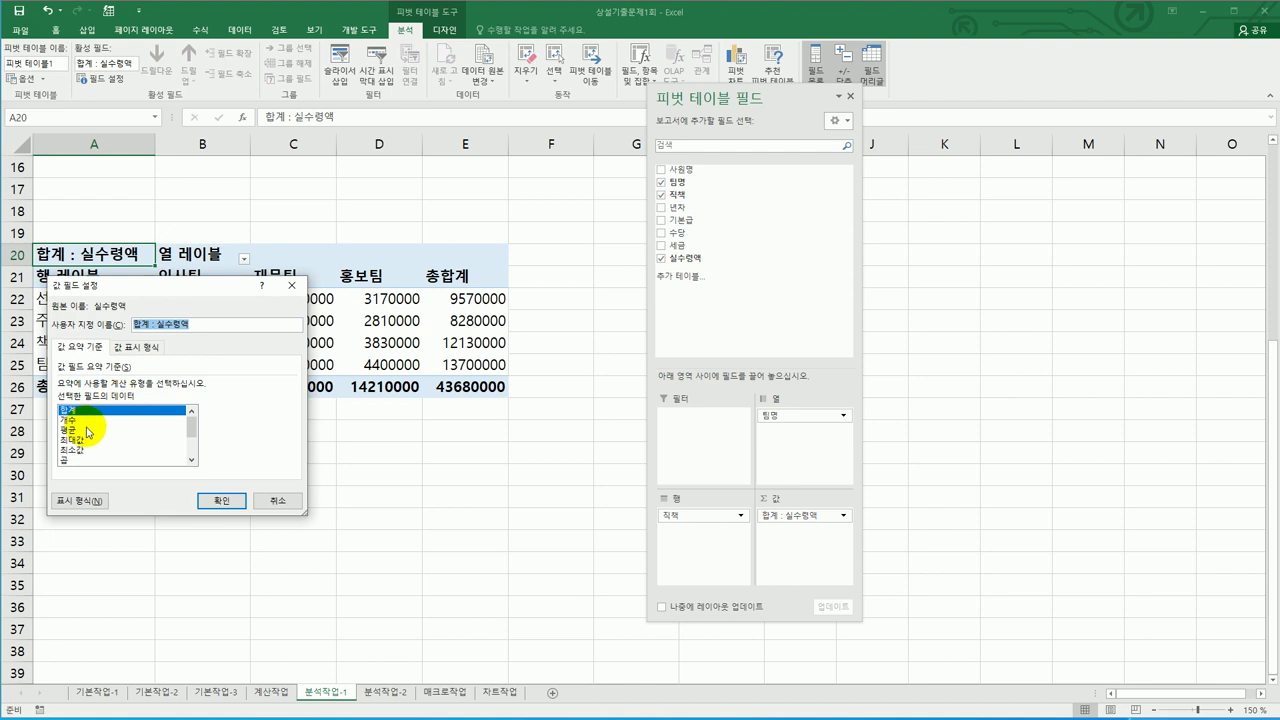
{"action": "left_click", "coordinate": [70, 430]}
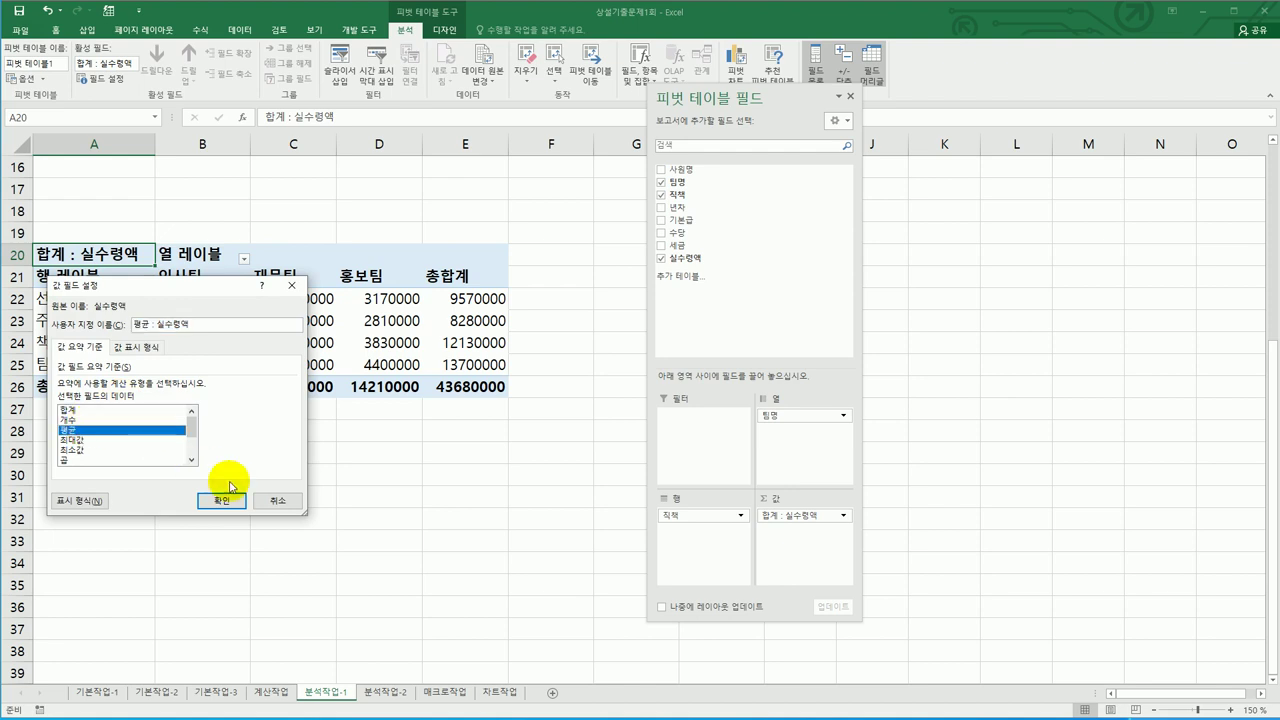
{"action": "left_click", "coordinate": [283, 500]}
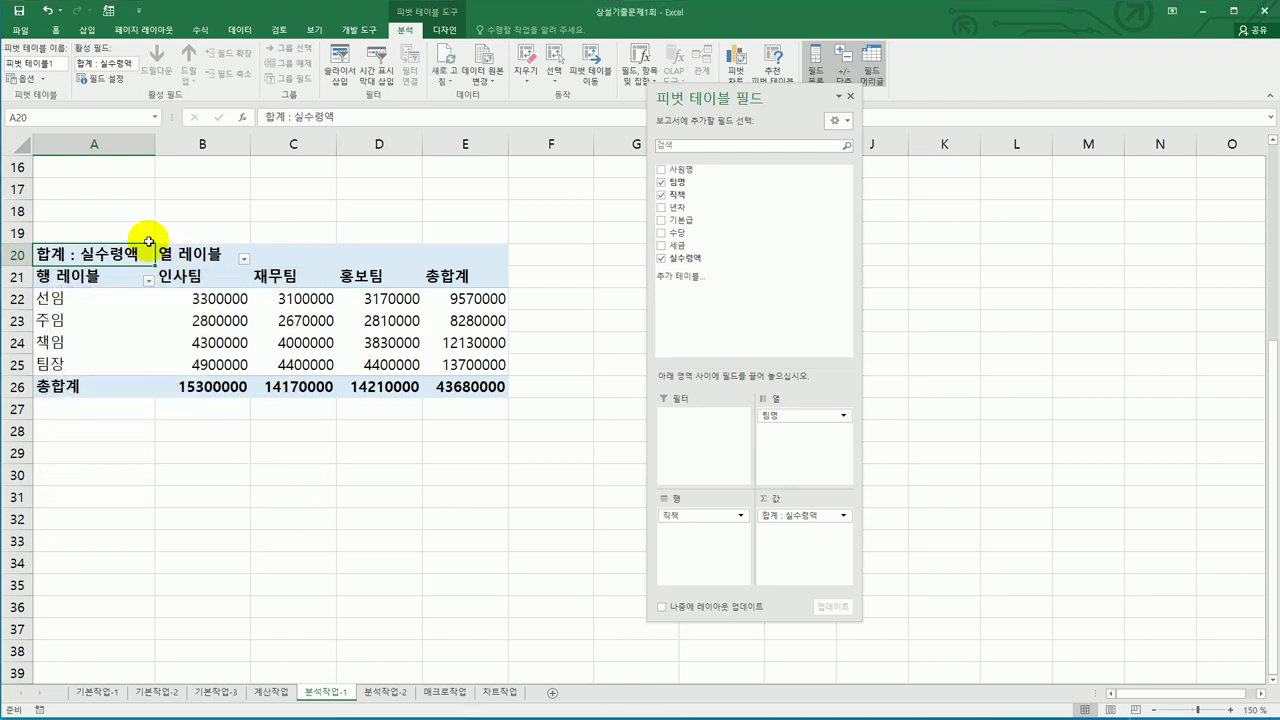
Step: Summarize the 실수령액 values in the pivot table by average (평균)
{"action": "right_click", "coordinate": [112, 256]}
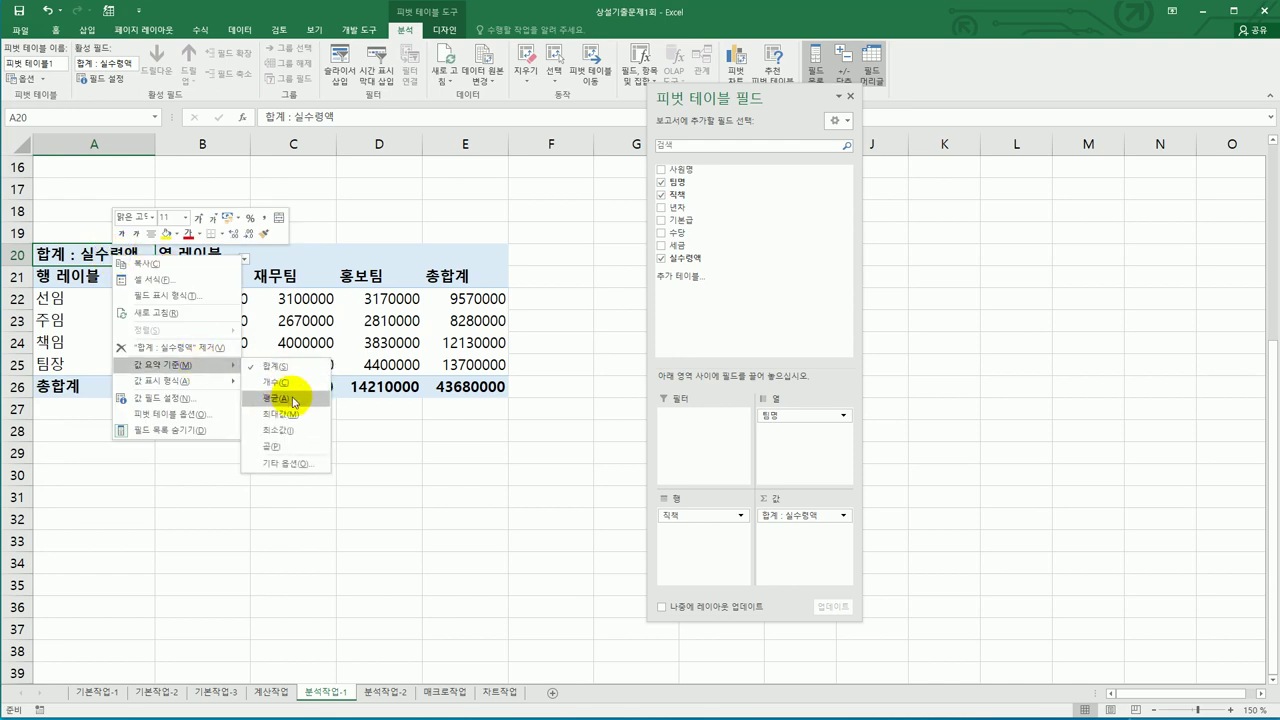
{"action": "left_click", "coordinate": [294, 400]}
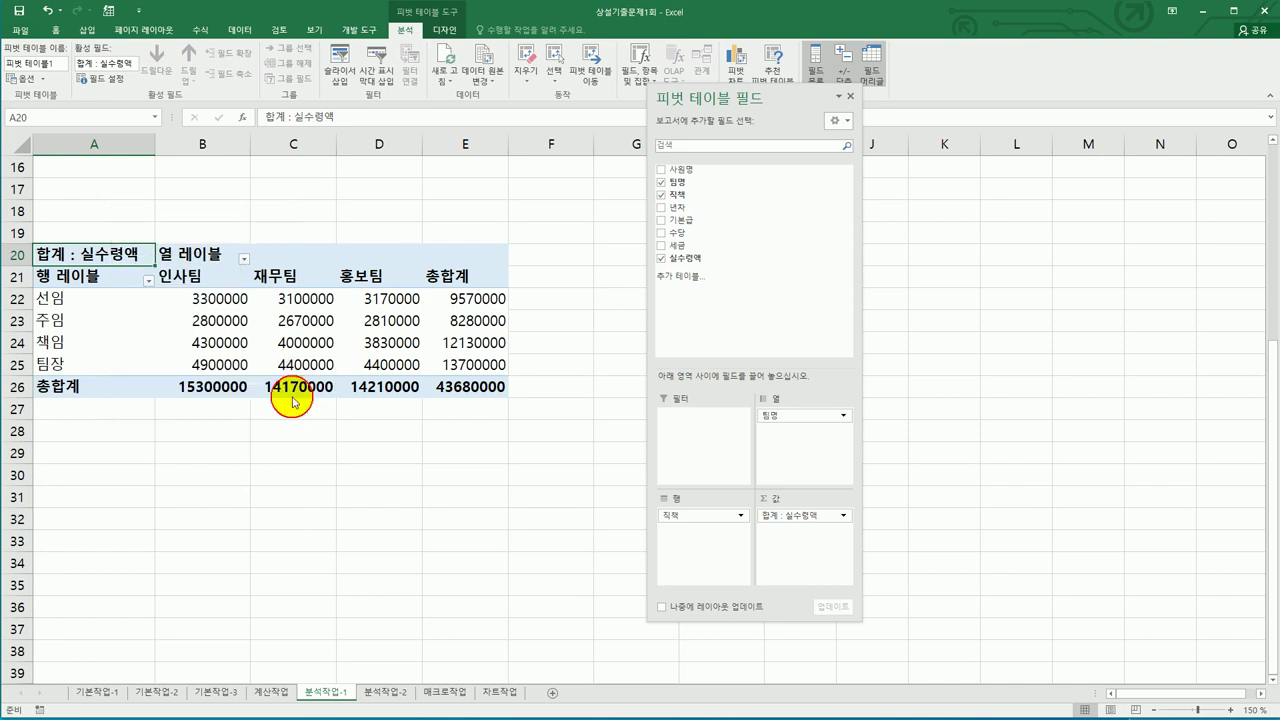
{"action": "left_click", "coordinate": [528, 523]}
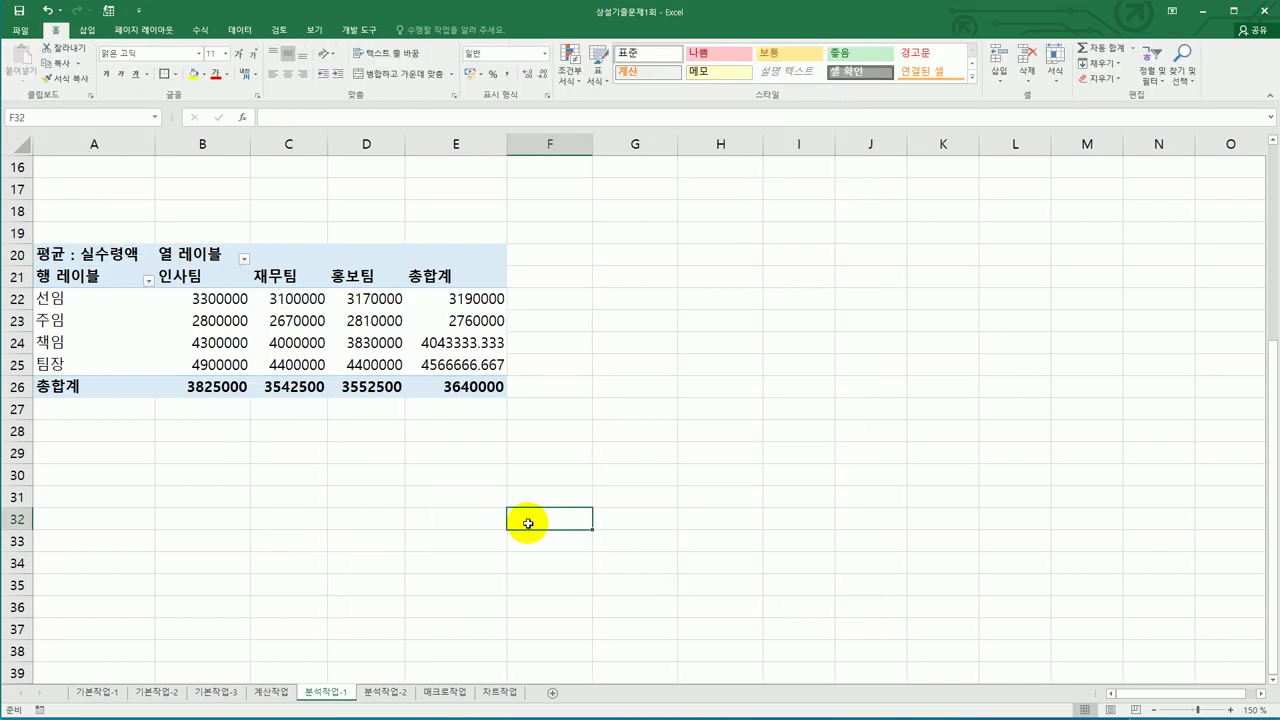
Step: Set the pivot table's grand totals to rows only (행의 총합계만 설정)
{"action": "left_click", "coordinate": [357, 375]}
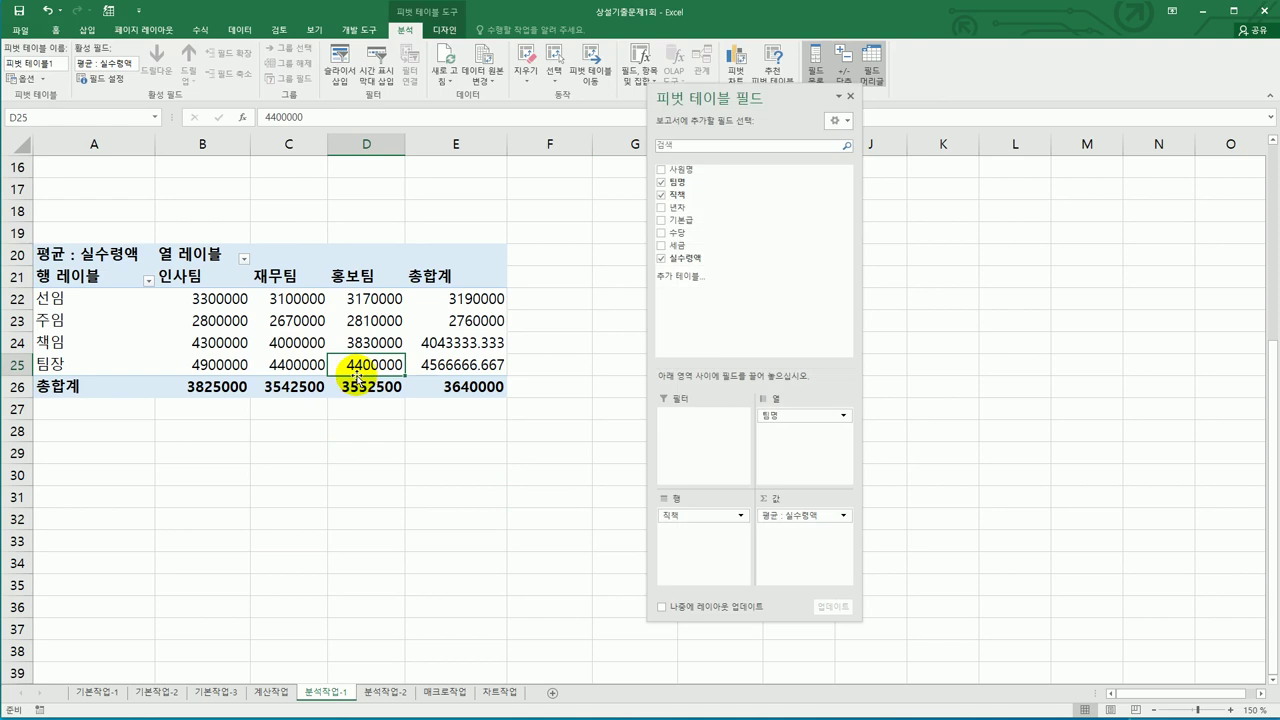
{"action": "left_click", "coordinate": [445, 31]}
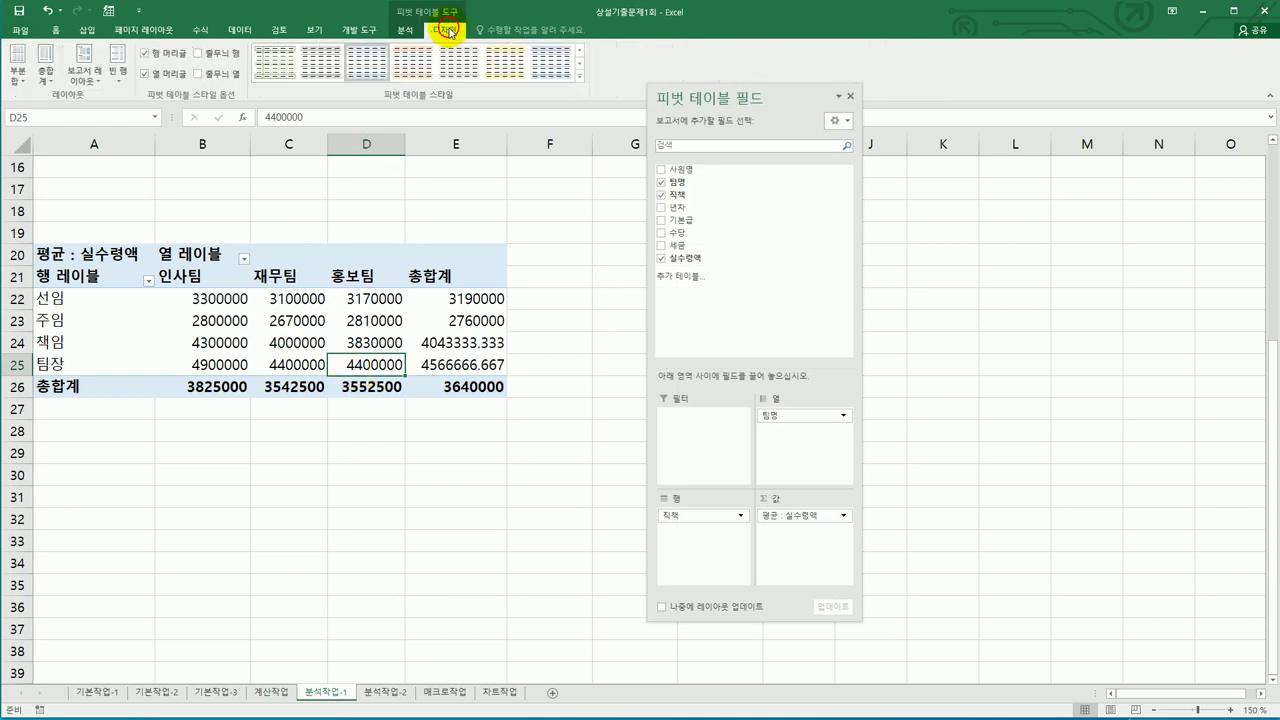
{"action": "left_click", "coordinate": [48, 80]}
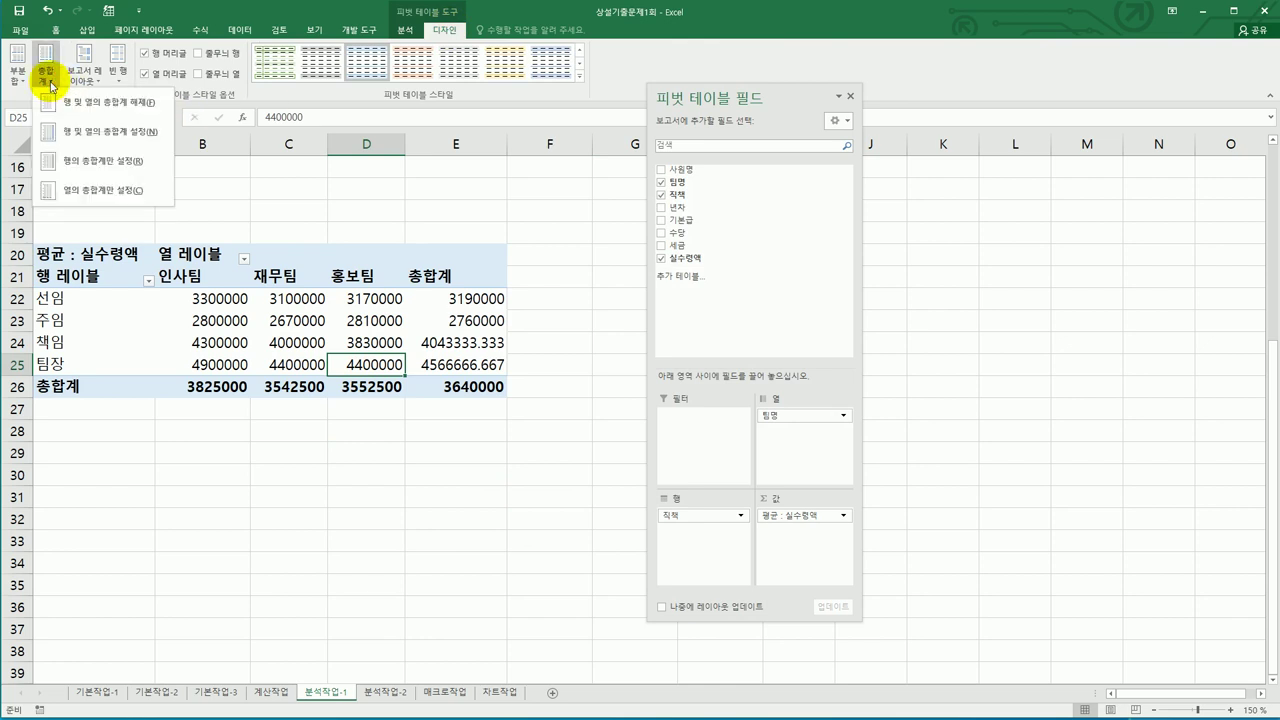
{"action": "left_click", "coordinate": [85, 172]}
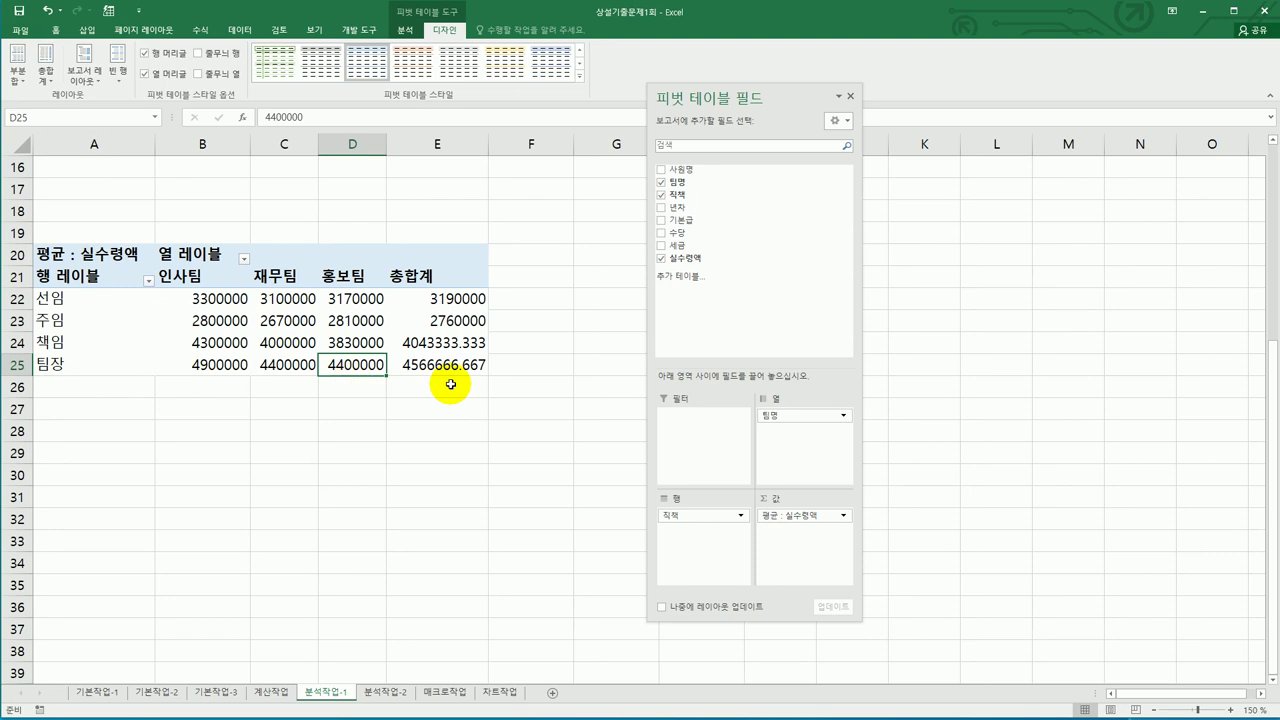
Step: Check the row and column grand total display settings in the pivot table options
{"action": "right_click", "coordinate": [332, 298]}
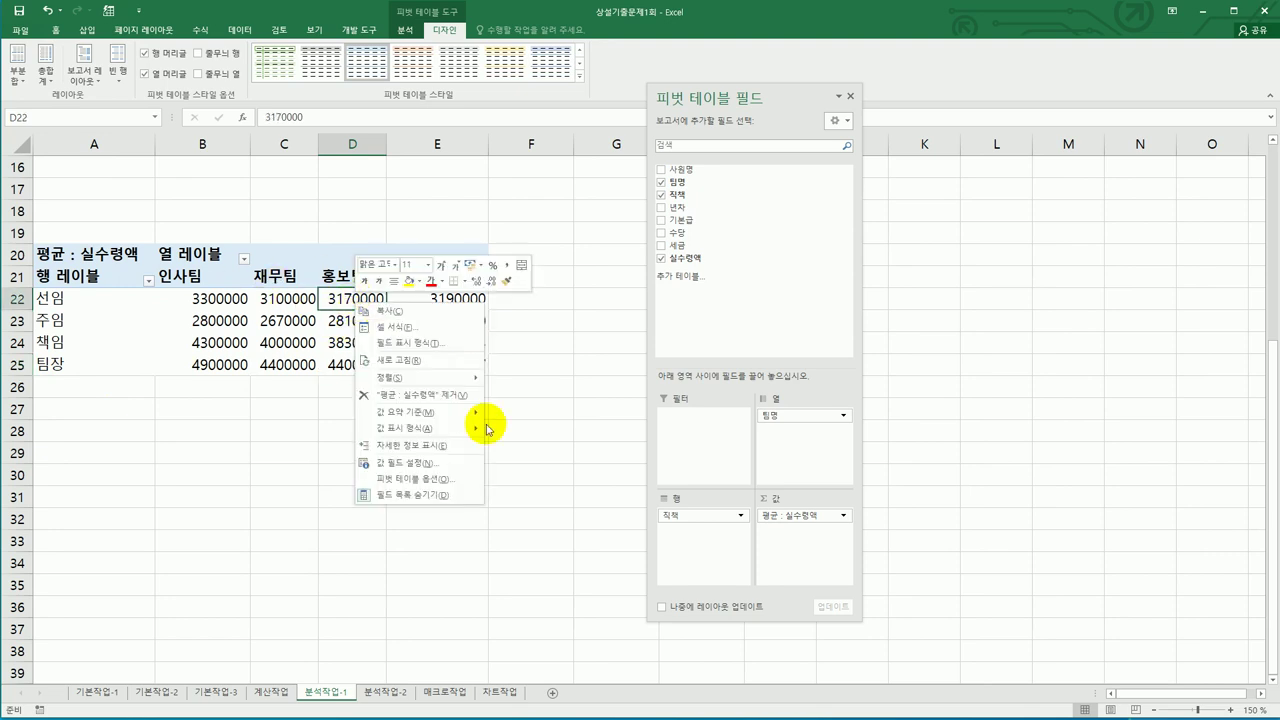
{"action": "left_click", "coordinate": [473, 489]}
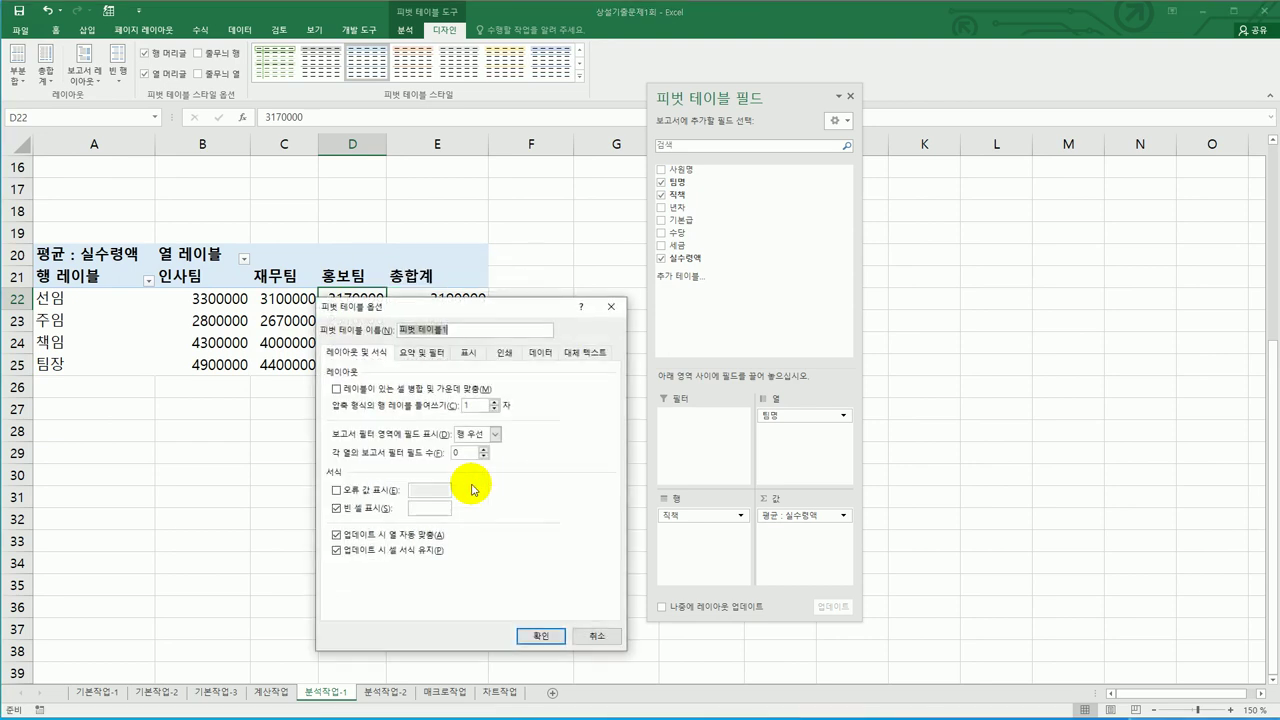
{"action": "left_click_drag", "start_coordinate": [445, 305], "coordinate": [712, 231]}
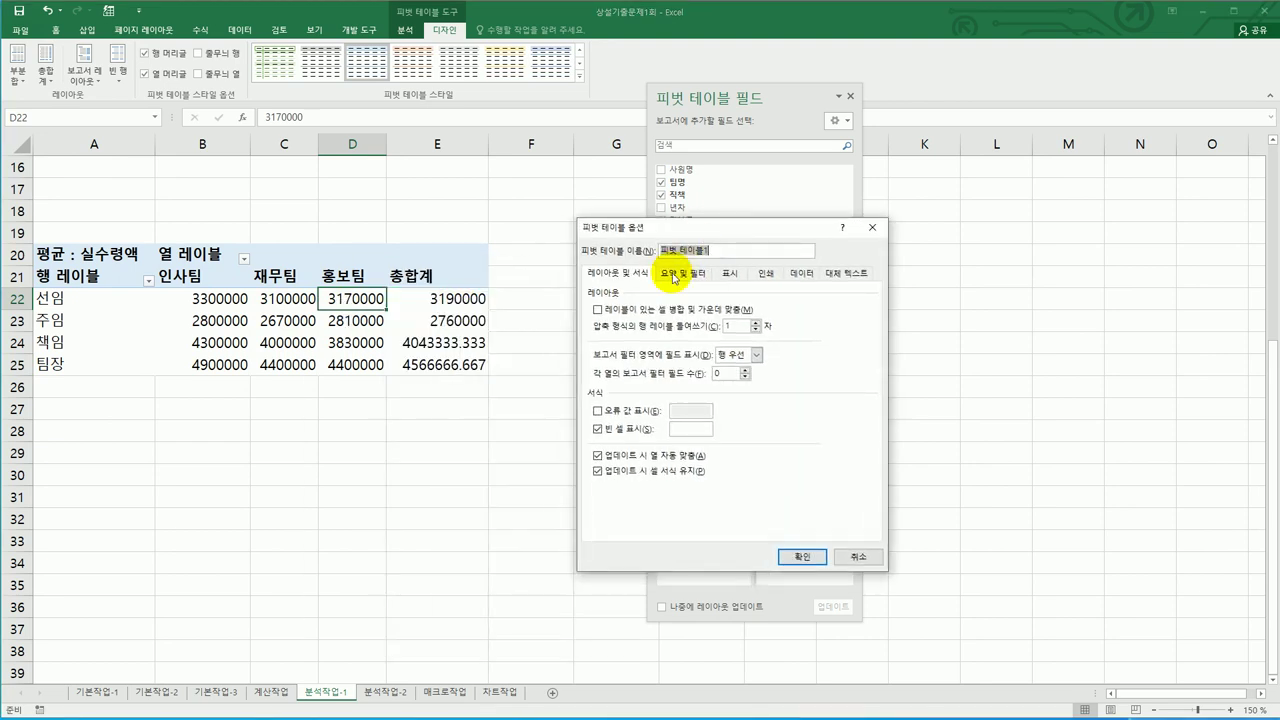
{"action": "left_click", "coordinate": [676, 274]}
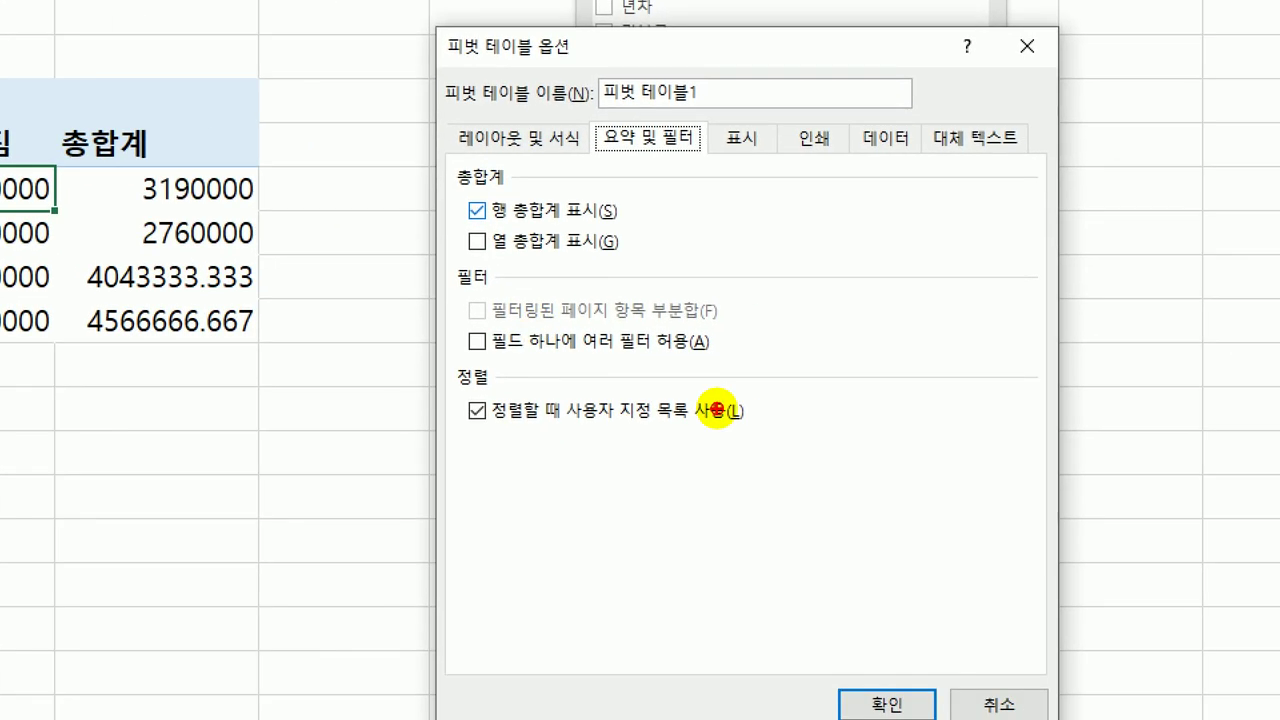
{"action": "left_click_drag", "start_coordinate": [678, 108], "coordinate": [650, 140]}
{"action": "left_click_drag", "start_coordinate": [483, 228], "coordinate": [625, 237]}
{"action": "left_click_drag", "start_coordinate": [483, 236], "coordinate": [628, 245]}
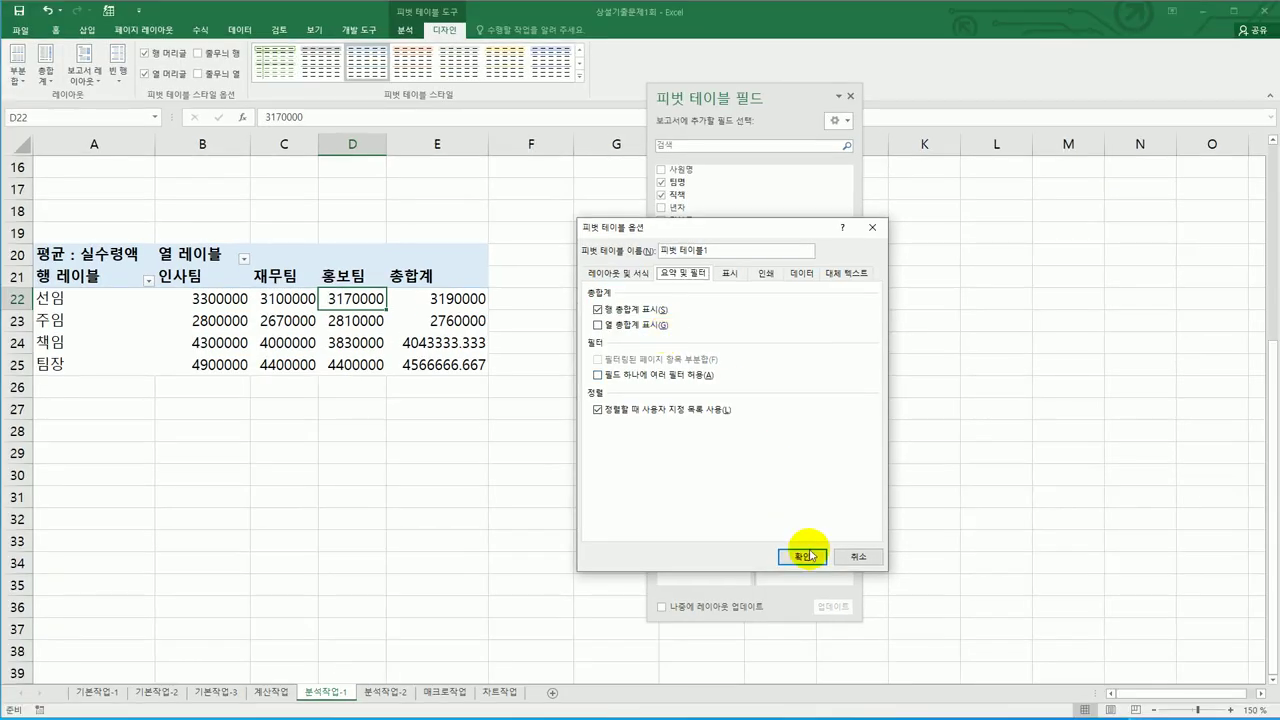
{"action": "left_click", "coordinate": [813, 560]}
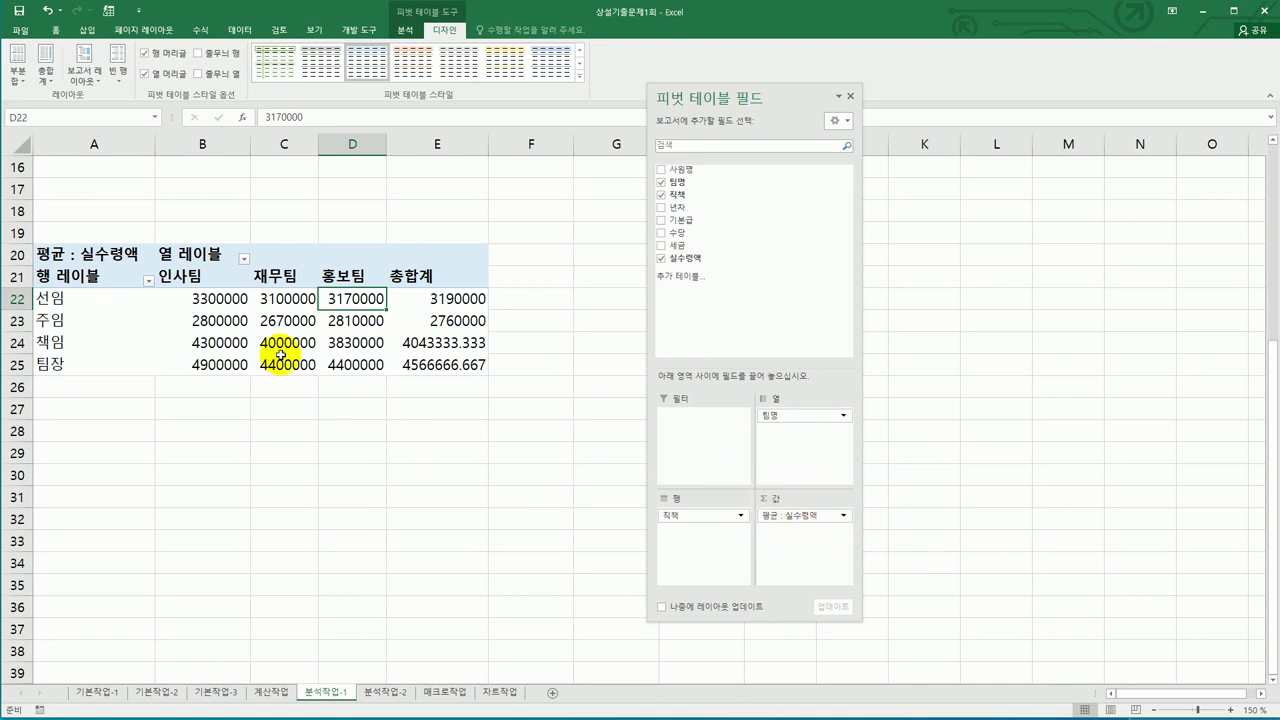
Step: Format the average 실수령액 value field as a number (숫자) with 0 decimal places and the 1000 separator
{"action": "left_click", "coordinate": [103, 253]}
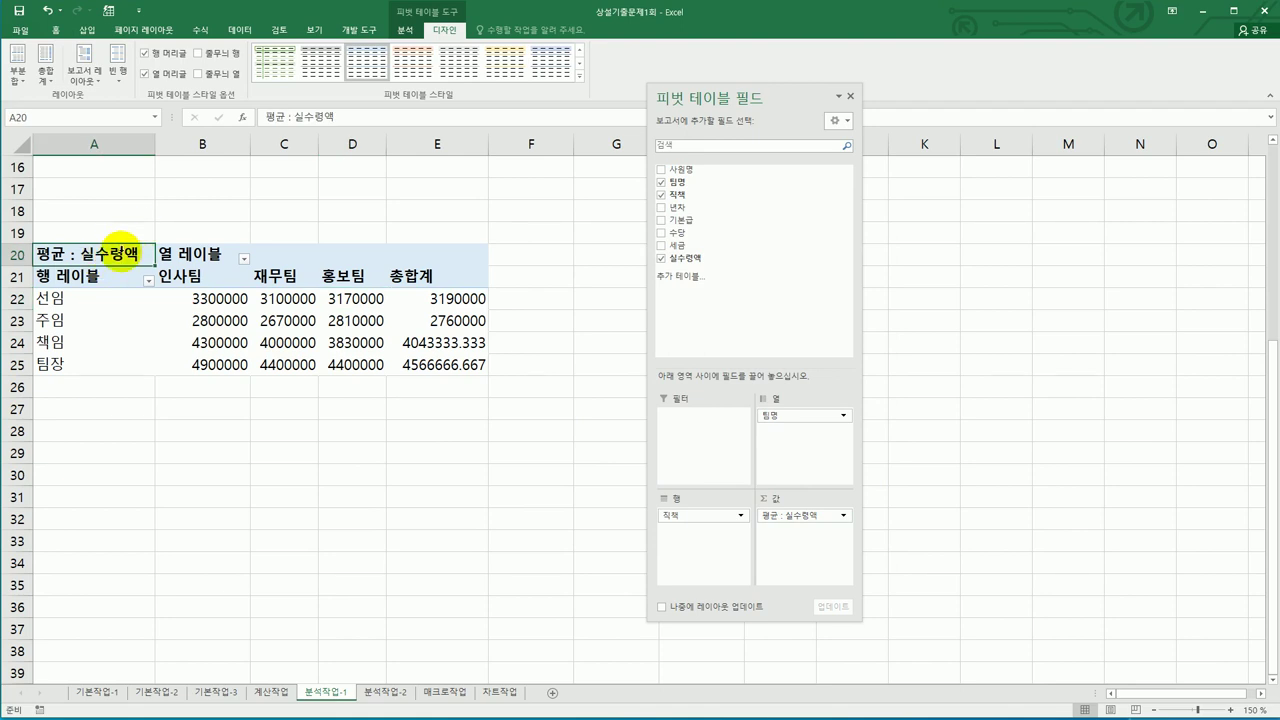
{"action": "right_click", "coordinate": [119, 252]}
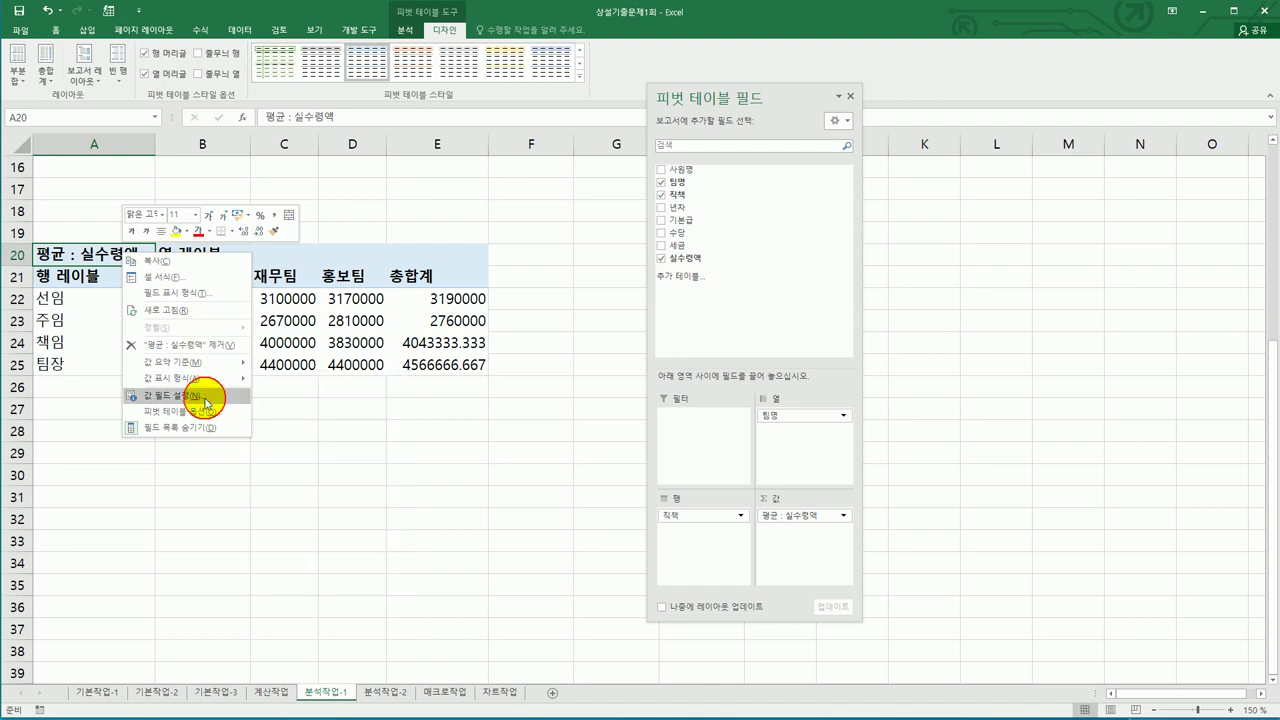
{"action": "left_click", "coordinate": [205, 400]}
{"action": "left_click_drag", "start_coordinate": [222, 250], "coordinate": [680, 221]}
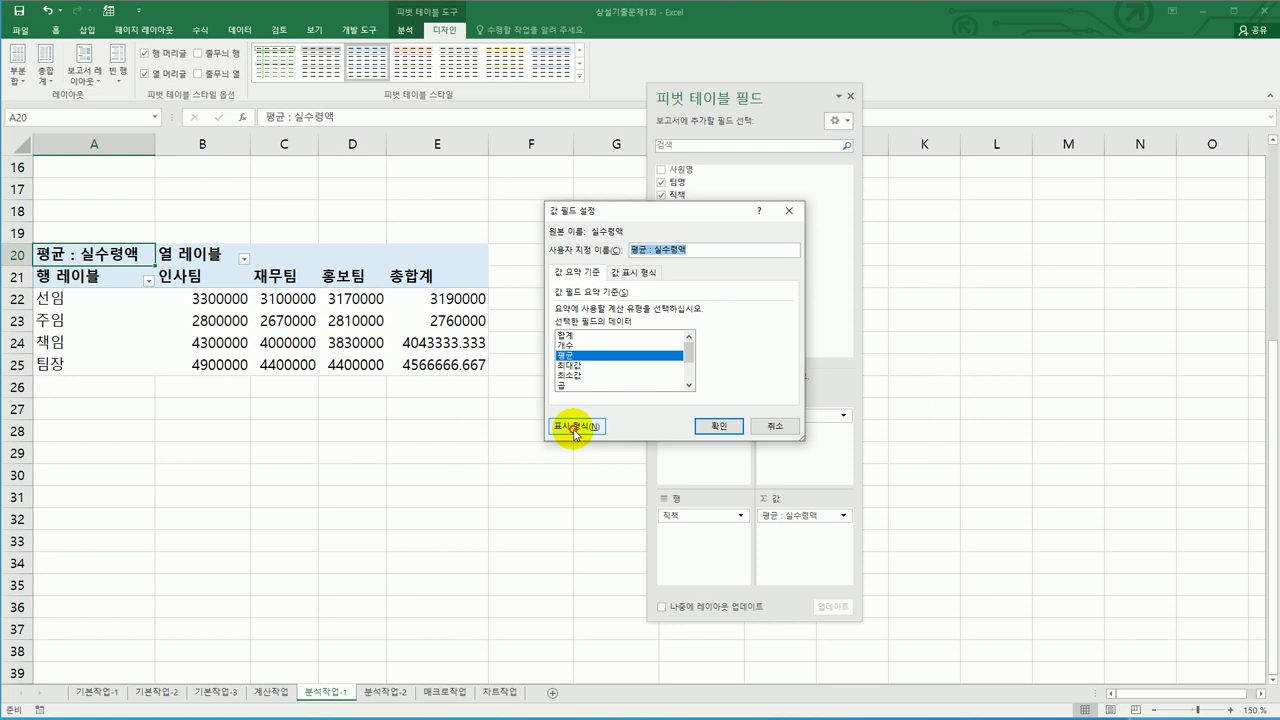
{"action": "left_click", "coordinate": [575, 427]}
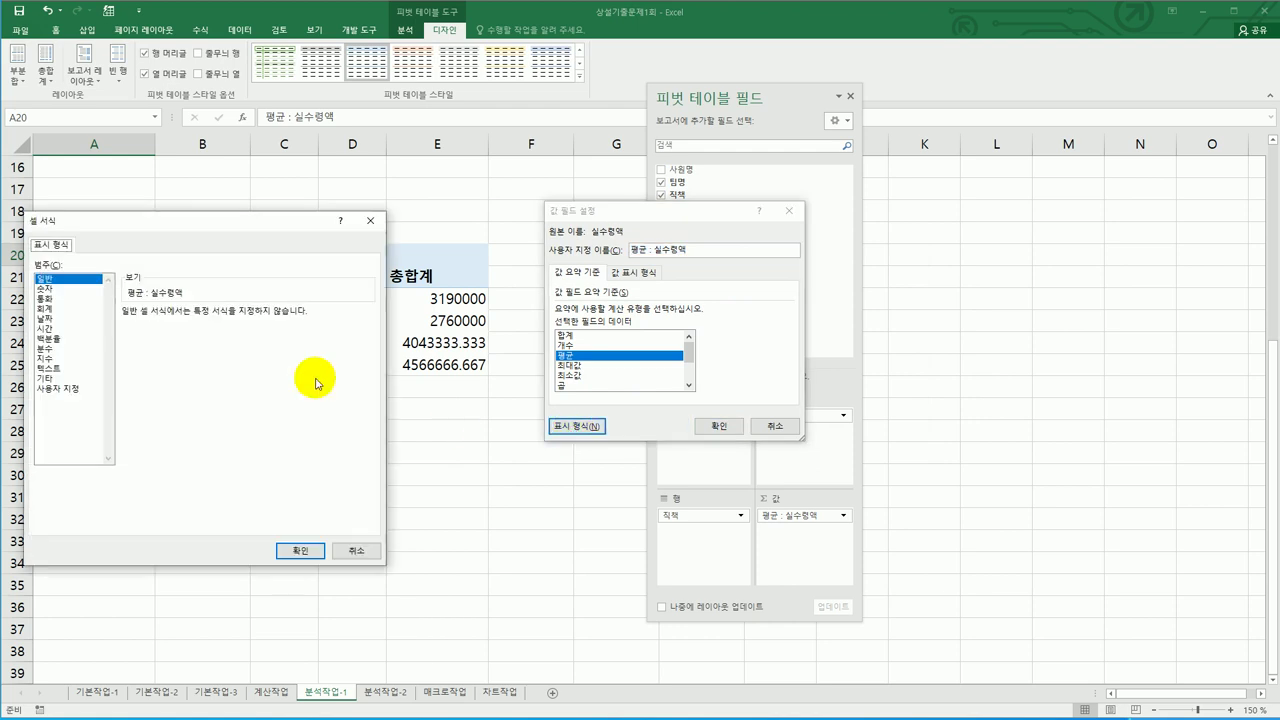
{"action": "left_click", "coordinate": [62, 288]}
{"action": "left_click_drag", "start_coordinate": [170, 222], "coordinate": [512, 191]}
{"action": "left_click", "coordinate": [516, 305]}
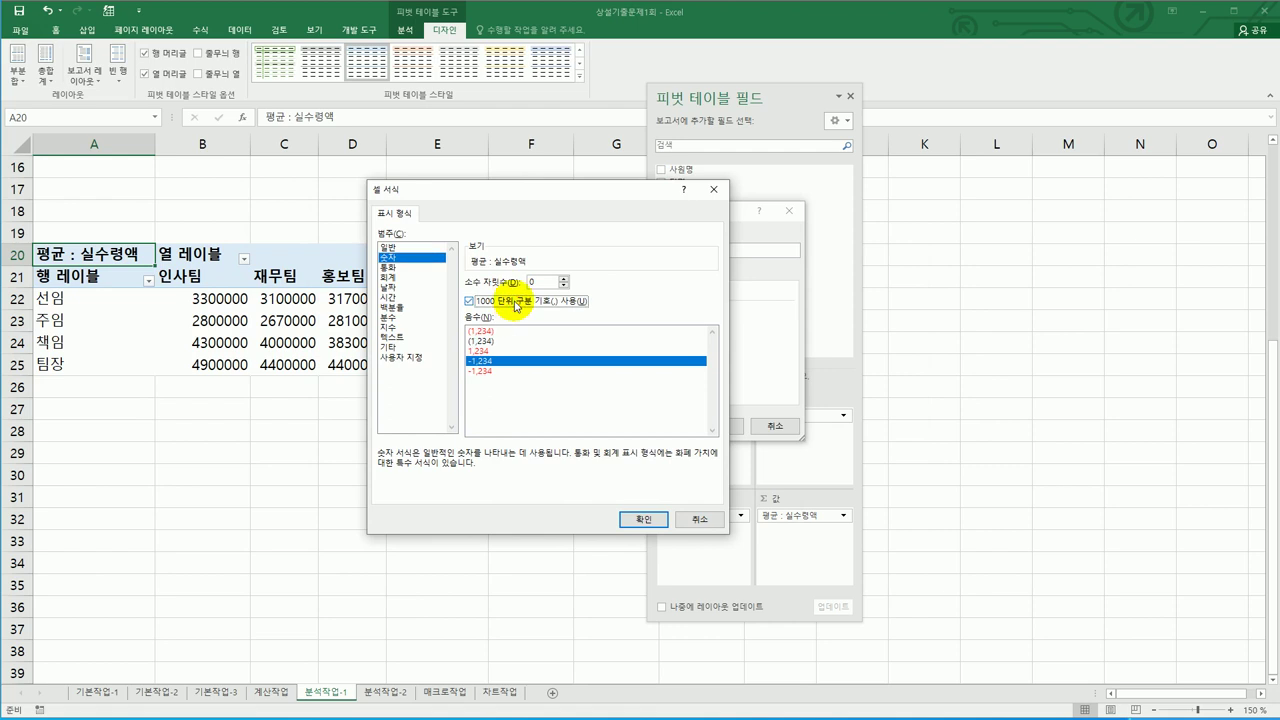
{"action": "left_click", "coordinate": [638, 520]}
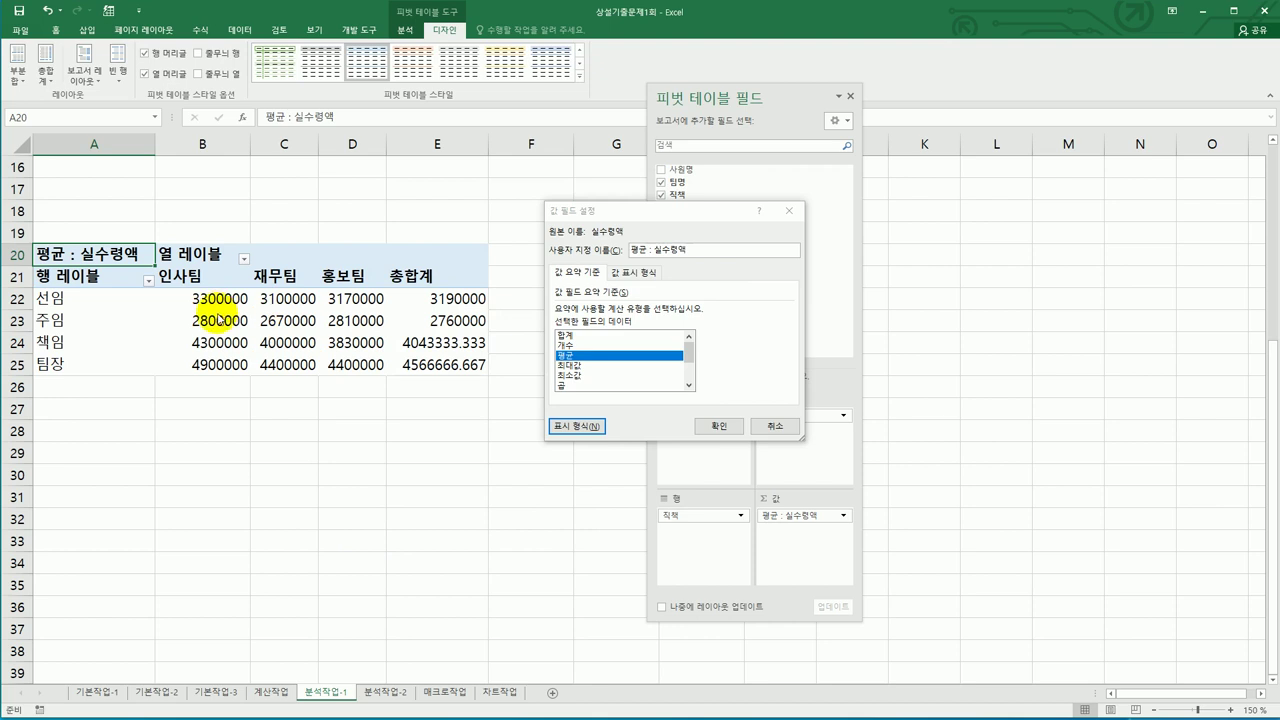
{"action": "left_click", "coordinate": [716, 432]}
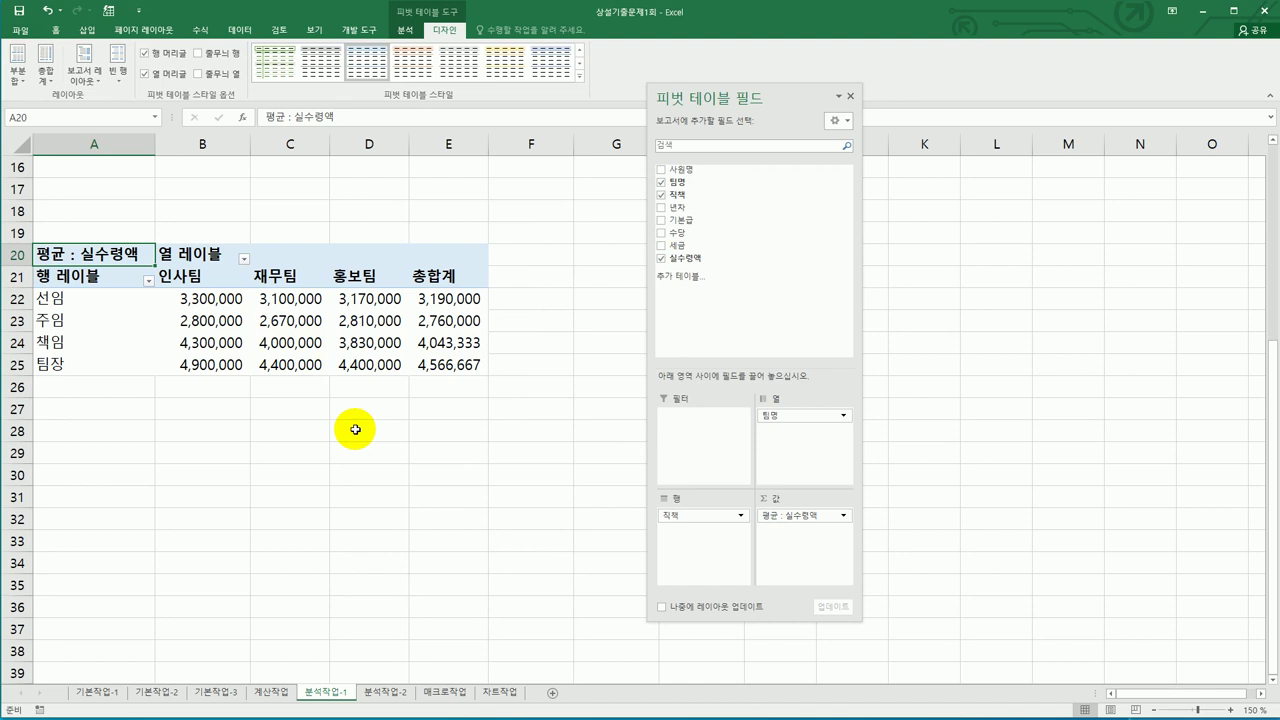
{"action": "left_click", "coordinate": [355, 429]}
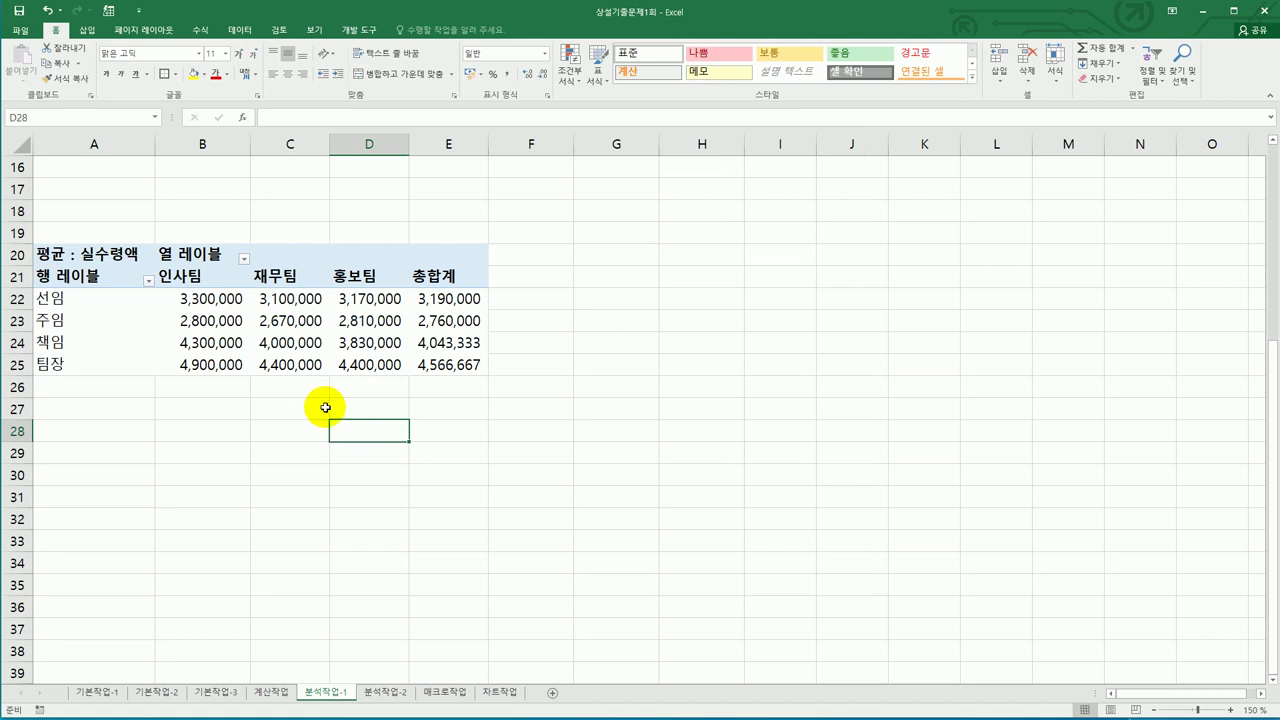
Step: Filter the pivot table's column labels to include only 인사팀 and 재무팀
{"action": "left_click", "coordinate": [196, 268]}
{"action": "left_click", "coordinate": [272, 270]}
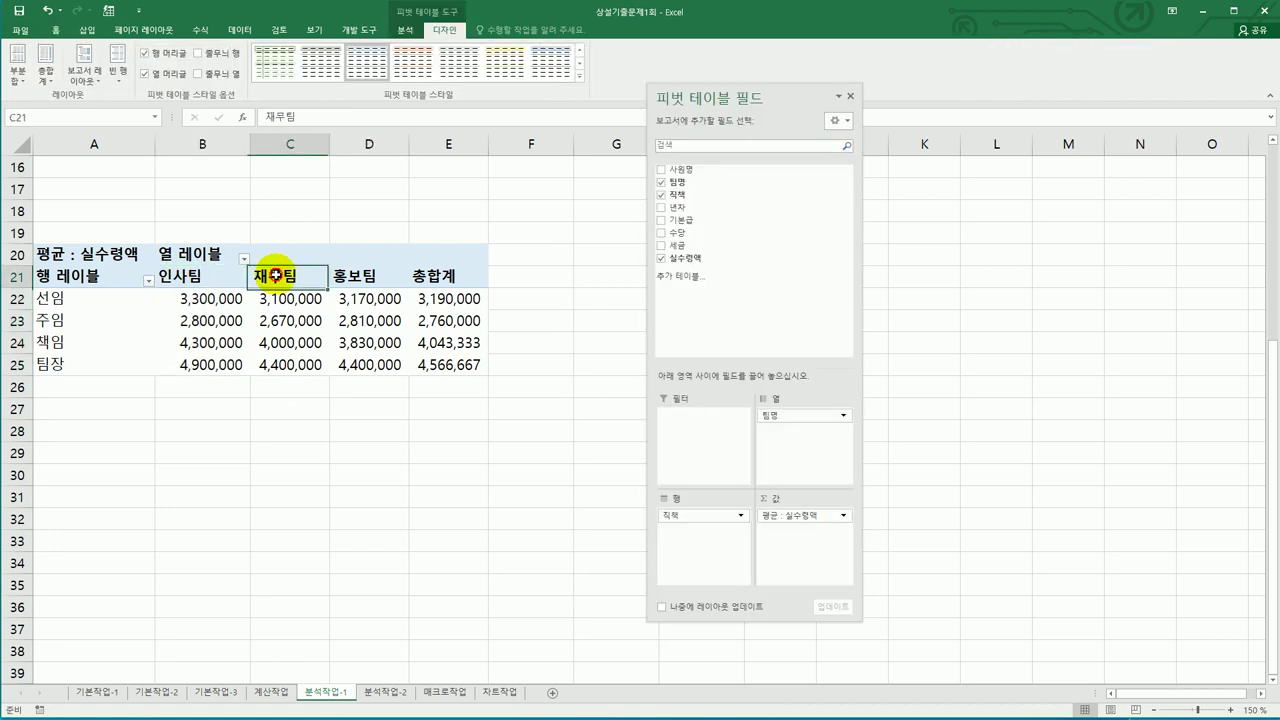
{"action": "left_click", "coordinate": [352, 276]}
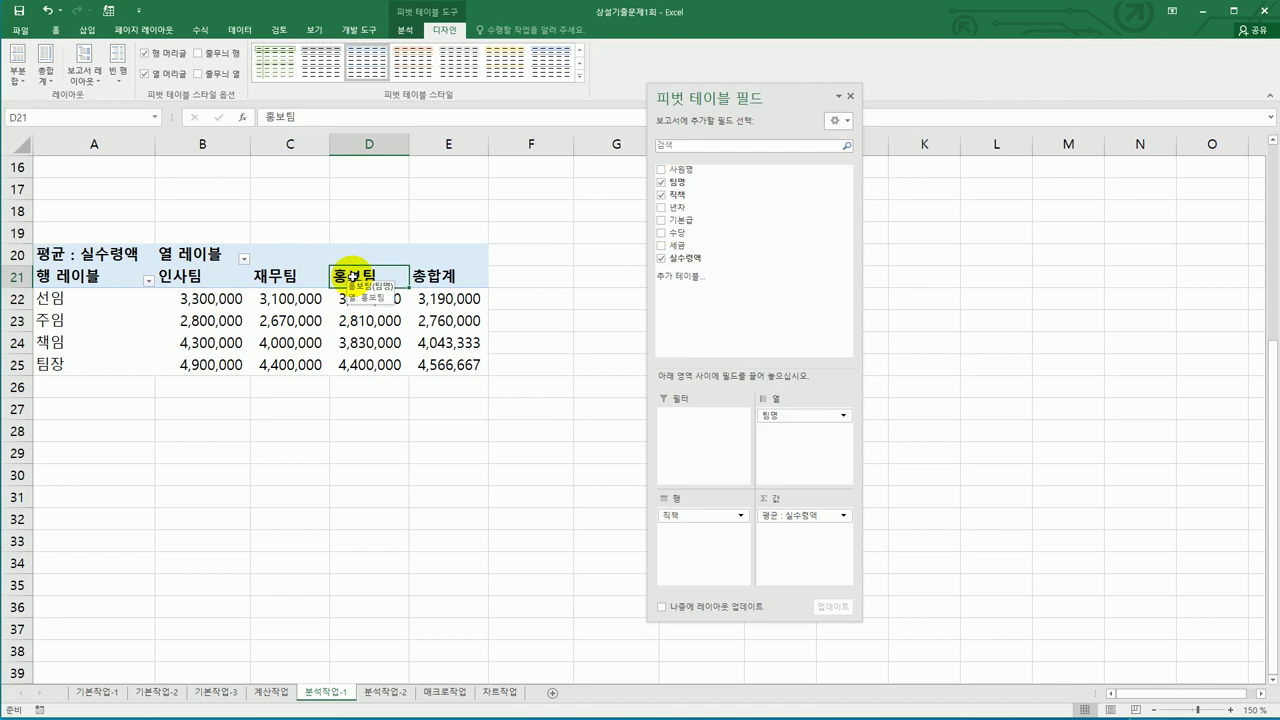
{"action": "left_click", "coordinate": [244, 259]}
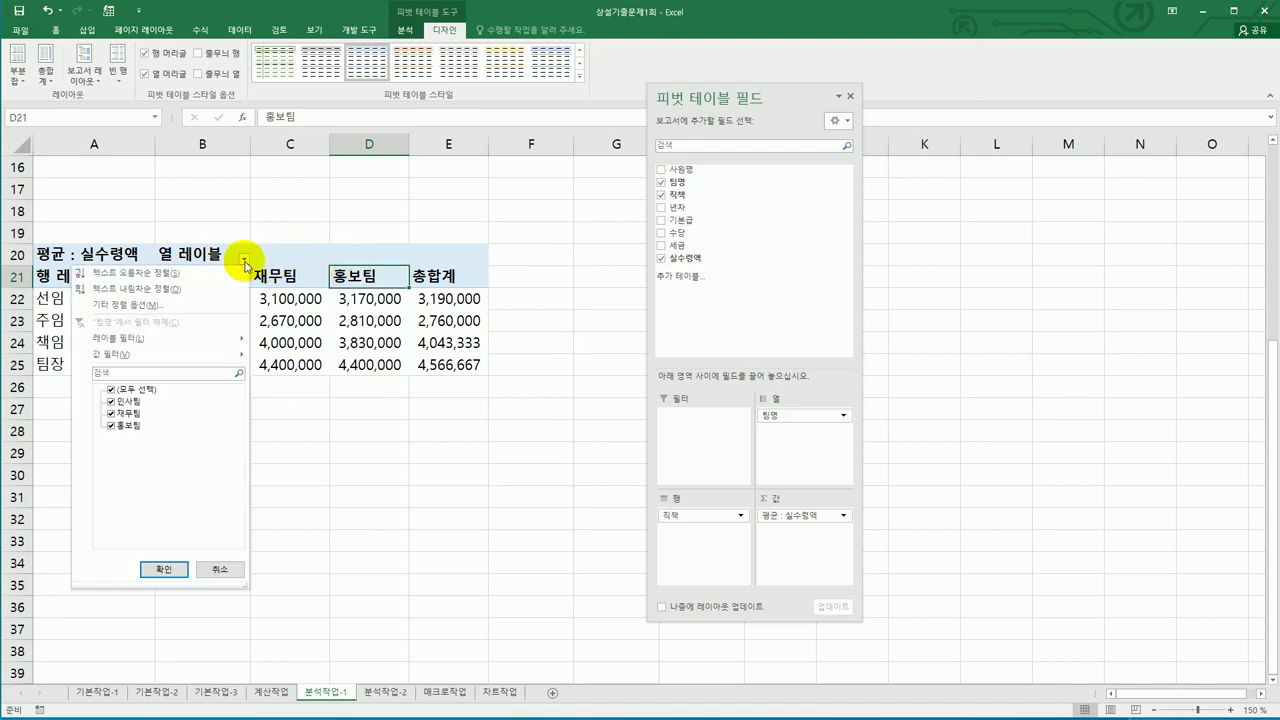
{"action": "left_click", "coordinate": [138, 393]}
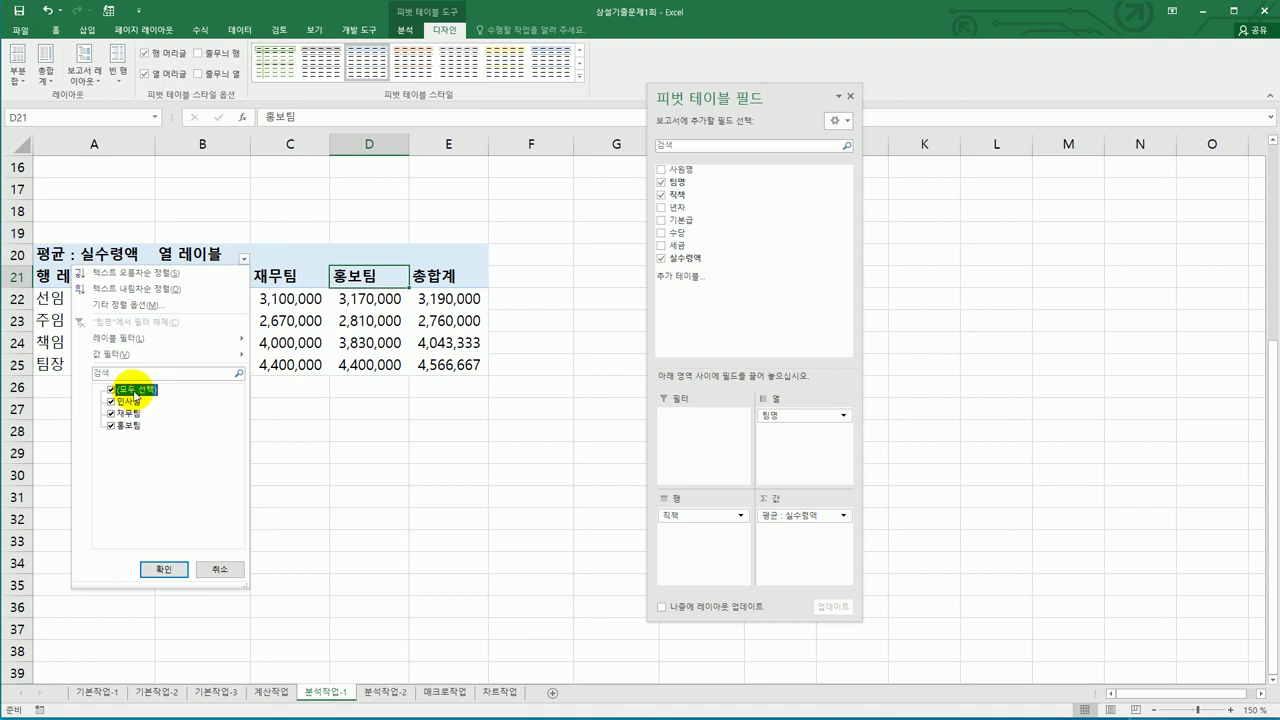
{"action": "left_click", "coordinate": [110, 390]}
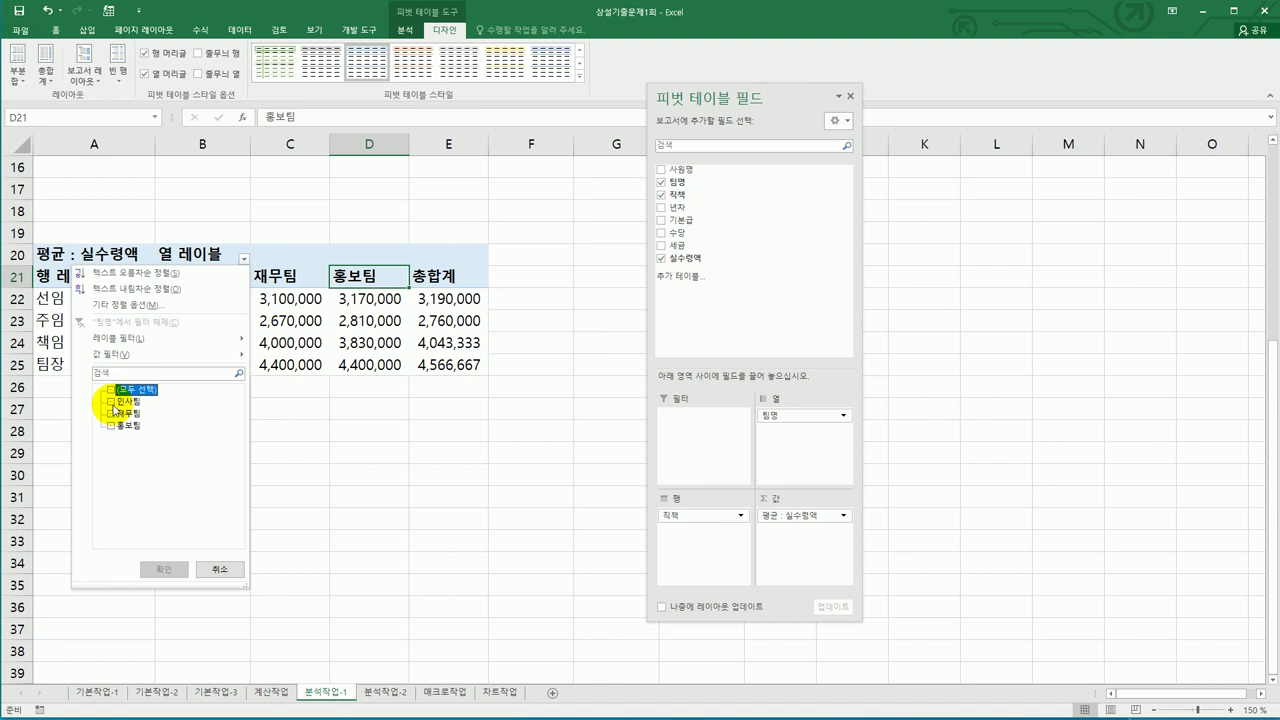
{"action": "left_click", "coordinate": [112, 402]}
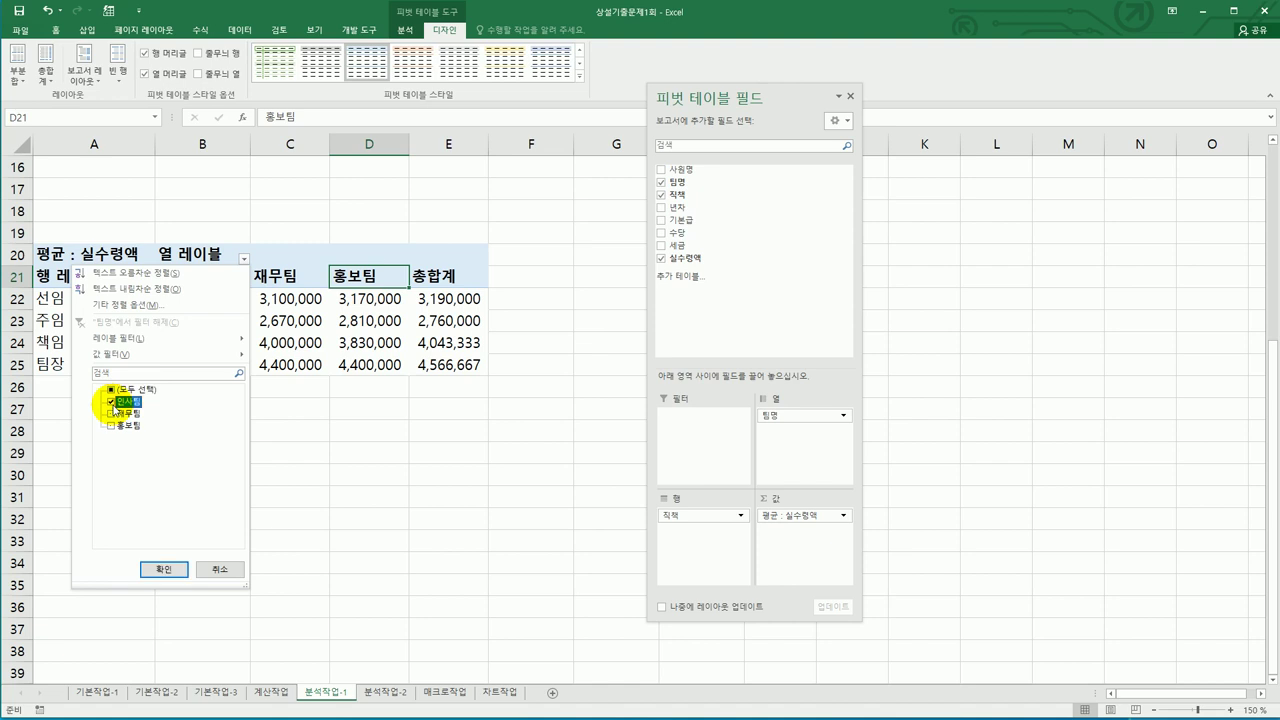
{"action": "left_click", "coordinate": [111, 414]}
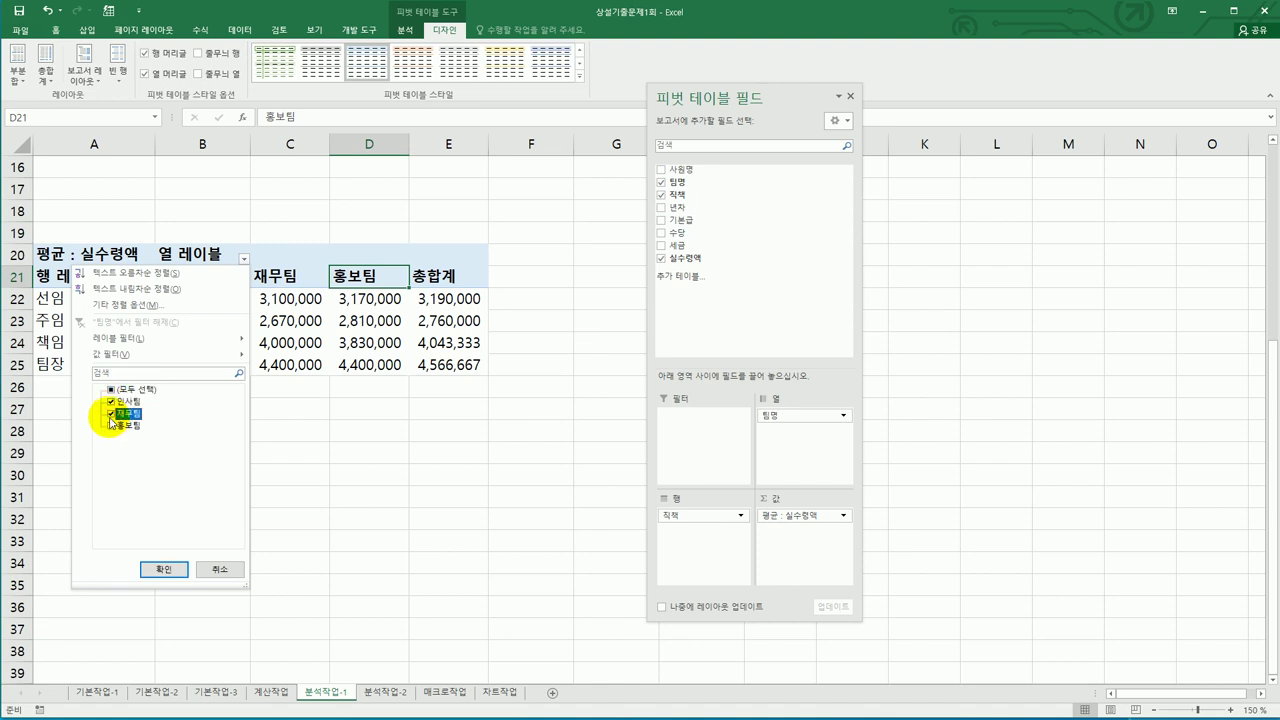
{"action": "left_click", "coordinate": [168, 570]}
{"action": "left_click", "coordinate": [479, 525]}
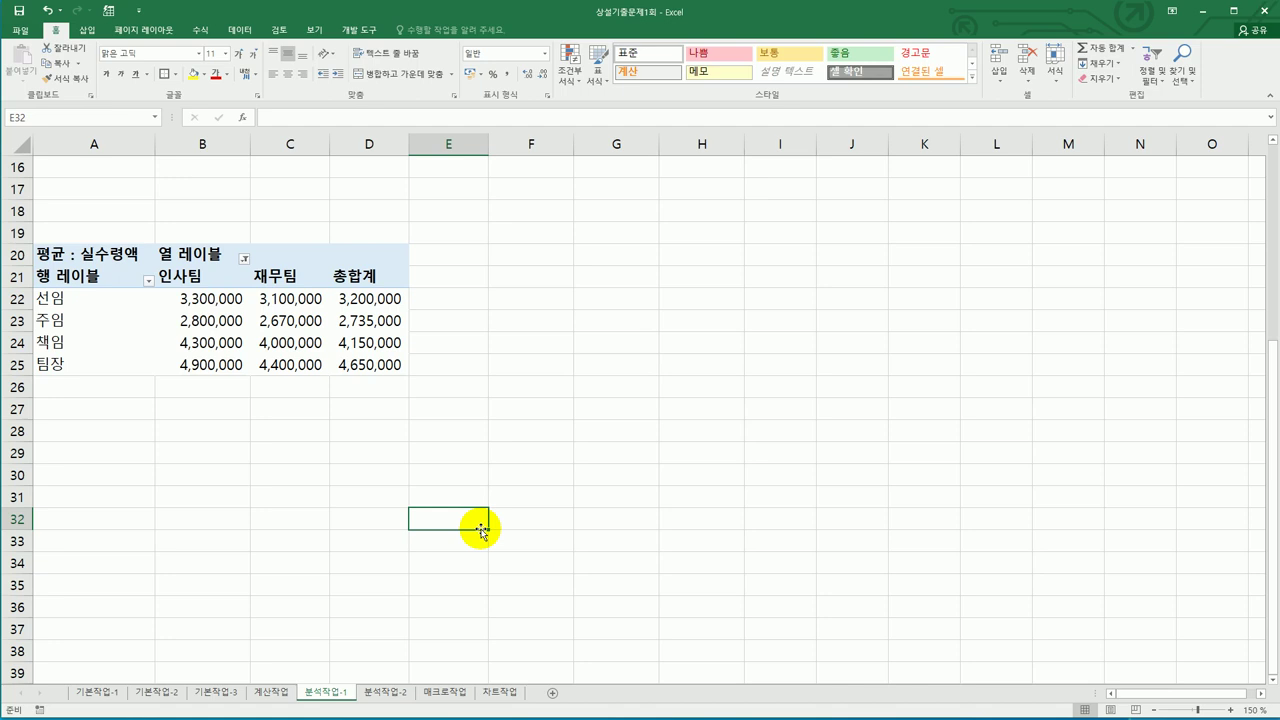
Step: Switch to the 분석작업-2 sheet and review the period values in D4:D10 of the 월불입액 table
{"action": "left_click", "coordinate": [385, 692]}
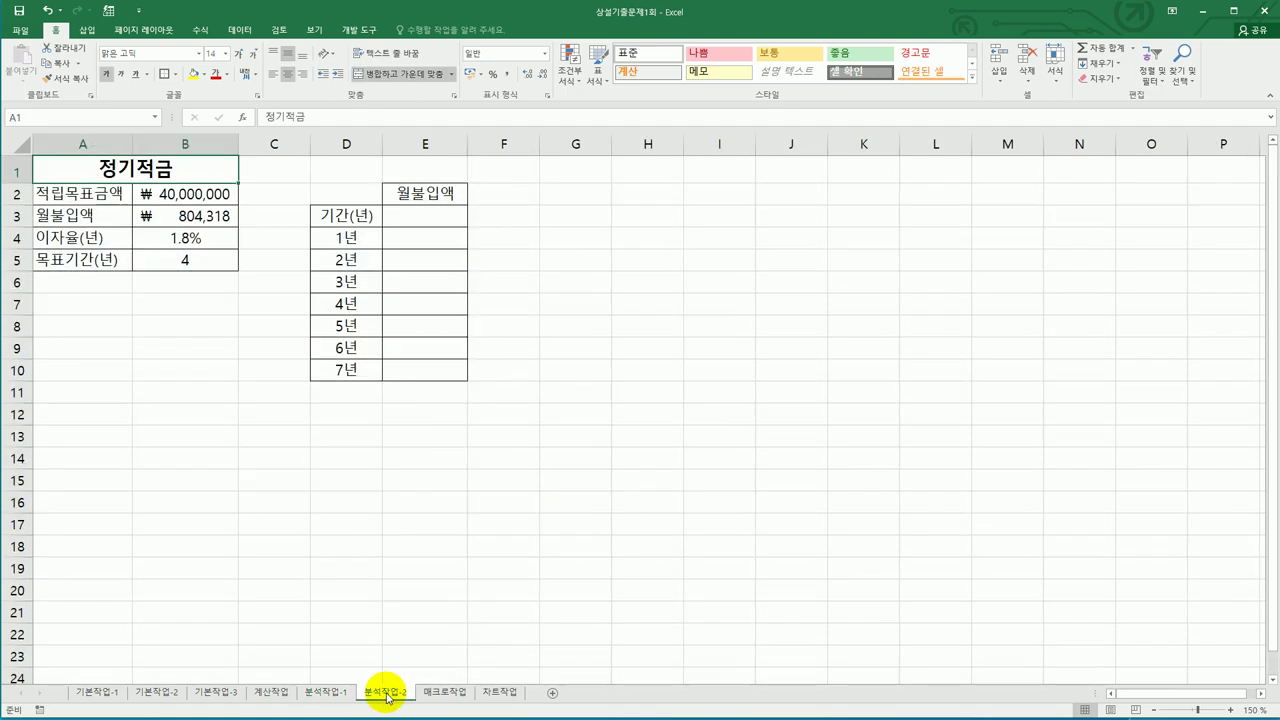
{"action": "left_click", "coordinate": [558, 525]}
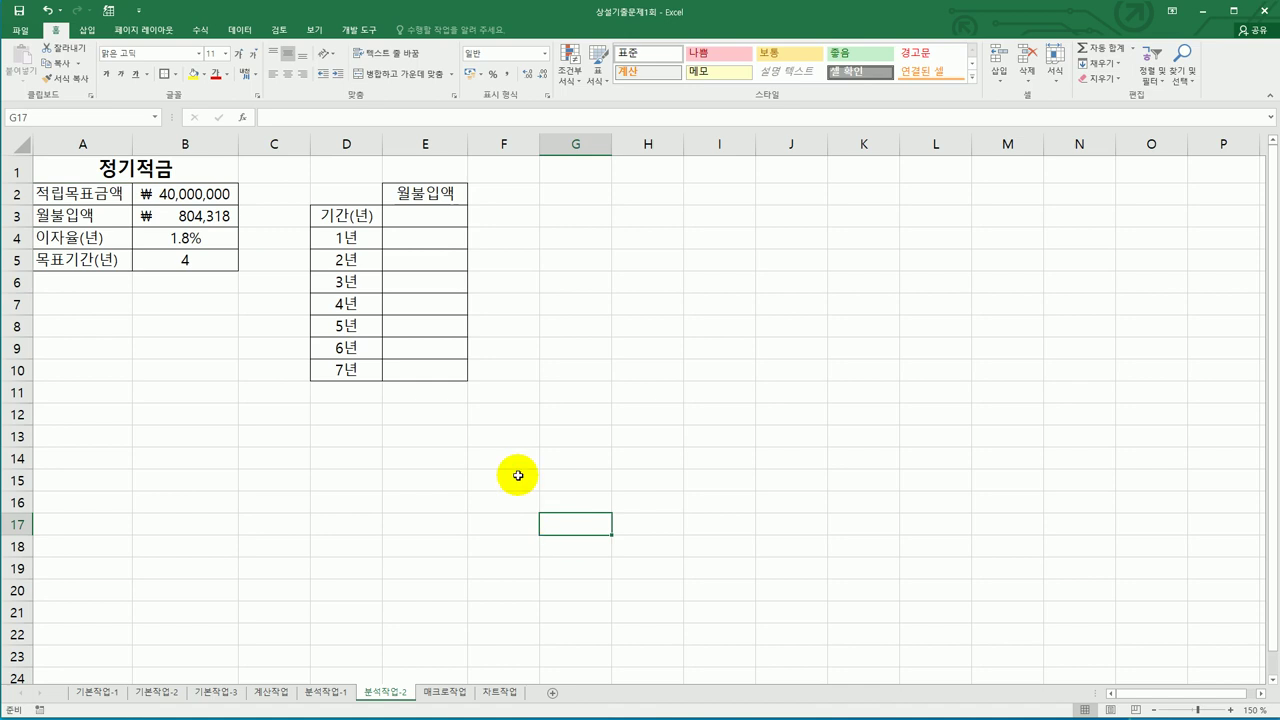
{"action": "left_click_drag", "start_coordinate": [362, 239], "coordinate": [350, 371]}
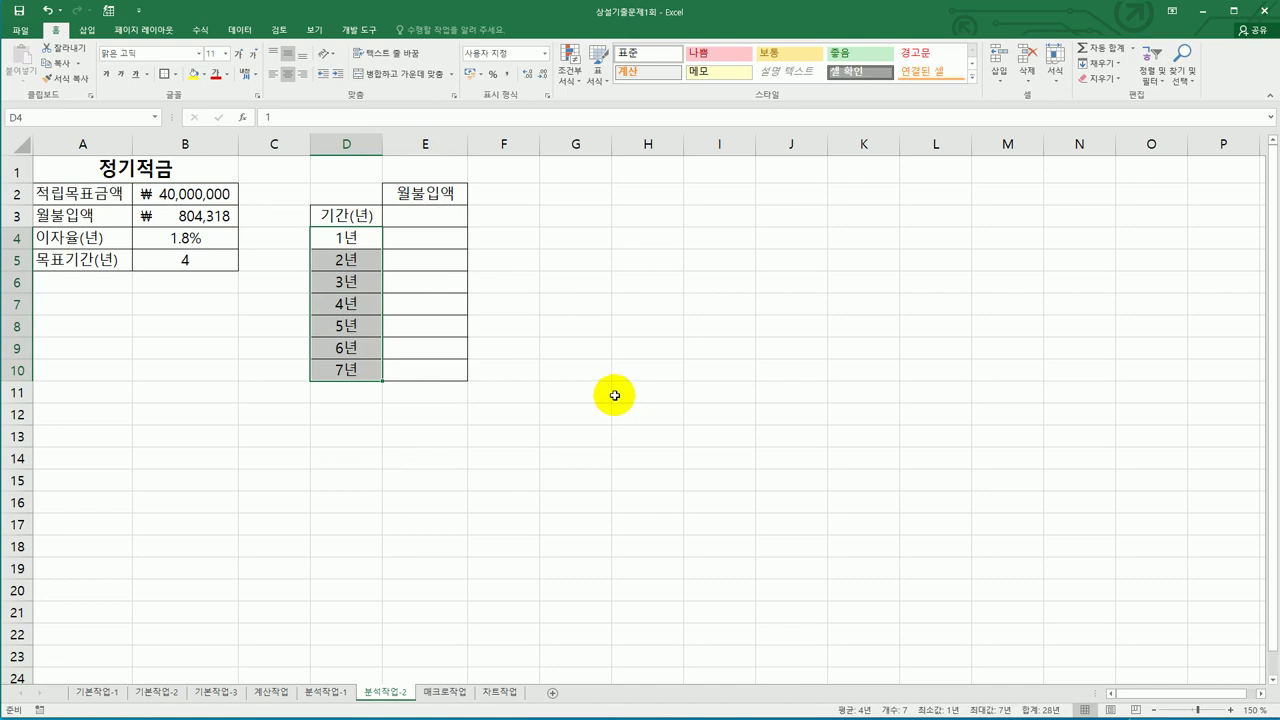
{"action": "left_click_drag", "start_coordinate": [345, 240], "coordinate": [349, 372]}
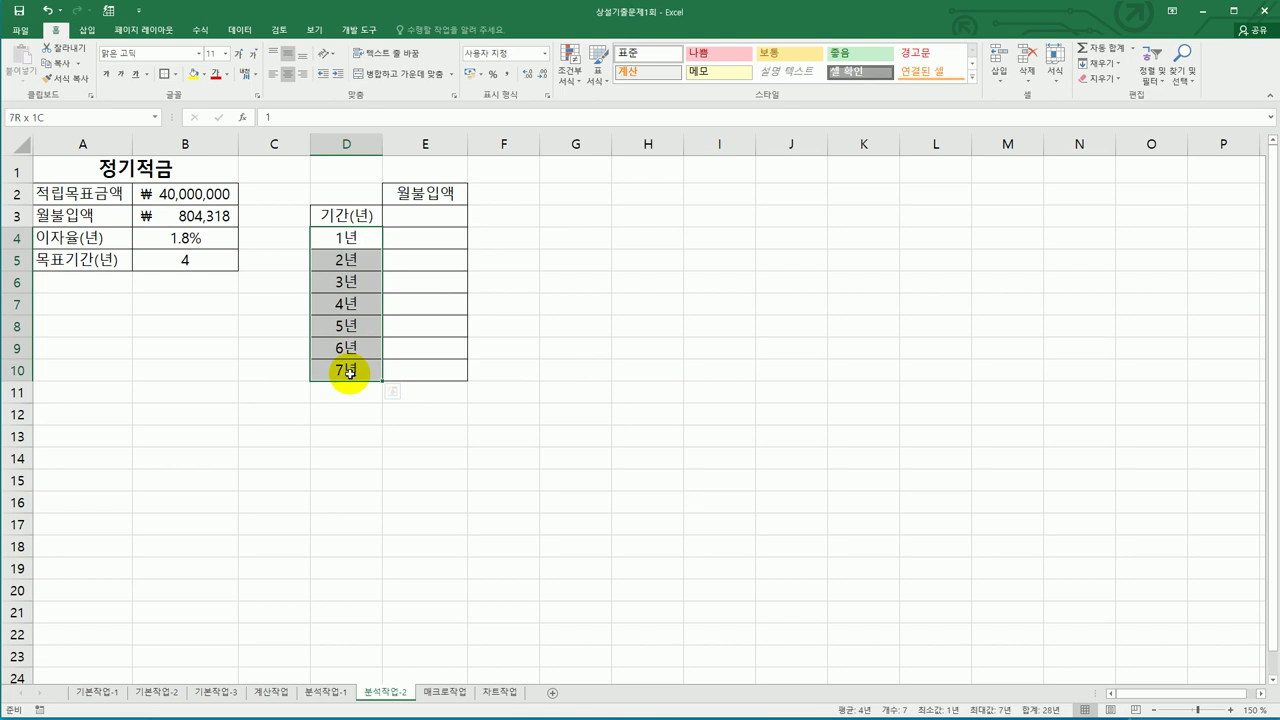
{"action": "left_click_drag", "start_coordinate": [349, 372], "coordinate": [349, 372]}
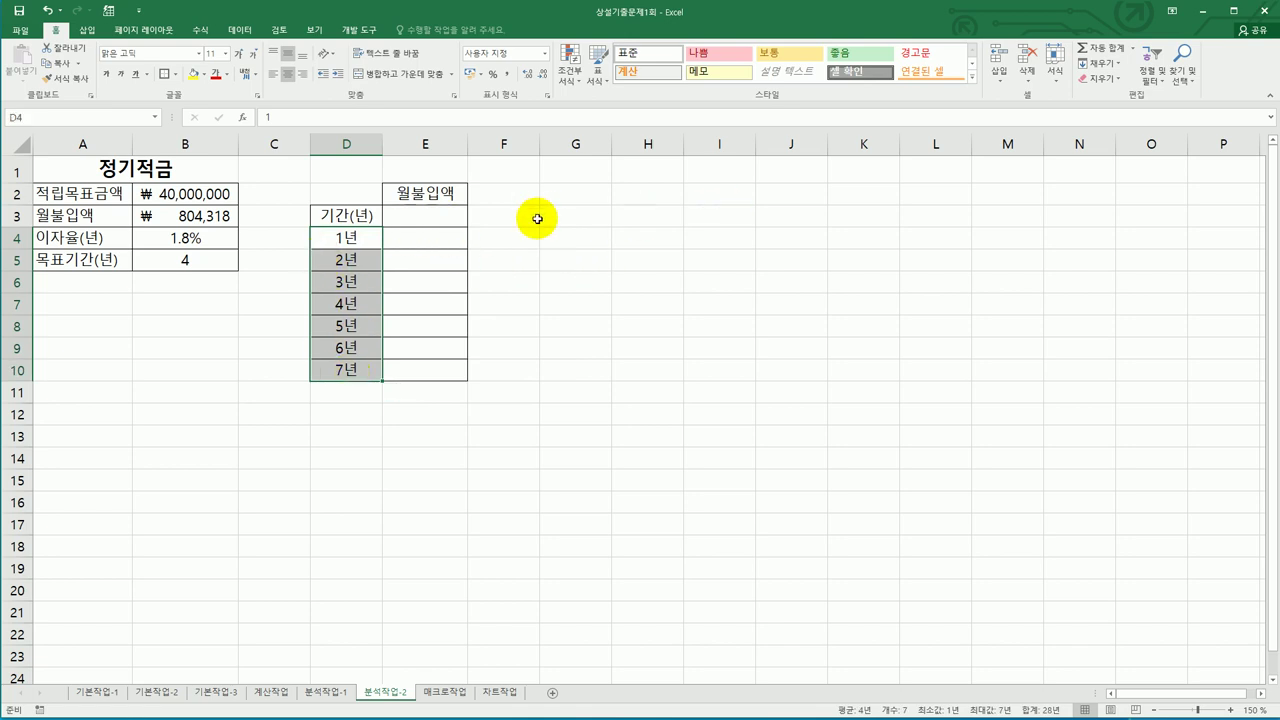
Step: Examine the 월불입액 formula in B3, the 이자율(년) and 목표기간(년) cells it uses, and the table's formula cell E3
{"action": "left_click", "coordinate": [420, 212]}
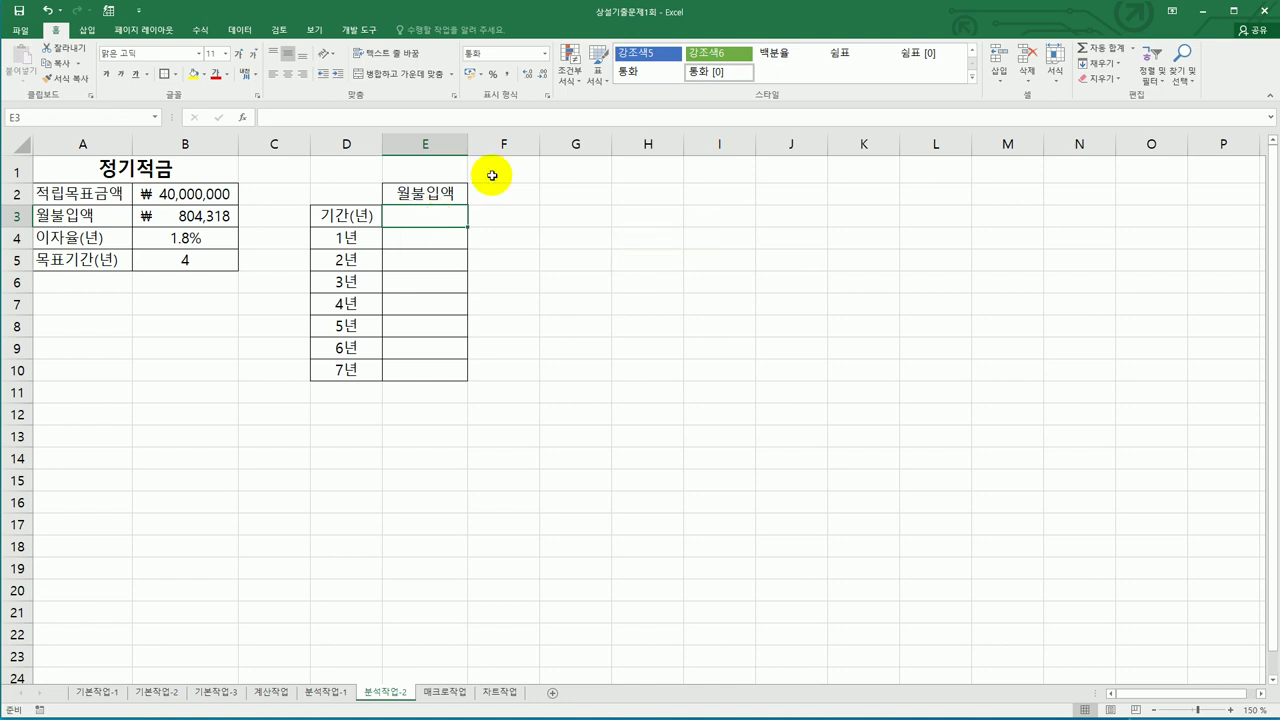
{"action": "left_click", "coordinate": [172, 210]}
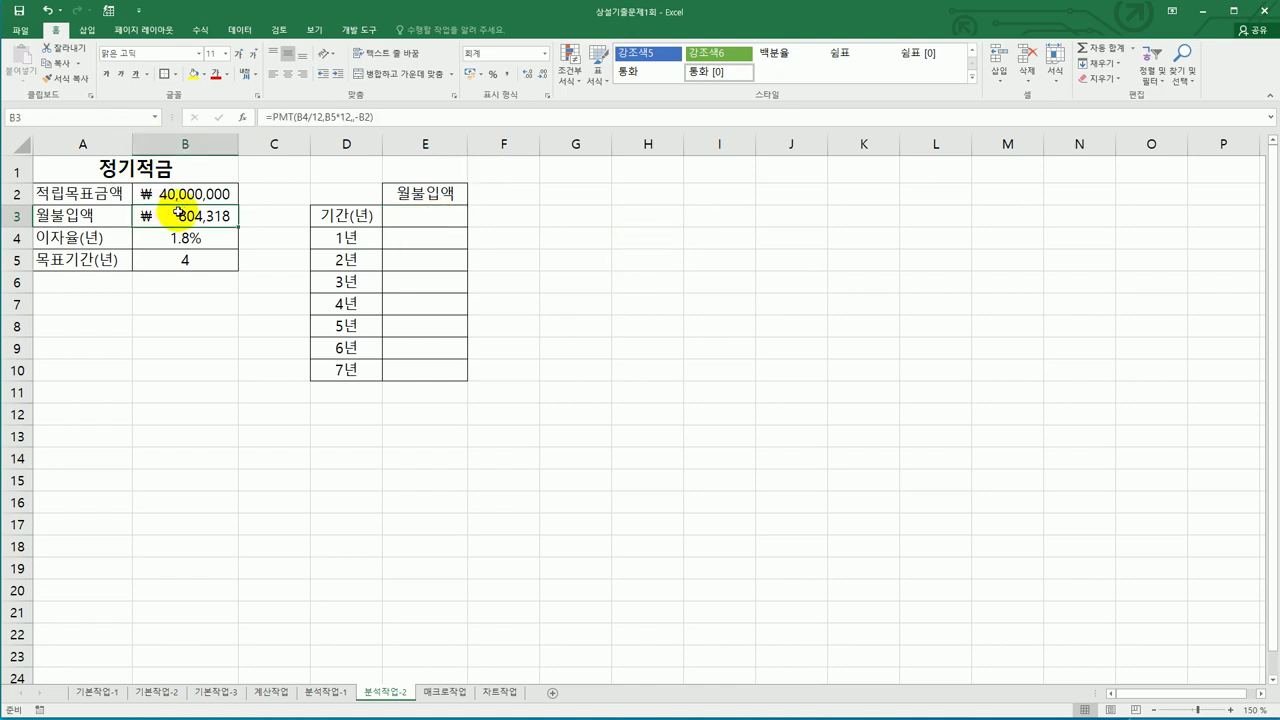
{"action": "left_click", "coordinate": [187, 236]}
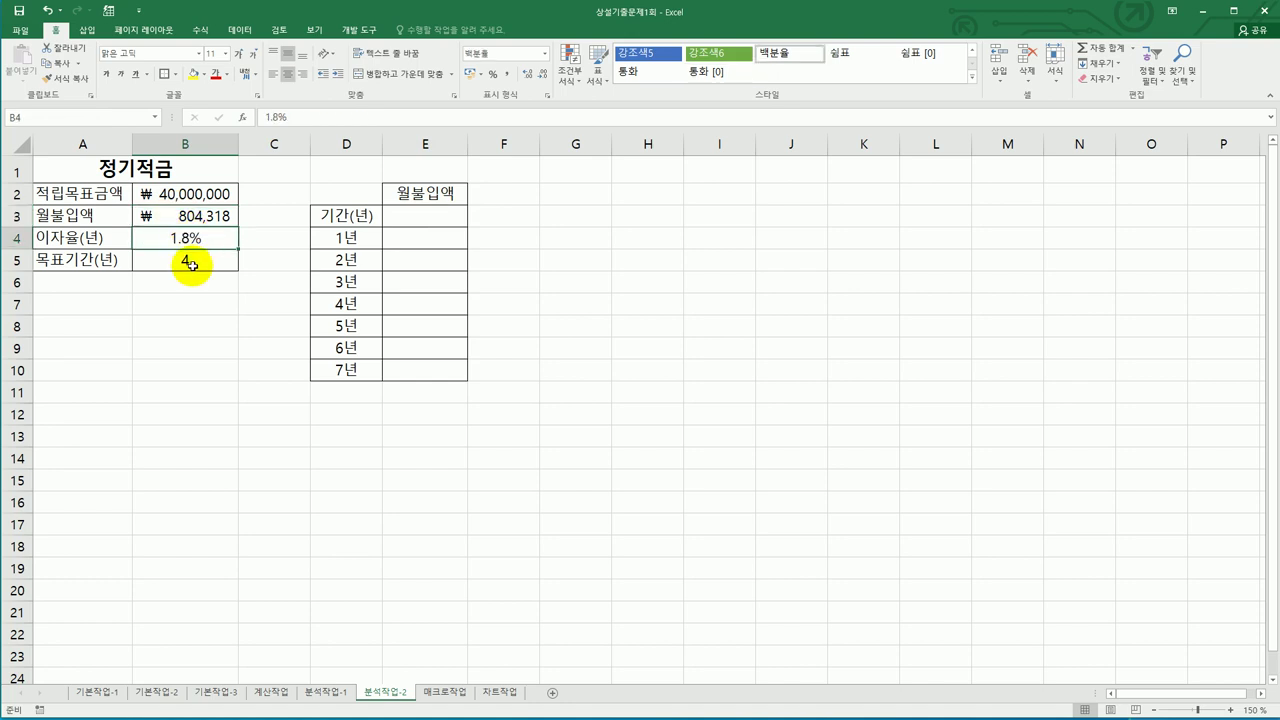
{"action": "left_click", "coordinate": [191, 264]}
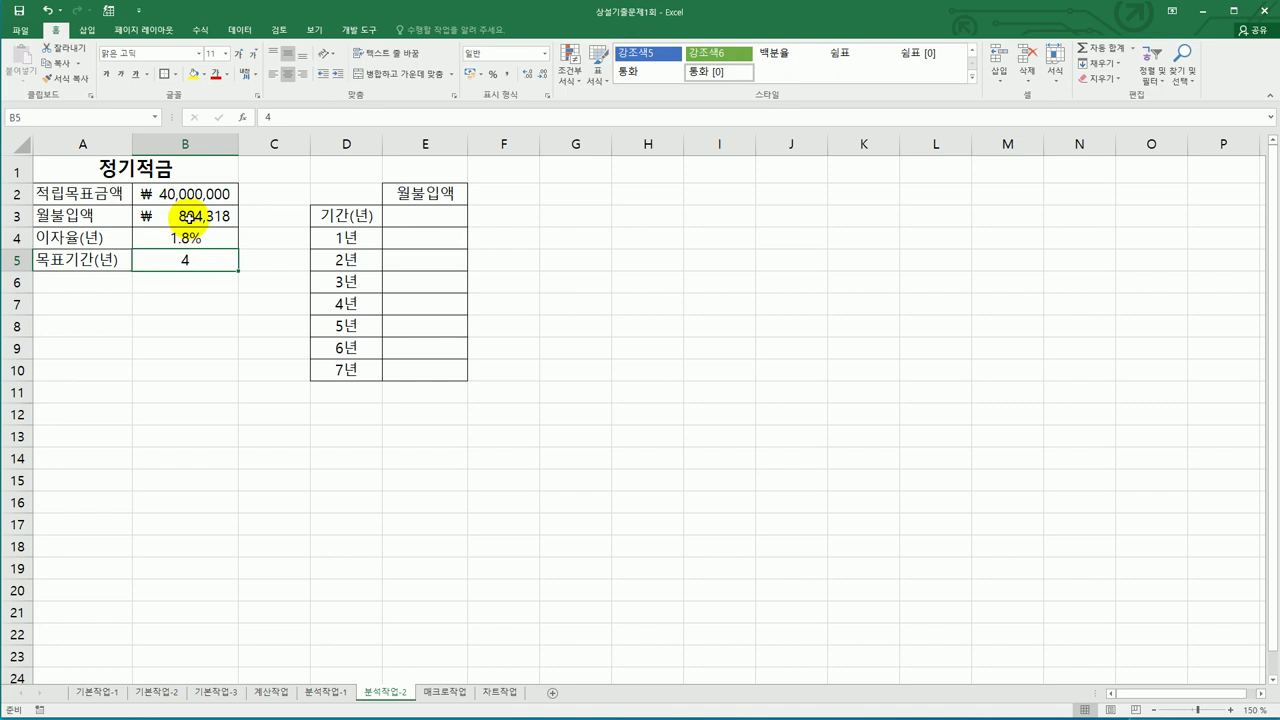
{"action": "left_click", "coordinate": [189, 218]}
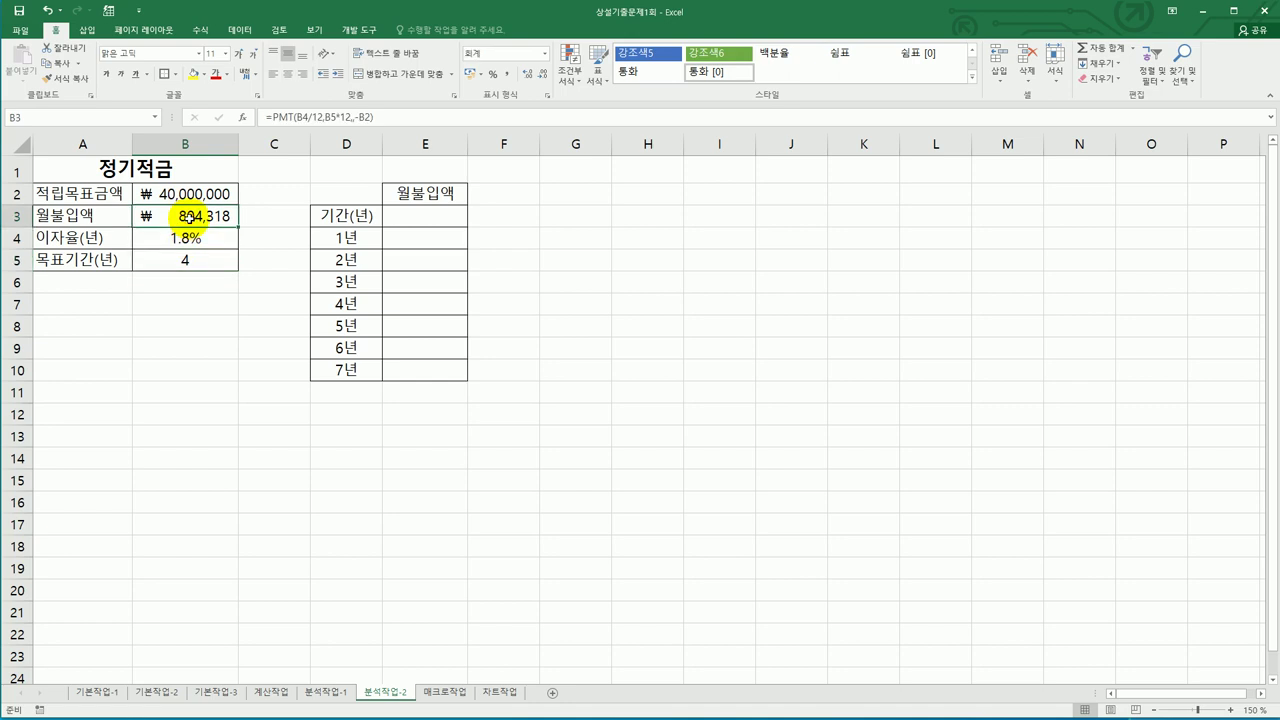
{"action": "left_click", "coordinate": [187, 238]}
{"action": "left_click", "coordinate": [185, 260]}
{"action": "left_click", "coordinate": [186, 212]}
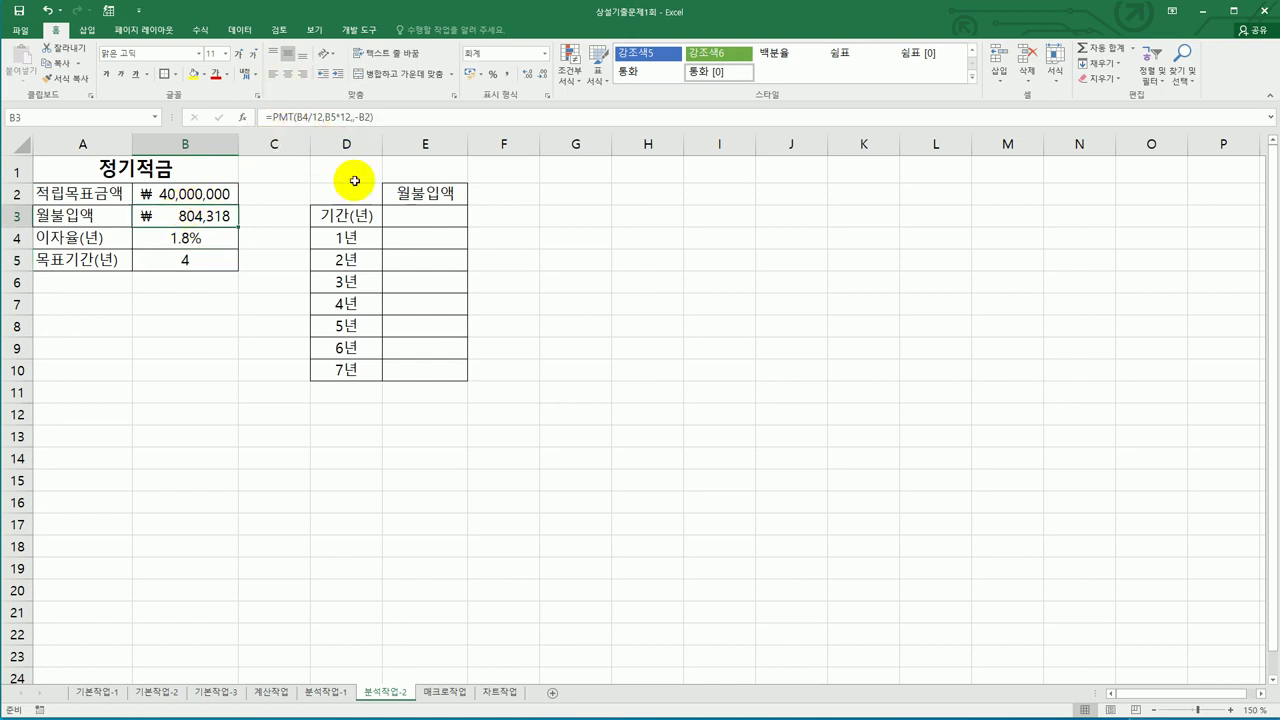
{"action": "left_click", "coordinate": [412, 217]}
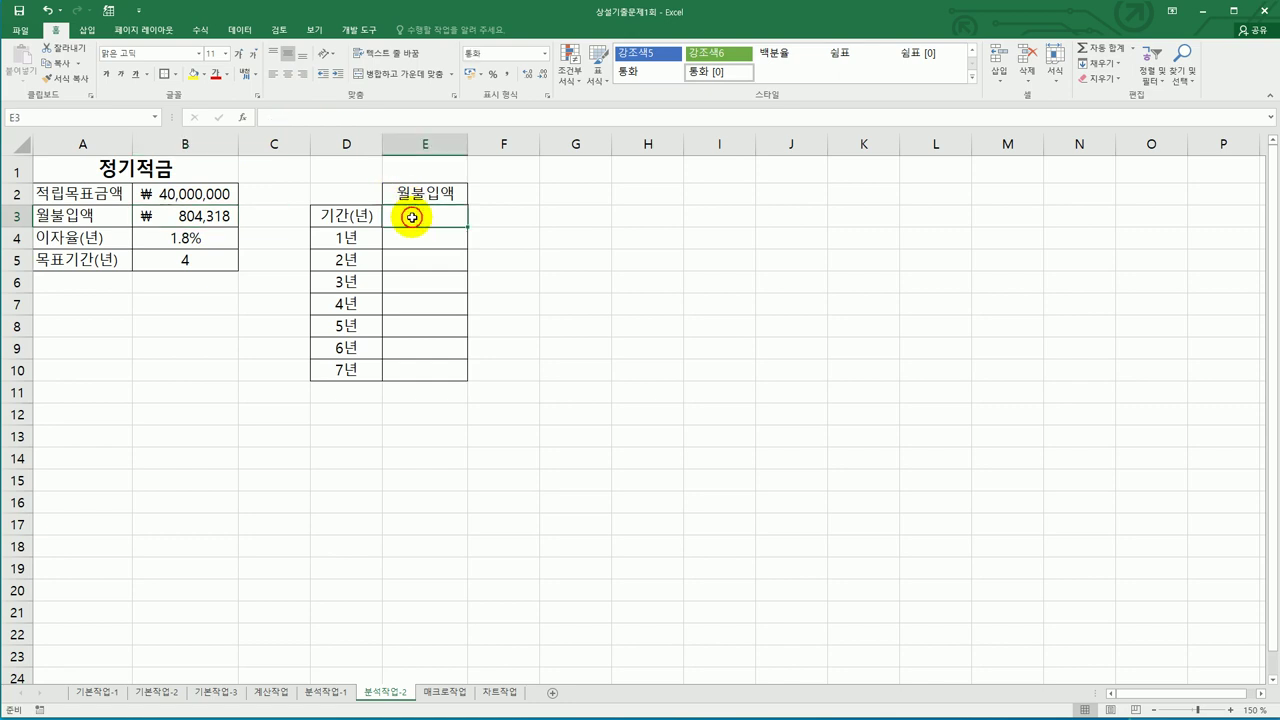
{"action": "left_click", "coordinate": [189, 219]}
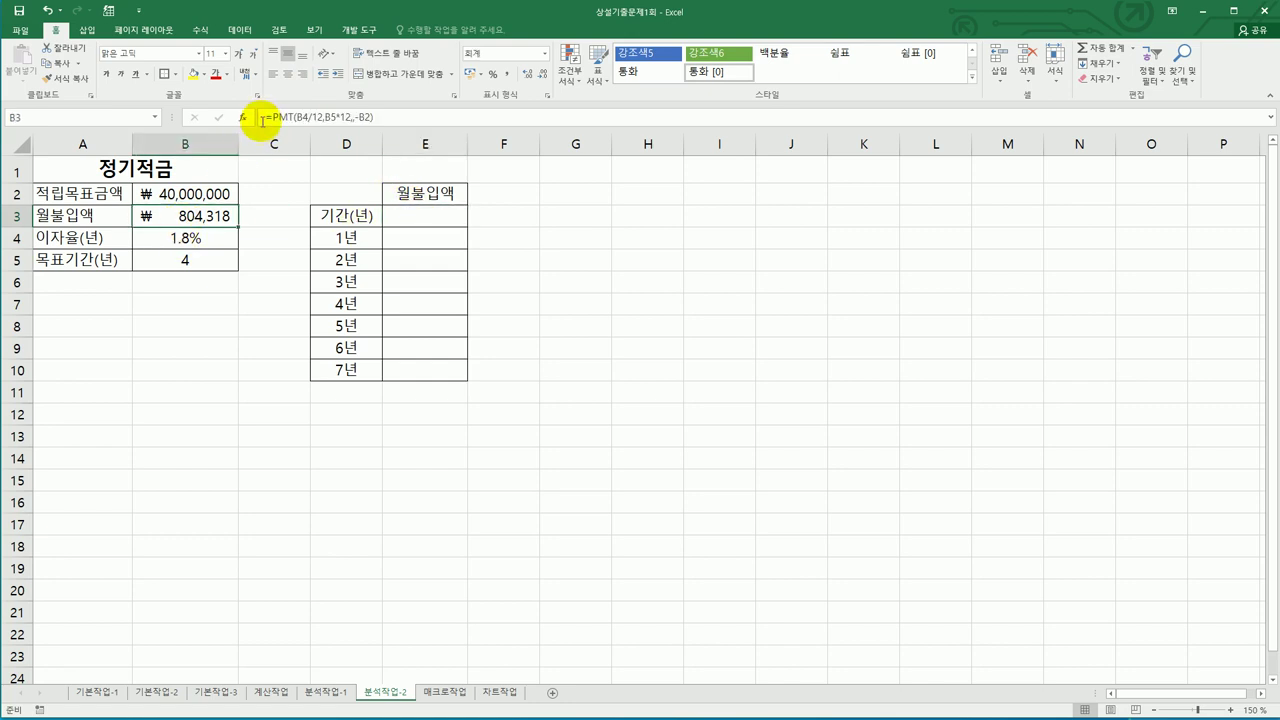
Step: Copy the formula text =PMT(B4/12,B5*12,,-B2) from B3 into cell E3
{"action": "double_click", "coordinate": [177, 213]}
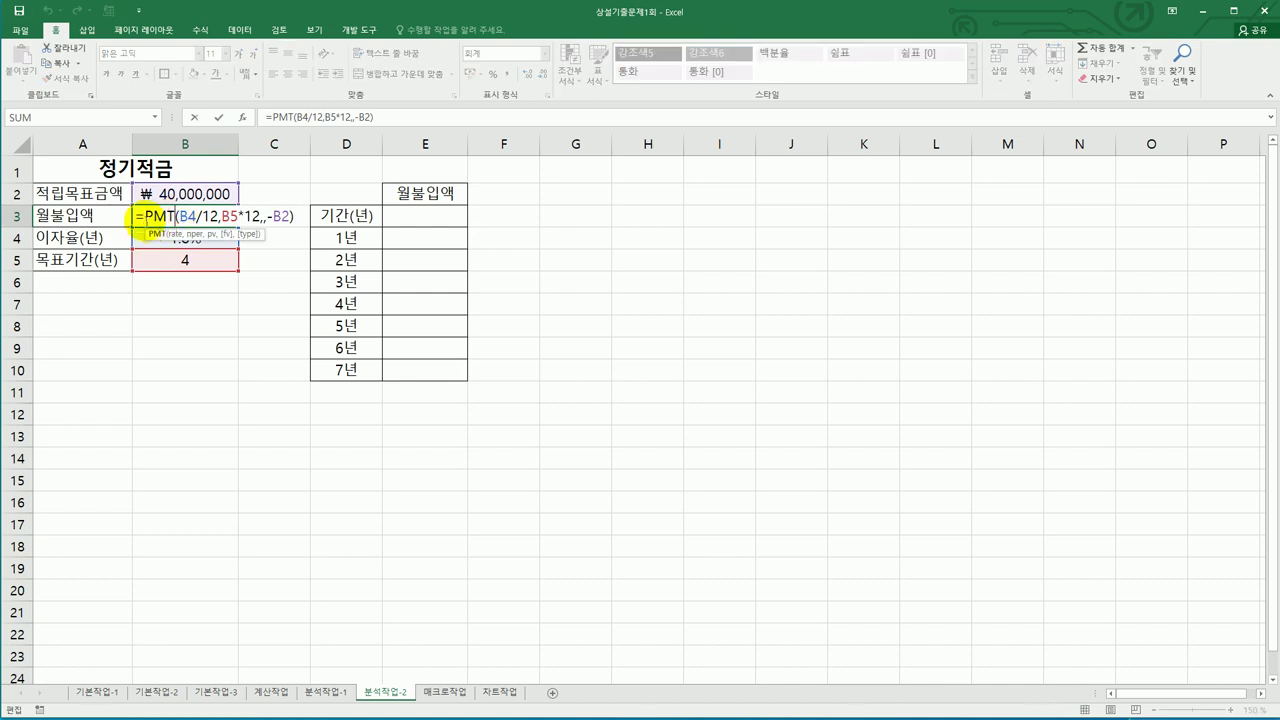
{"action": "left_click", "coordinate": [136, 215]}
{"action": "left_click_drag", "start_coordinate": [136, 215], "coordinate": [300, 217]}
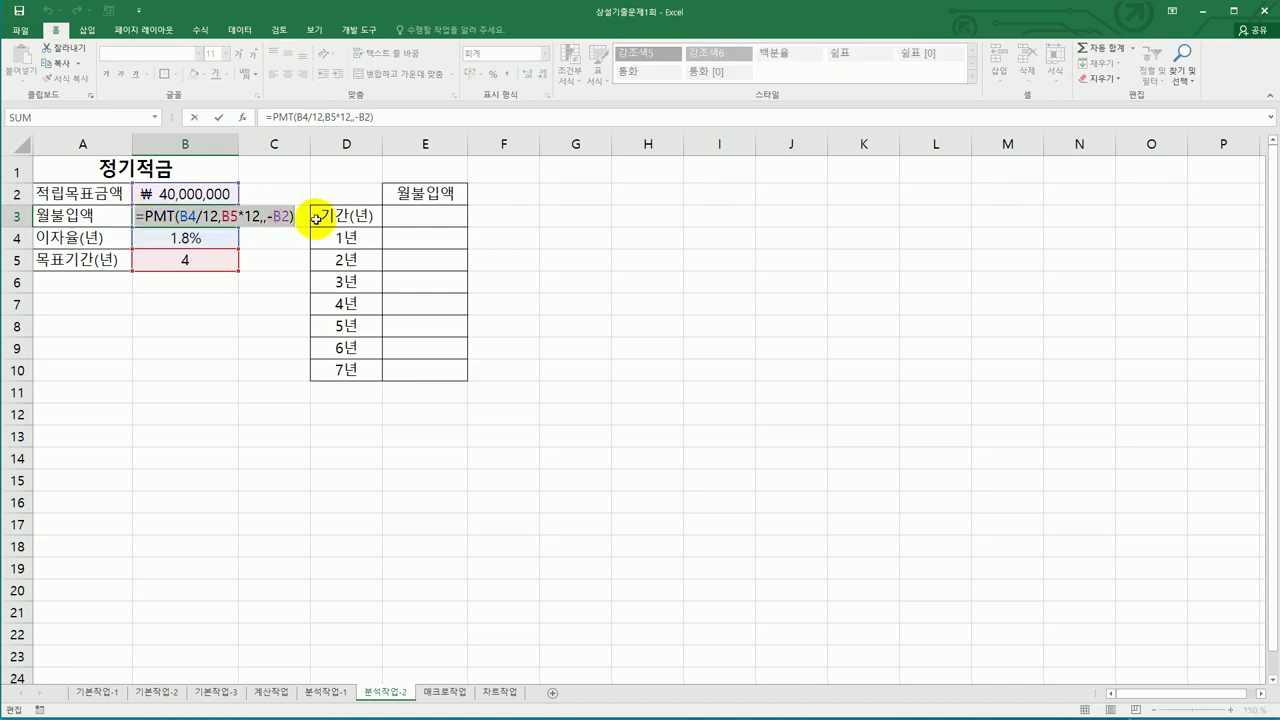
{"action": "key", "text": "ctrl+c"}
{"action": "key", "text": "Escape"}
{"action": "left_click", "coordinate": [417, 218]}
{"action": "key", "text": "ctrl+v"}
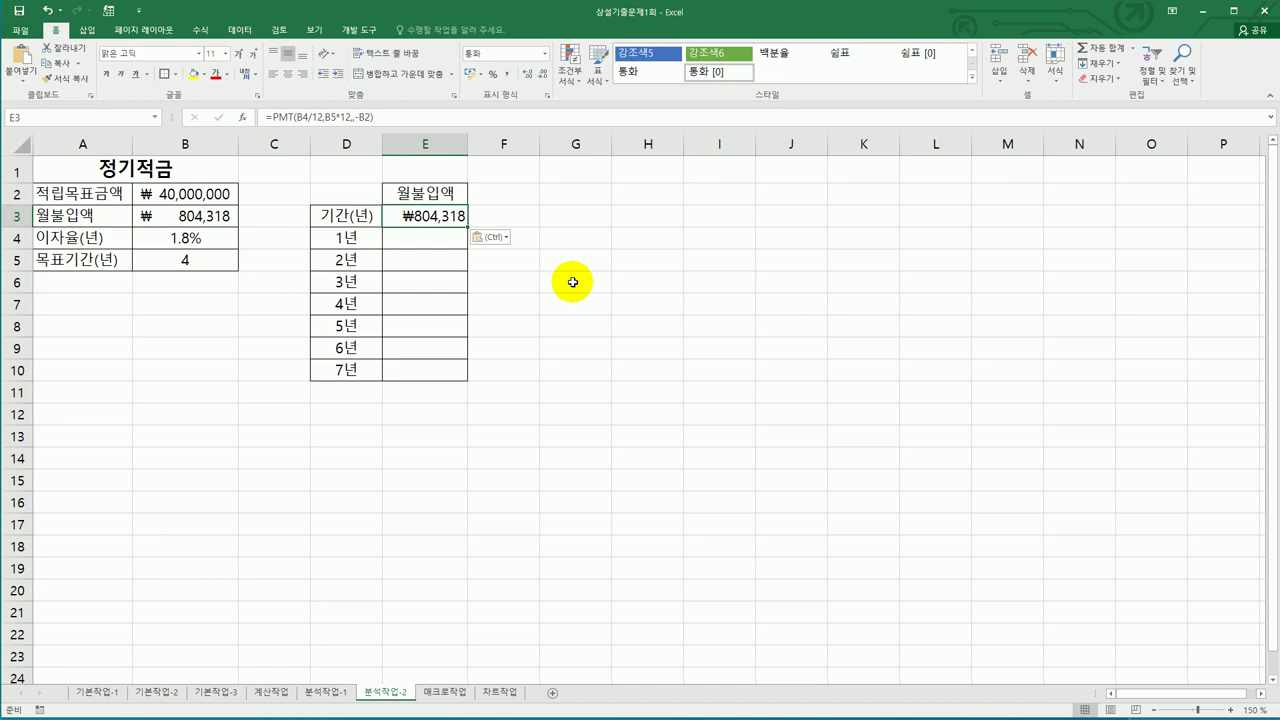
{"action": "key", "text": "F2"}
{"action": "key", "text": "Escape"}
Step: Enter the formula =B3 in cell E3 to link it to the 월불입액 calculation
{"action": "type", "text": "="}
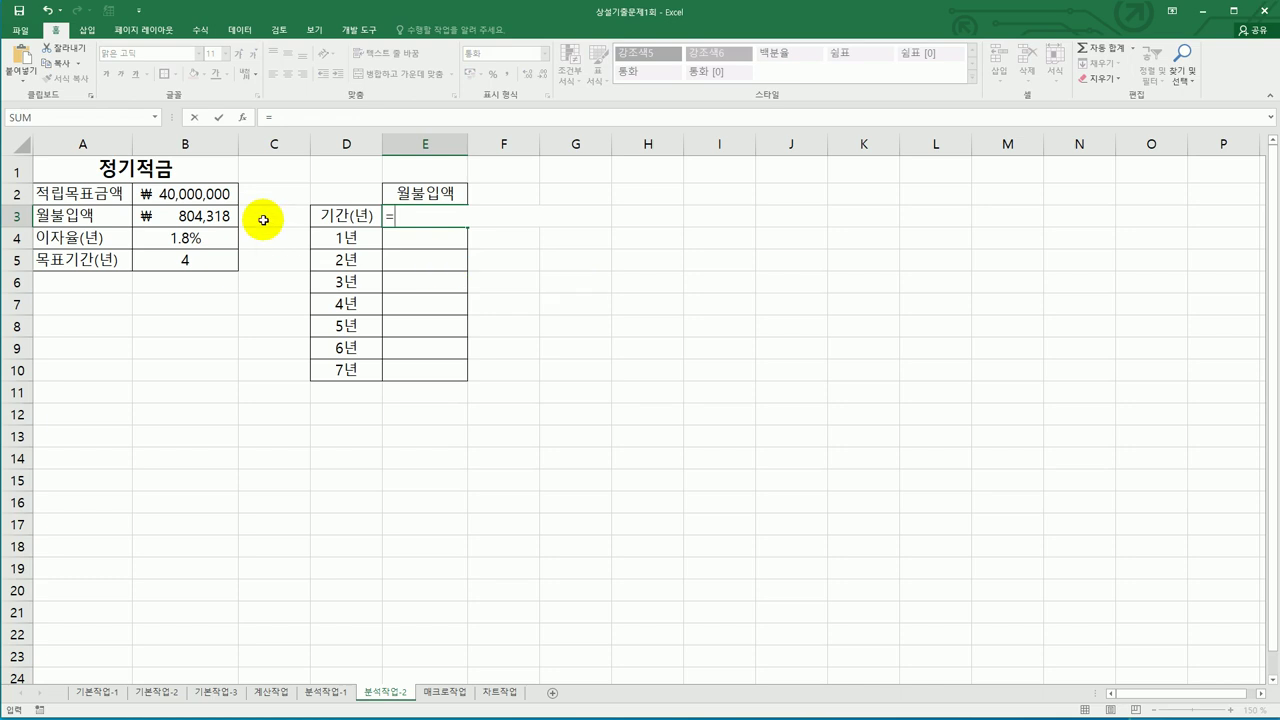
{"action": "left_click", "coordinate": [208, 220]}
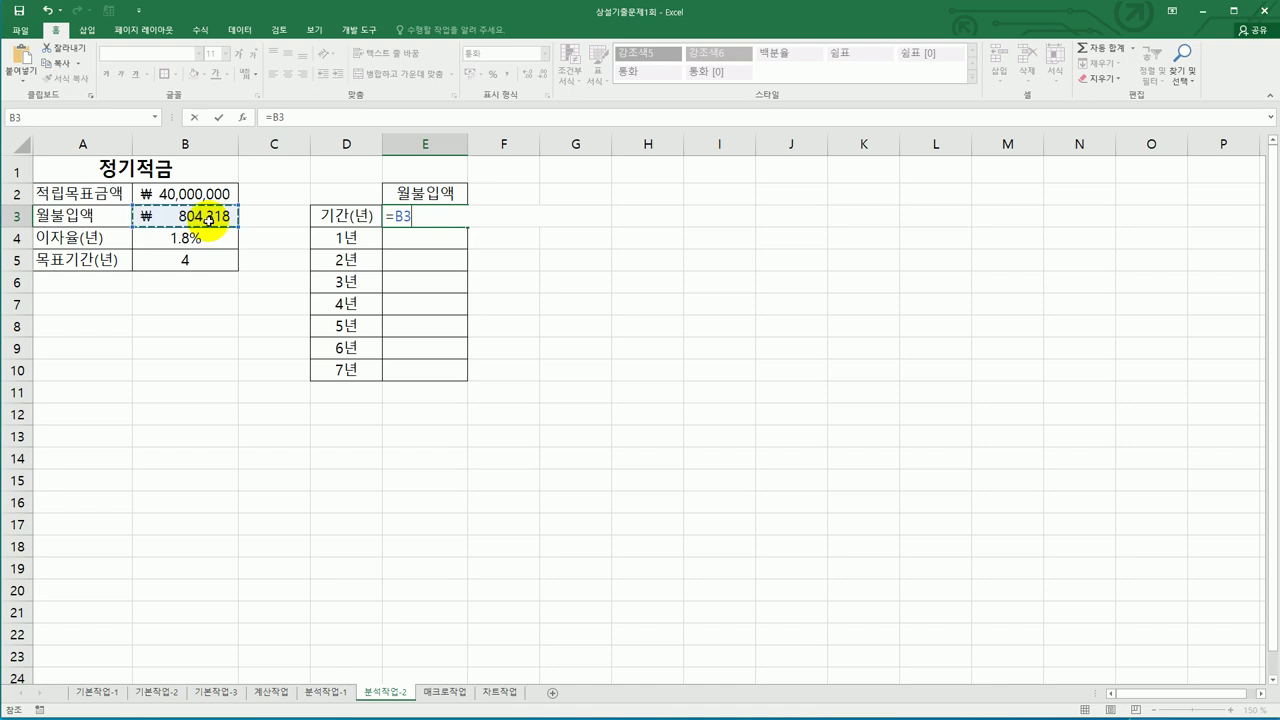
{"action": "key", "text": "Return"}
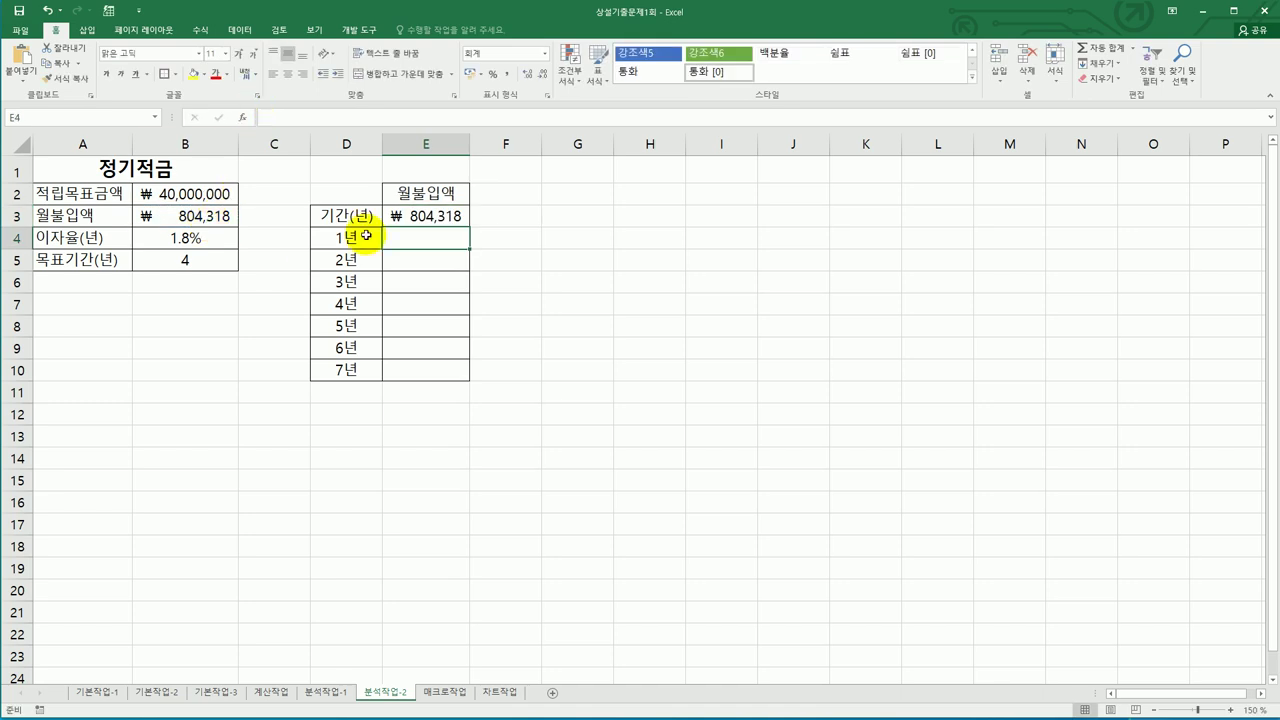
{"action": "left_click", "coordinate": [403, 216]}
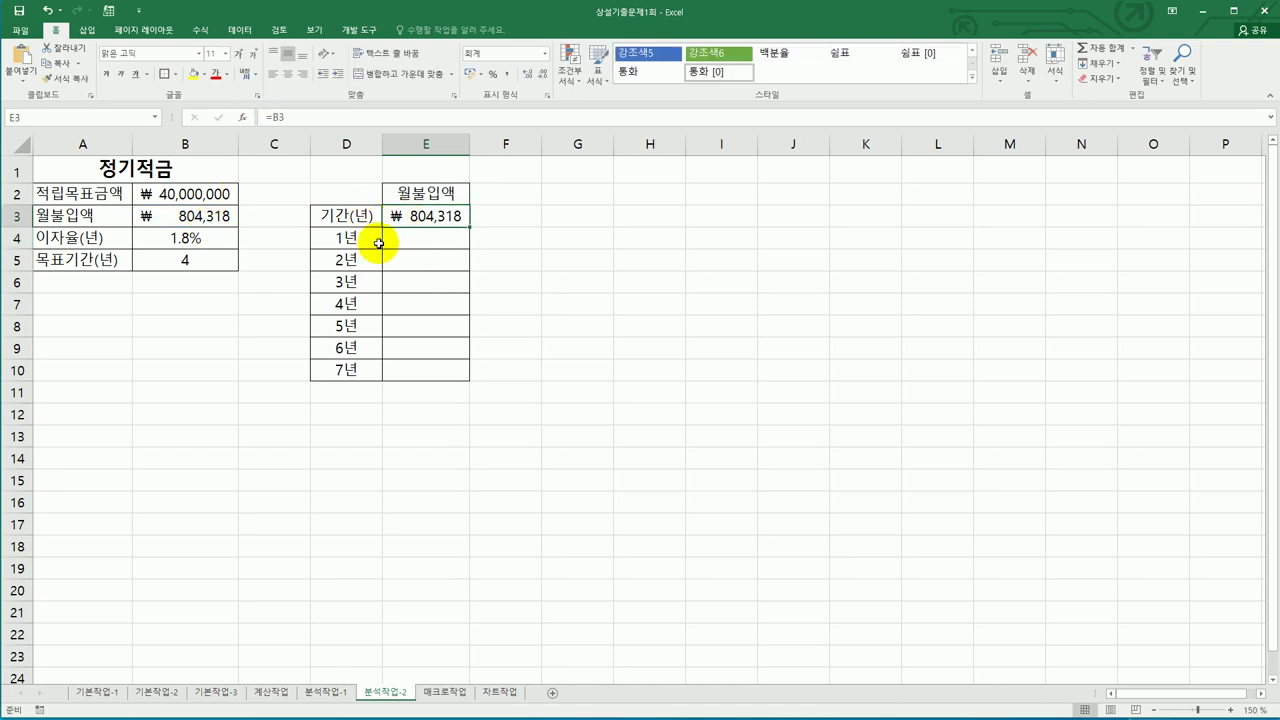
Step: Create a what-if data table (데이터 표) over D3:E10 with B5 as the column input cell, and autofit column E
{"action": "left_click_drag", "start_coordinate": [358, 216], "coordinate": [400, 373]}
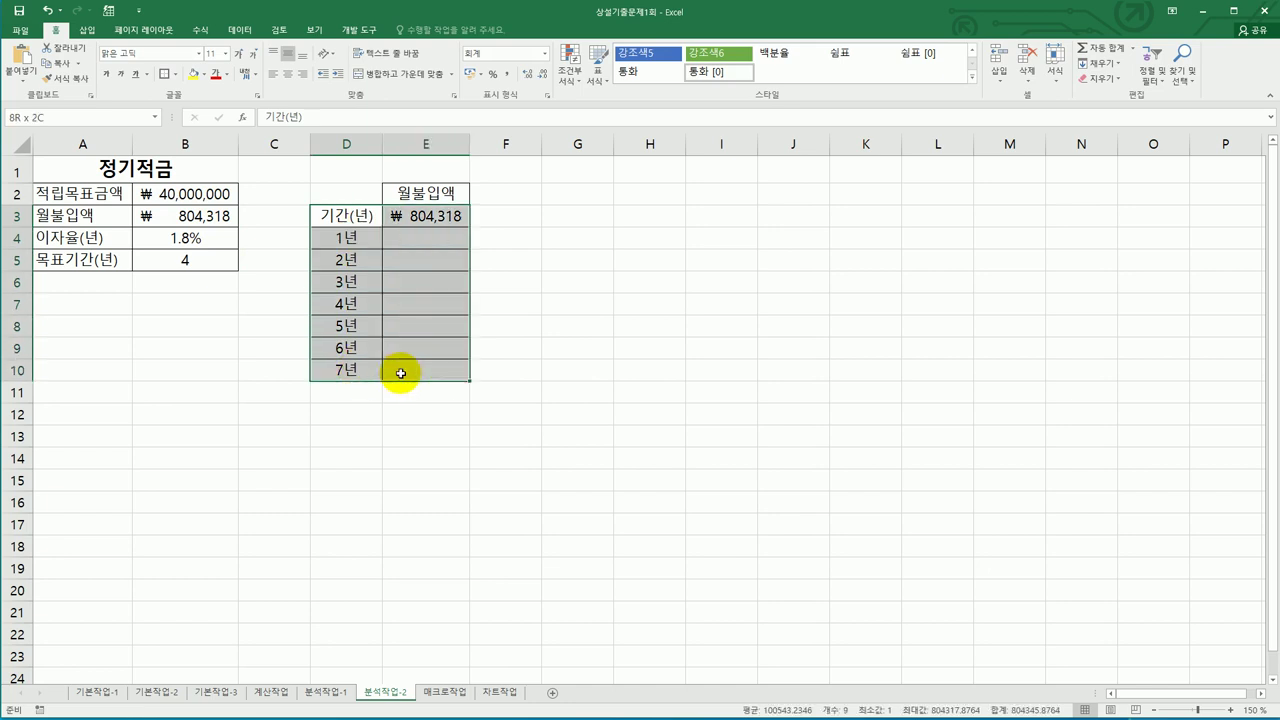
{"action": "left_click_drag", "start_coordinate": [400, 373], "coordinate": [400, 373]}
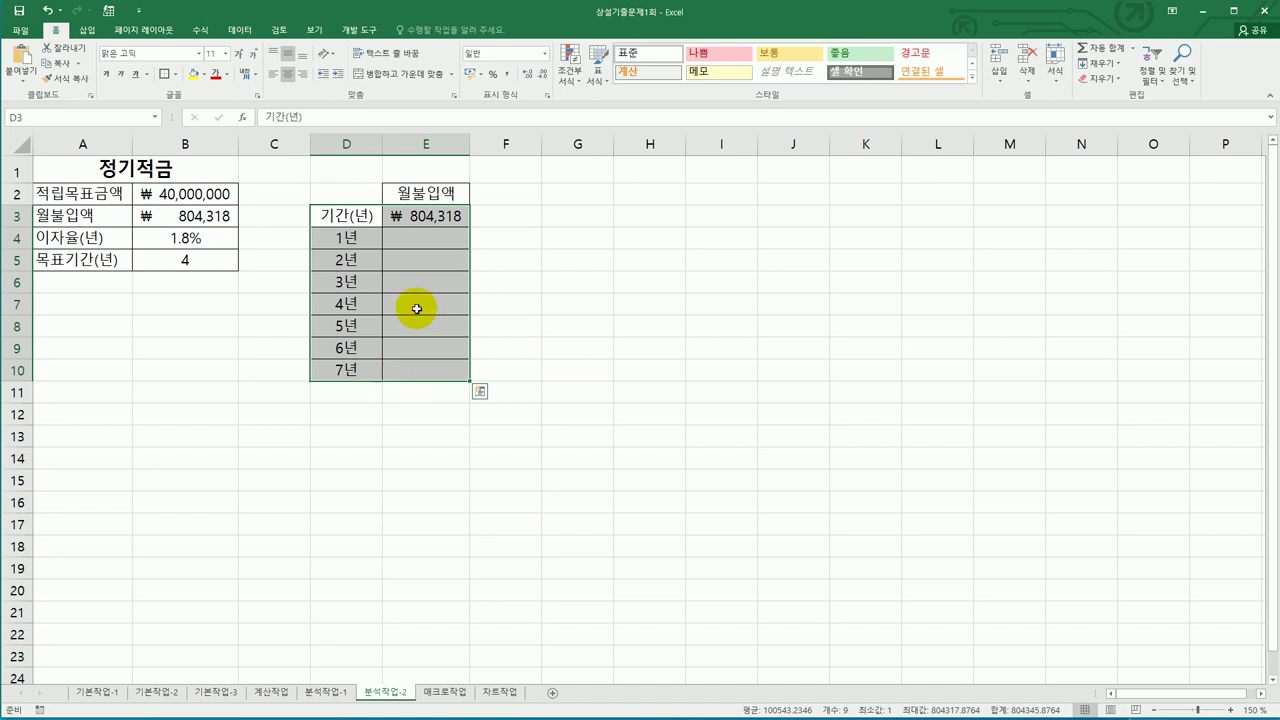
{"action": "left_click", "coordinate": [239, 30]}
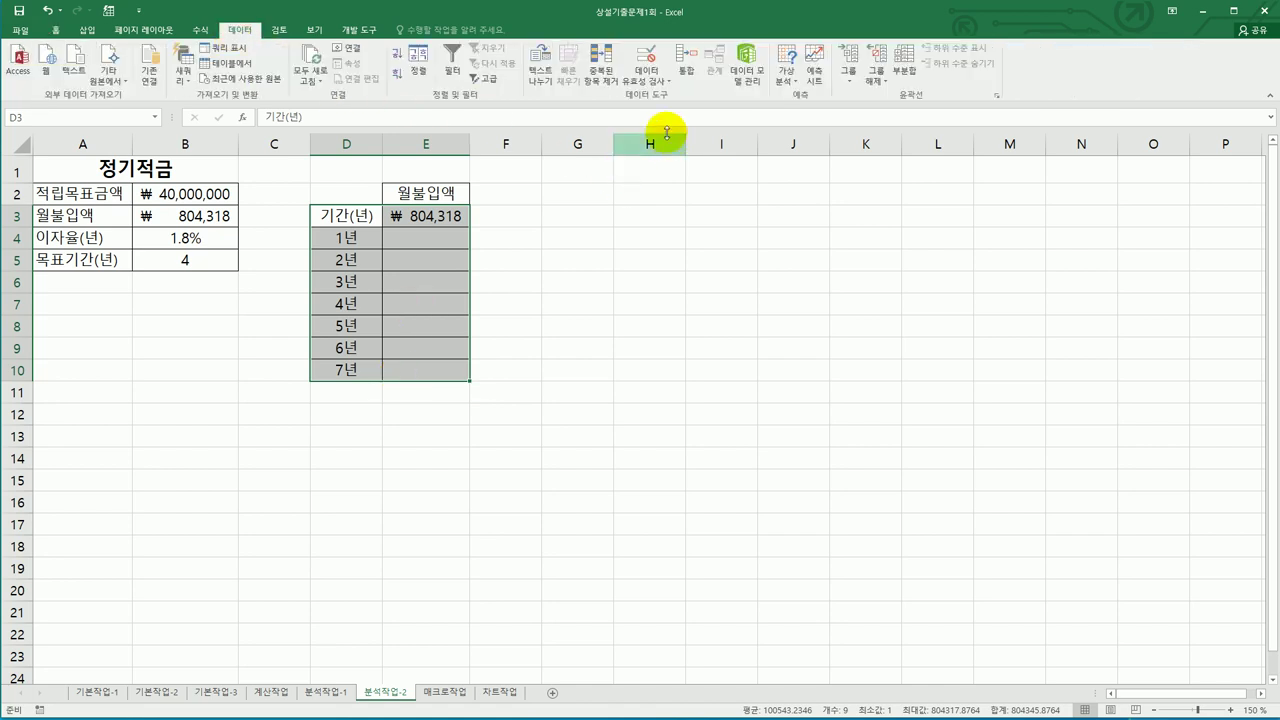
{"action": "left_click", "coordinate": [787, 80]}
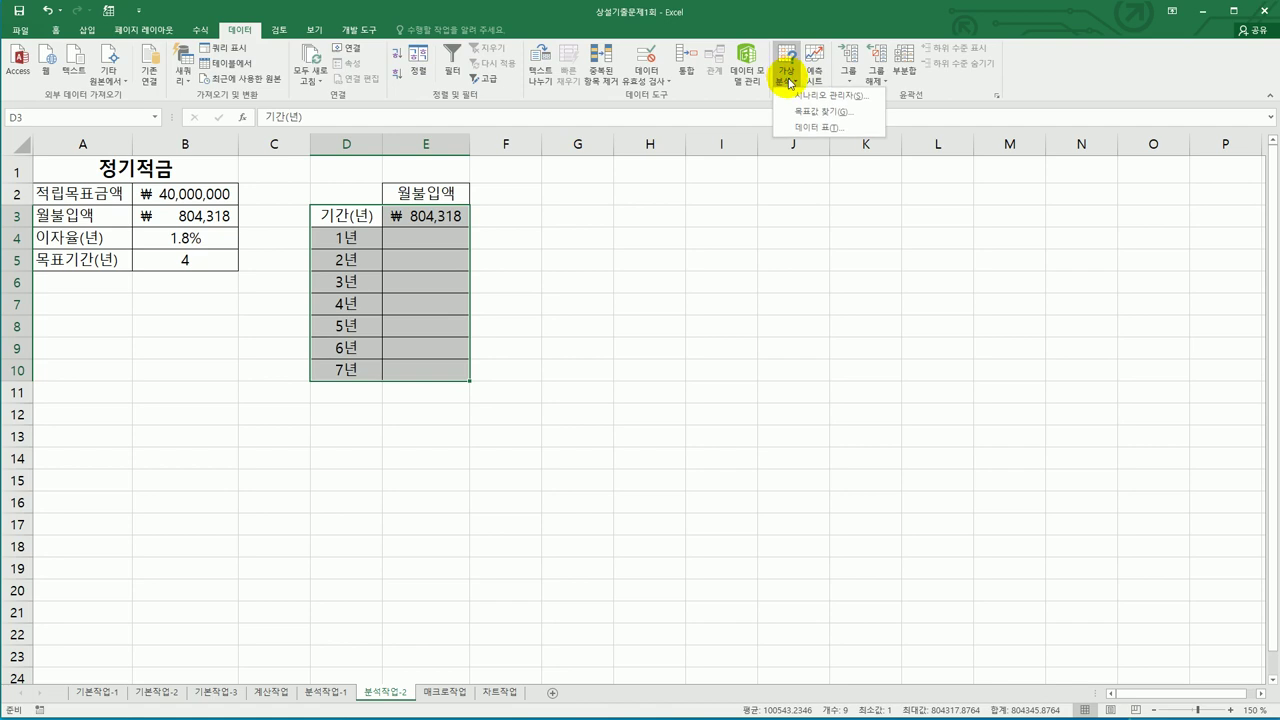
{"action": "left_click", "coordinate": [800, 146]}
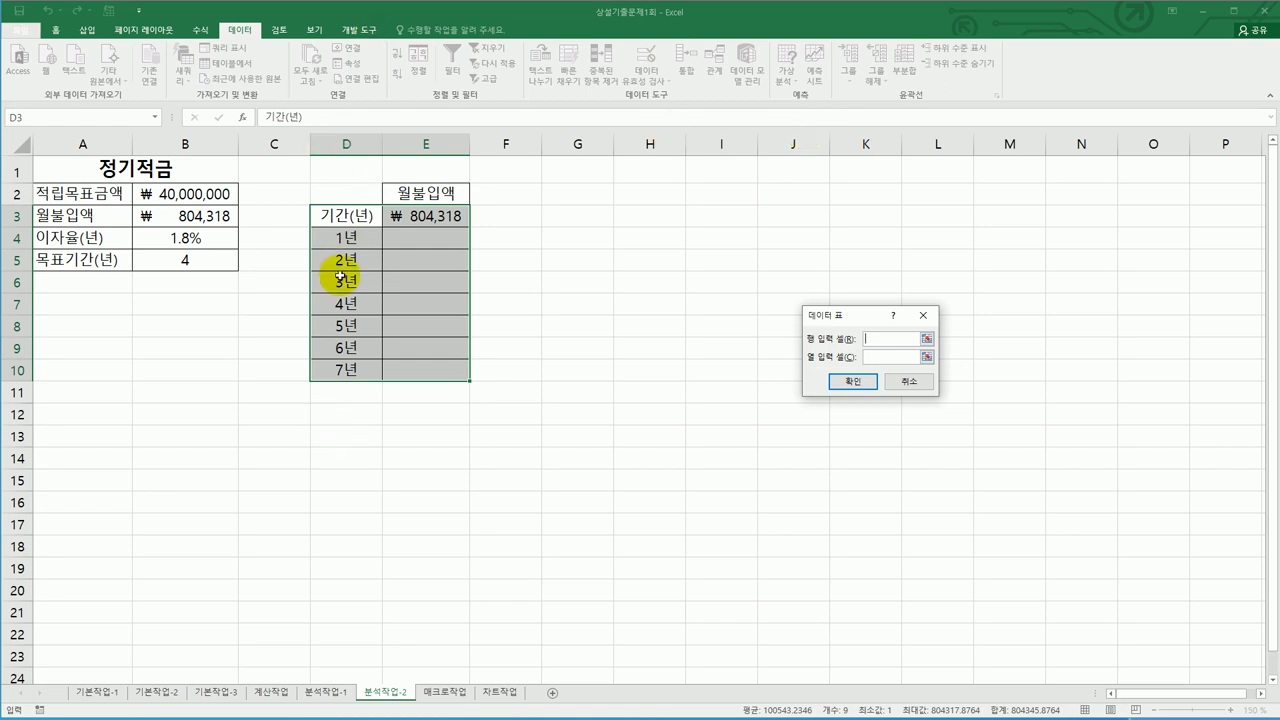
{"action": "left_click", "coordinate": [874, 357]}
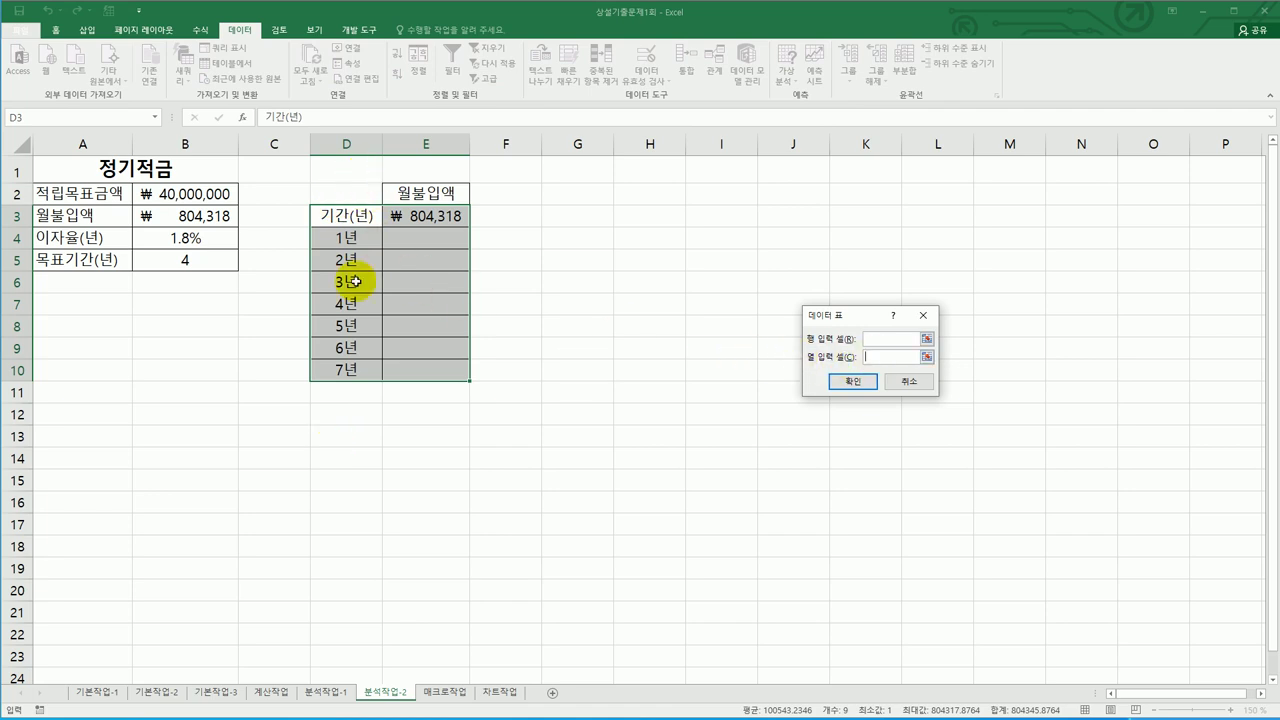
{"action": "left_click", "coordinate": [184, 262]}
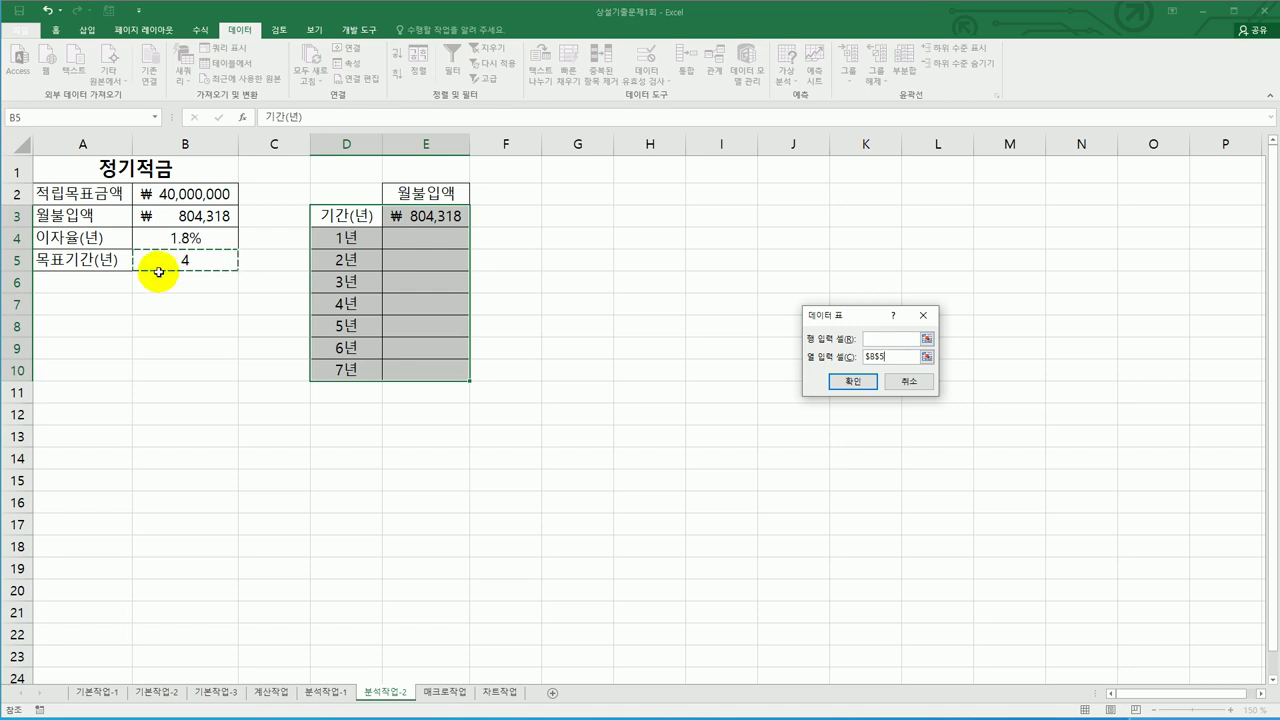
{"action": "left_click", "coordinate": [838, 383]}
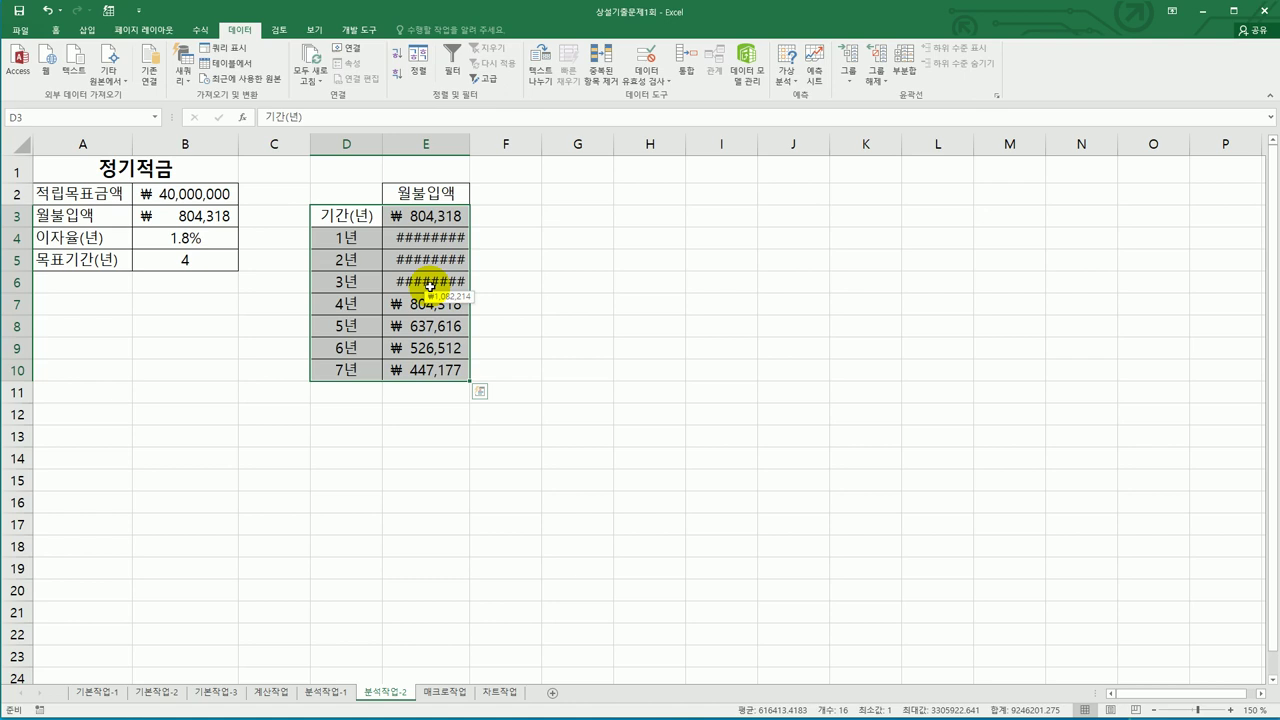
{"action": "double_click", "coordinate": [470, 142]}
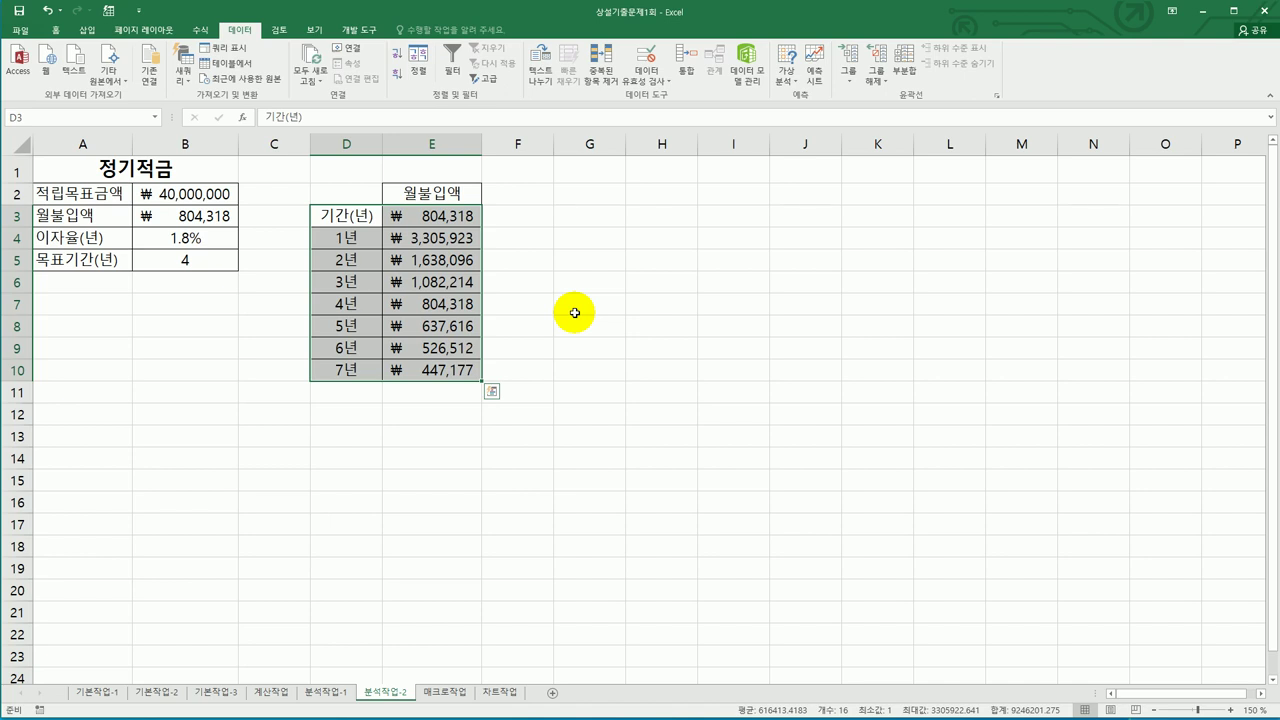
Step: On the 매크로작업 sheet, draw a form-control button (단추) below the ratings table, starting at the upper-left corner of cell B12
{"action": "left_click", "coordinate": [458, 694]}
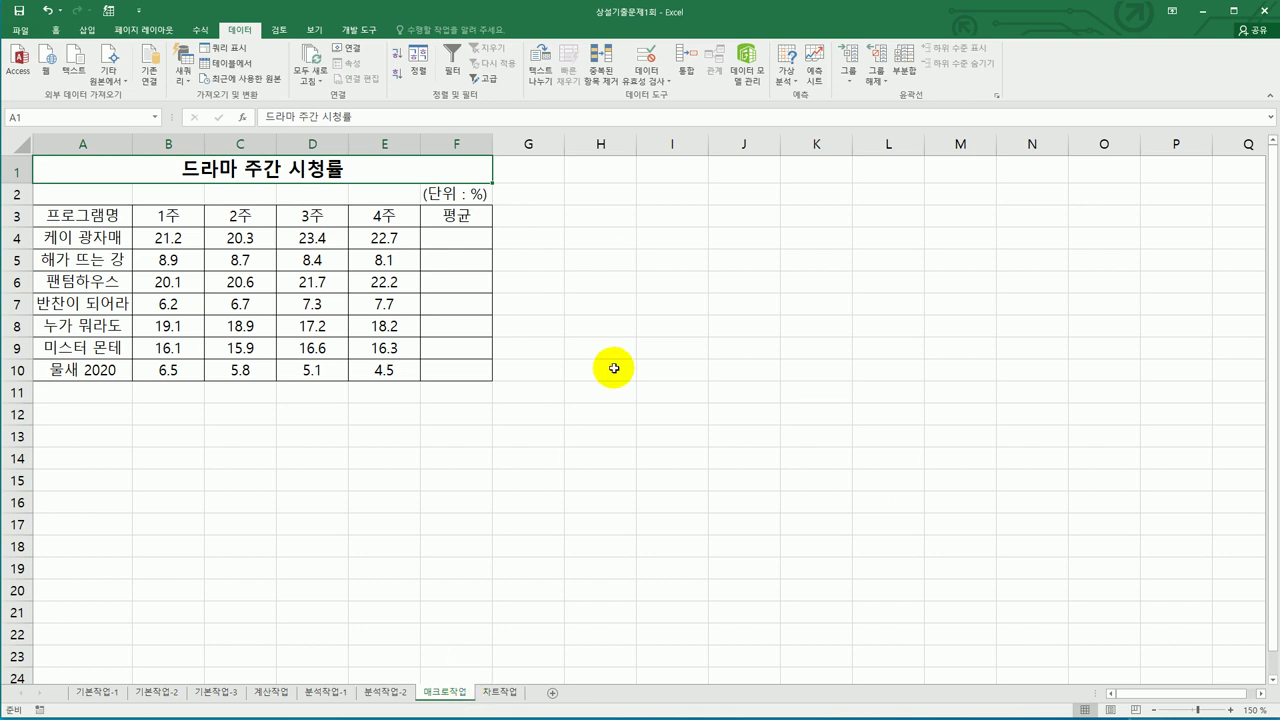
{"action": "left_click", "coordinate": [616, 306]}
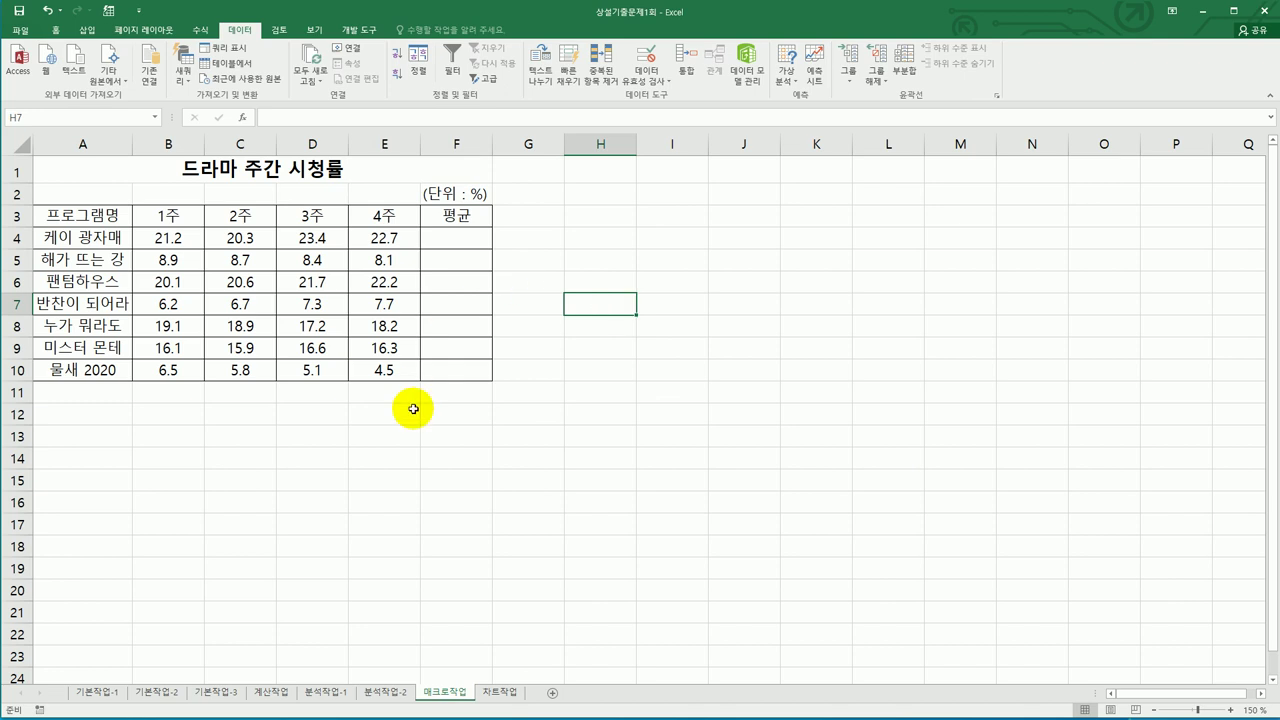
{"action": "left_click", "coordinate": [362, 36]}
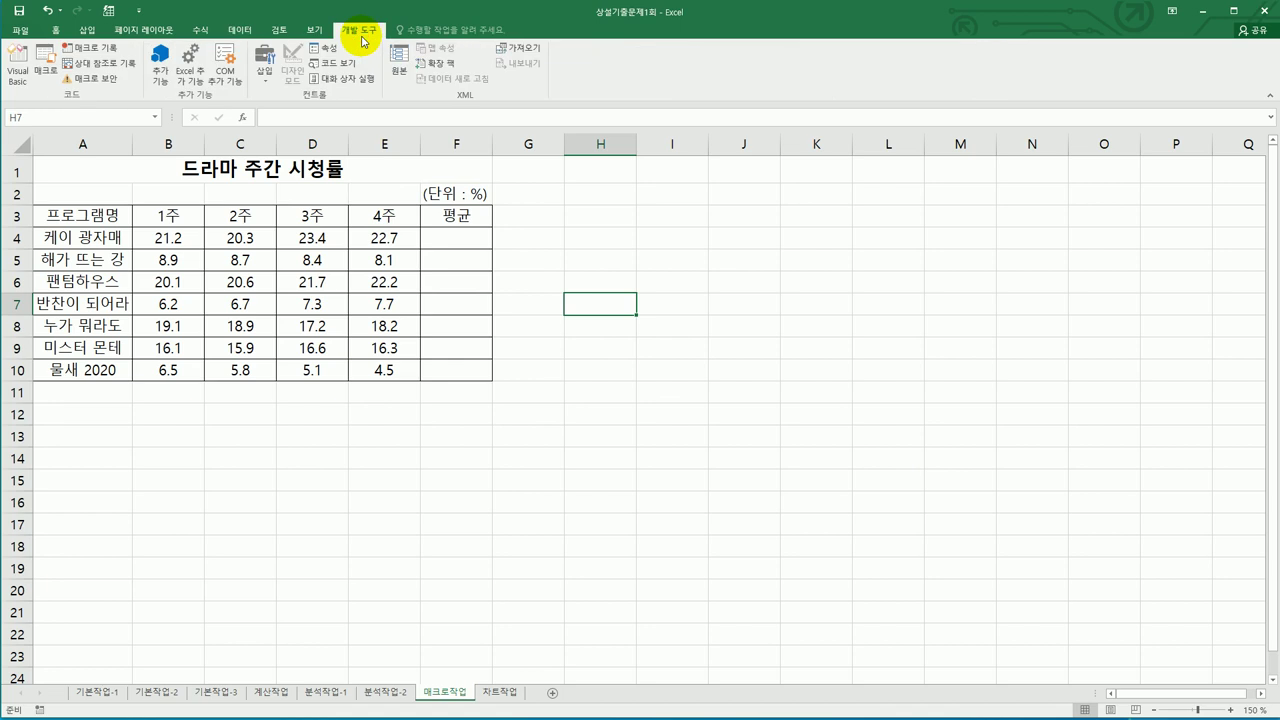
{"action": "left_click", "coordinate": [265, 80]}
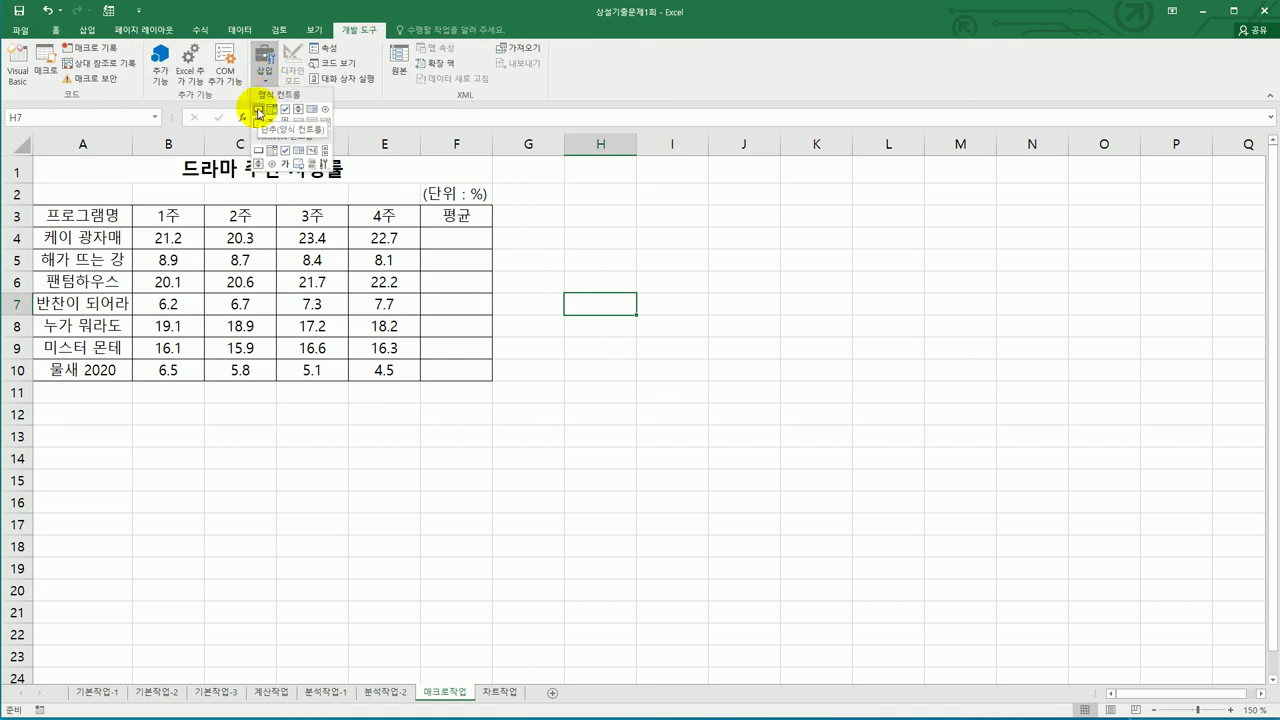
{"action": "left_click", "coordinate": [258, 110]}
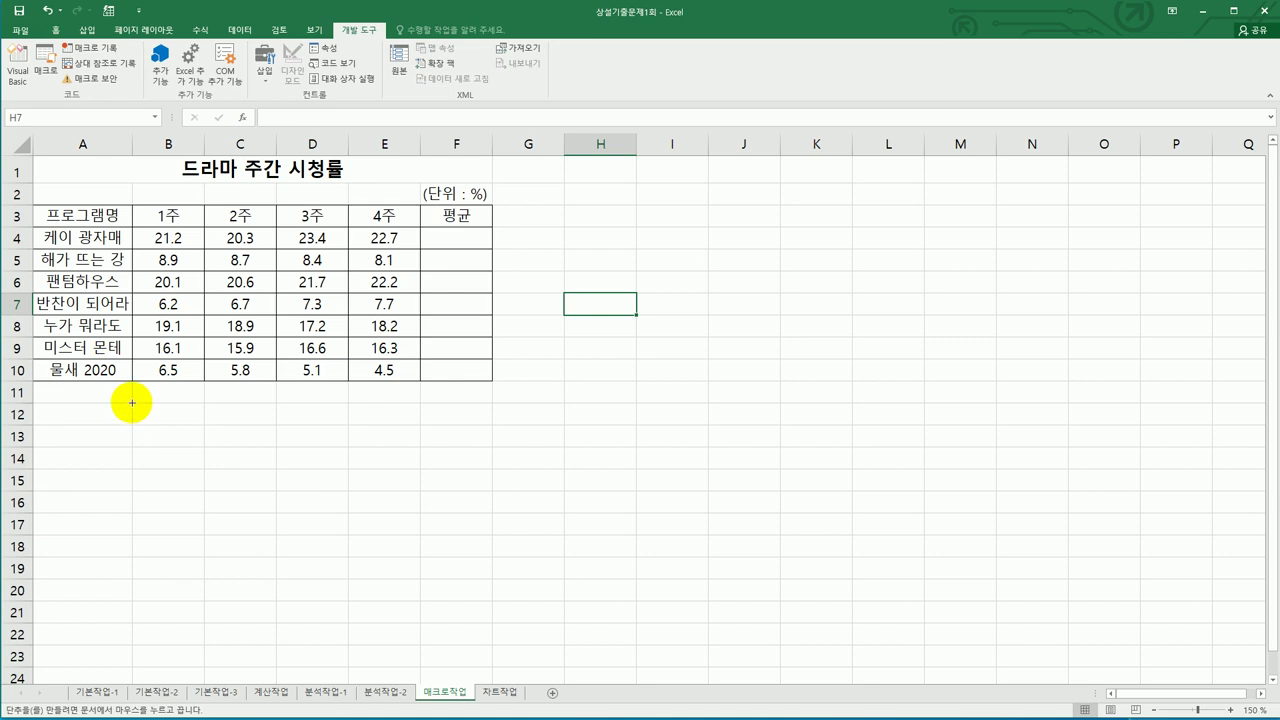
{"action": "left_click_drag", "start_coordinate": [132, 402], "coordinate": [250, 441]}
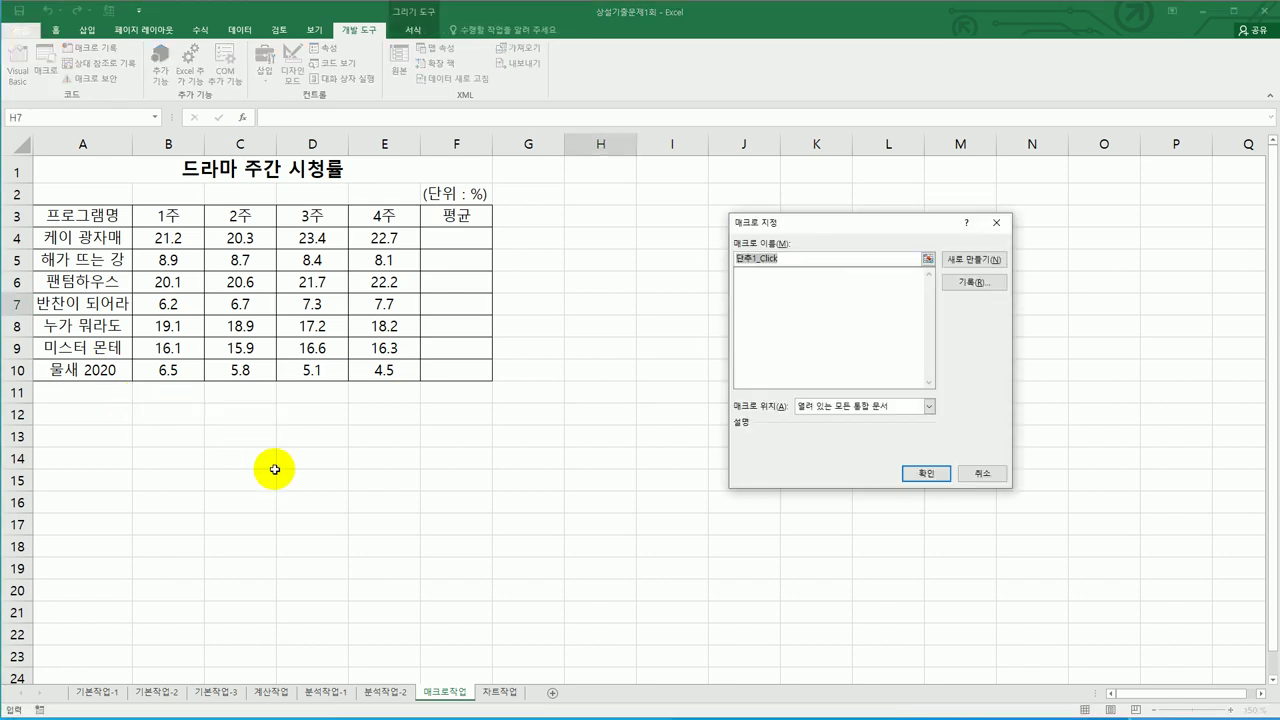
Step: Assign a new macro named 평균 to the drawn button and start recording it in the current workbook
{"action": "left_click_drag", "start_coordinate": [829, 234], "coordinate": [665, 250]}
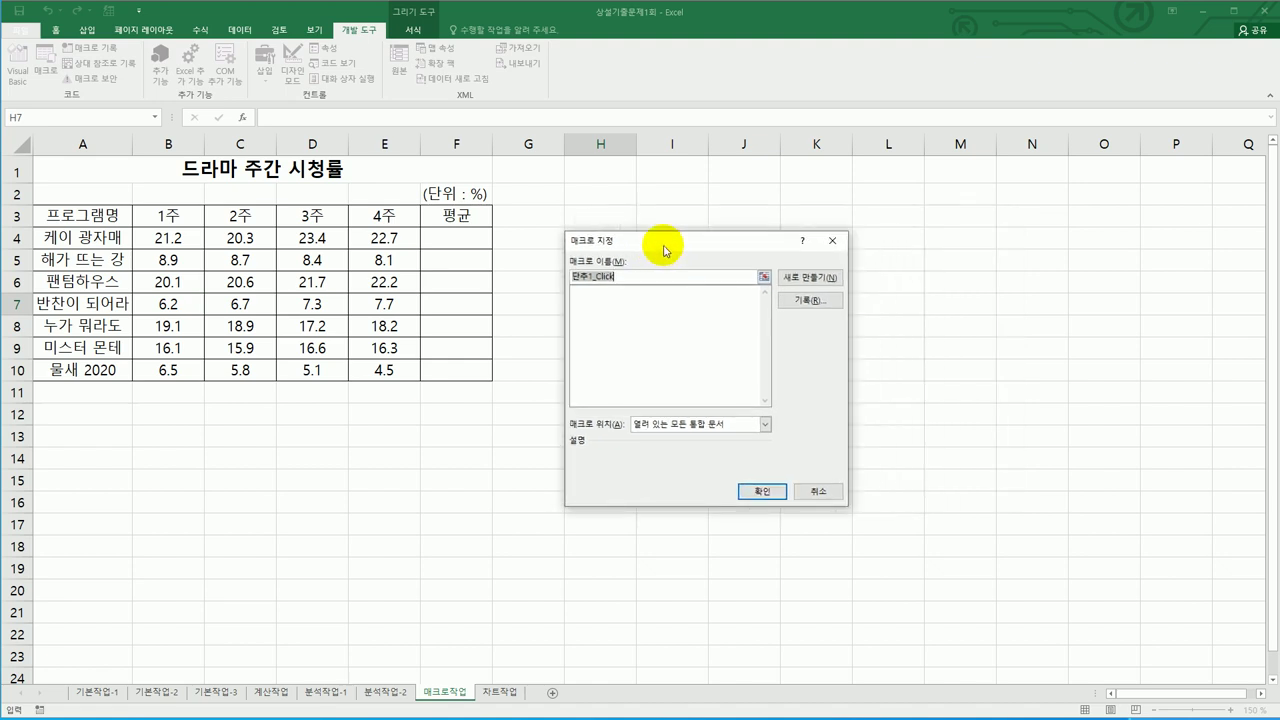
{"action": "key", "text": "BackSpace"}
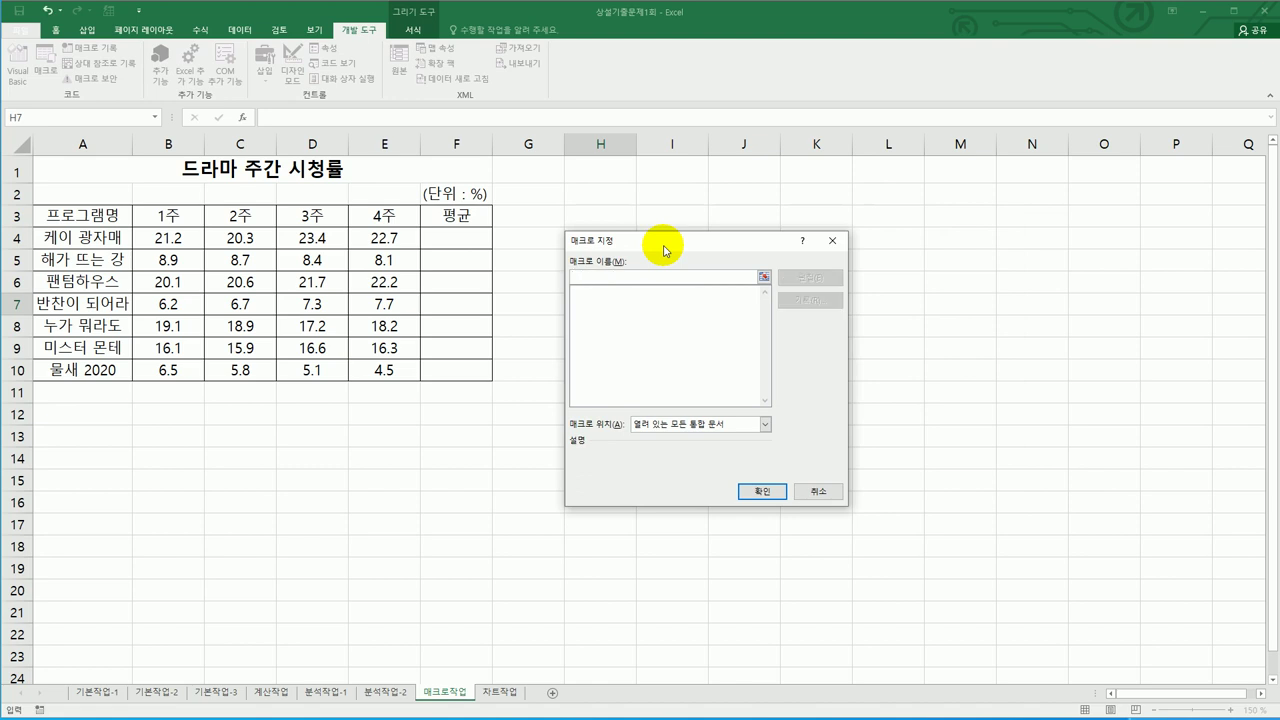
{"action": "type", "text": "평균"}
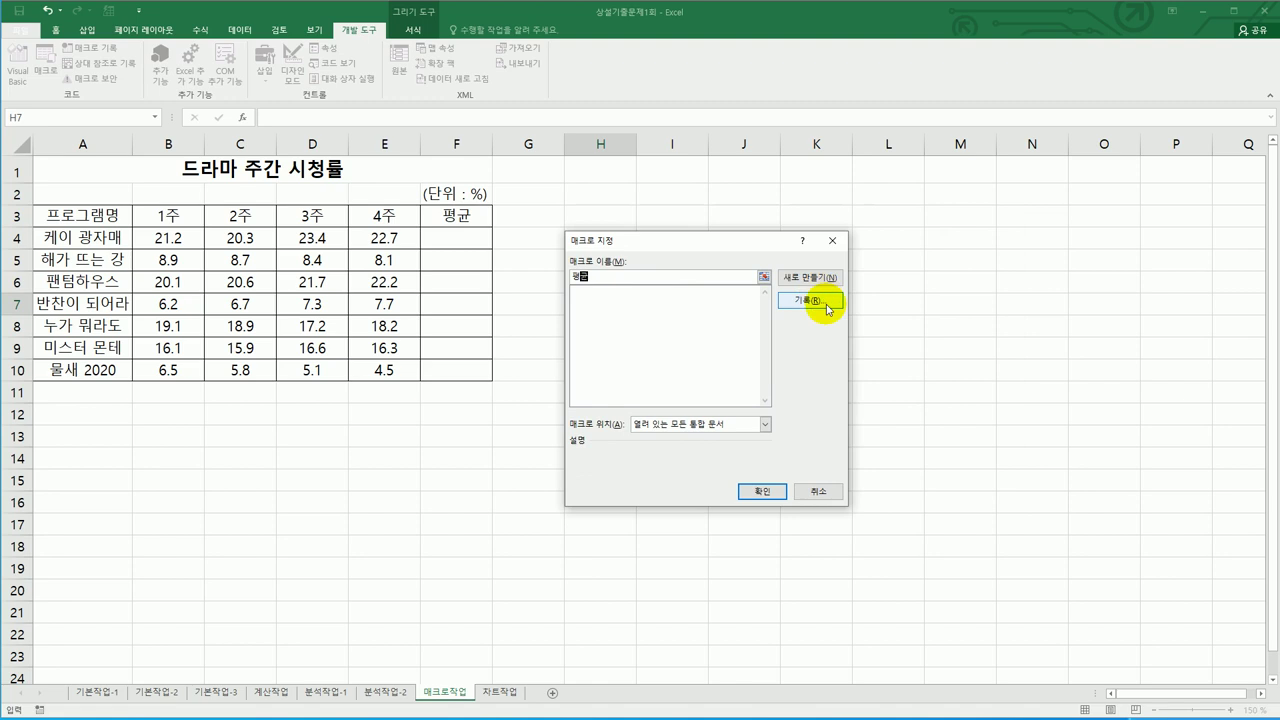
{"action": "left_click", "coordinate": [826, 303]}
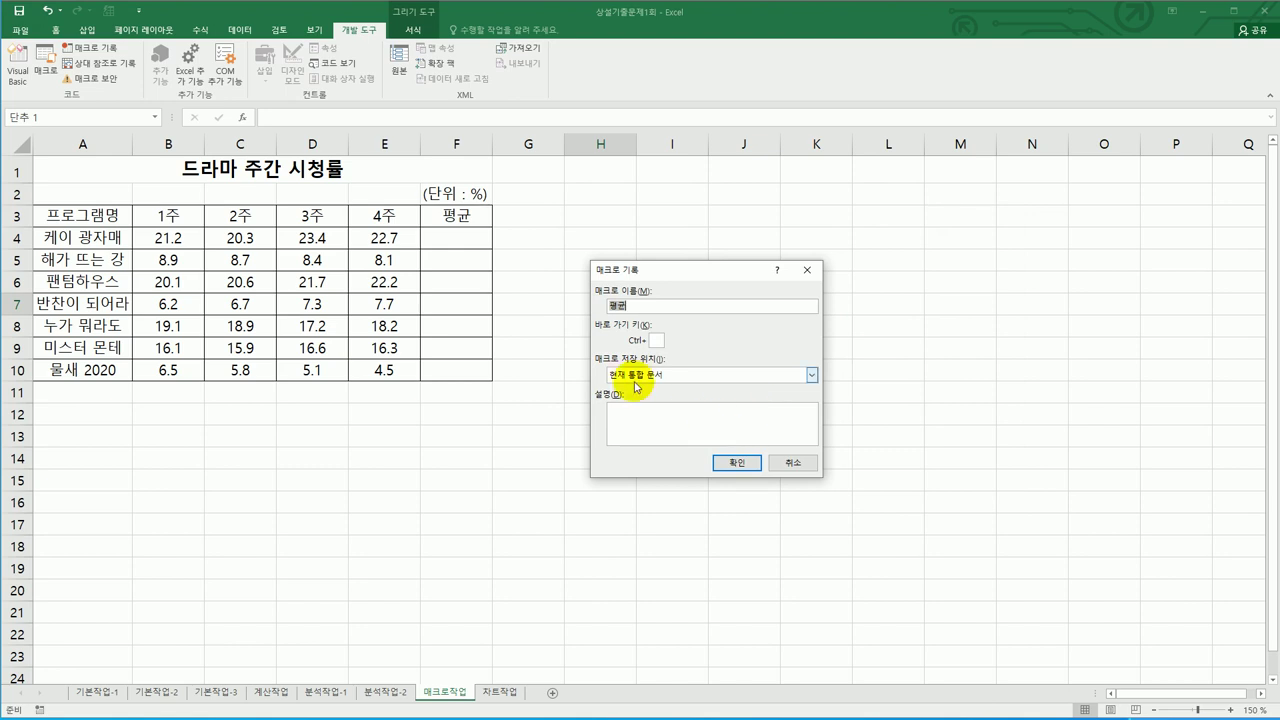
{"action": "left_click", "coordinate": [738, 465]}
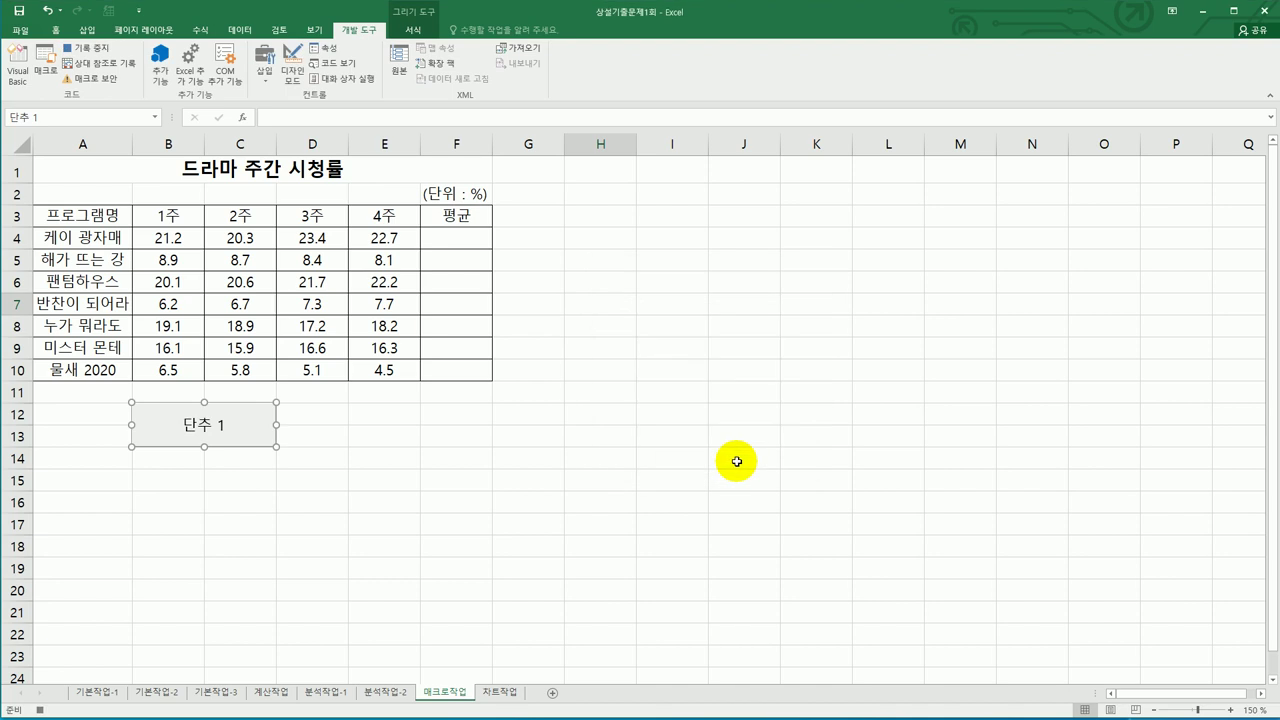
Step: Enter the formula =AVERAGE(B4:E4) in cell F4 to average the four weekly ratings of the first drama
{"action": "left_click", "coordinate": [475, 241]}
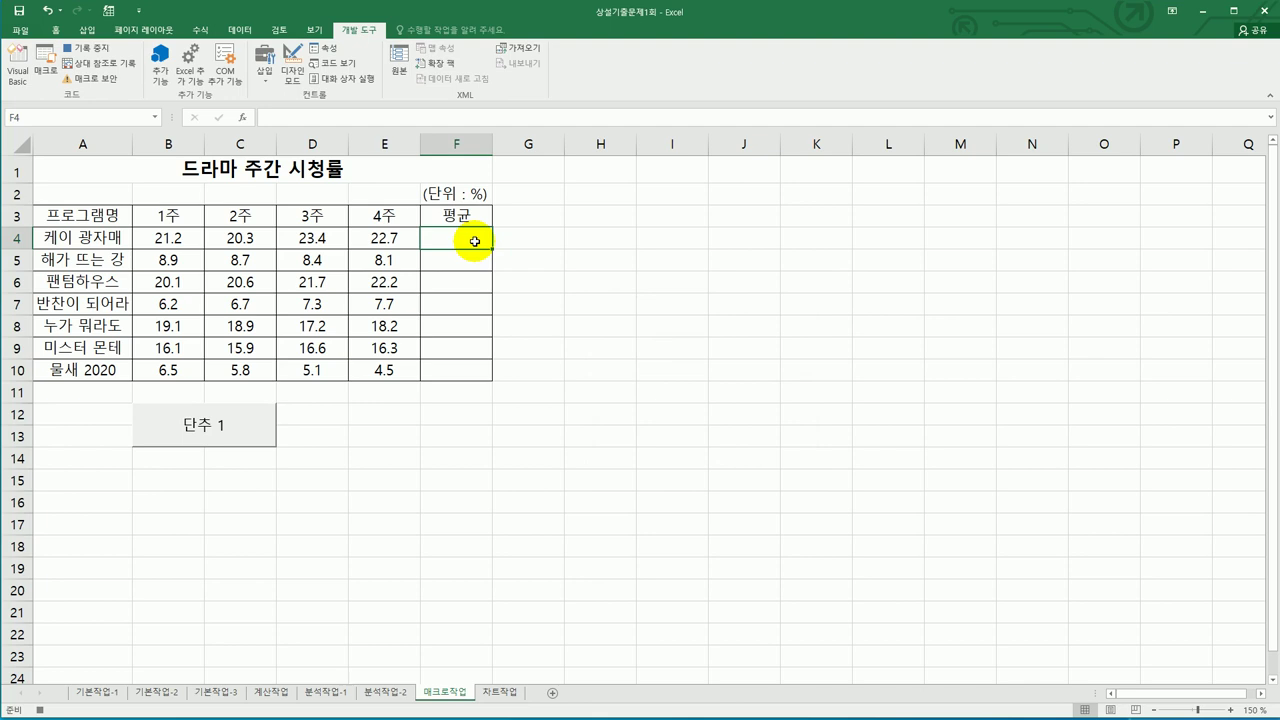
{"action": "type", "text": "=ㅁ"}
{"action": "key", "text": "BackSpace"}
{"action": "key", "text": "Hangul"}
{"action": "type", "text": "av"}
{"action": "key", "text": "Down"}
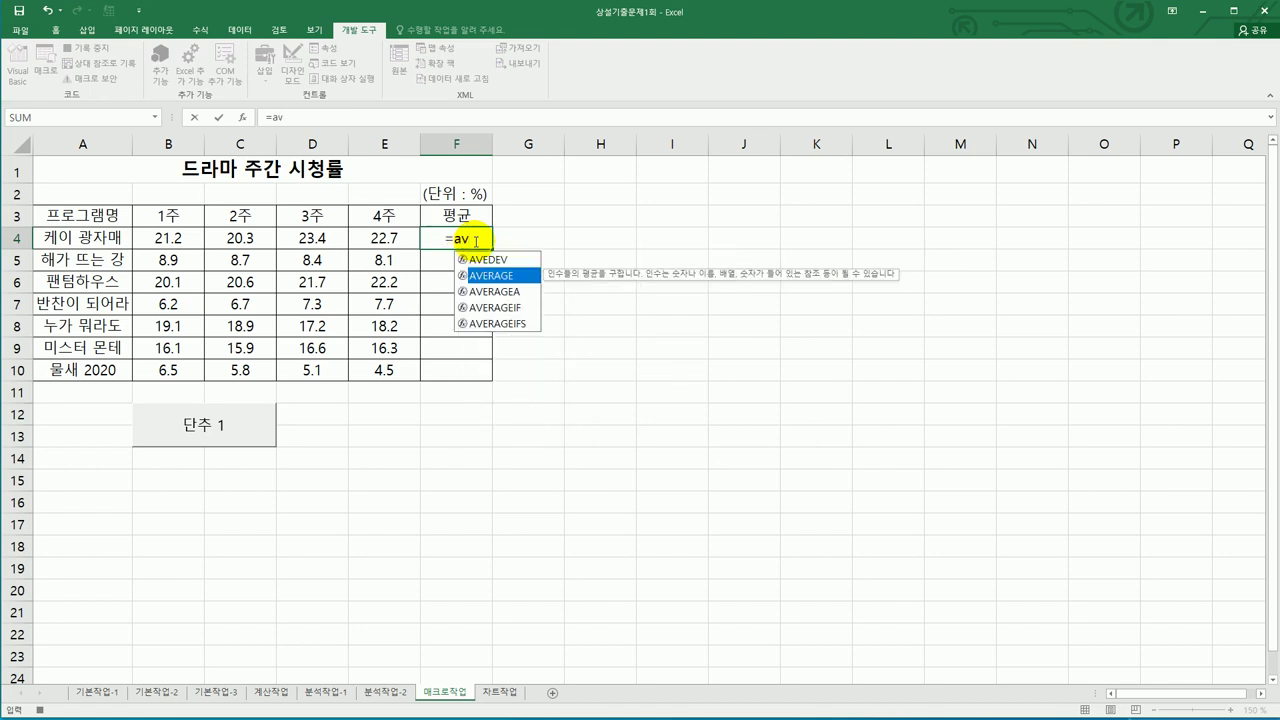
{"action": "key", "text": "Tab"}
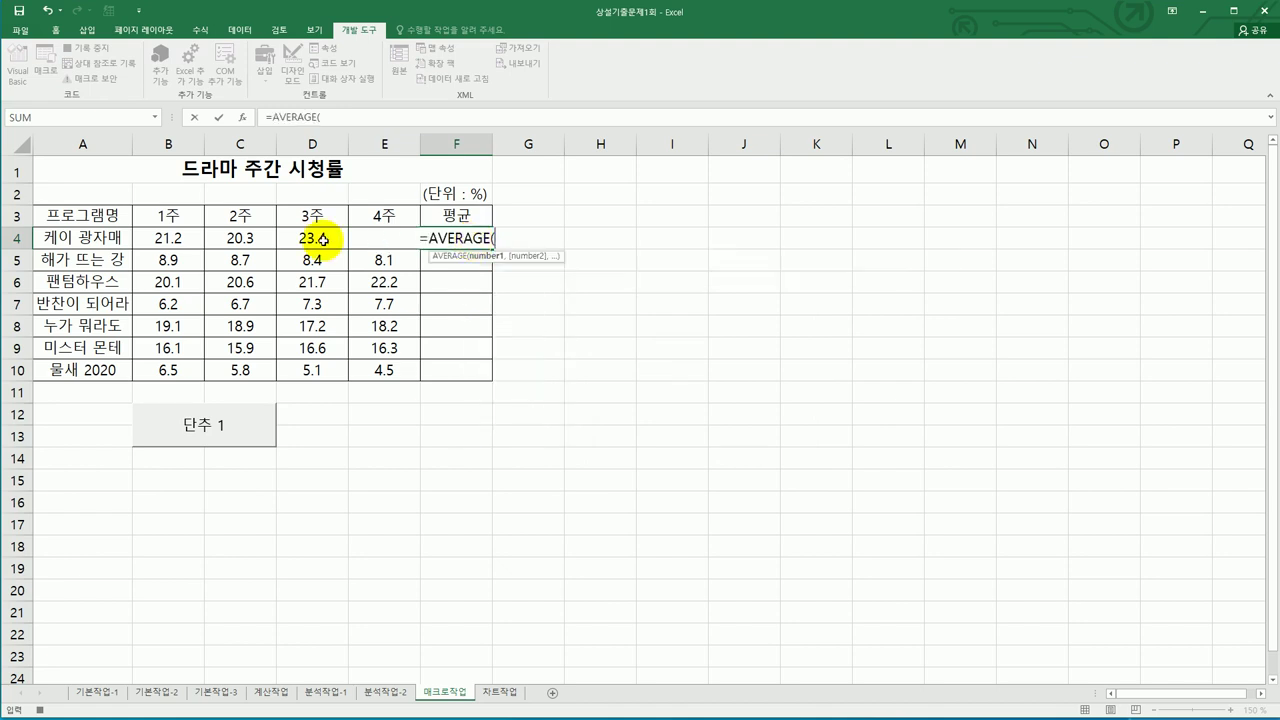
{"action": "left_click_drag", "start_coordinate": [177, 240], "coordinate": [383, 232]}
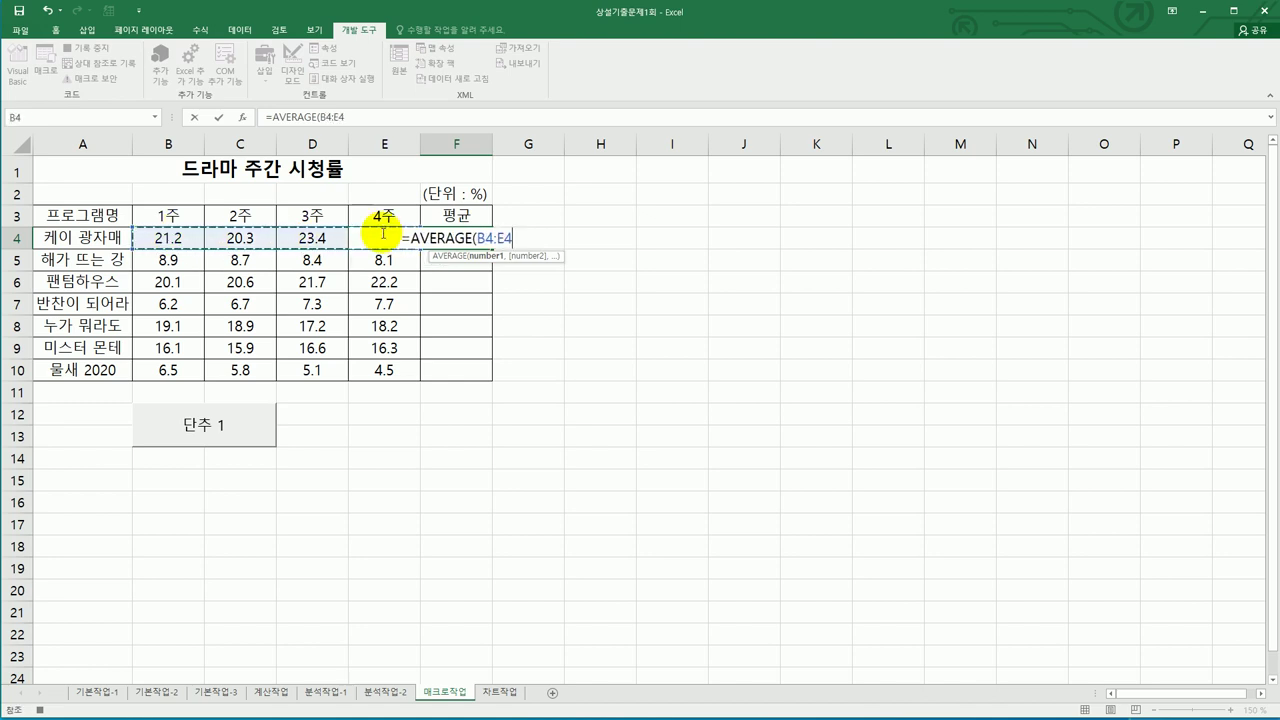
{"action": "key", "text": "Return"}
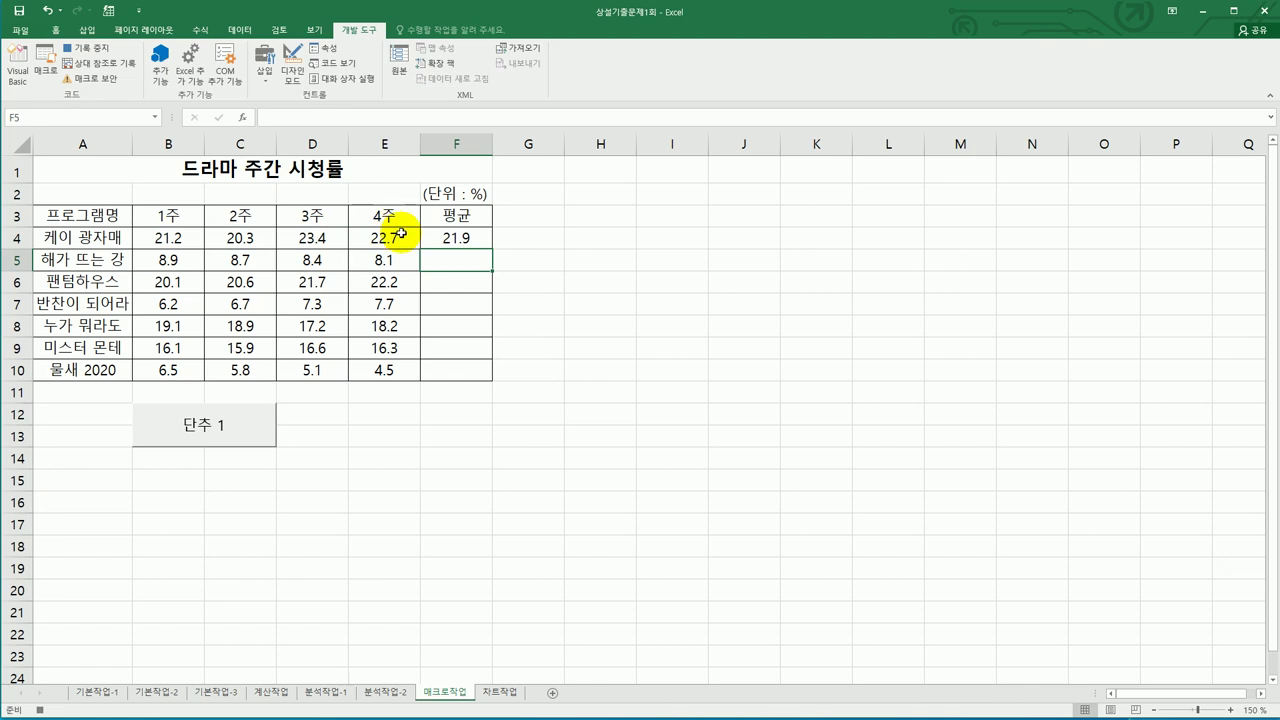
Step: Fill the average formula from F4 down to F10 and reselect cell F4
{"action": "left_click", "coordinate": [448, 240]}
{"action": "left_click_drag", "start_coordinate": [491, 248], "coordinate": [489, 363]}
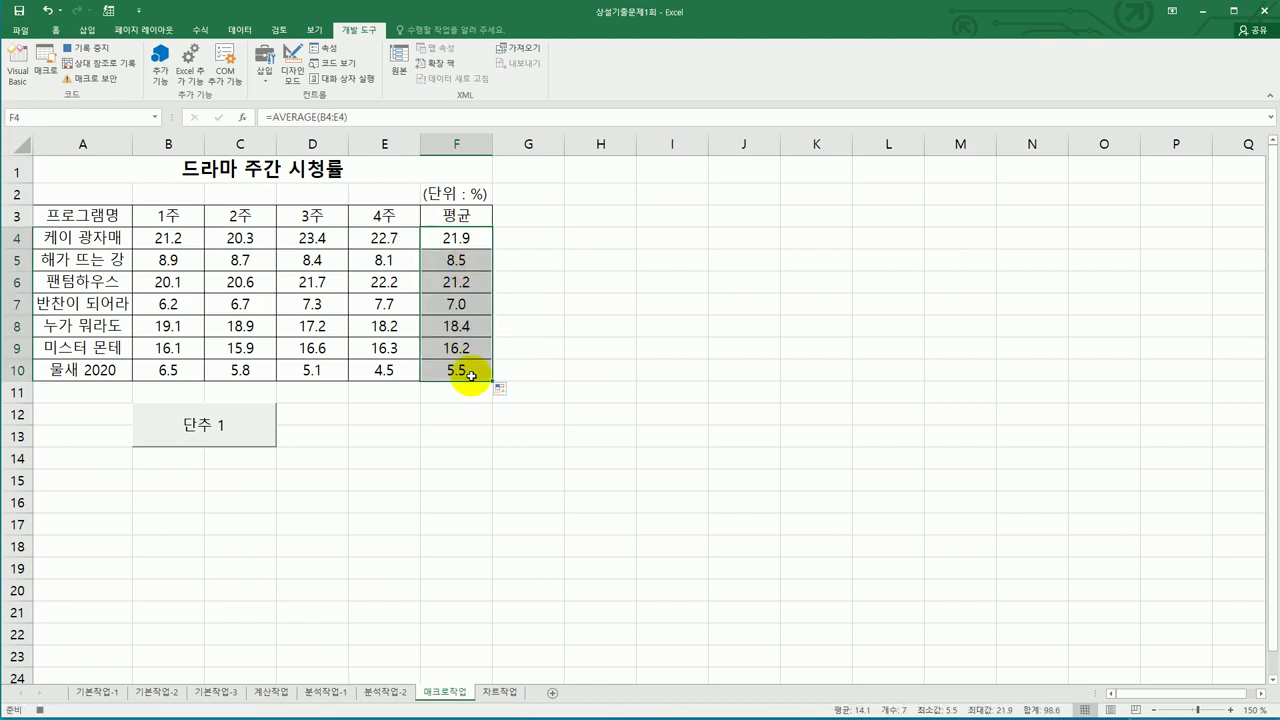
{"action": "left_click", "coordinate": [474, 238]}
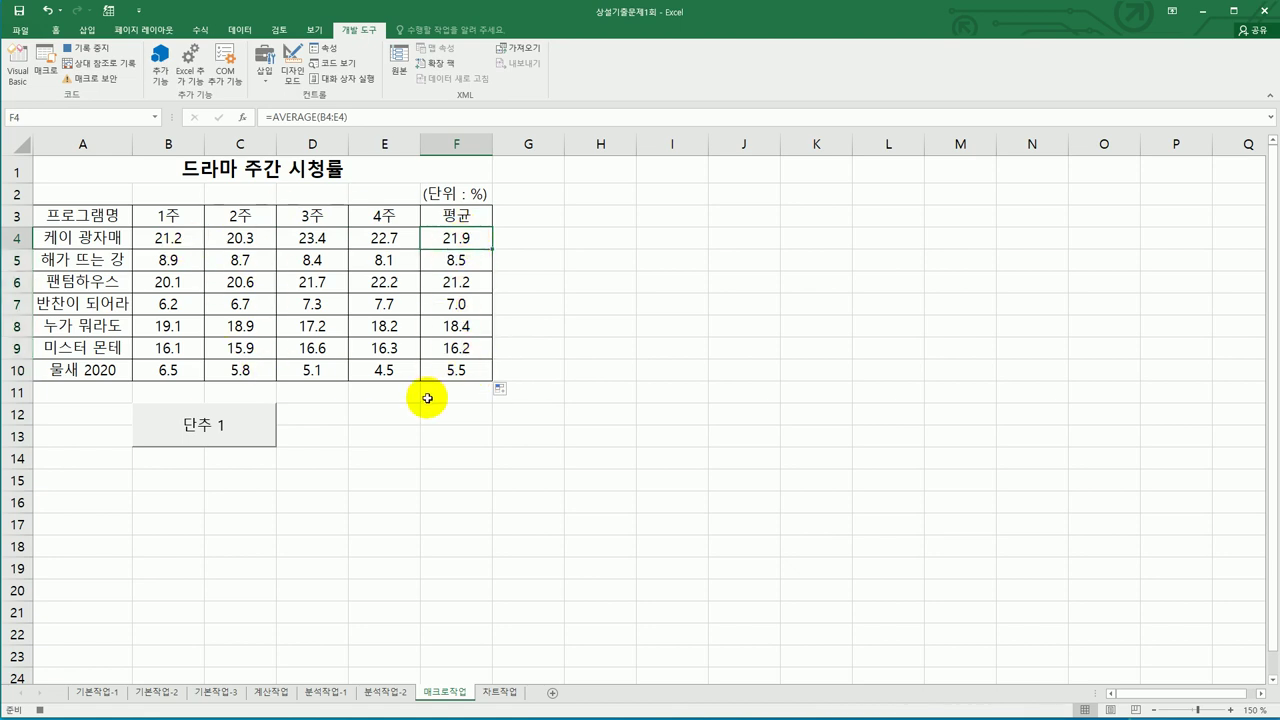
{"action": "left_click", "coordinate": [199, 29]}
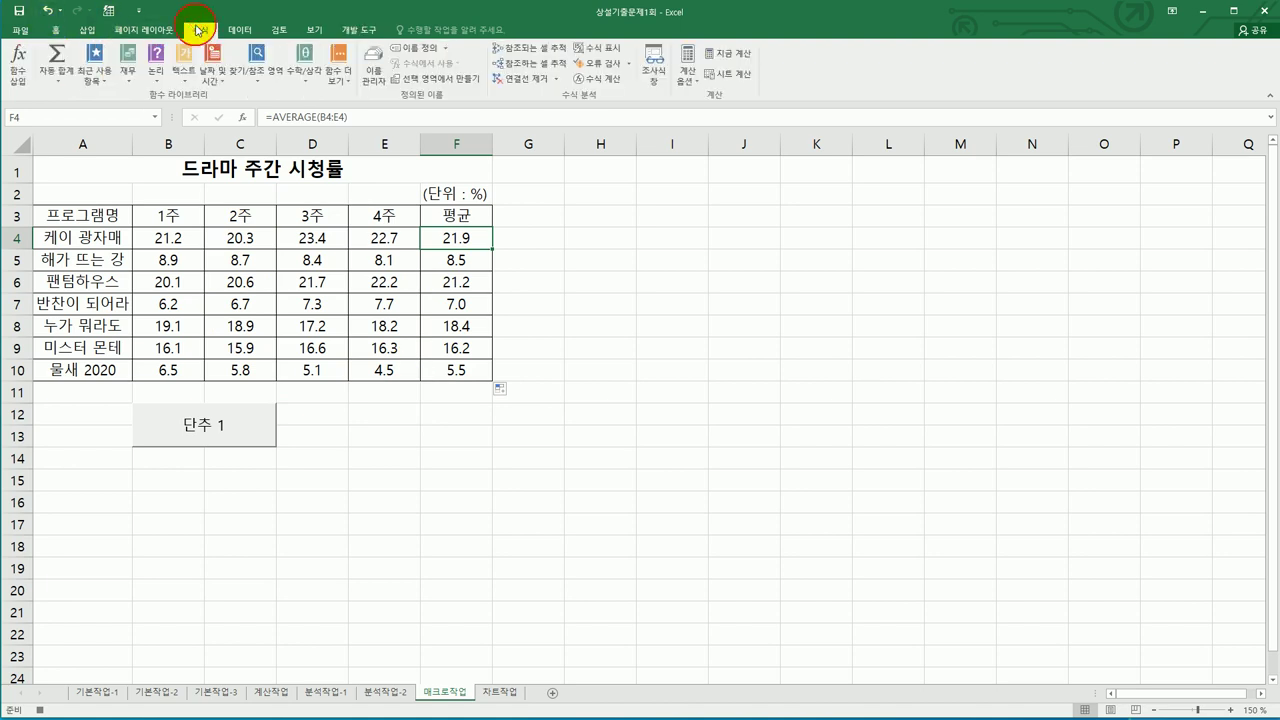
{"action": "left_click", "coordinate": [59, 78]}
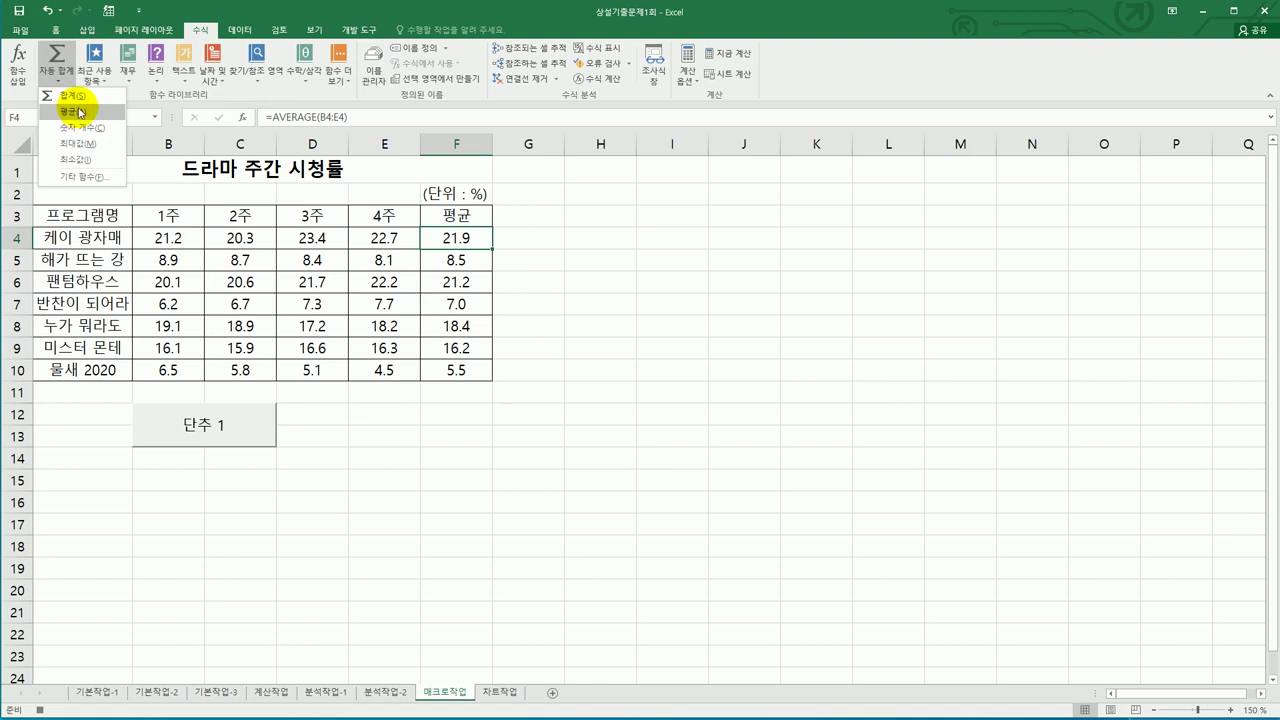
{"action": "left_click", "coordinate": [450, 237]}
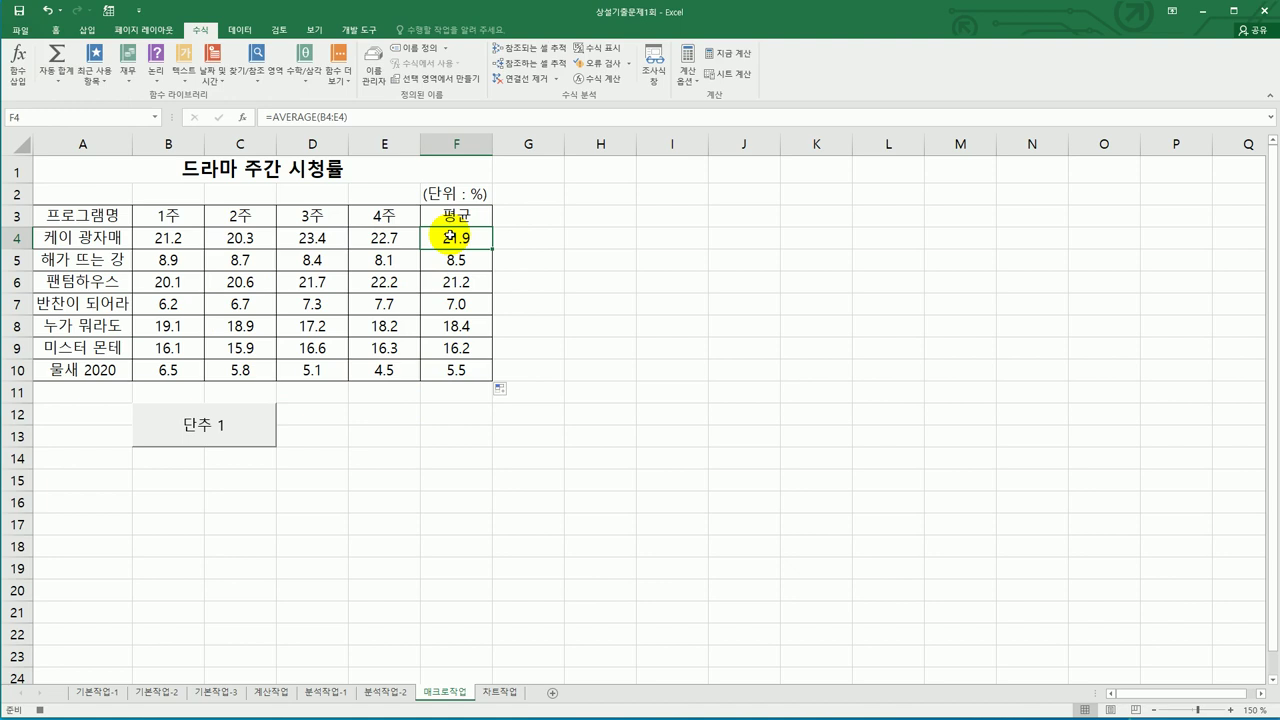
Step: Stop recording the 평균 macro and change the button's text to 평균
{"action": "left_click", "coordinate": [362, 31]}
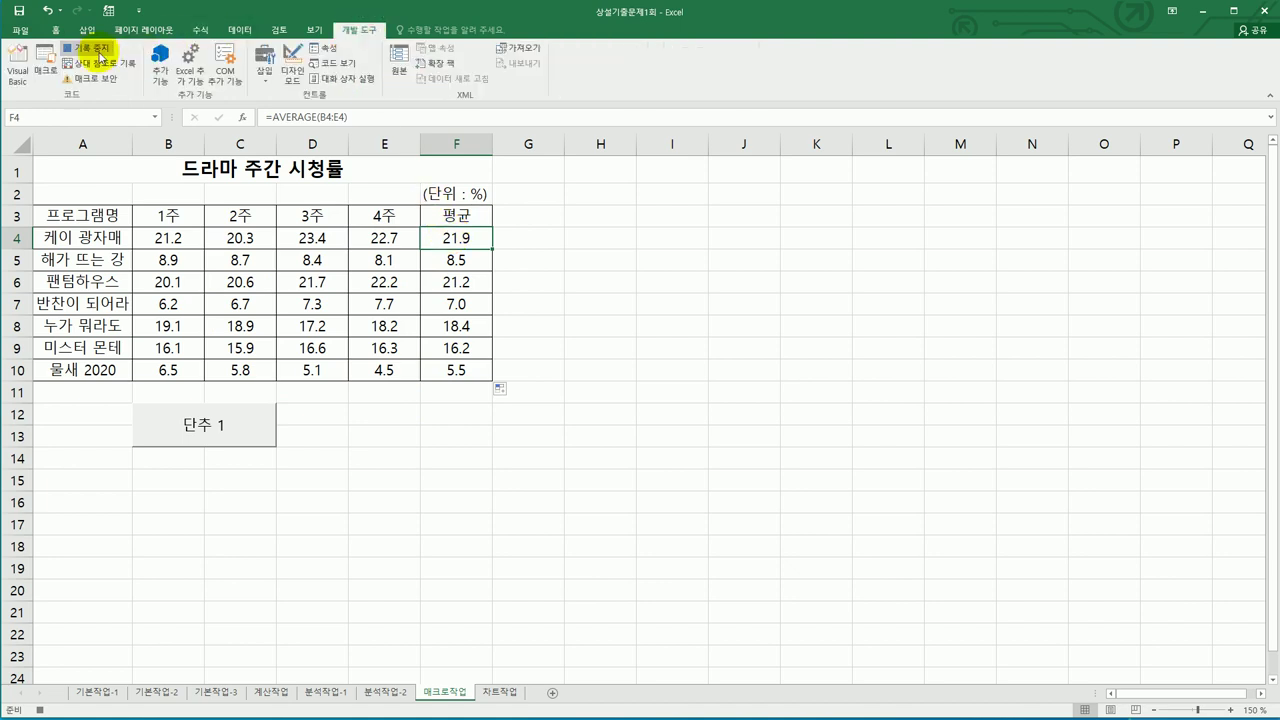
{"action": "left_click", "coordinate": [97, 50]}
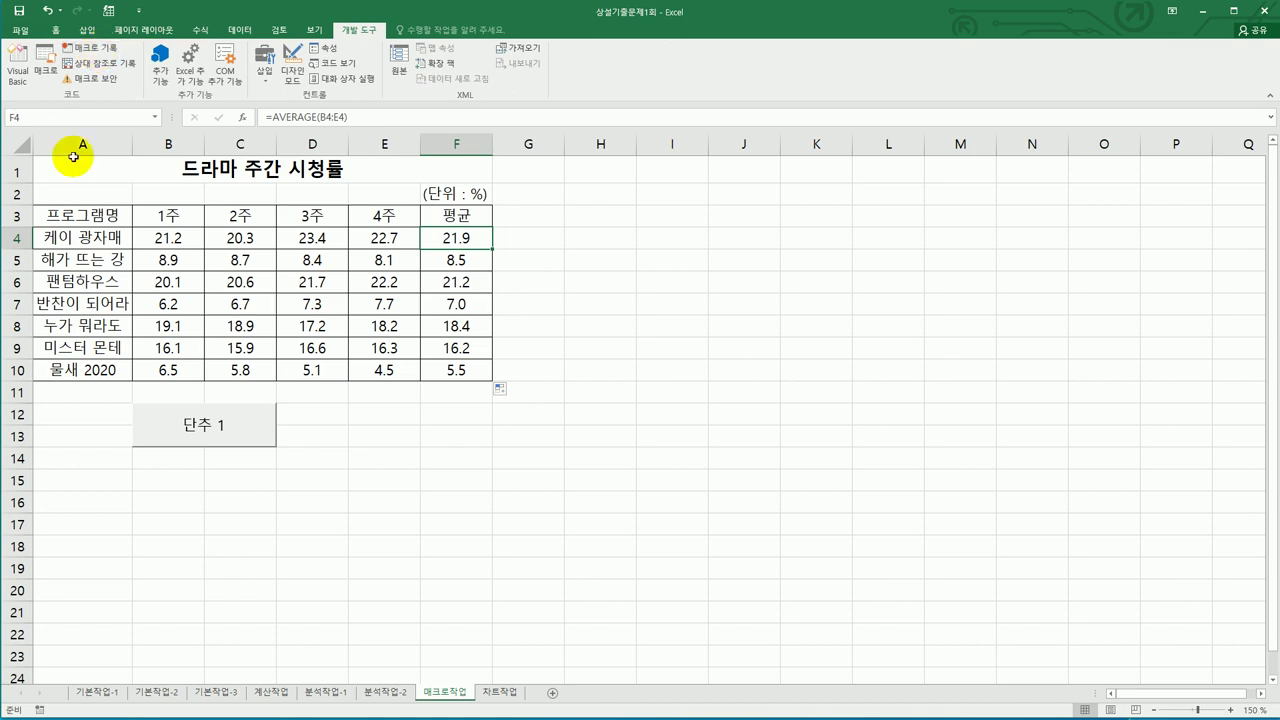
{"action": "right_click", "coordinate": [240, 425]}
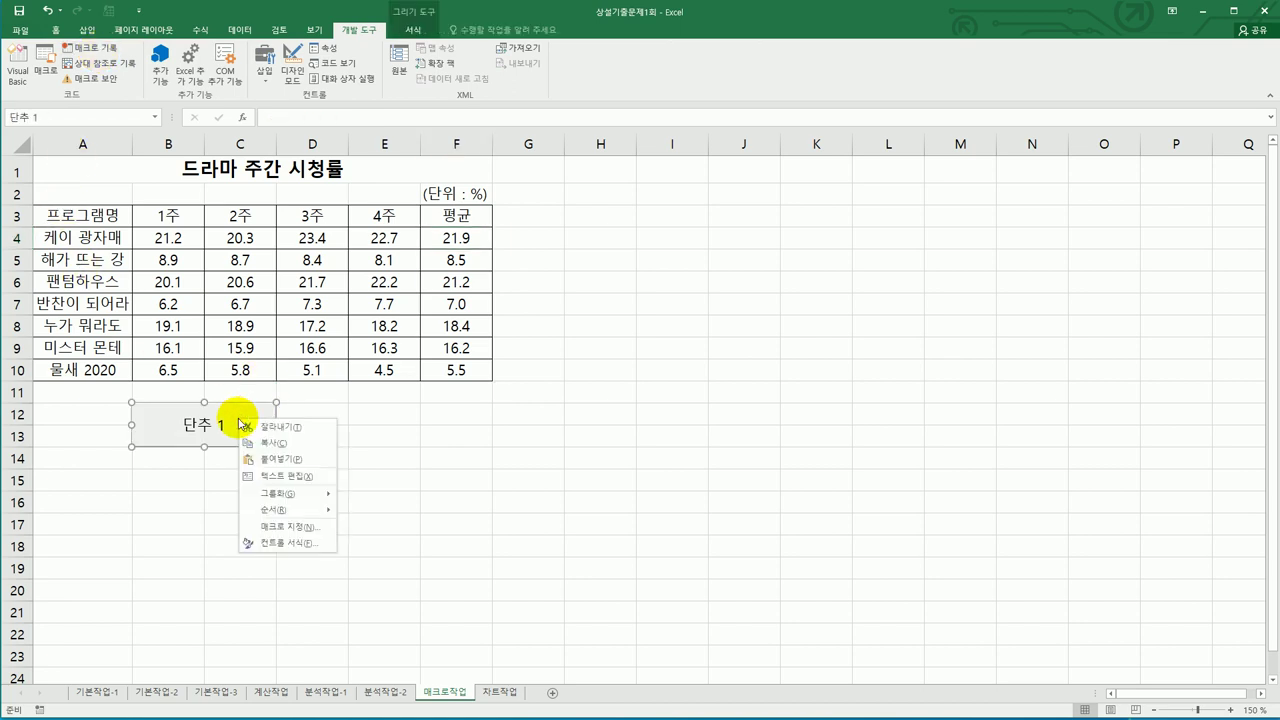
{"action": "left_click", "coordinate": [307, 478]}
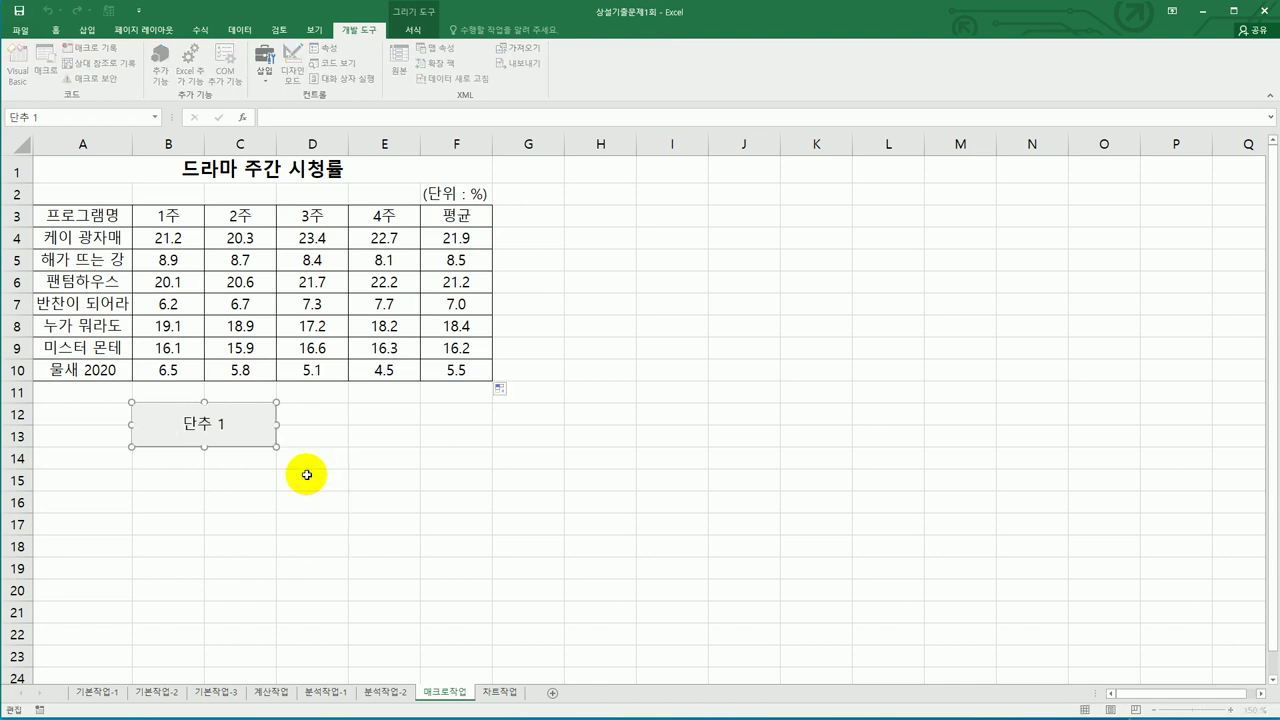
{"action": "key", "text": "ctrl+a"}
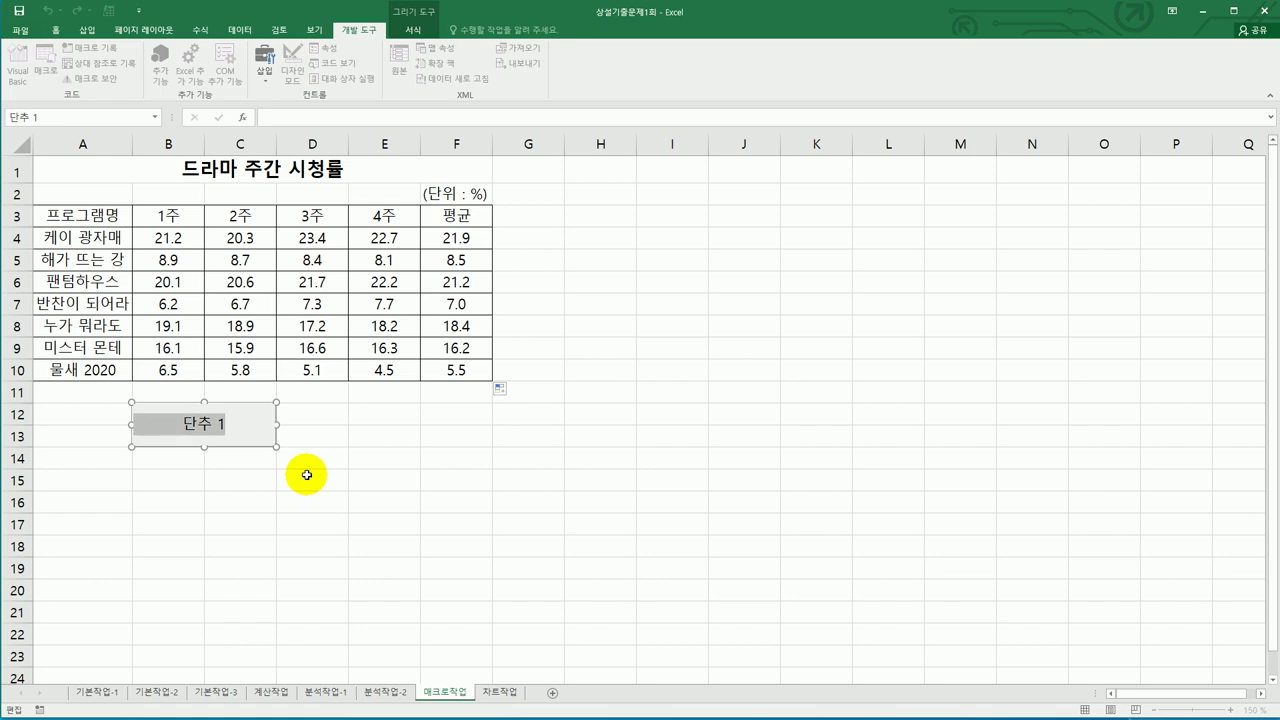
{"action": "type", "text": "vu"}
{"action": "key", "text": "BackSpace"}
{"action": "key", "text": "BackSpace"}
{"action": "type", "text": "평"}
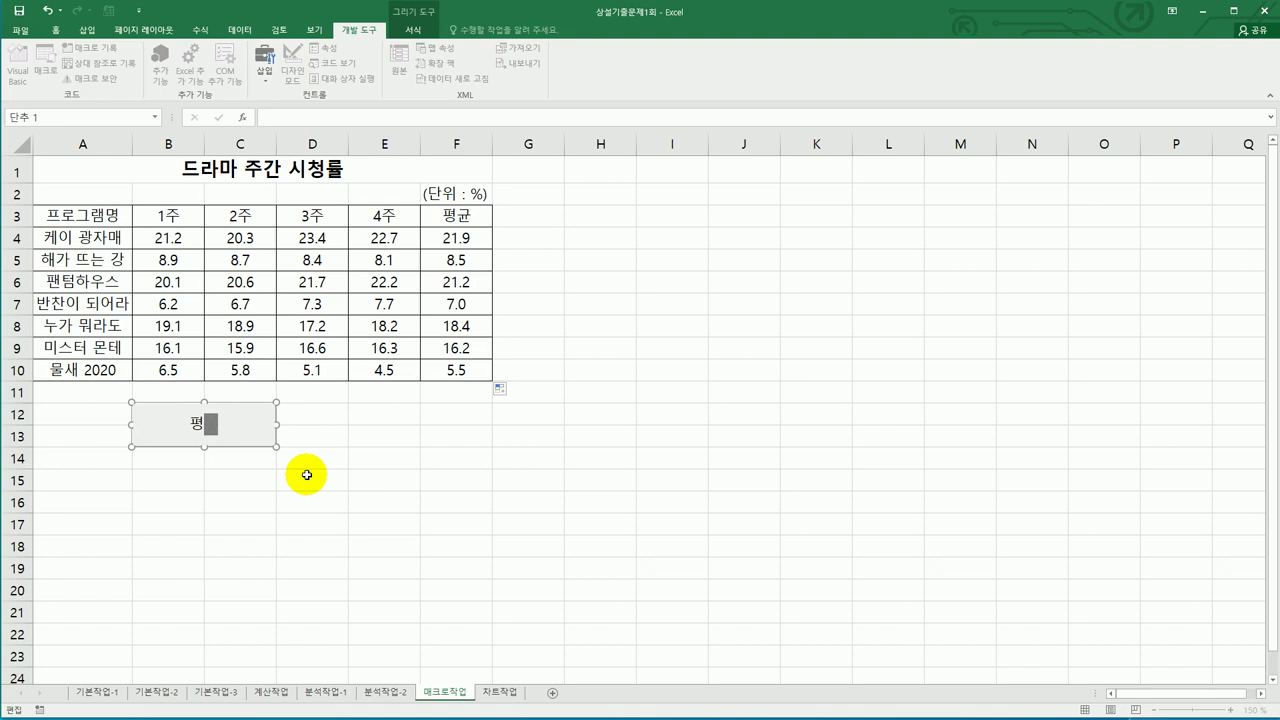
{"action": "type", "text": "균"}
{"action": "left_click", "coordinate": [307, 475]}
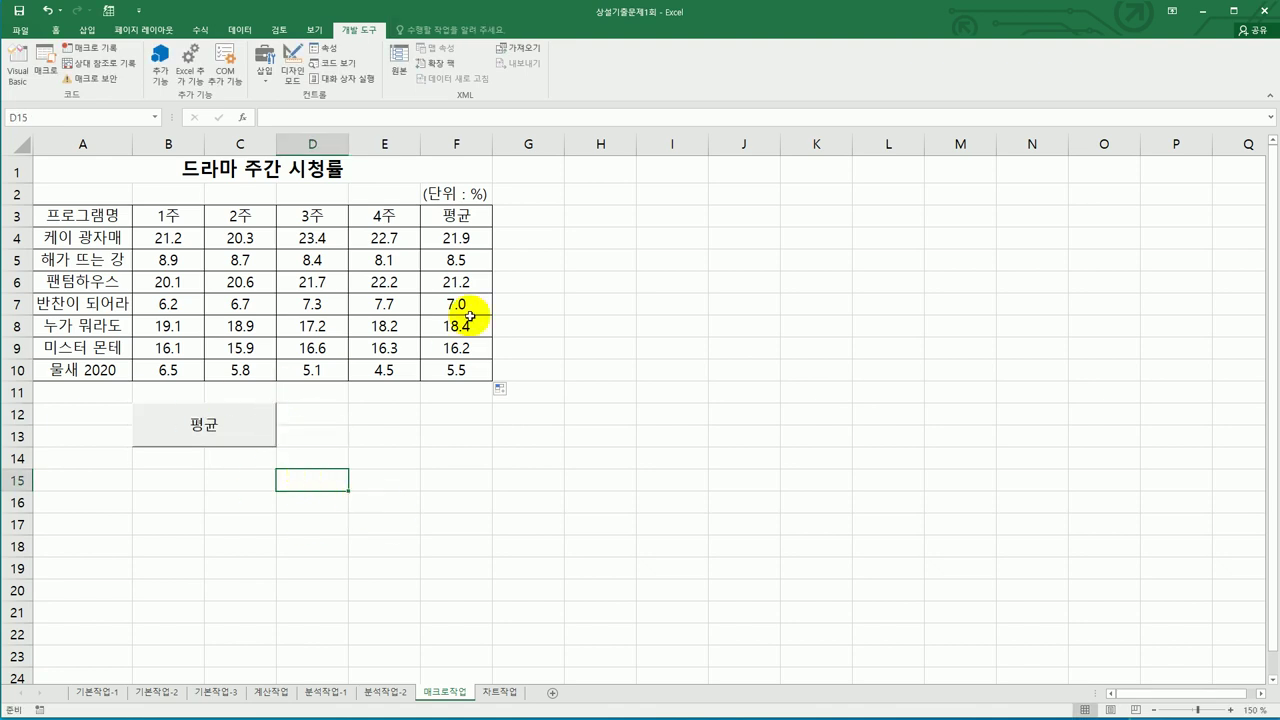
Step: Clear the averages in F4:F10 and run the 평균 macro from its button to test it
{"action": "left_click_drag", "start_coordinate": [456, 238], "coordinate": [457, 366]}
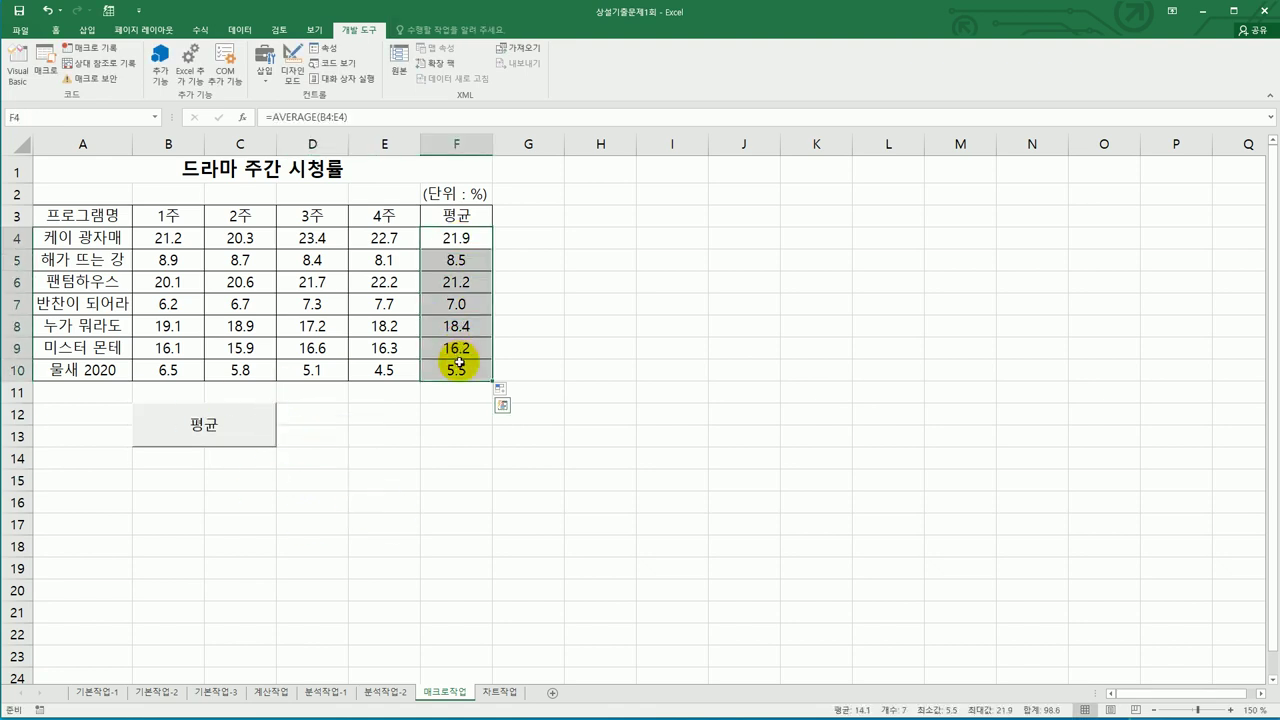
{"action": "key", "text": "Delete"}
{"action": "left_click", "coordinate": [480, 524]}
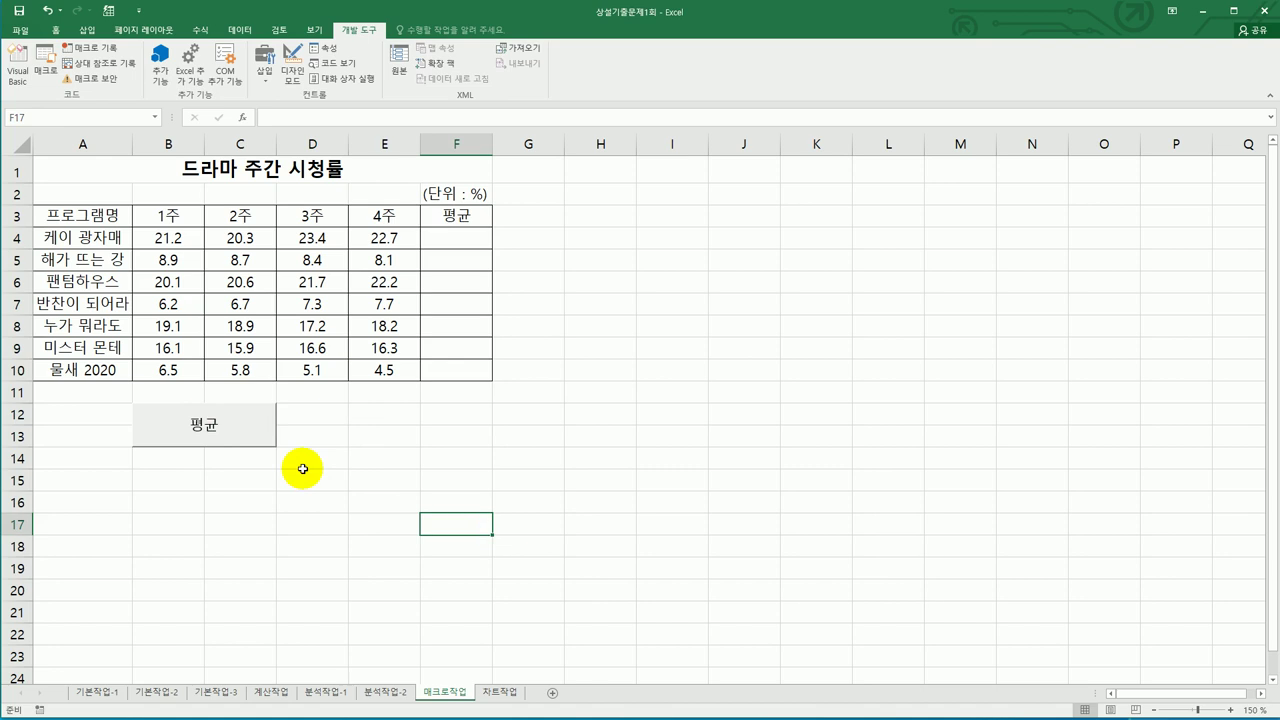
{"action": "left_click", "coordinate": [240, 432]}
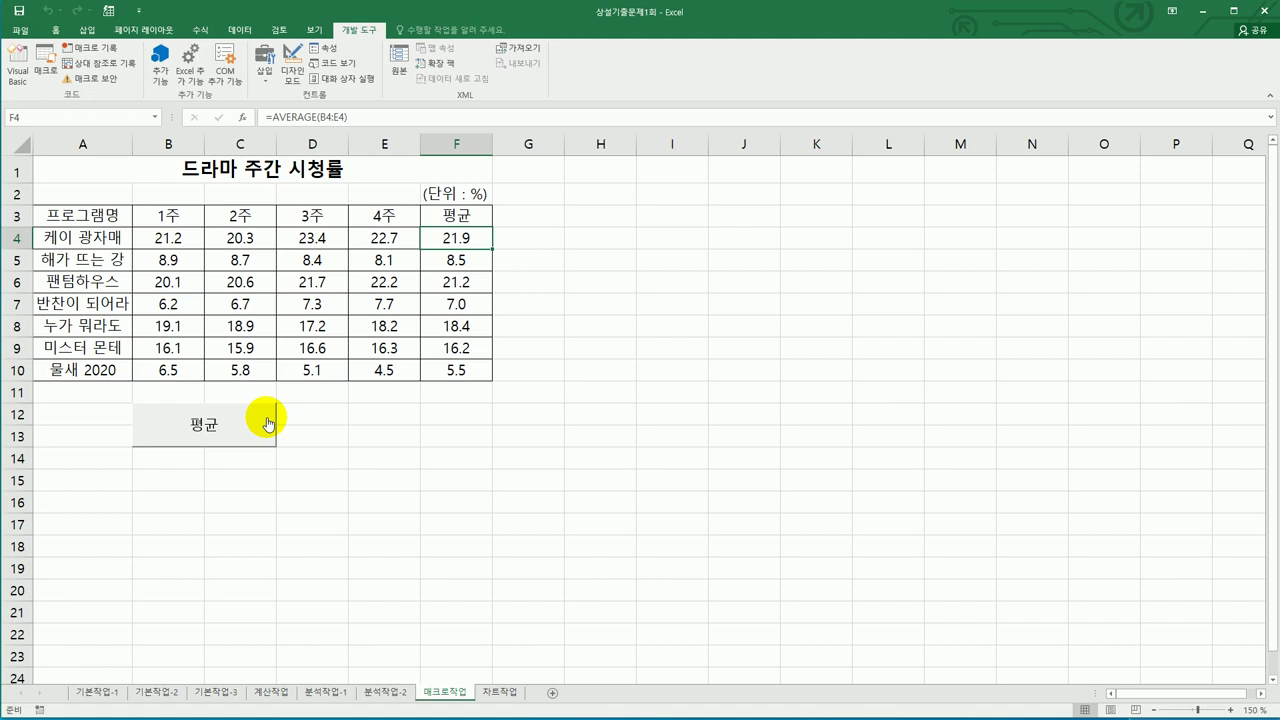
{"action": "left_click", "coordinate": [630, 471]}
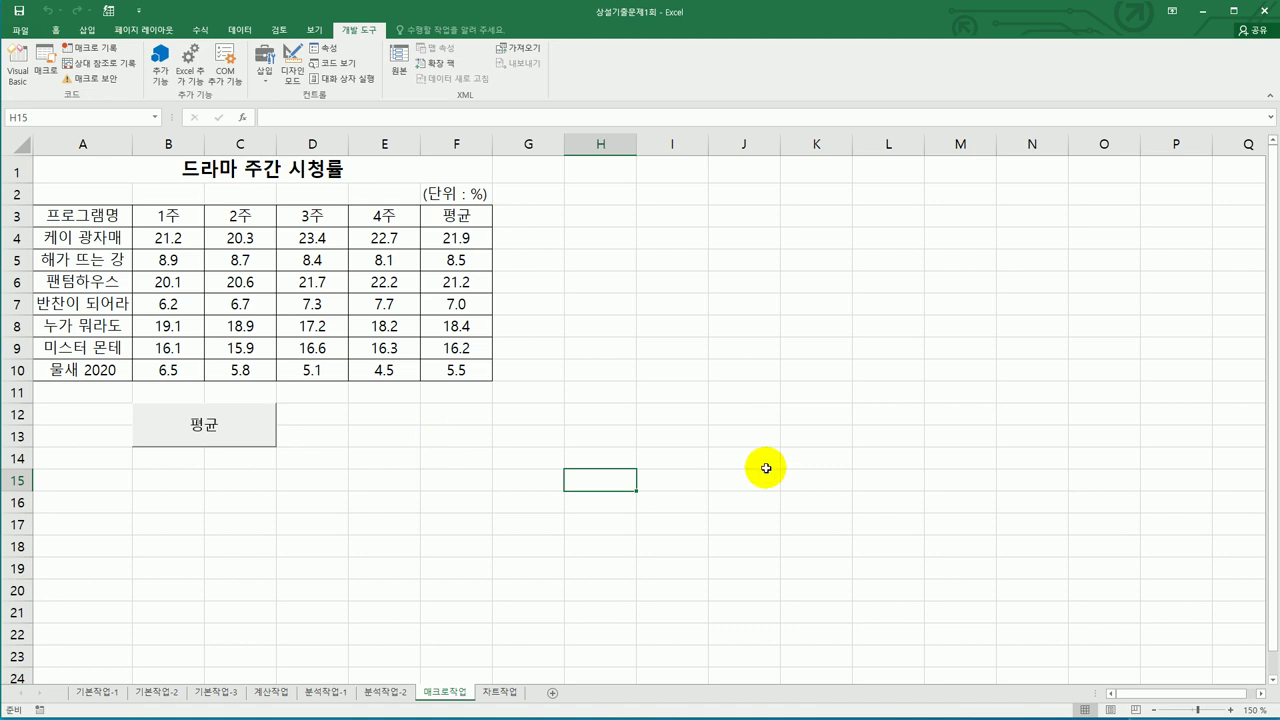
{"action": "left_click", "coordinate": [666, 391]}
{"action": "left_click", "coordinate": [509, 476]}
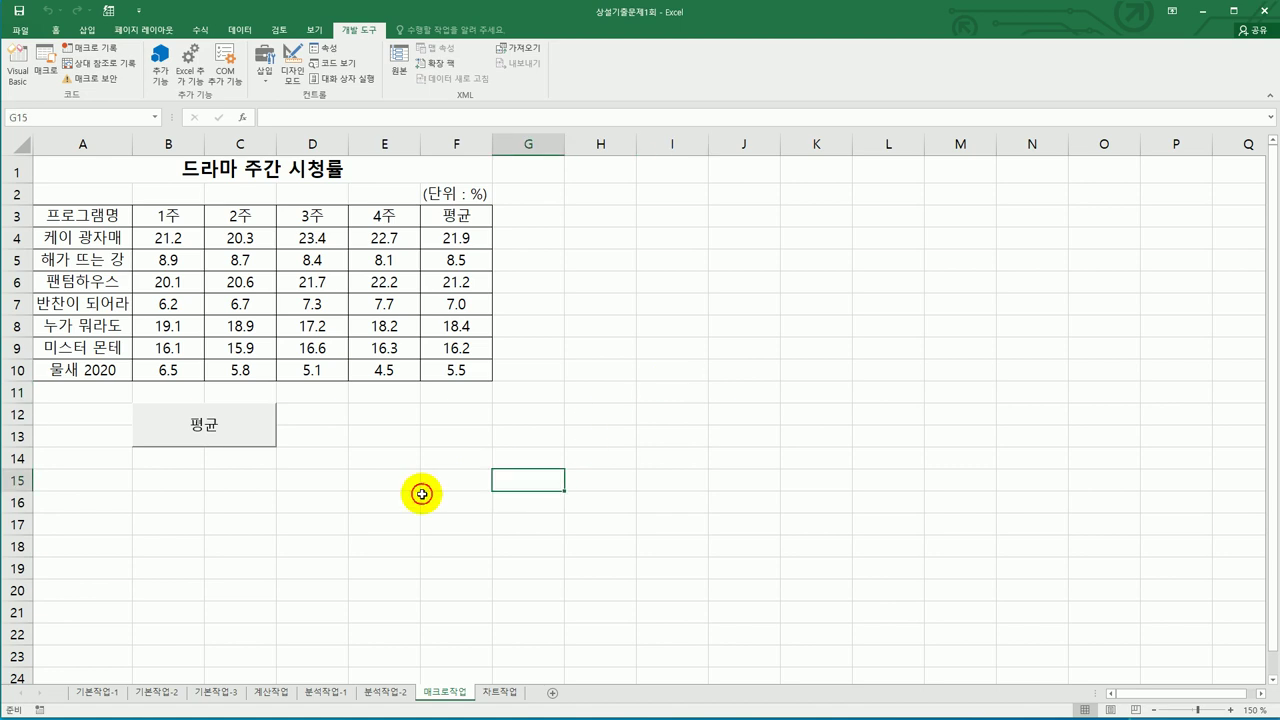
{"action": "left_click", "coordinate": [158, 541]}
{"action": "left_click", "coordinate": [104, 546]}
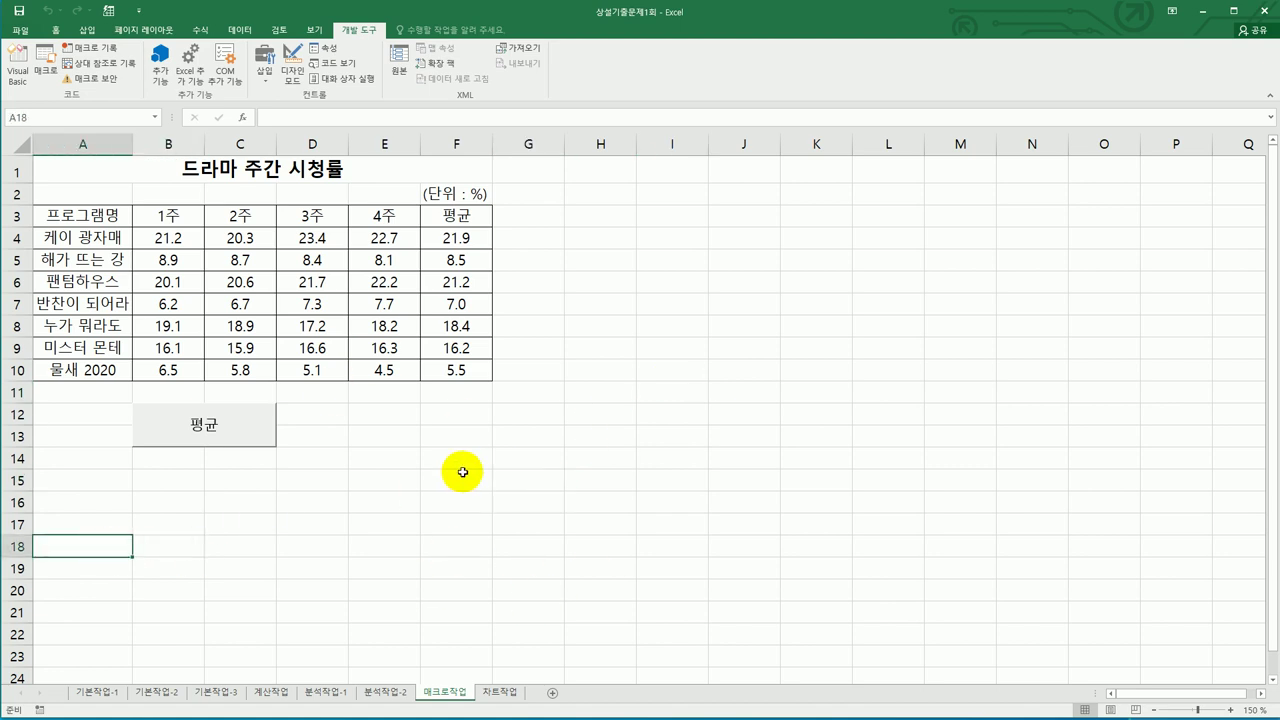
{"action": "left_click", "coordinate": [600, 497]}
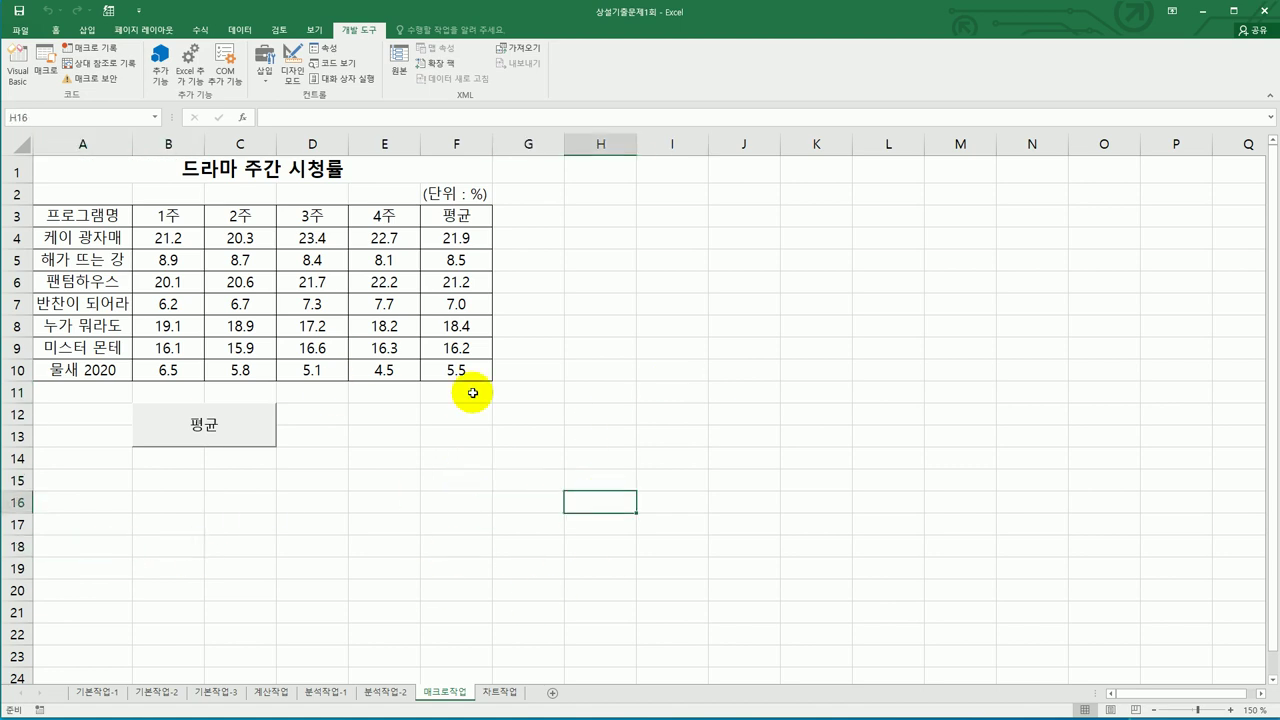
Step: Start recording a new macro named 서식 in the current workbook
{"action": "left_click", "coordinate": [97, 52]}
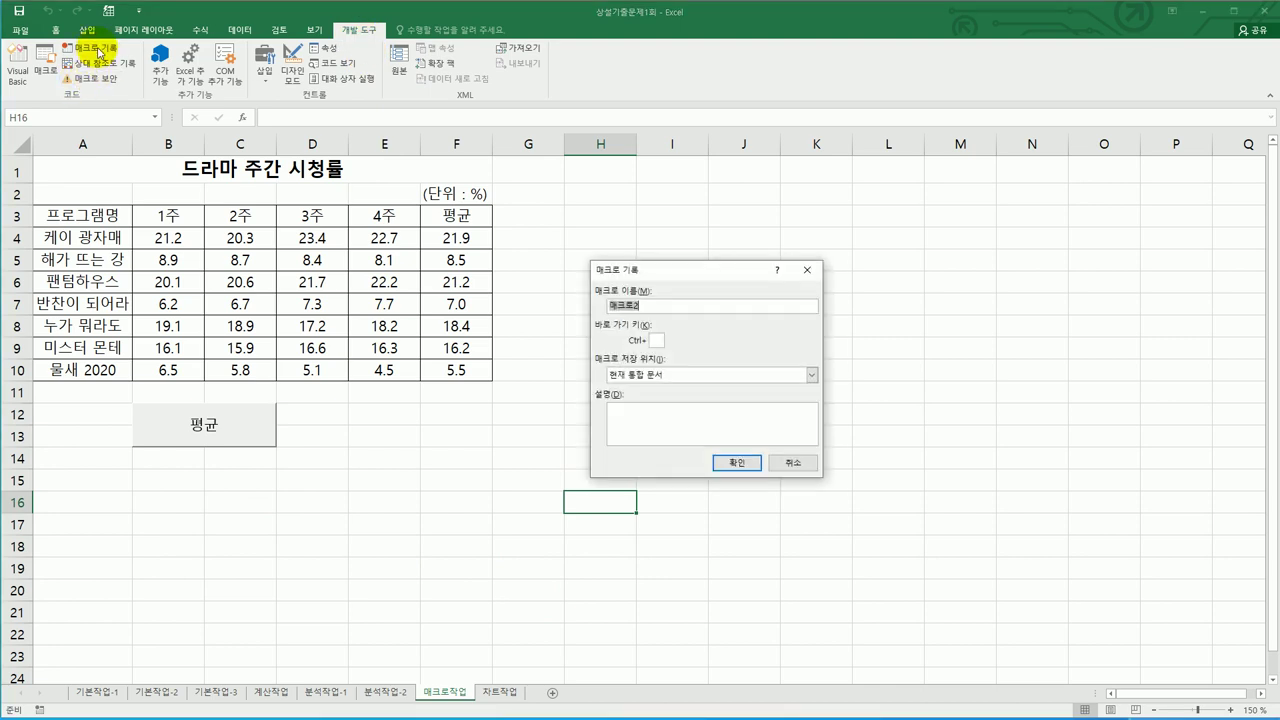
{"action": "type", "text": "서식"}
{"action": "left_click", "coordinate": [734, 463]}
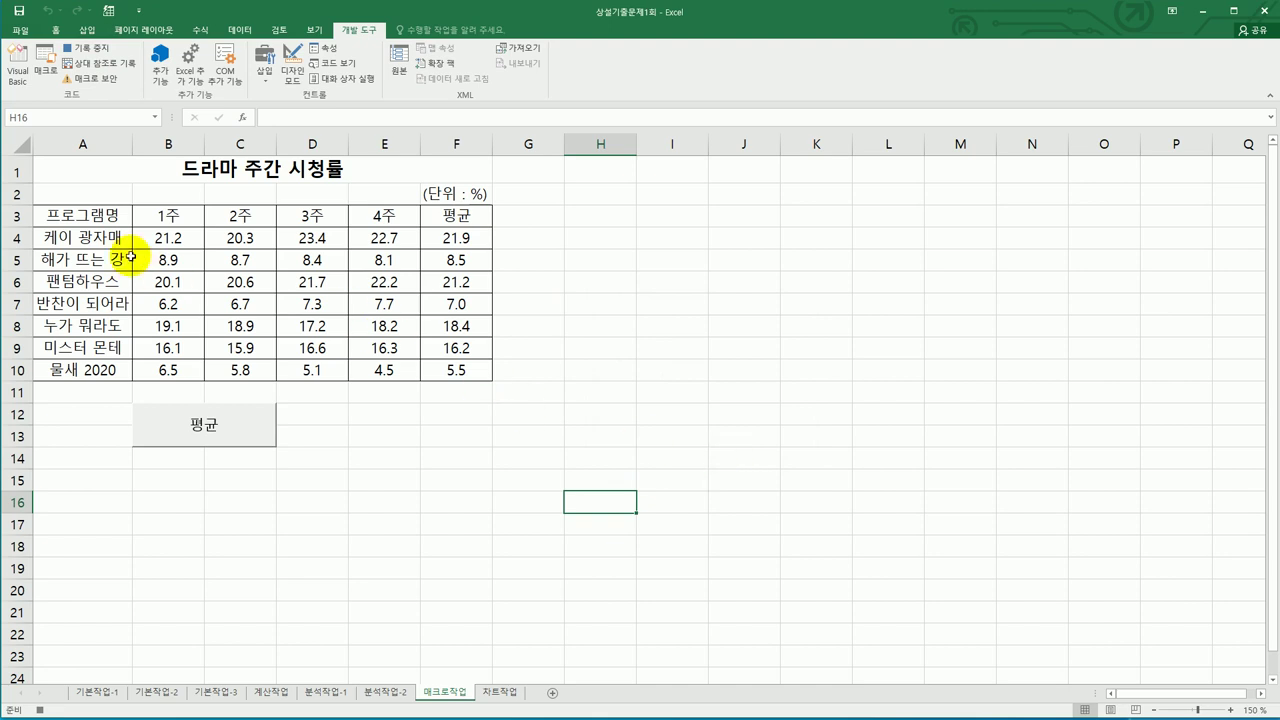
Step: Set the font color of the header cells A3:F3 to the standard yellow
{"action": "left_click_drag", "start_coordinate": [79, 217], "coordinate": [433, 219]}
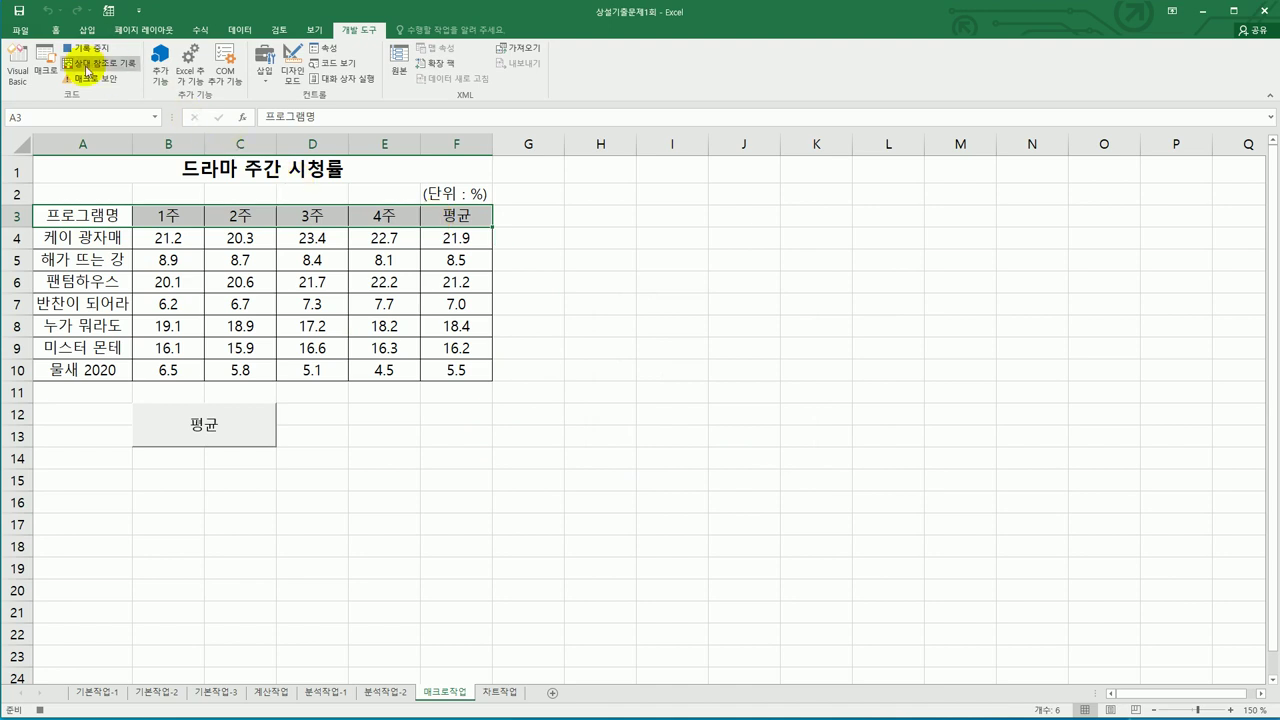
{"action": "left_click", "coordinate": [55, 30]}
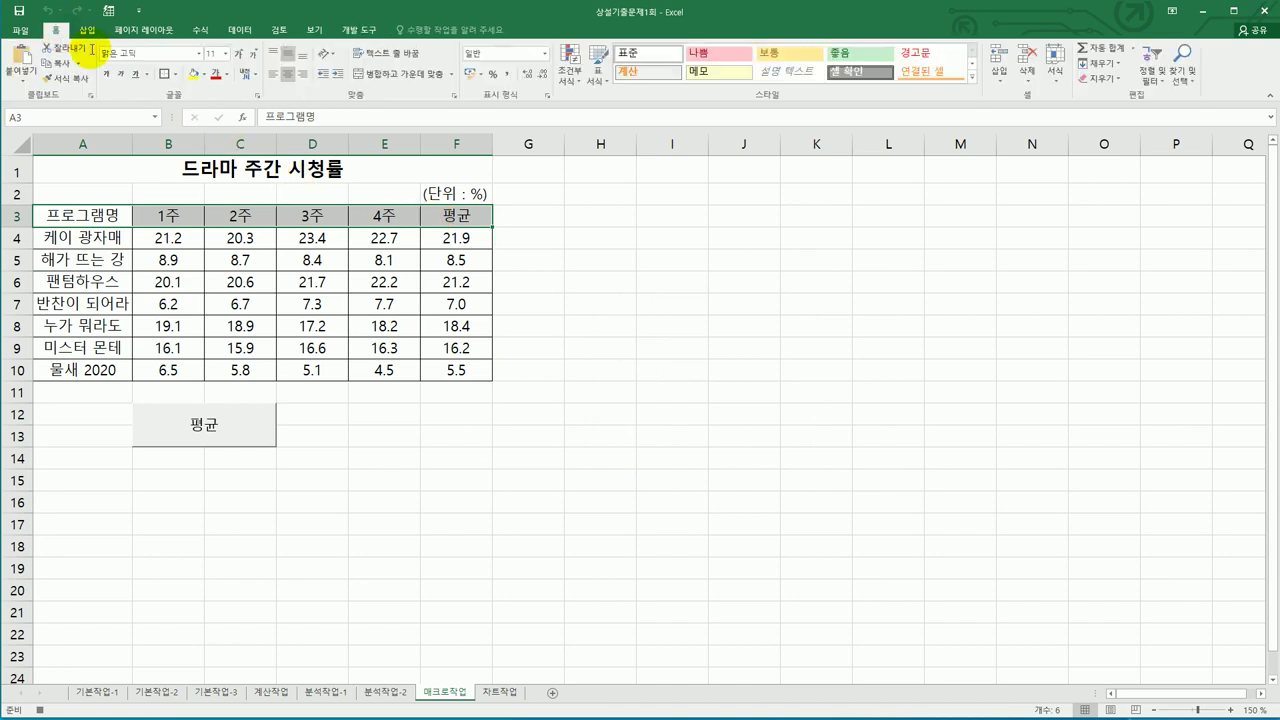
{"action": "left_click", "coordinate": [226, 78]}
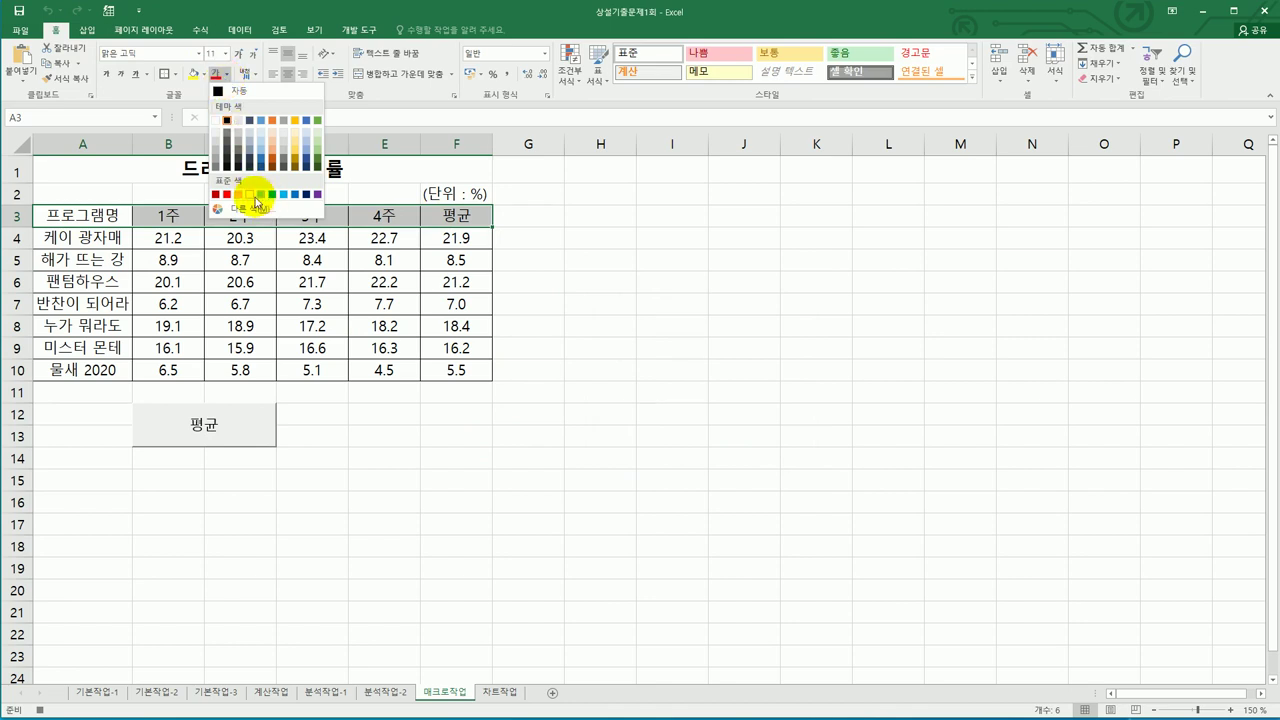
{"action": "left_click", "coordinate": [250, 195]}
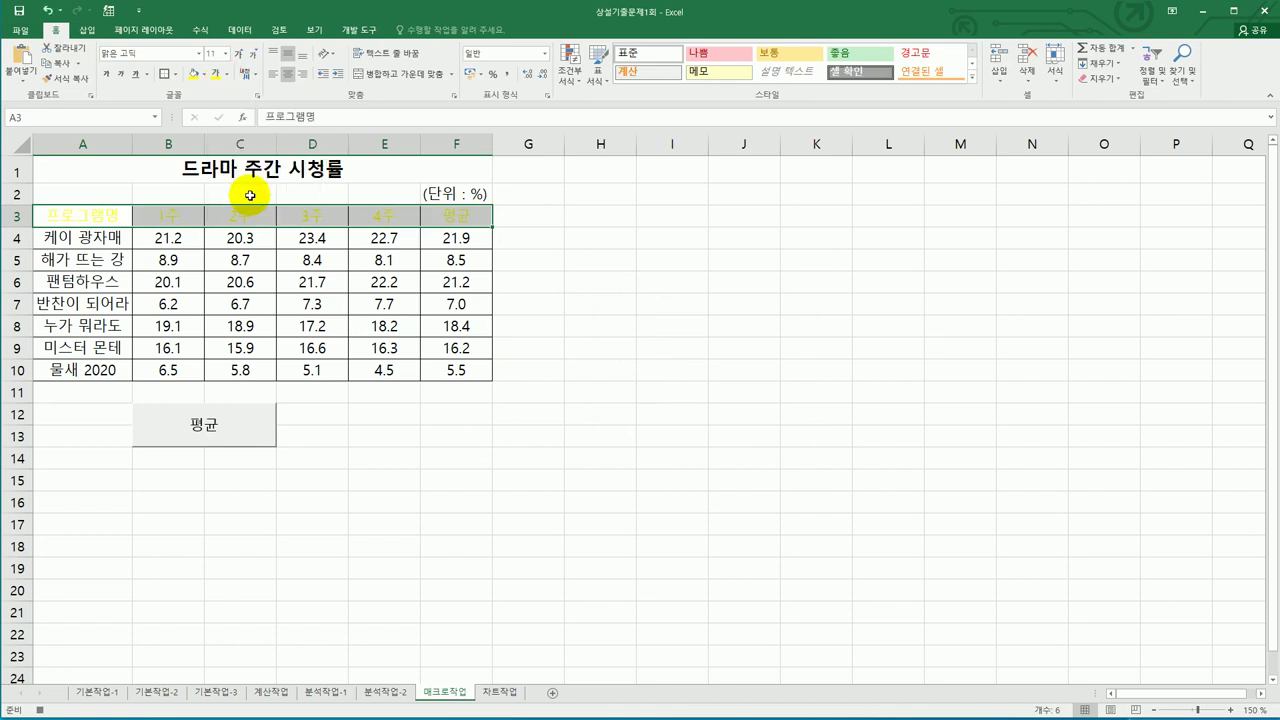
Step: Fill the header cells A3:F3 with the standard red and stop recording the 서식 macro
{"action": "left_click", "coordinate": [203, 74]}
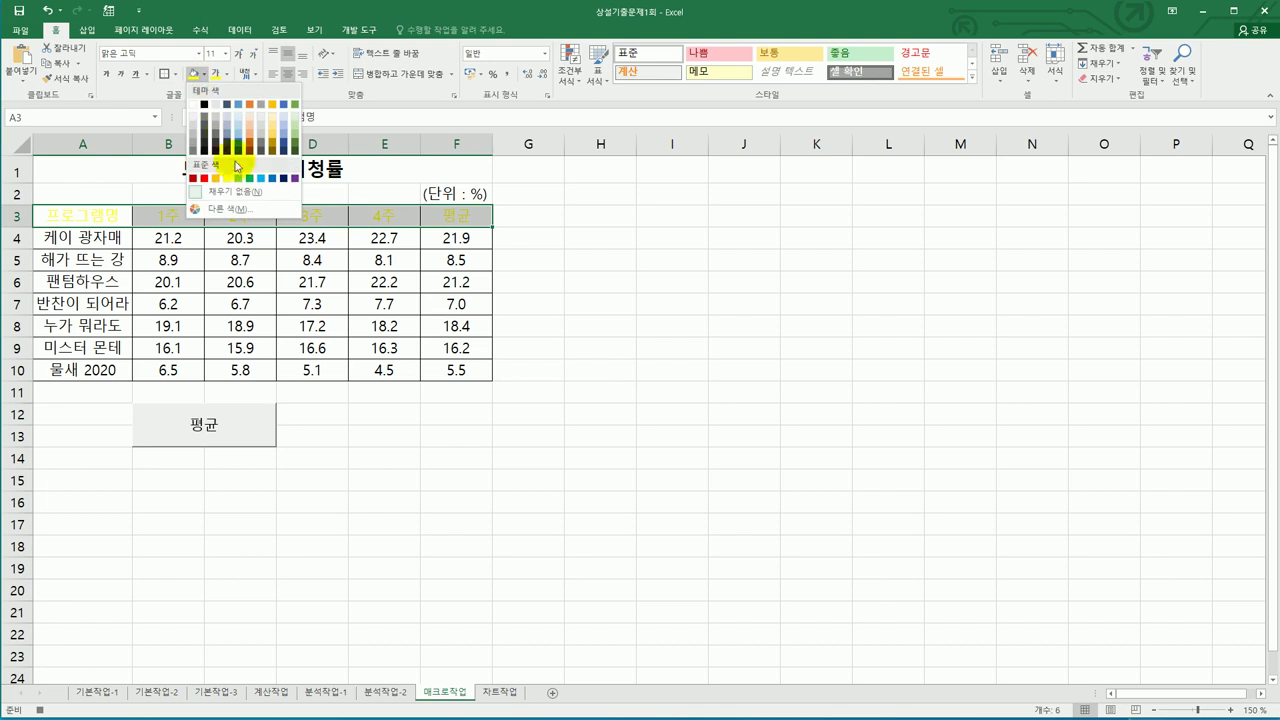
{"action": "left_click", "coordinate": [204, 178]}
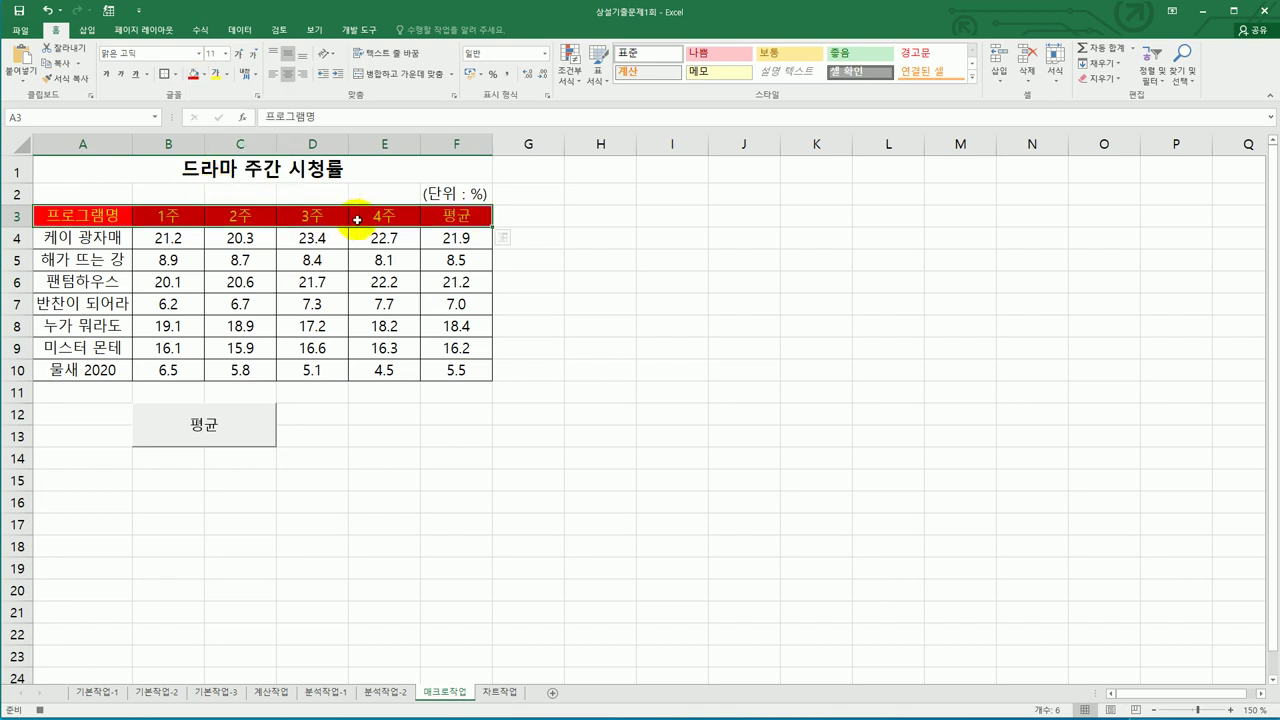
{"action": "left_click", "coordinate": [440, 217]}
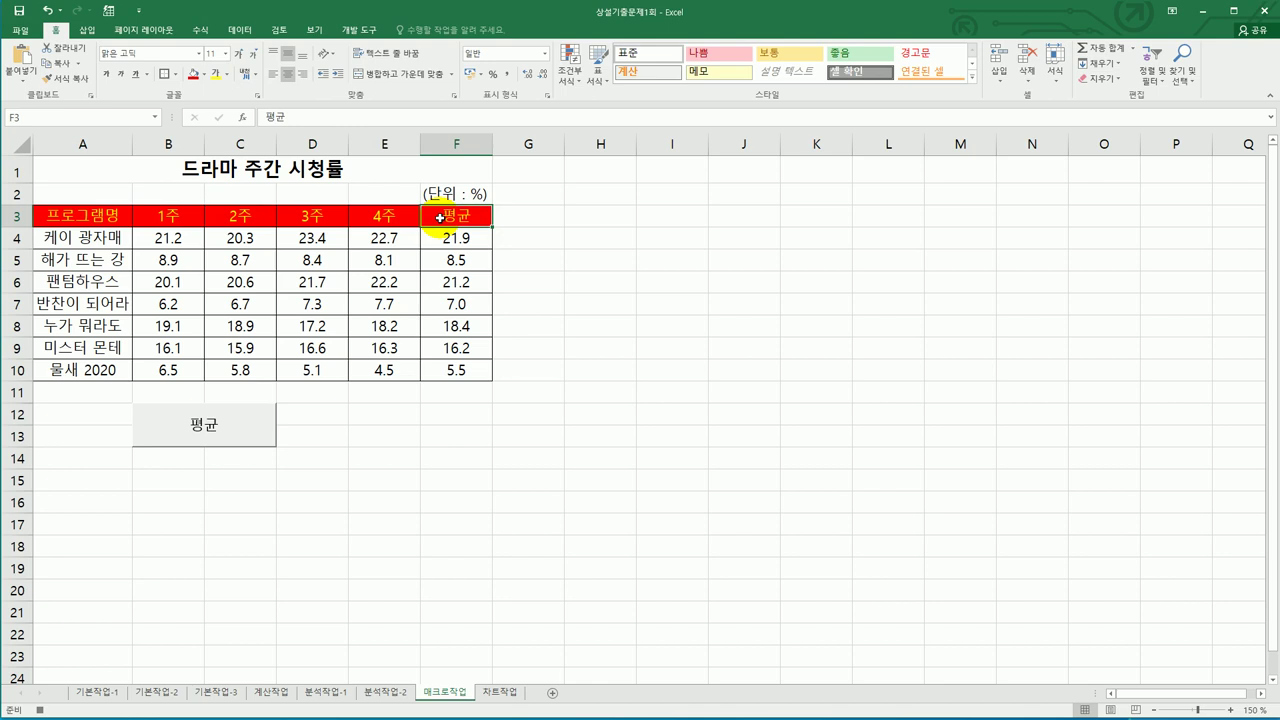
{"action": "left_click", "coordinate": [352, 30]}
{"action": "left_click", "coordinate": [88, 47]}
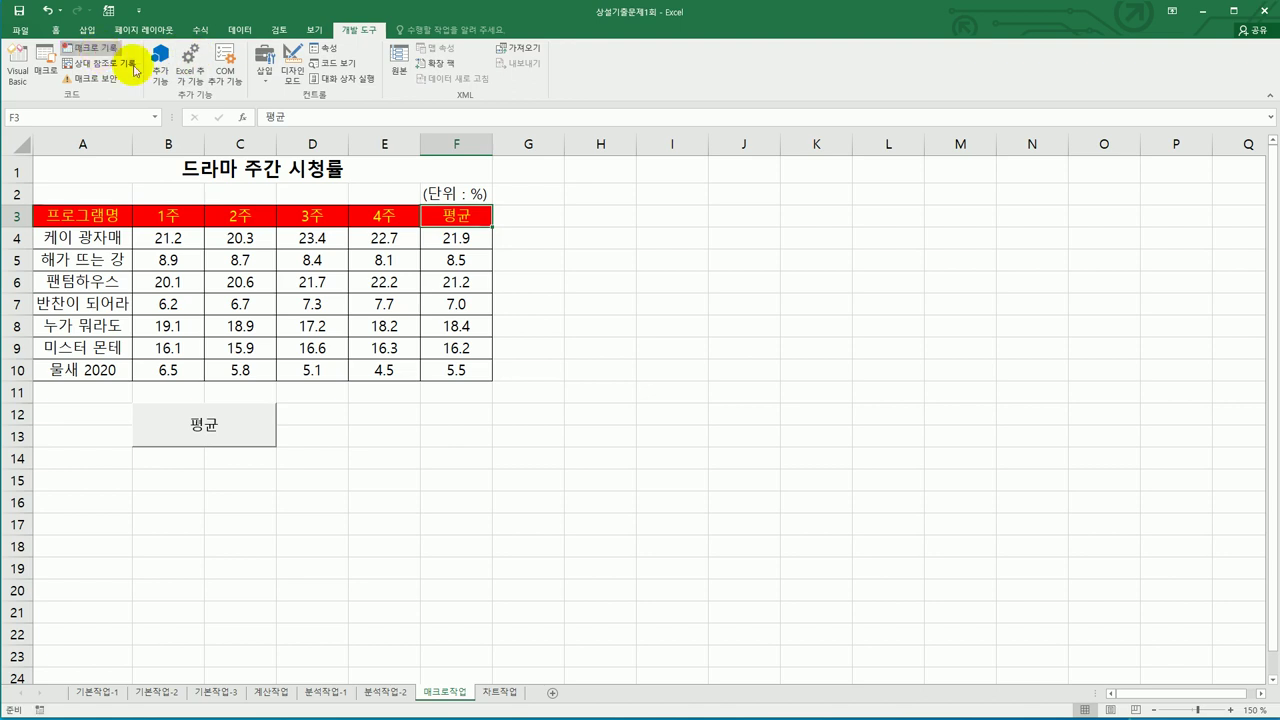
{"action": "left_click", "coordinate": [557, 484]}
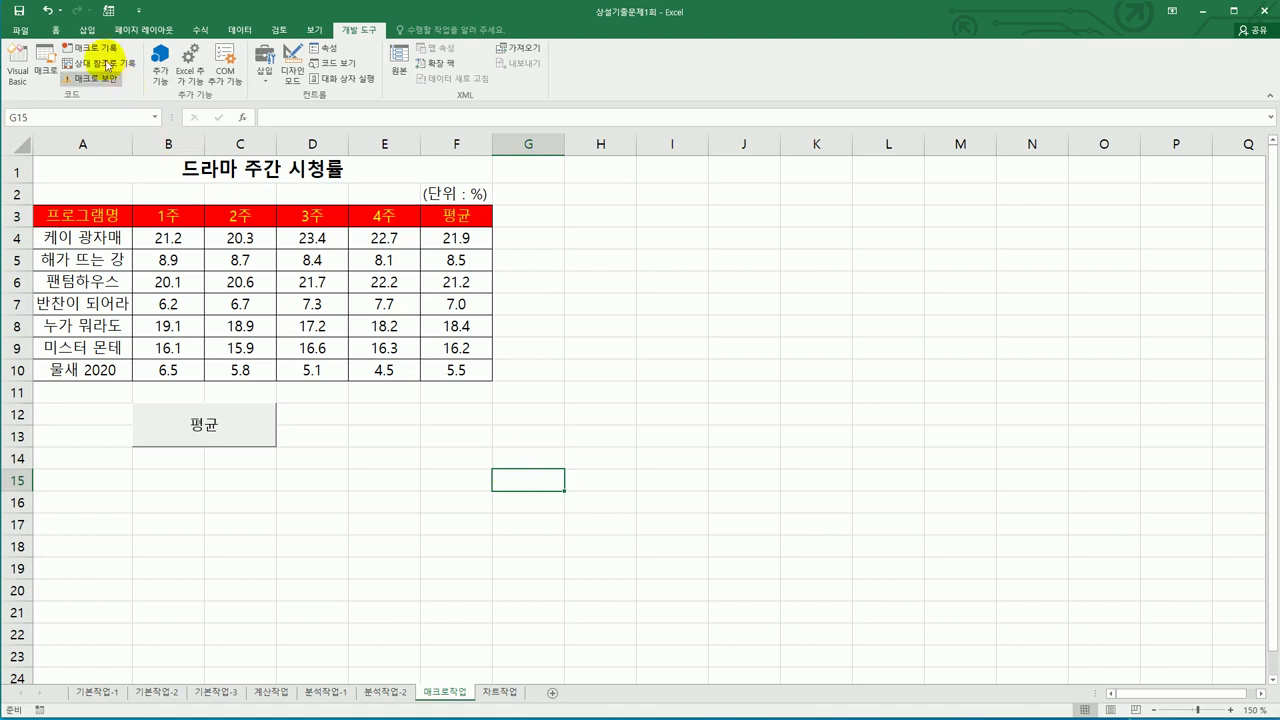
Step: Draw a pentagon block arrow about 3.8 cm wide and 1.15 cm high over cells E12:F13
{"action": "left_click", "coordinate": [90, 30]}
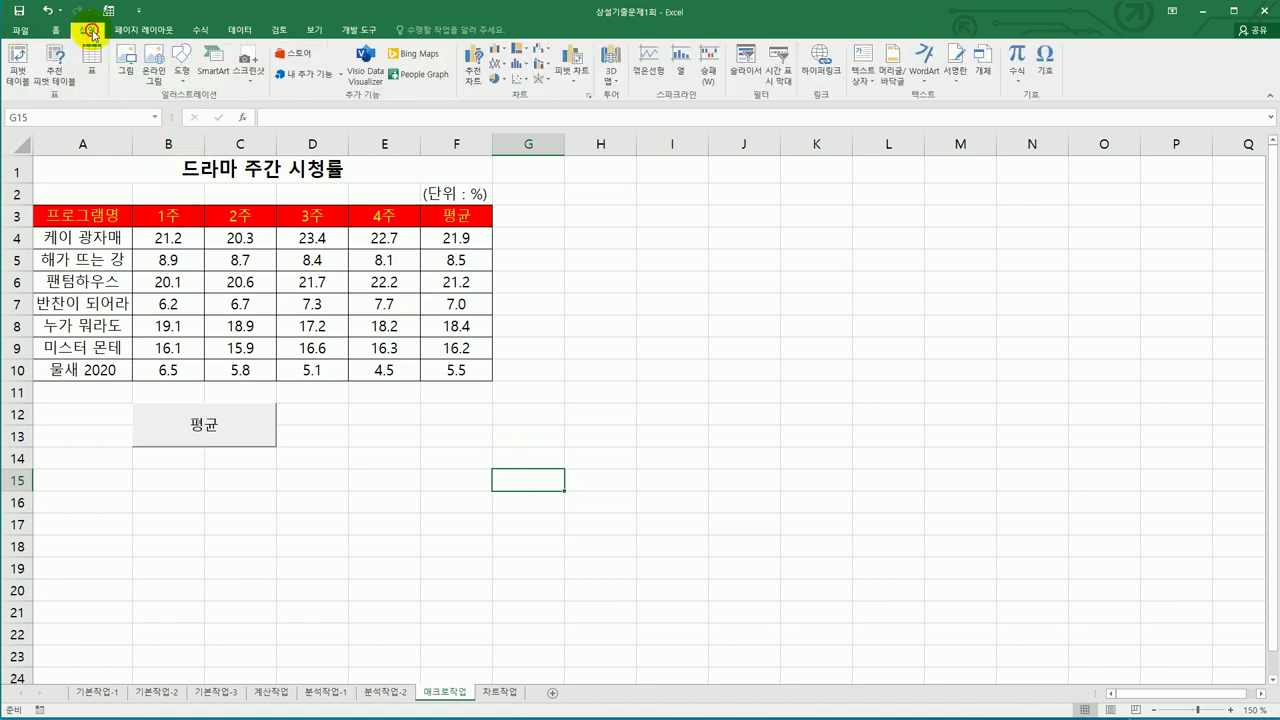
{"action": "left_click", "coordinate": [183, 62]}
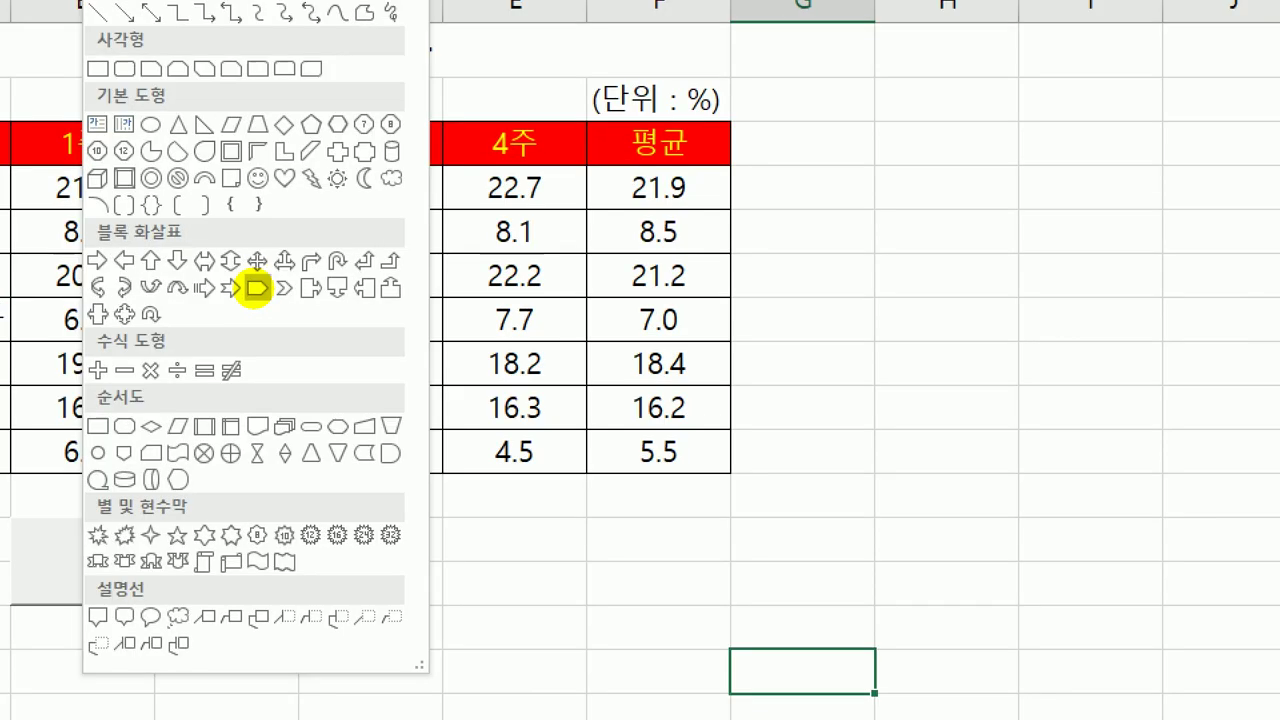
{"action": "mouse_move", "coordinate": [266, 294]}
{"action": "left_mouse_down"}
{"action": "mouse_move", "coordinate": [257, 263]}
{"action": "mouse_move", "coordinate": [268, 300]}
{"action": "left_mouse_up"}
{"action": "key", "text": "Escape"}
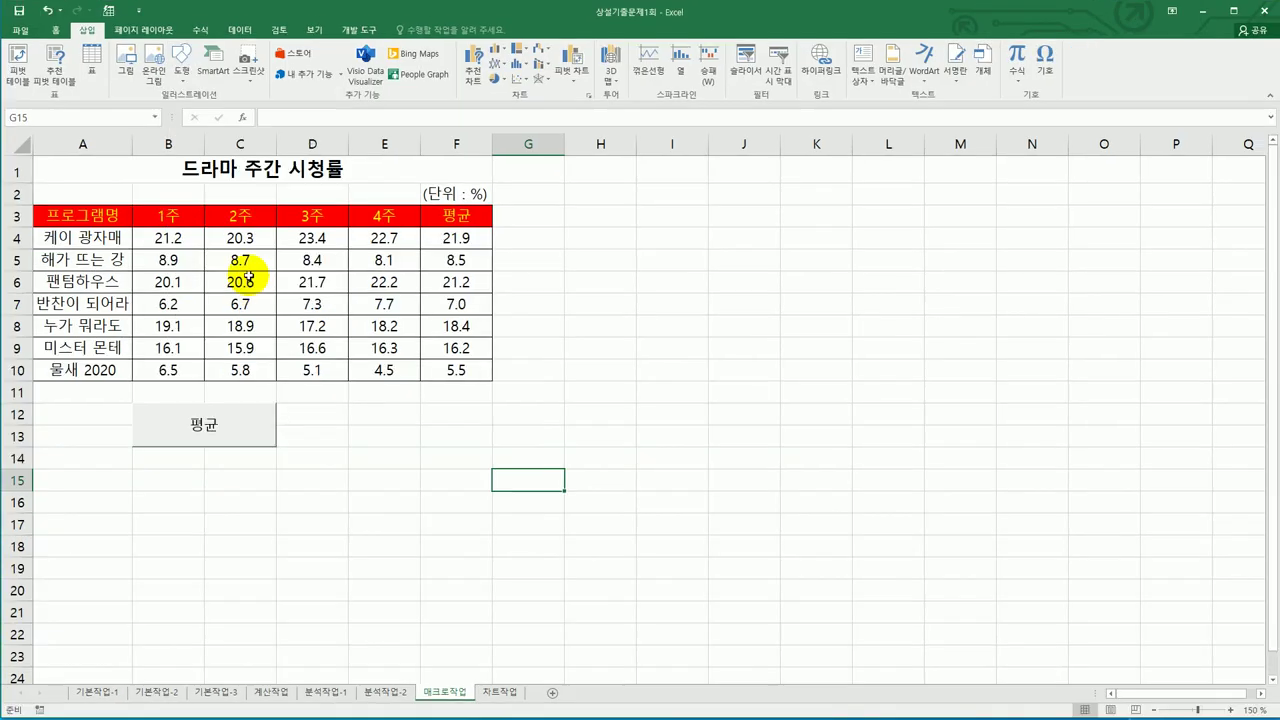
{"action": "left_click", "coordinate": [186, 87]}
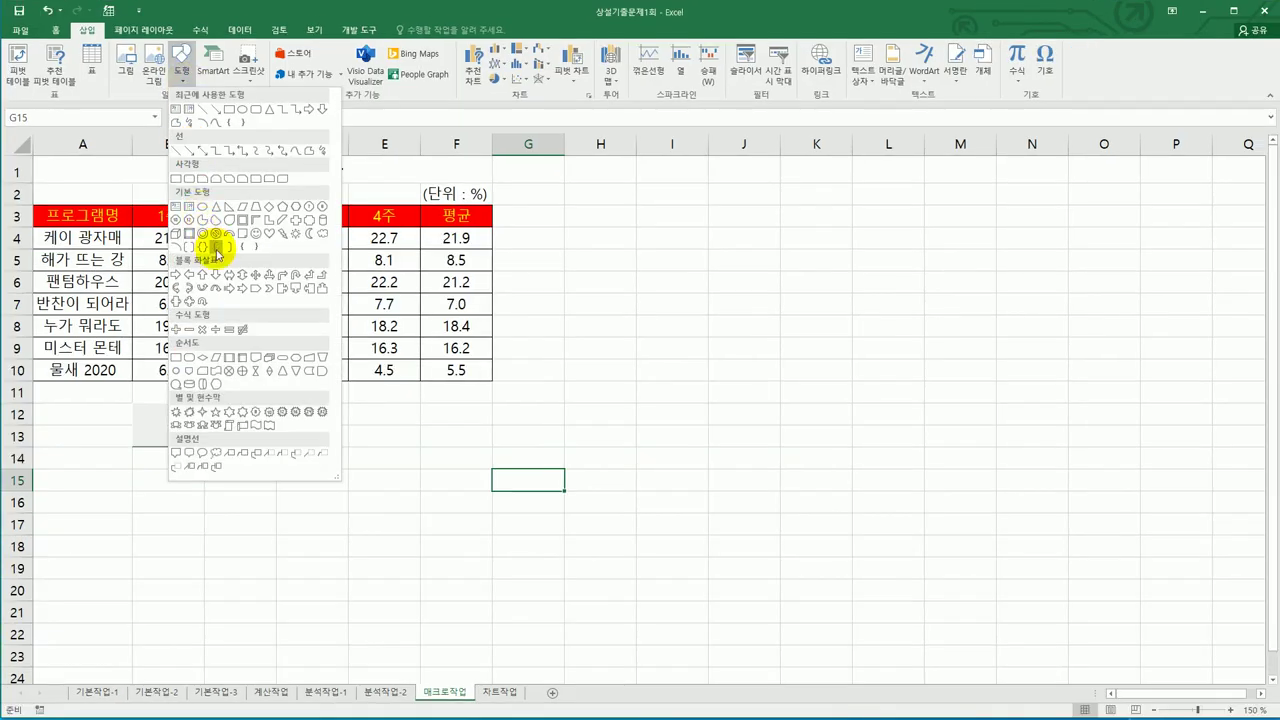
{"action": "left_click", "coordinate": [252, 290]}
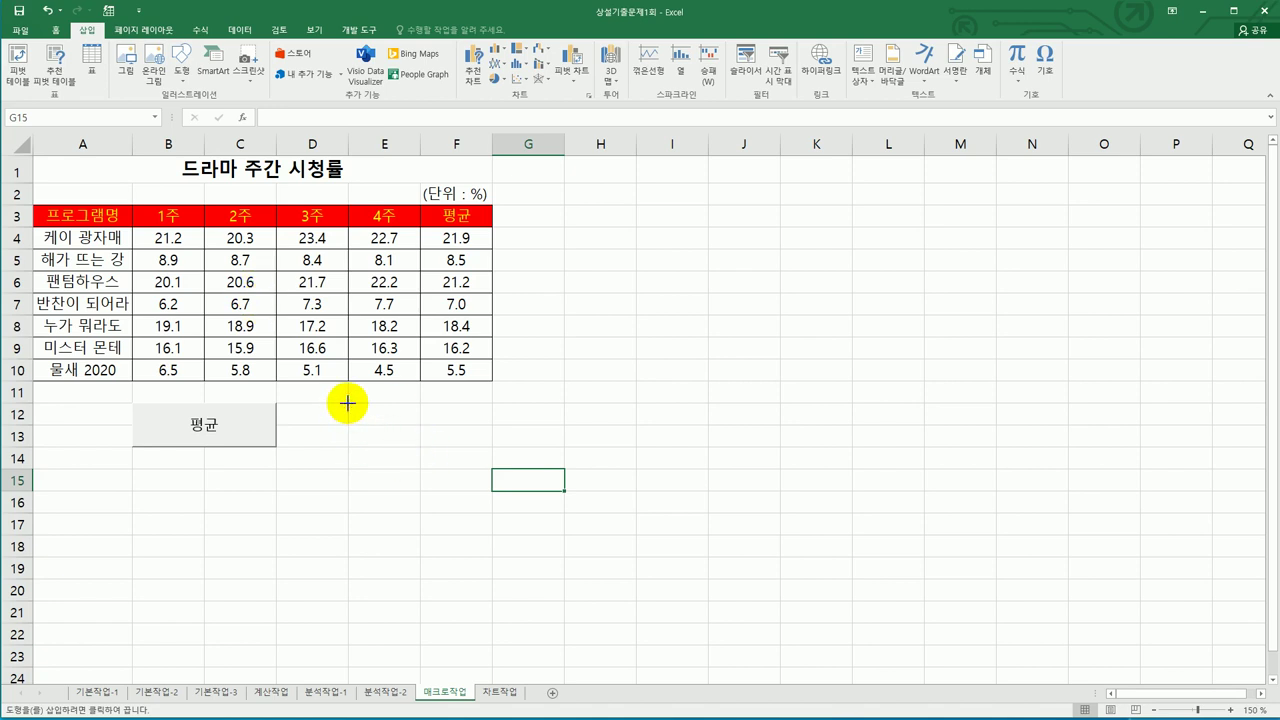
{"action": "left_click_drag", "start_coordinate": [347, 403], "coordinate": [468, 446]}
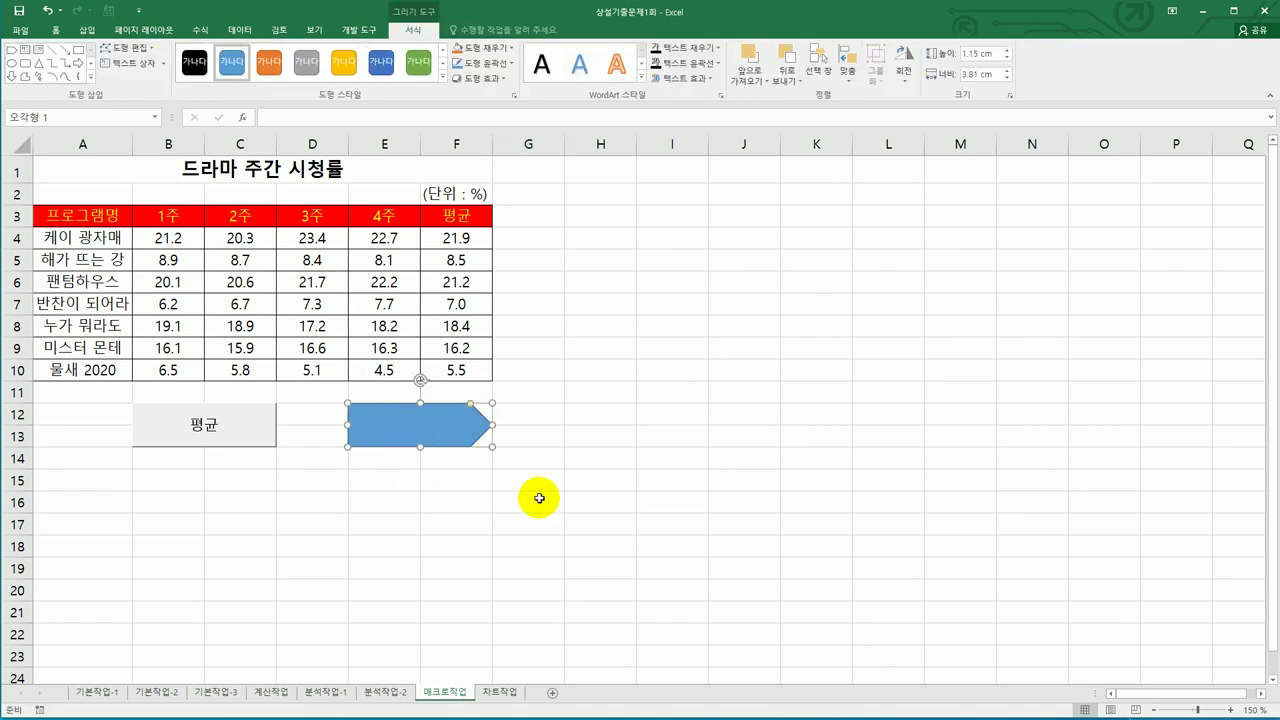
Step: Label the pentagon shape 서식 and assign the 서식 macro to it
{"action": "type", "text": "서식"}
{"action": "left_click", "coordinate": [468, 428]}
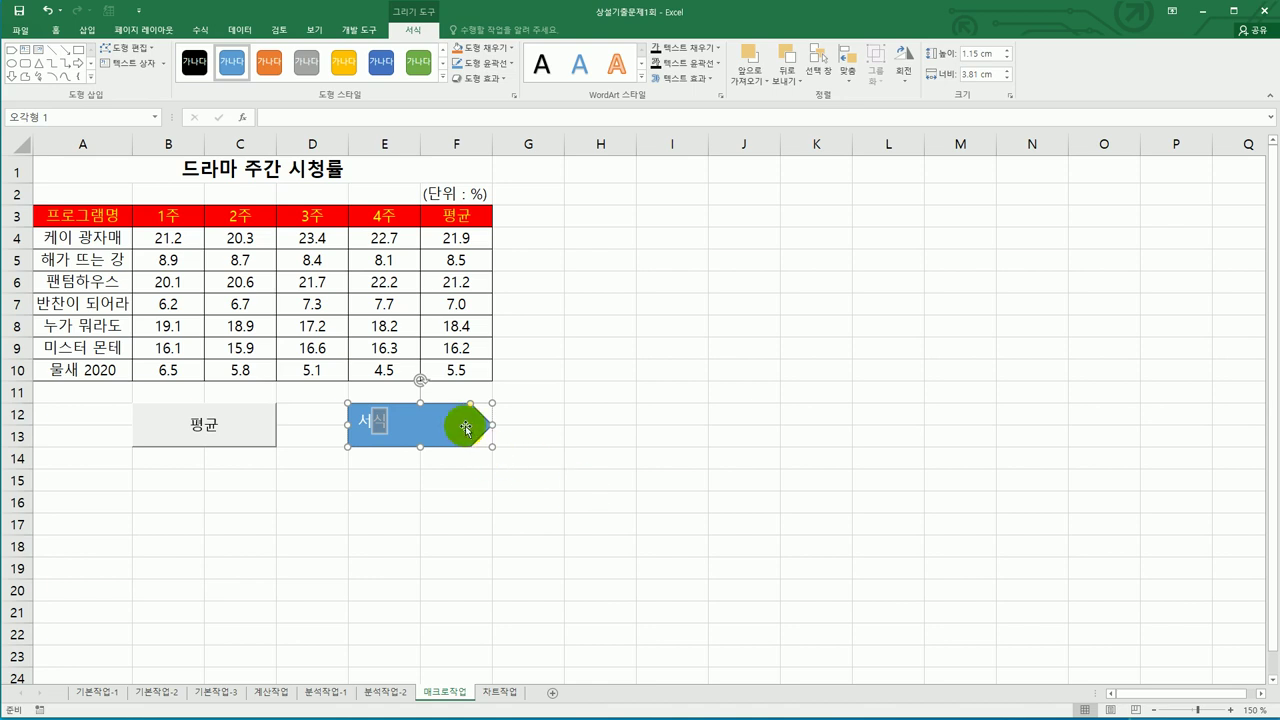
{"action": "right_click", "coordinate": [466, 429]}
{"action": "left_click", "coordinate": [543, 603]}
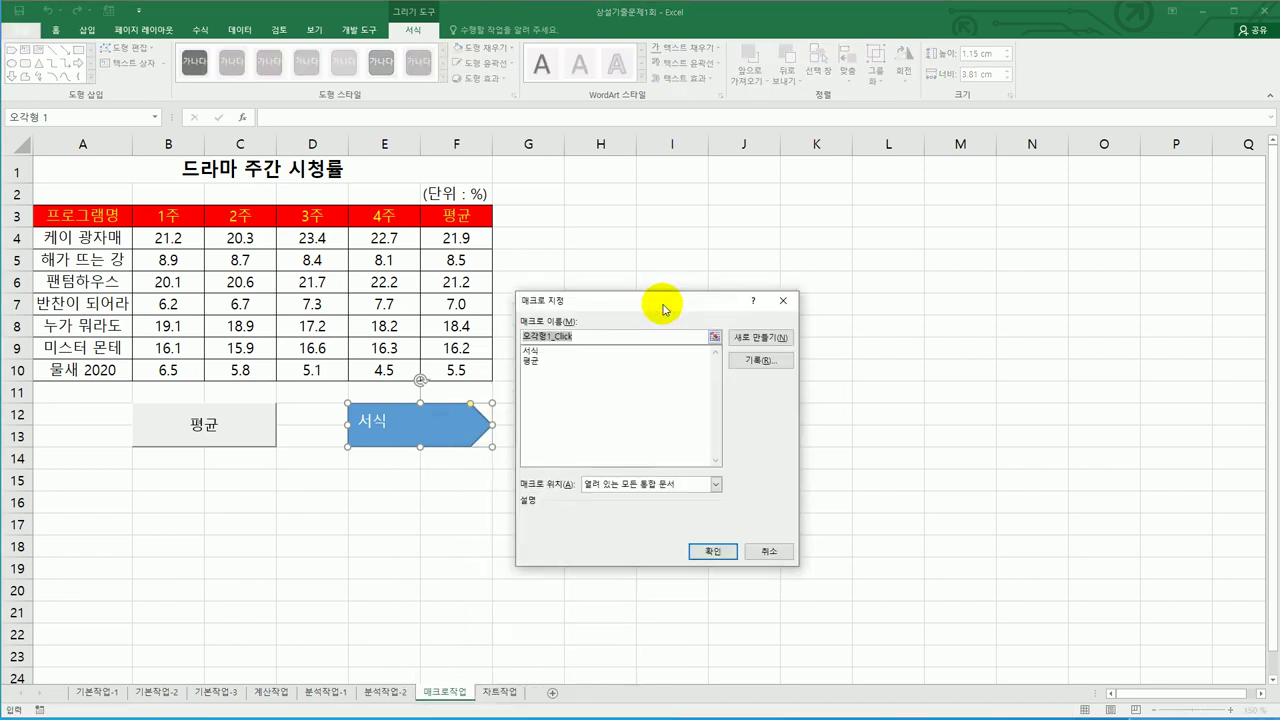
{"action": "left_click", "coordinate": [569, 354]}
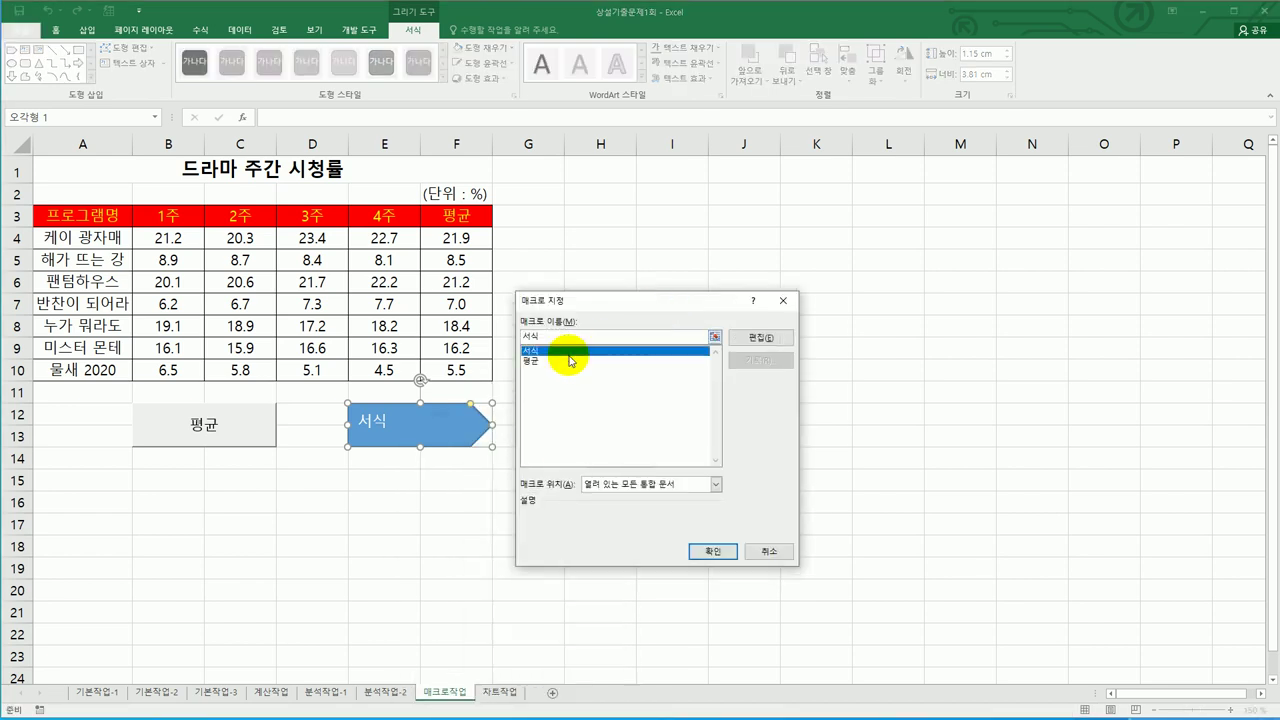
{"action": "left_click", "coordinate": [712, 551]}
{"action": "left_click", "coordinate": [717, 544]}
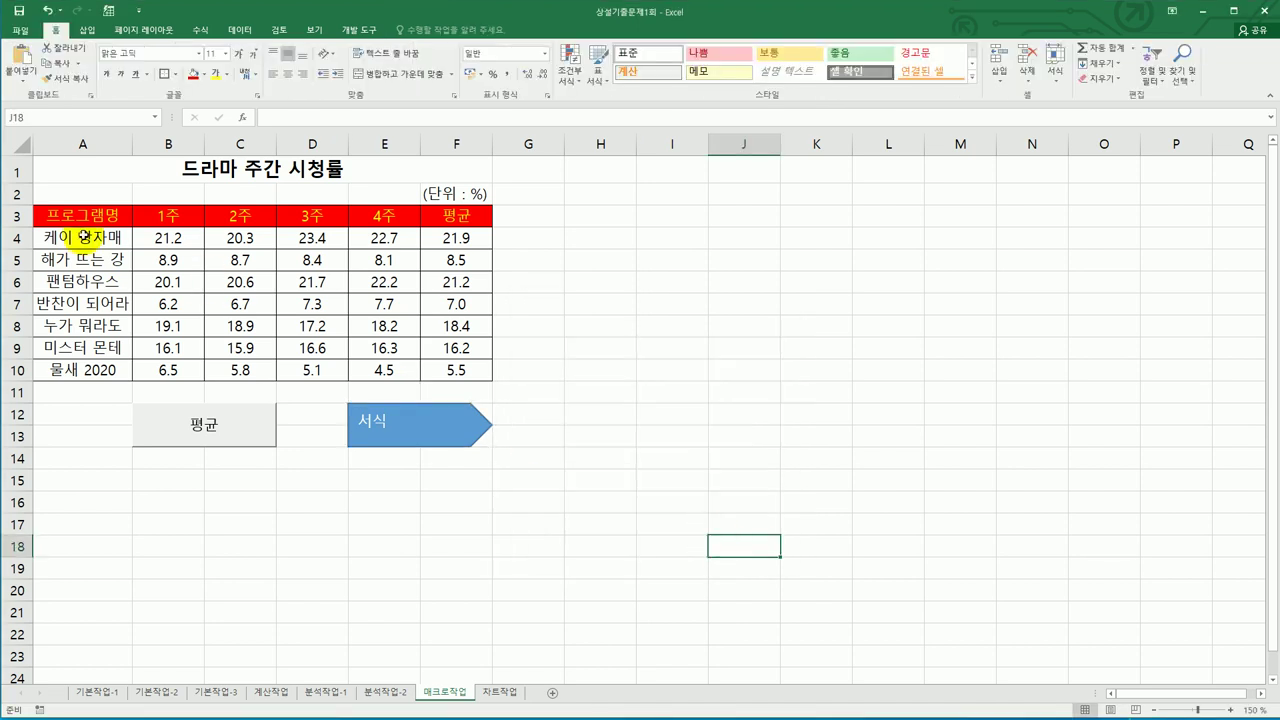
Step: Reset the header cells A3:F3 to no fill and automatic font color, and run the 서식 macro from its shape to test it
{"action": "left_click_drag", "start_coordinate": [77, 216], "coordinate": [443, 218]}
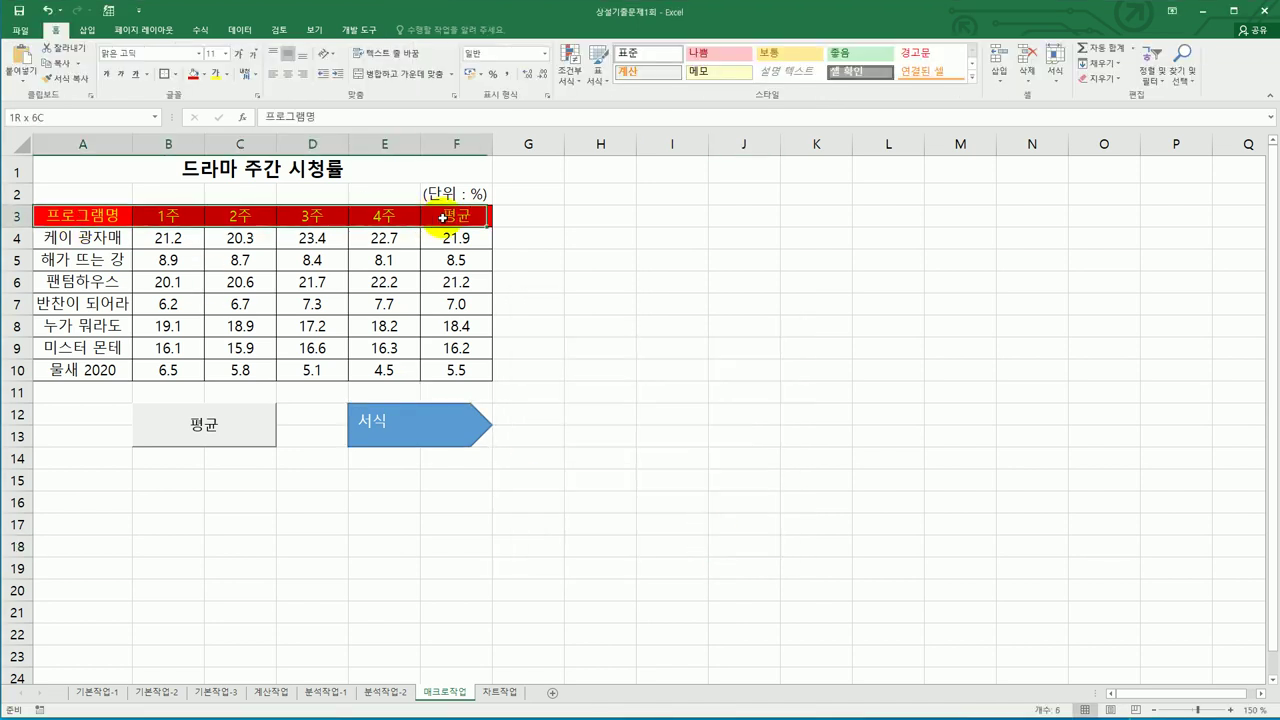
{"action": "left_click", "coordinate": [202, 74]}
{"action": "left_click", "coordinate": [230, 191]}
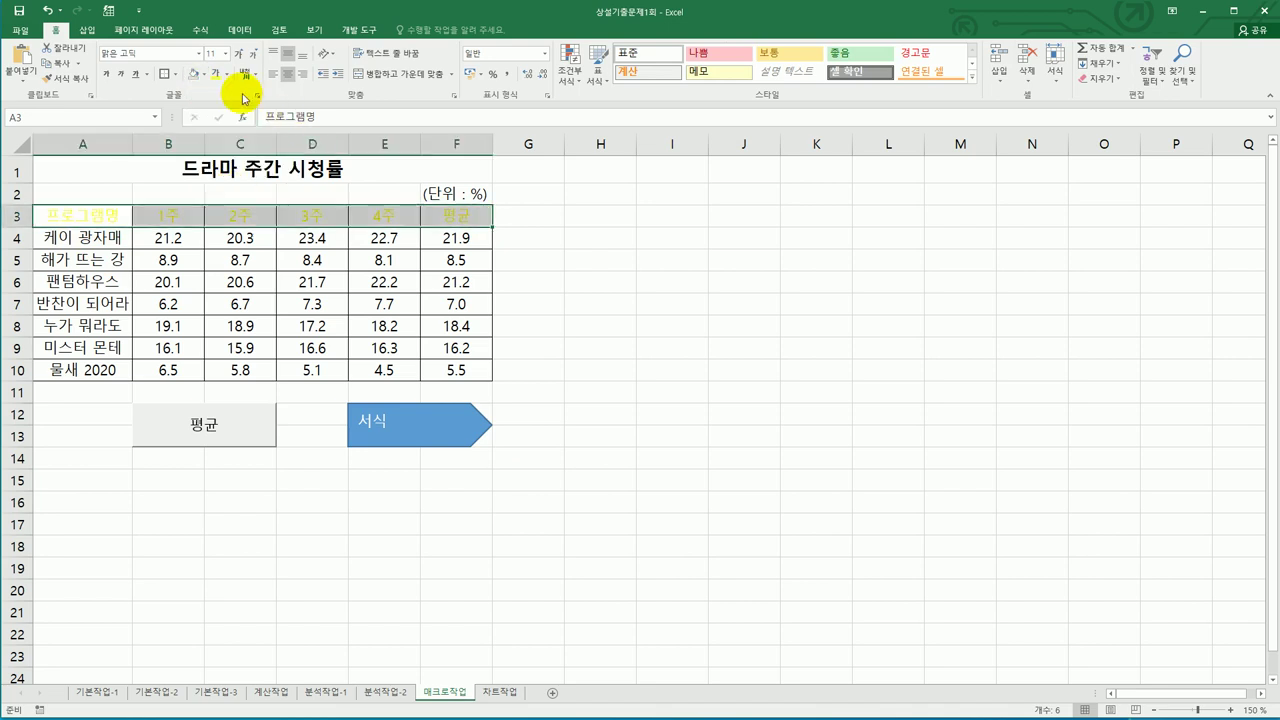
{"action": "left_click", "coordinate": [226, 78]}
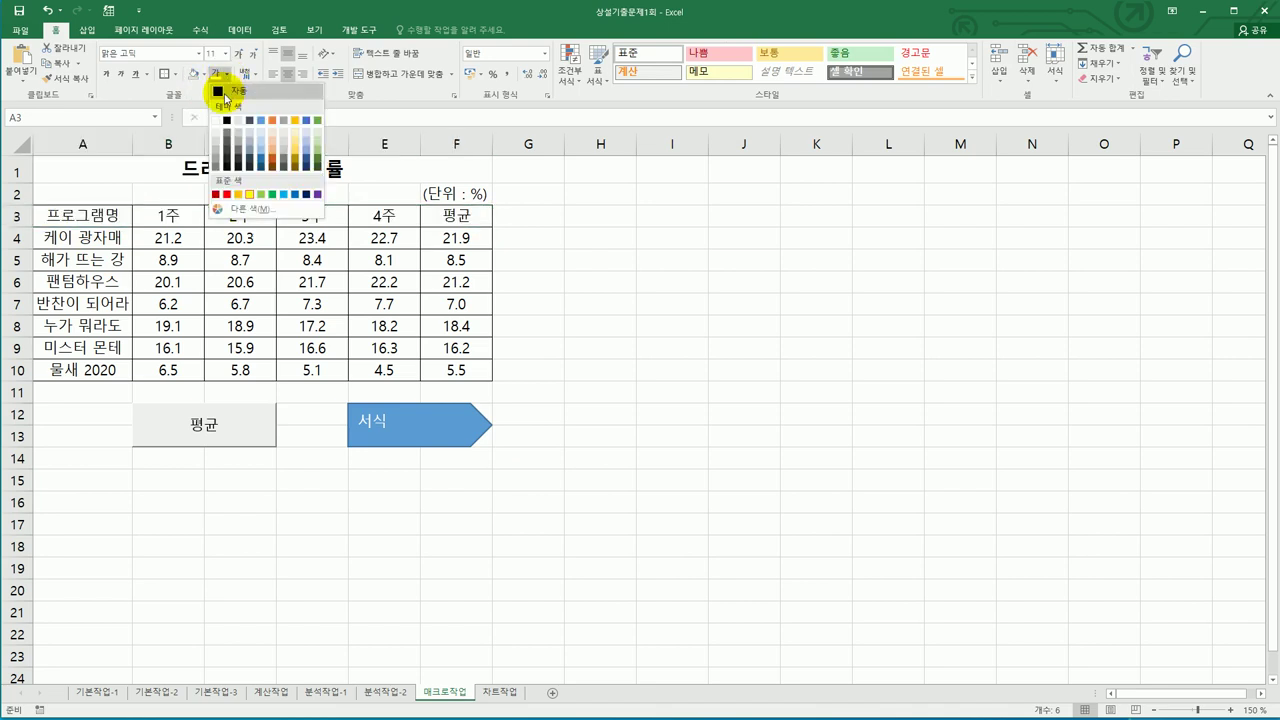
{"action": "left_click", "coordinate": [222, 91]}
{"action": "left_click", "coordinate": [590, 391]}
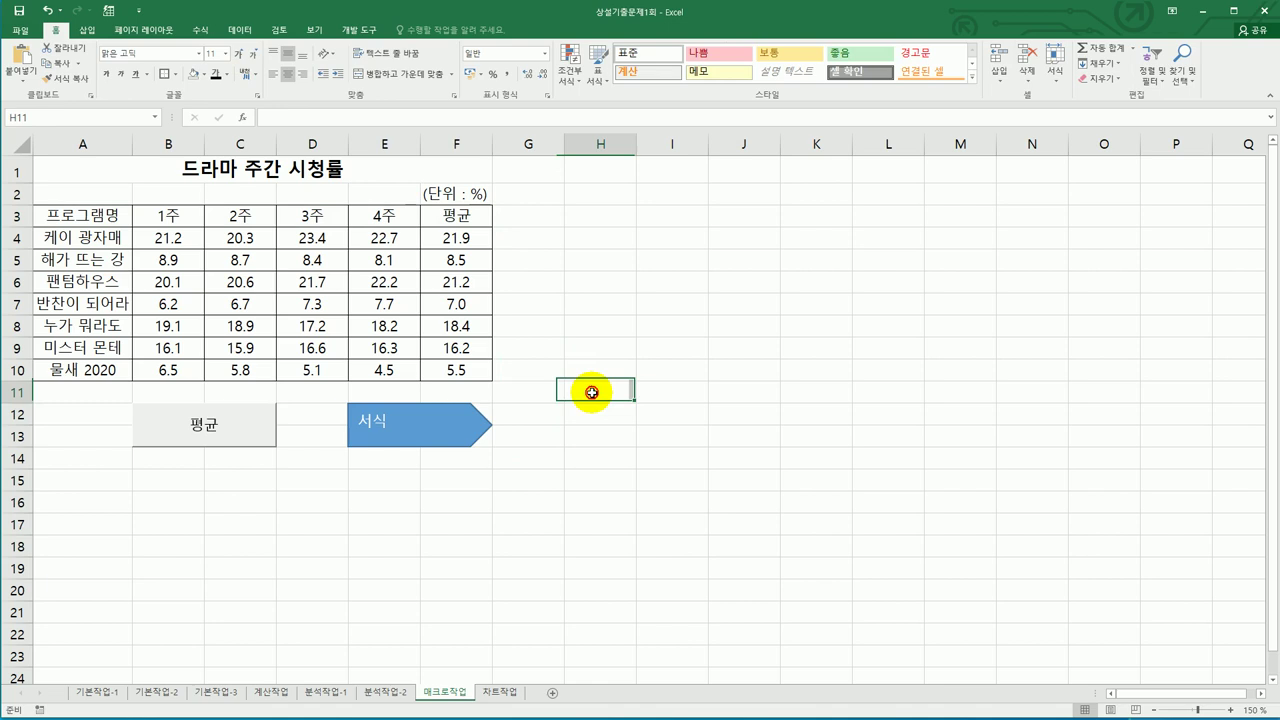
{"action": "left_click", "coordinate": [383, 437]}
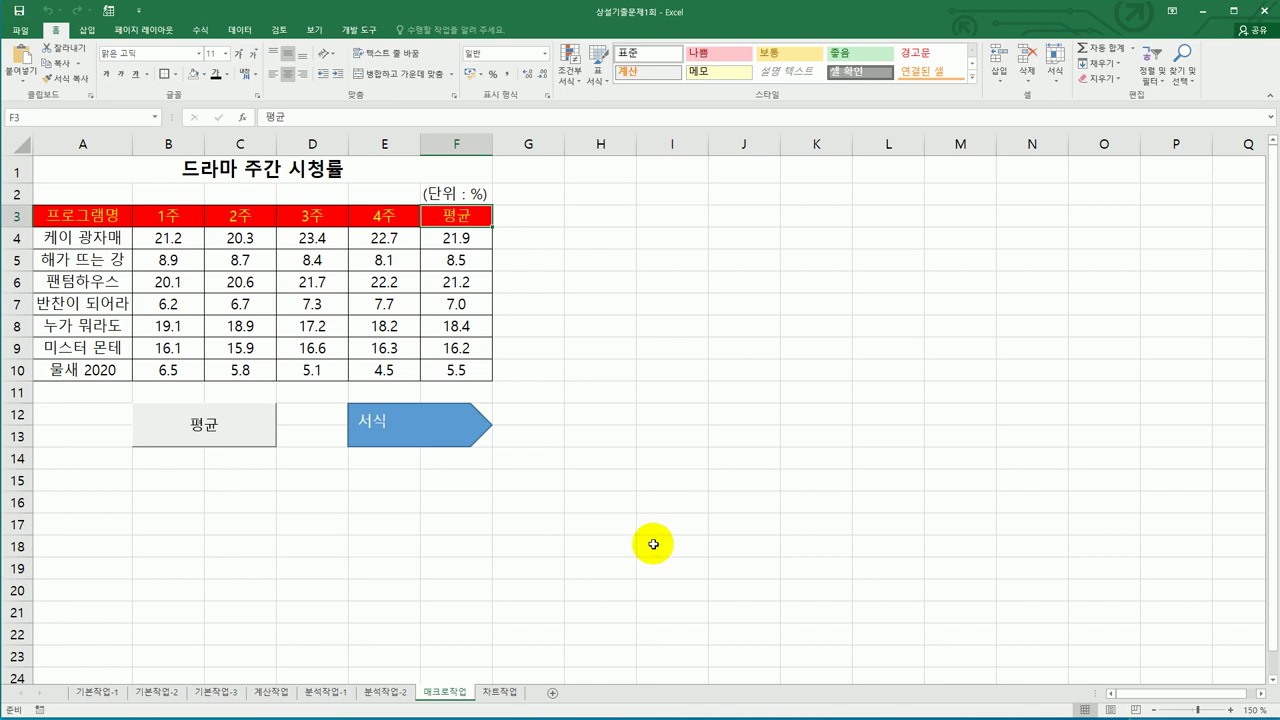
Step: Delete the 판매단가 series from the chart on the 차트작업 sheet
{"action": "left_click", "coordinate": [512, 692]}
{"action": "left_click", "coordinate": [713, 547]}
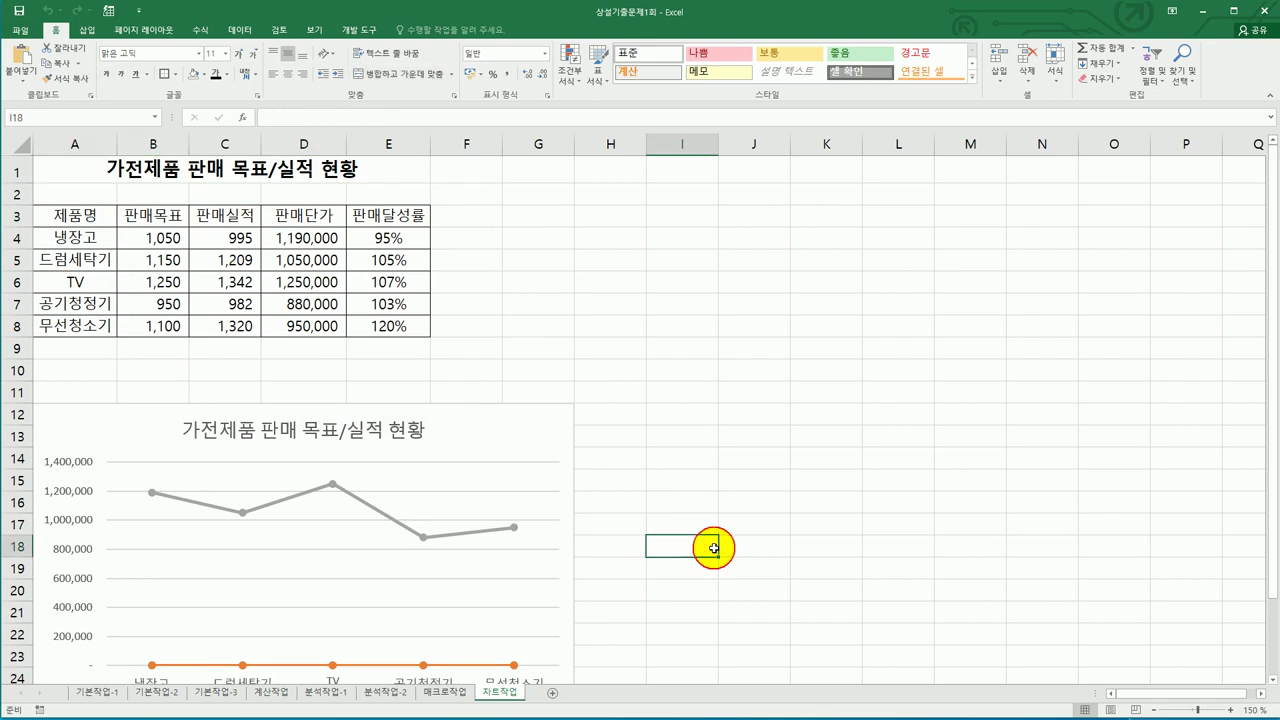
{"action": "scroll", "coordinate": [713, 547], "scroll_direction": "down", "scroll_amount": 2}
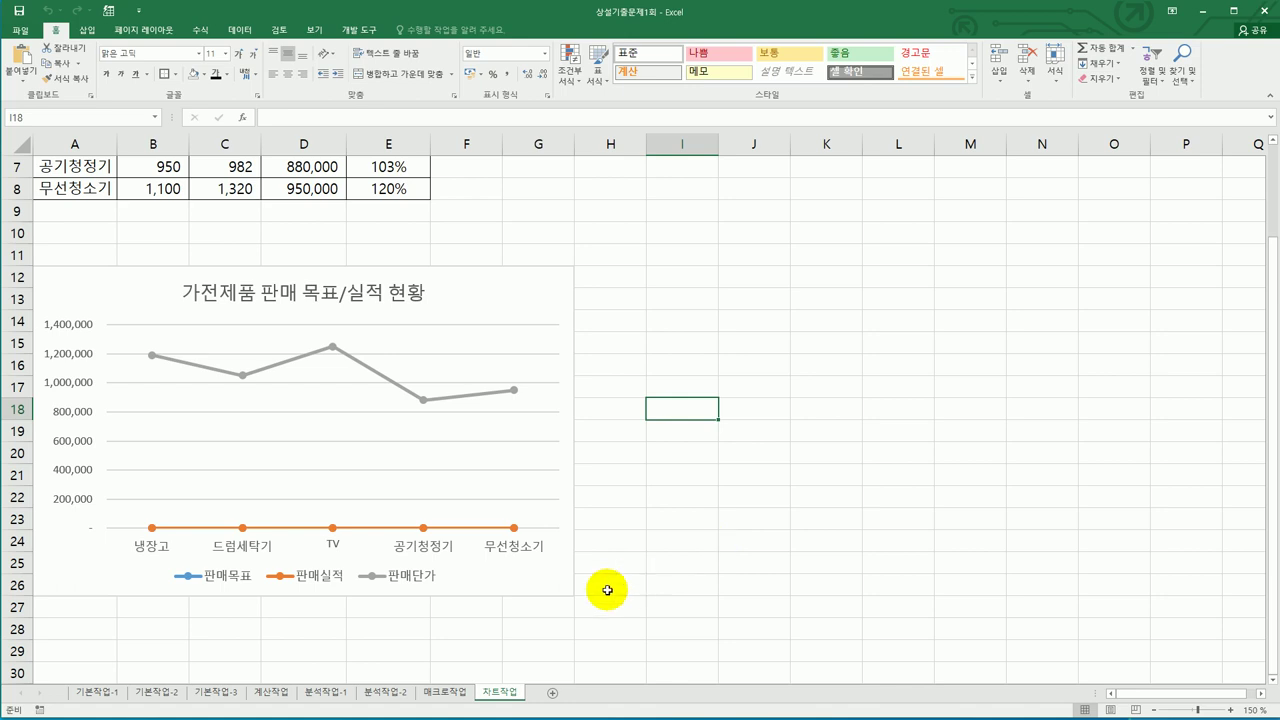
{"action": "left_click", "coordinate": [334, 347]}
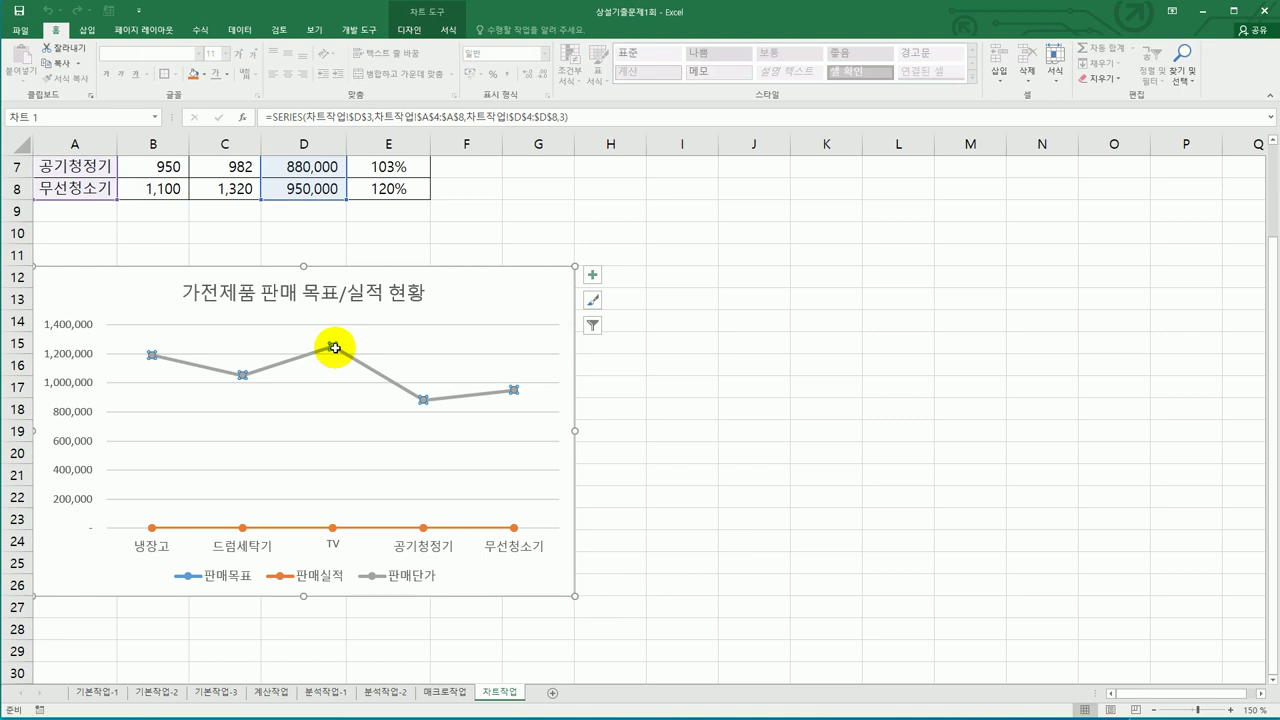
{"action": "key", "text": "Delete"}
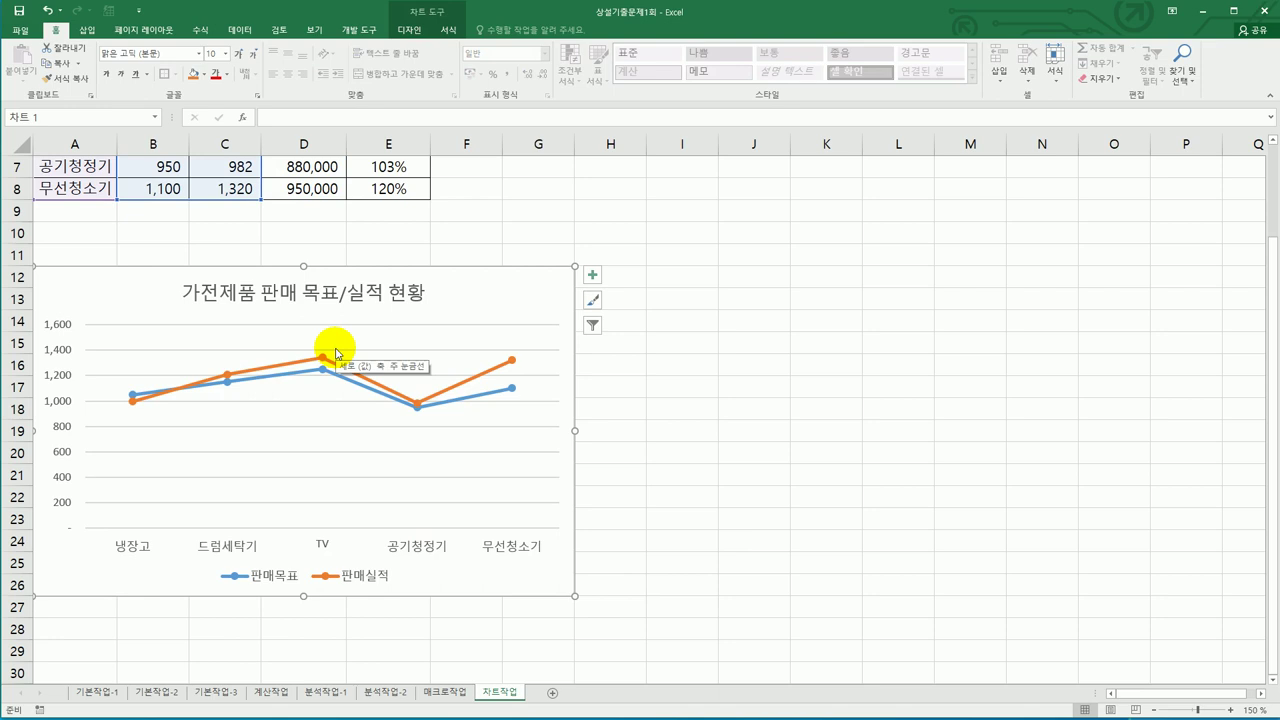
Step: Change the chart type to clustered column (묶은 세로 막대형)
{"action": "right_click", "coordinate": [478, 306]}
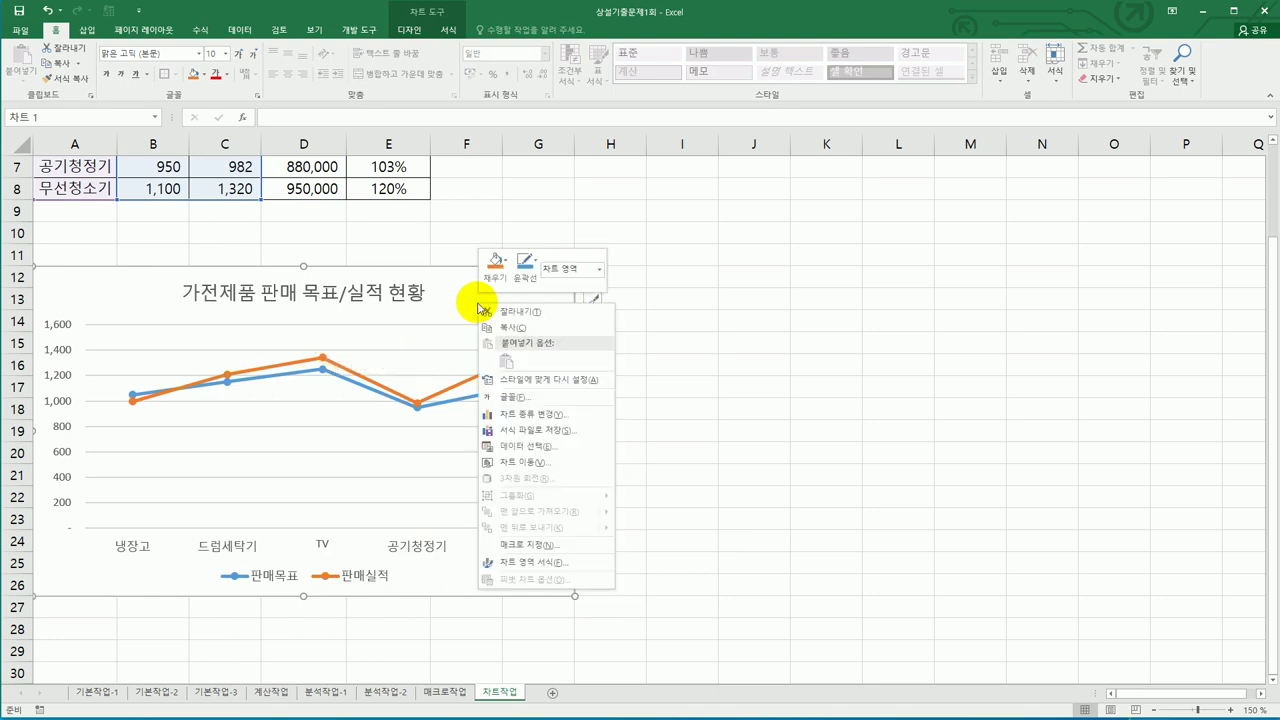
{"action": "left_click", "coordinate": [530, 413]}
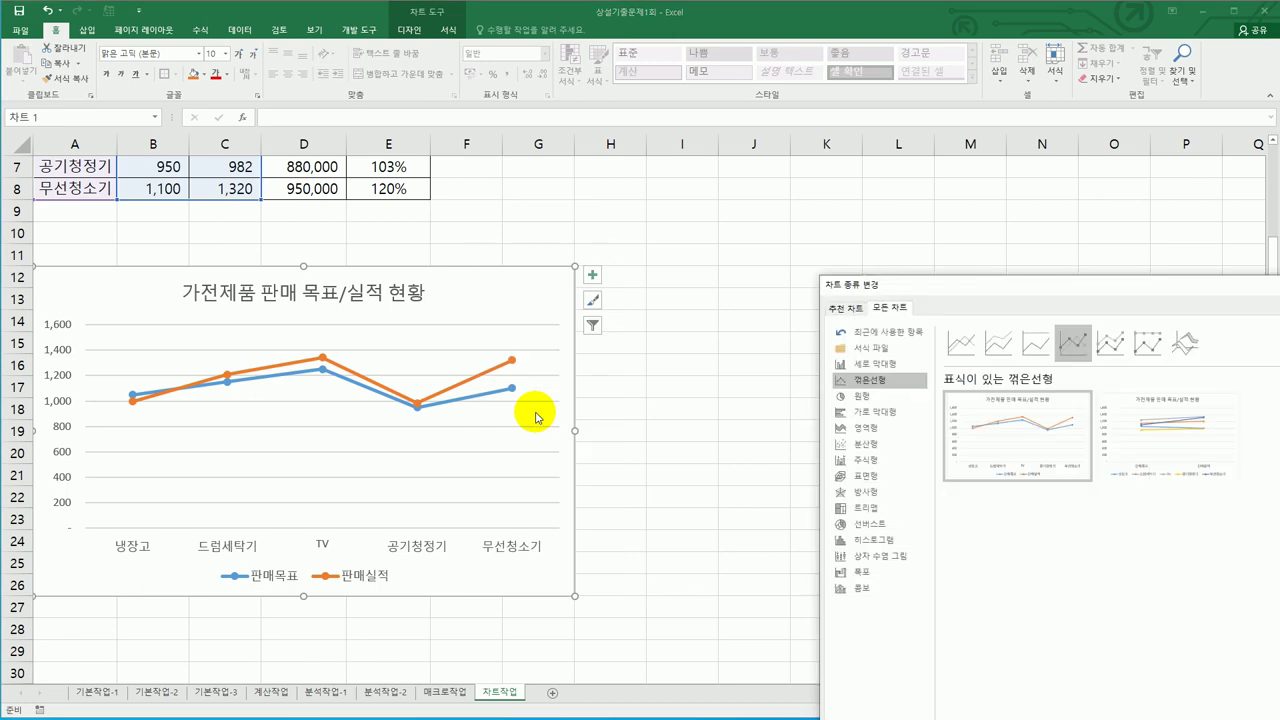
{"action": "left_click_drag", "start_coordinate": [991, 288], "coordinate": [626, 41]}
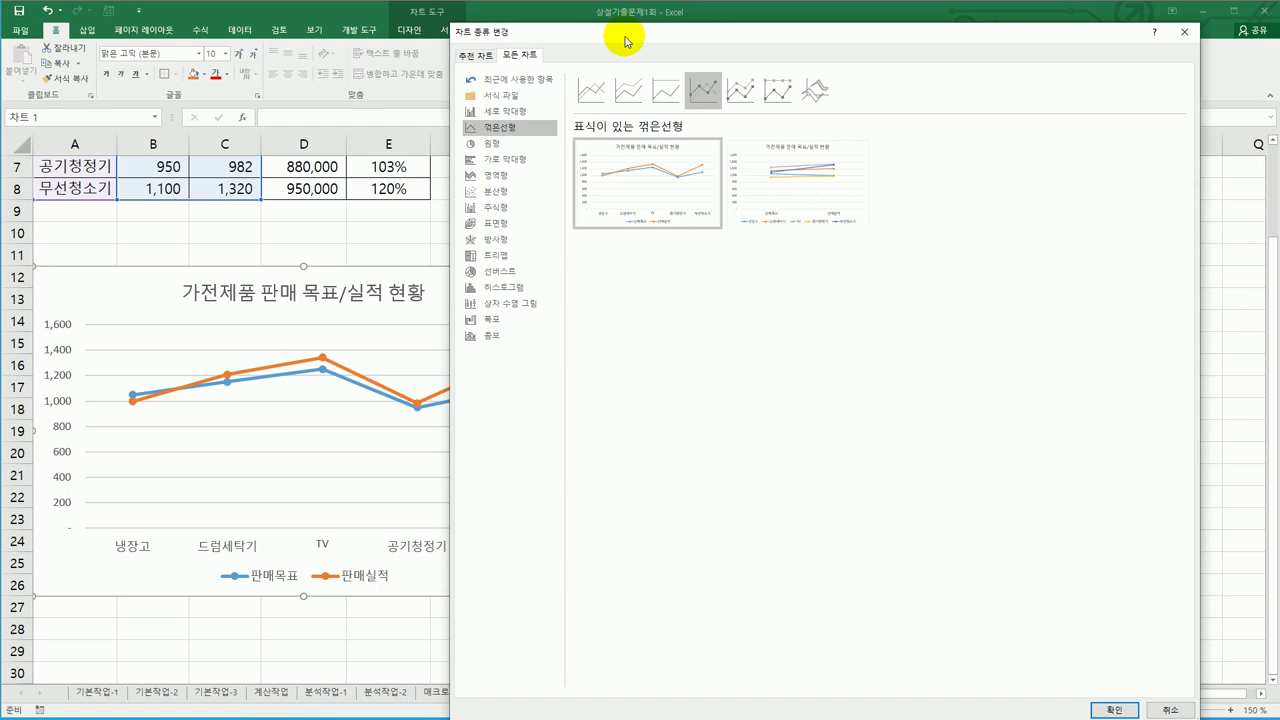
{"action": "left_click", "coordinate": [527, 111]}
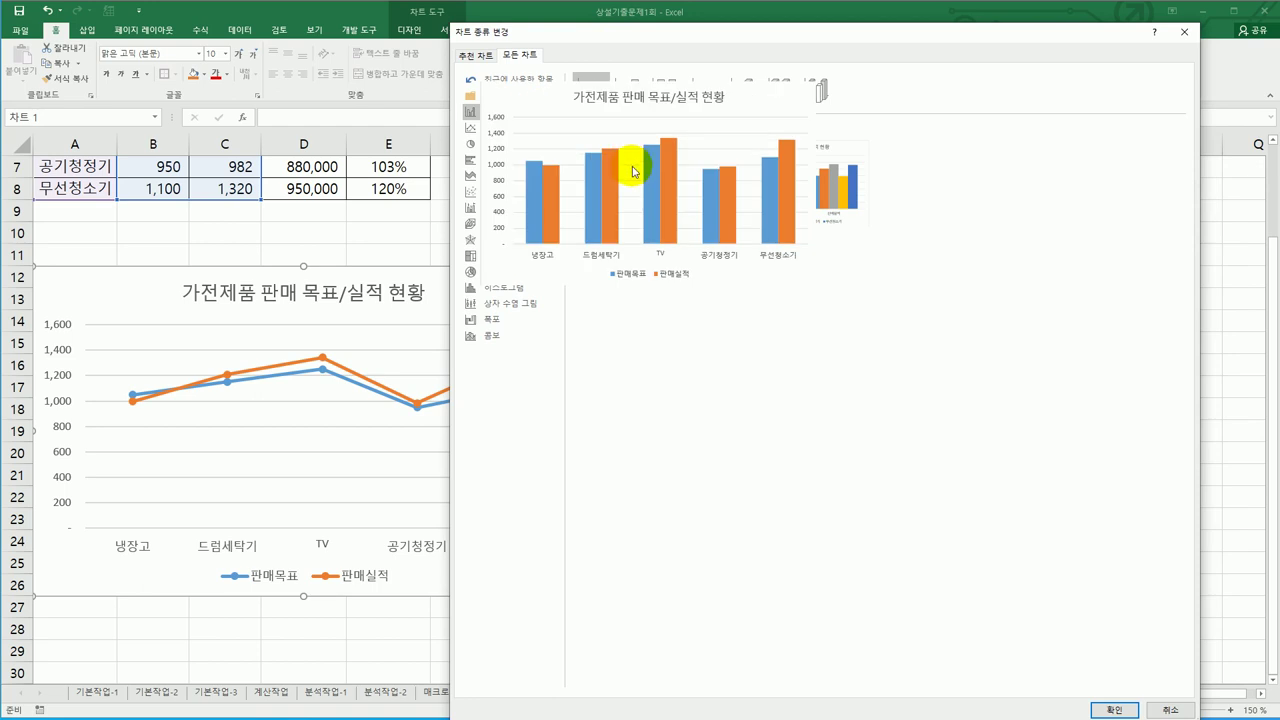
{"action": "mouse_move", "coordinate": [624, 198]}
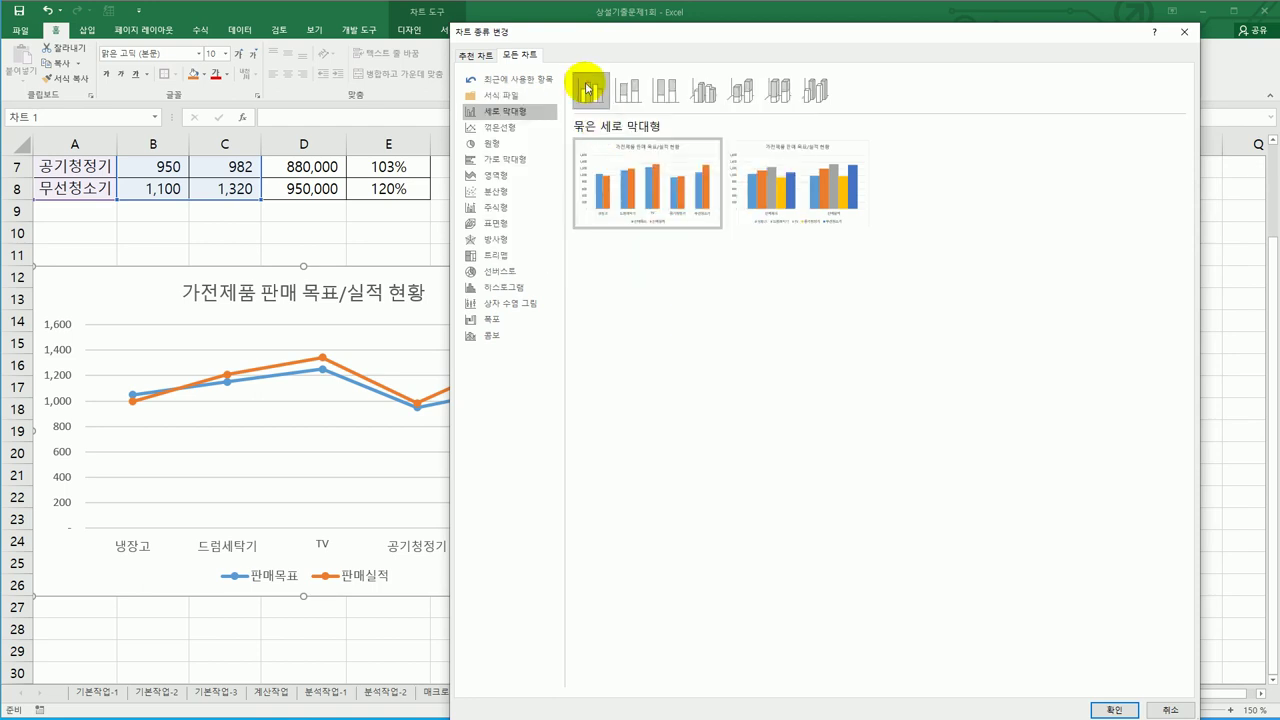
{"action": "left_click", "coordinate": [1104, 705]}
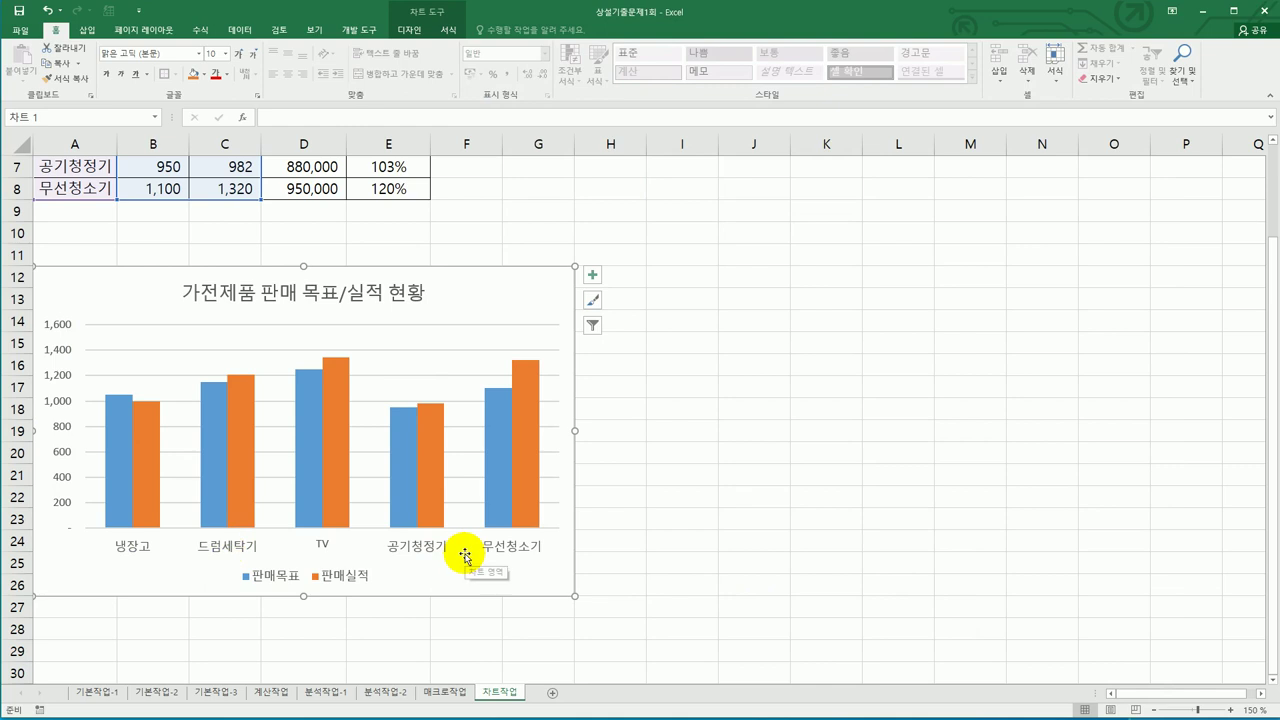
Step: Set the chart's vertical value axis bounds to a minimum of 500 and a maximum of 1500
{"action": "left_click", "coordinate": [60, 353]}
{"action": "right_click", "coordinate": [60, 353]}
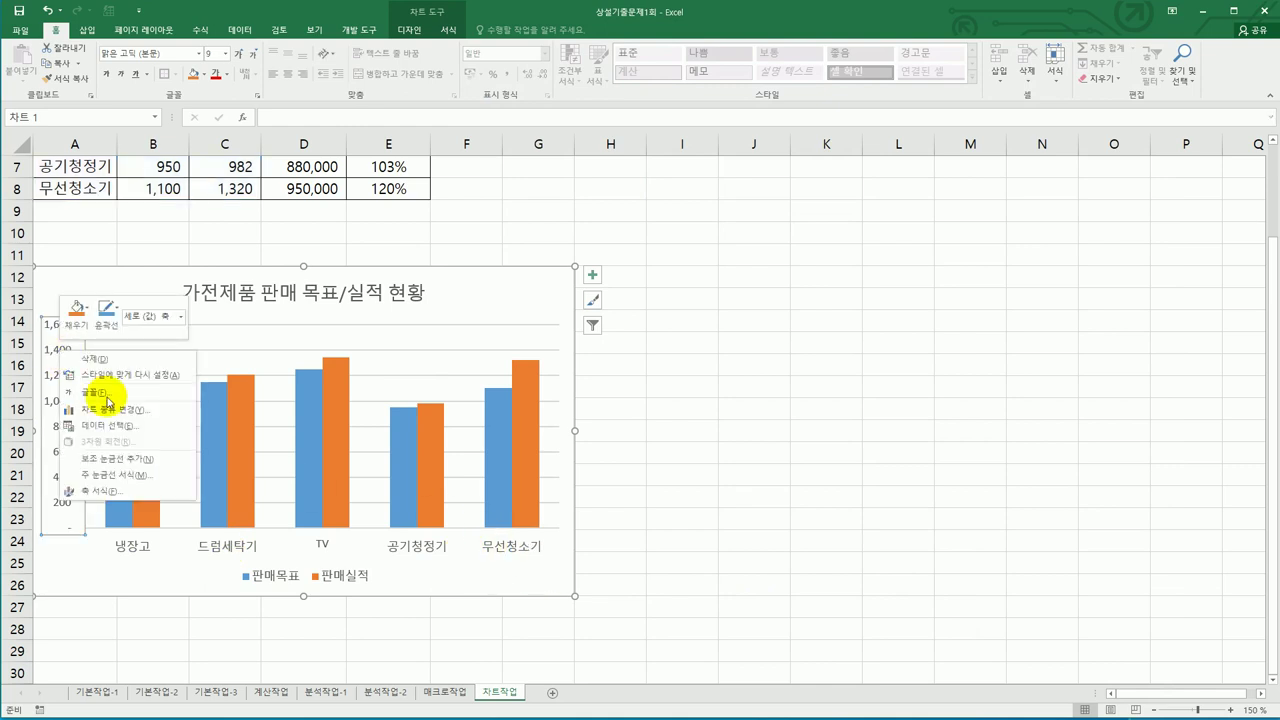
{"action": "left_click", "coordinate": [62, 490]}
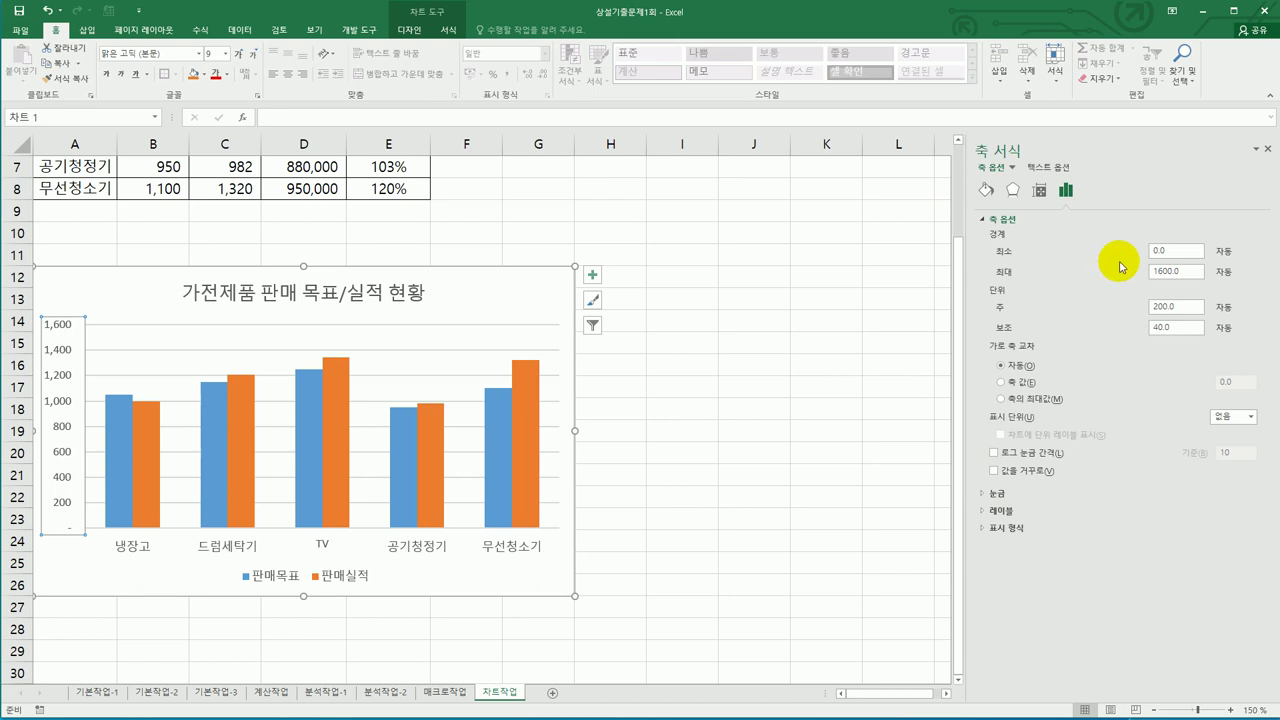
{"action": "left_click_drag", "start_coordinate": [1182, 251], "coordinate": [1143, 252]}
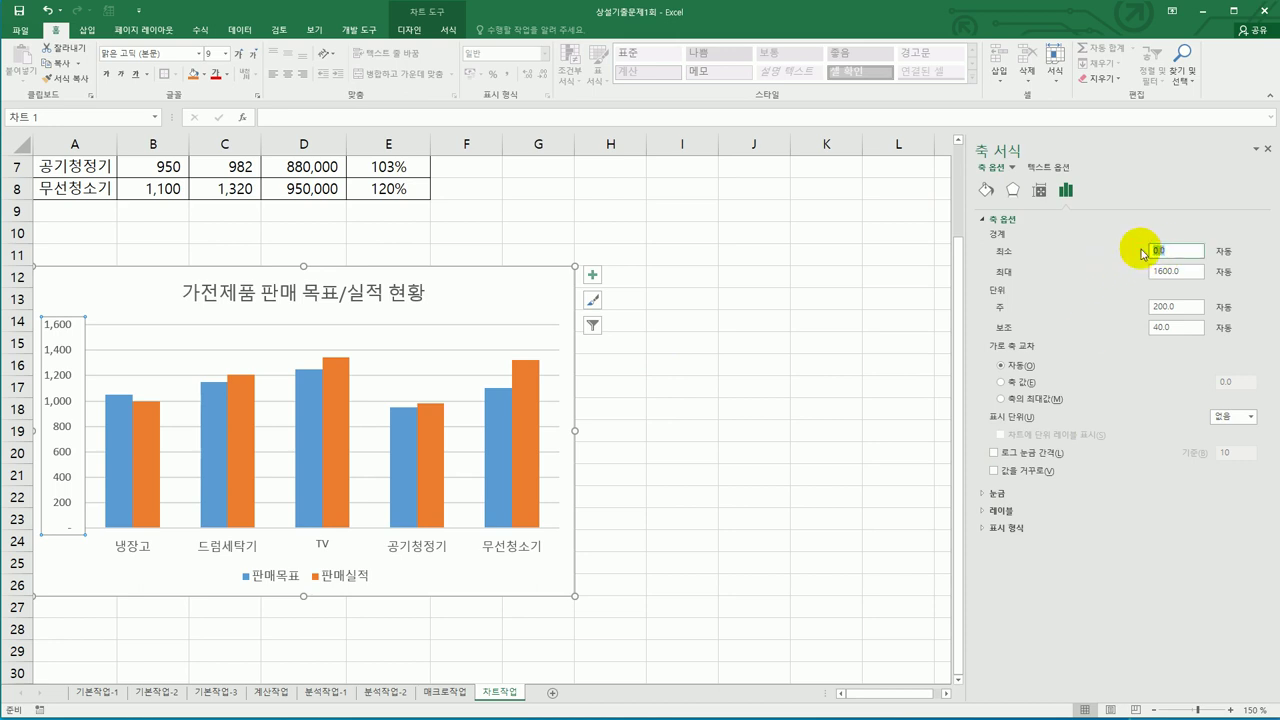
{"action": "type", "text": "500"}
{"action": "left_click_drag", "start_coordinate": [1196, 271], "coordinate": [1094, 275]}
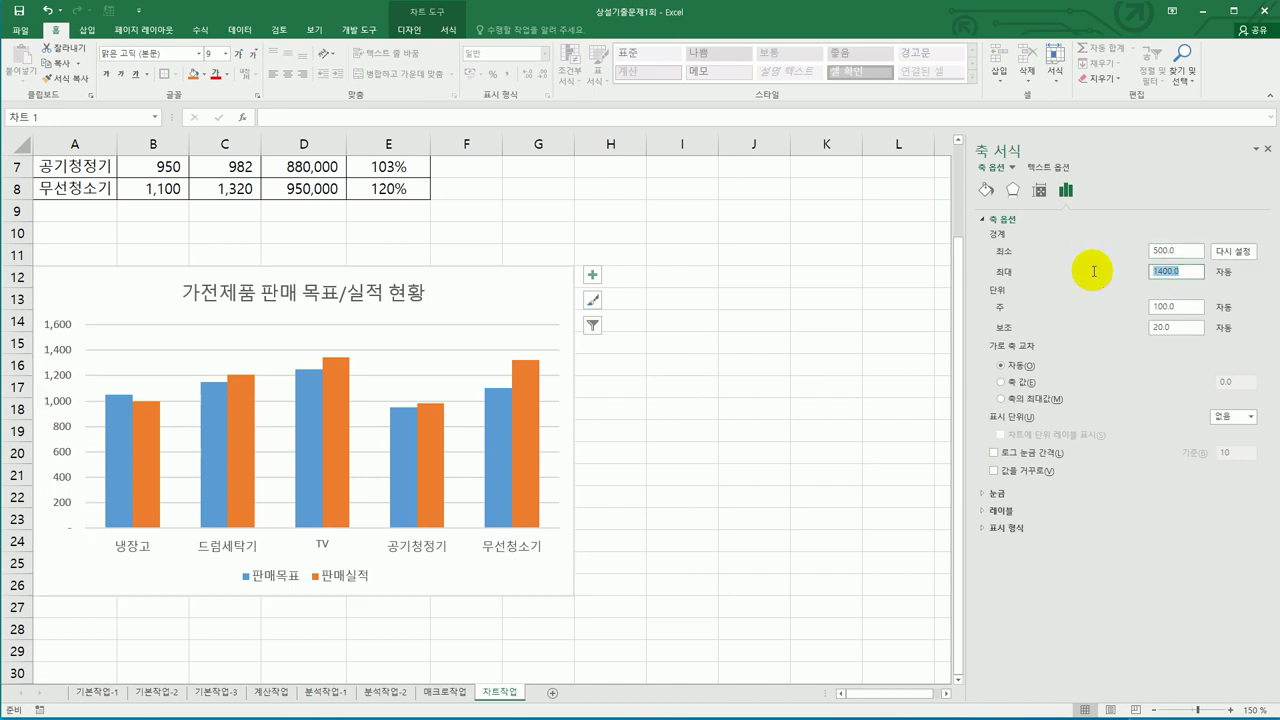
{"action": "type", "text": "1500"}
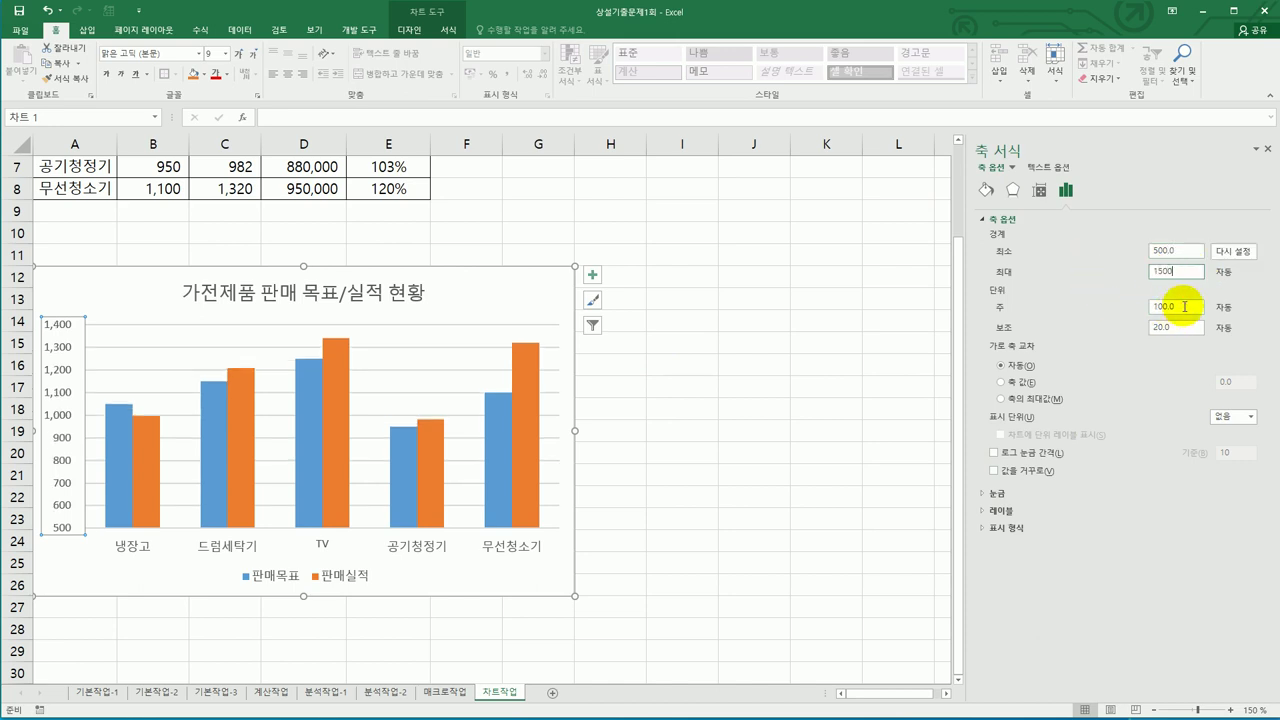
Step: Set the major unit of the chart's vertical value axis to 200
{"action": "left_click_drag", "start_coordinate": [1195, 307], "coordinate": [1133, 306]}
{"action": "type", "text": "200"}
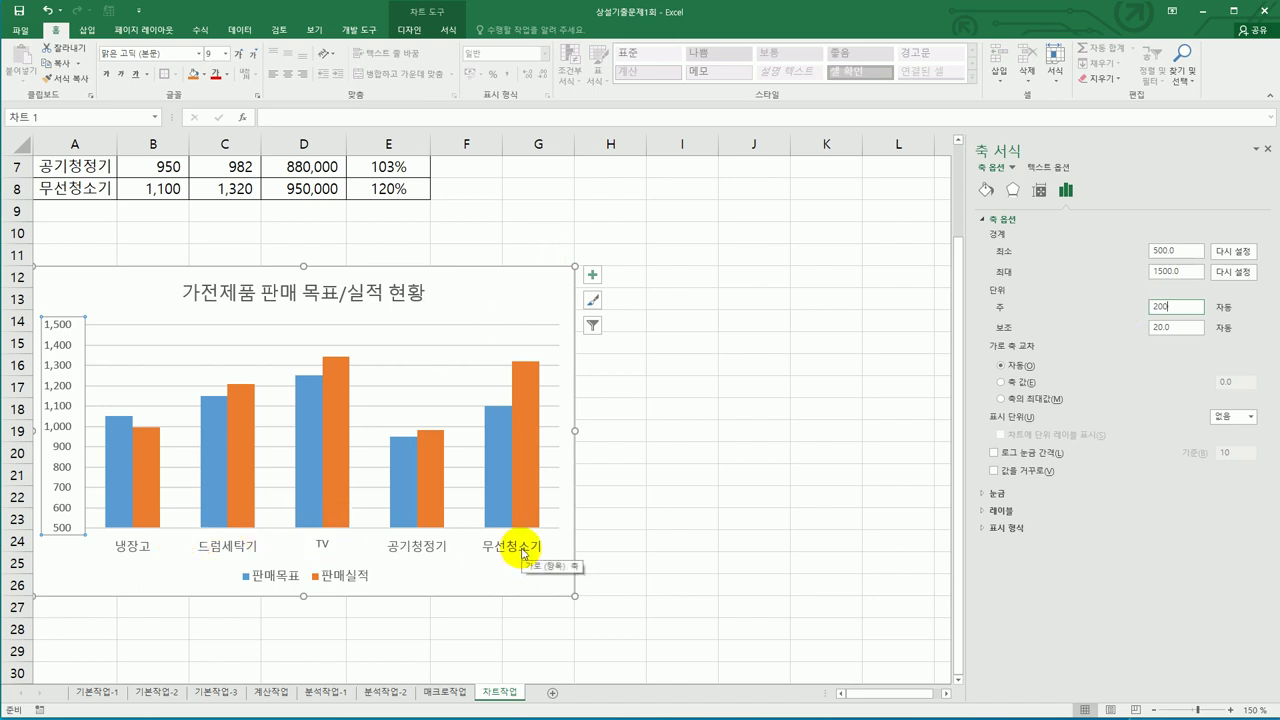
Step: Add a data label to only the TV column of the 판매실적 series
{"action": "left_click", "coordinate": [340, 493]}
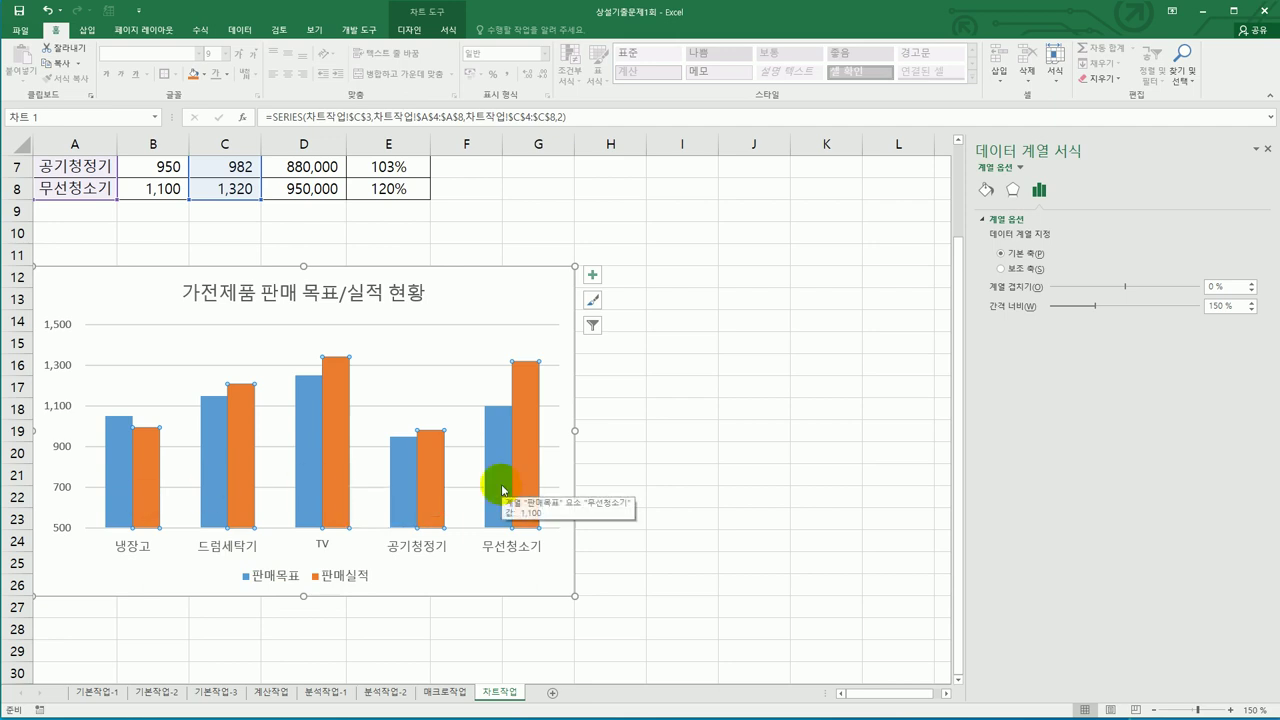
{"action": "left_click", "coordinate": [336, 435]}
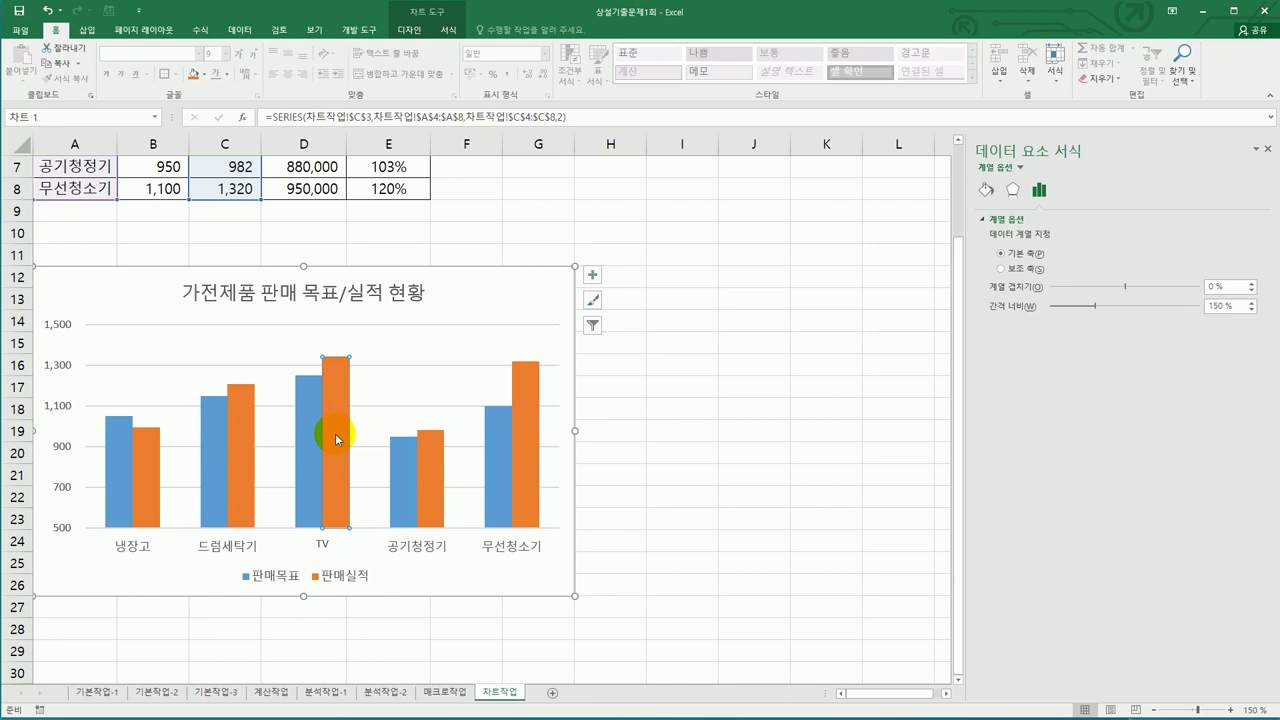
{"action": "right_click", "coordinate": [335, 433]}
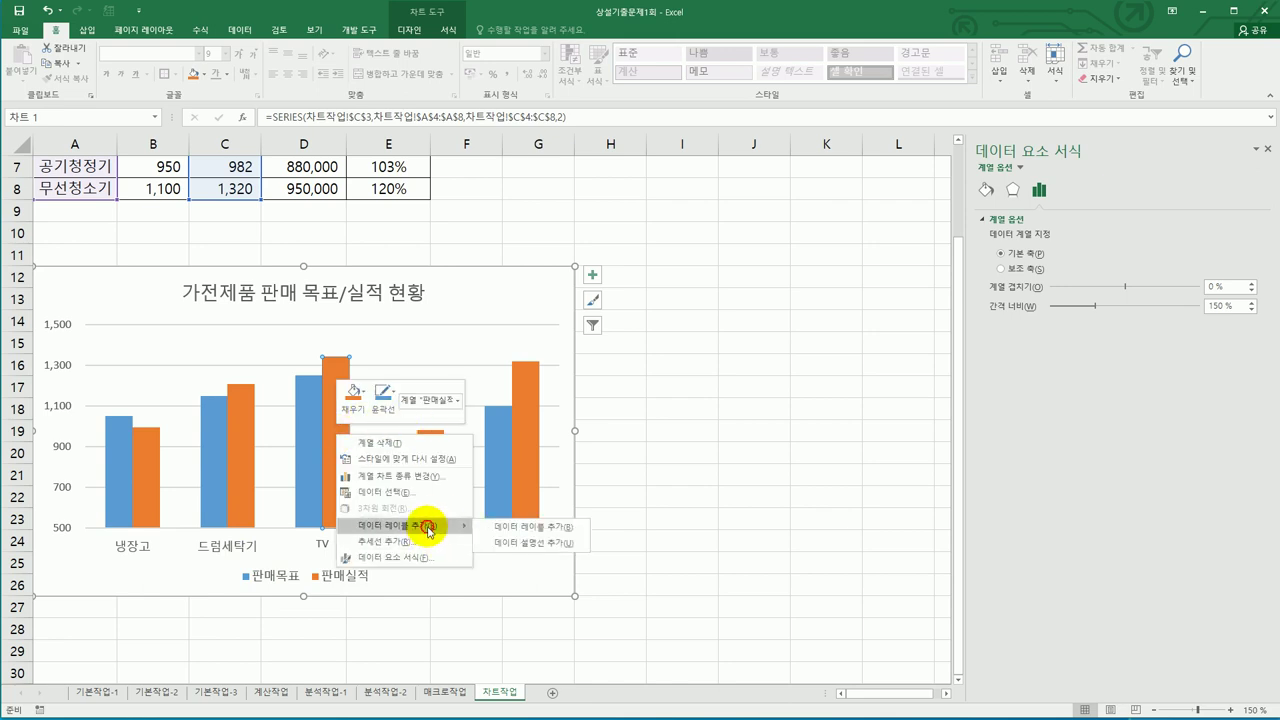
{"action": "left_click", "coordinate": [428, 527]}
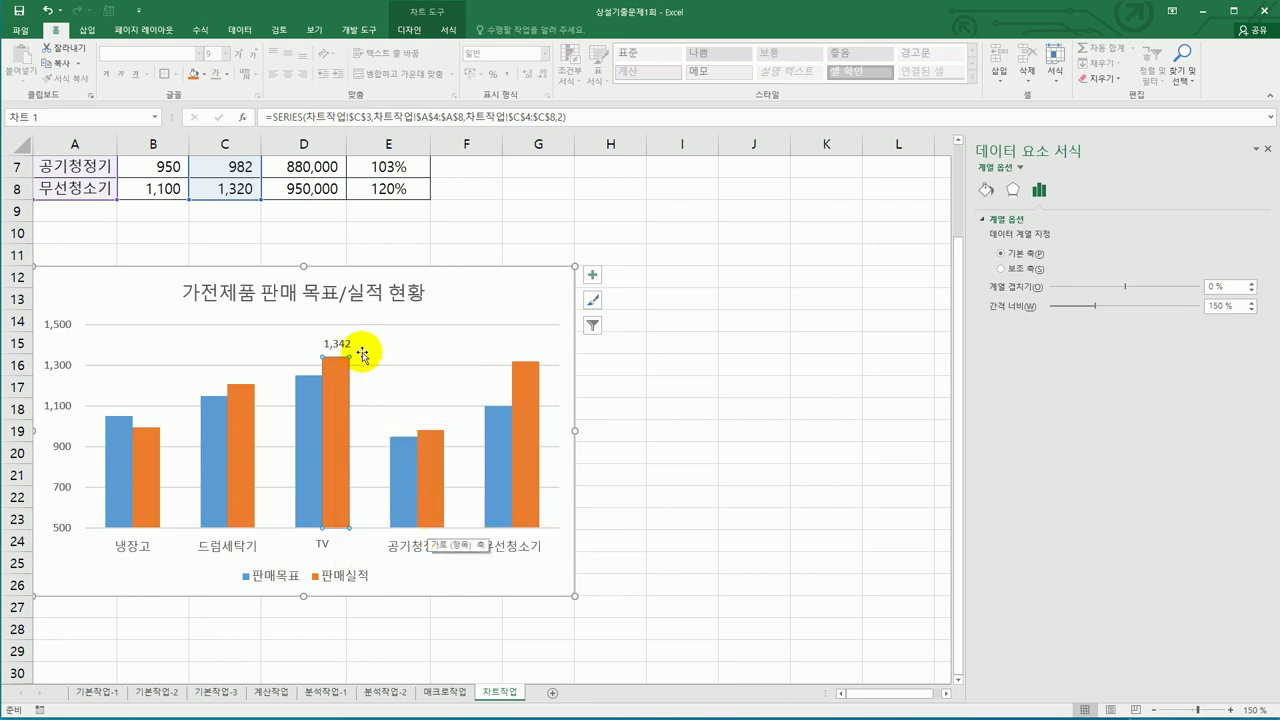
Step: Add a data label to only the TV column of the 판매목표 series
{"action": "left_click", "coordinate": [311, 406]}
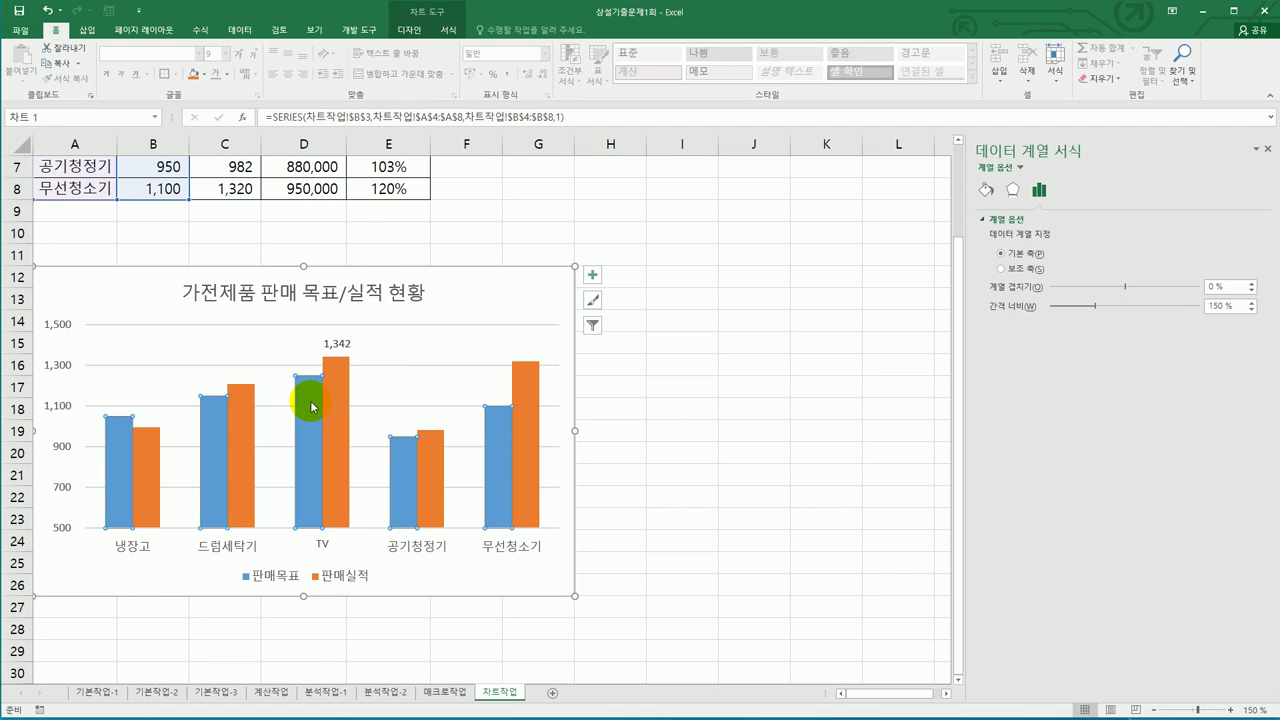
{"action": "left_click", "coordinate": [311, 406]}
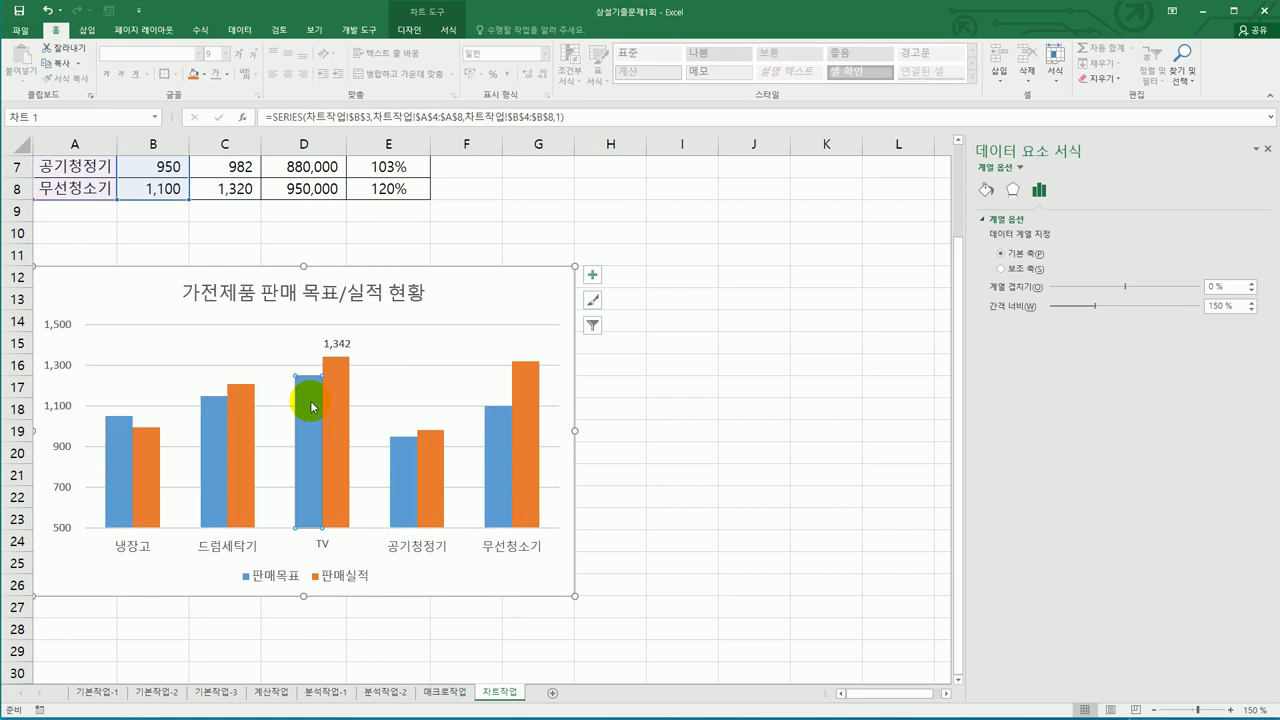
{"action": "right_click", "coordinate": [311, 406]}
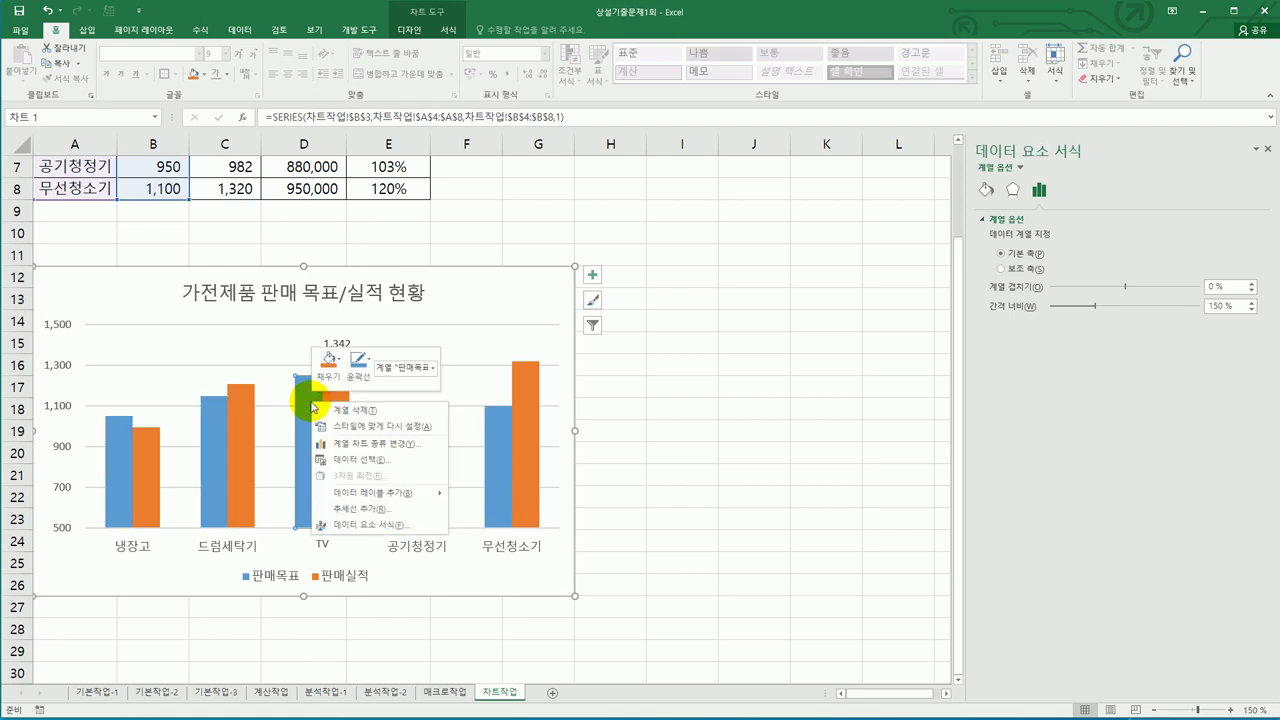
{"action": "left_click", "coordinate": [377, 494]}
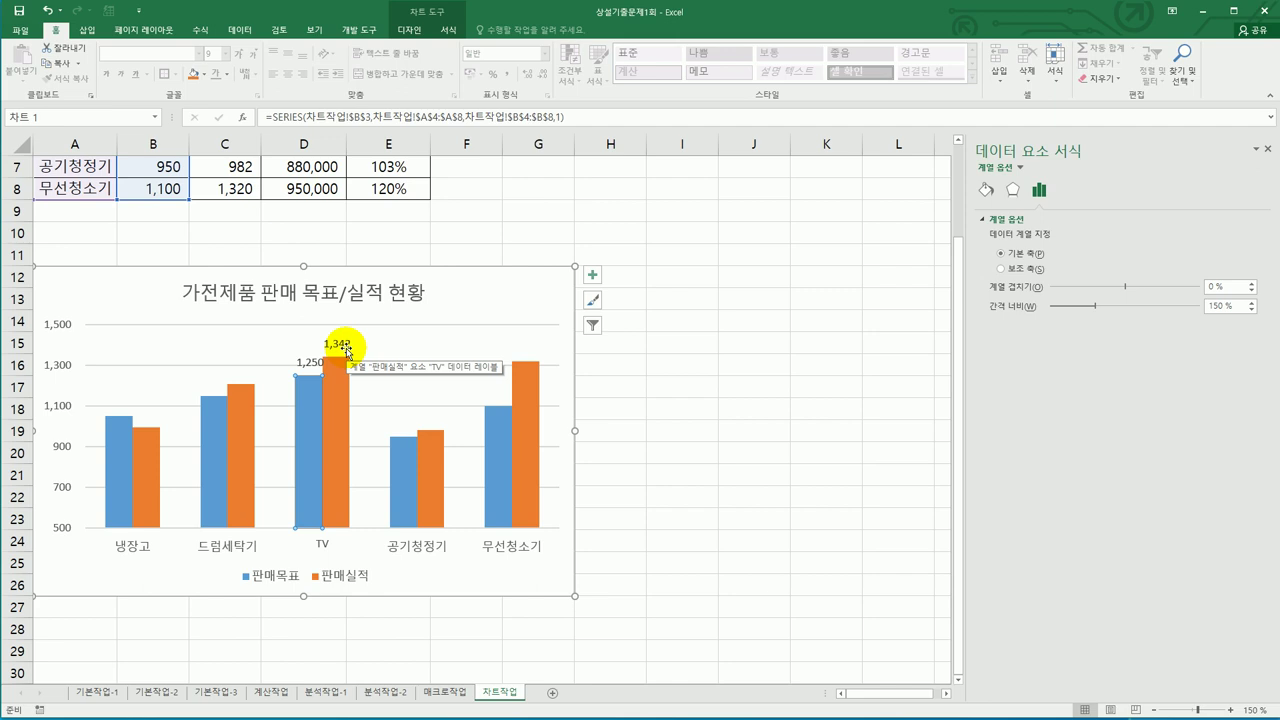
{"action": "left_click", "coordinate": [592, 275]}
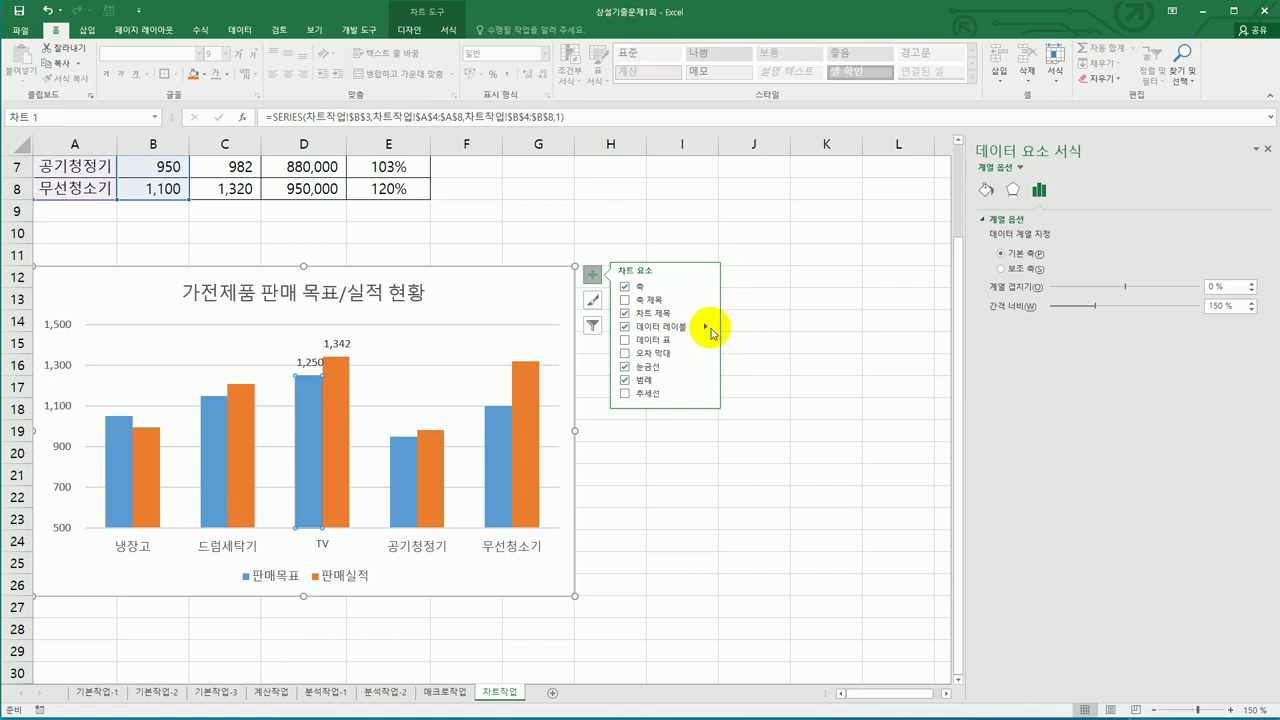
{"action": "left_click", "coordinate": [708, 328]}
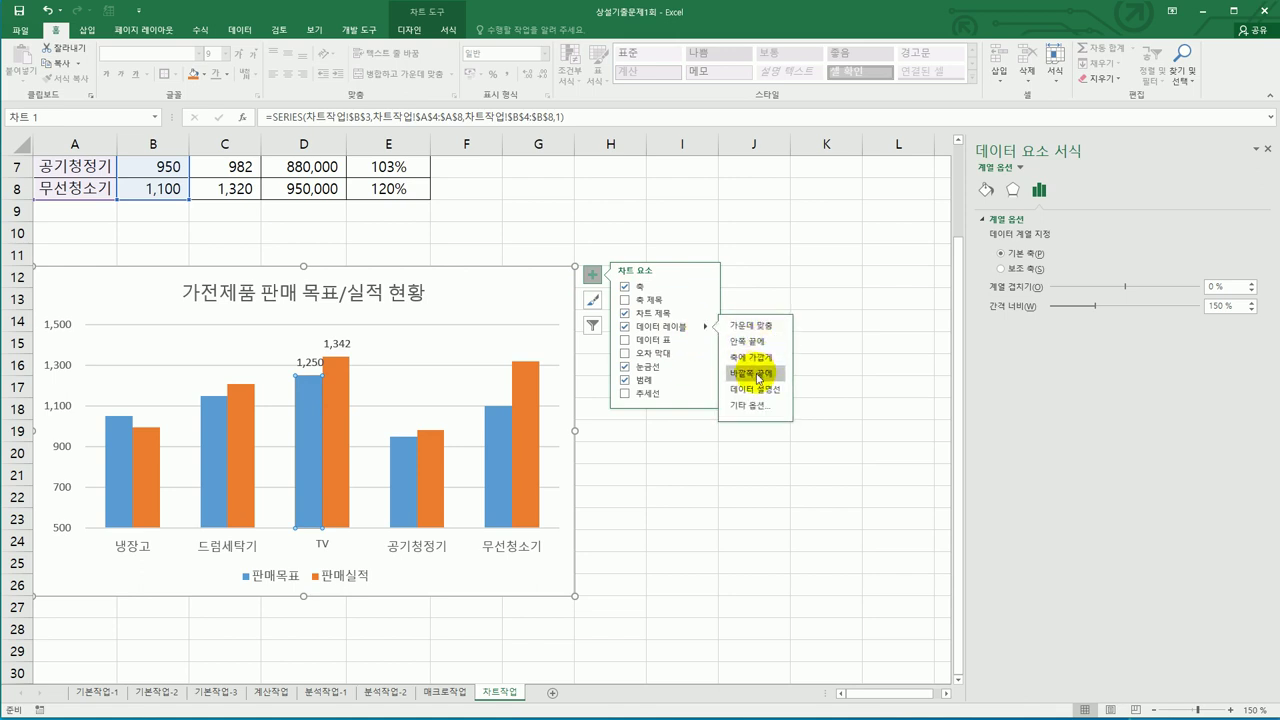
{"action": "left_click", "coordinate": [657, 577]}
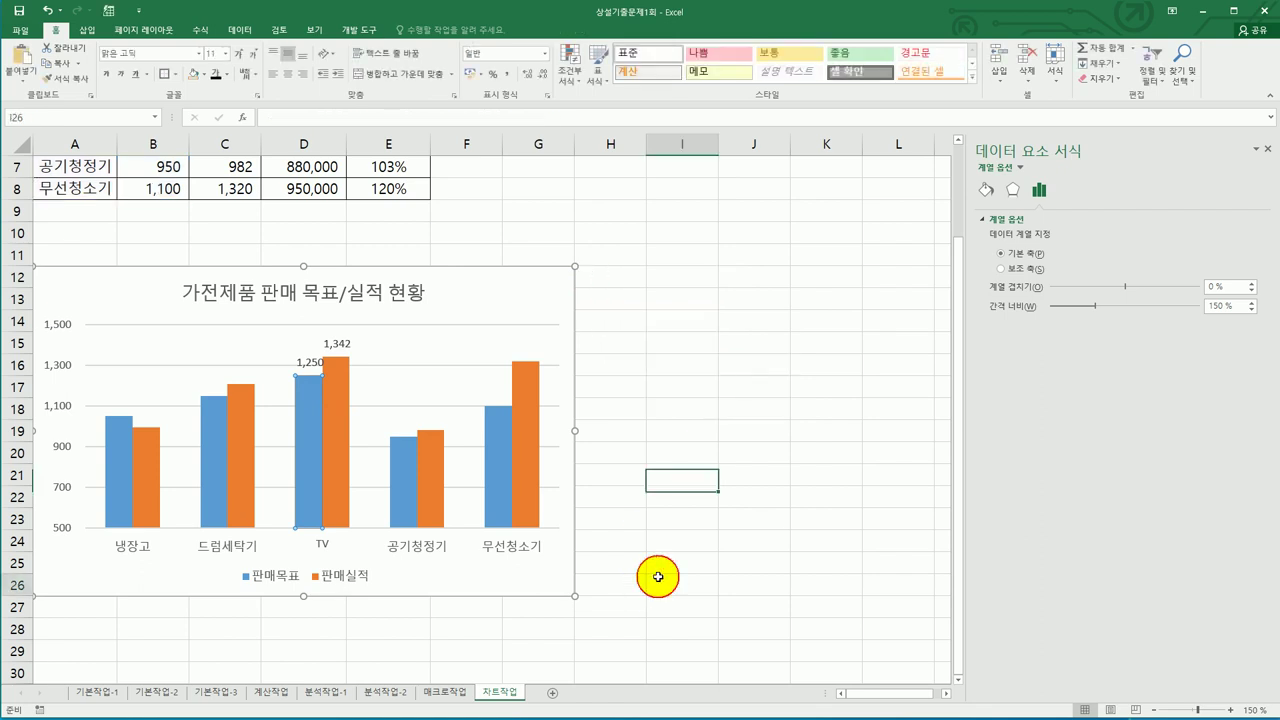
Step: Apply the inner center (안쪽 가운데) shadow preset to the chart area
{"action": "left_click", "coordinate": [508, 307]}
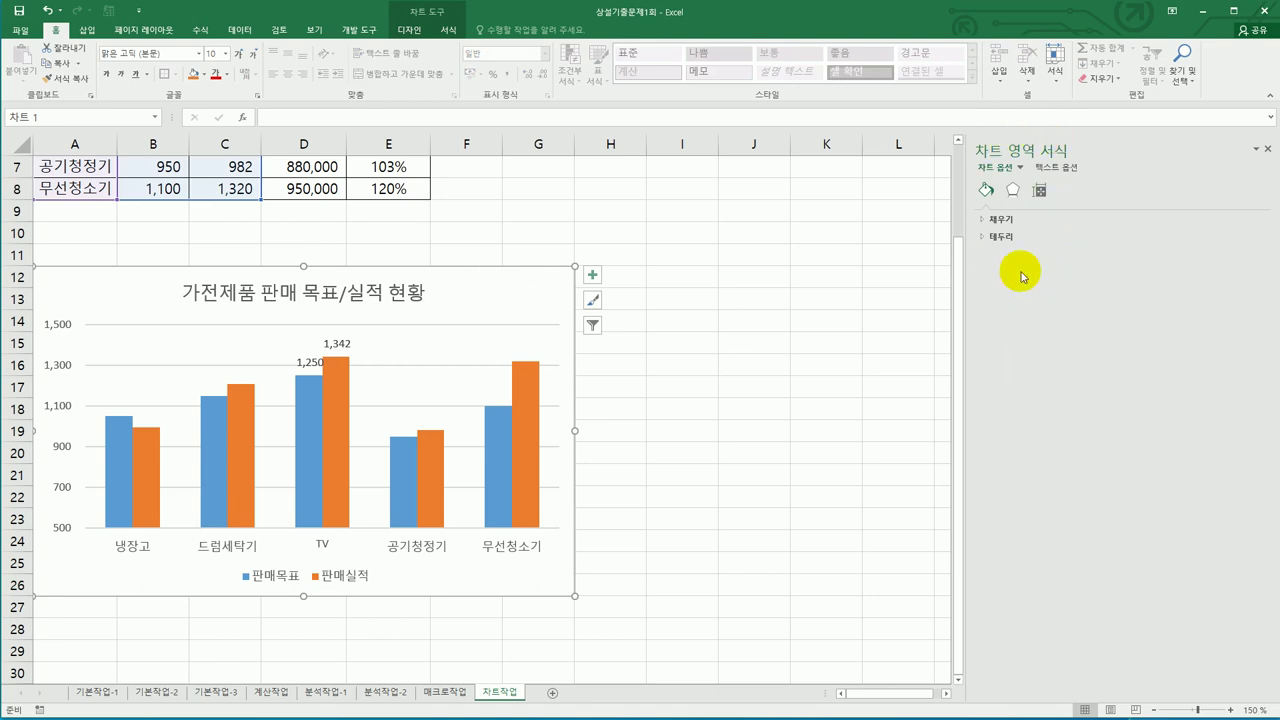
{"action": "left_click", "coordinate": [1012, 192]}
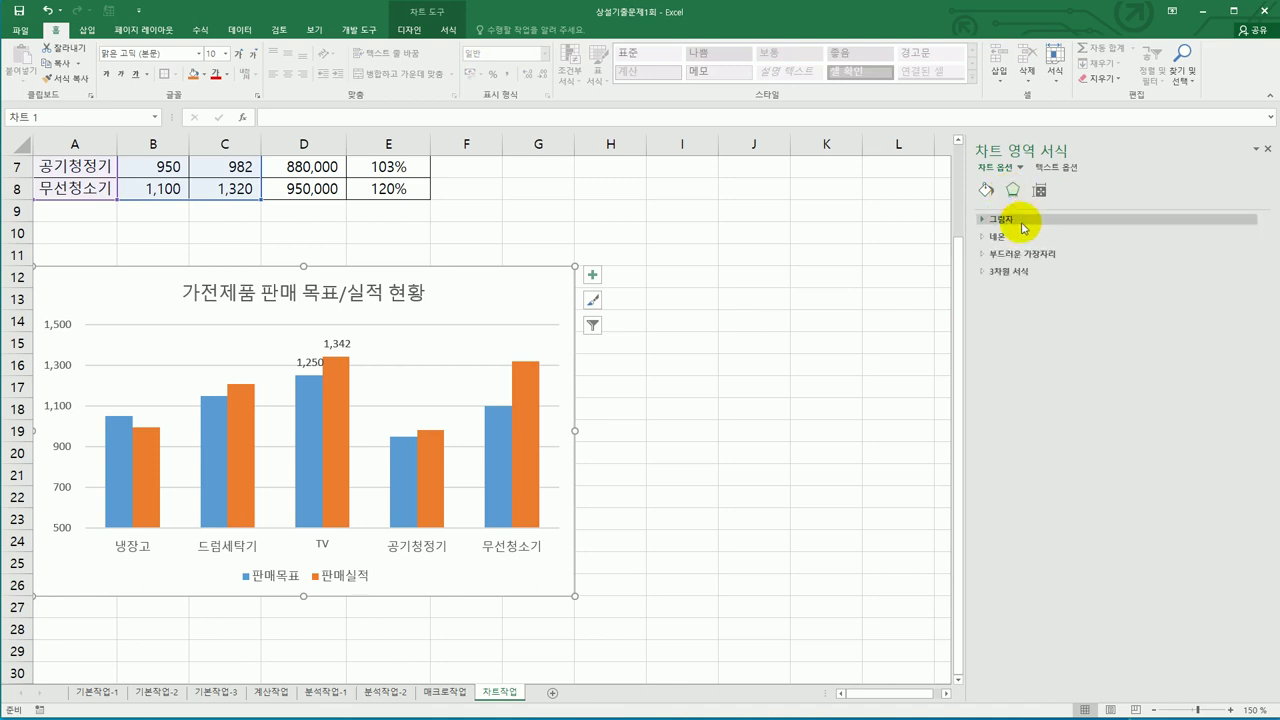
{"action": "left_click", "coordinate": [1021, 222]}
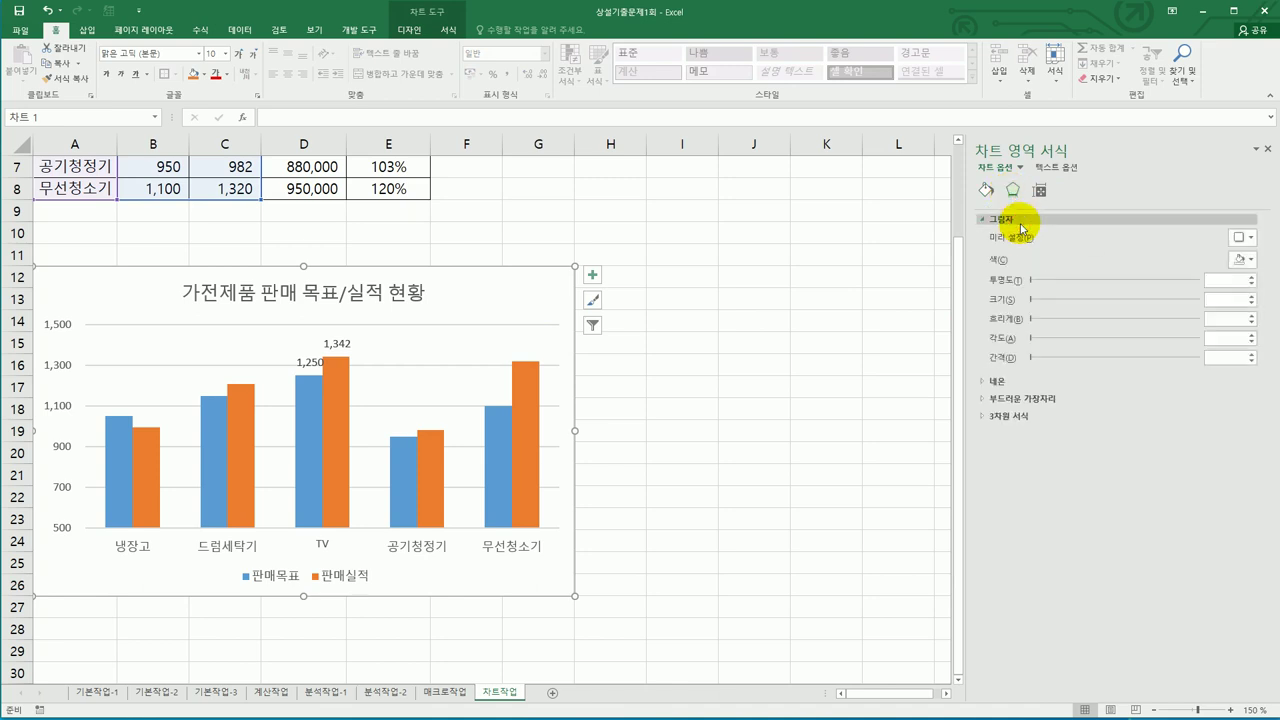
{"action": "left_click", "coordinate": [1251, 238]}
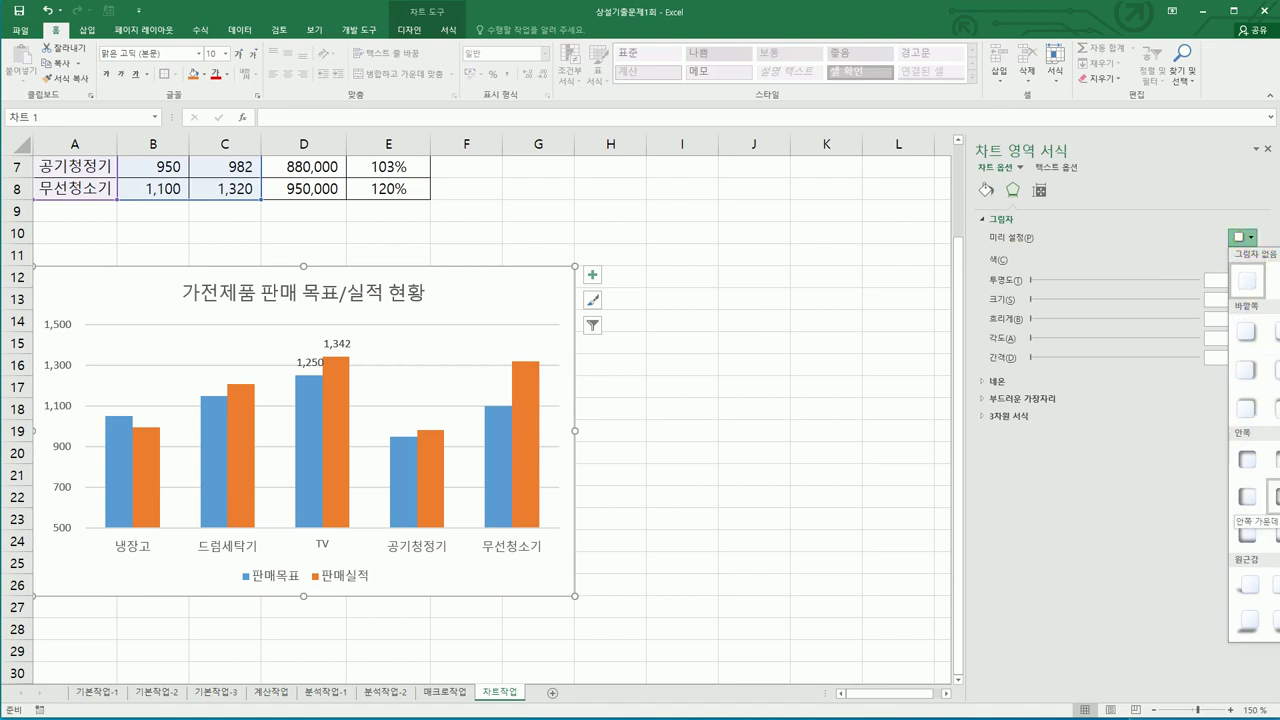
{"action": "left_click", "coordinate": [1276, 497]}
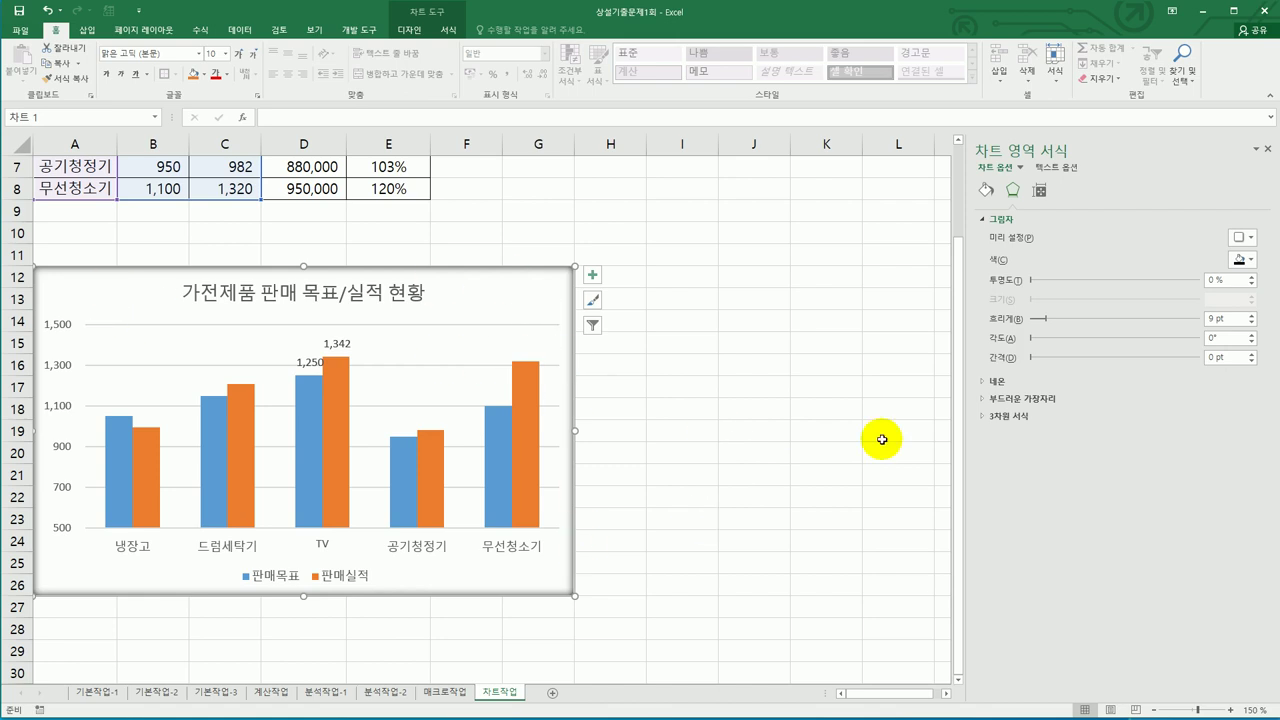
Step: Give the chart area's border rounded corners (둥근 모서리) and deselect the chart
{"action": "left_click", "coordinate": [985, 192]}
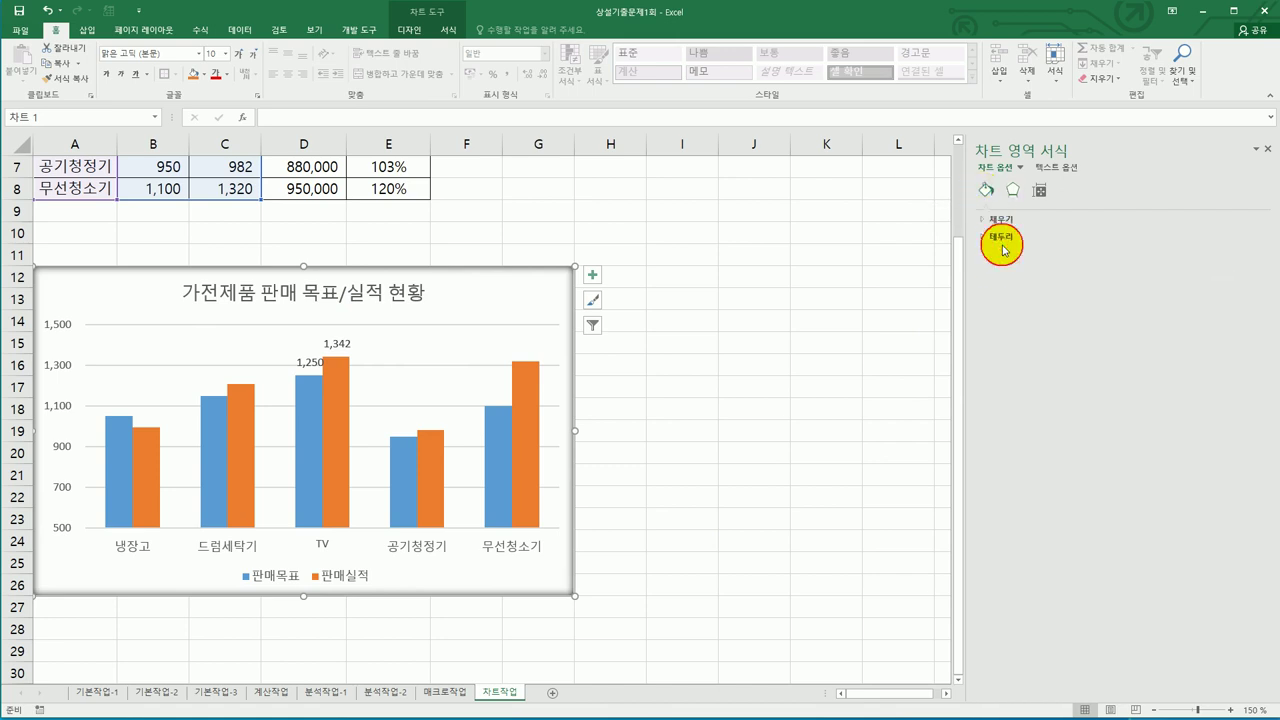
{"action": "left_click", "coordinate": [997, 236]}
{"action": "left_click", "coordinate": [1055, 554]}
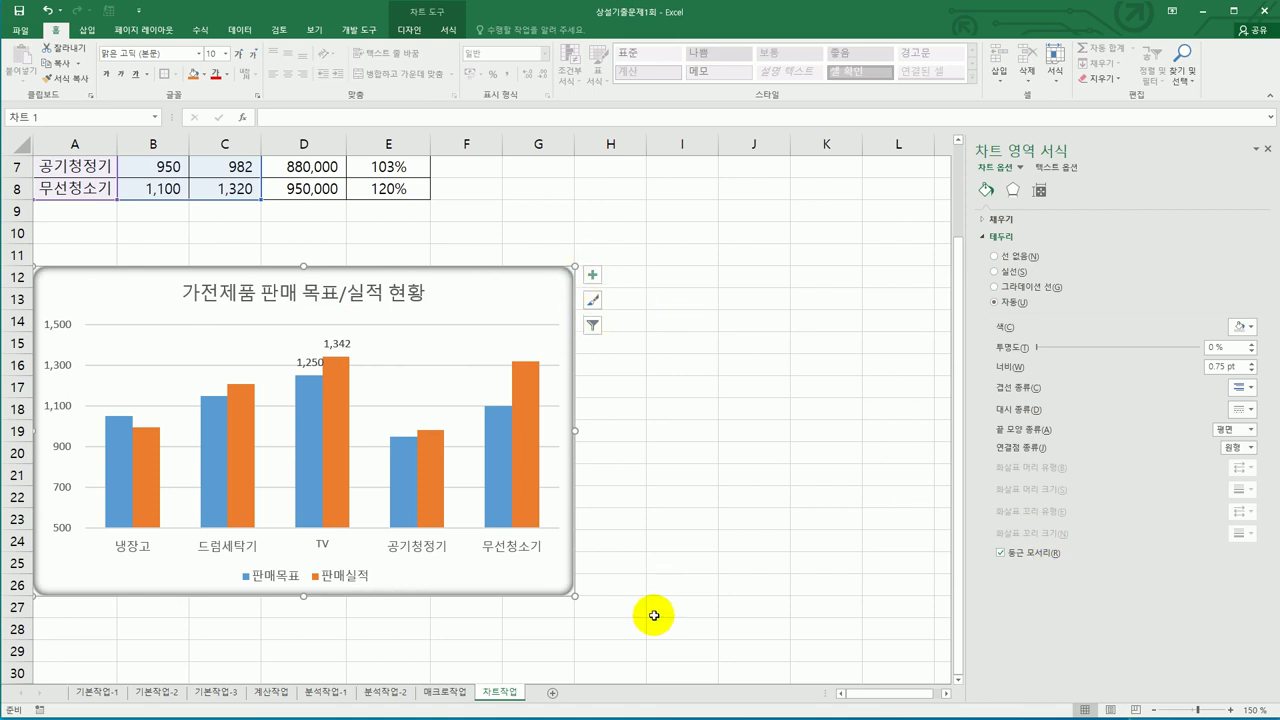
{"action": "left_click", "coordinate": [666, 578]}
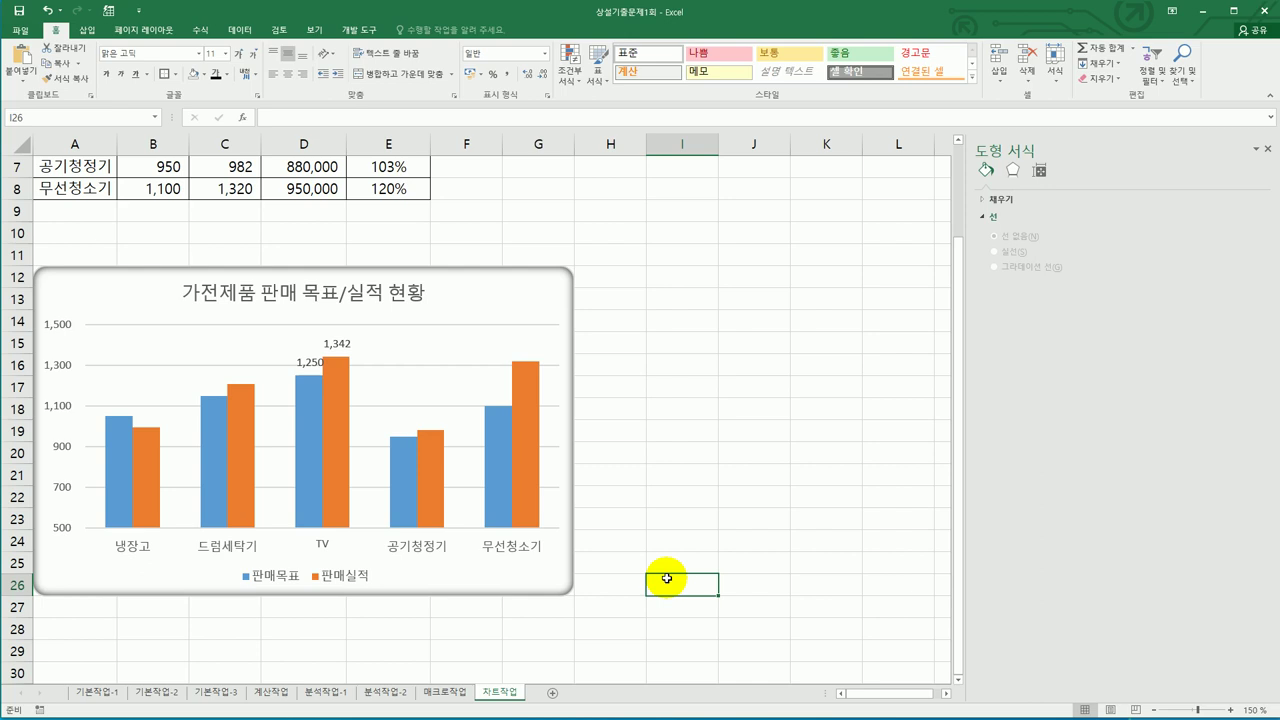
{"action": "scroll", "coordinate": [667, 578], "scroll_direction": "up", "scroll_amount": 2}
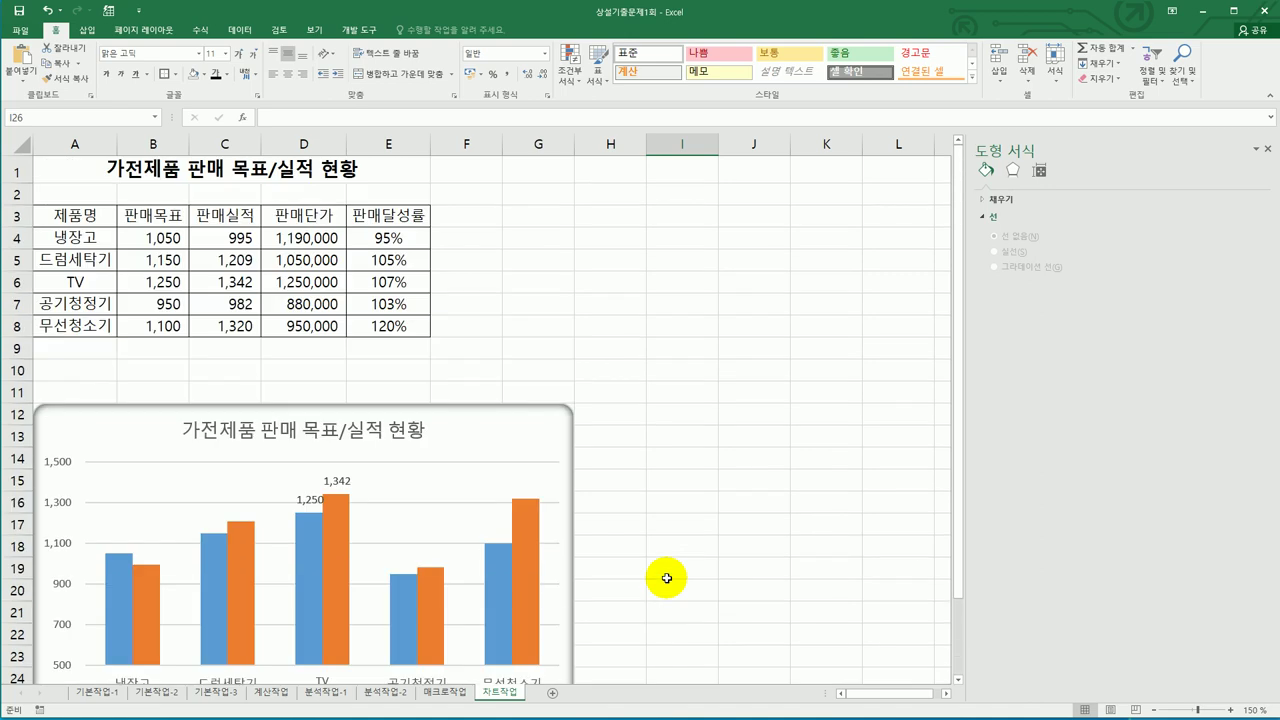